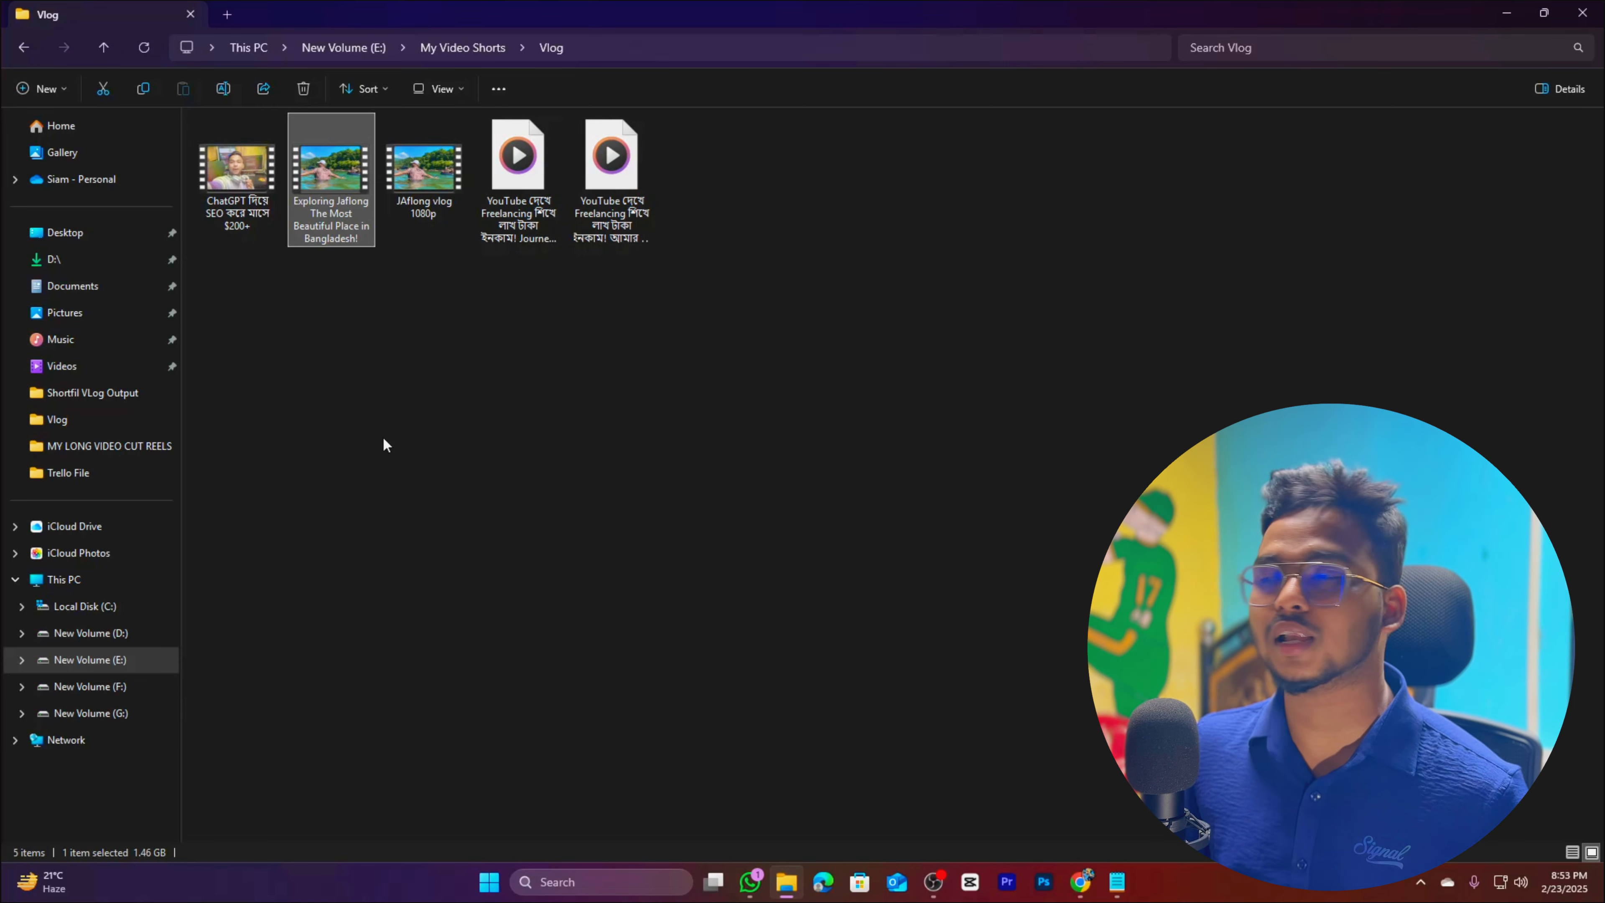
Open the detailed properties of the selected Exploring Jaflong video and set its title to "Exploring Jaflong The Most Beautiful Place in Bangladesh!"
right_click(338, 220)
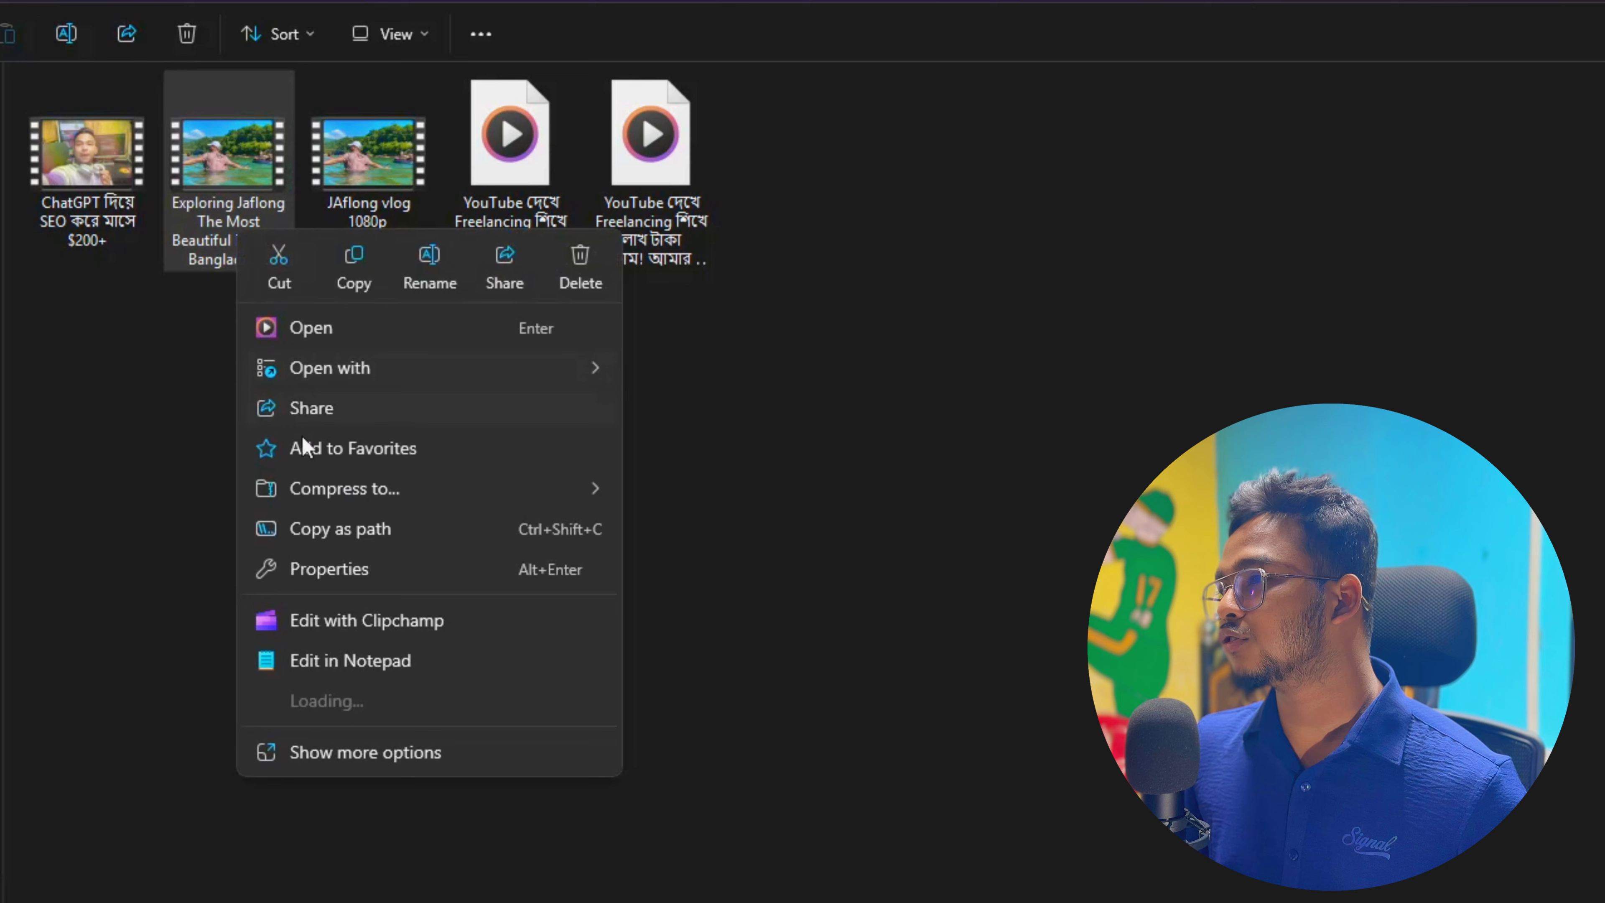
left_click(335, 796)
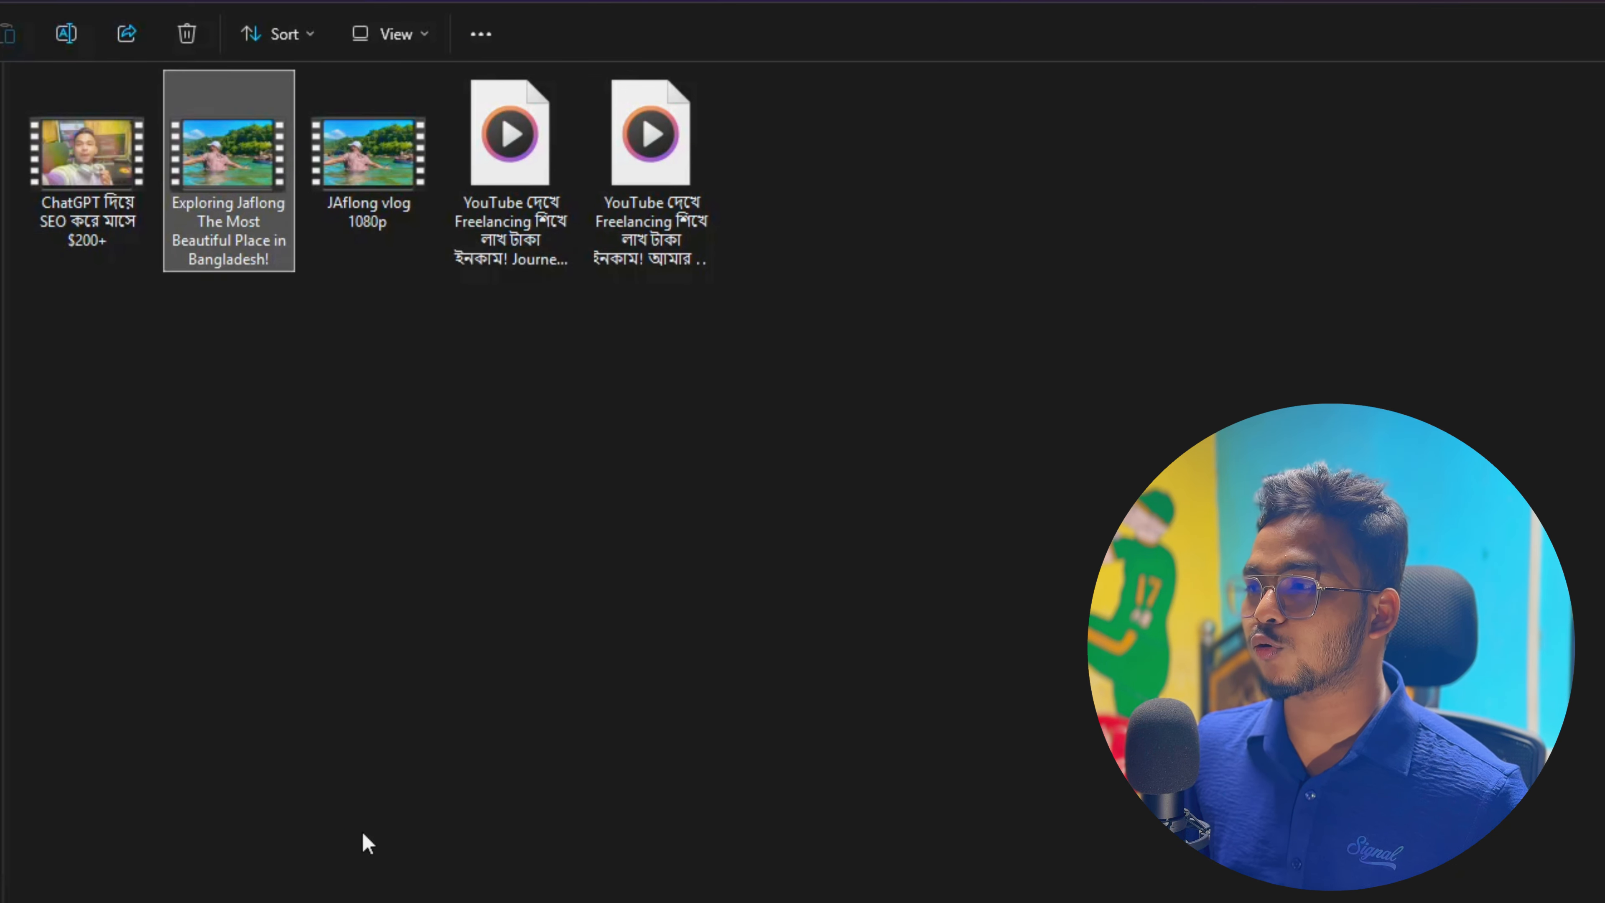
left_click(314, 846)
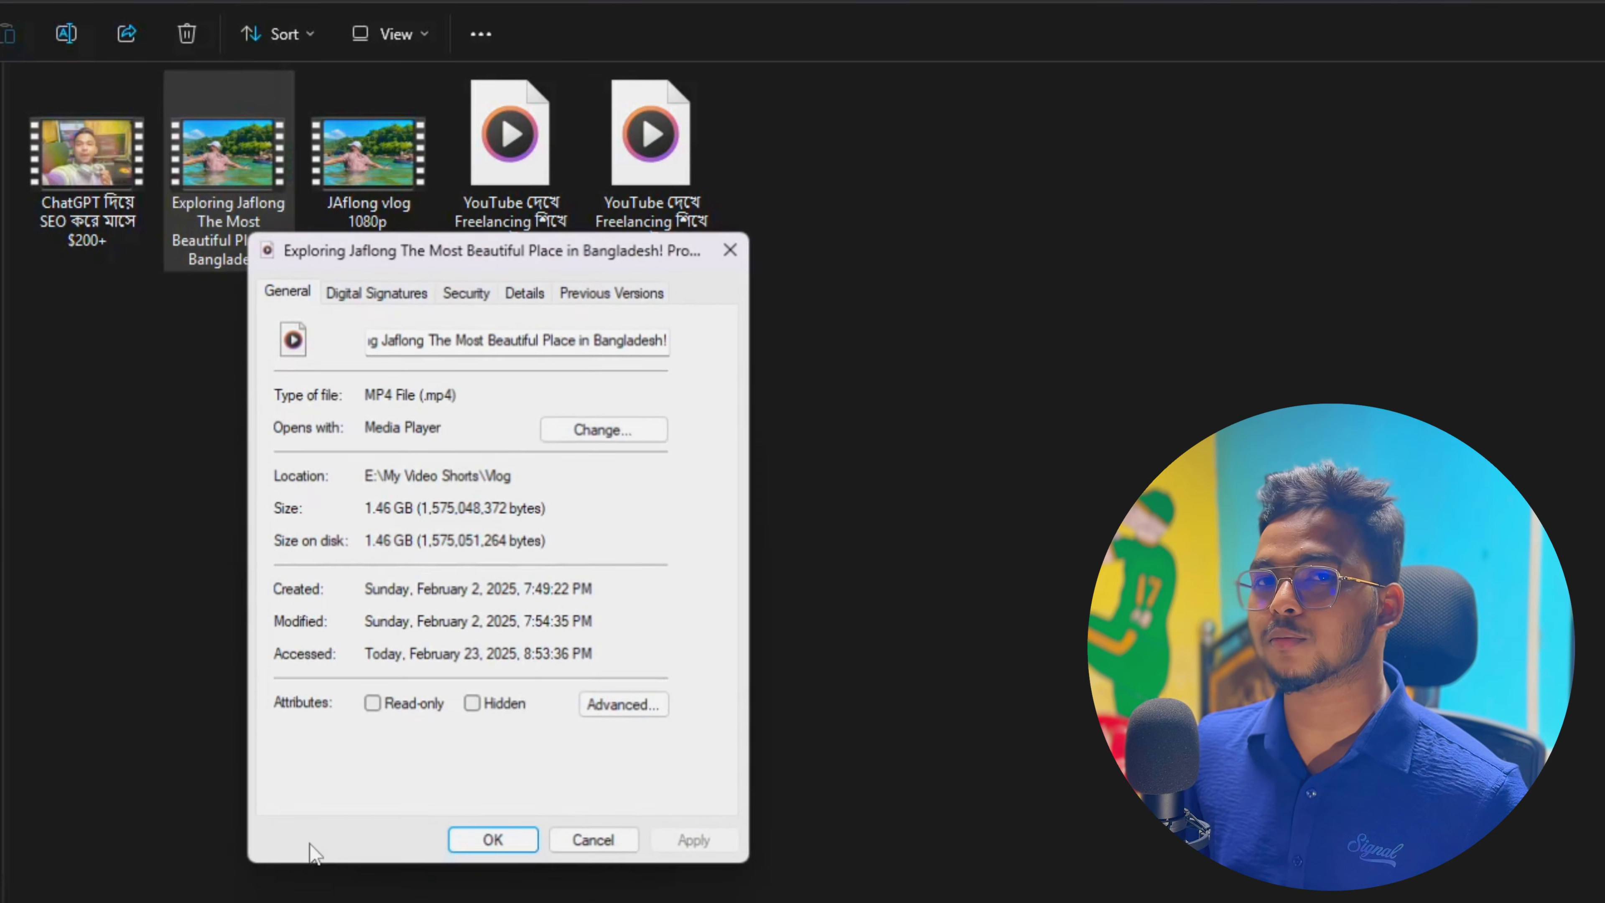
left_click(526, 296)
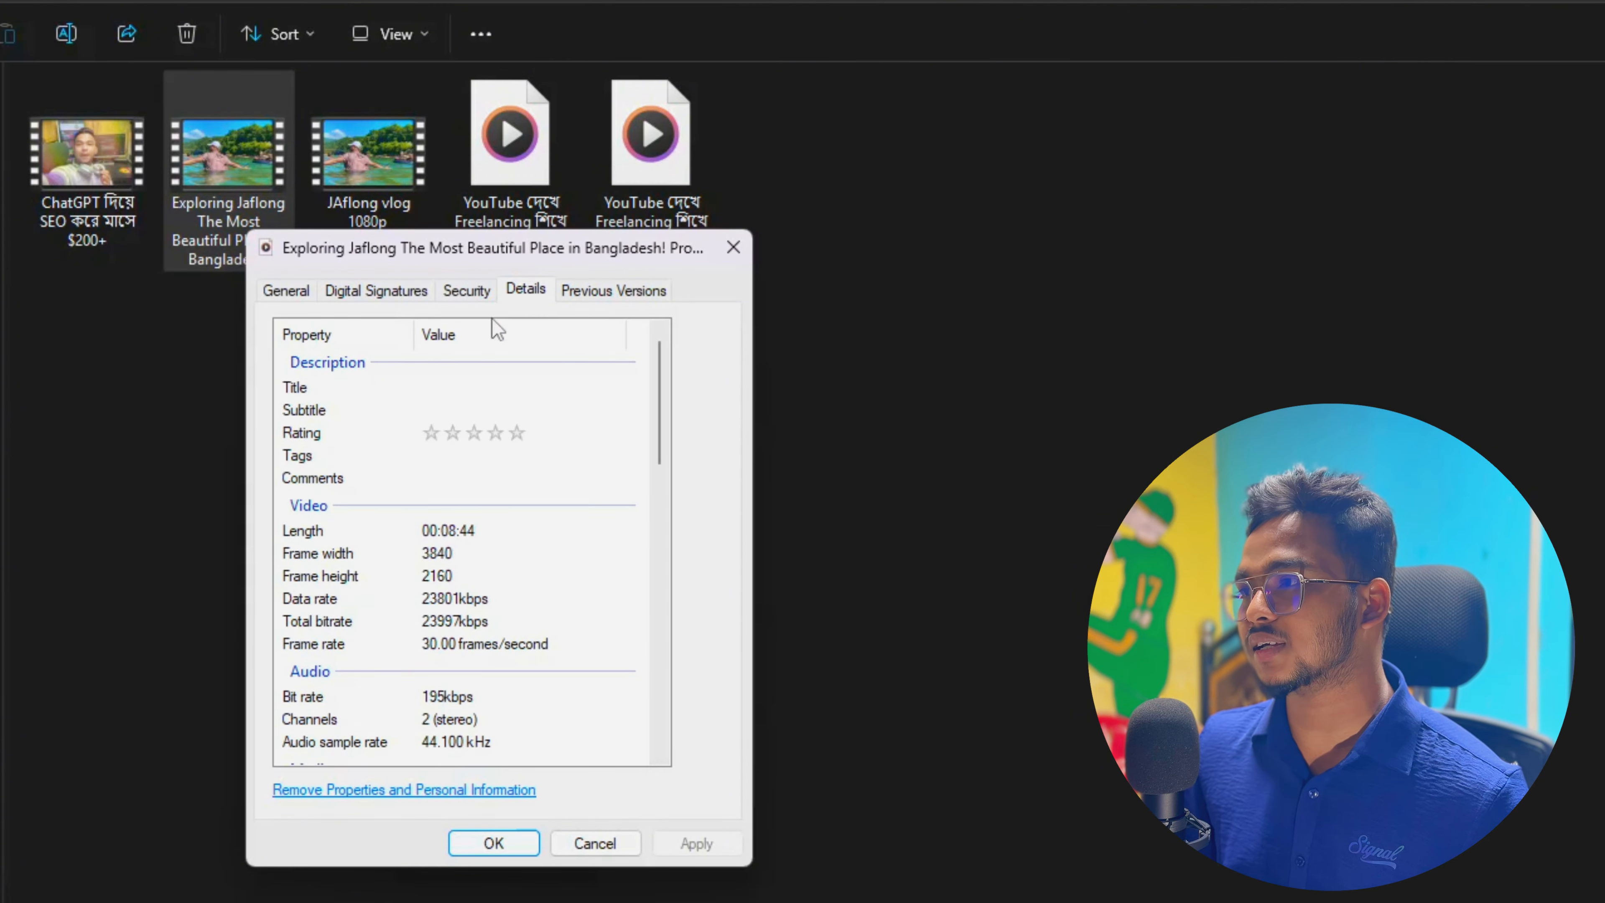
left_click(431, 388)
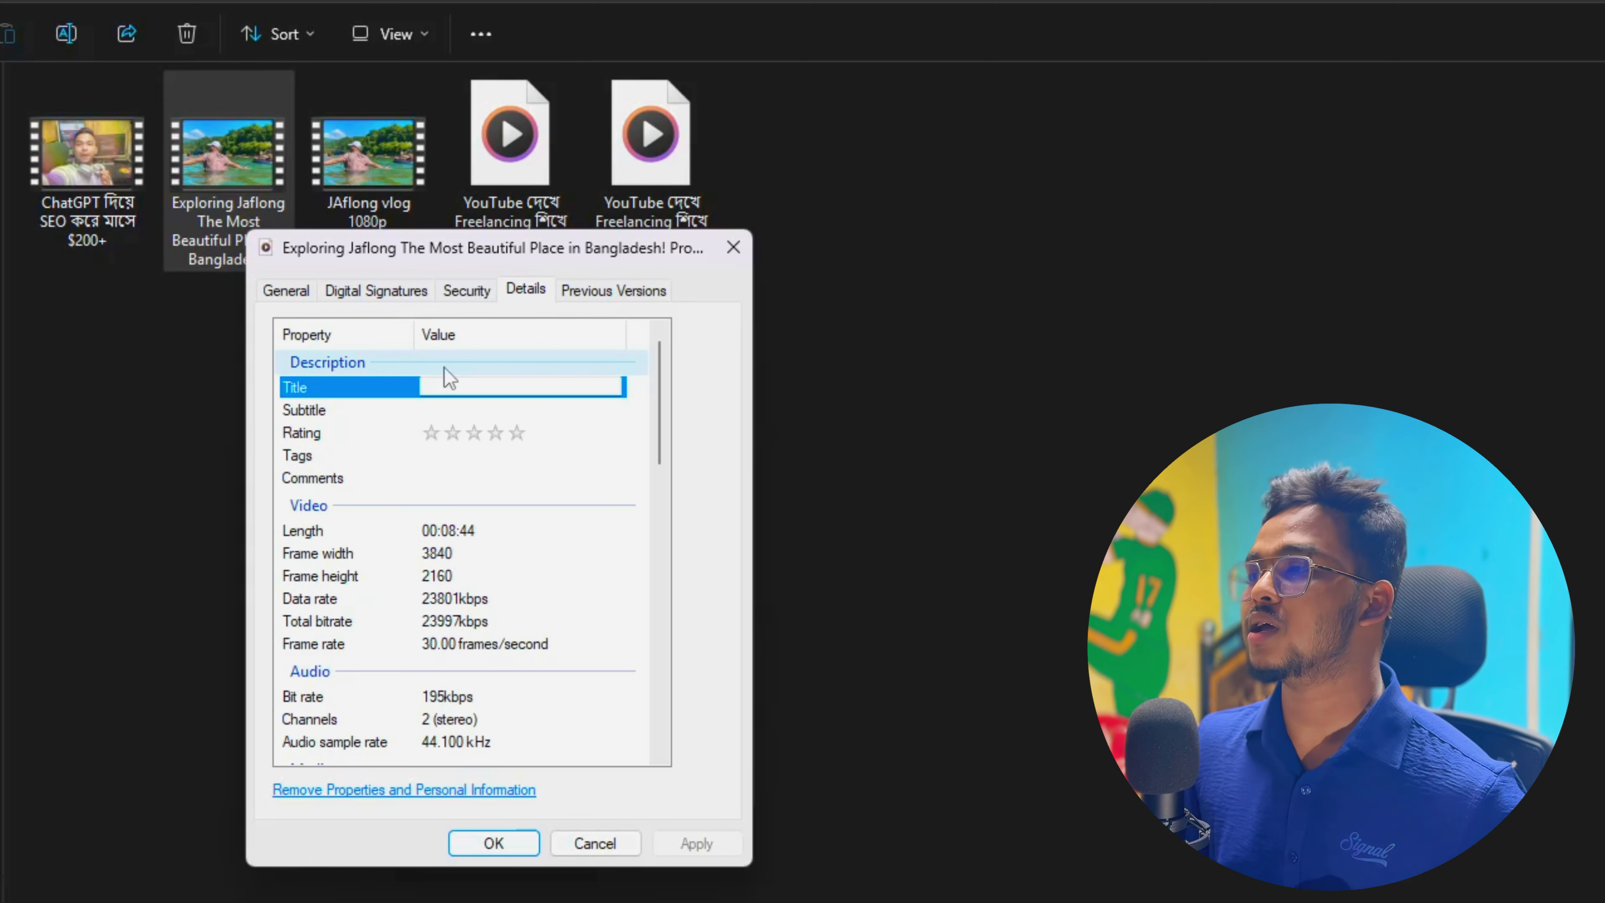
type("Exploring Jaflong The Most Beautiful Place in Bangladesh!")
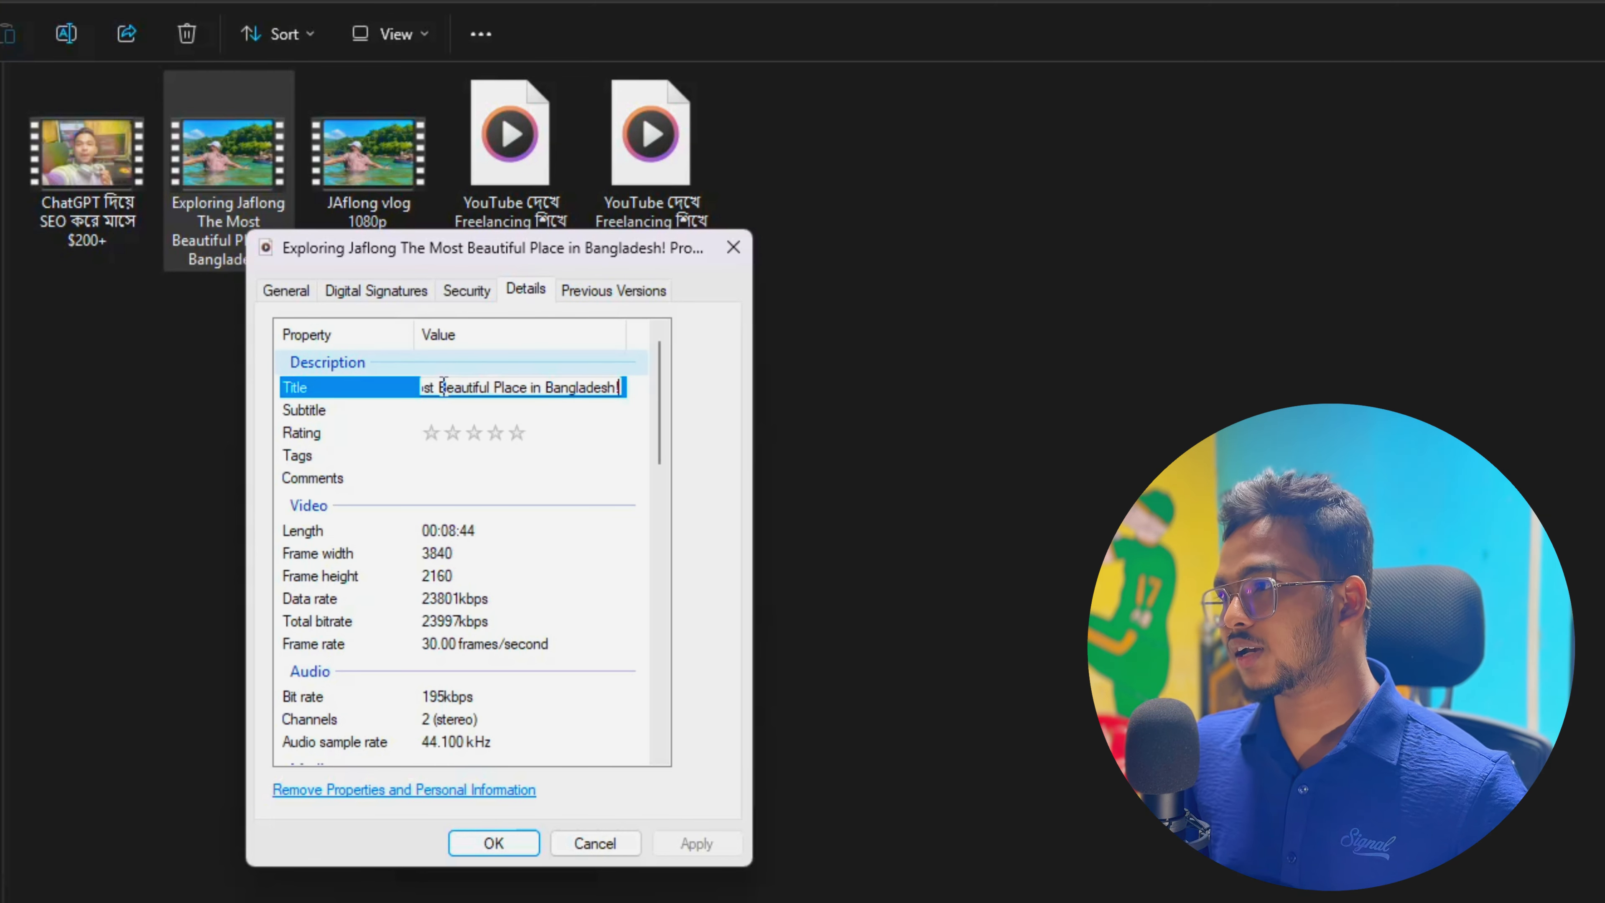
key("Return")
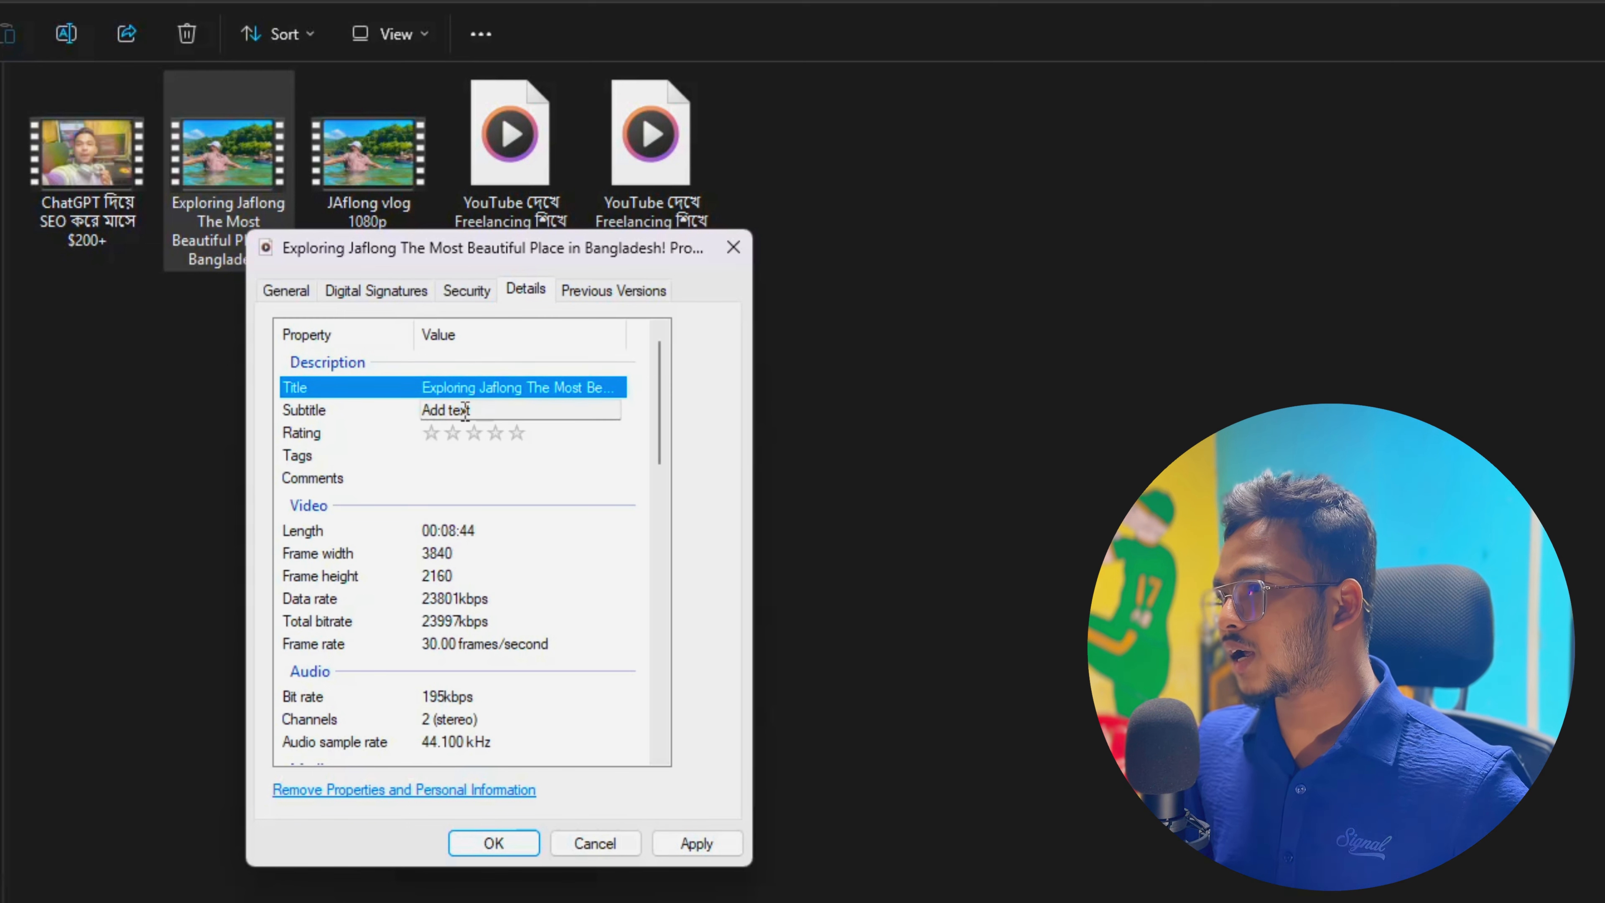
Set the video file's subtitle to "Bangla" and its rating to five stars
left_click(465, 411)
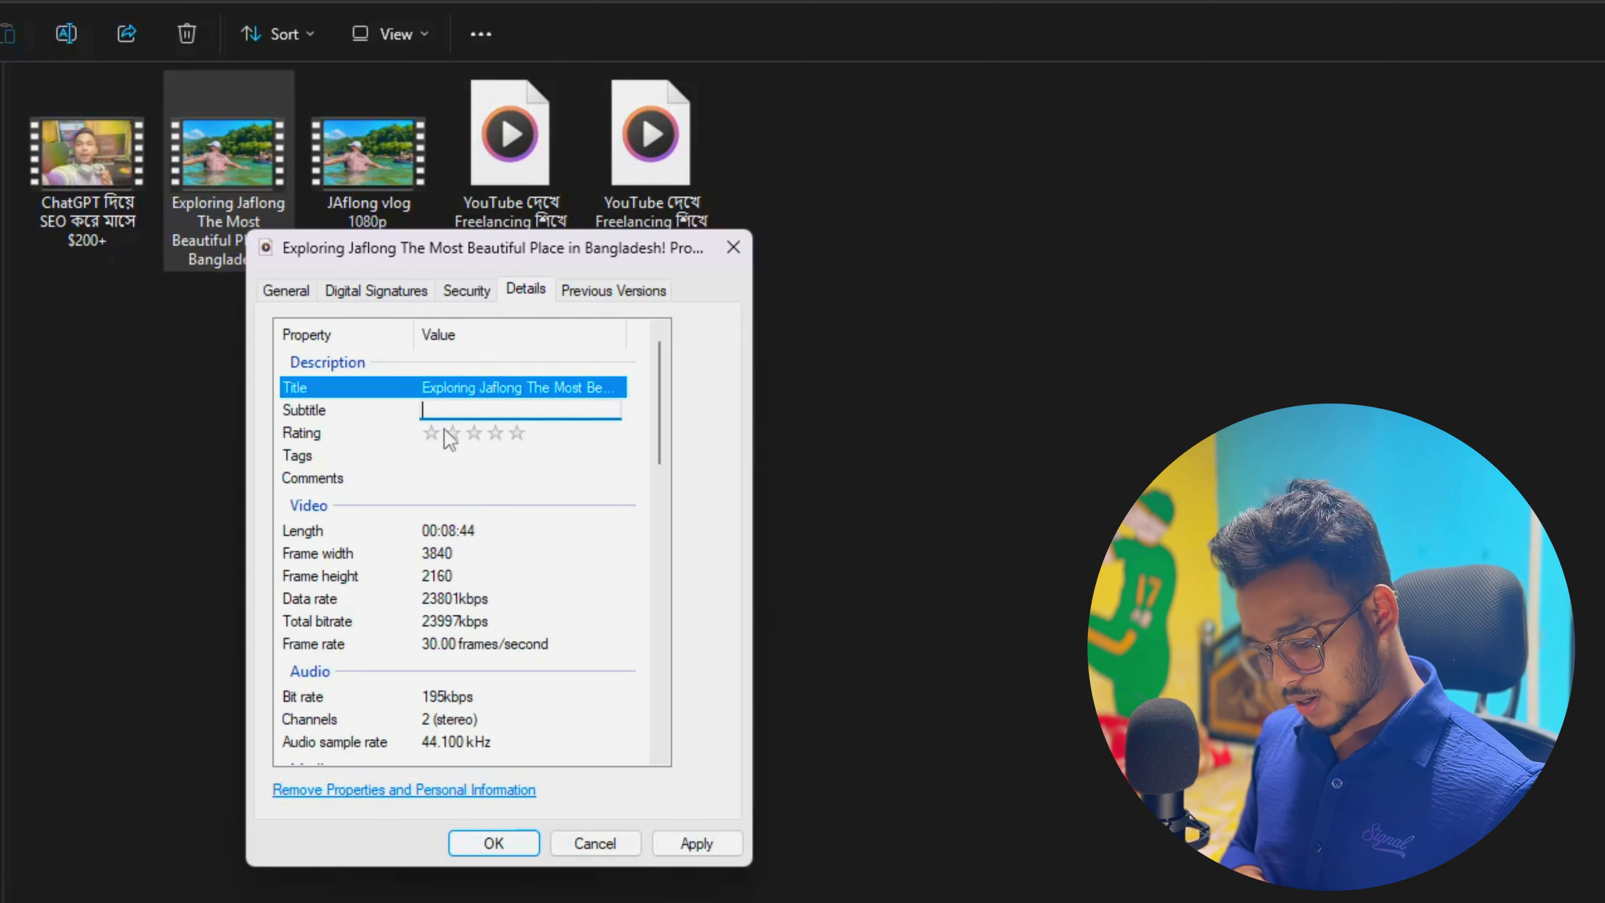
type("BAnglka")
key("BackSpace")
key("BackSpace")
key("BackSpace")
key("BackSpace")
key("BackSpace")
key("BackSpace")
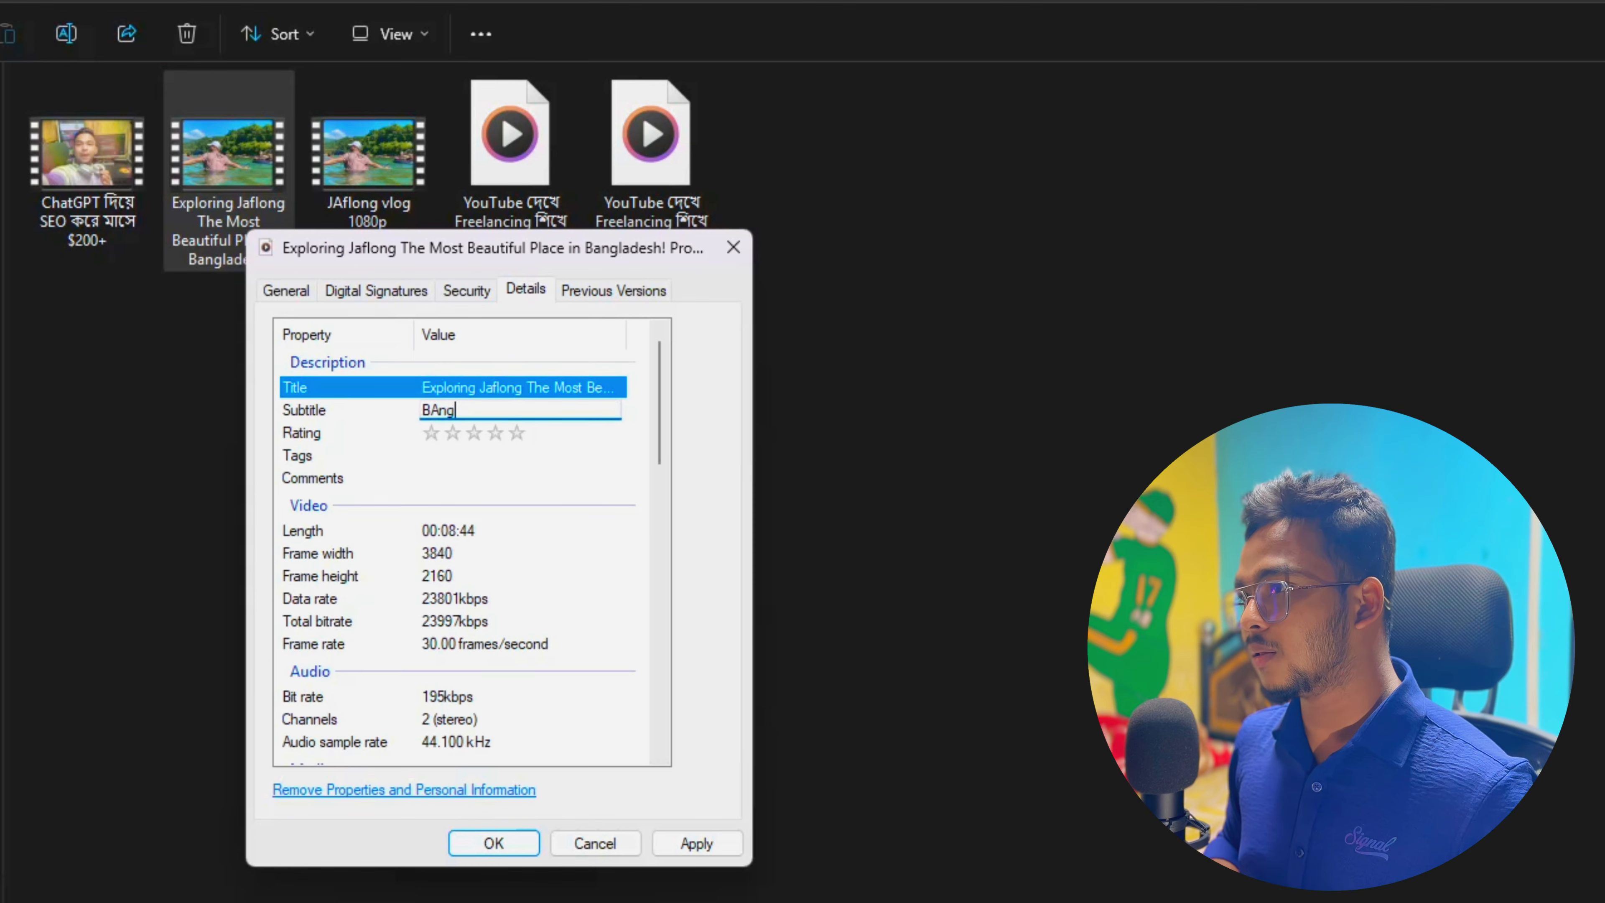
type("angla")
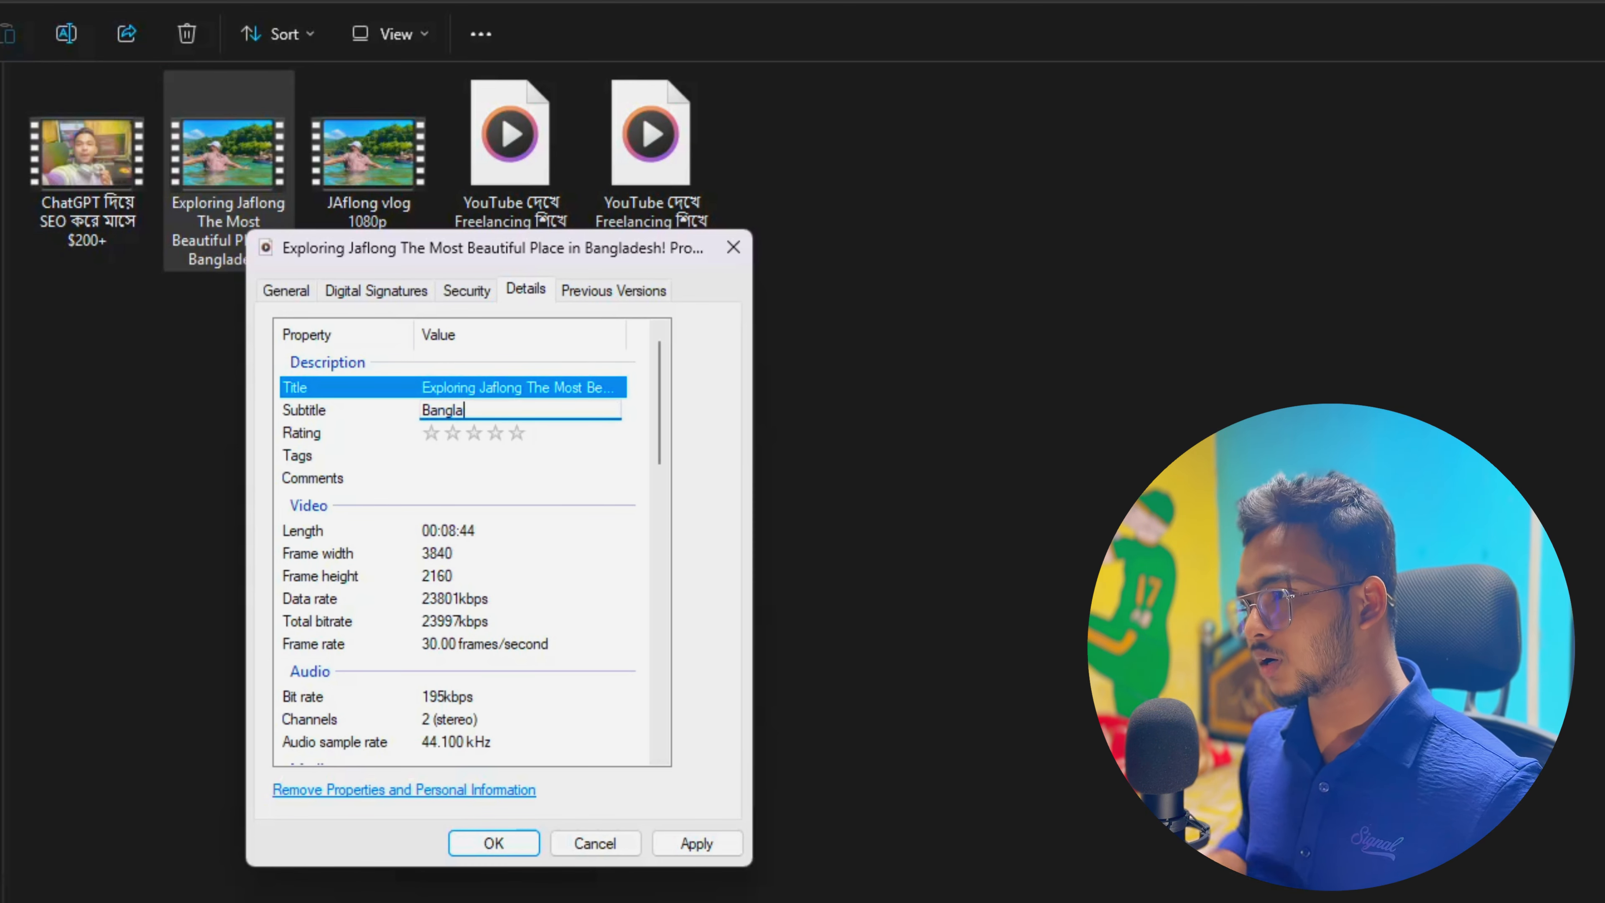
key("Return")
left_click(515, 435)
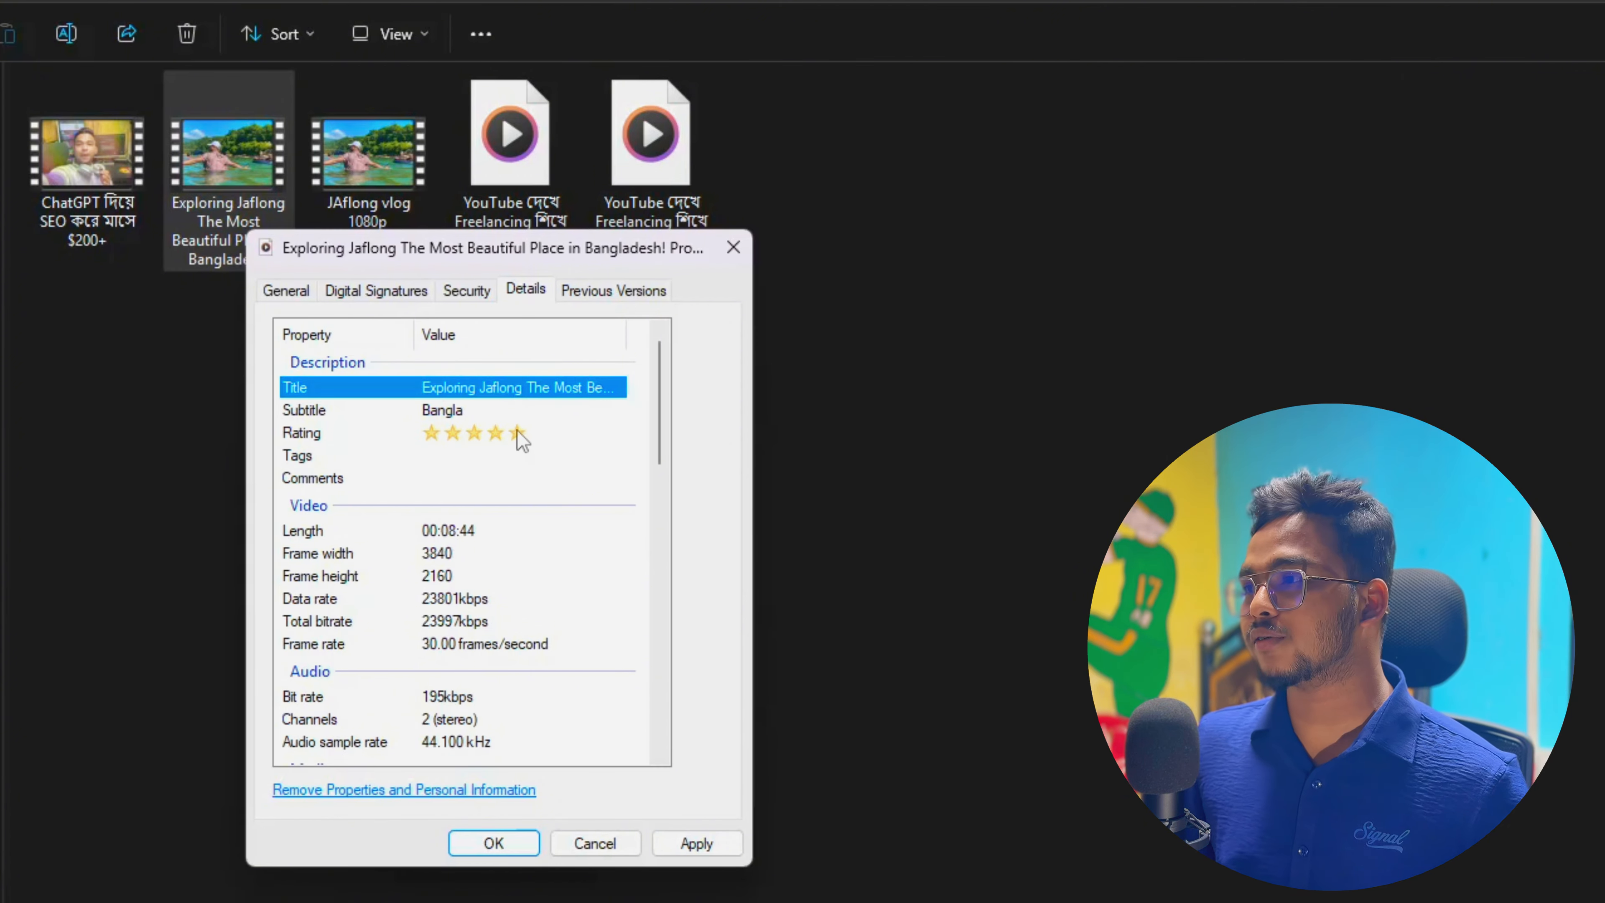
Add the tags "jaflong" and "Exploring Jaflong" to the video file's properties
left_click(484, 456)
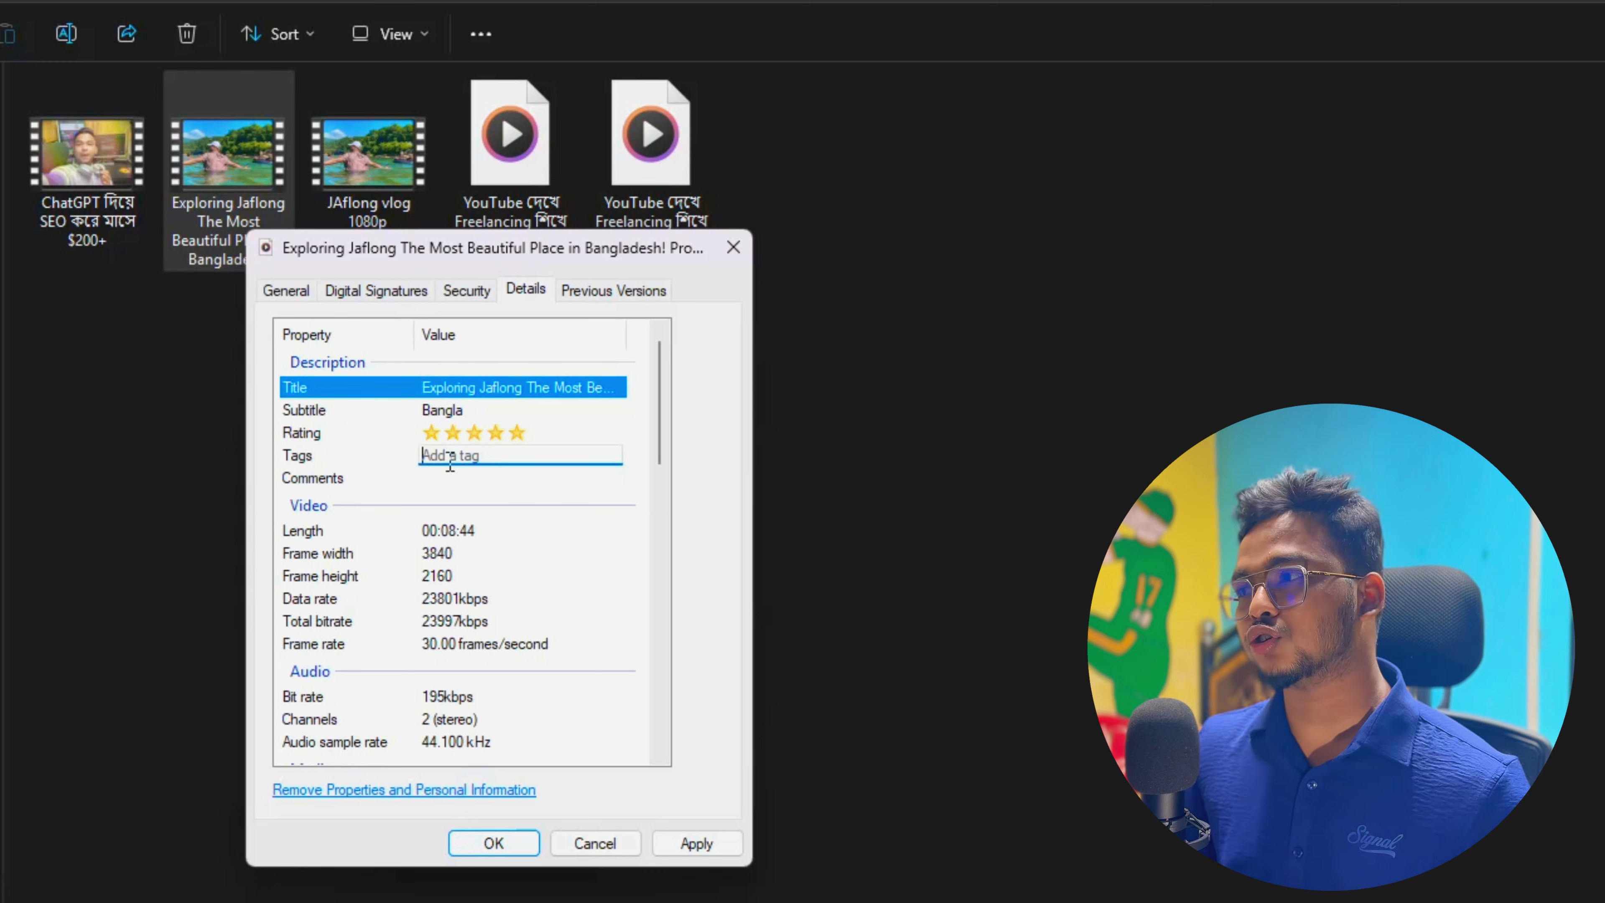
type("জ")
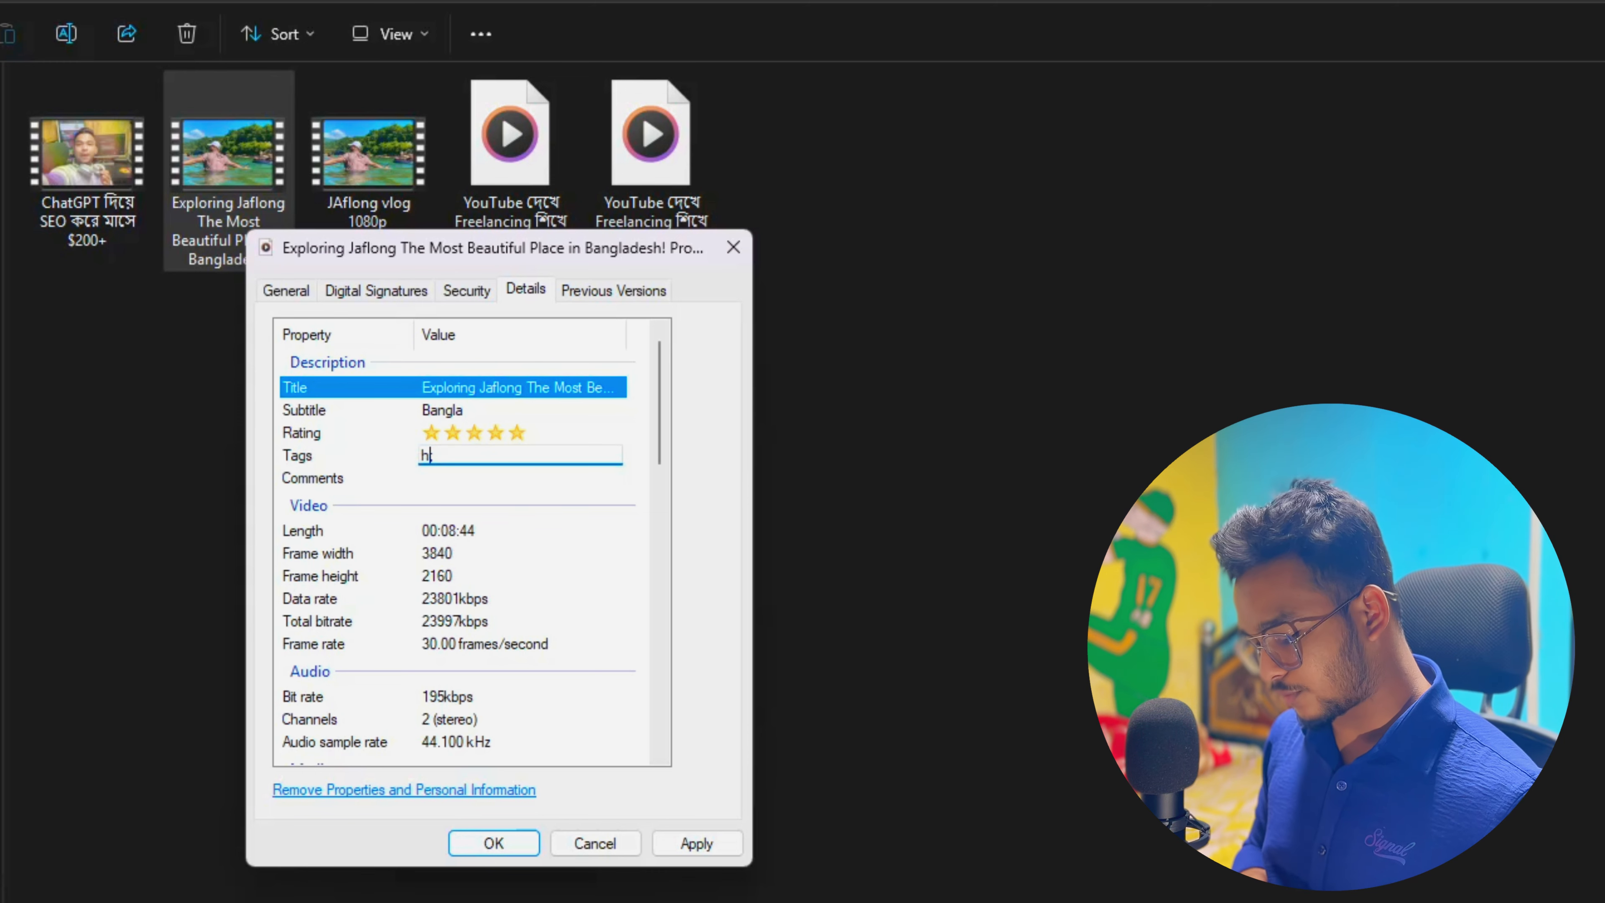
key("BackSpace")
type("jaflong")
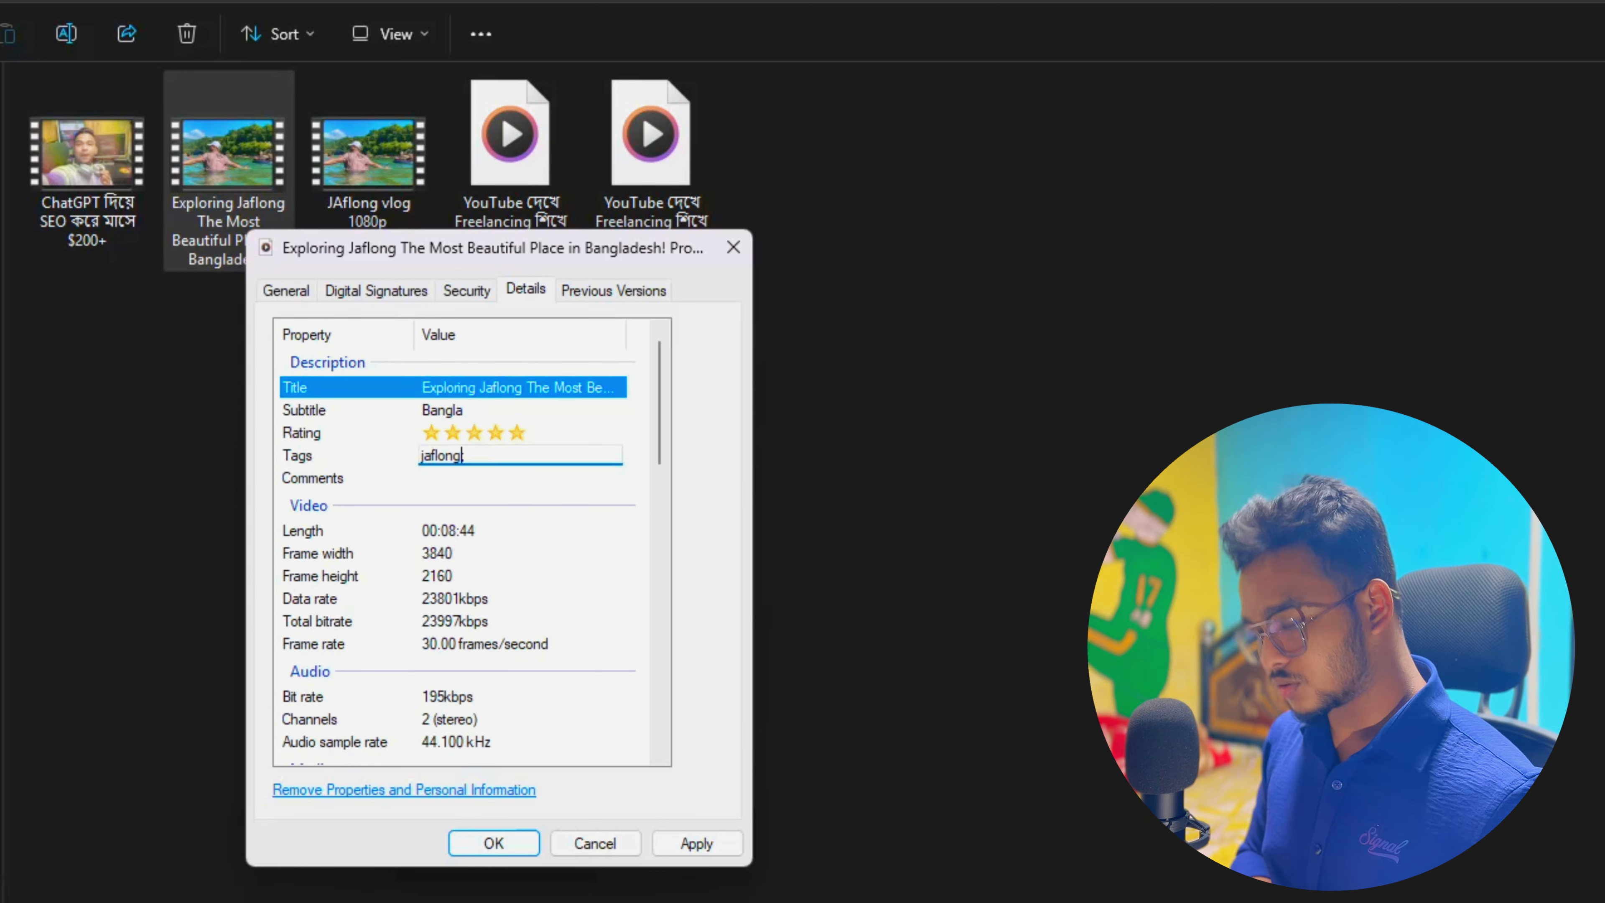
type(";")
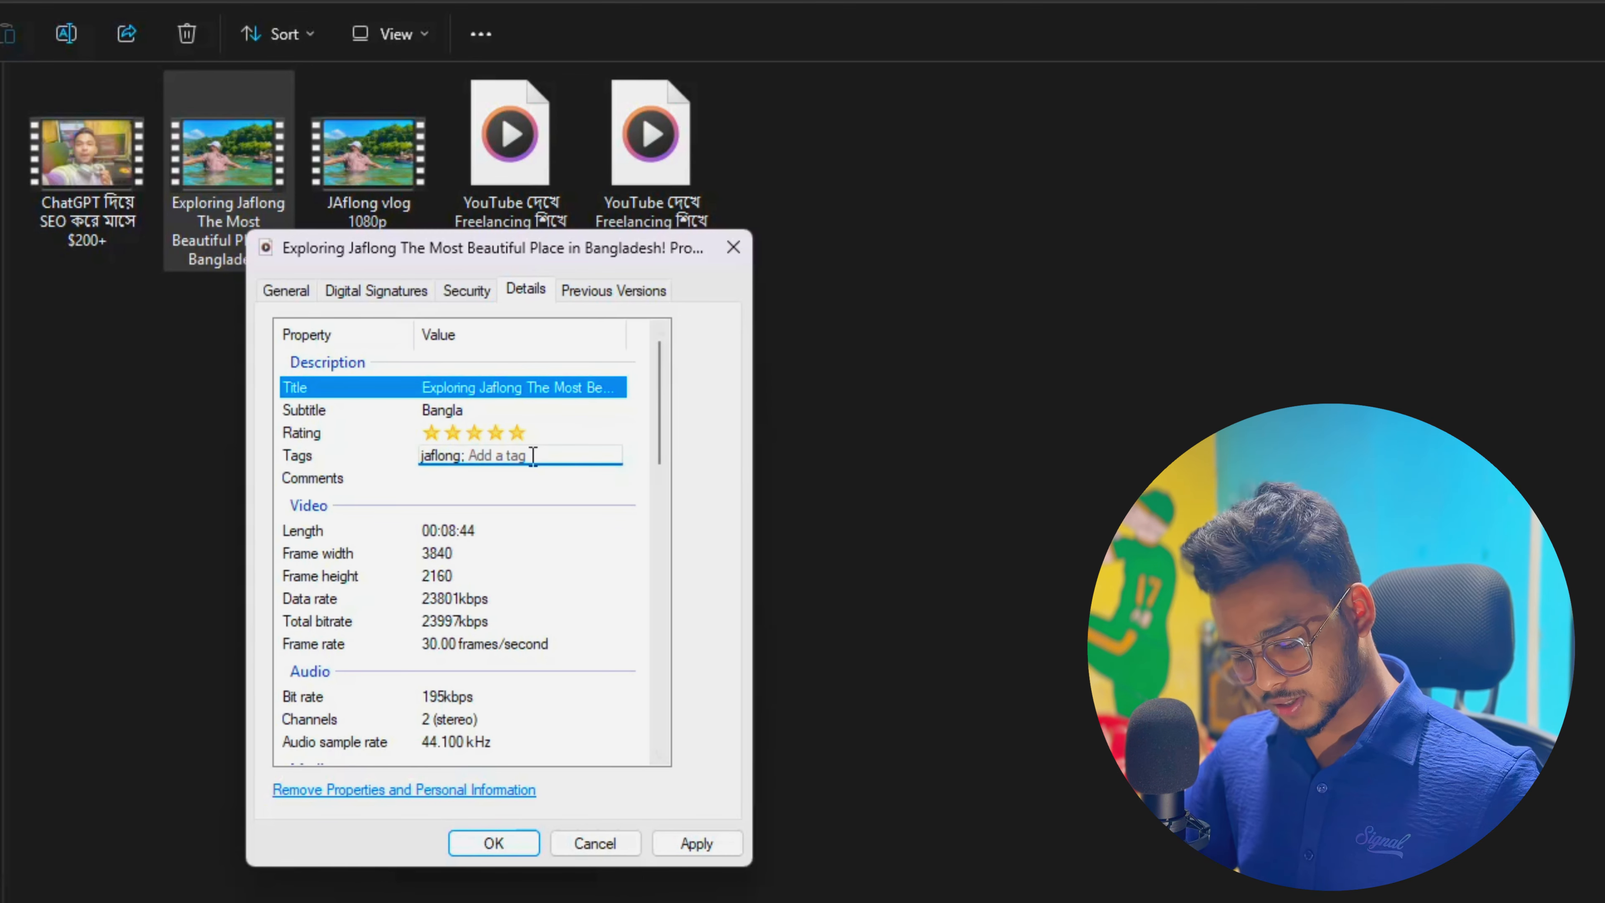
type("Exploring Jaflong The Most Beautiful Place in Bangladesh!")
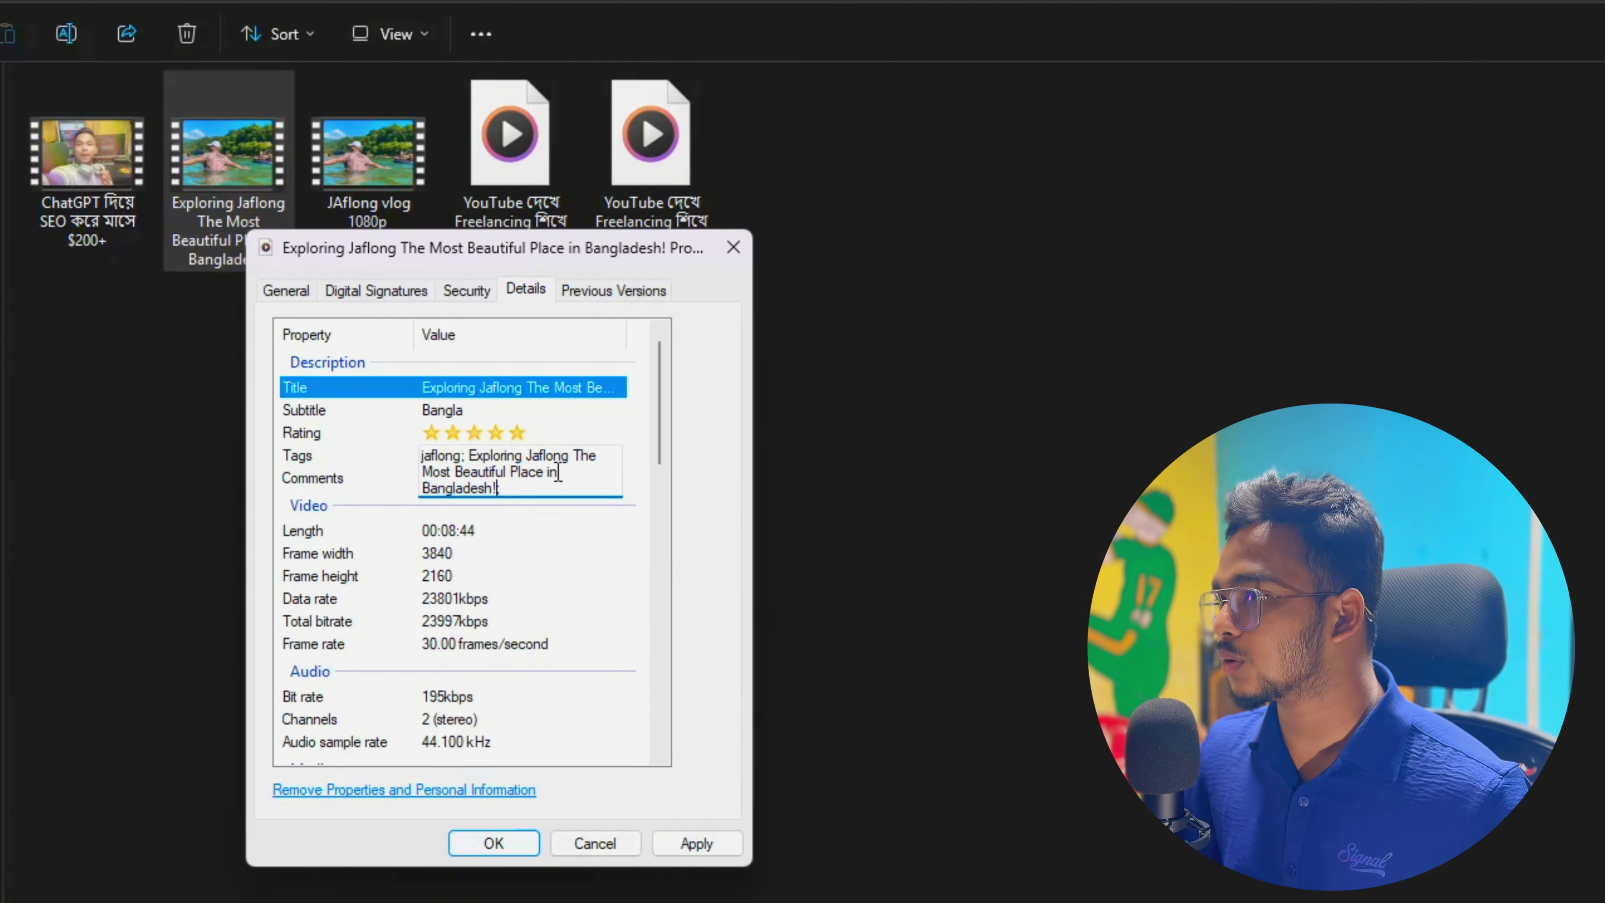
left_click_drag(569, 457, 526, 504)
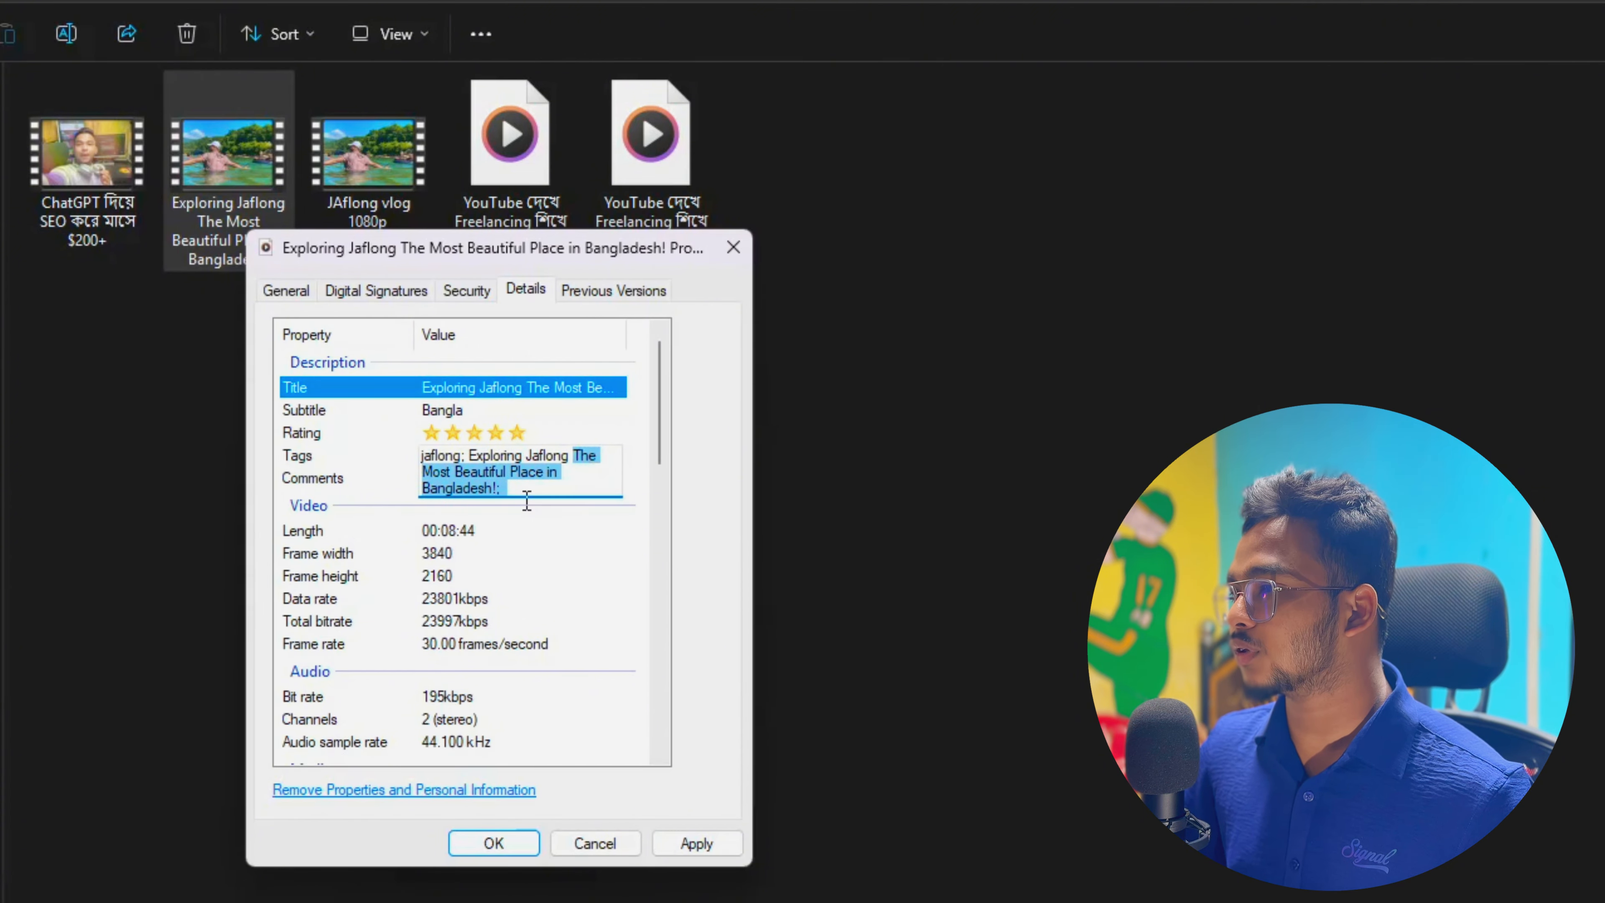
key("BackSpace")
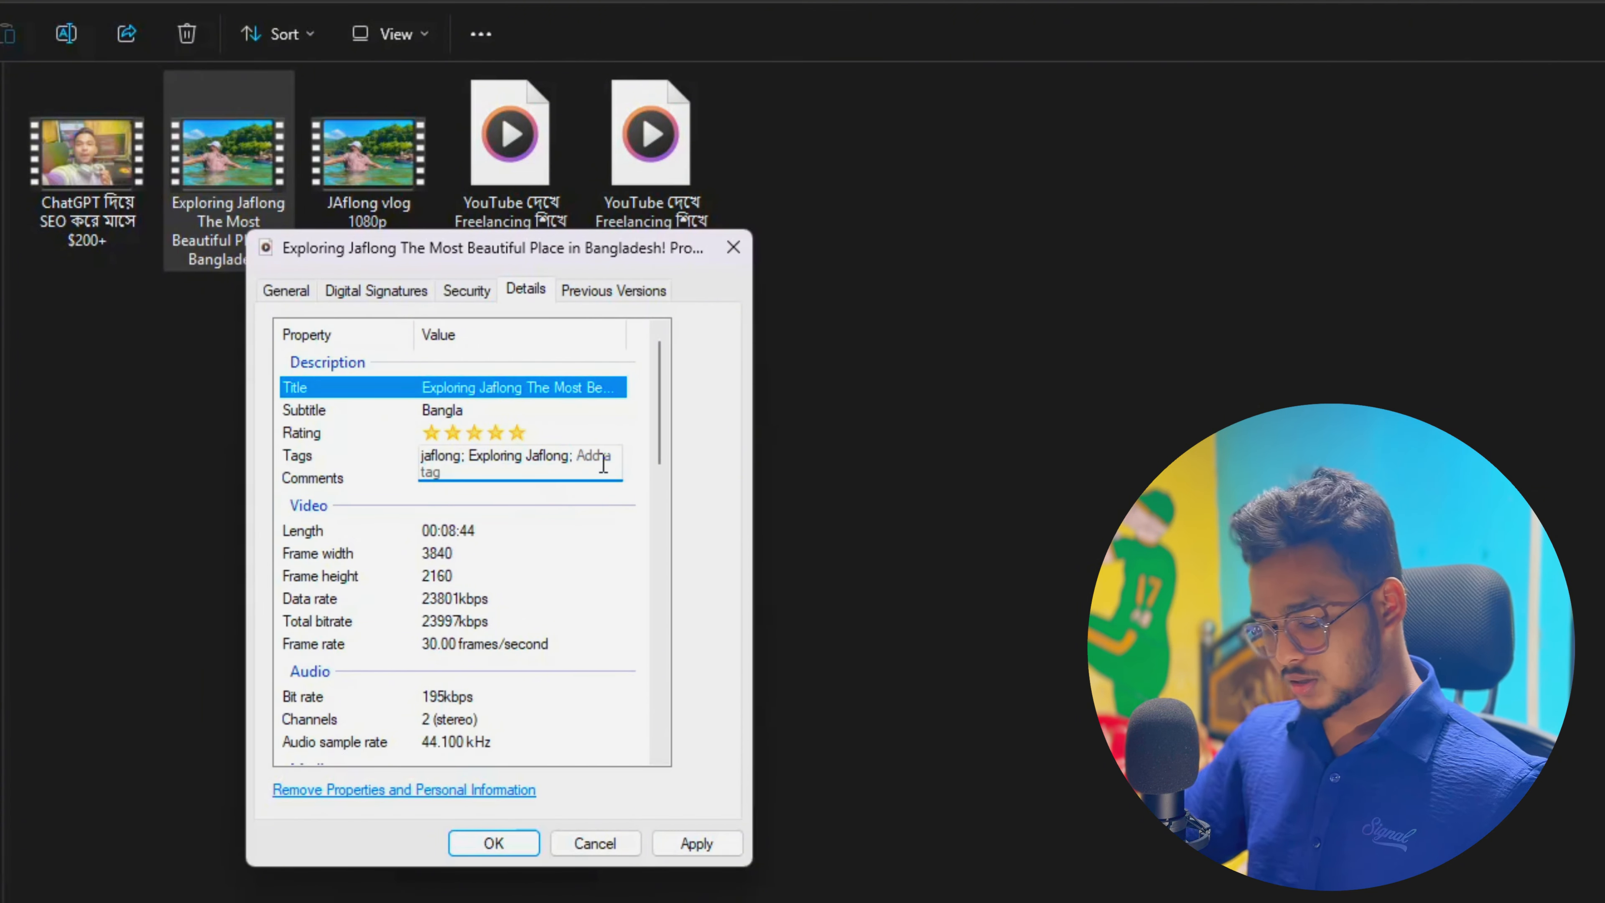
Add the further tags "most beutiful place in bangladesh", "jaflong vlog" and "sylhet" to the video file
type("most beutiful p")
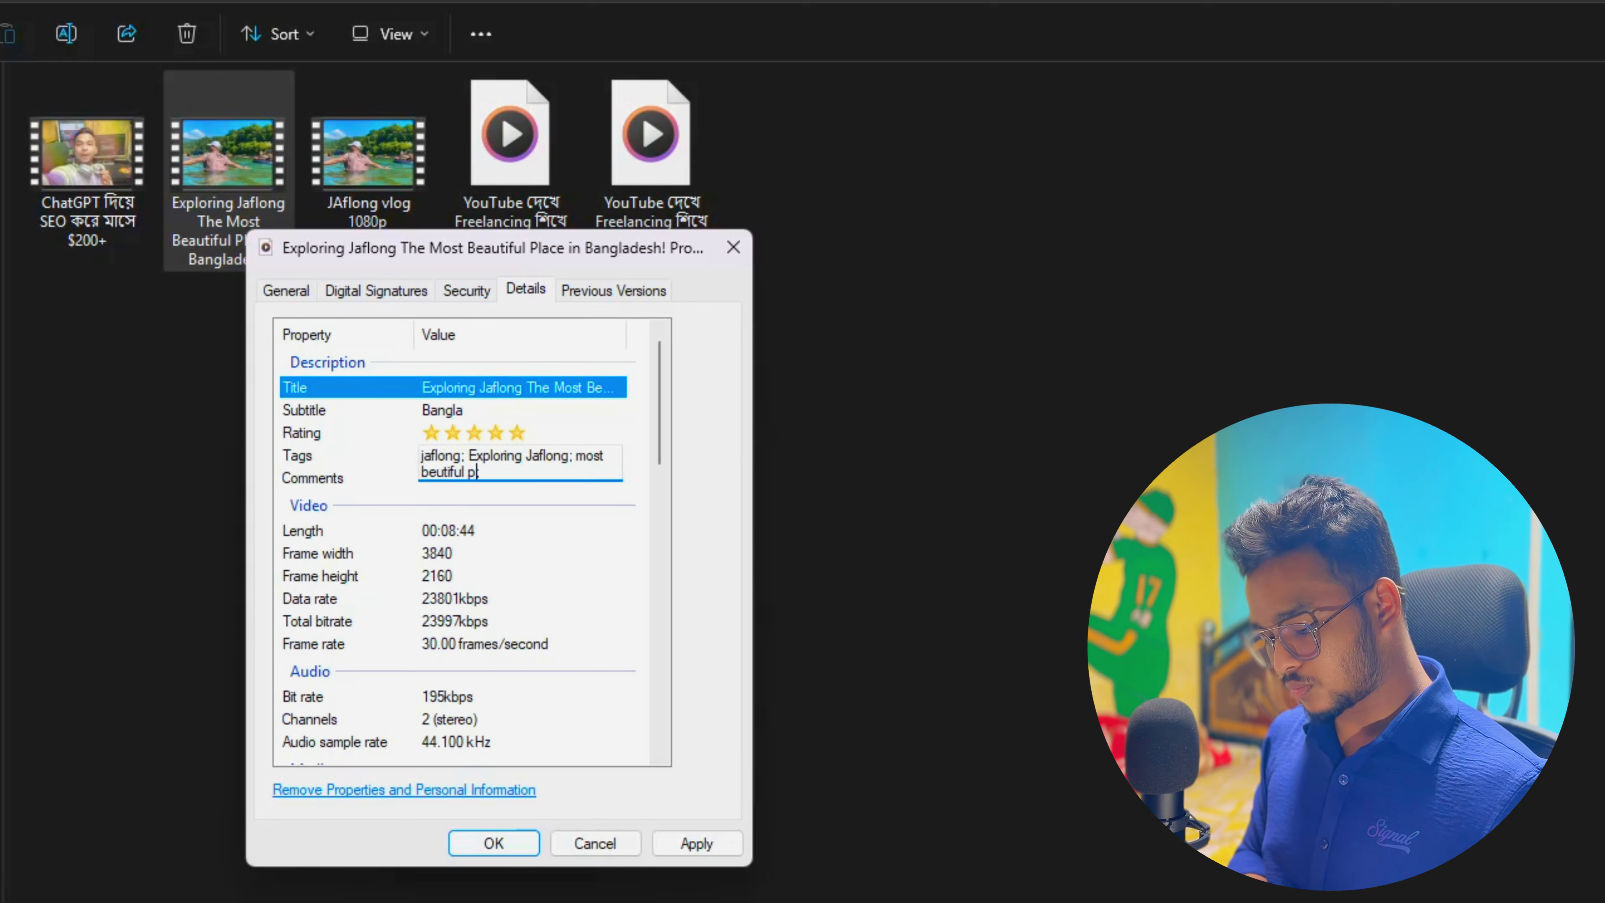
type("lace in bangladesh; ")
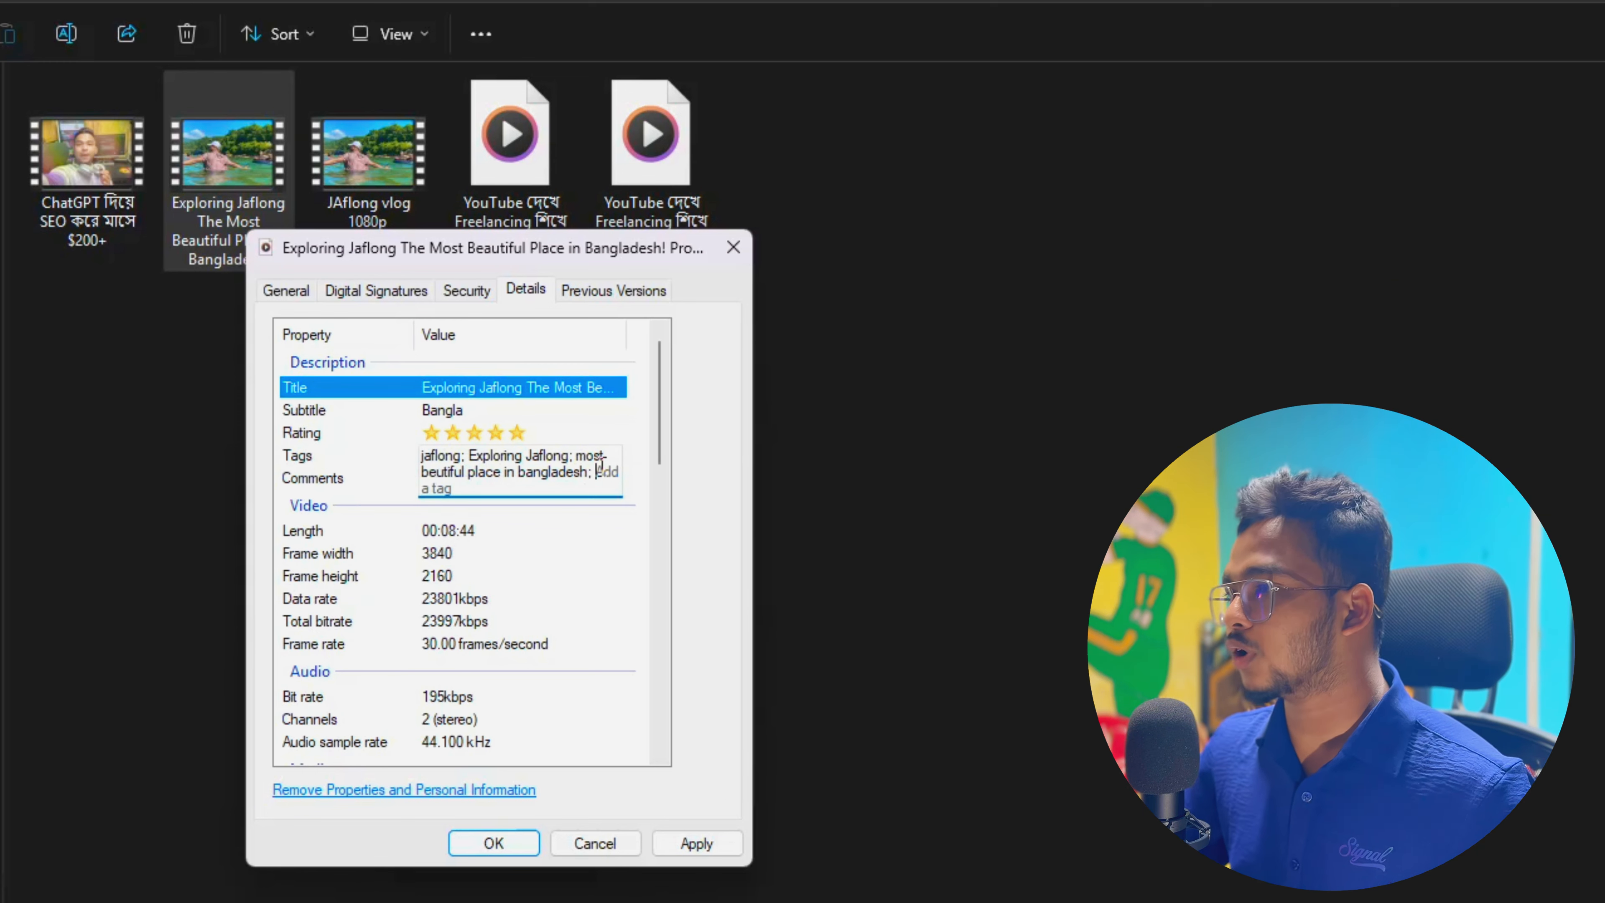
type("jaflong vlog; ")
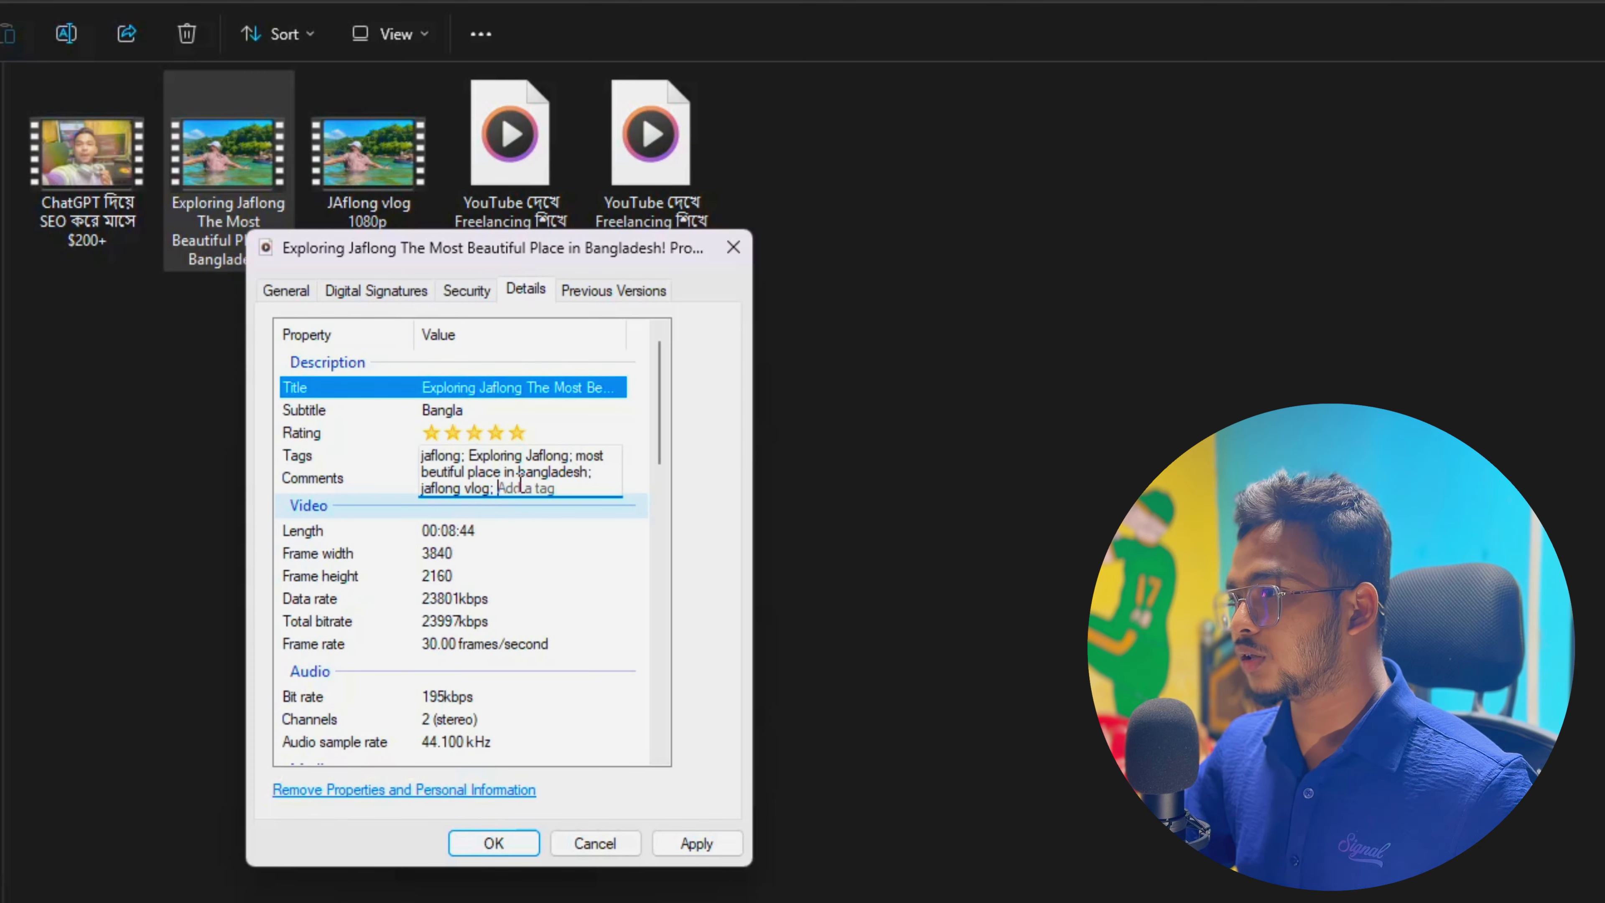
type("sylhet")
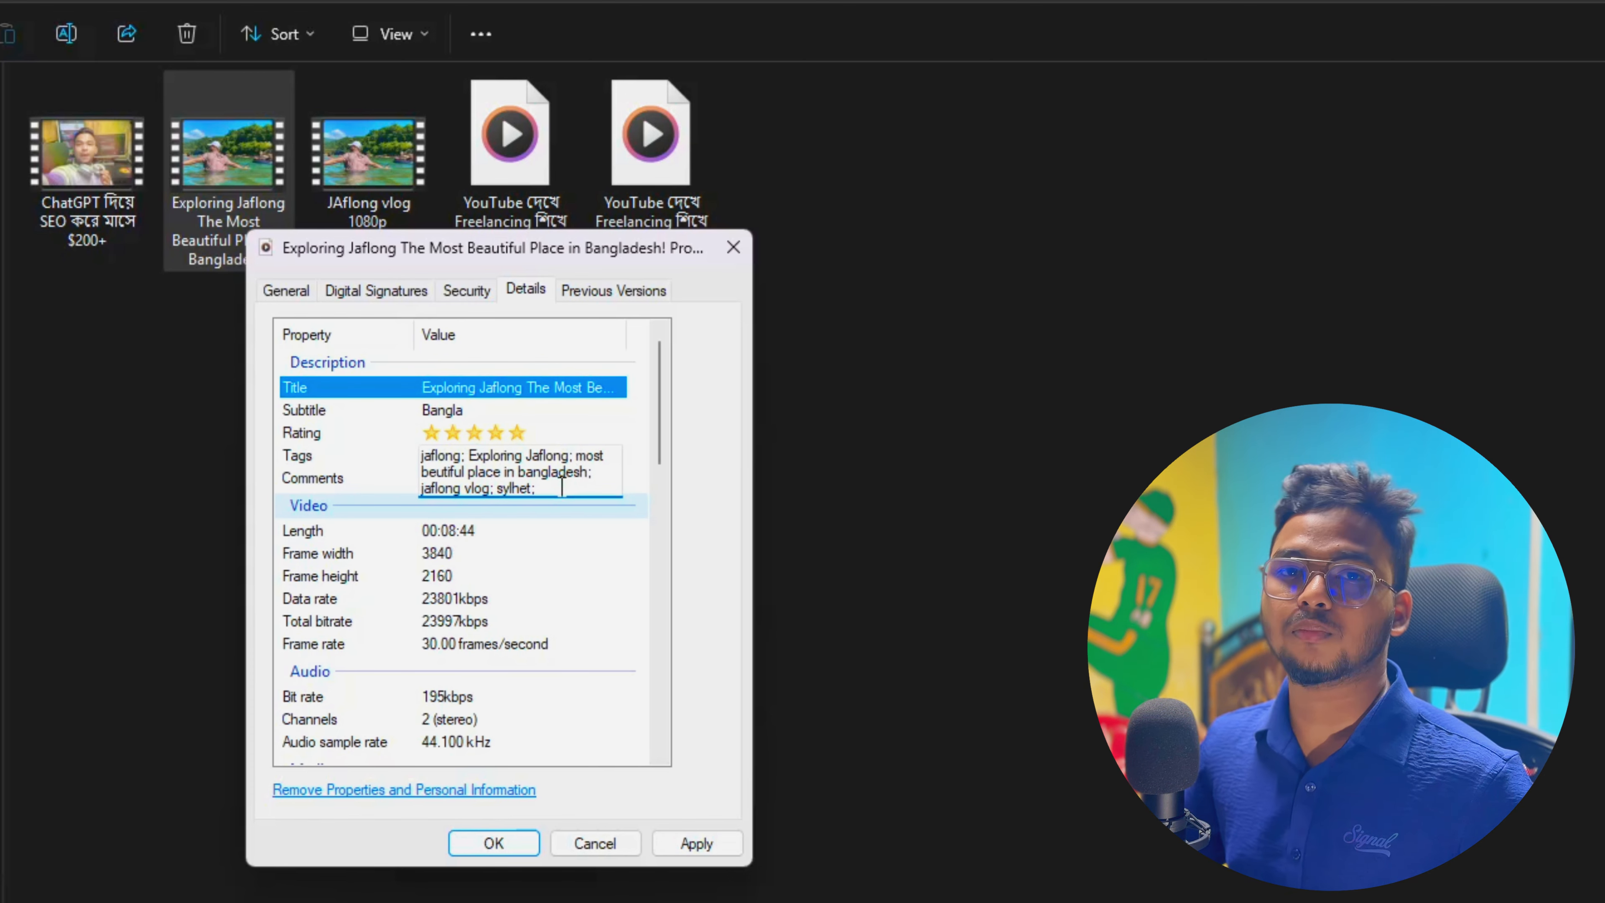
type(";")
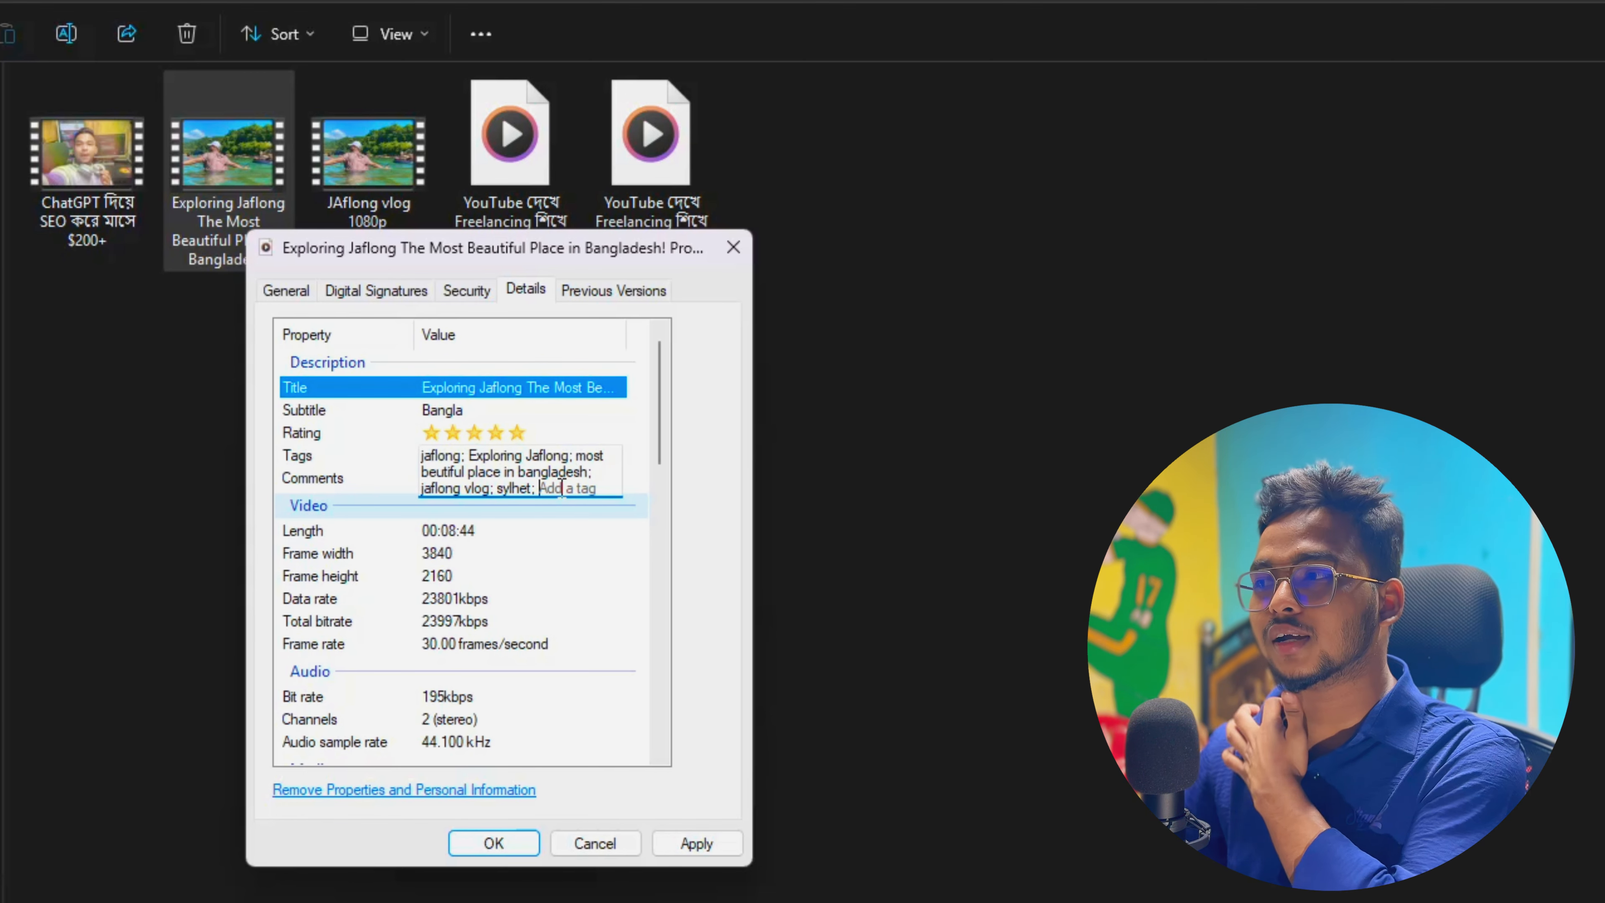
left_click(611, 509)
Enter "Nice place" as the comment in the video file's details
left_click(474, 484)
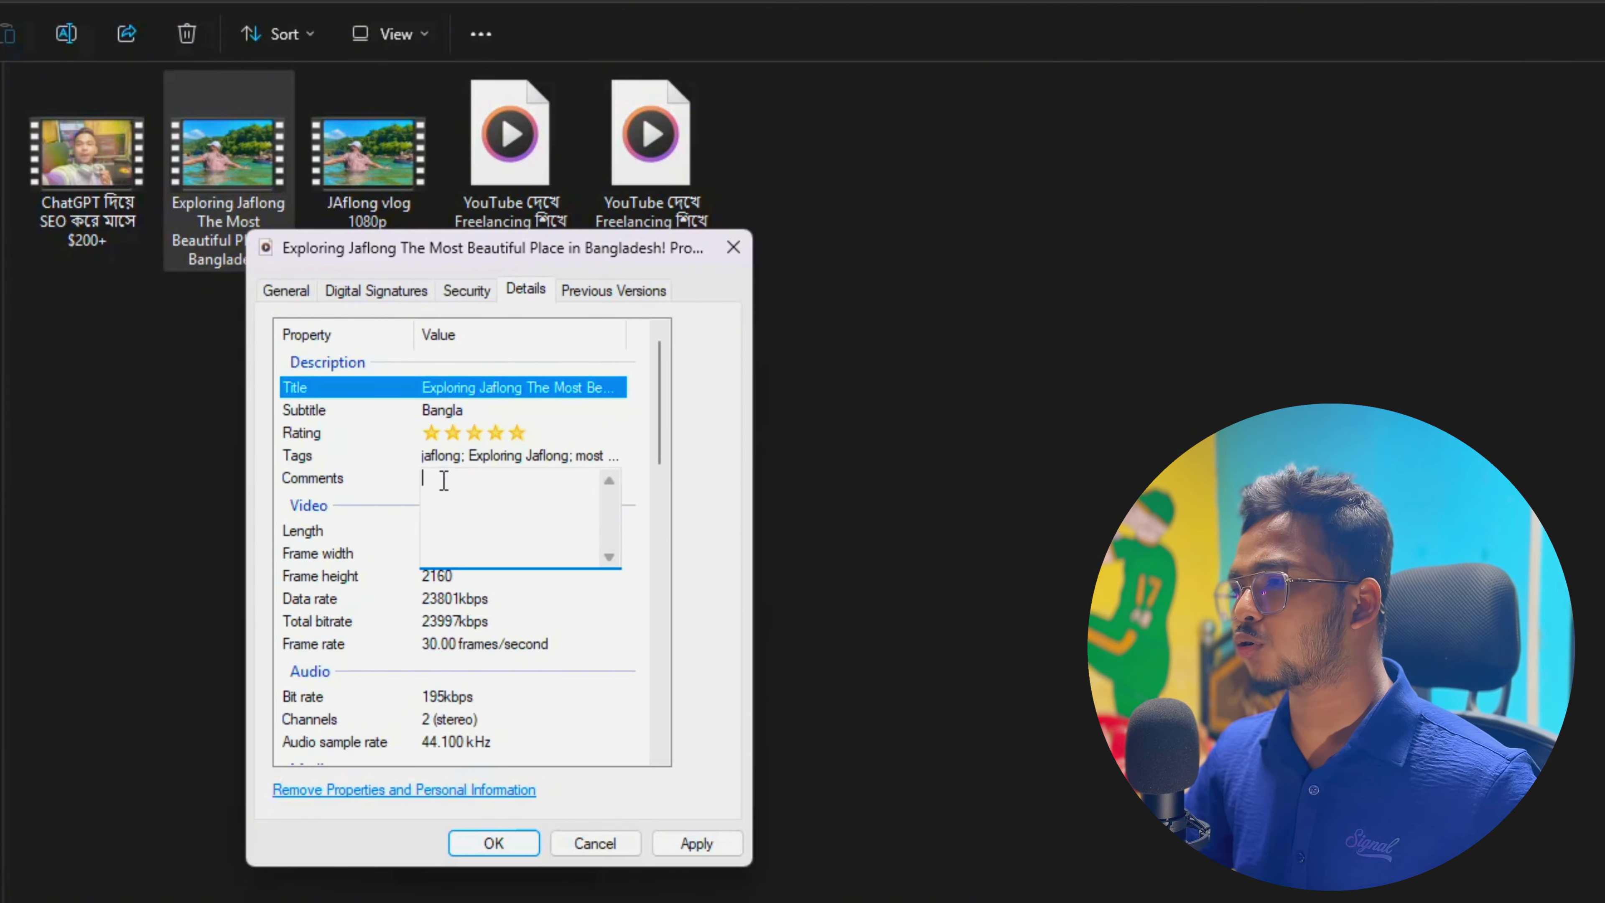
type("Niv")
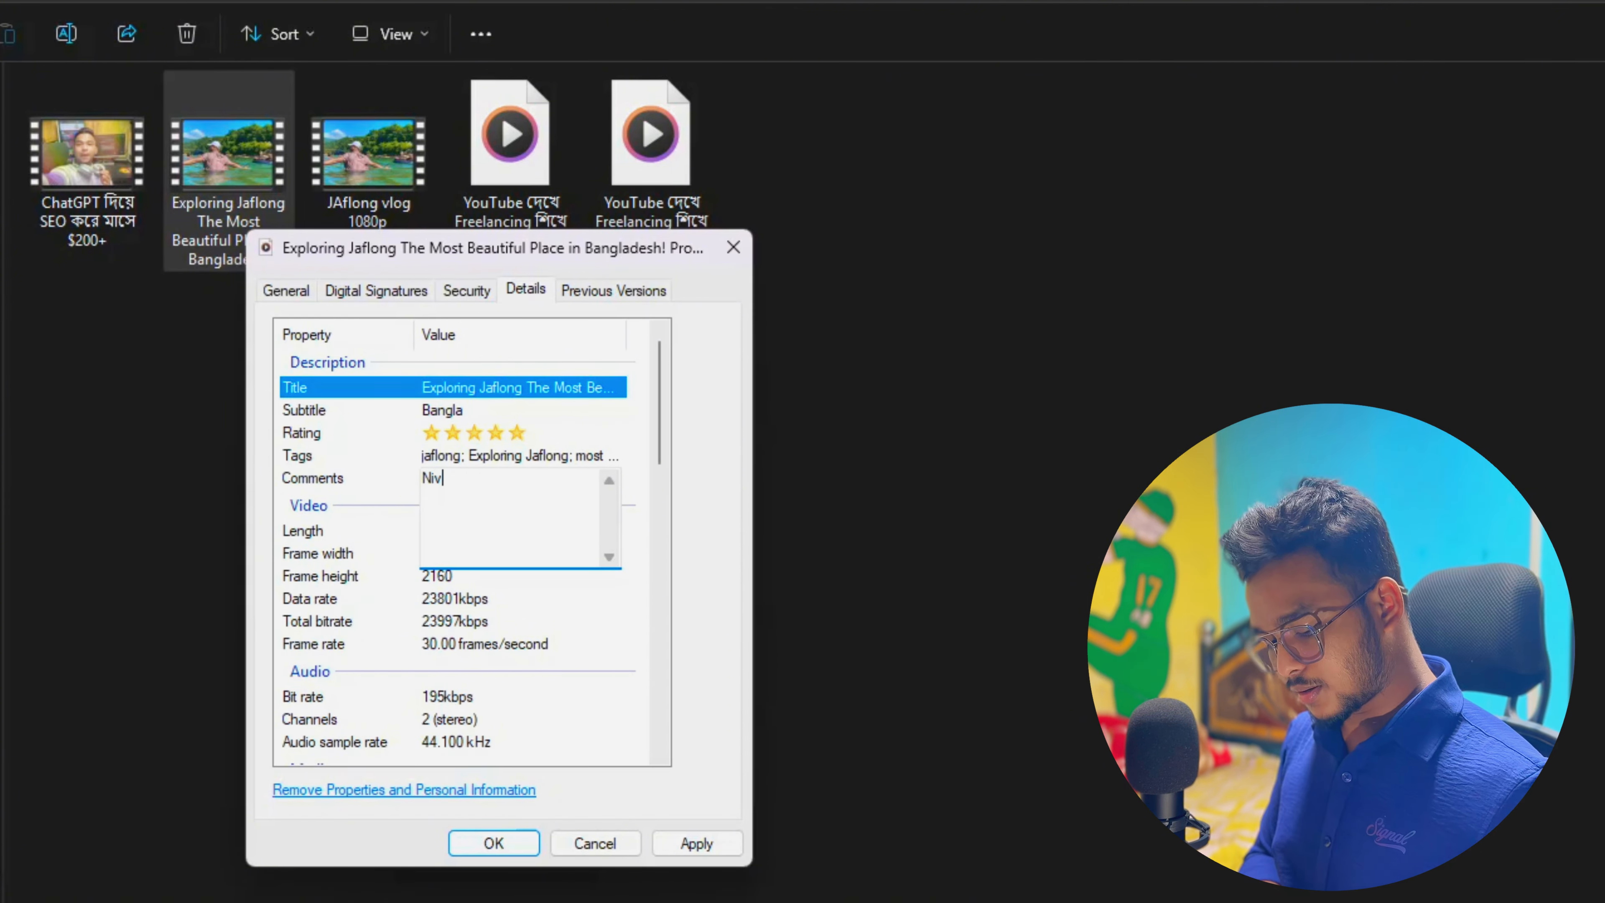
key("BackSpace")
type("ce place")
key("Return")
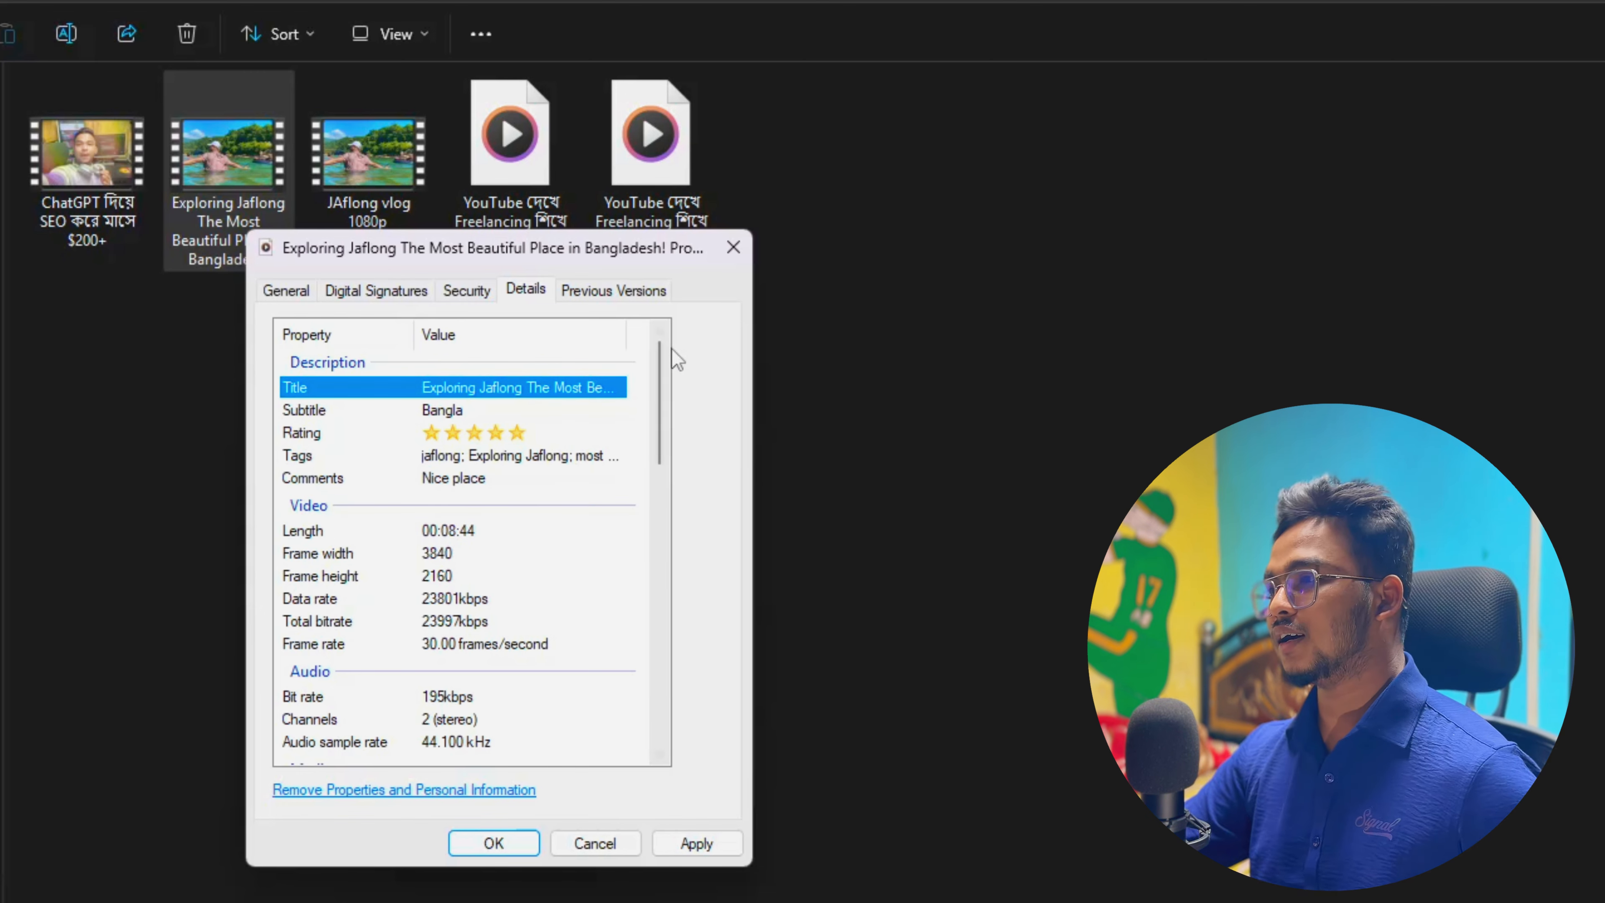
Review the remaining file details, apply the metadata changes and close the file's properties
scroll(569, 660, "down", 5)
scroll(554, 715, "down", 10)
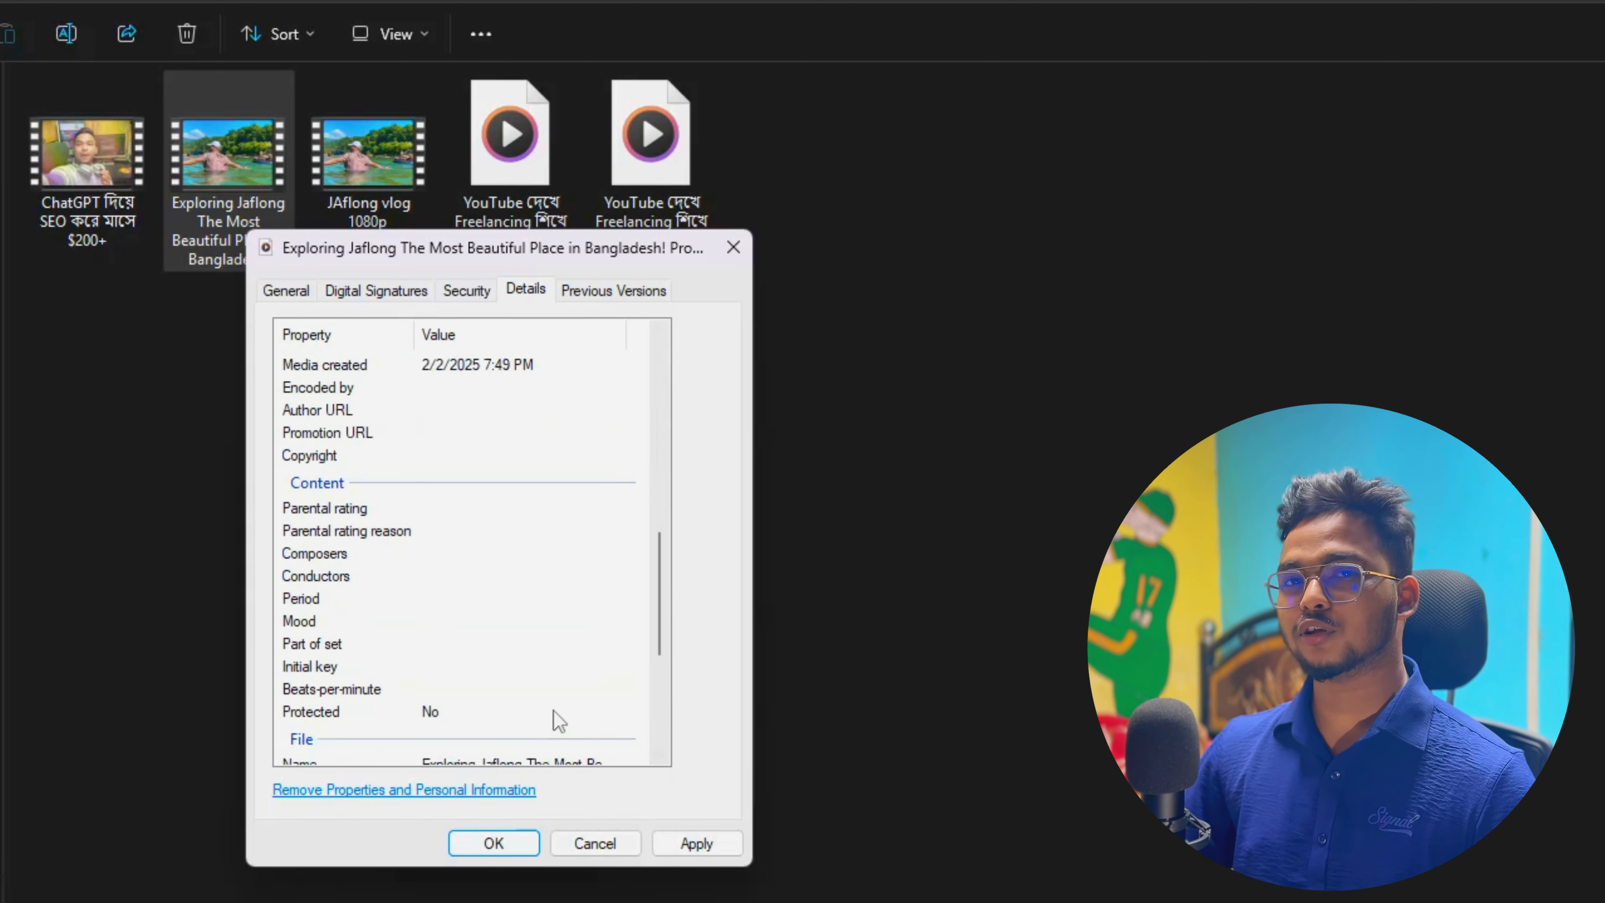
left_click(701, 847)
left_click(532, 847)
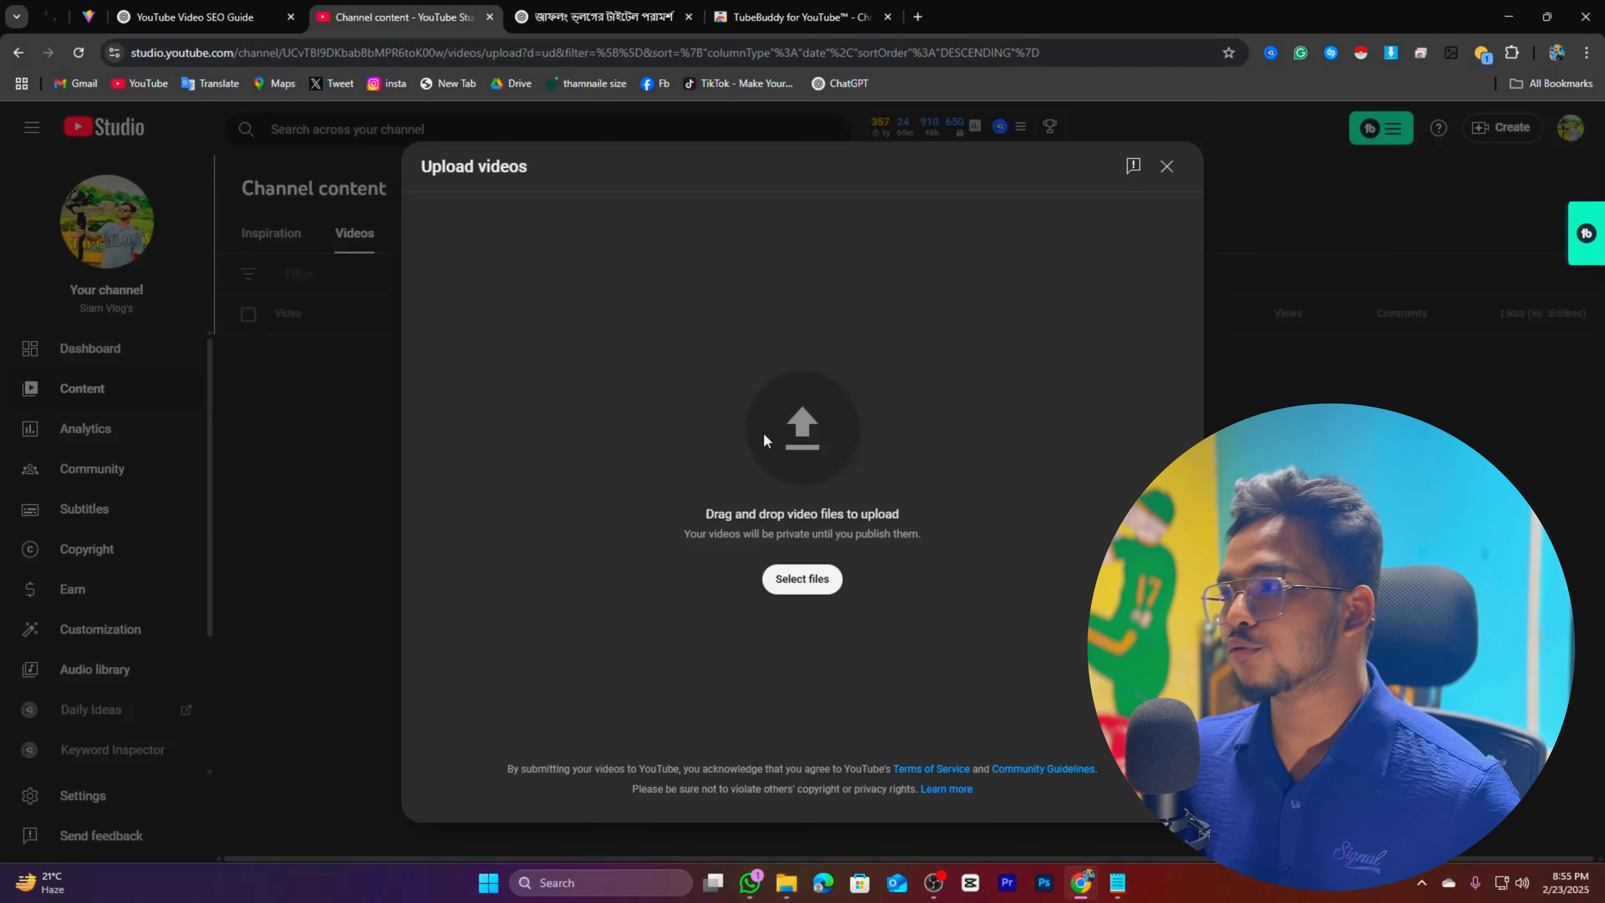
In YouTube Studio, upload "Exploring Jaflong The Most Beautiful Place in Bangladesh!" from the Vlog folder inside My Video Shorts on New Volume (E:)
left_click(762, 436)
scroll(540, 459, "down", 5)
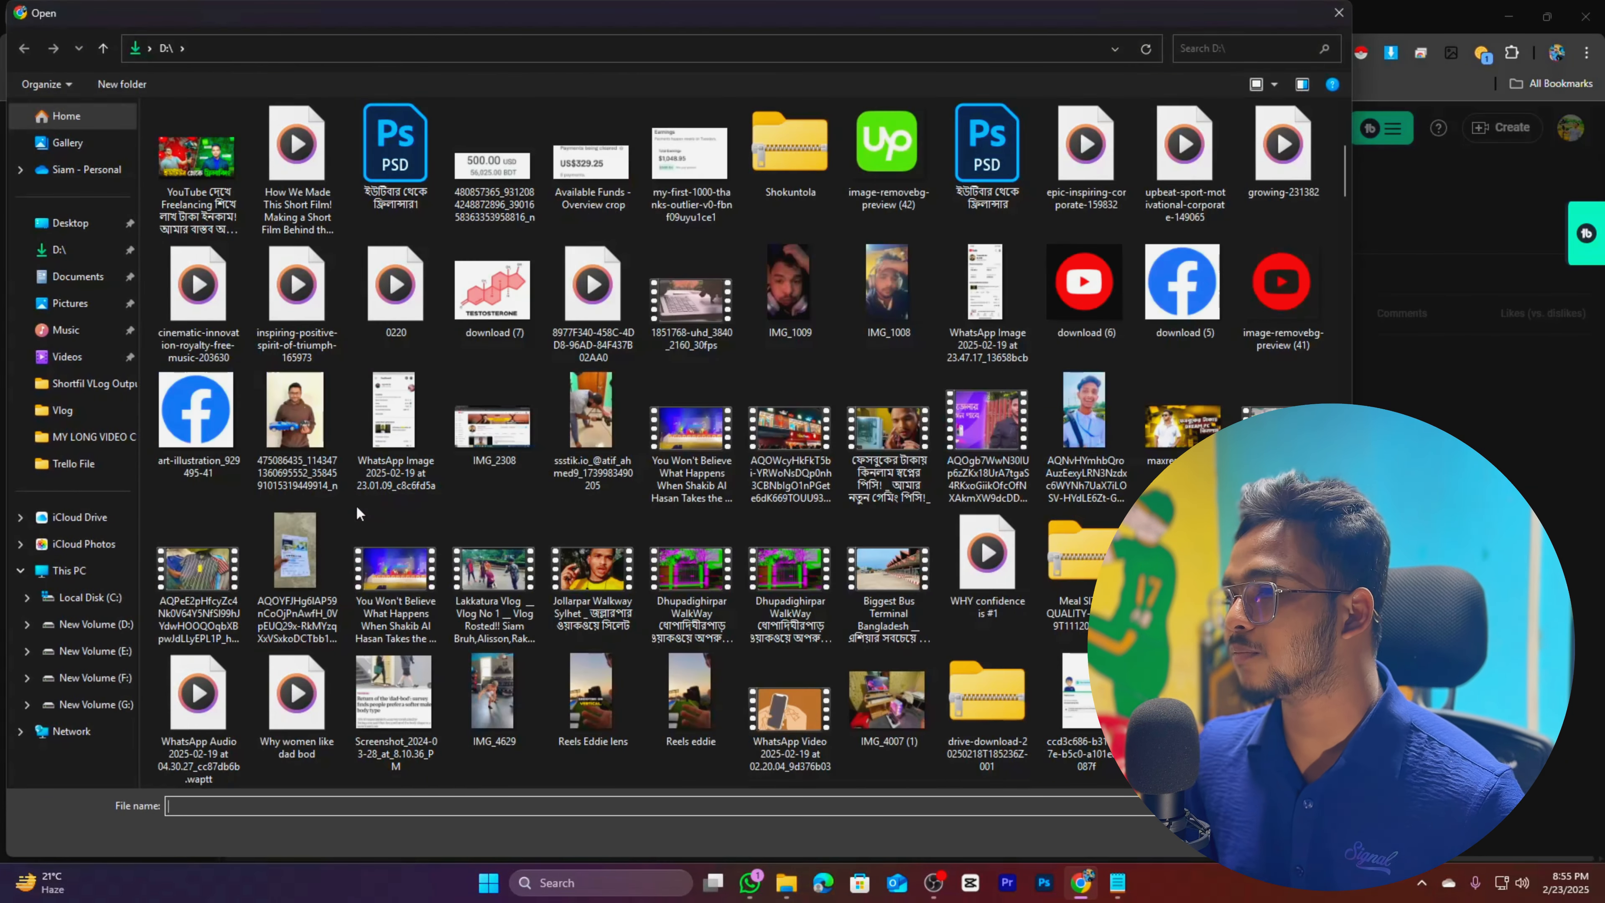
left_click(95, 651)
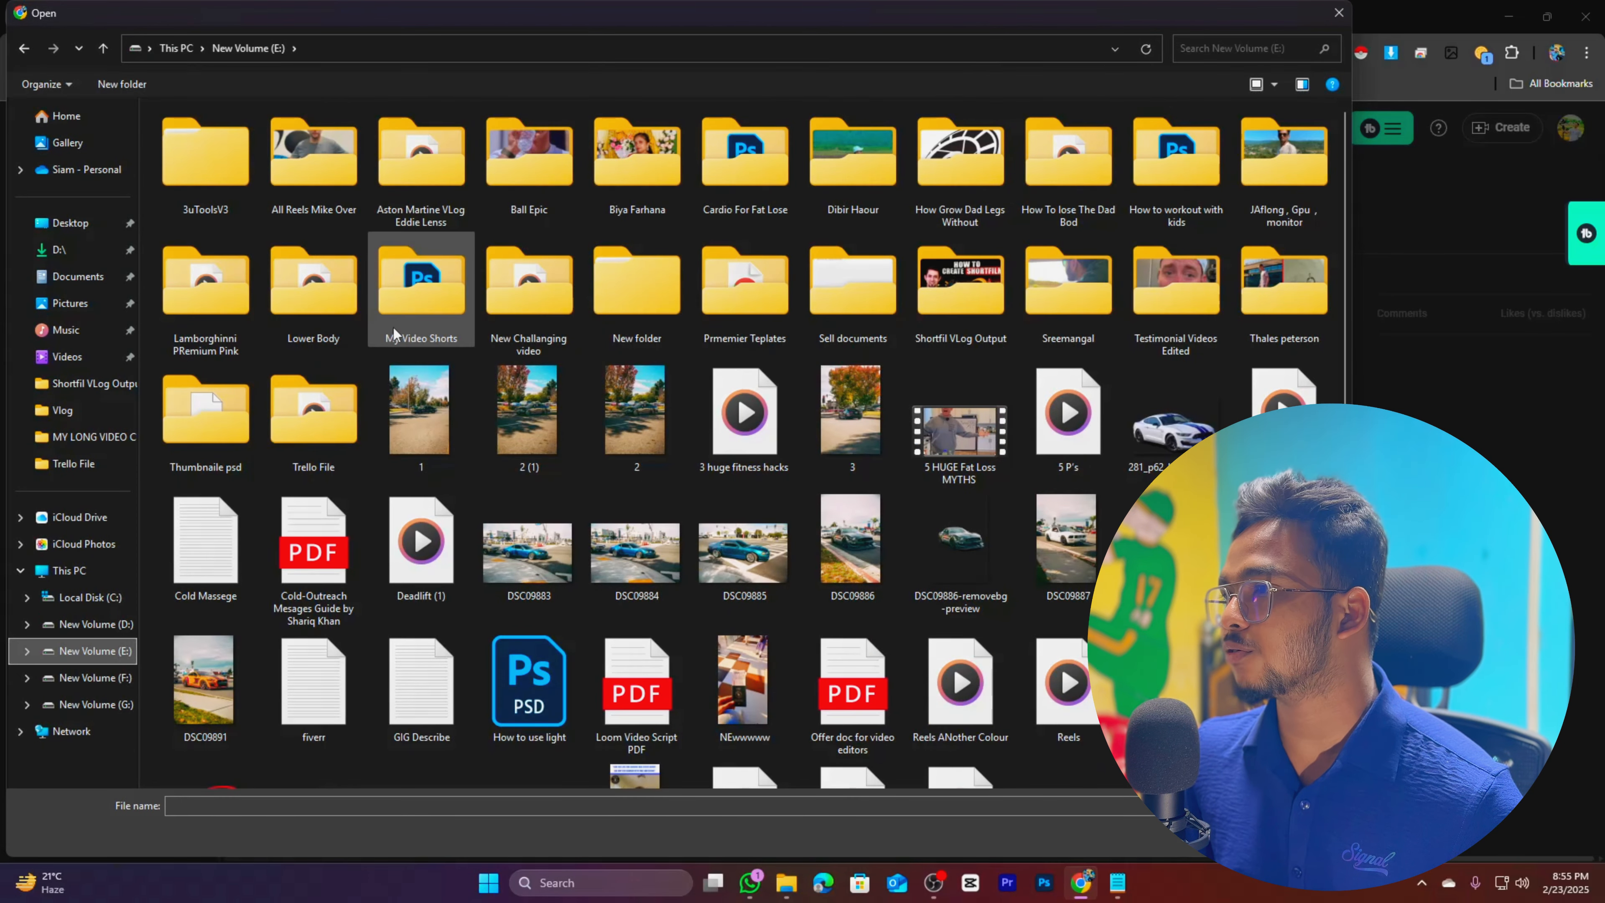
double_click(428, 303)
double_click(228, 130)
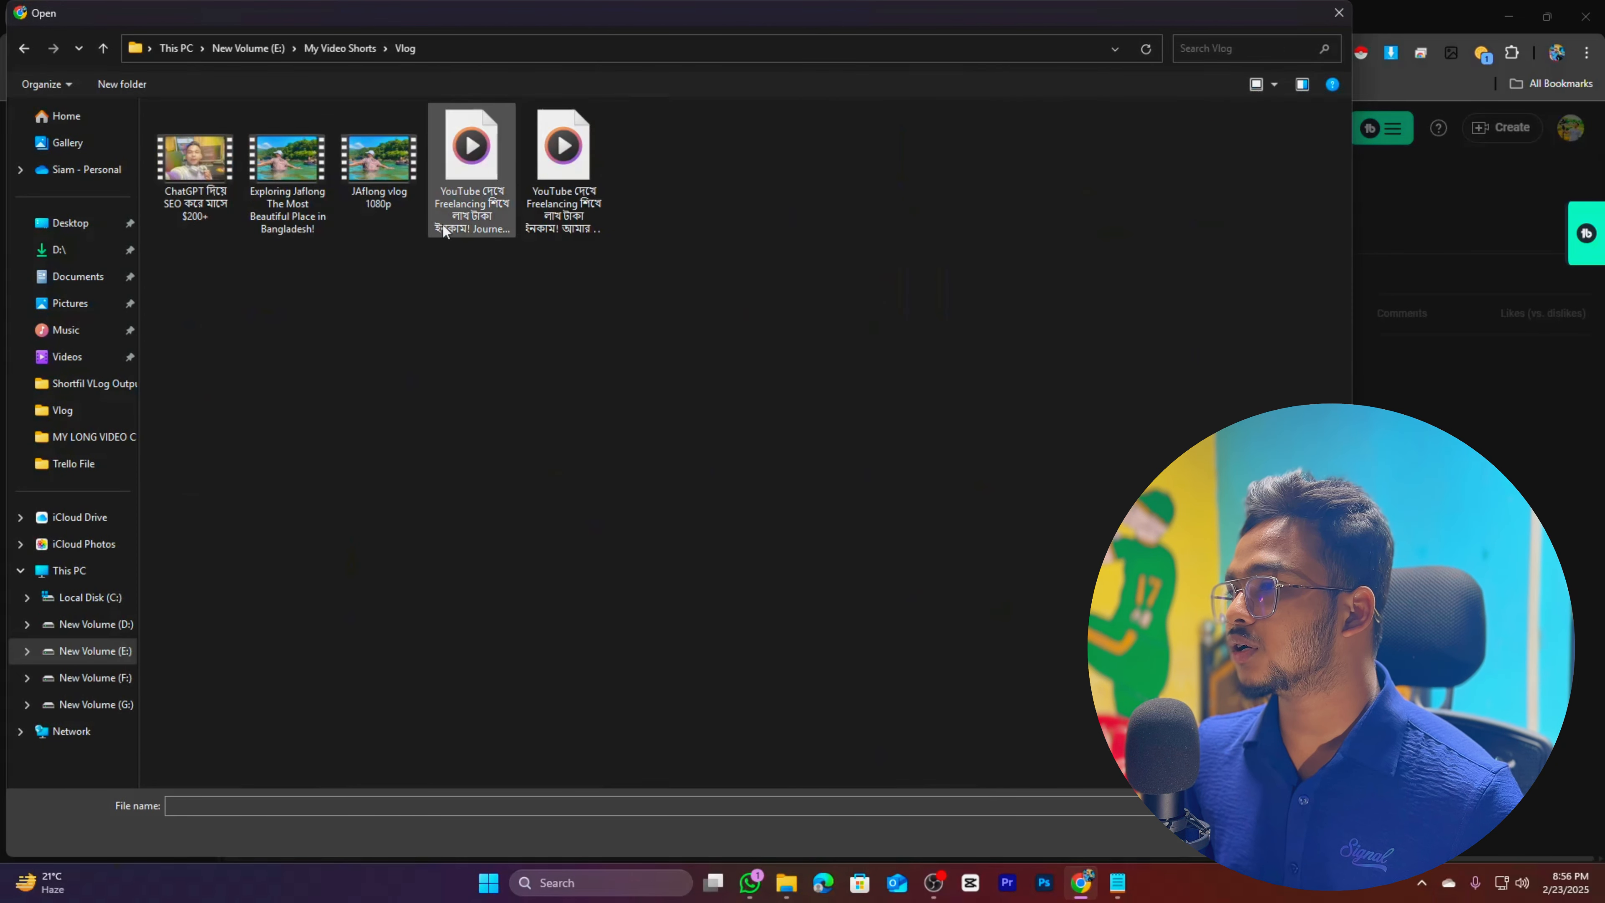
left_click(293, 177)
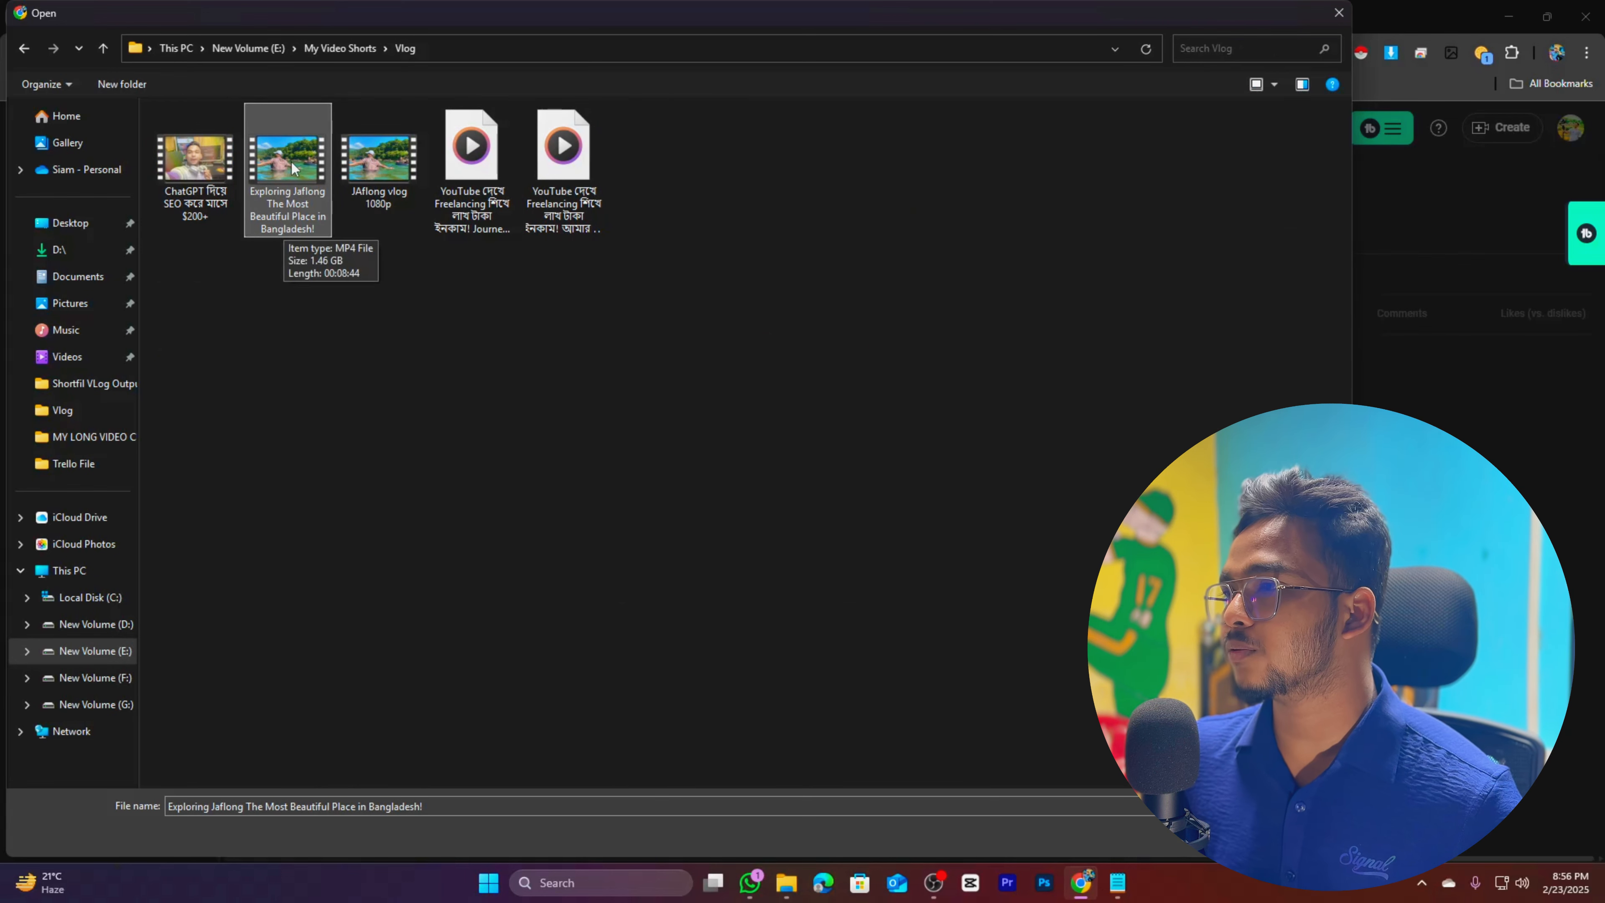
double_click(285, 215)
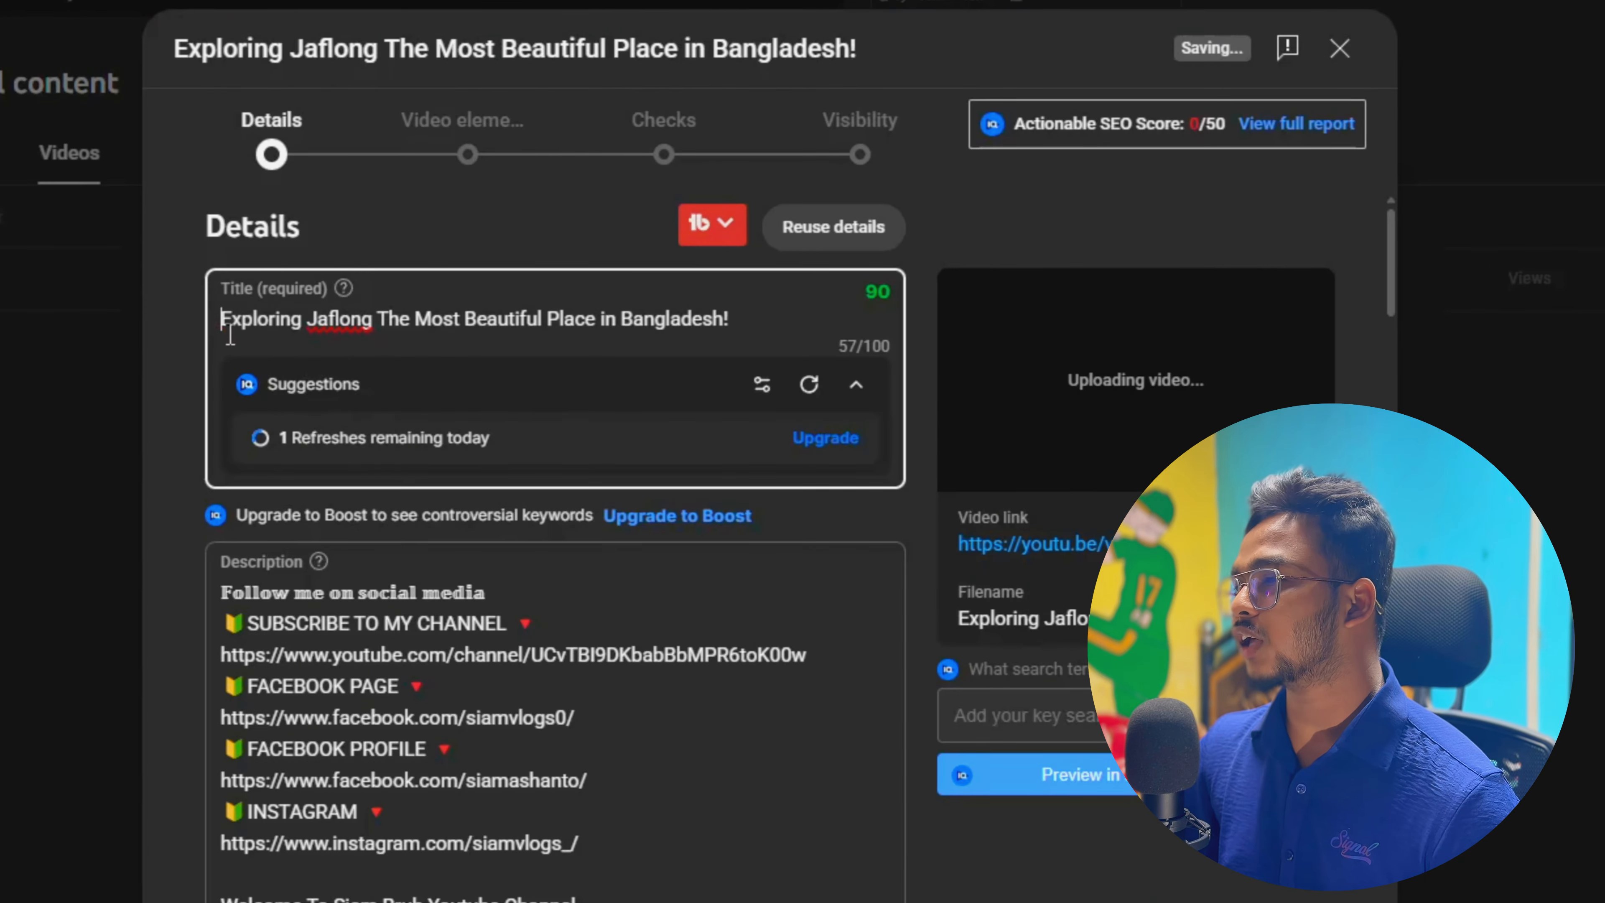
left_click_drag(231, 324, 518, 319)
left_click(517, 319)
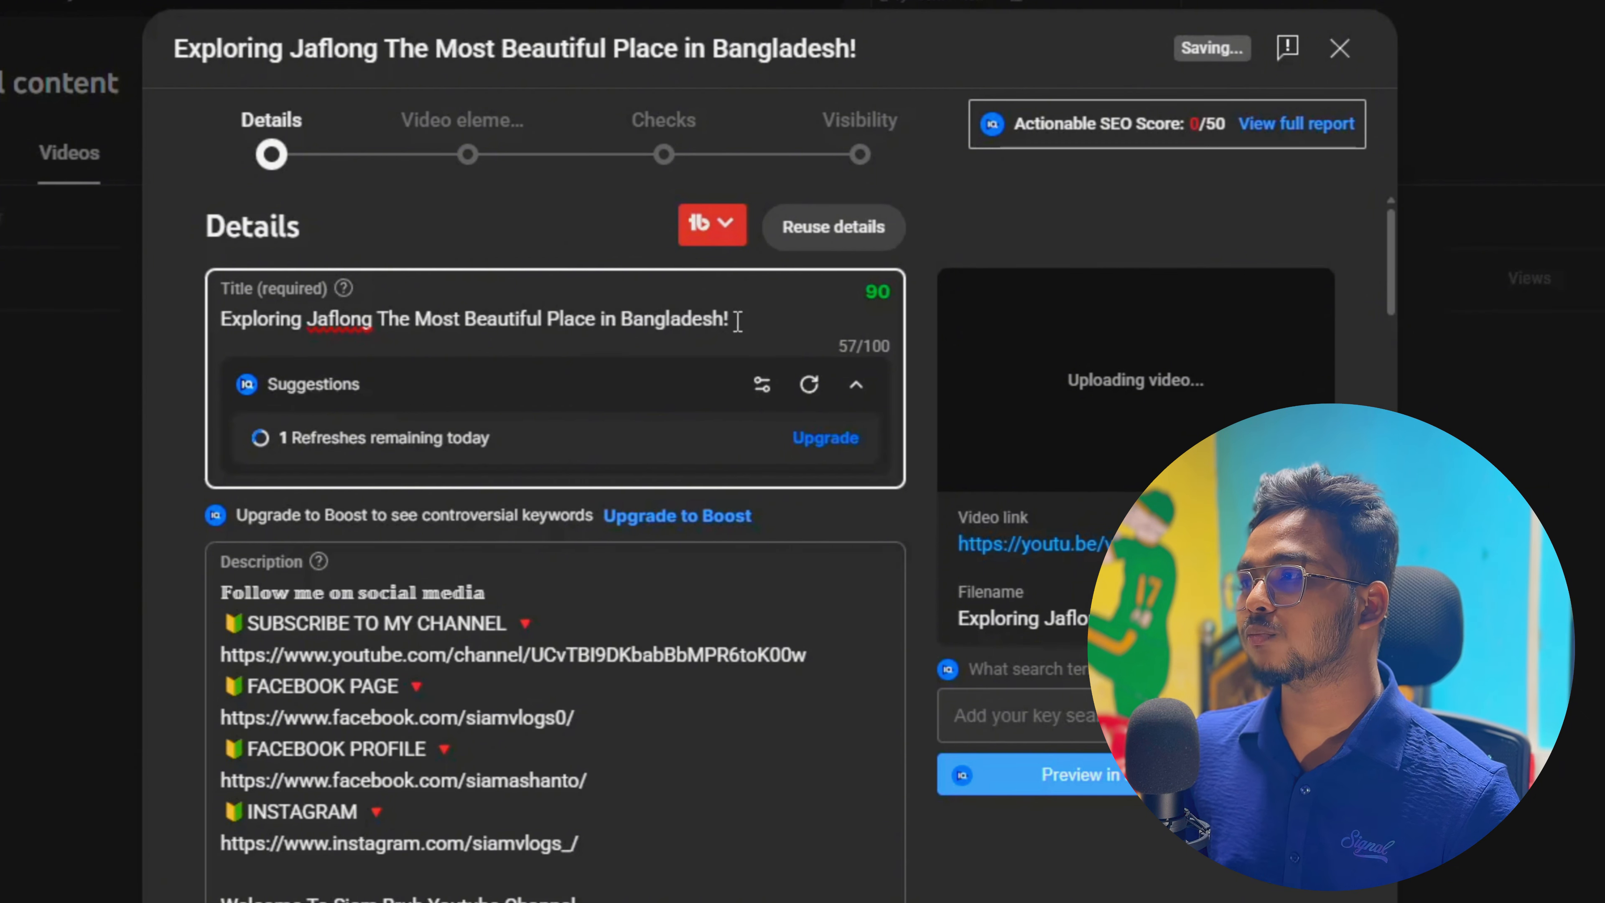
left_click_drag(739, 321, 277, 321)
left_click(277, 321)
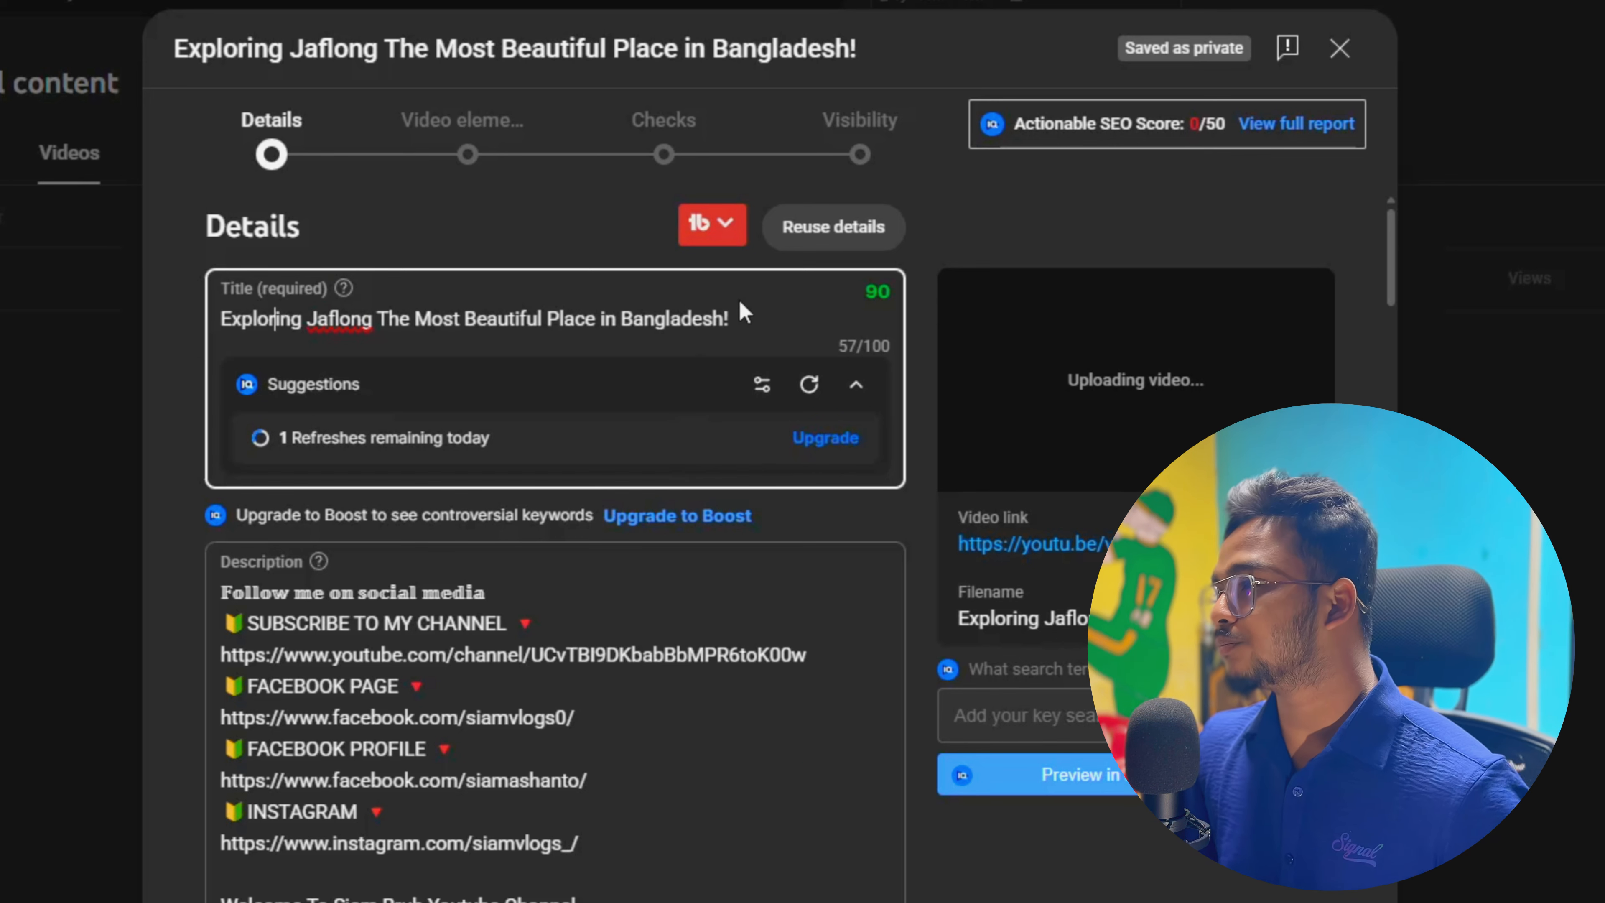
Check the spelling suggestions for the word "Jaflong" in the video title
left_click(743, 316)
left_click_drag(743, 316, 222, 319)
left_click(327, 320)
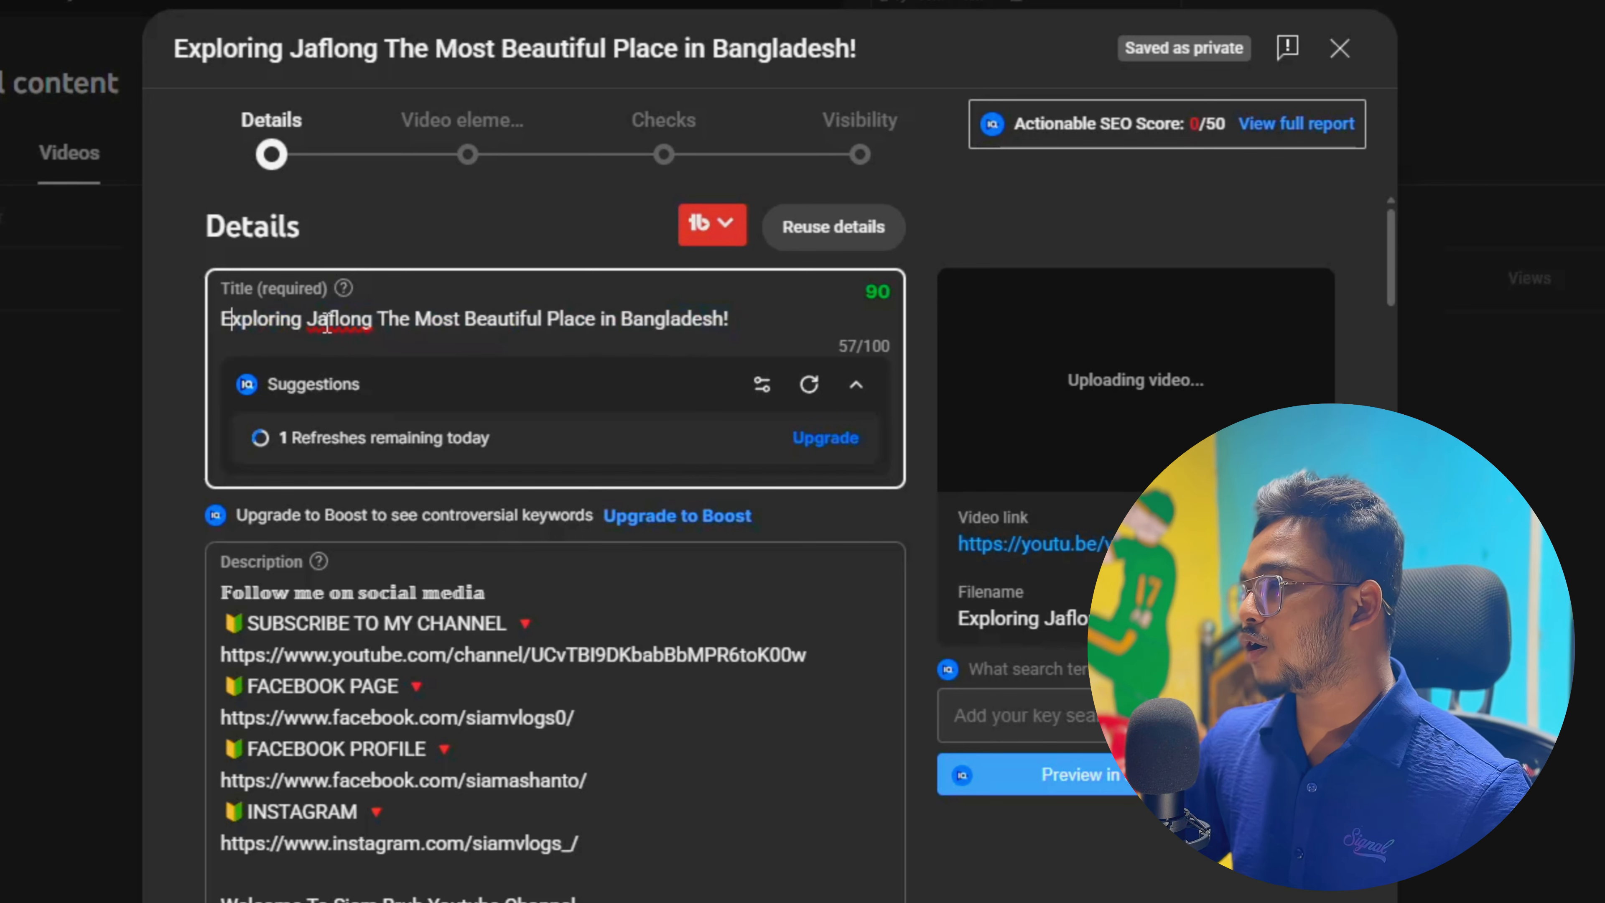
double_click(335, 320)
right_click(334, 328)
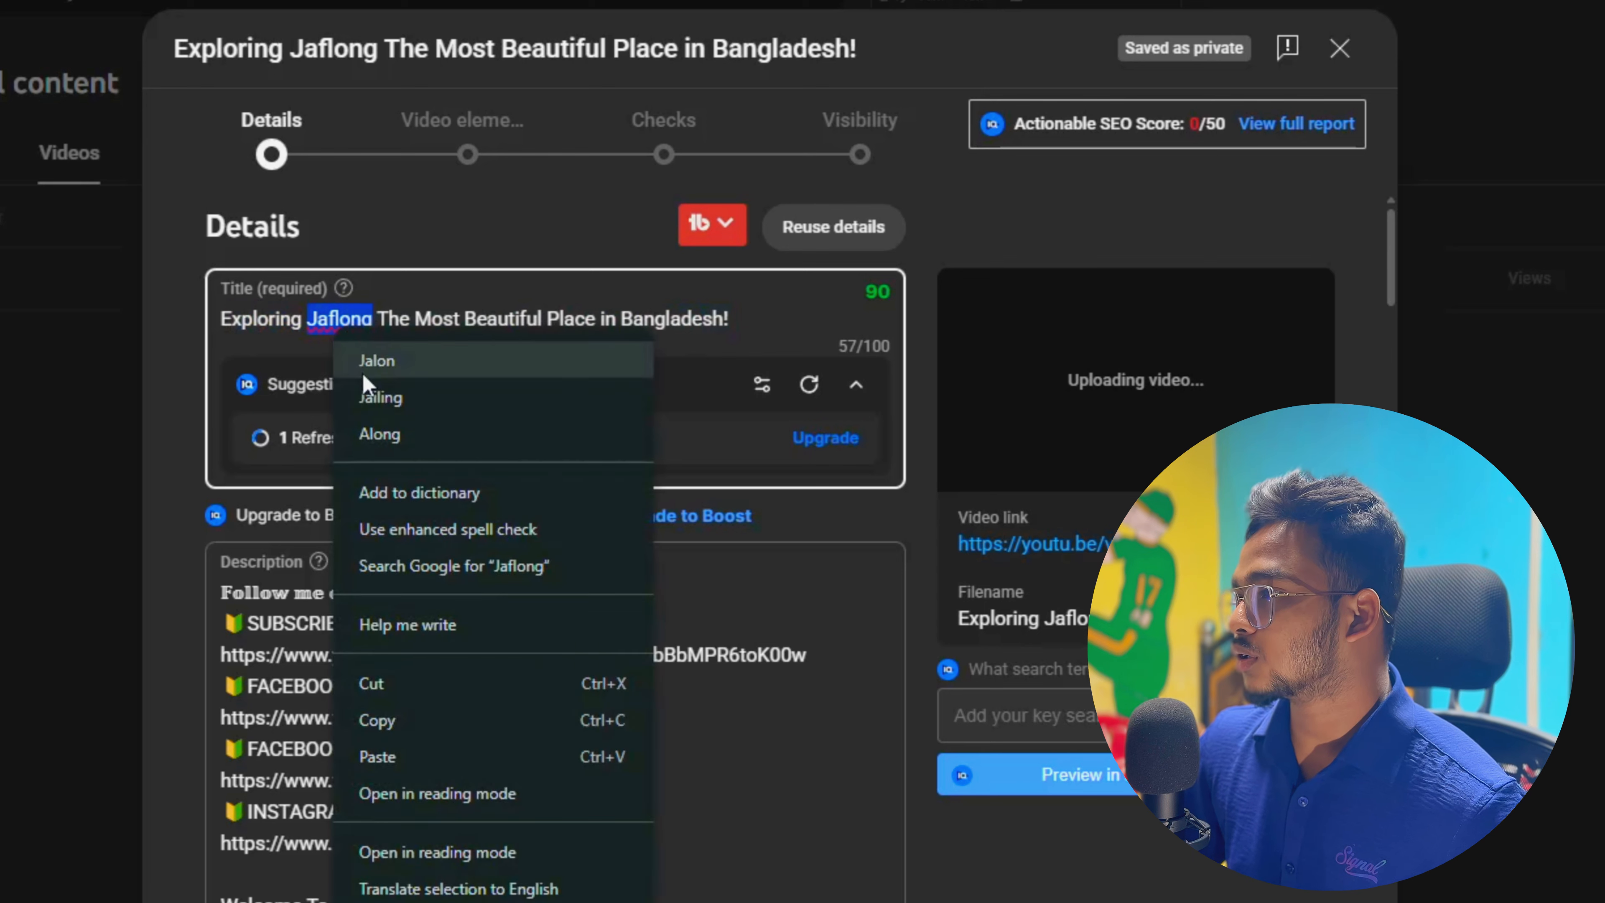
left_click(297, 311)
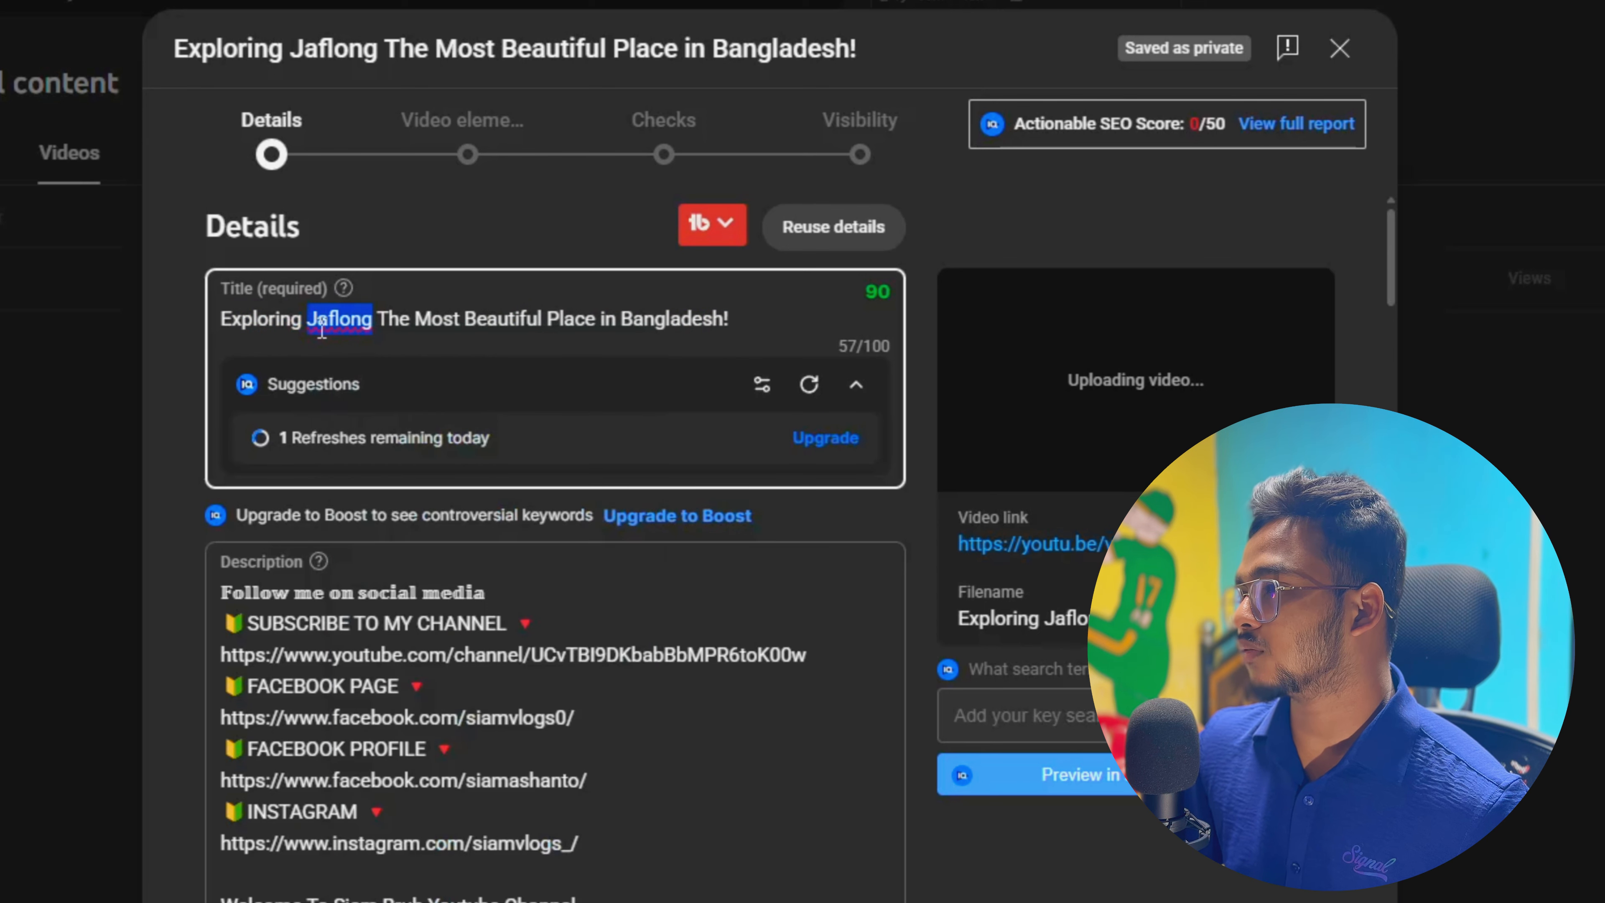
left_click(322, 328)
Insert two blank lines at the start of the description, above "Follow me on social media"
scroll(517, 395, "down", 2)
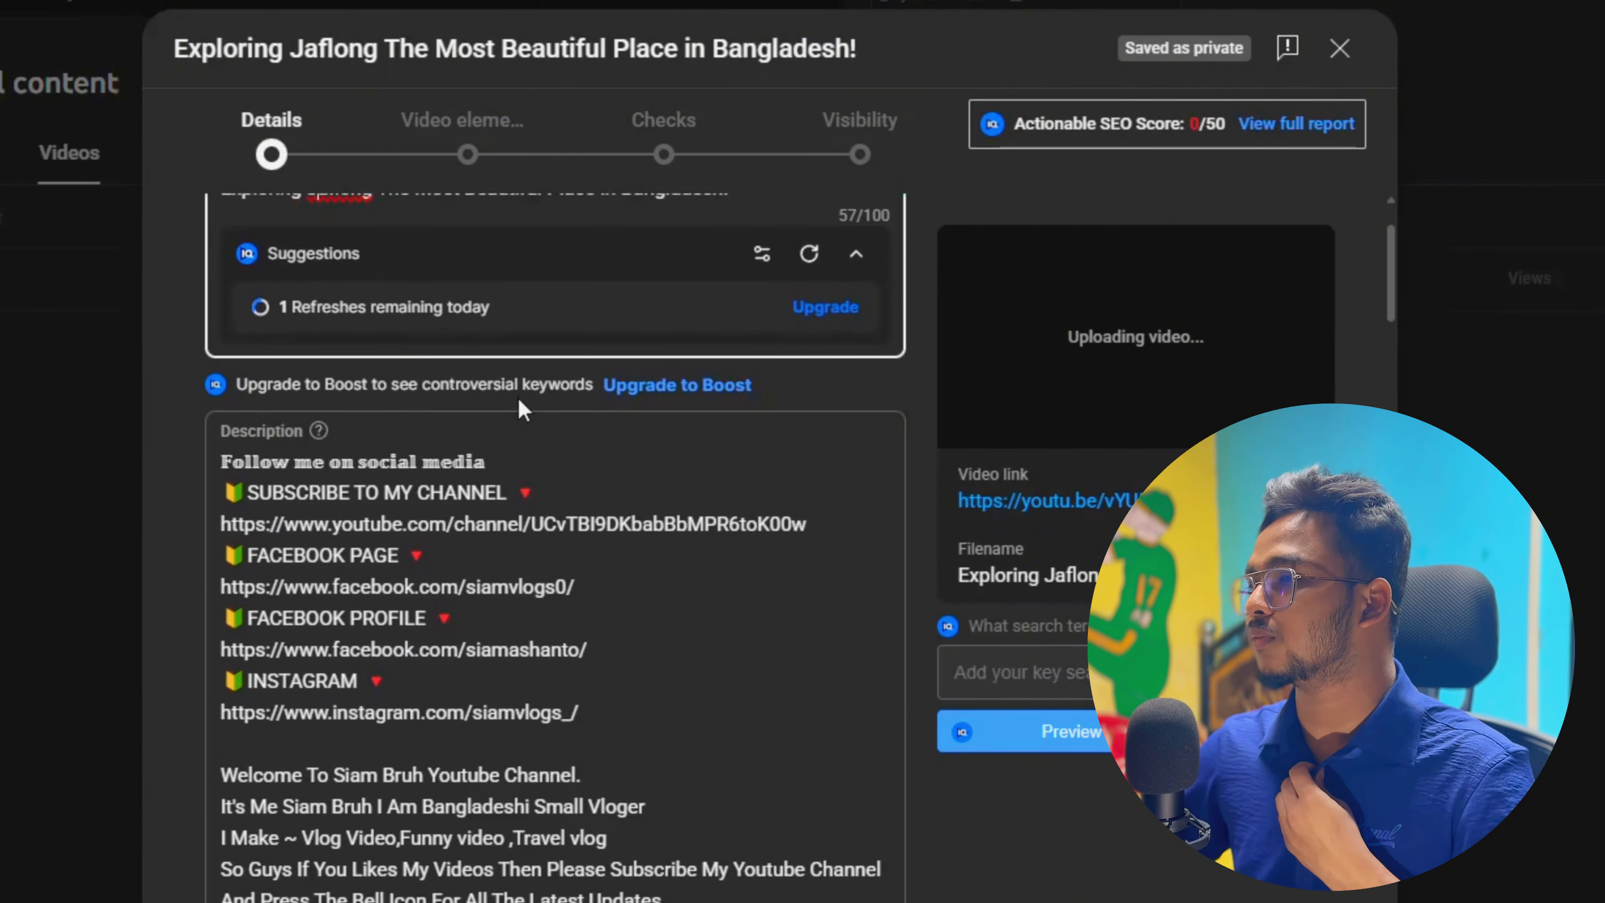
scroll(634, 584, "up", 2)
scroll(634, 595, "down", 12)
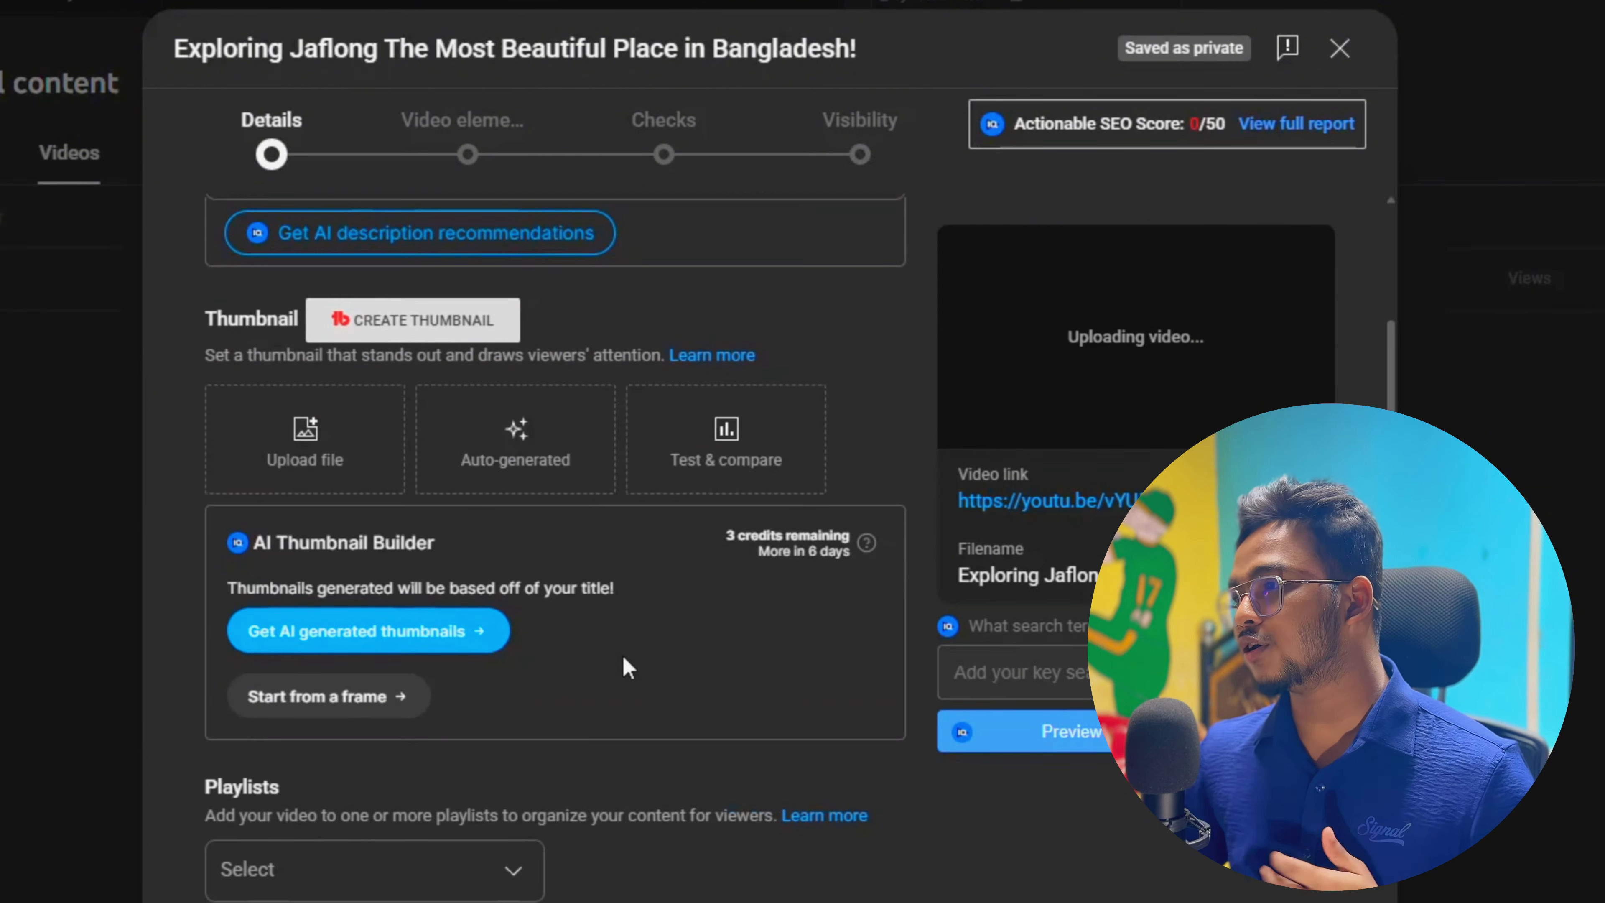
scroll(628, 669, "up", 5)
left_click(223, 332)
key("Return")
key("Return")
key("Up")
key("Up")
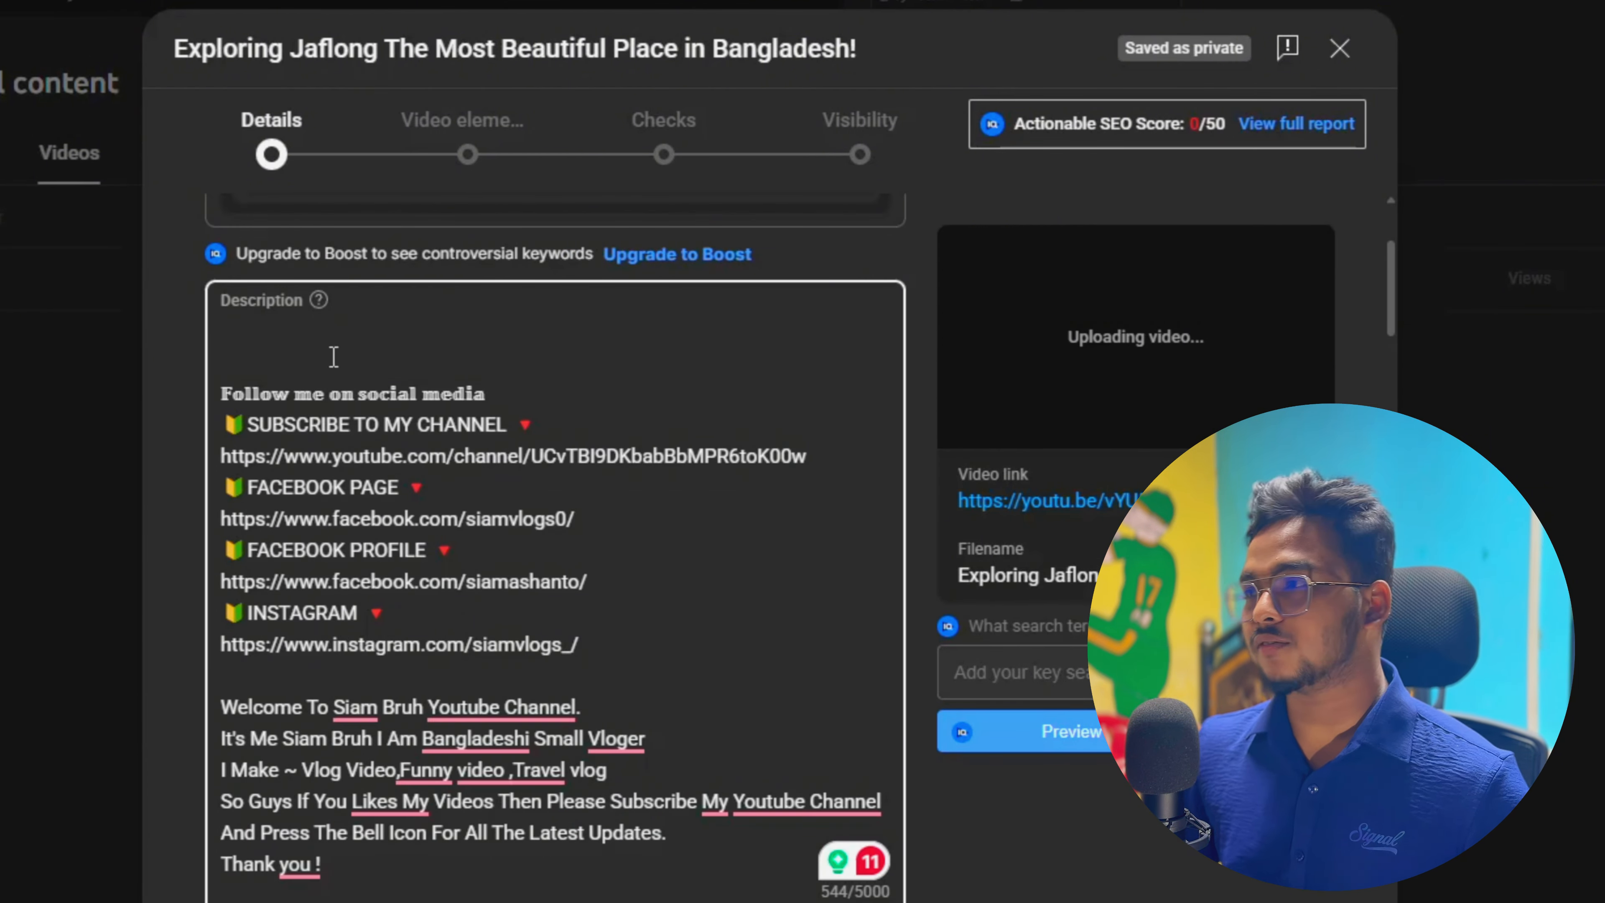
scroll(334, 358, "up", 4)
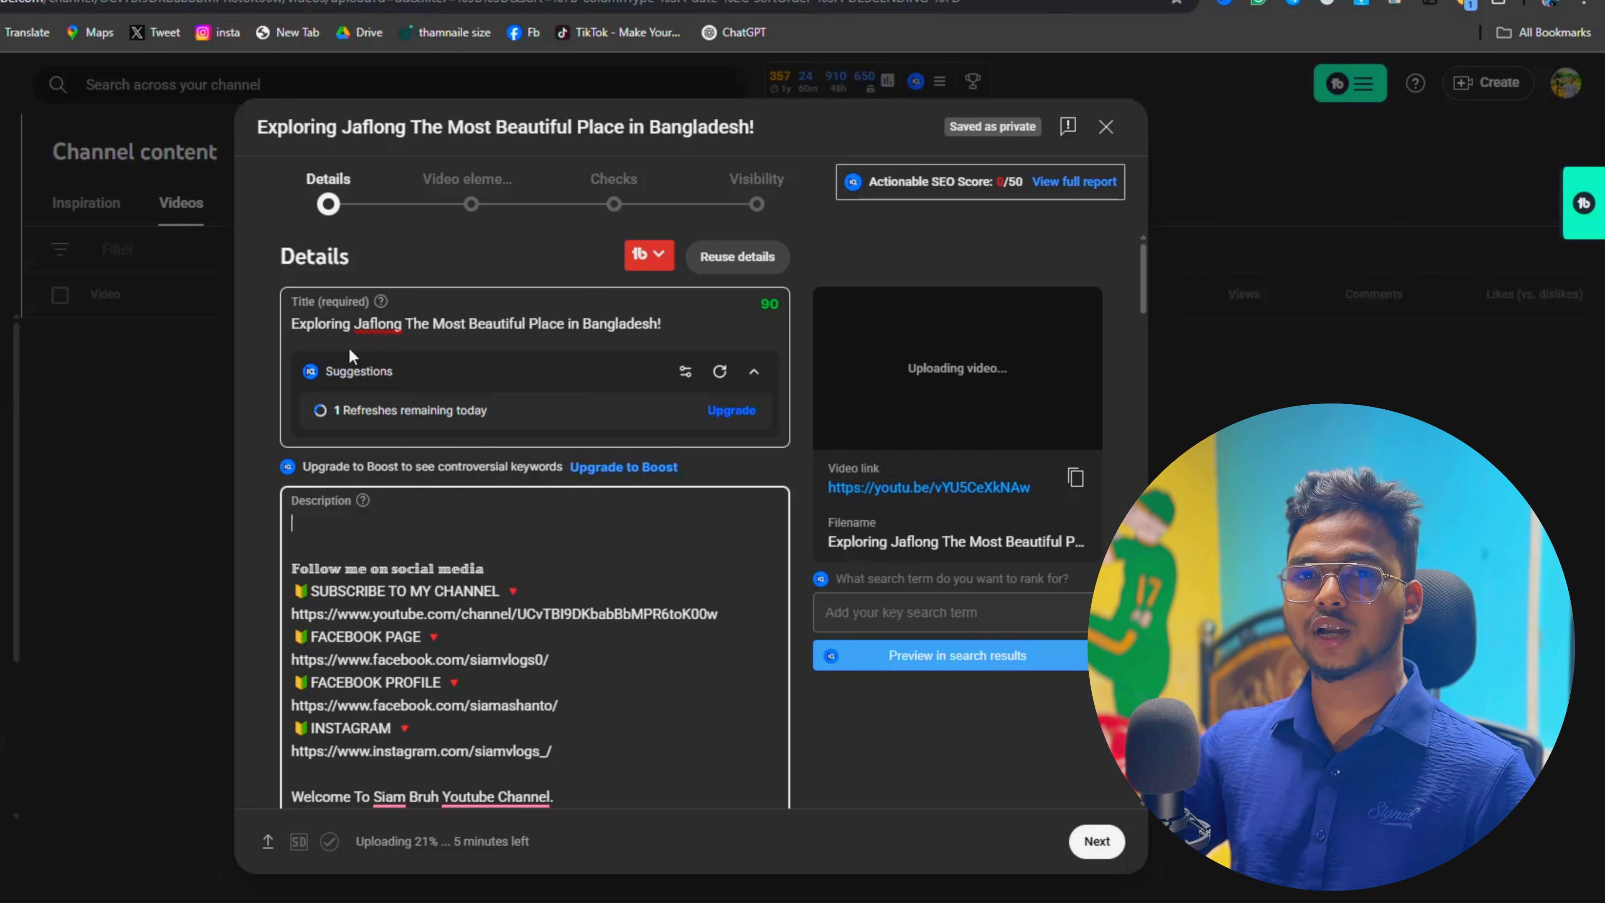
Copy the word "Jaflong" from the video title and look through the rest of the upload details
double_click(377, 325)
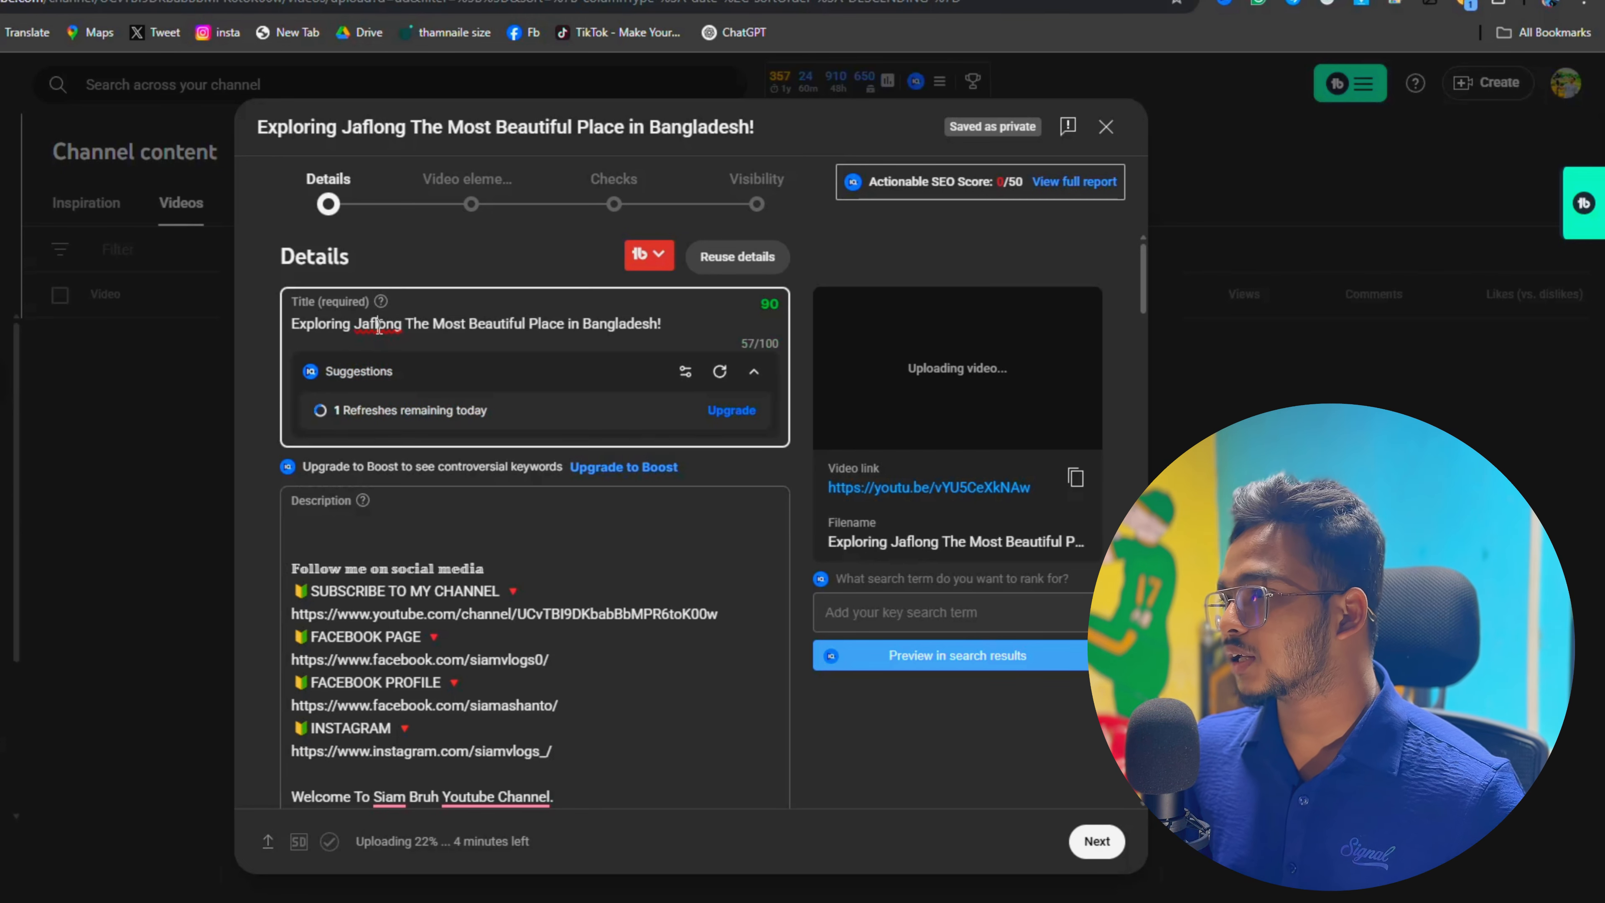
right_click(377, 327)
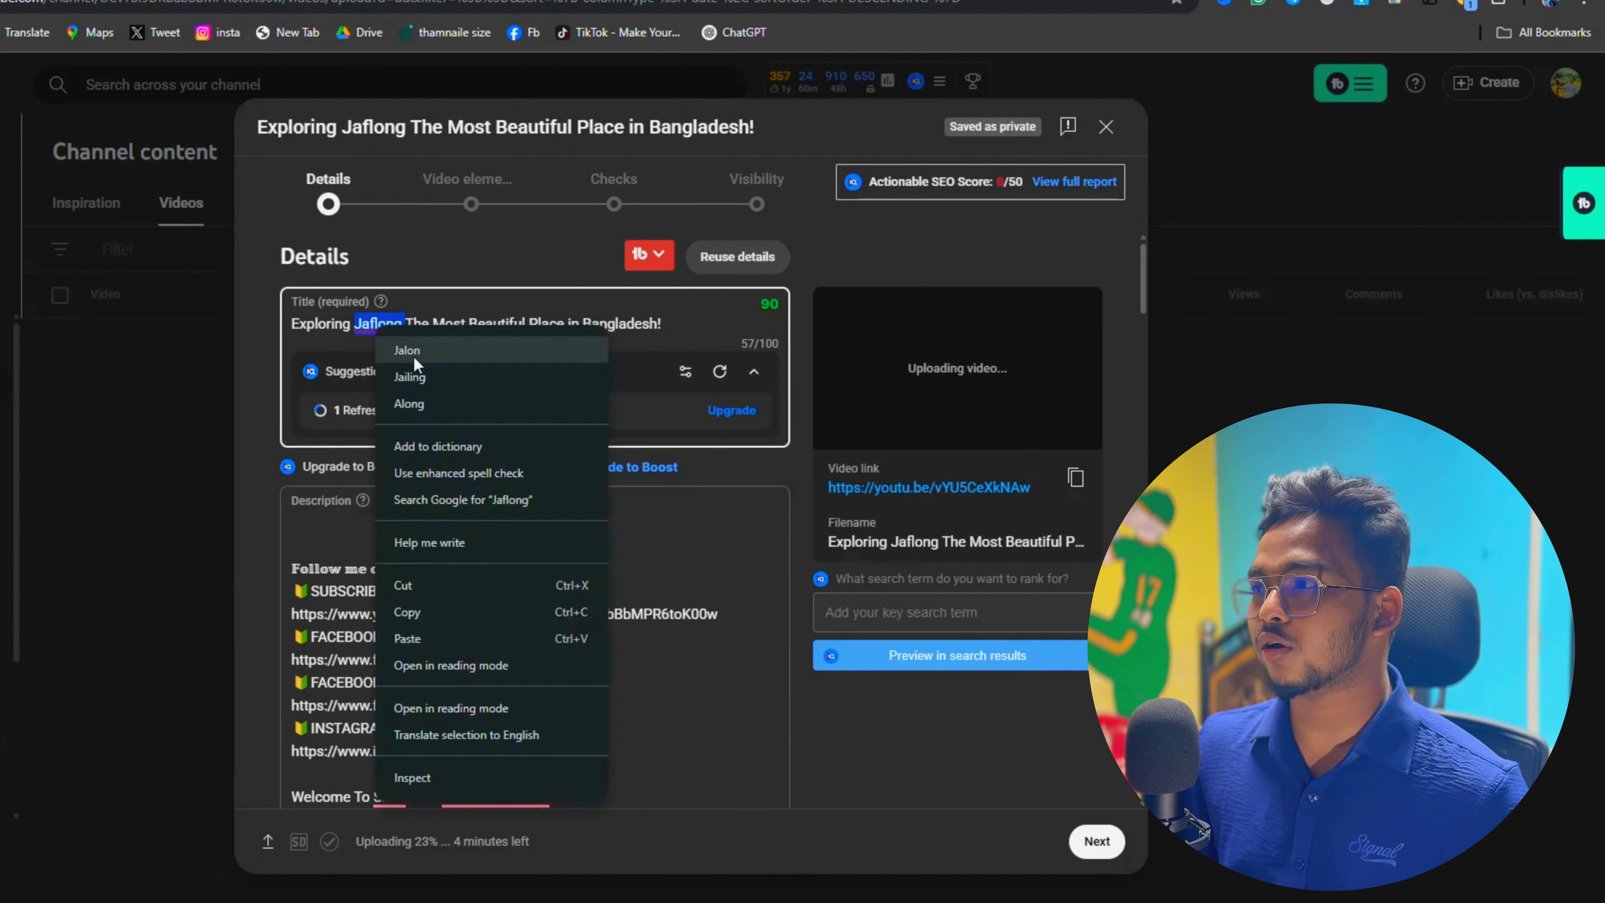
left_click(415, 610)
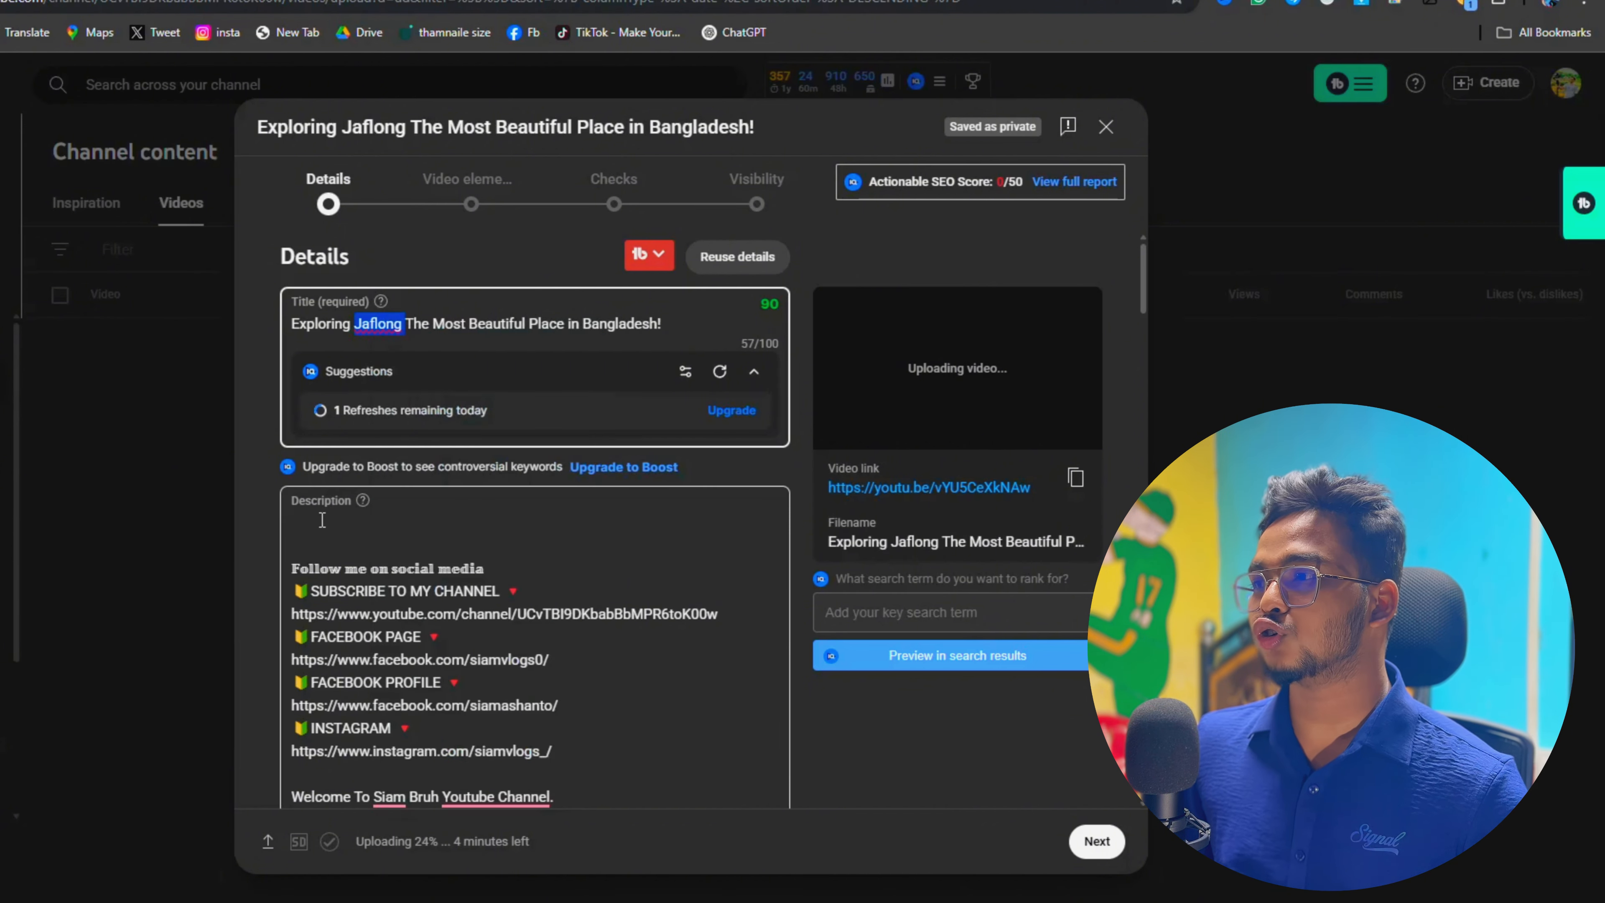
left_click(333, 539)
scroll(332, 539, "down", 15)
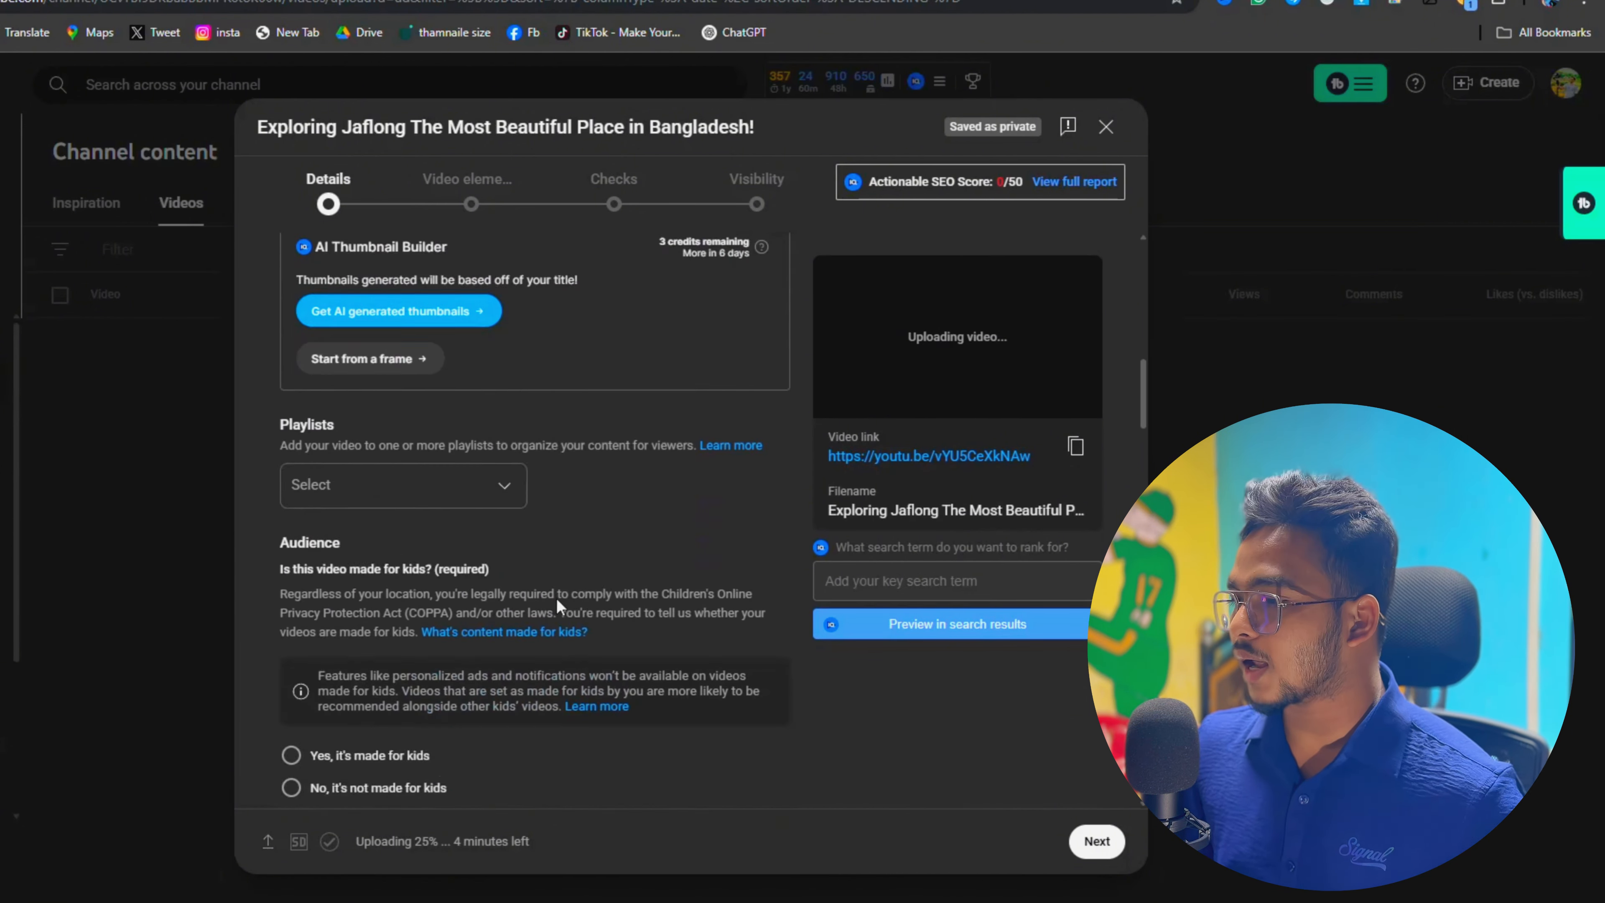
scroll(428, 548, "down", 15)
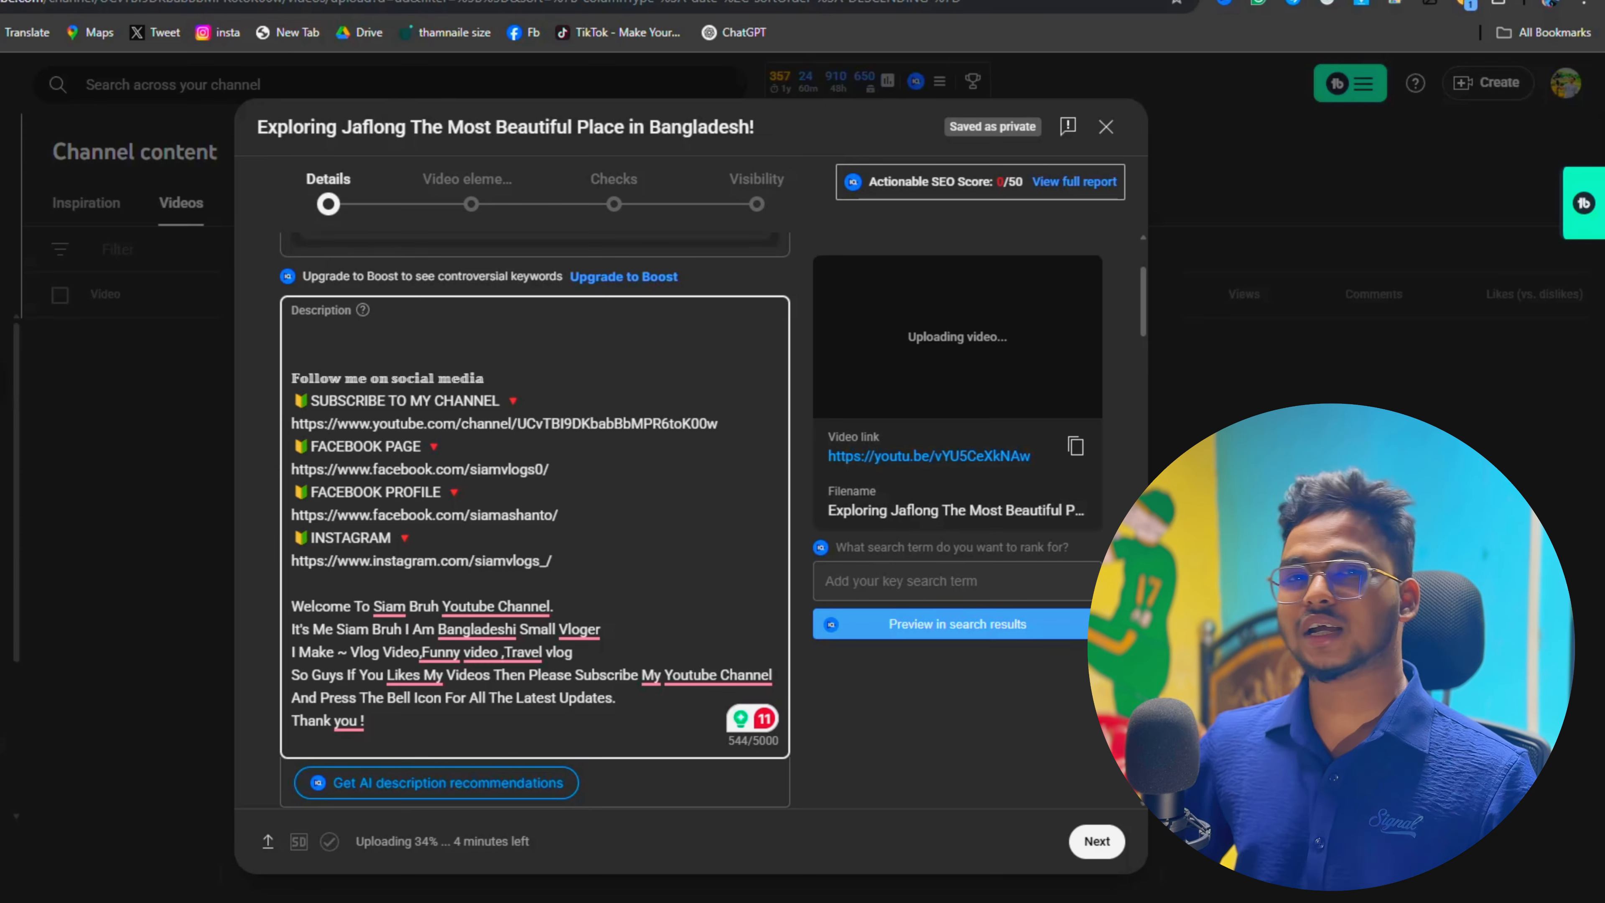
Switch to the ChatGPT conversation with the English Jaflong title ideas and get its message box ready for a new prompt
left_click(556, 1)
left_click(419, 617)
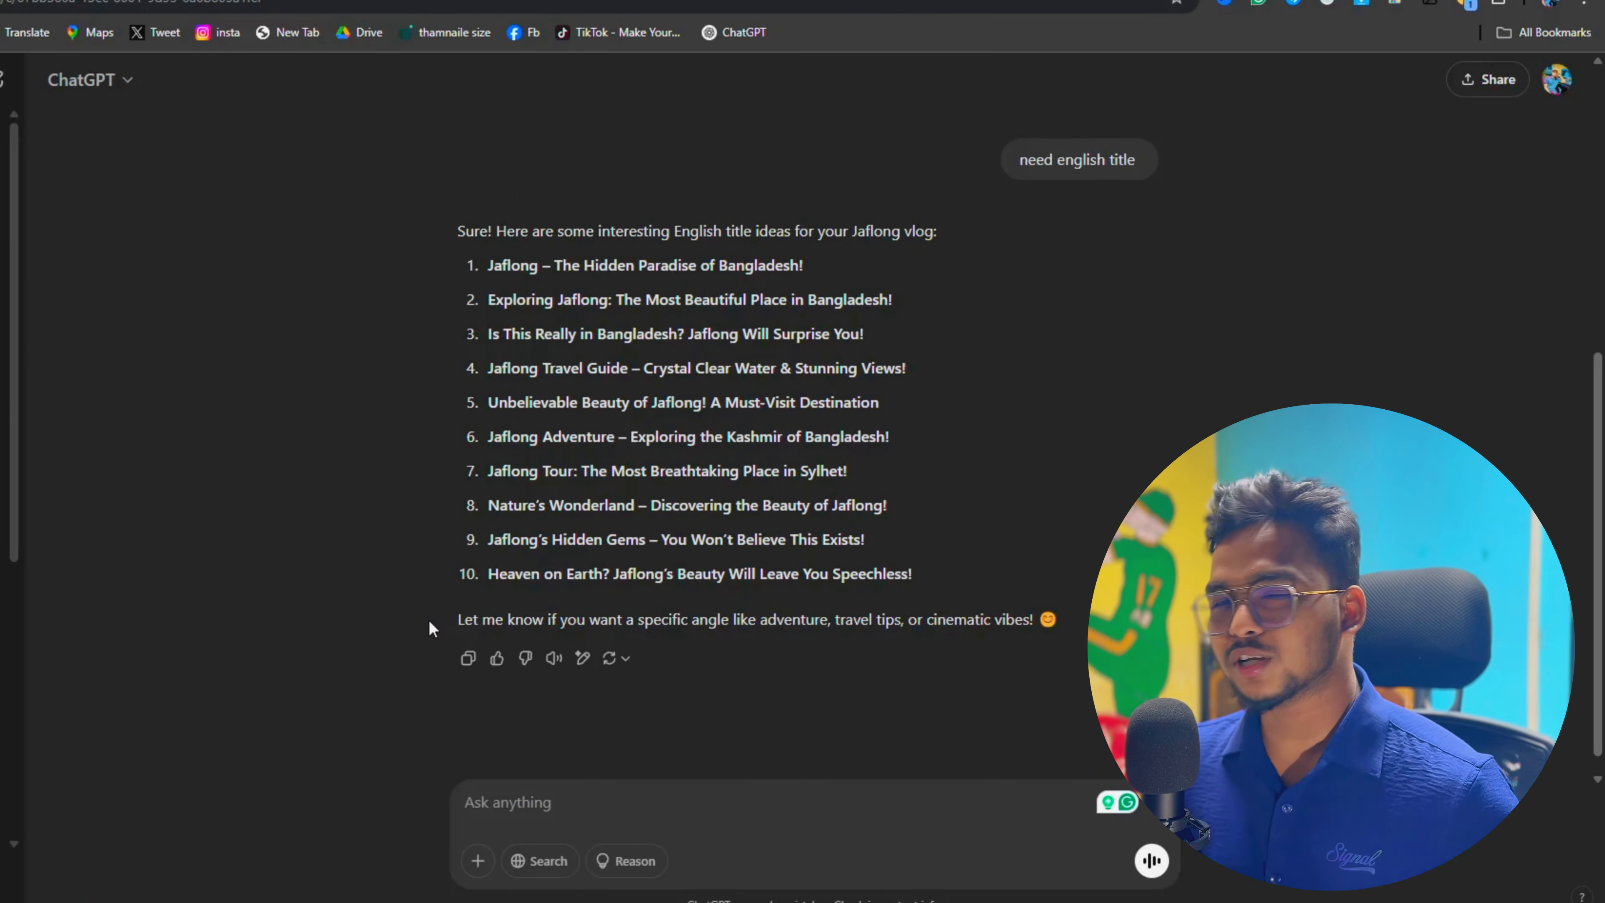
scroll(428, 636, "down", 1)
left_click(533, 808)
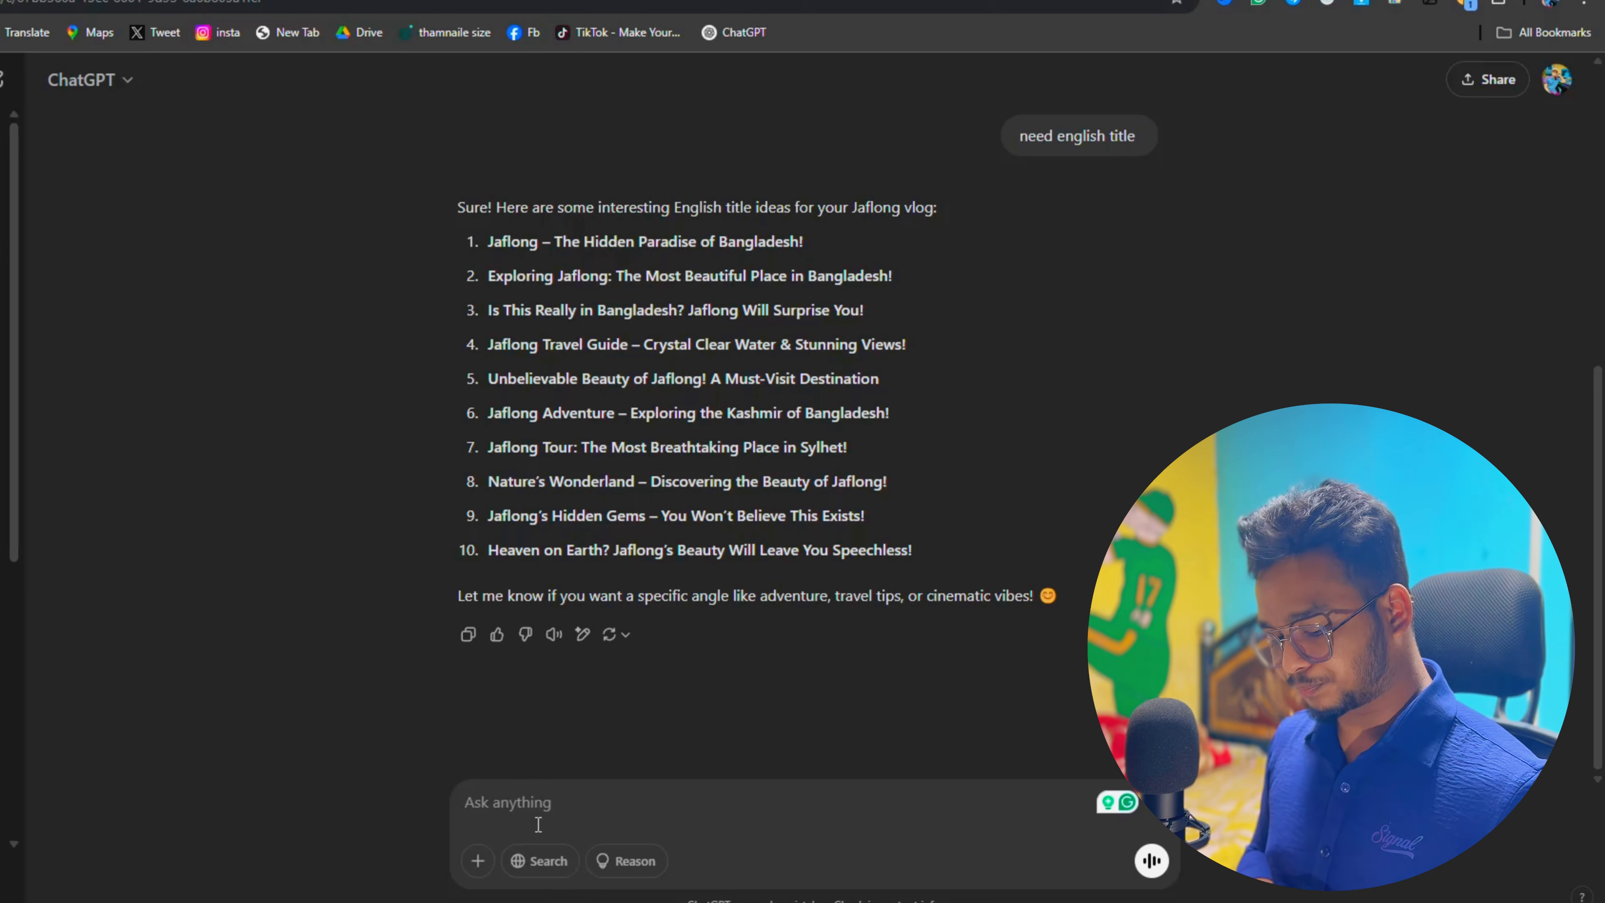
type("Jaflong")
key("BackSpace")
key("BackSpace")
key("BackSpace")
key("BackSpace")
key("BackSpace")
key("BackSpace")
key("BackSpace")
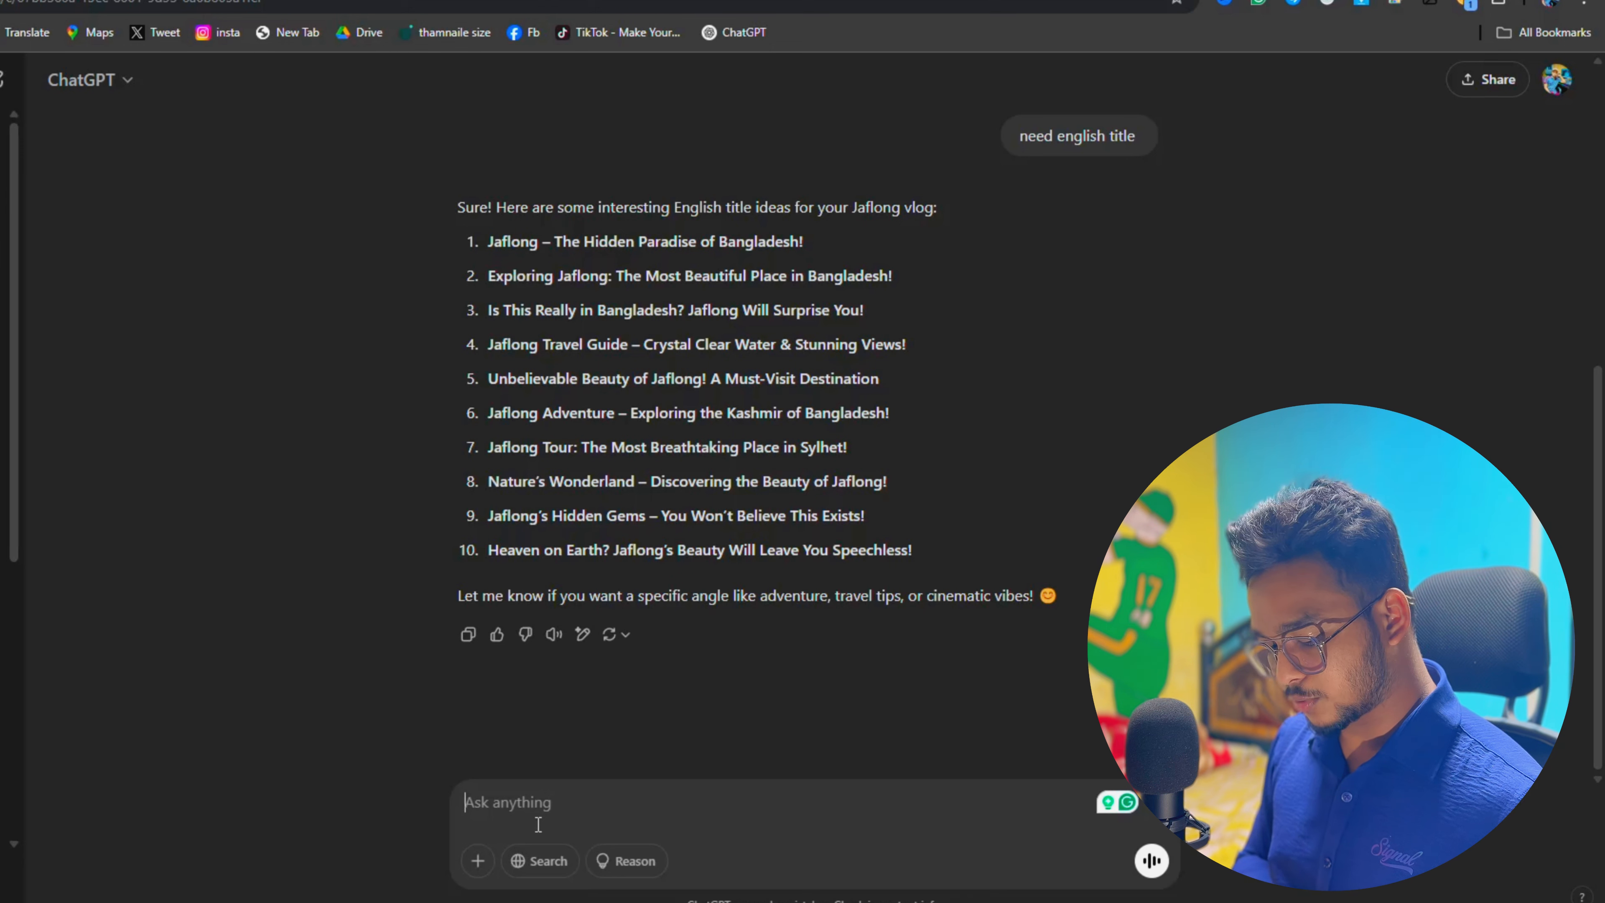
Draft a Banglish prompt requesting a fully SEO-optimized 3-4 line description for the Jaflong vlog, mentioning the video title, and read it over
type("jaflong nia")
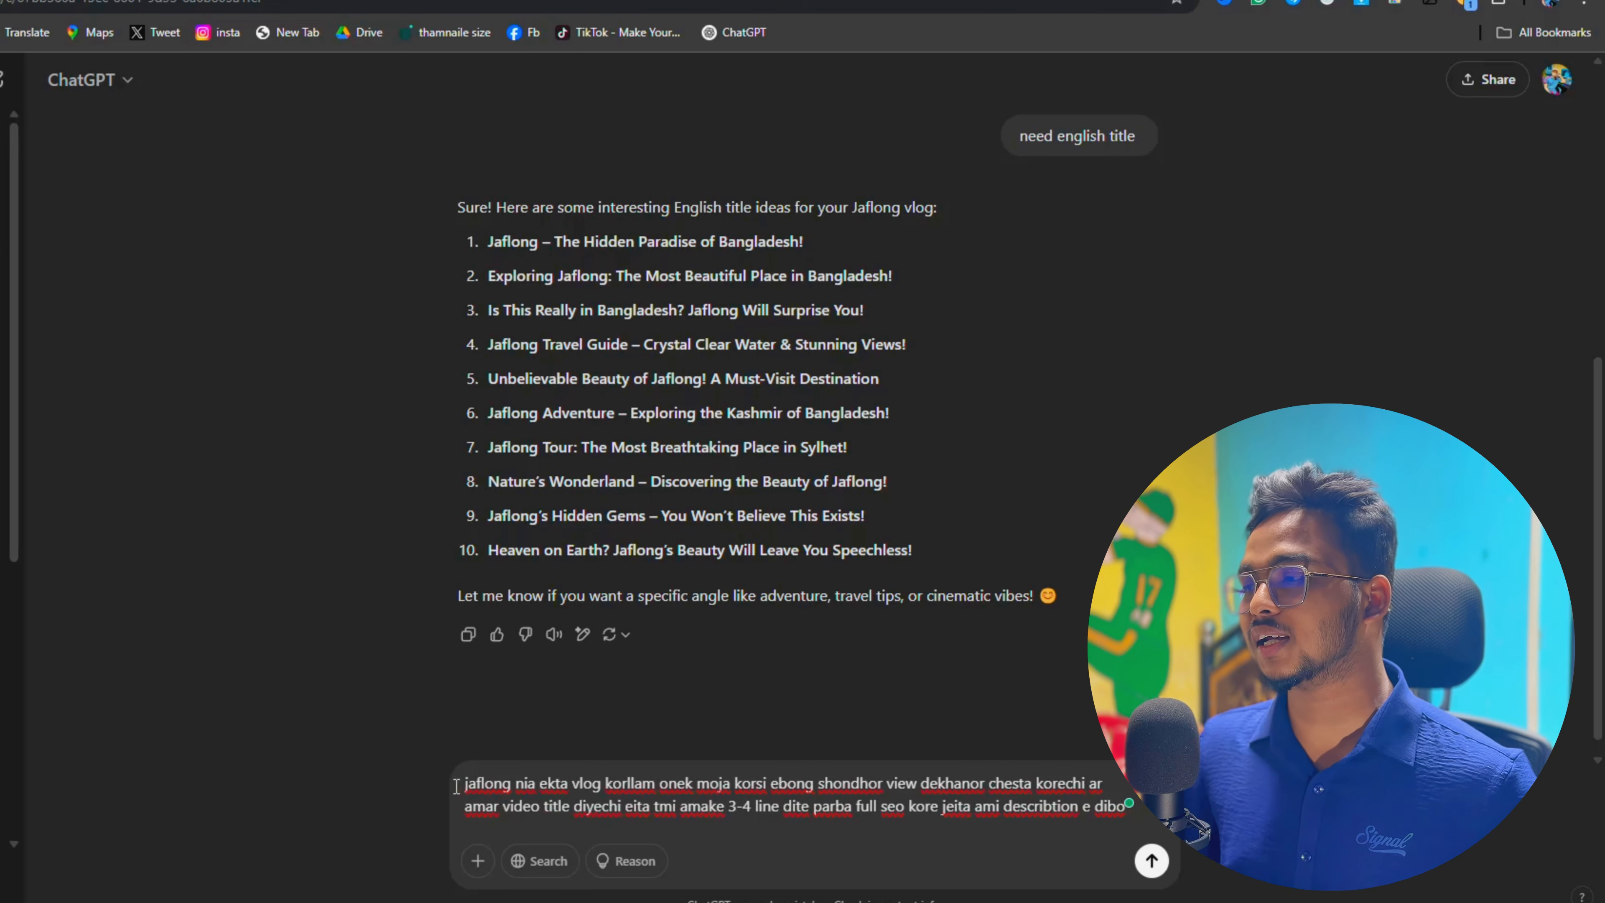
left_click_drag(464, 784, 712, 794)
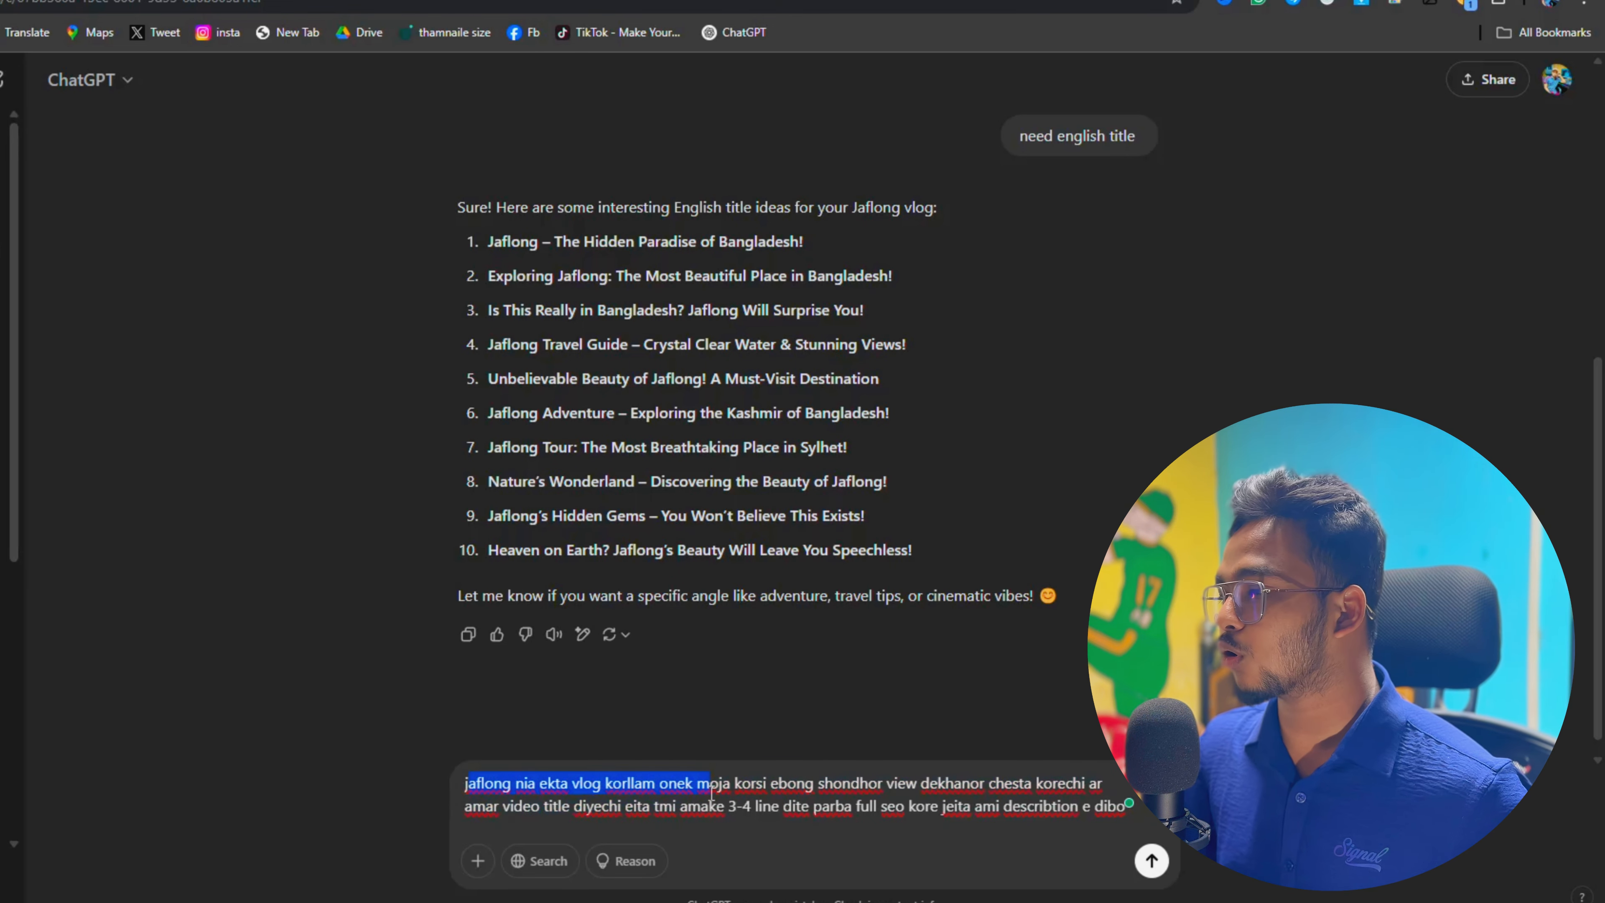
left_click(712, 793)
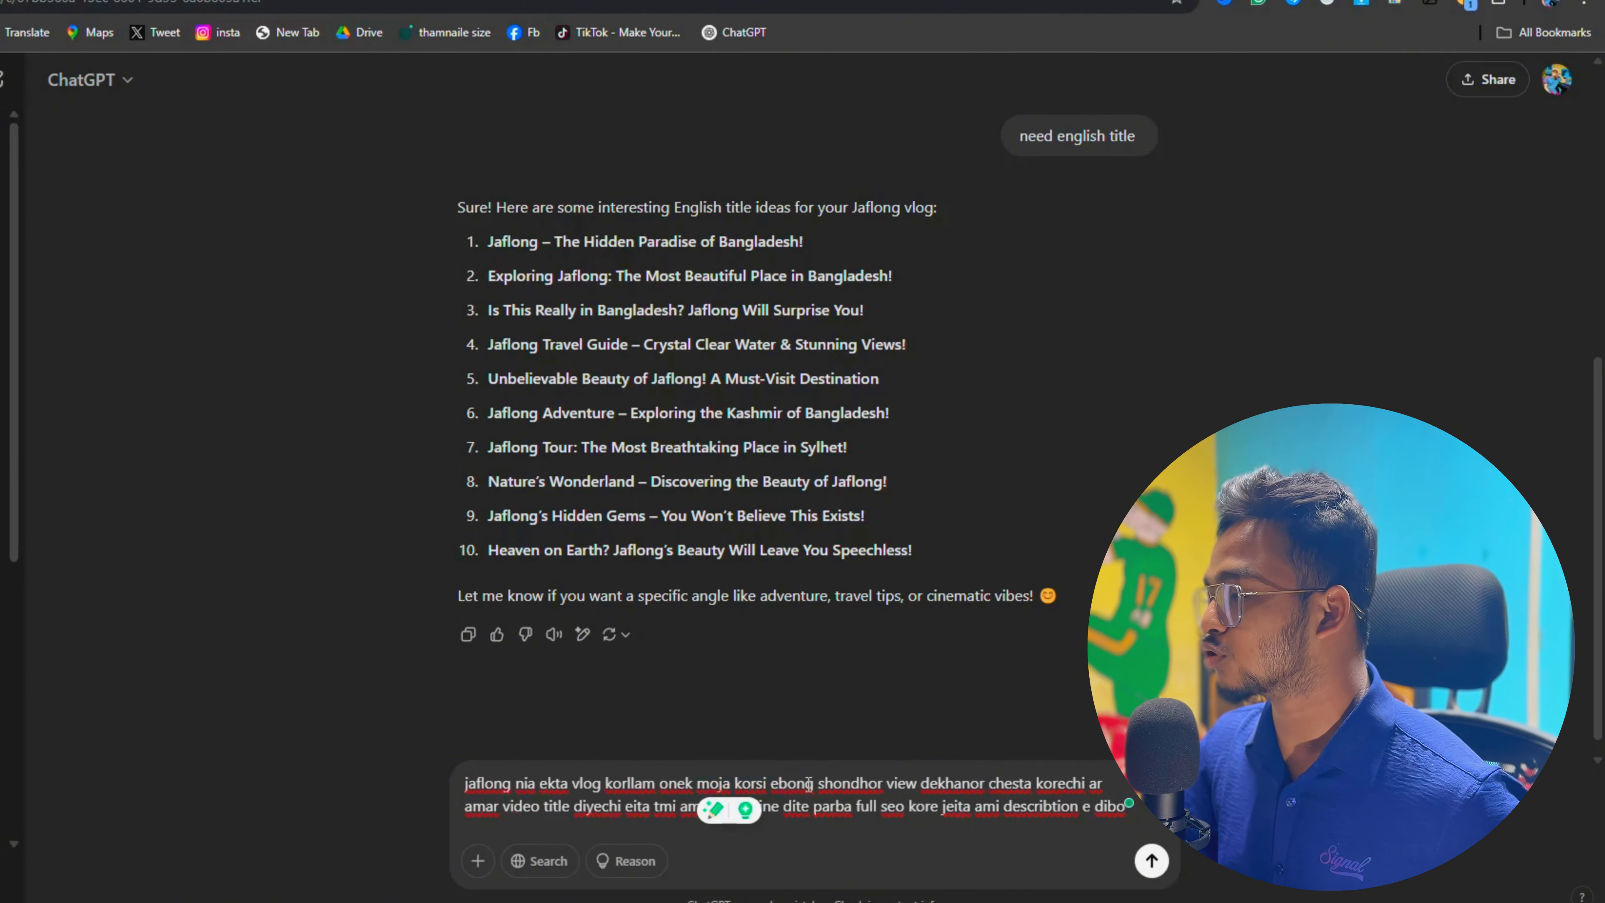
left_click_drag(810, 784, 875, 807)
left_click(875, 806)
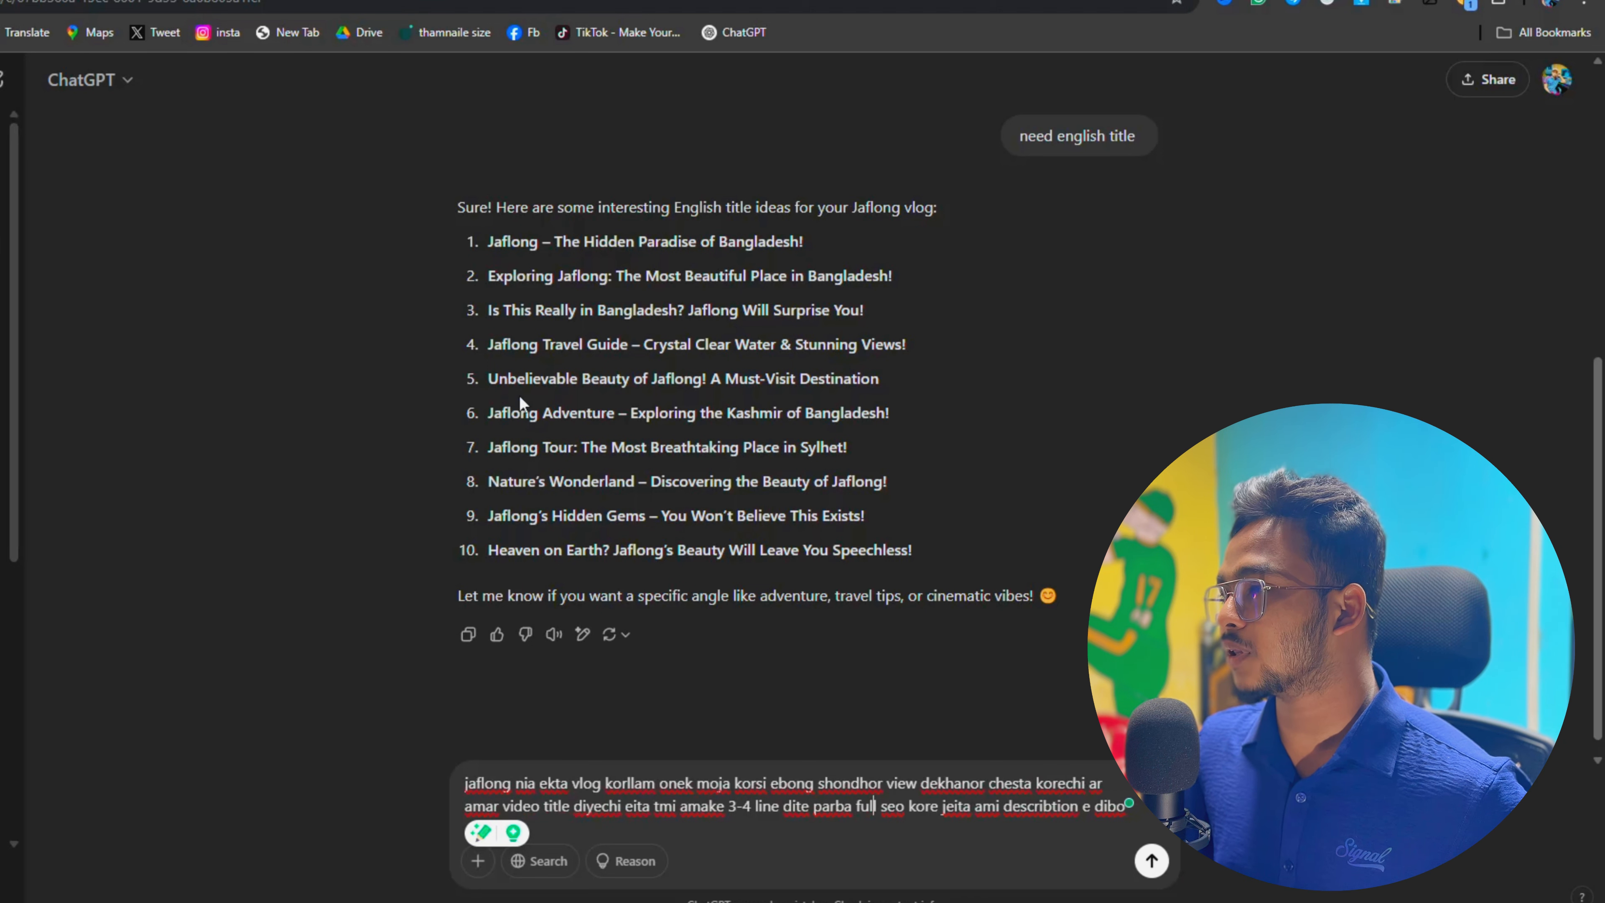
Try to insert the second suggested title after "amar video title" in the prompt, and remove the link pasted instead
left_click_drag(493, 277, 916, 277)
right_click(825, 279)
left_click(872, 328)
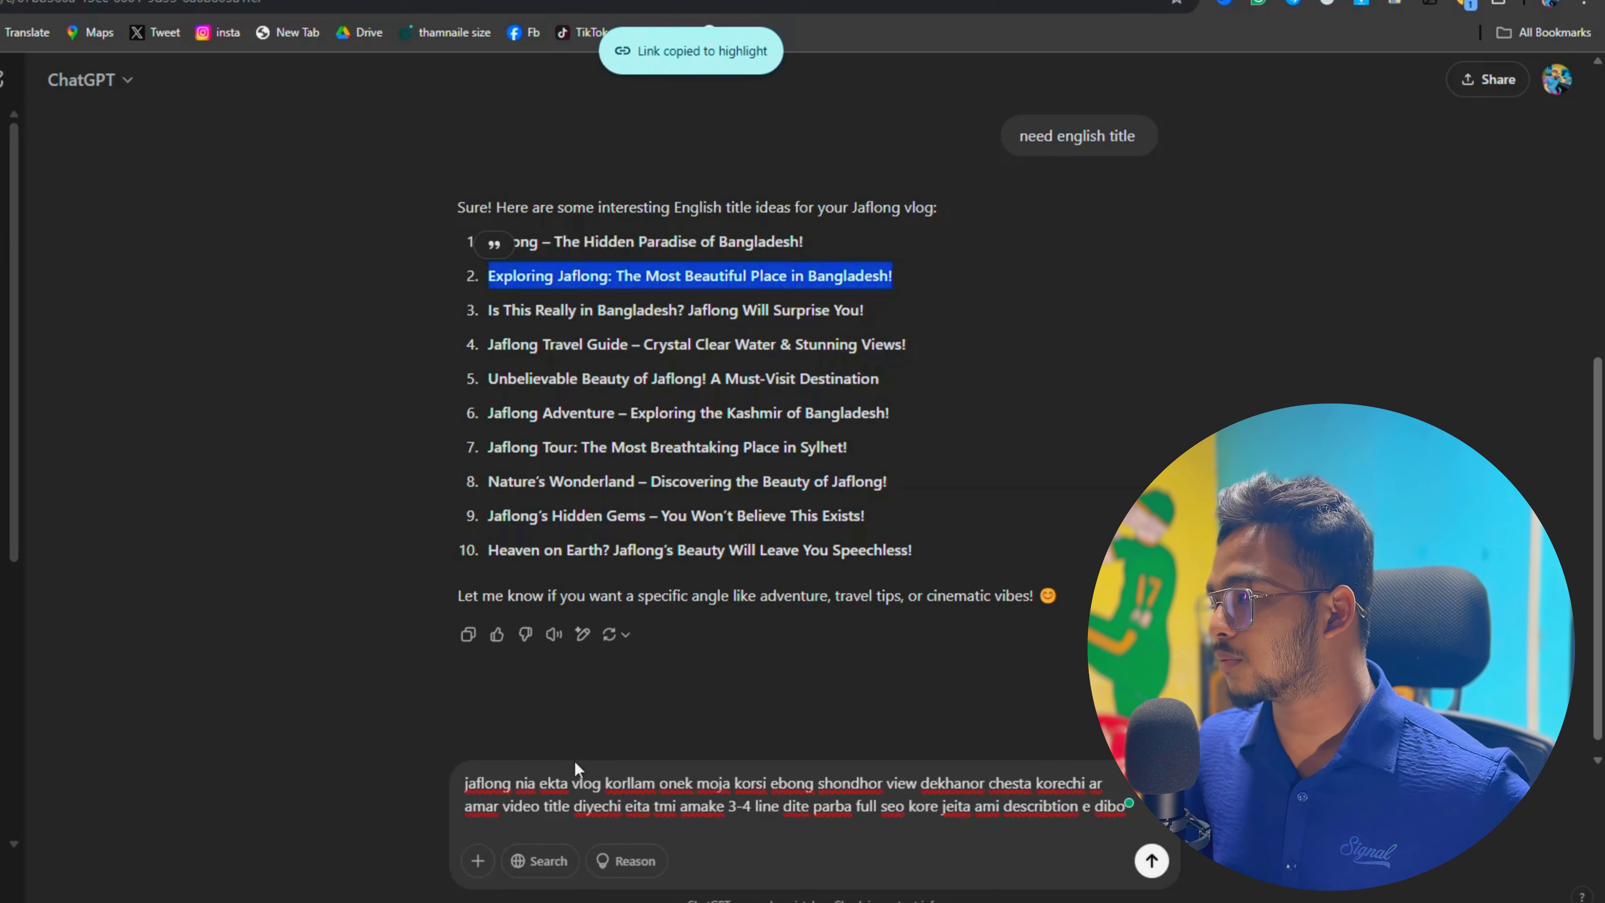
left_click(579, 807)
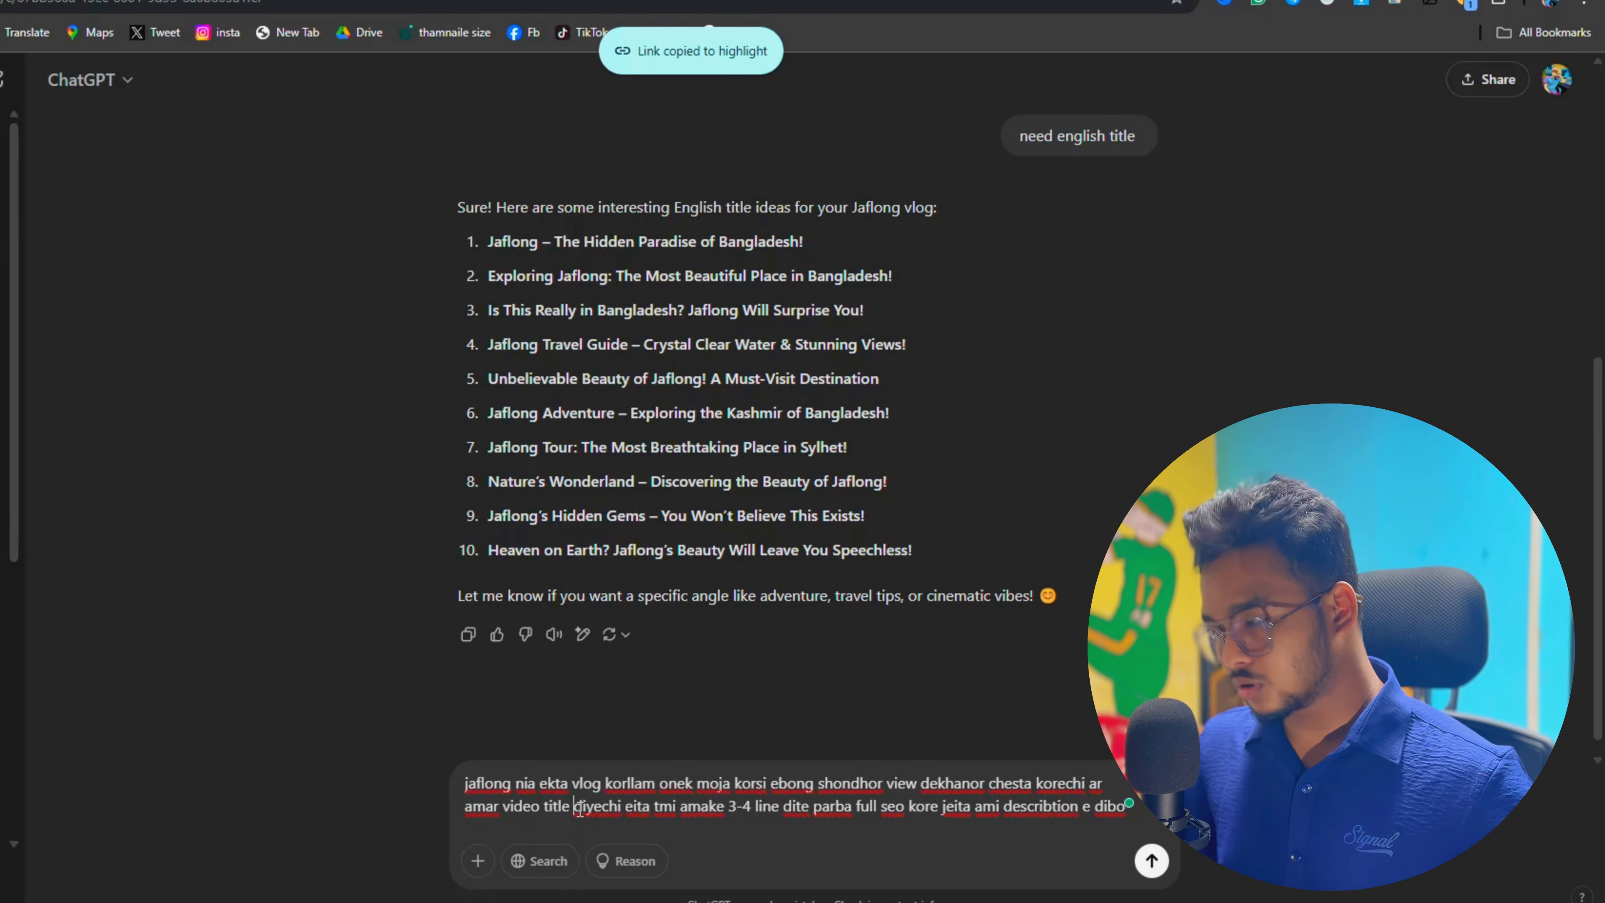
type("https://chatgpt.com/c/67bb360a-13ec-8001-9d55-6a0b805a1fcf#:~:text=Exploring%20Jaflong%3A%20The%20Most%20Beautiful%20Place%20in%20Bangladesh!")
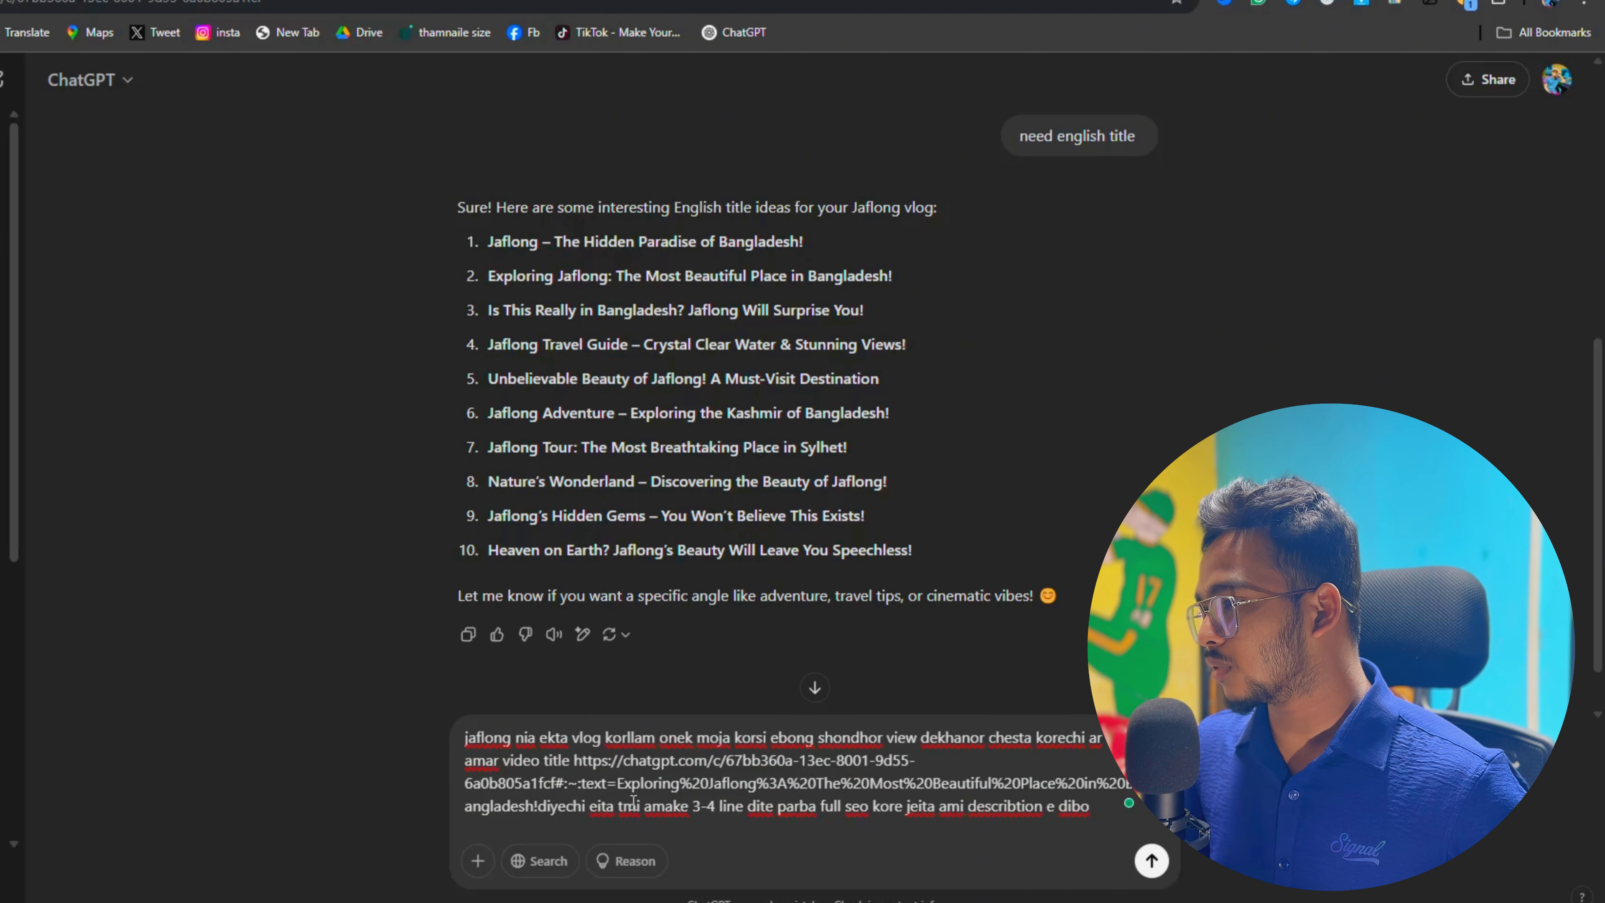
left_click_drag(572, 761, 640, 785)
key("BackSpace")
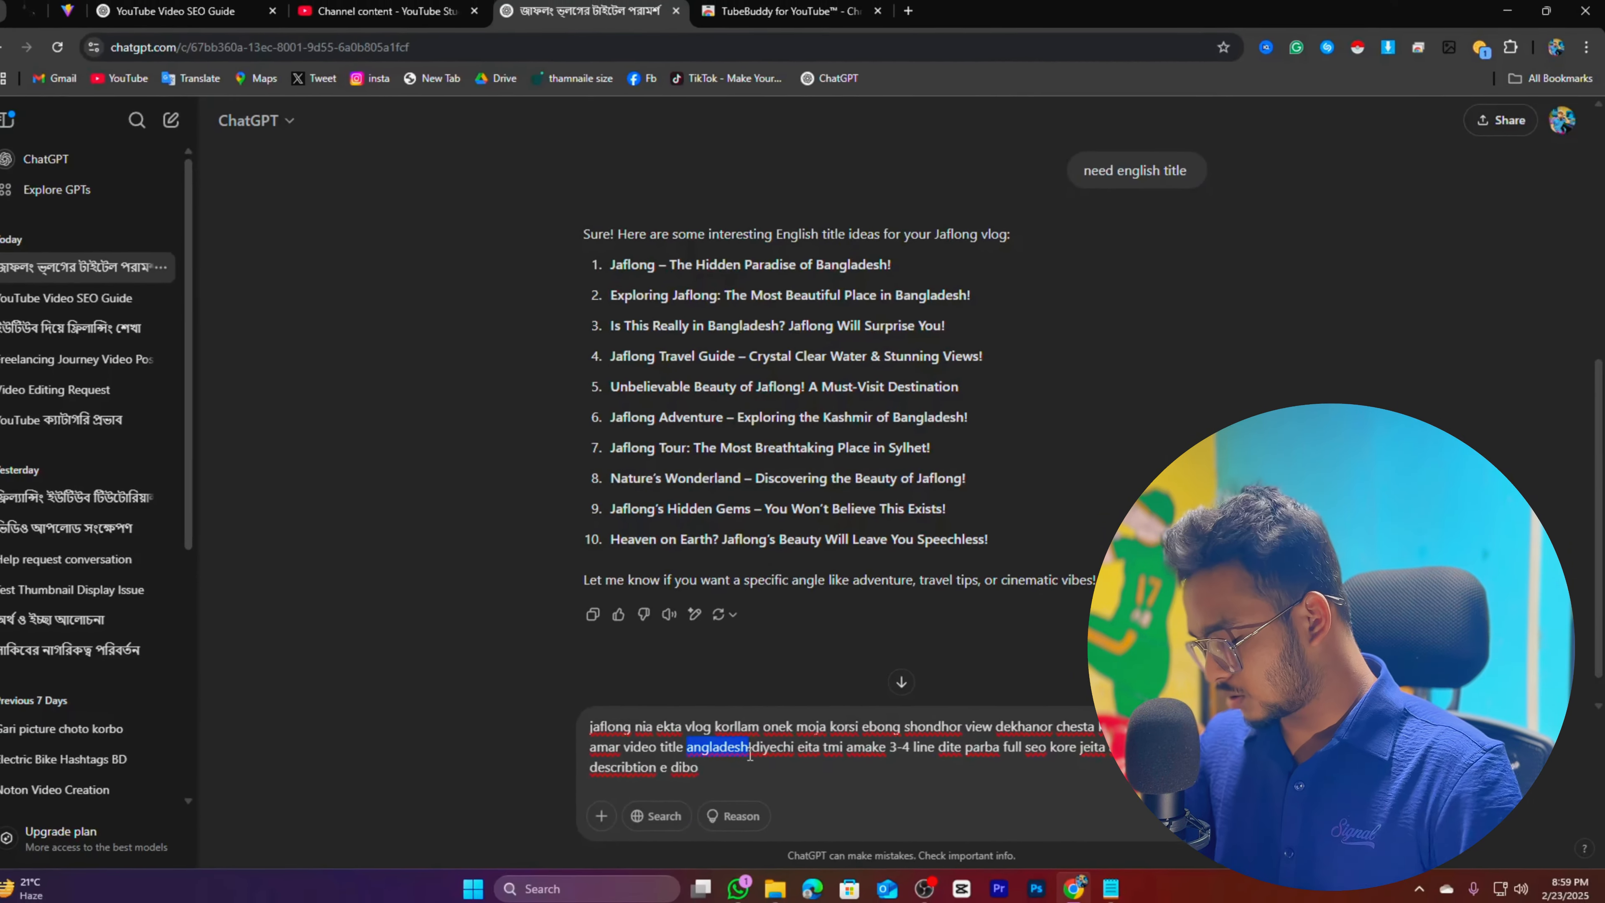
key("BackSpace")
Copy the full video title from YouTube Studio, paste it after "amar video title" in the ChatGPT prompt and send the prompt
left_click(398, 17)
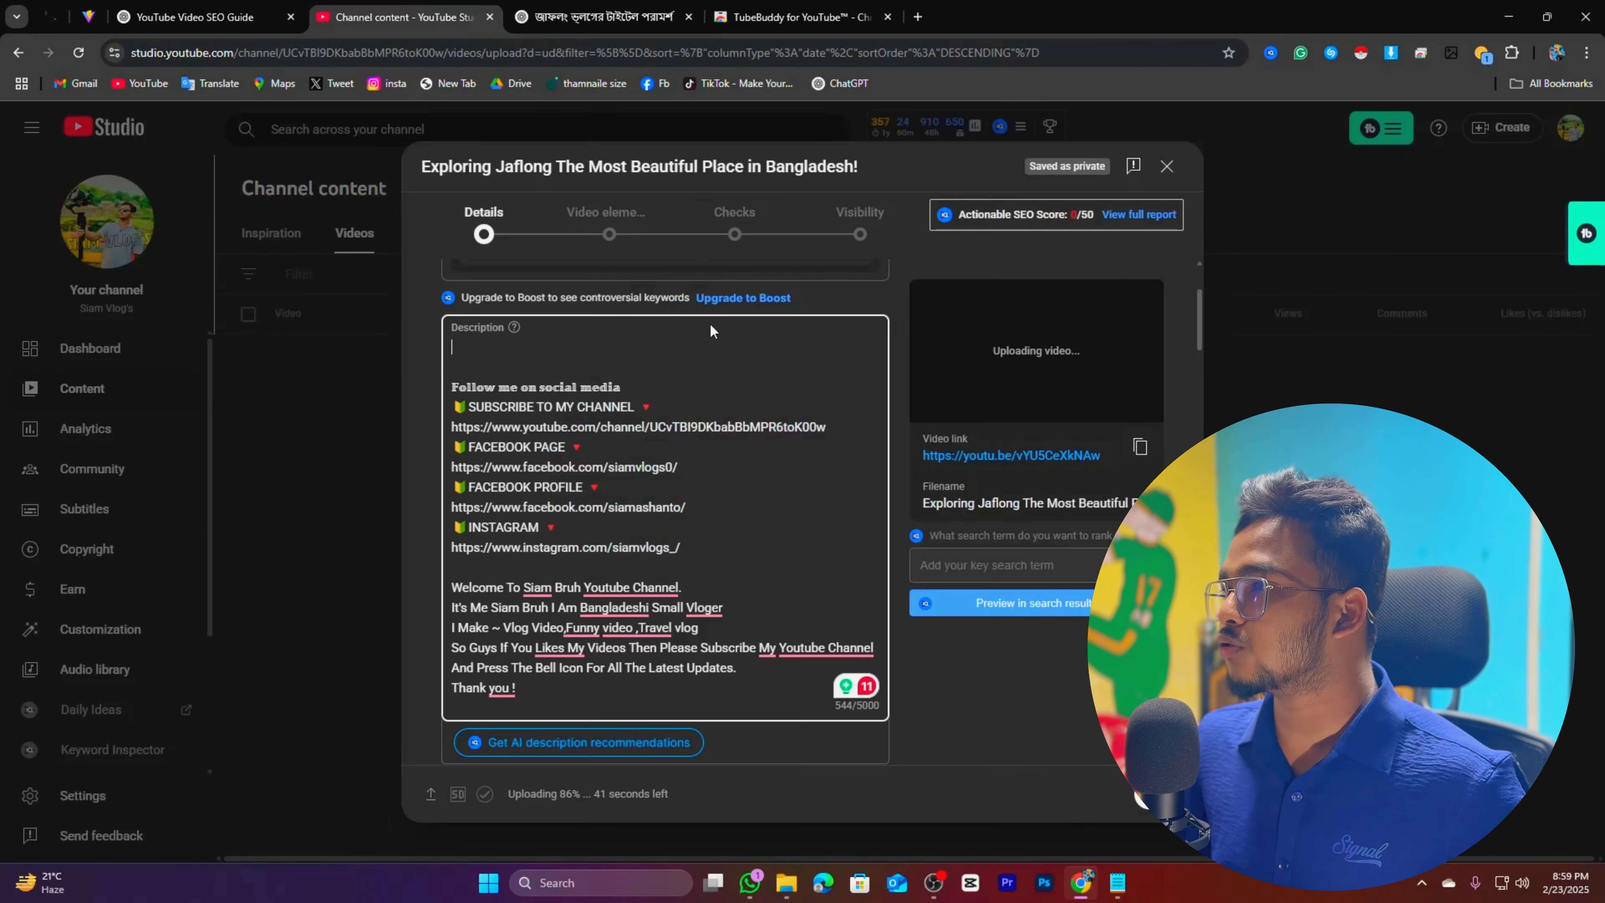
left_click_drag(811, 342, 386, 326)
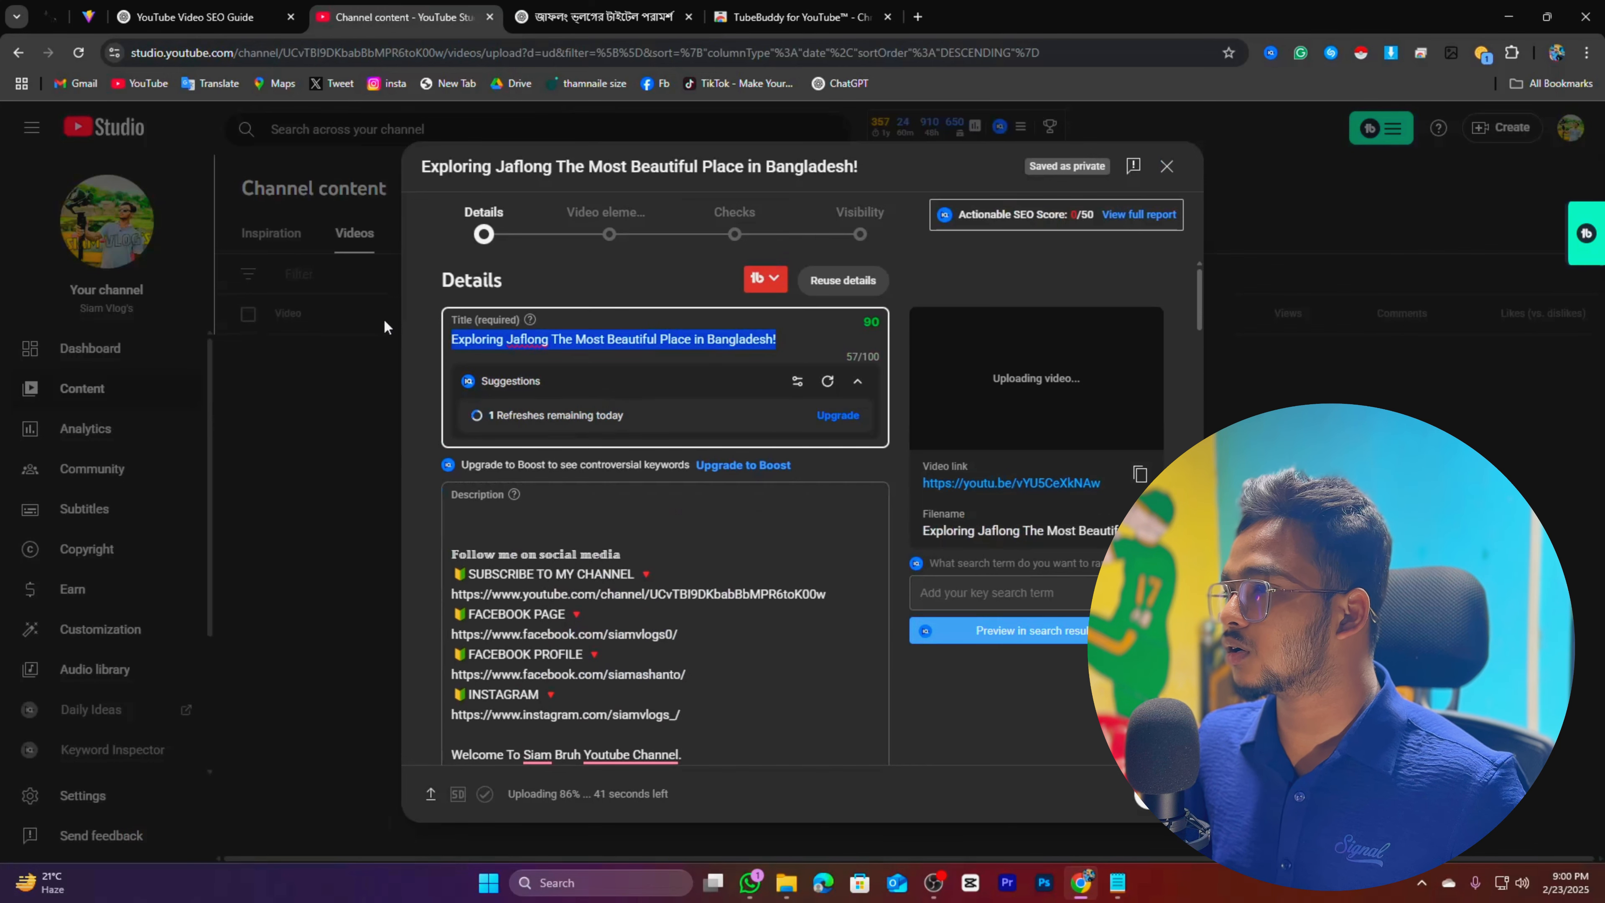
right_click(549, 340)
left_click(588, 446)
key("ctrl+Tab")
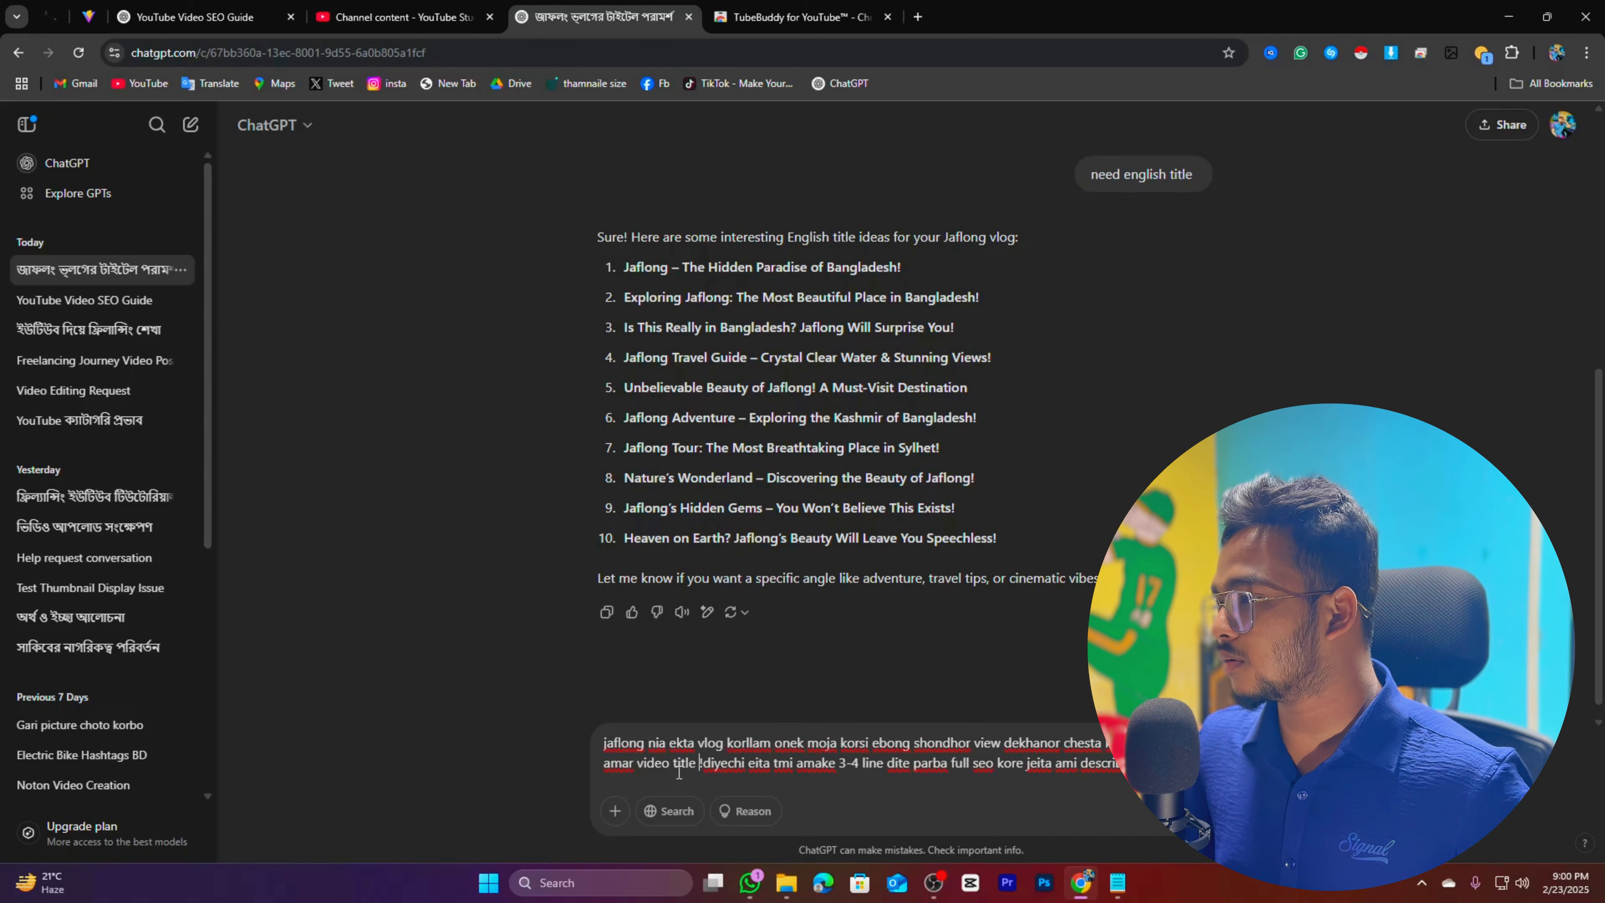
key("ctrl+v")
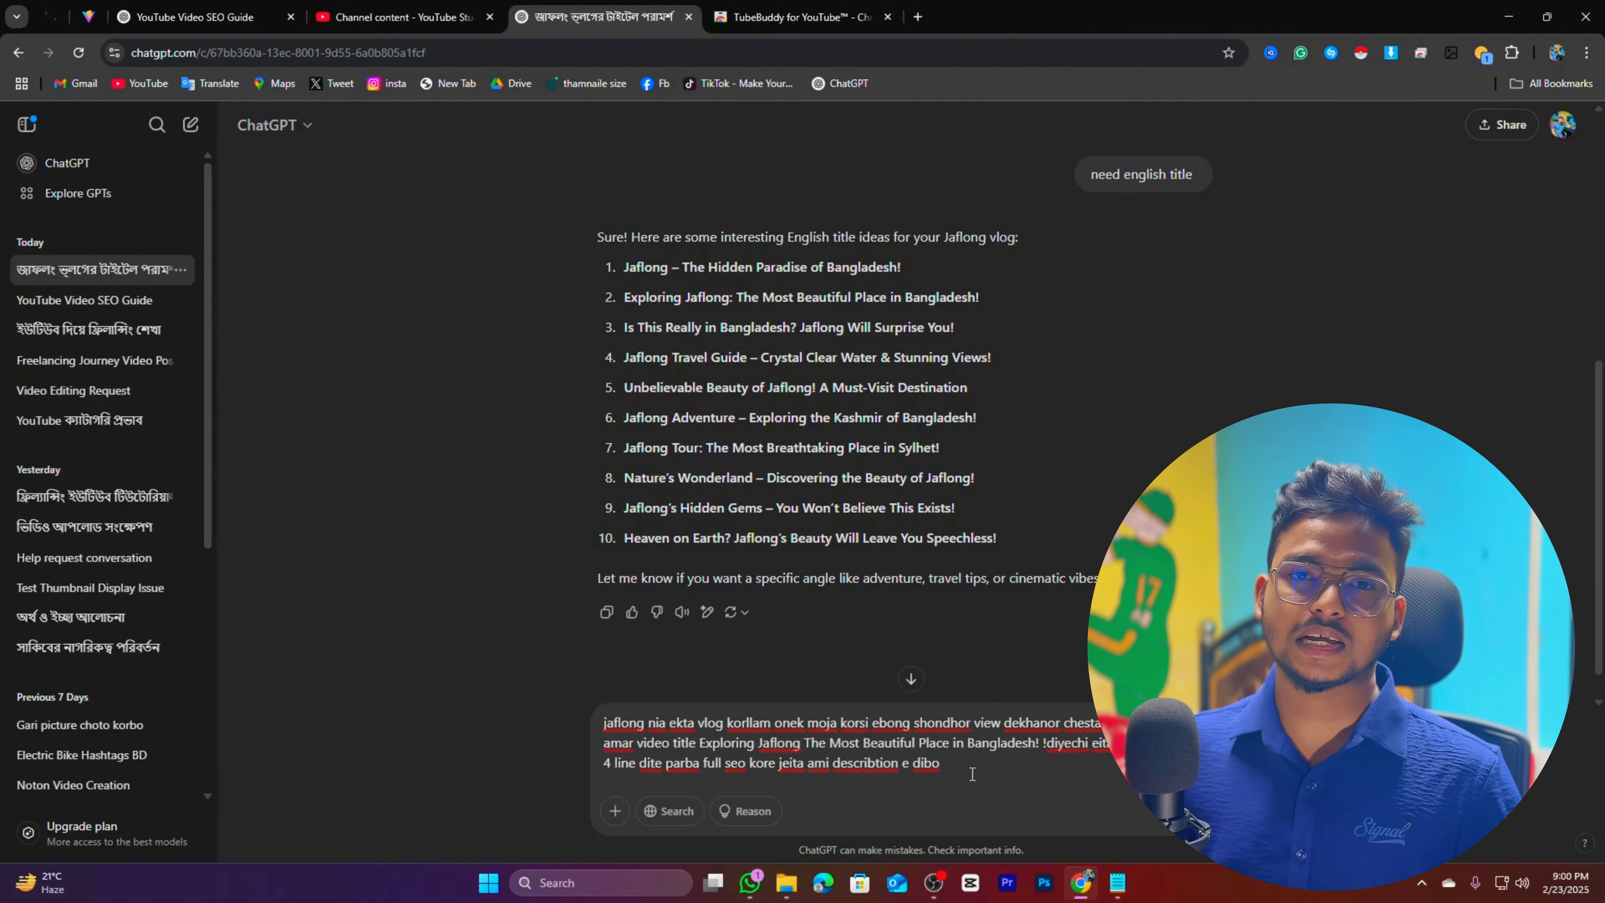
key("Return")
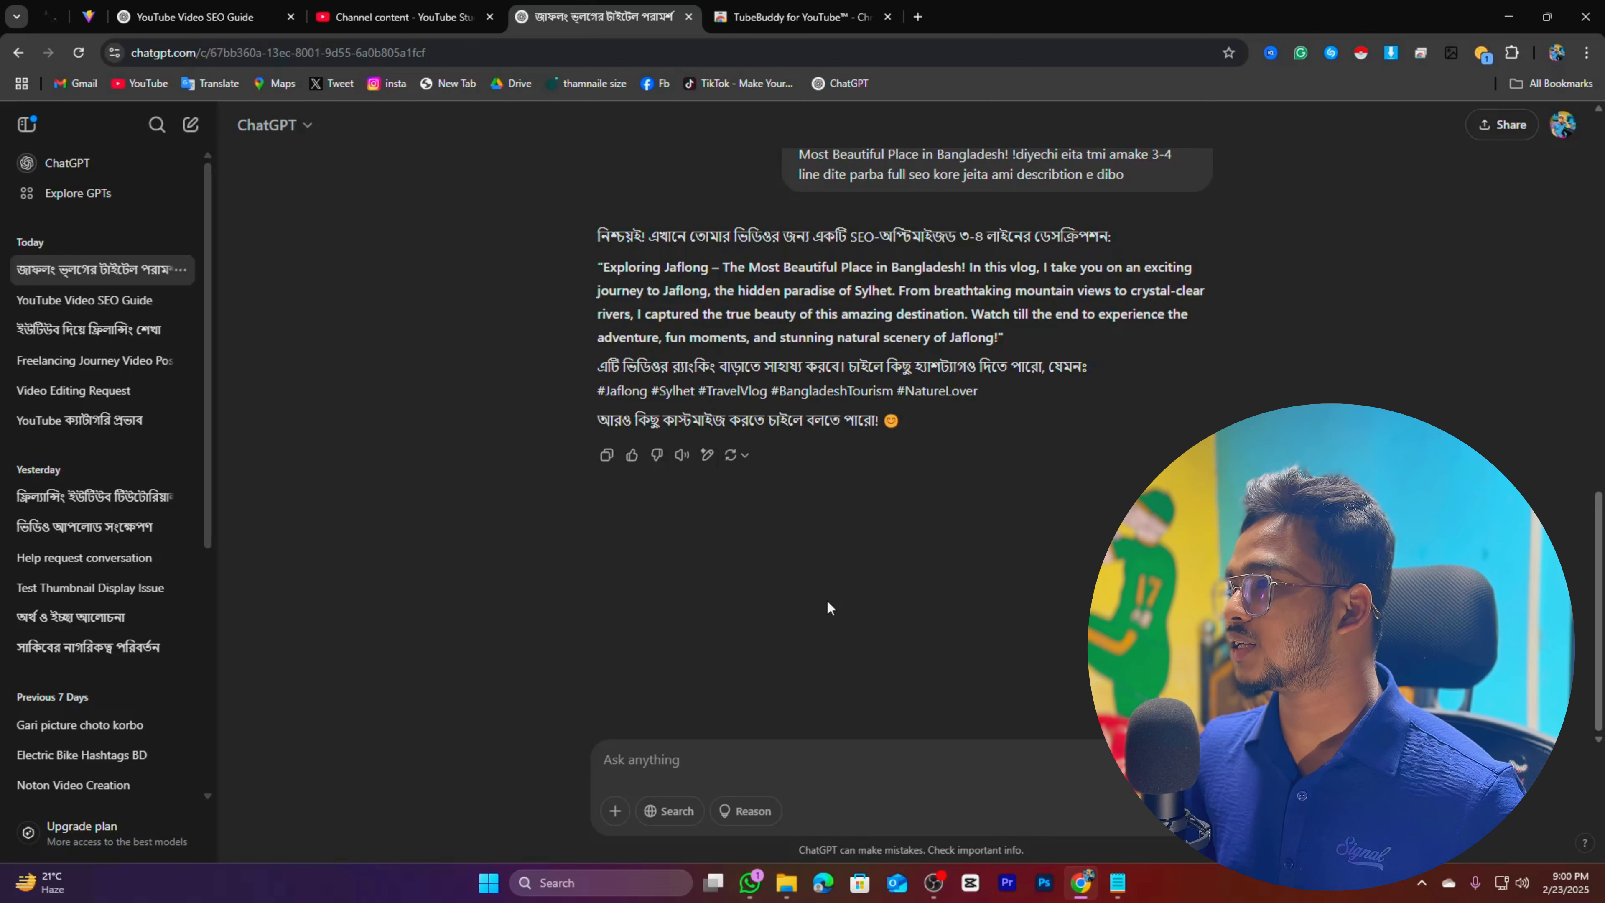
Read through the generated SEO description of the Jaflong vlog line by line
left_click_drag(627, 269, 1036, 269)
left_click(1015, 342)
left_click(606, 274)
left_click(705, 274)
left_click(825, 299)
left_click(1033, 286)
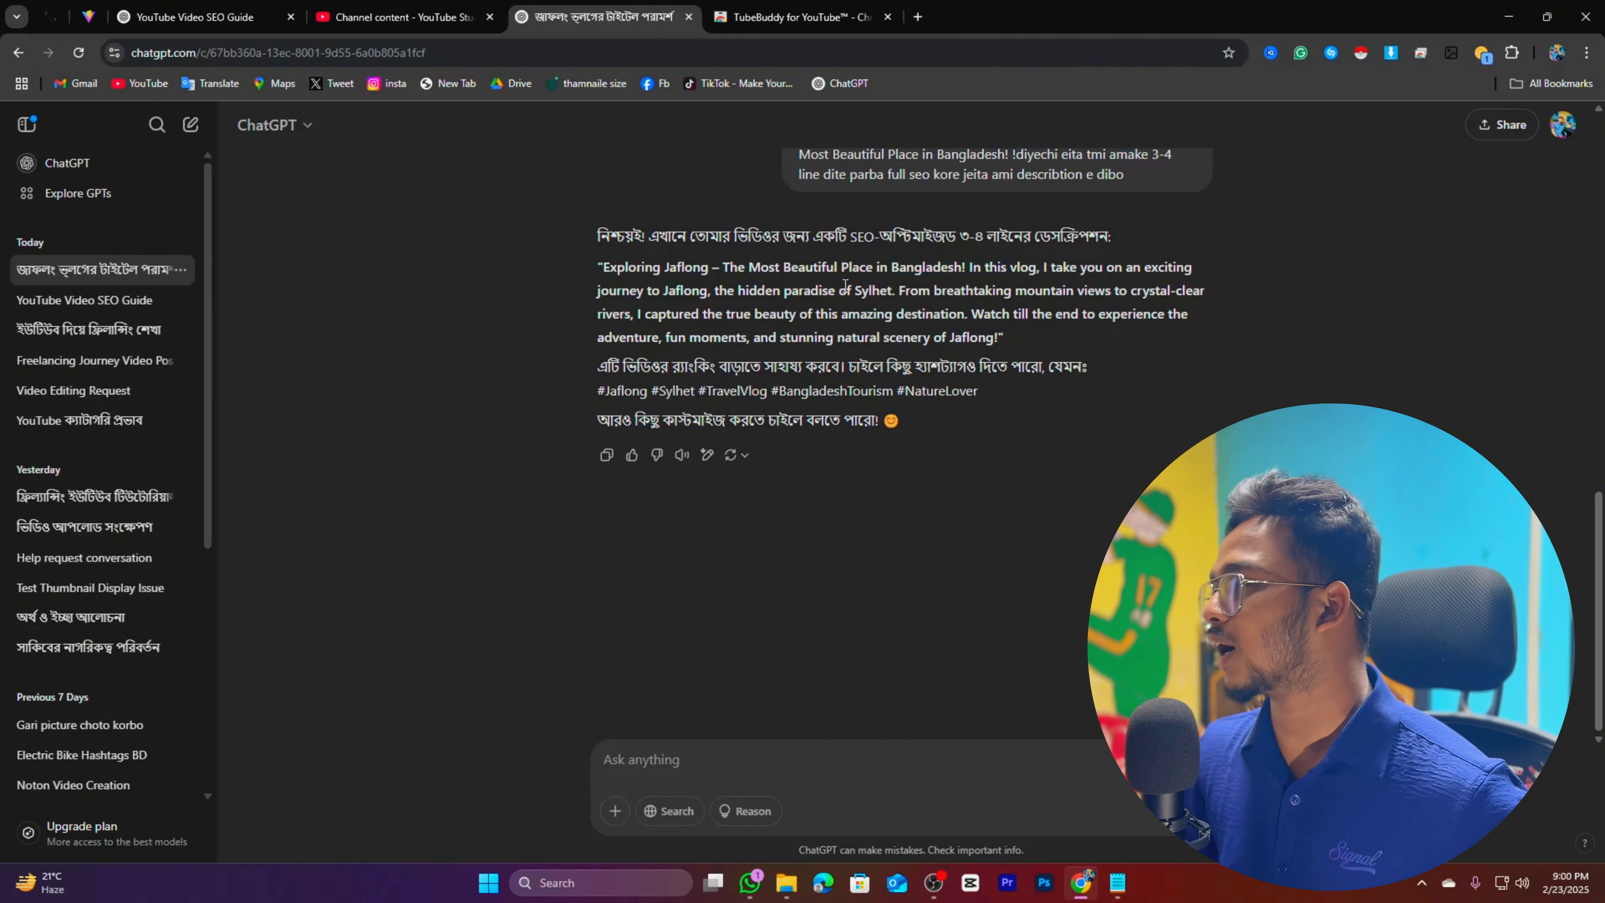
left_click_drag(844, 285, 846, 316)
left_click(847, 316)
left_click_drag(609, 290, 910, 313)
left_click(694, 307)
left_click(910, 314)
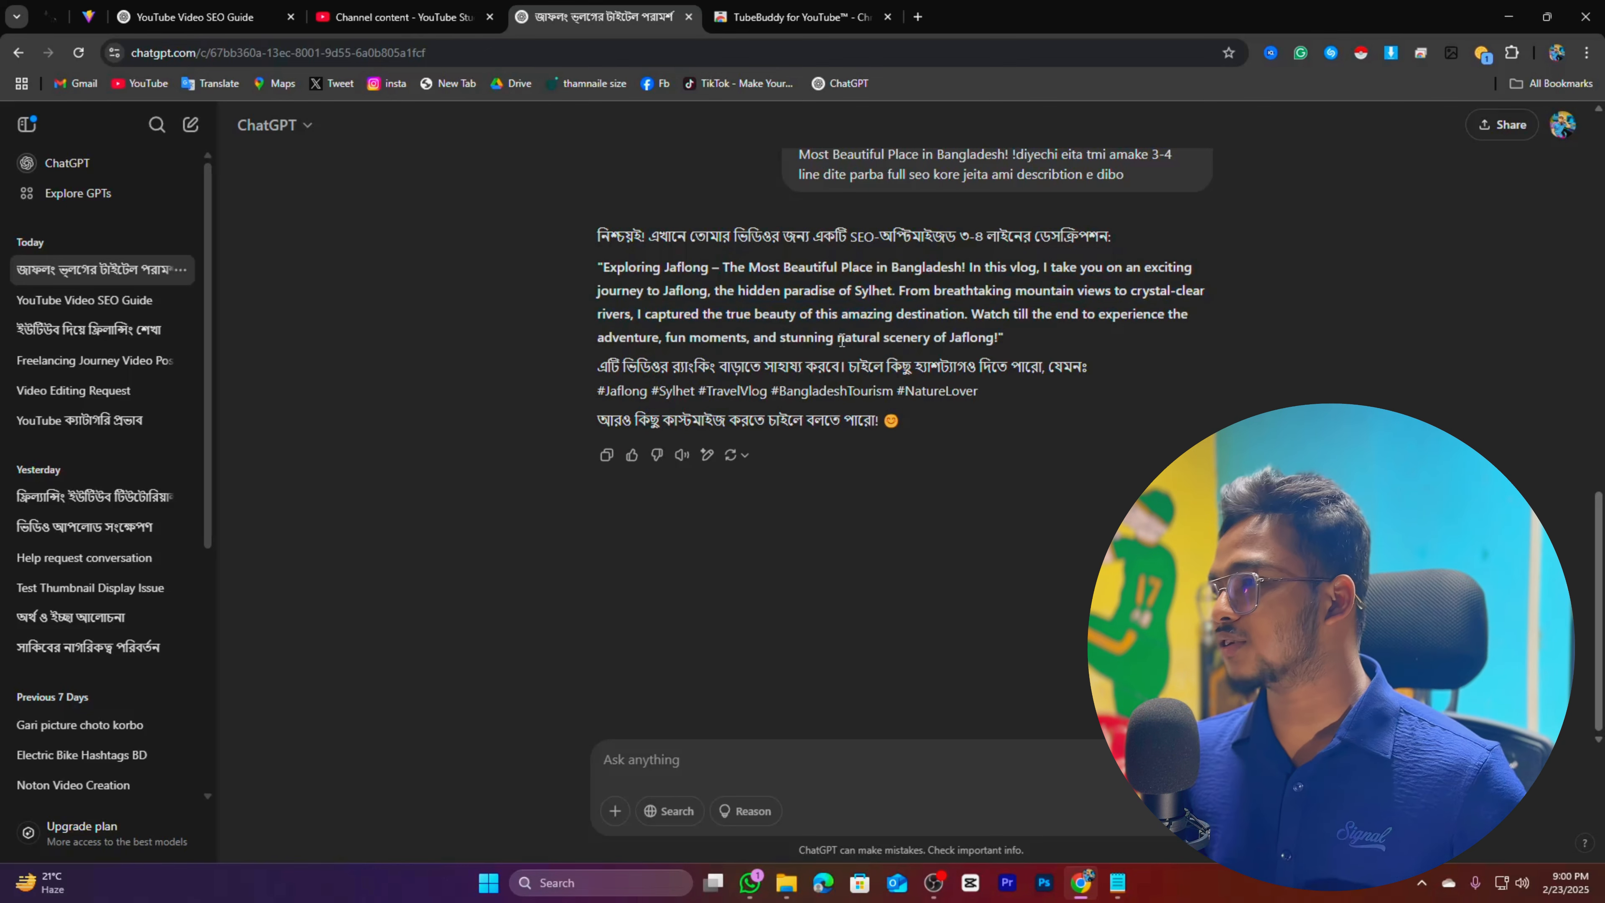
Copy the generated description paragraph without its quotation marks and paste it at the start of the video's description in YouTube Studio
left_click_drag(603, 270, 999, 330)
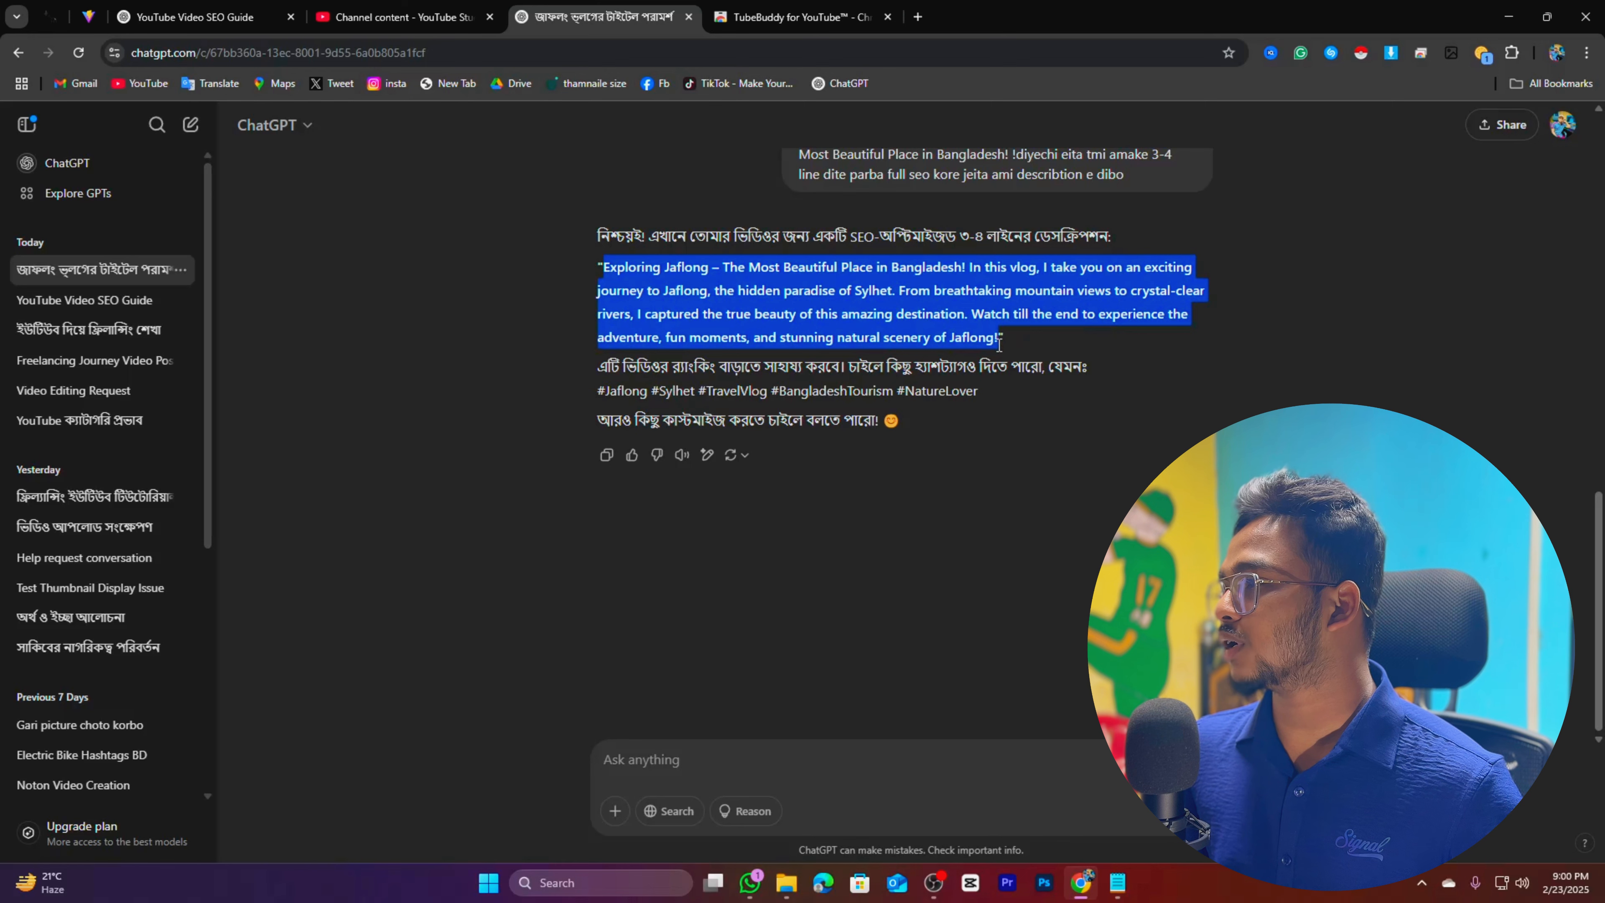
right_click(862, 313)
left_click(889, 329)
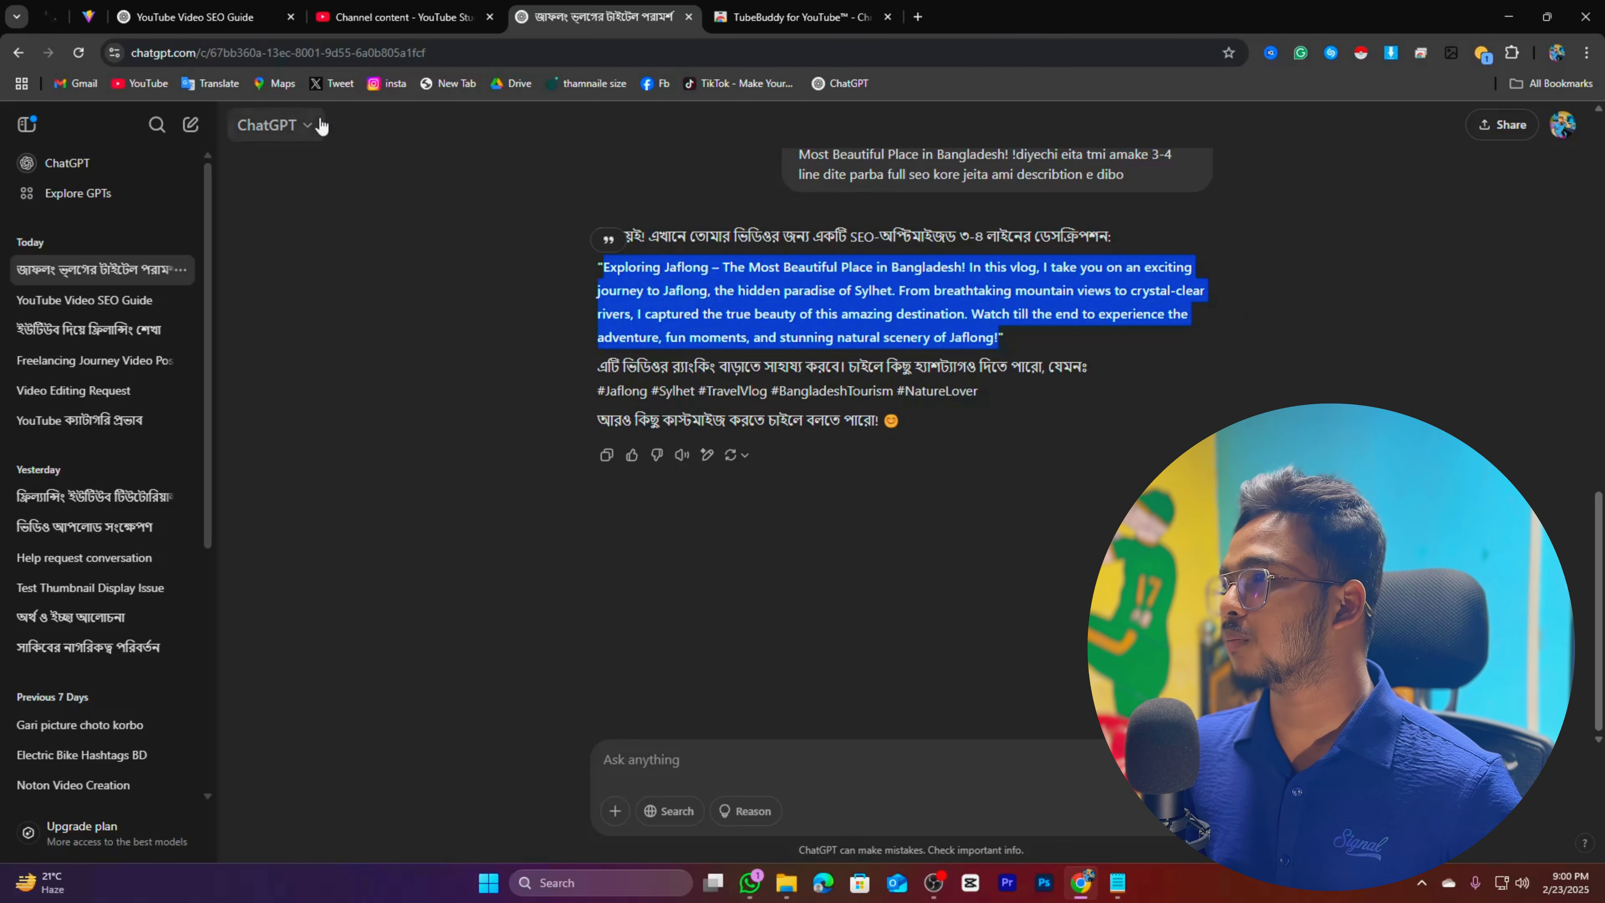
left_click(401, 17)
left_click(531, 536)
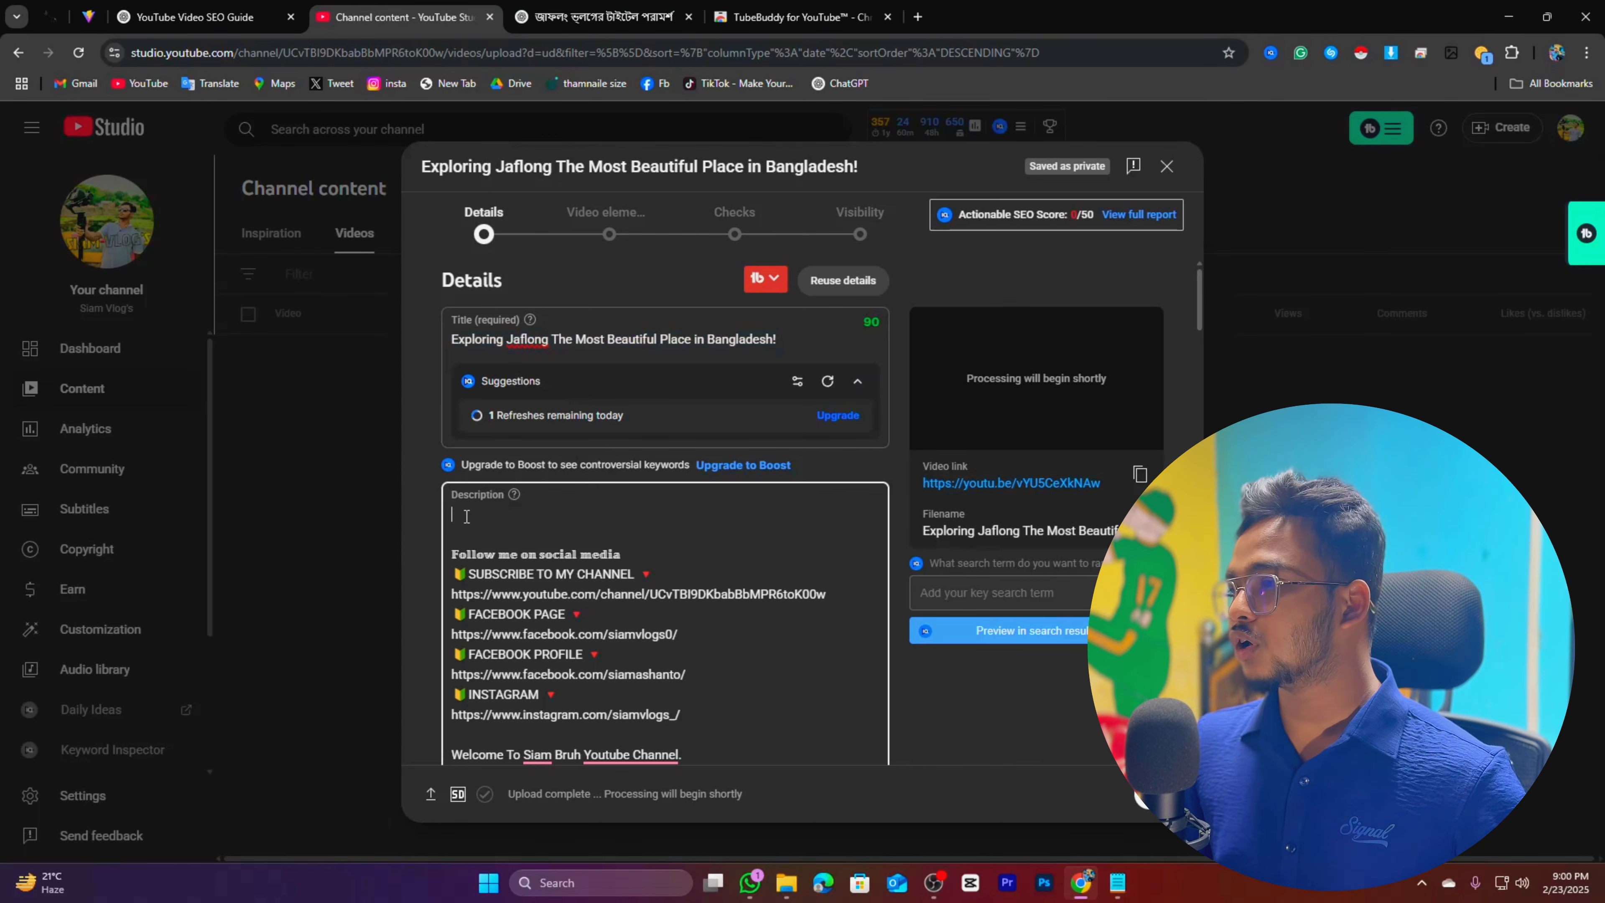
key("ctrl+v")
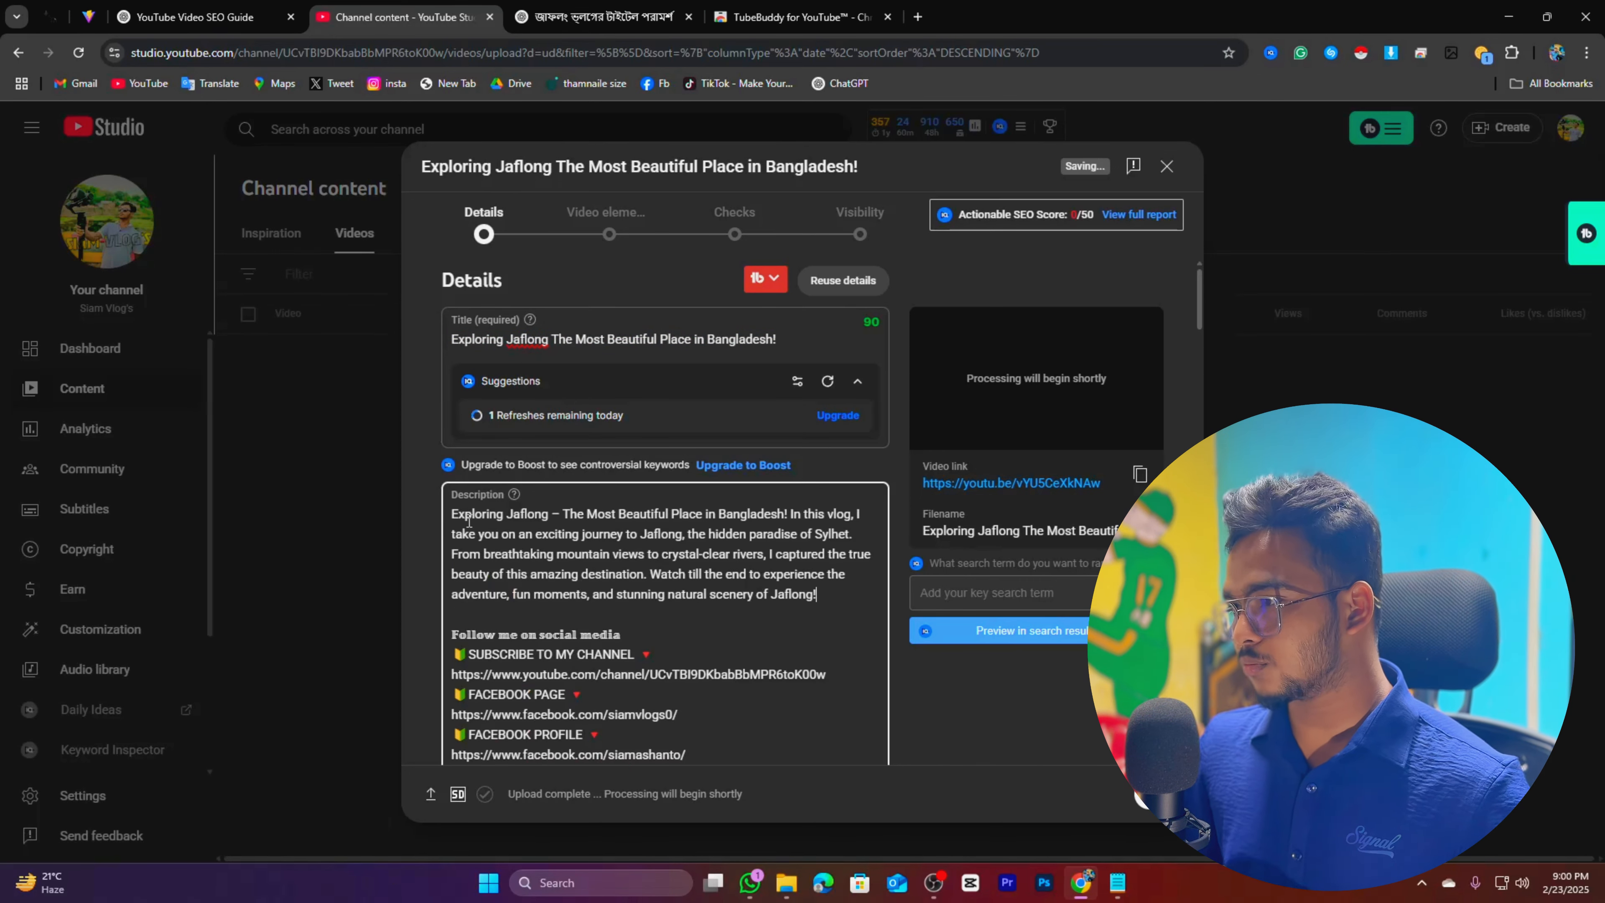
scroll(751, 630, "down", 3)
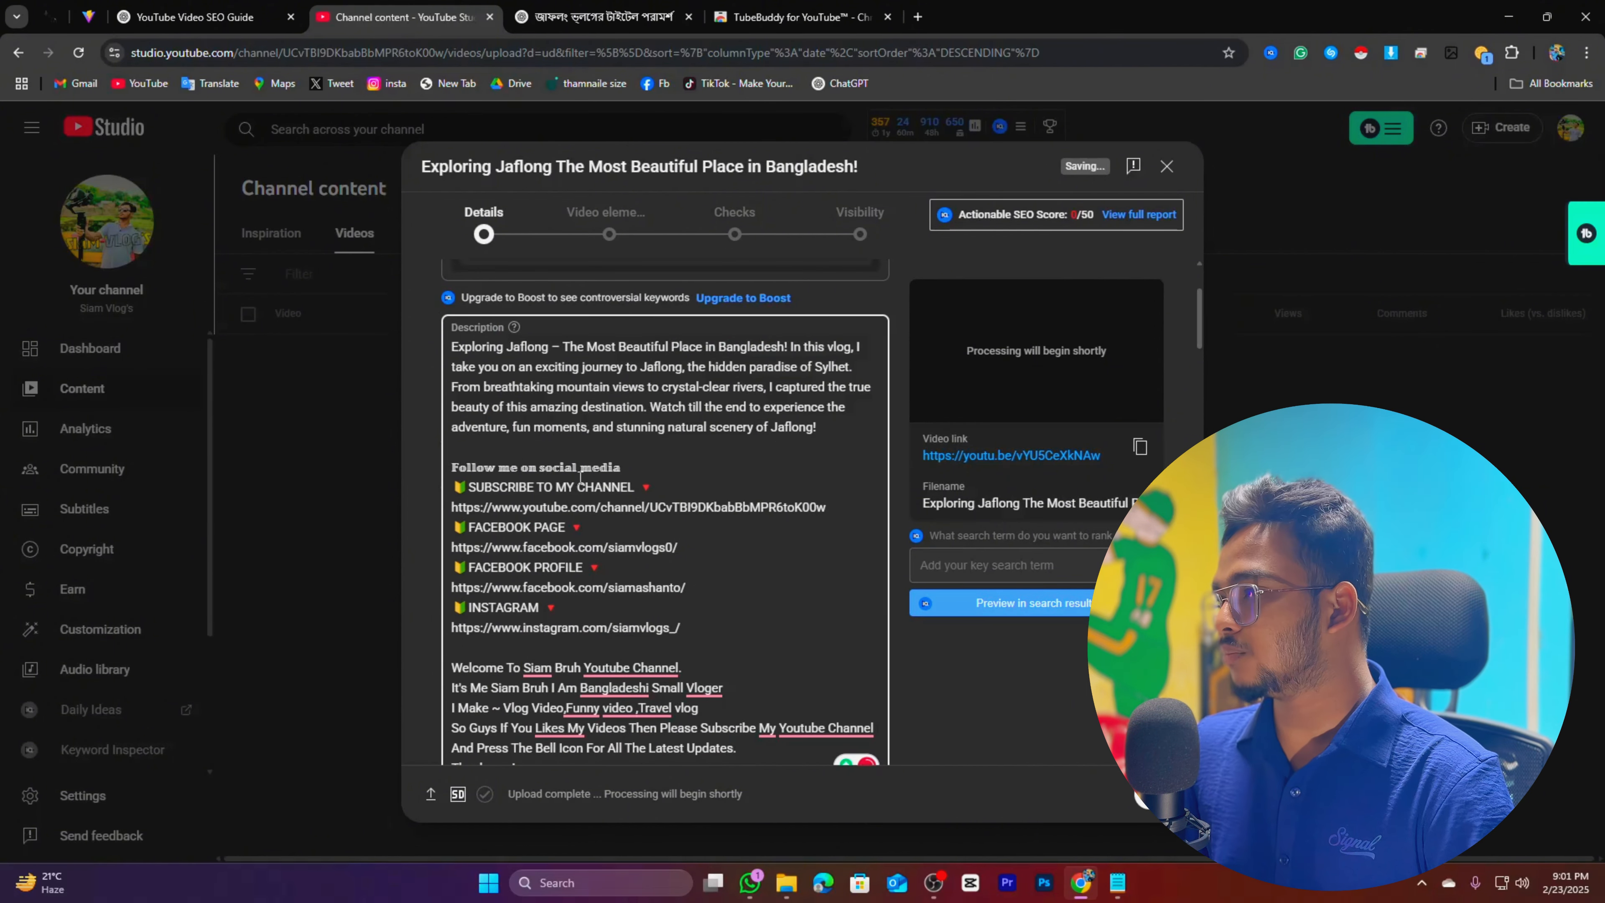
Insert three blank lines in the description between the Instagram link and the "Welcome To Siam Bruh Youtube Channel" paragraph
scroll(537, 549, "down", 3)
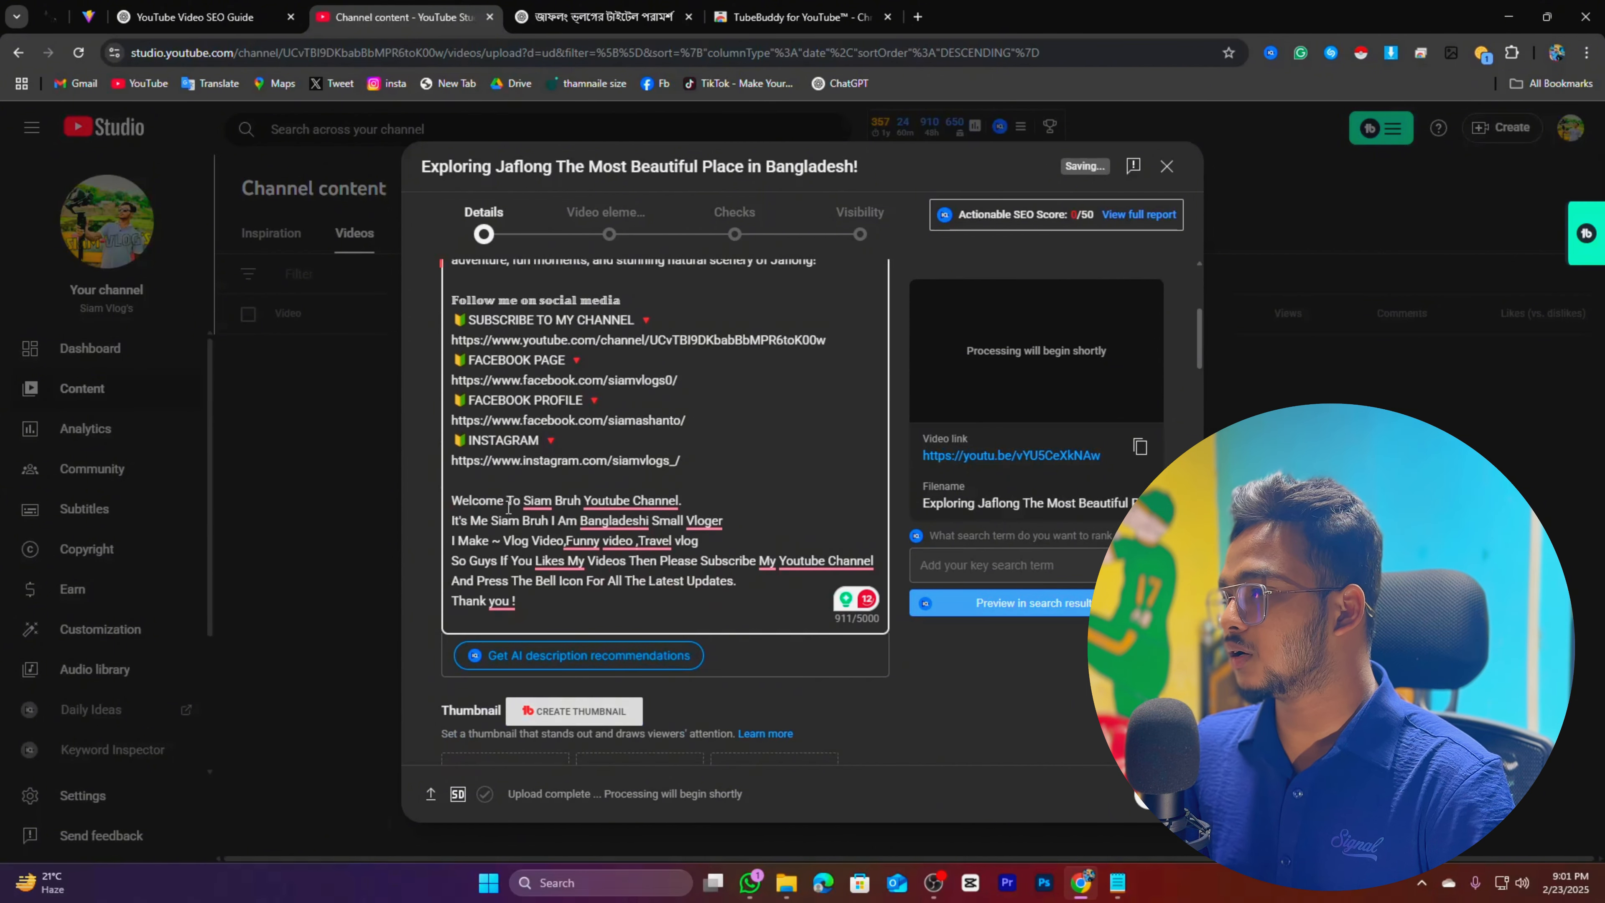
key("Return")
key("Return")
key("Return")
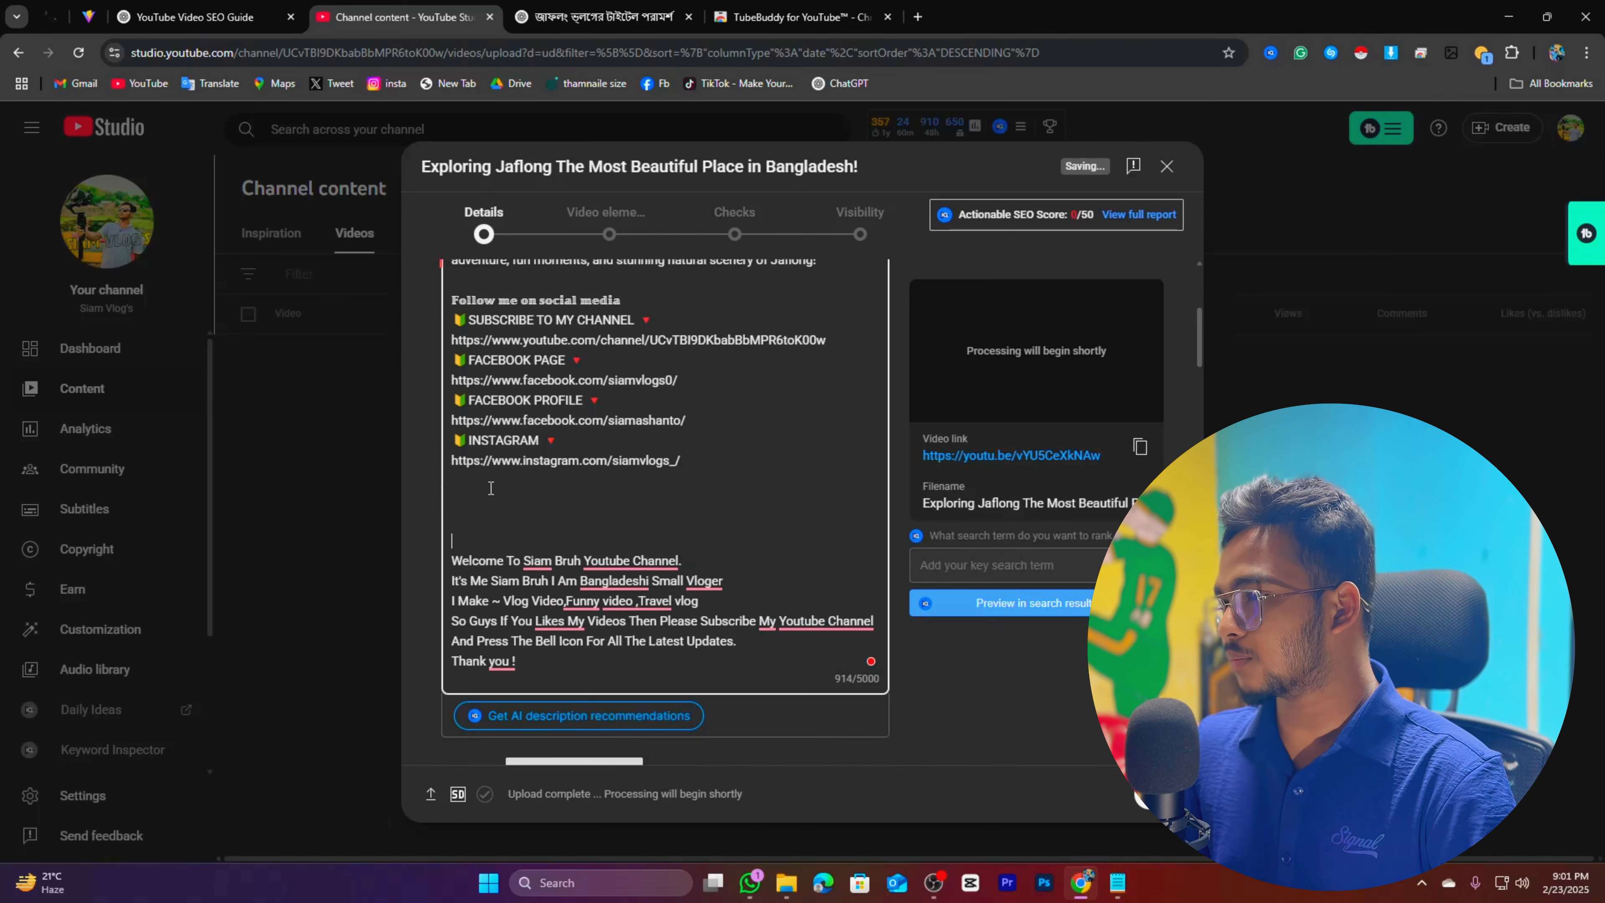
scroll(588, 540, "up", 3)
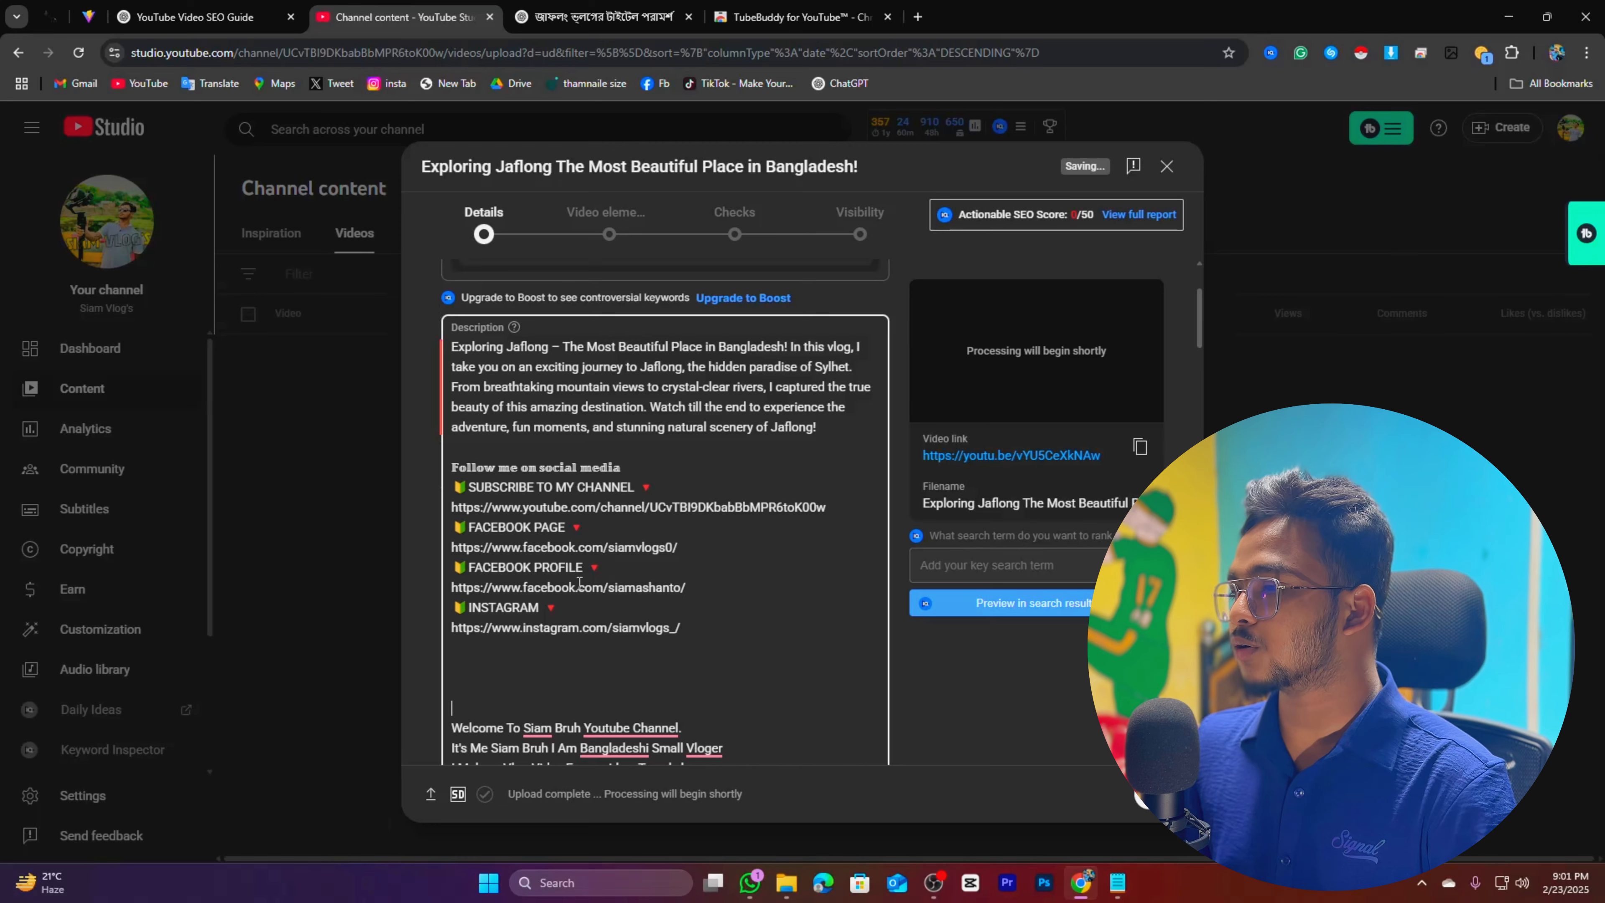
scroll(579, 583, "down", 1)
Switch to the ChatGPT conversation and copy the word "Jaflong" from the suggested hashtags
left_click(622, 16)
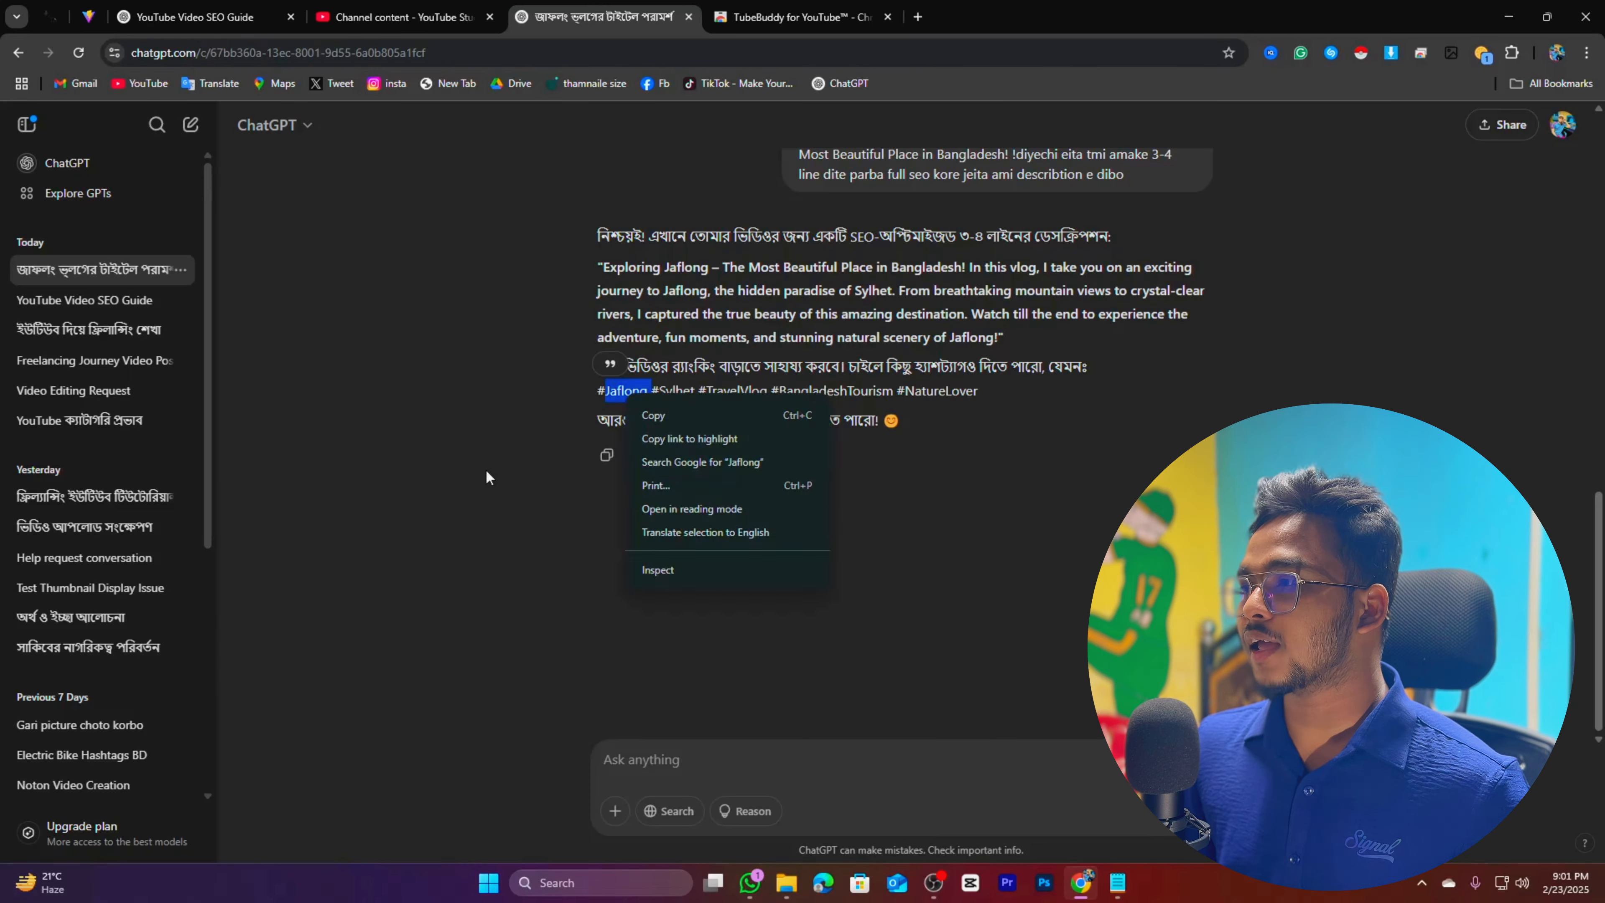
left_click(480, 471)
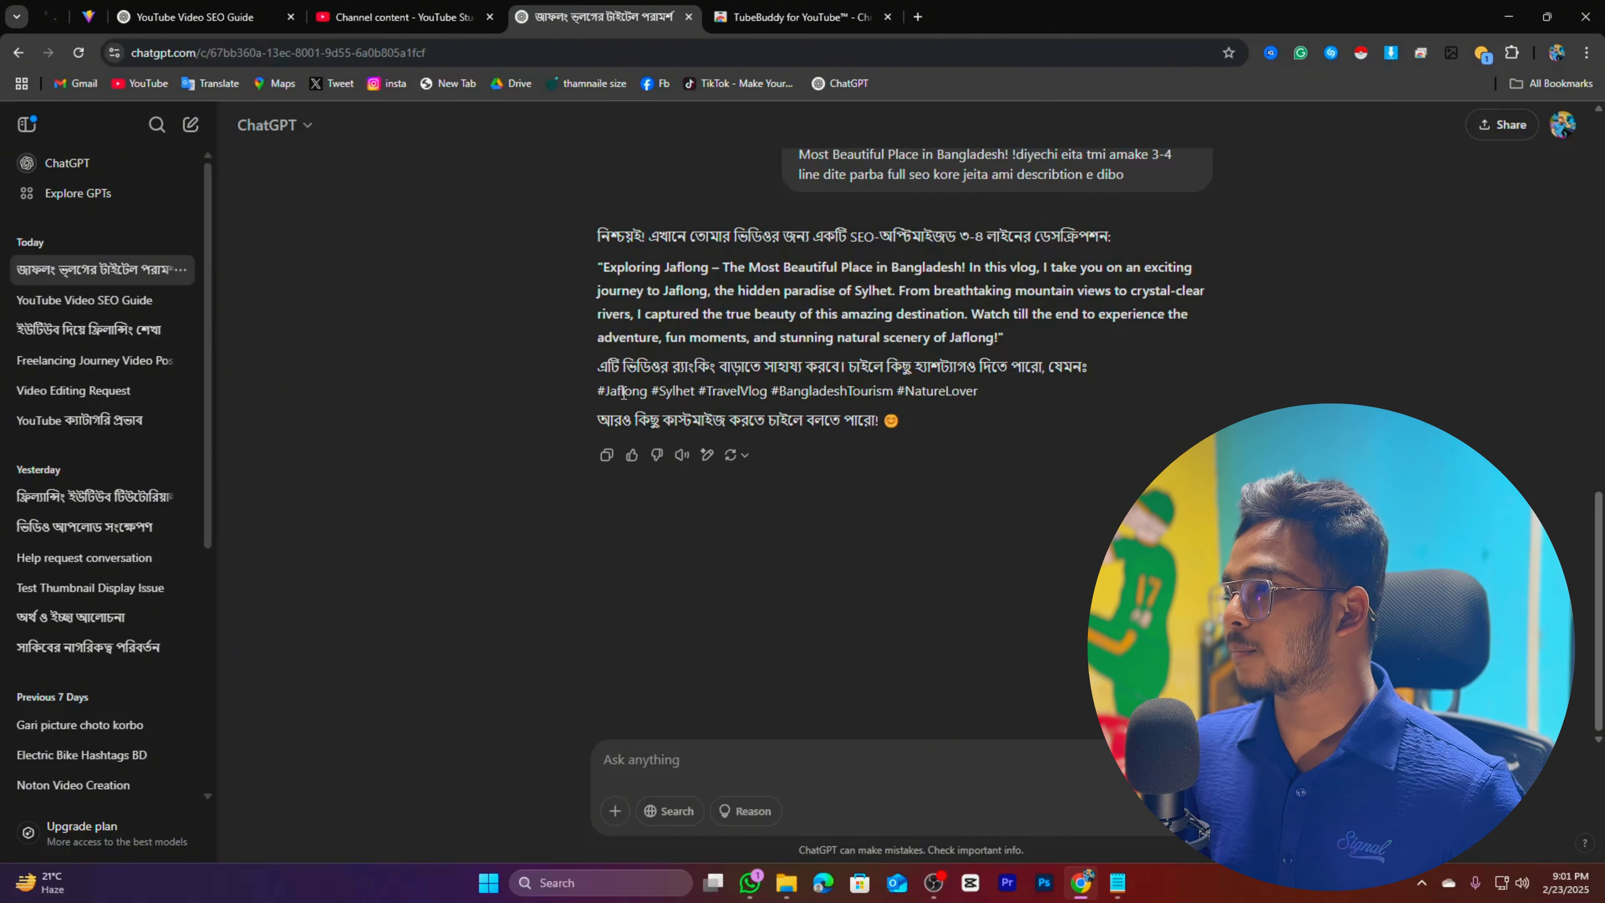
double_click(623, 393)
right_click(625, 401)
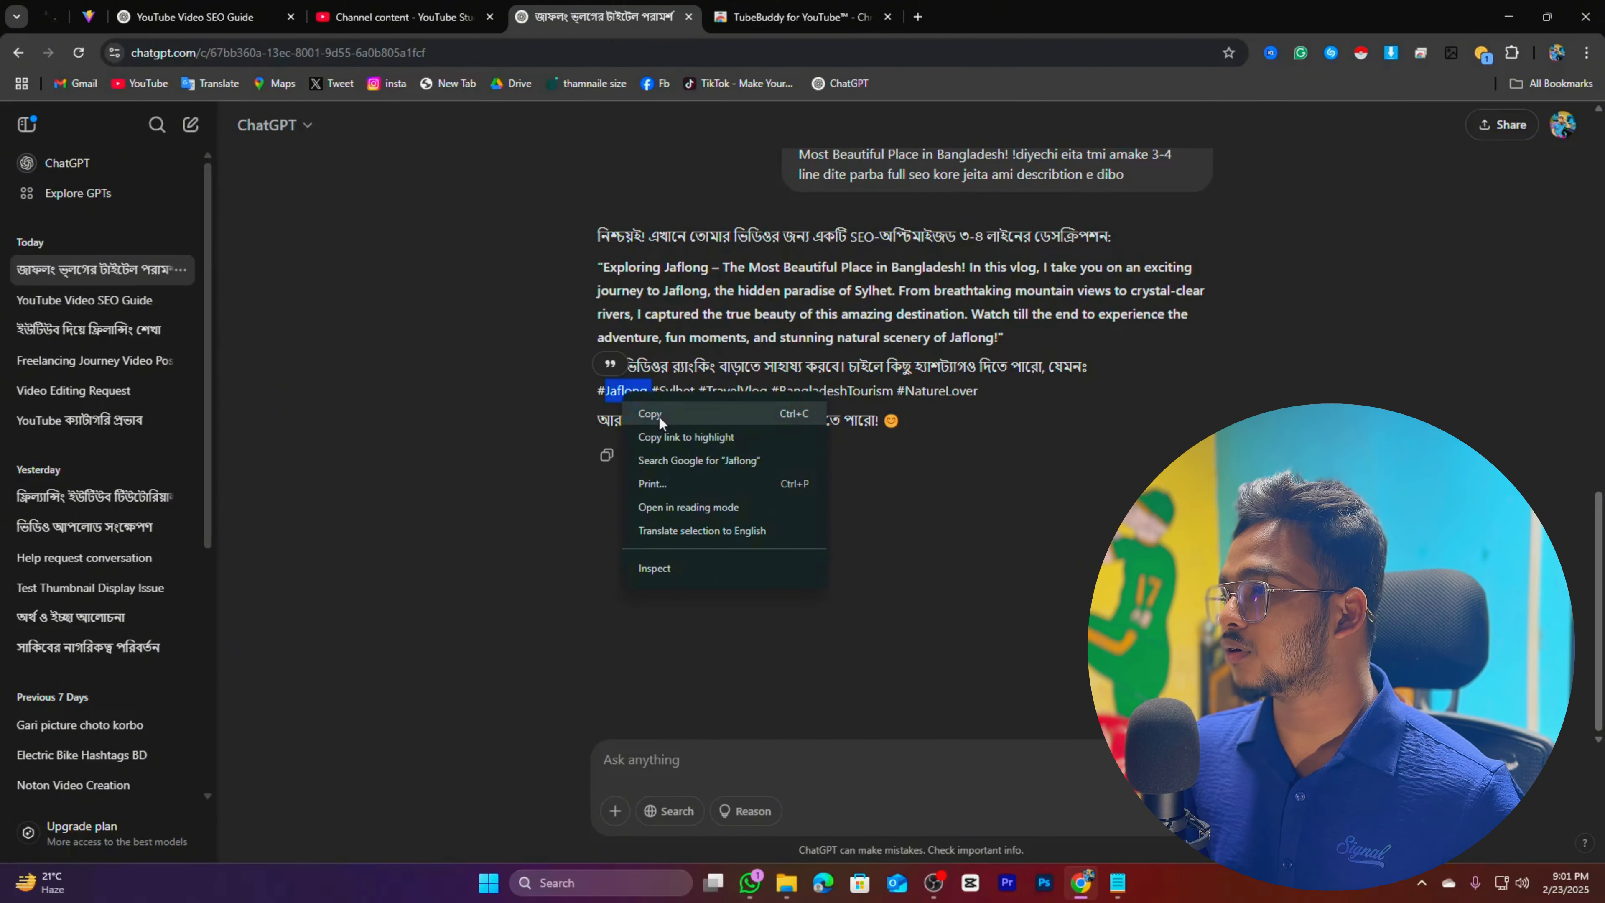
left_click(650, 413)
Open YouTube in a new browser tab and search for "Jaflong"
left_click(398, 17)
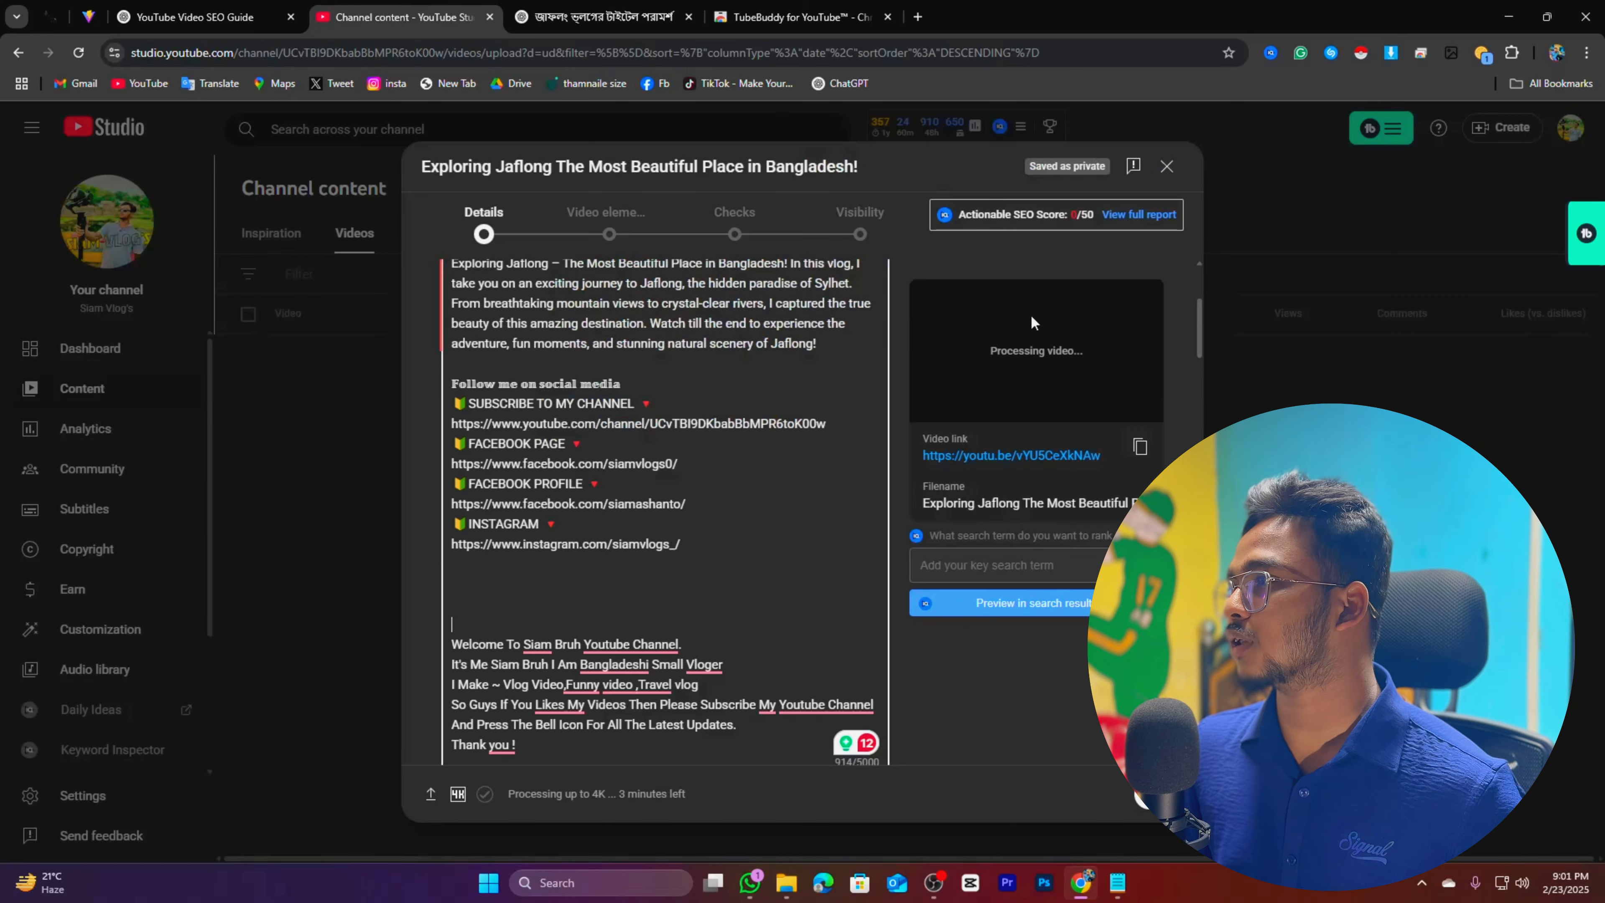
right_click(144, 87)
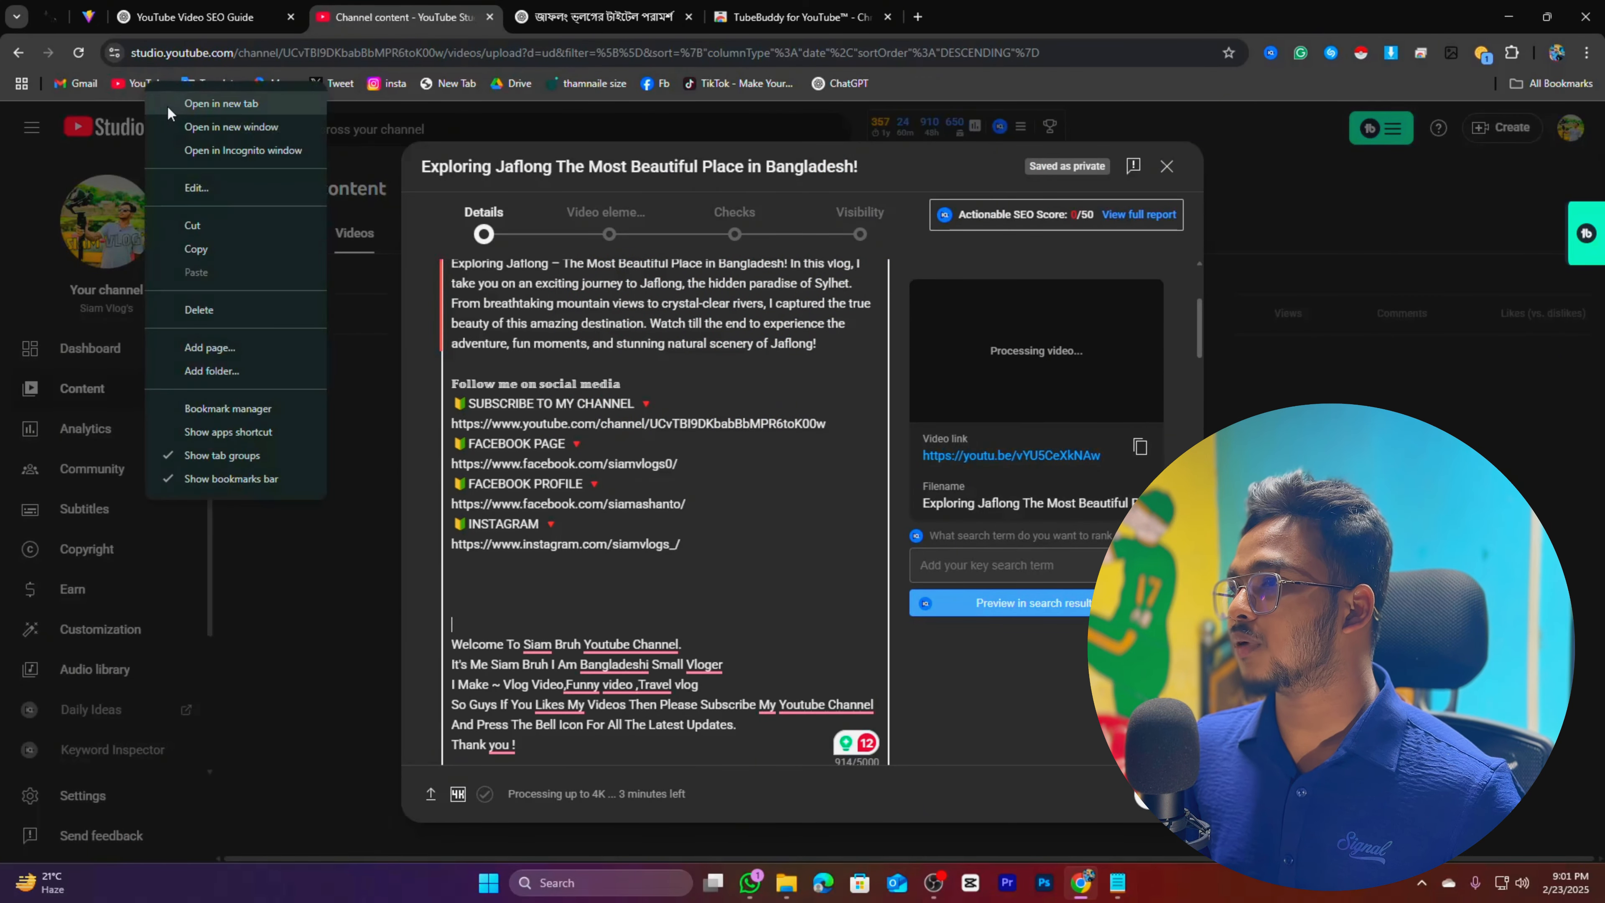
left_click(231, 109)
left_click(989, 13)
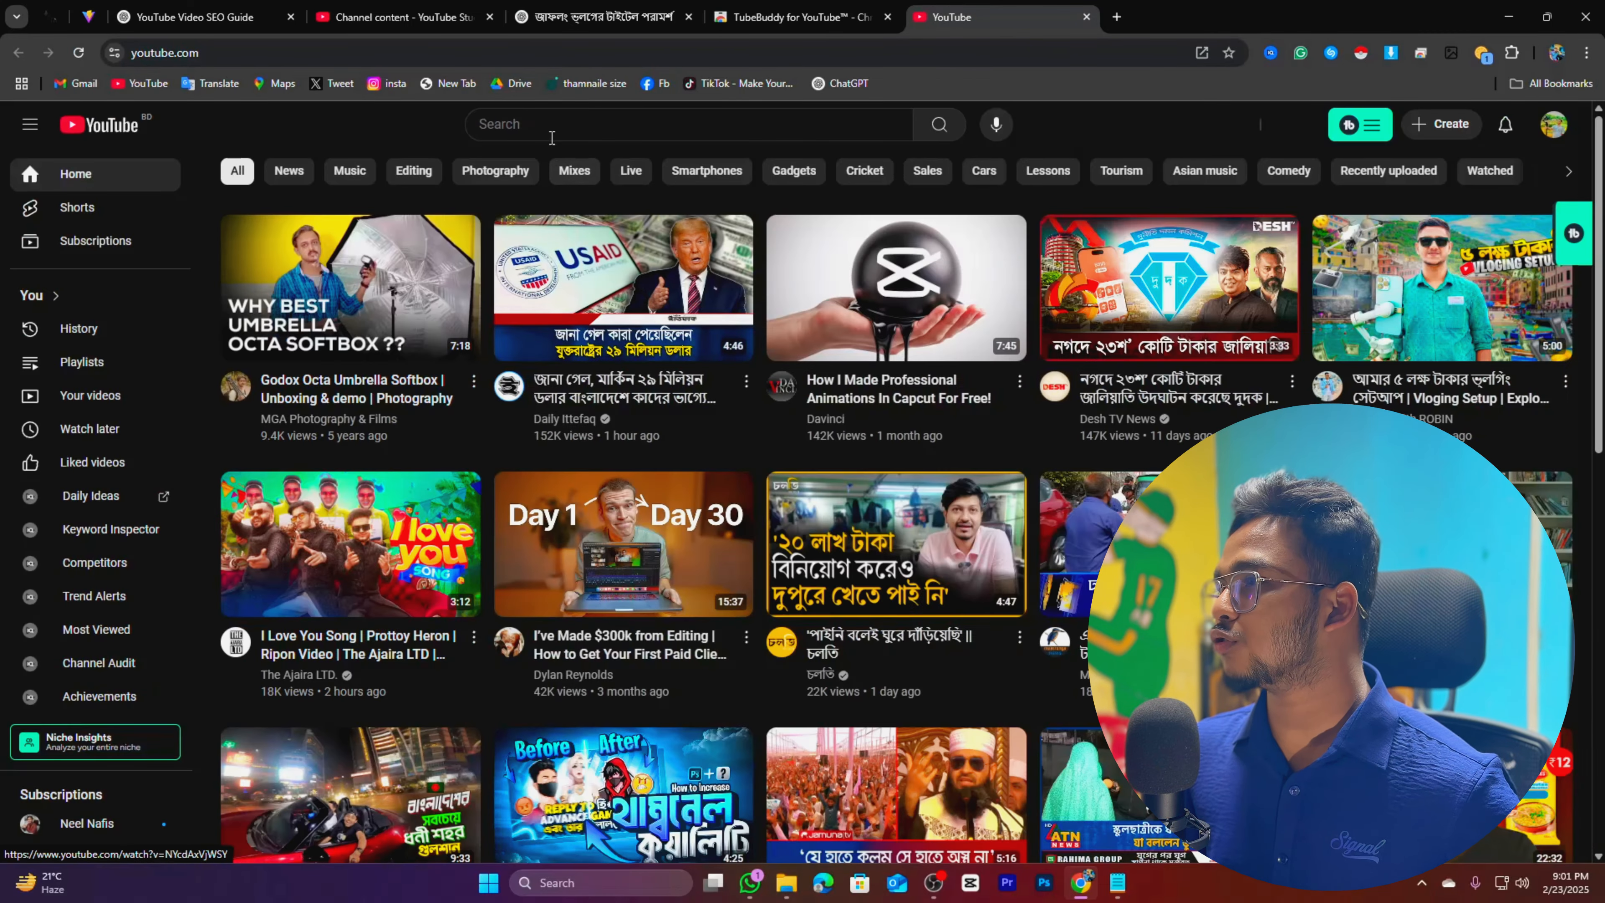
left_click(552, 122)
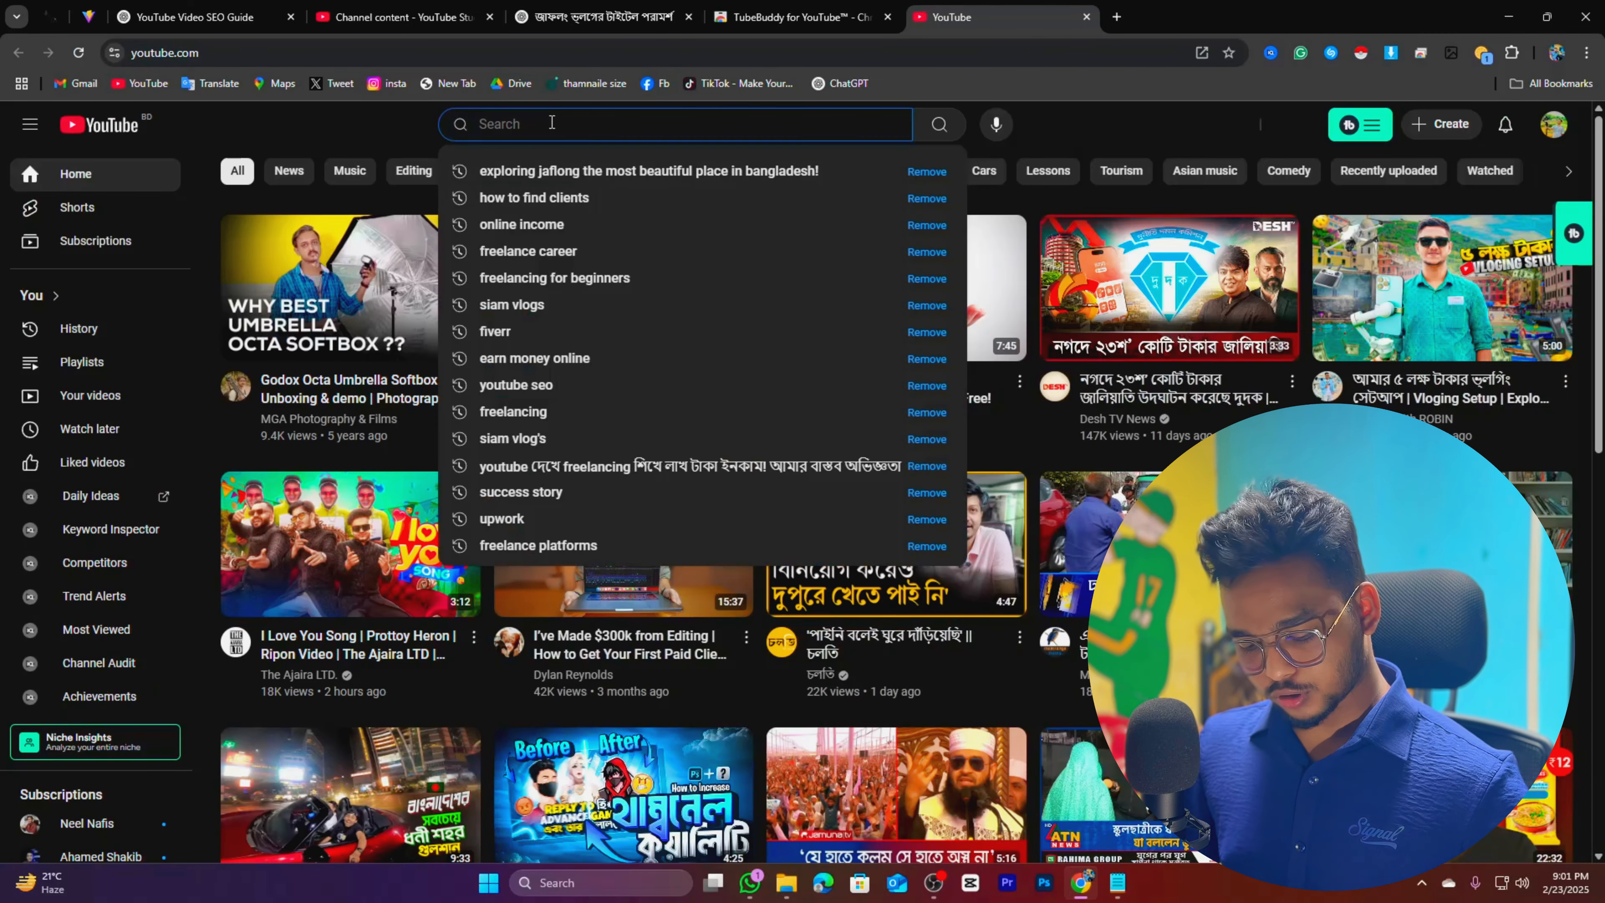
type("Jaflong")
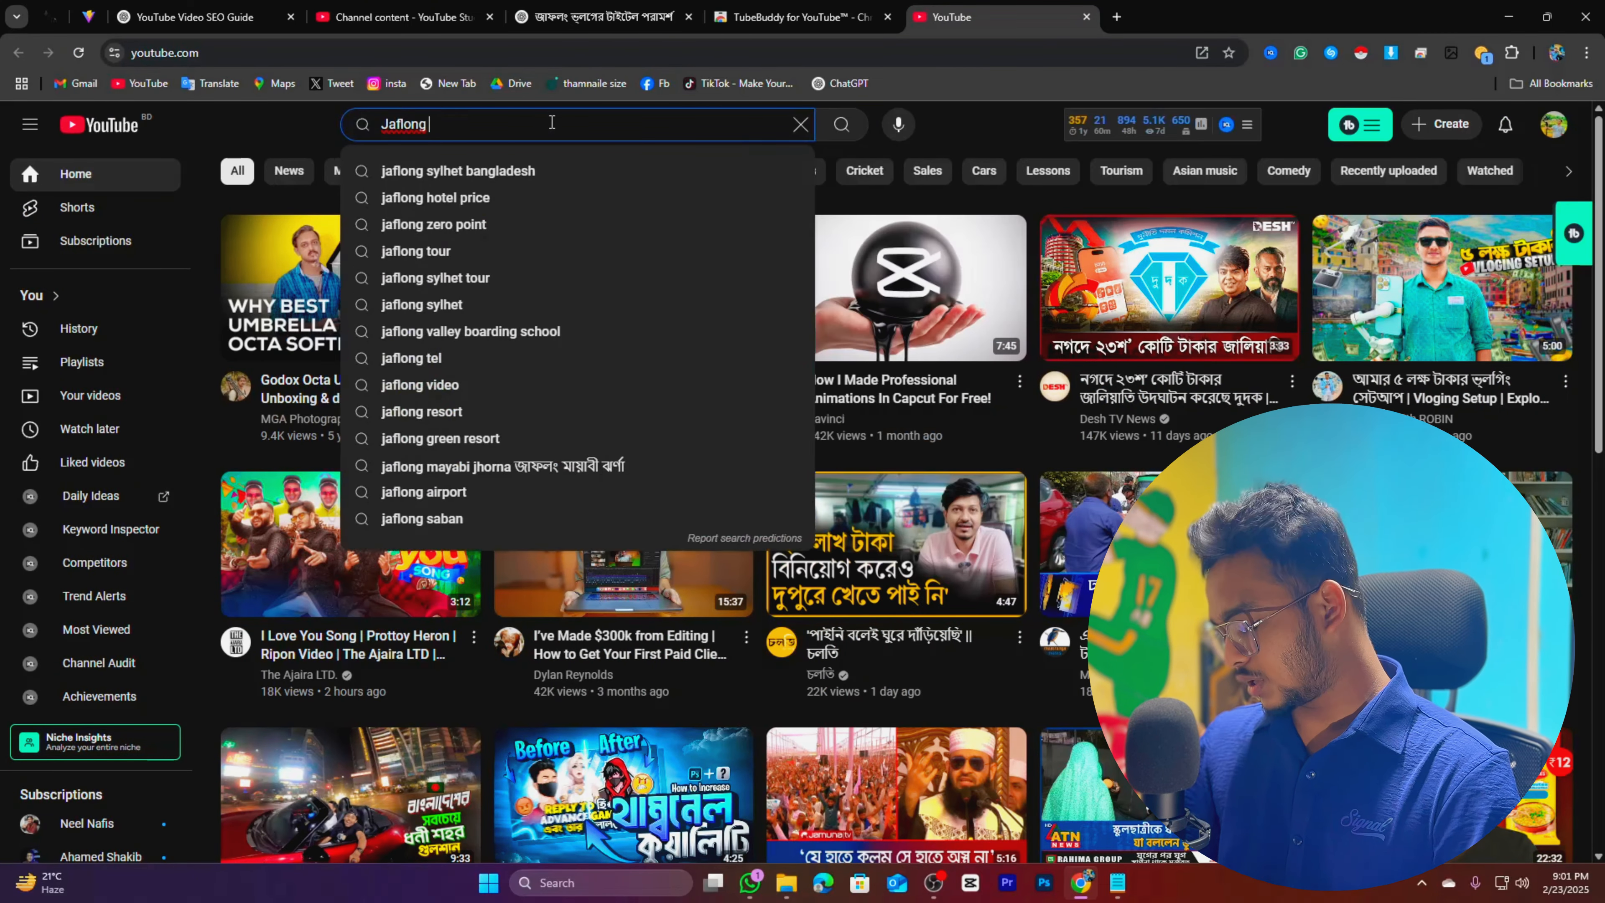
key("Return")
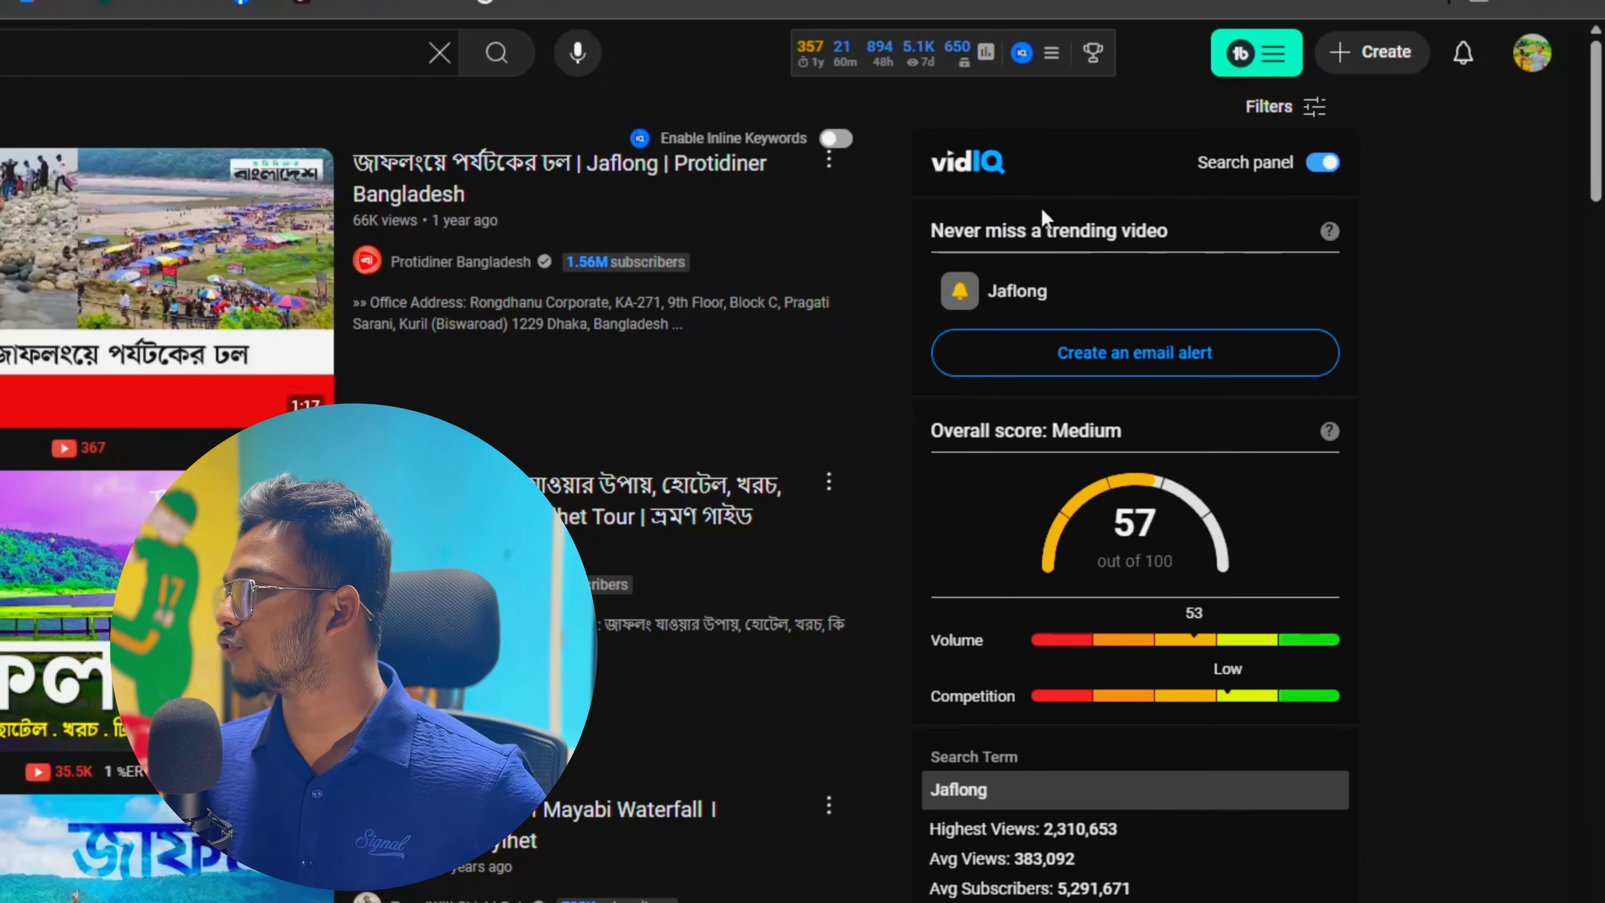
Examine vidIQ's overall score, volume, competition, top channels and top related opportunities for the search term Jaflong
scroll(1209, 234, "down", 10)
scroll(1269, 449, "up", 7)
scroll(1123, 517, "up", 8)
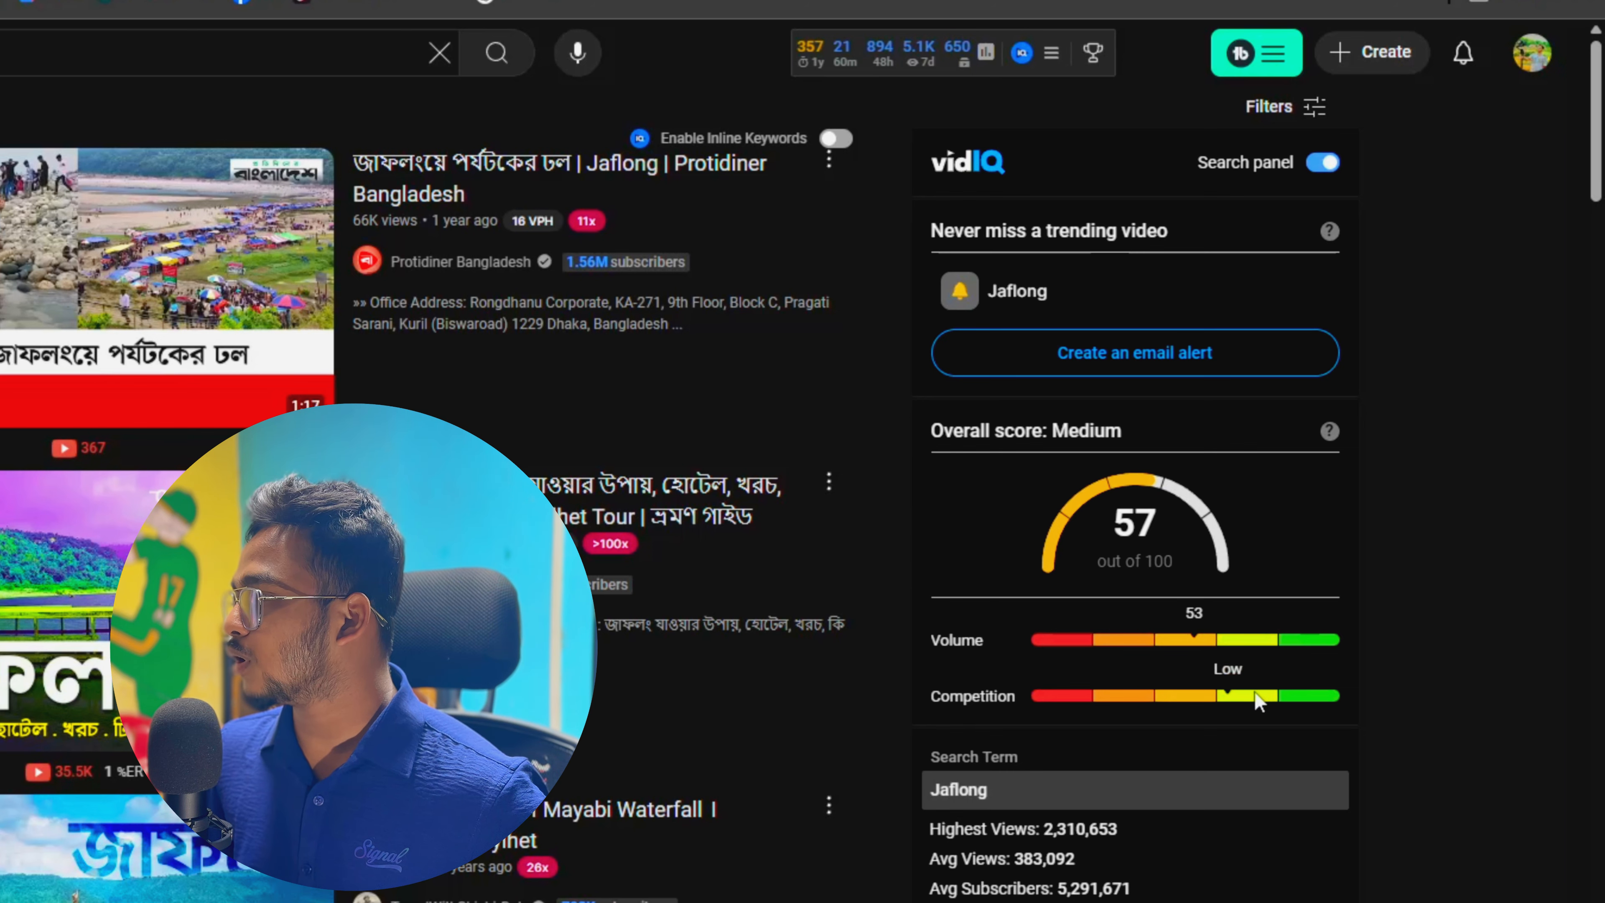
scroll(1111, 678, "down", 2)
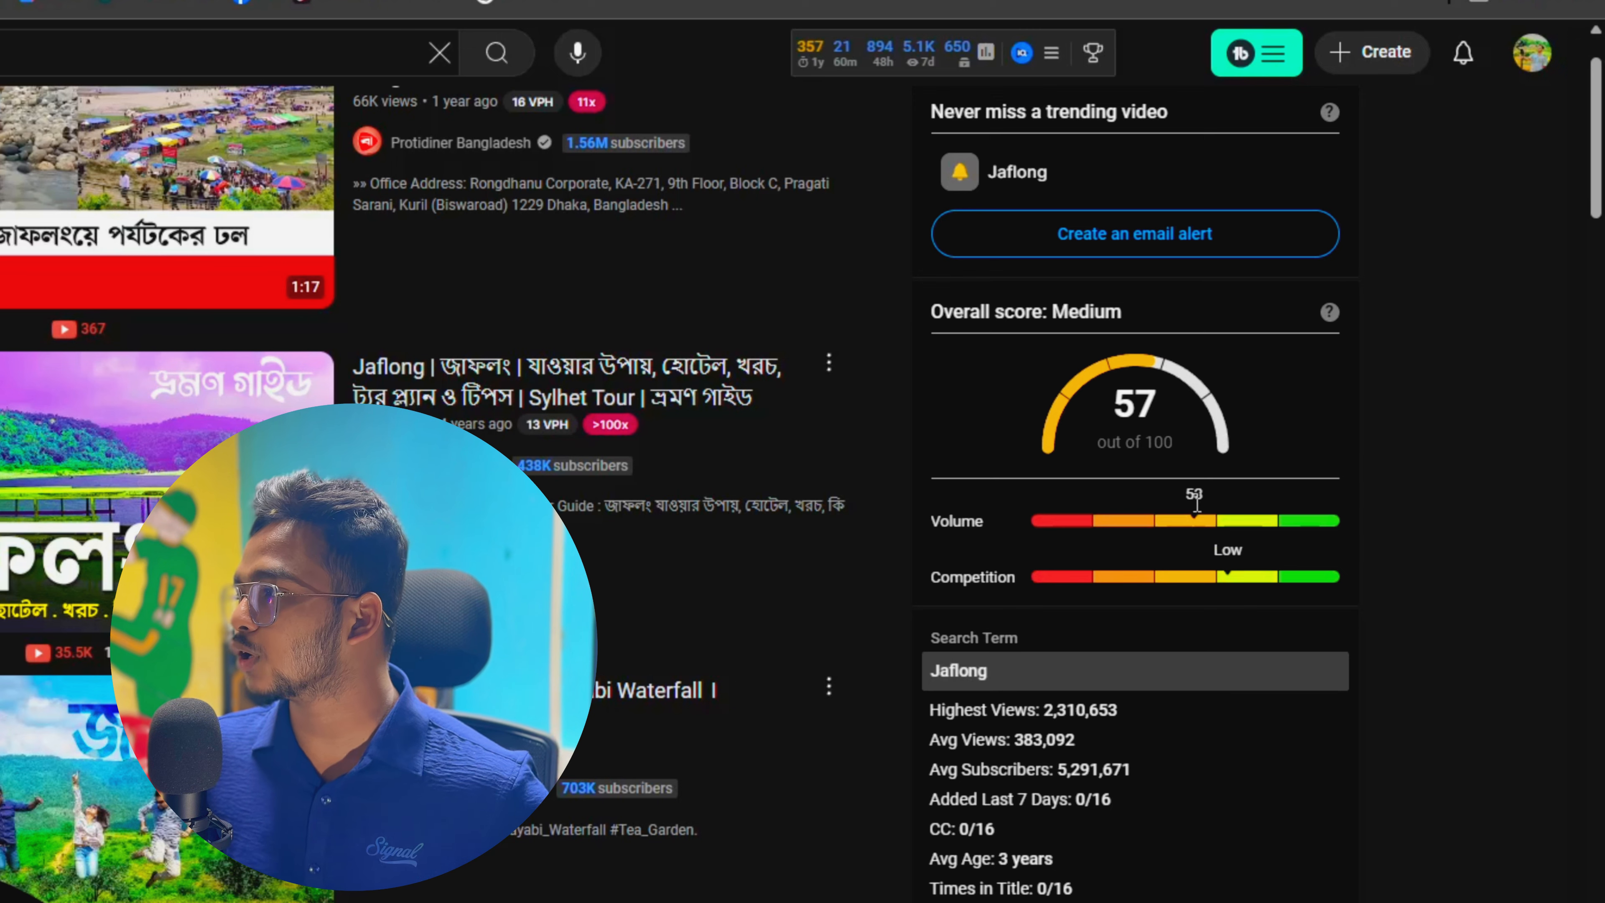
scroll(1041, 482, "down", 10)
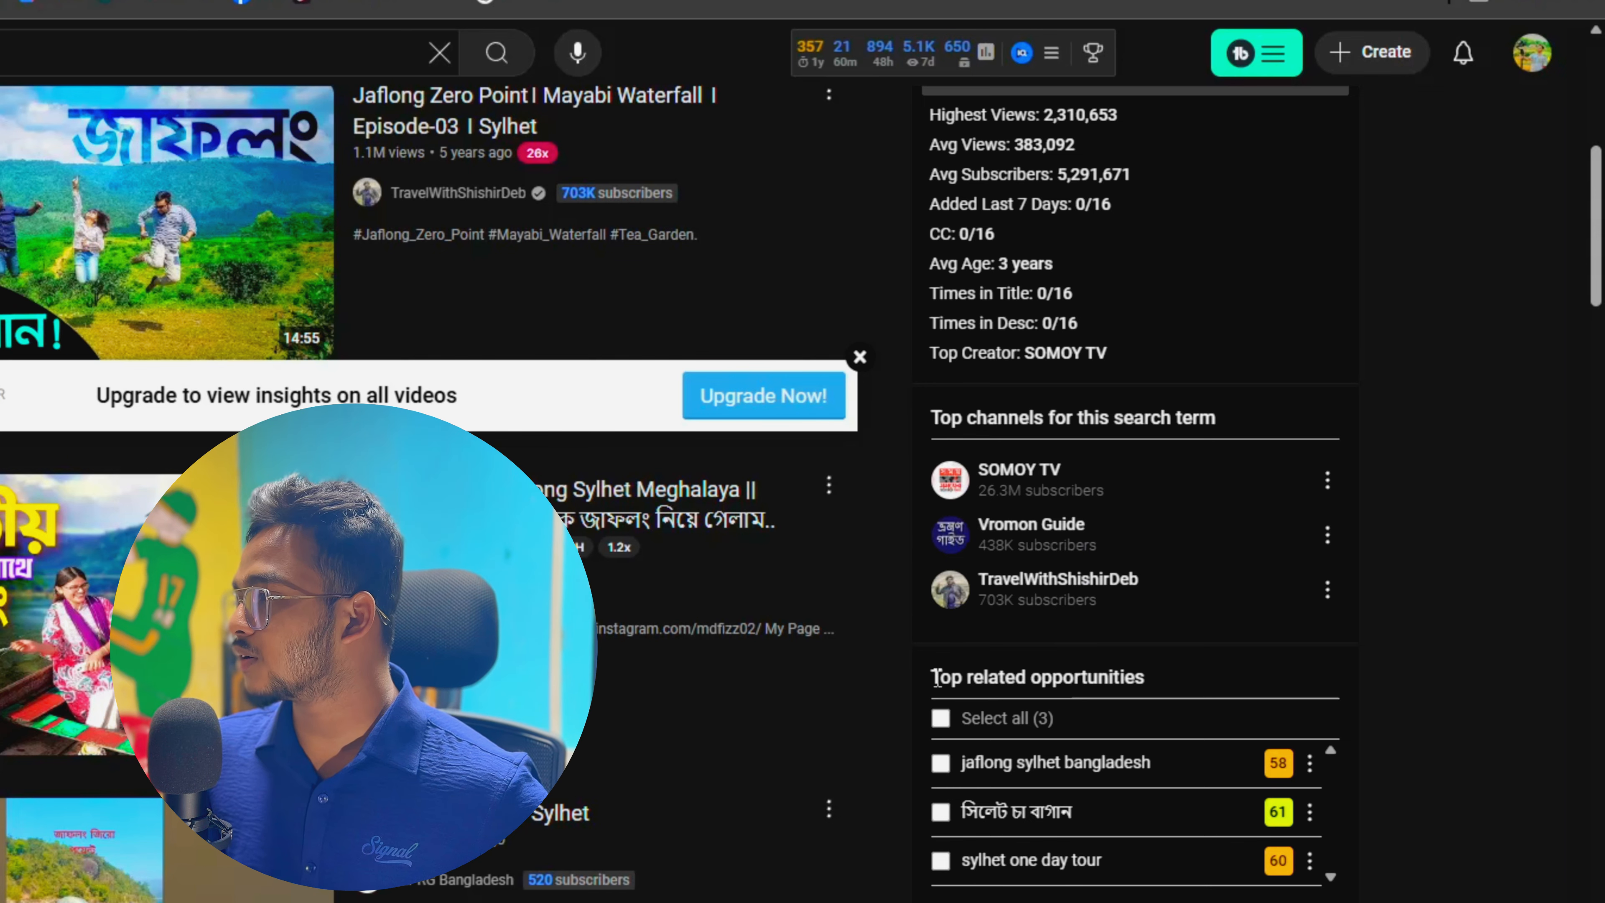
left_click_drag(933, 677, 1064, 679)
left_click(1063, 679)
left_click_drag(1169, 684, 890, 682)
left_click(1010, 684)
scroll(1008, 686, "down", 3)
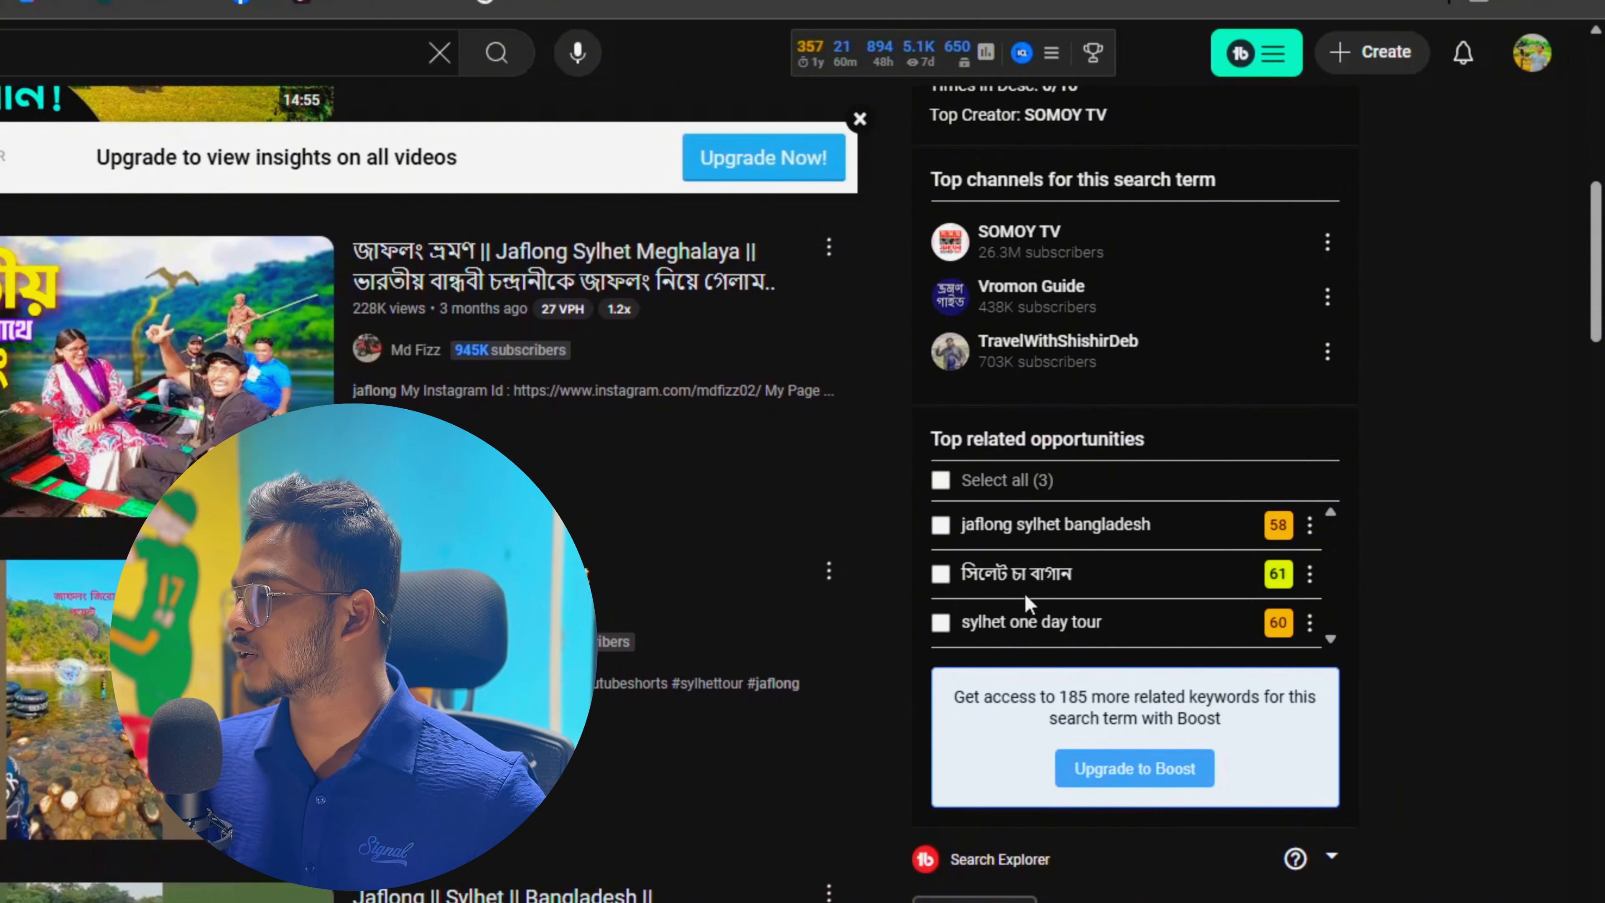
scroll(1025, 594, "down", 5)
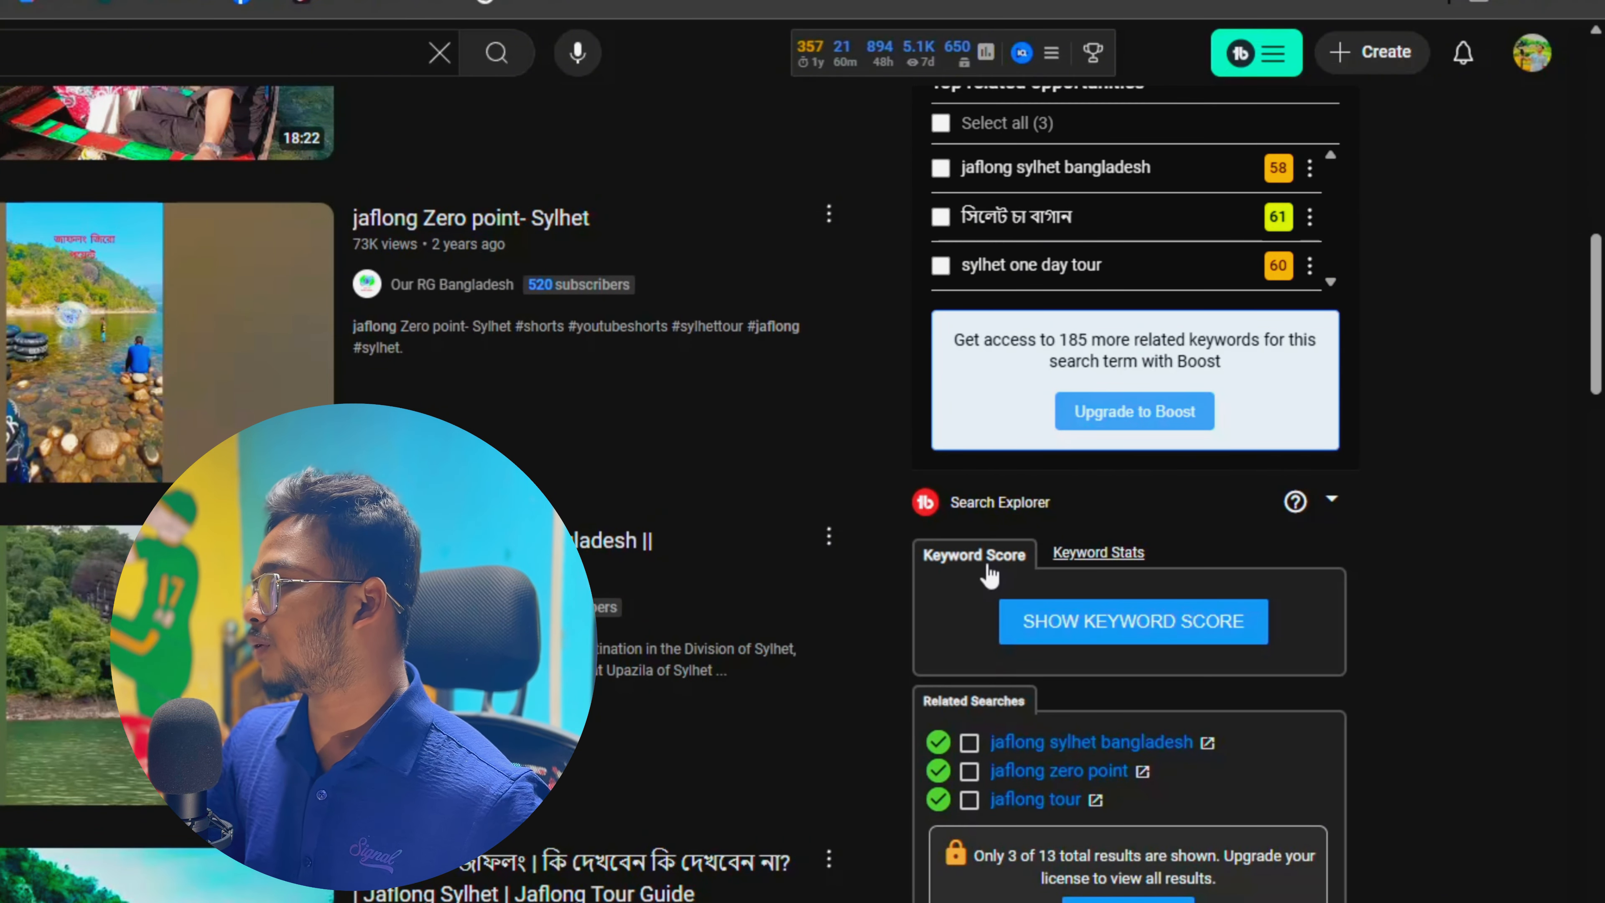
scroll(989, 572, "down", 2)
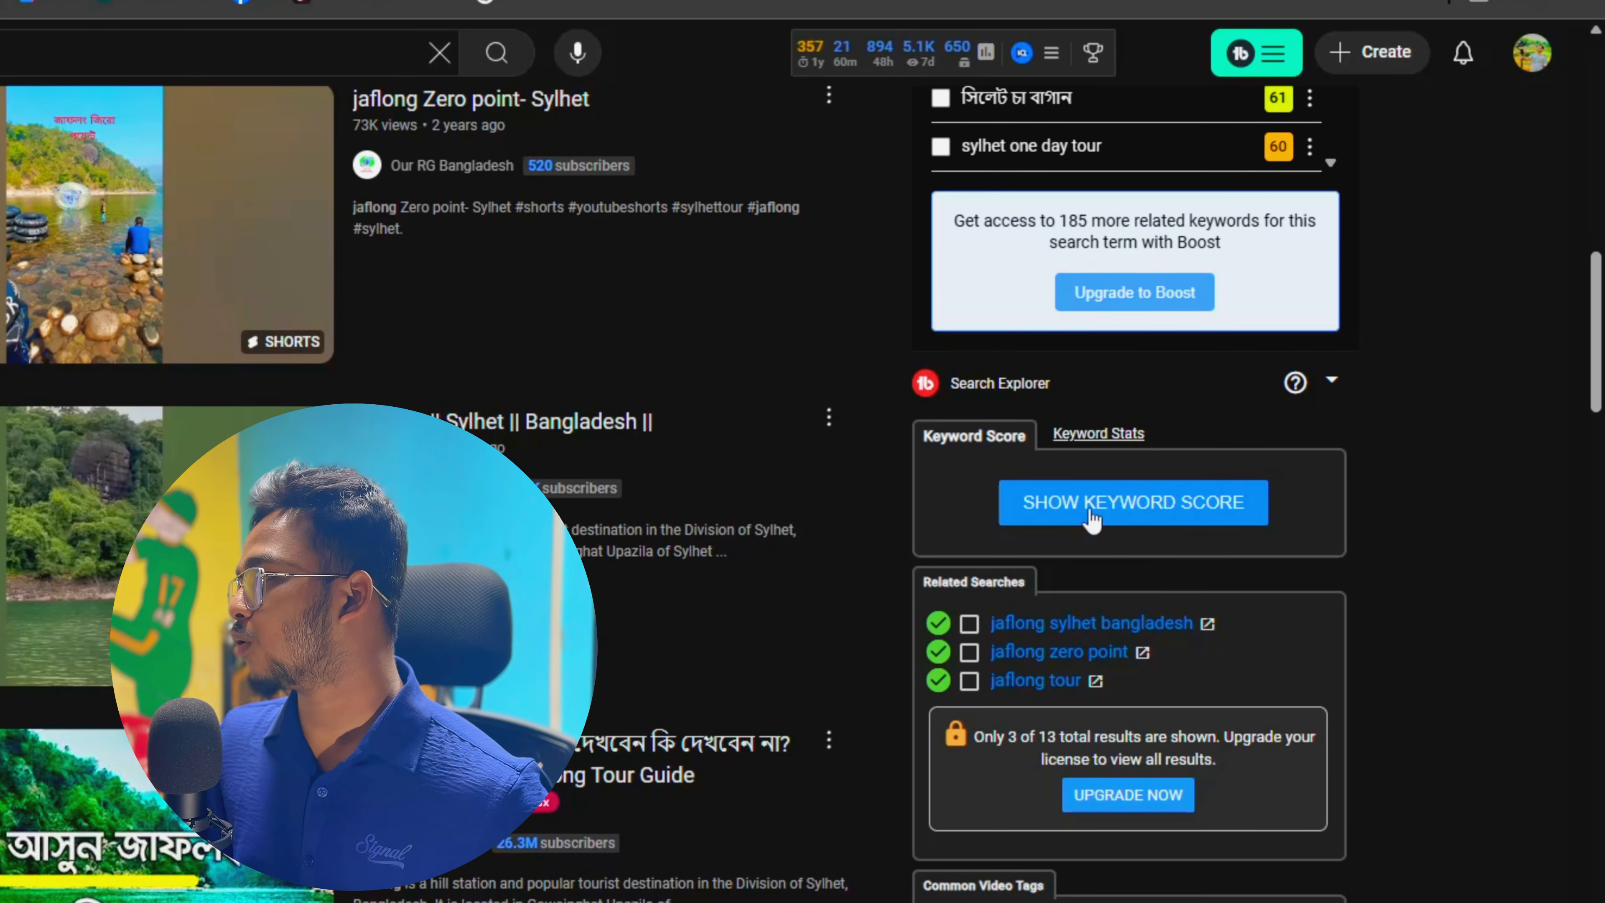
Show the Search Explorer keyword score for Jaflong and review its search volume, competition, related searches and common video tags
left_click(1083, 511)
scroll(1230, 590, "down", 4)
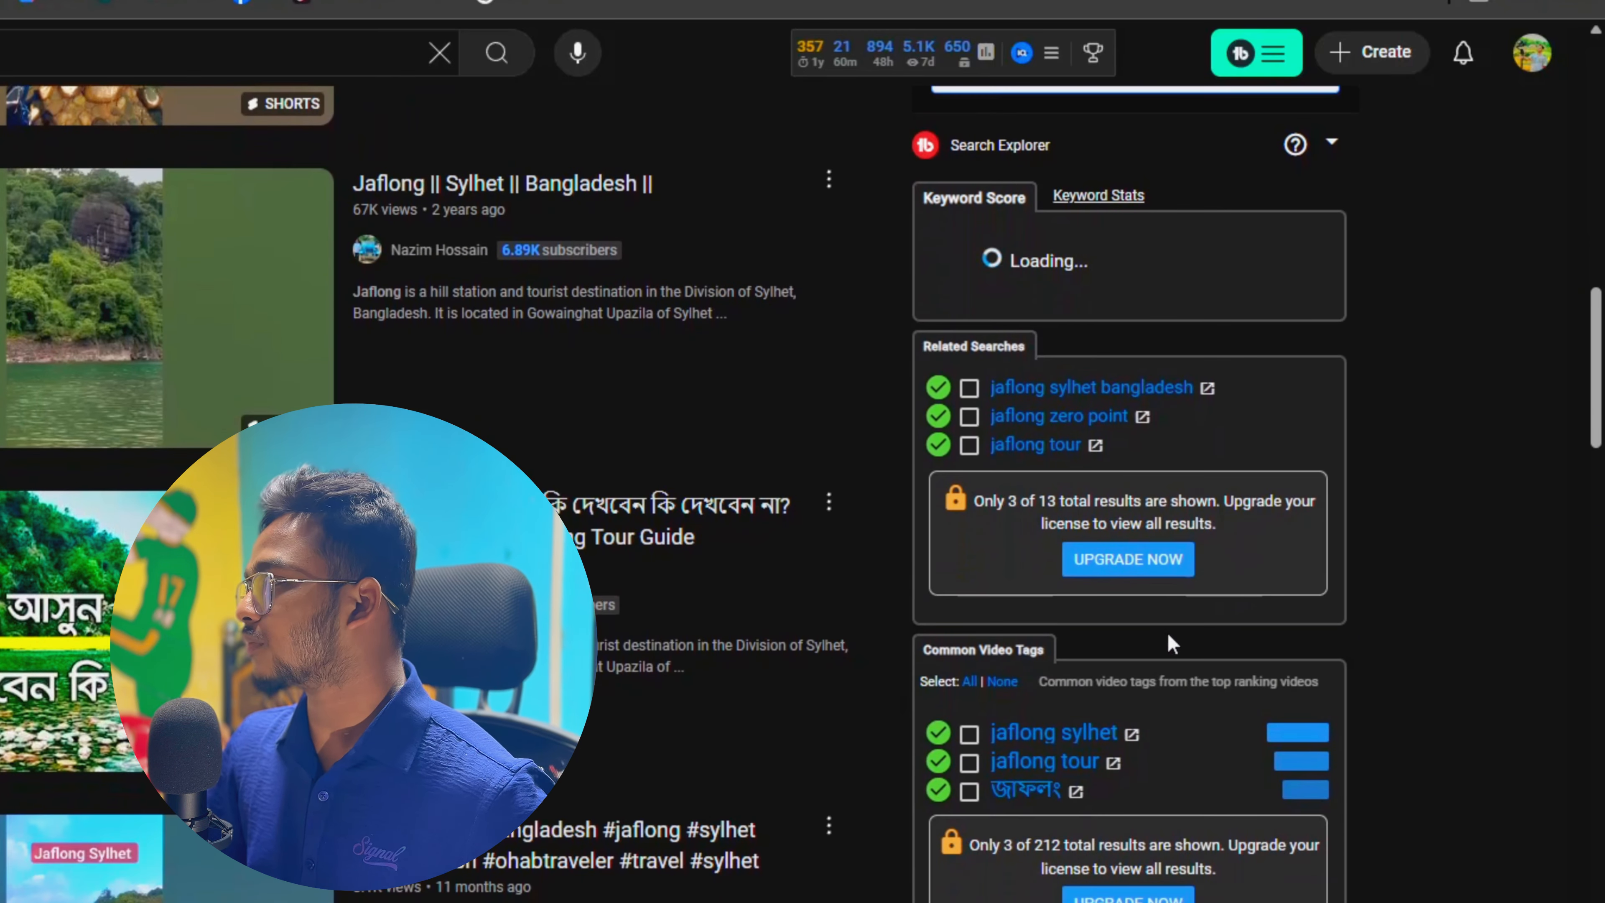
scroll(1168, 638, "up", 4)
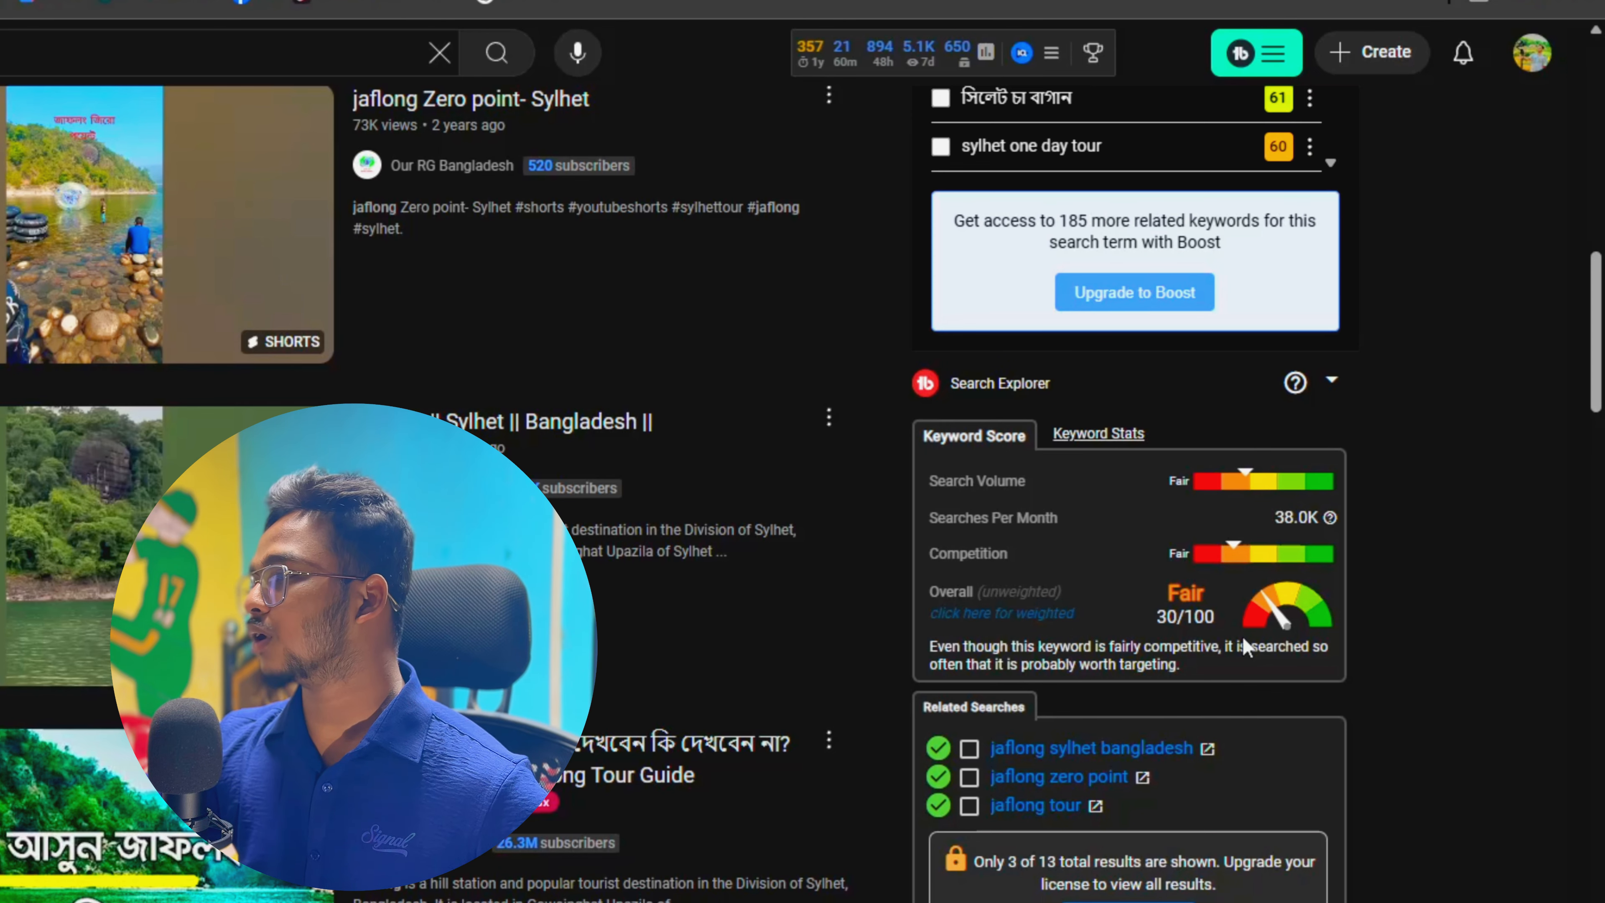
scroll(897, 596, "up", 7)
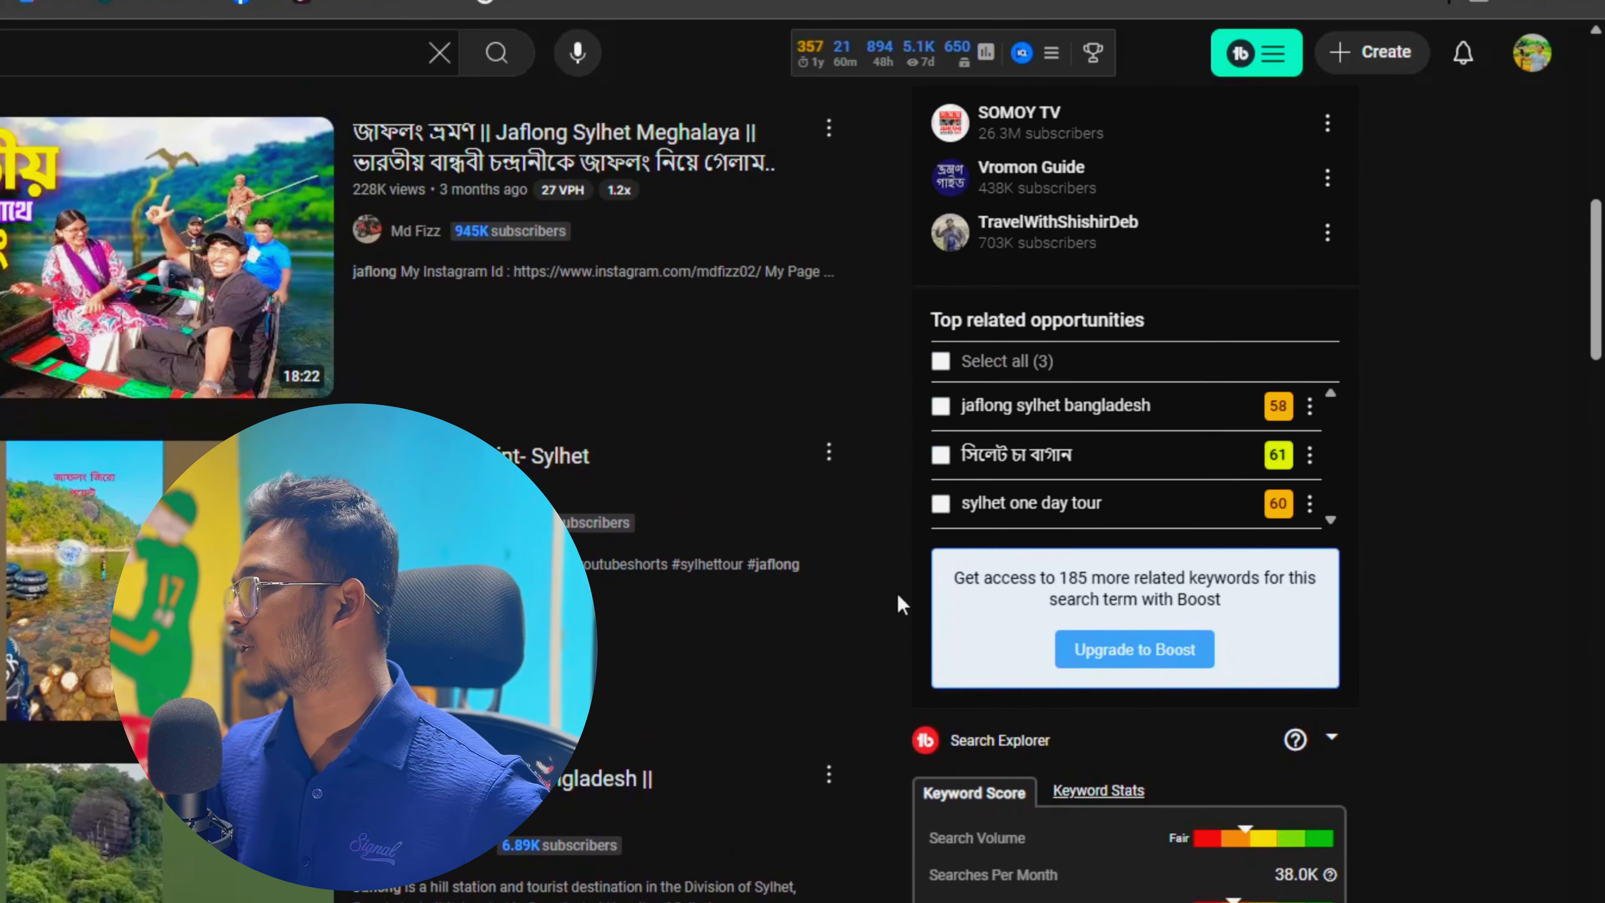
scroll(1268, 796, "down", 12)
scroll(1213, 773, "up", 5)
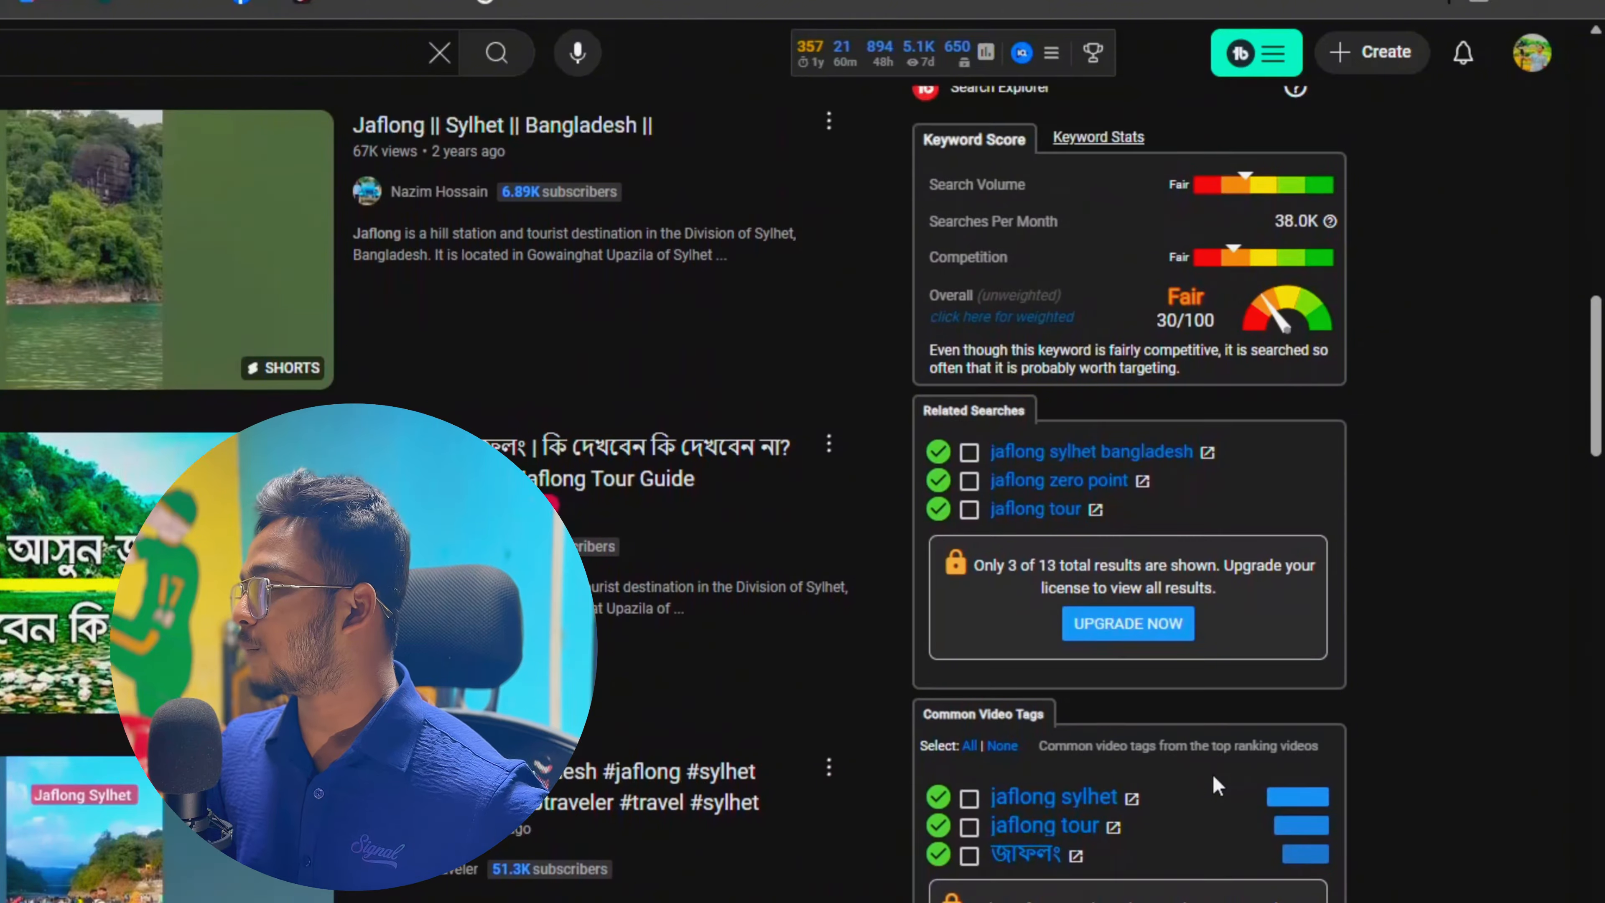
scroll(1079, 750, "up", 9)
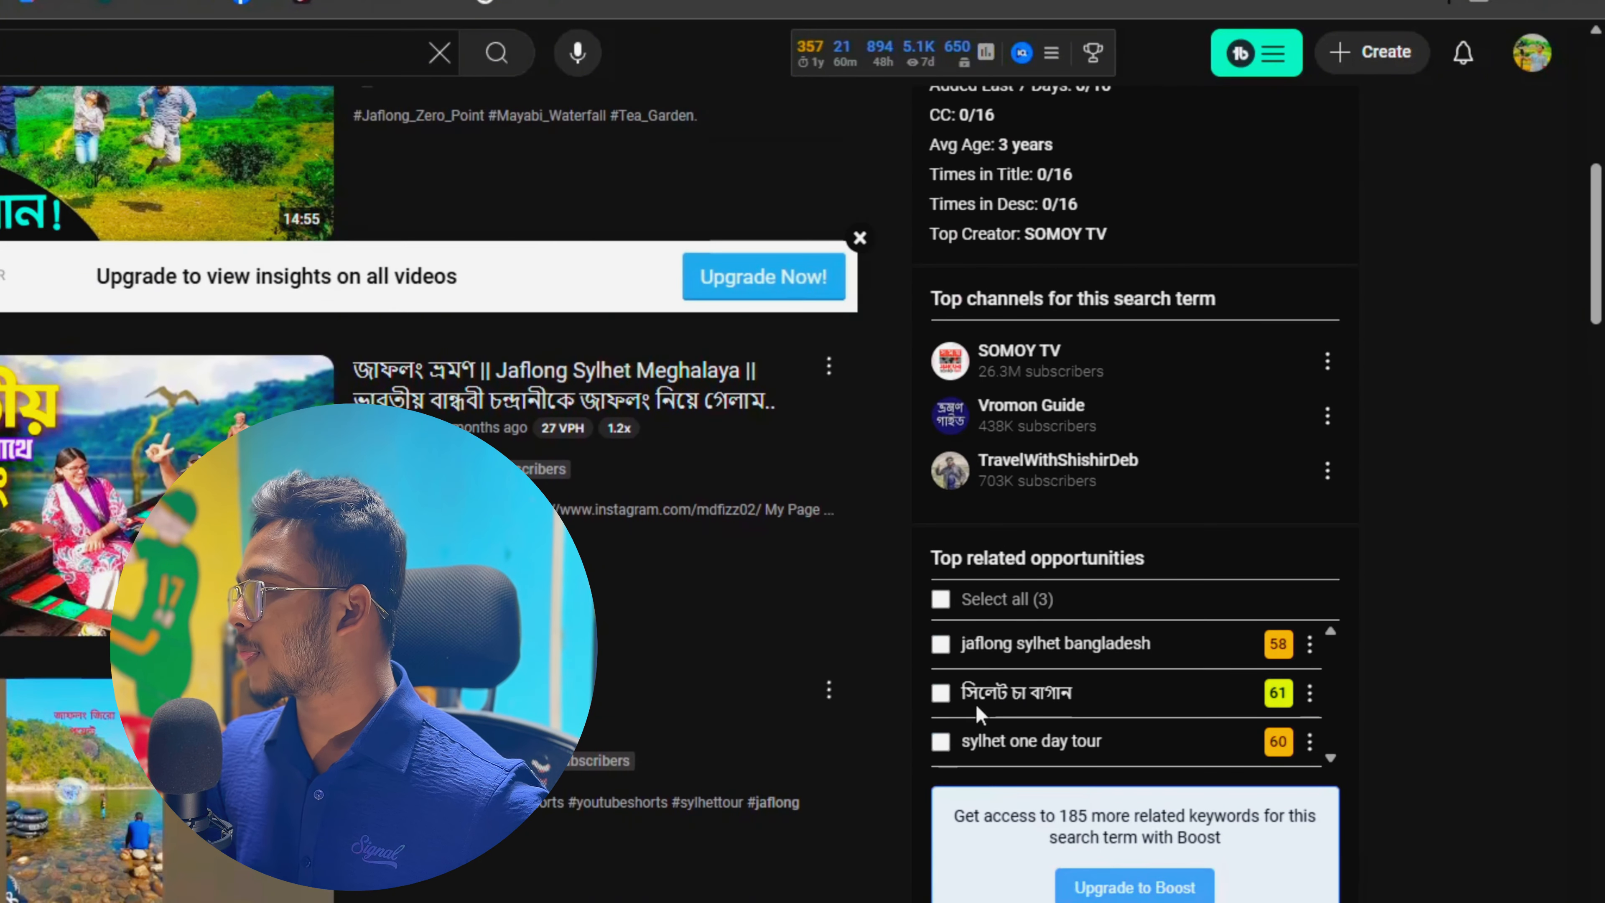
Select "jaflong sylhet bangladesh" among the top related opportunities, and tick and clear "সিলেট চা বাগান"
left_click(941, 644)
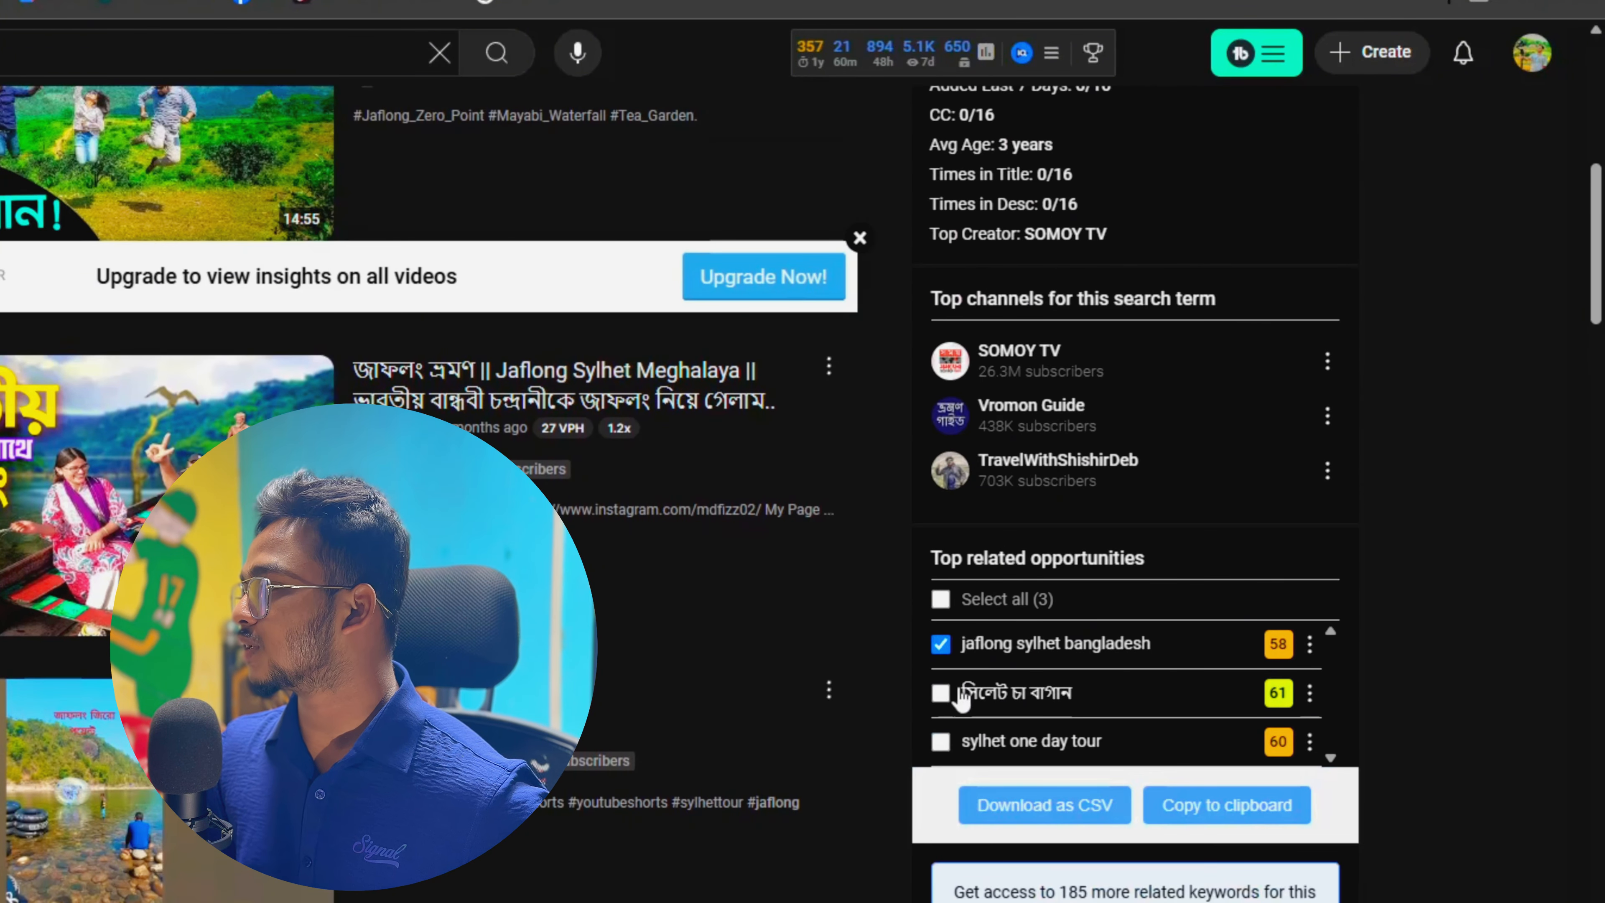
left_click(941, 692)
scroll(995, 690, "down", 2)
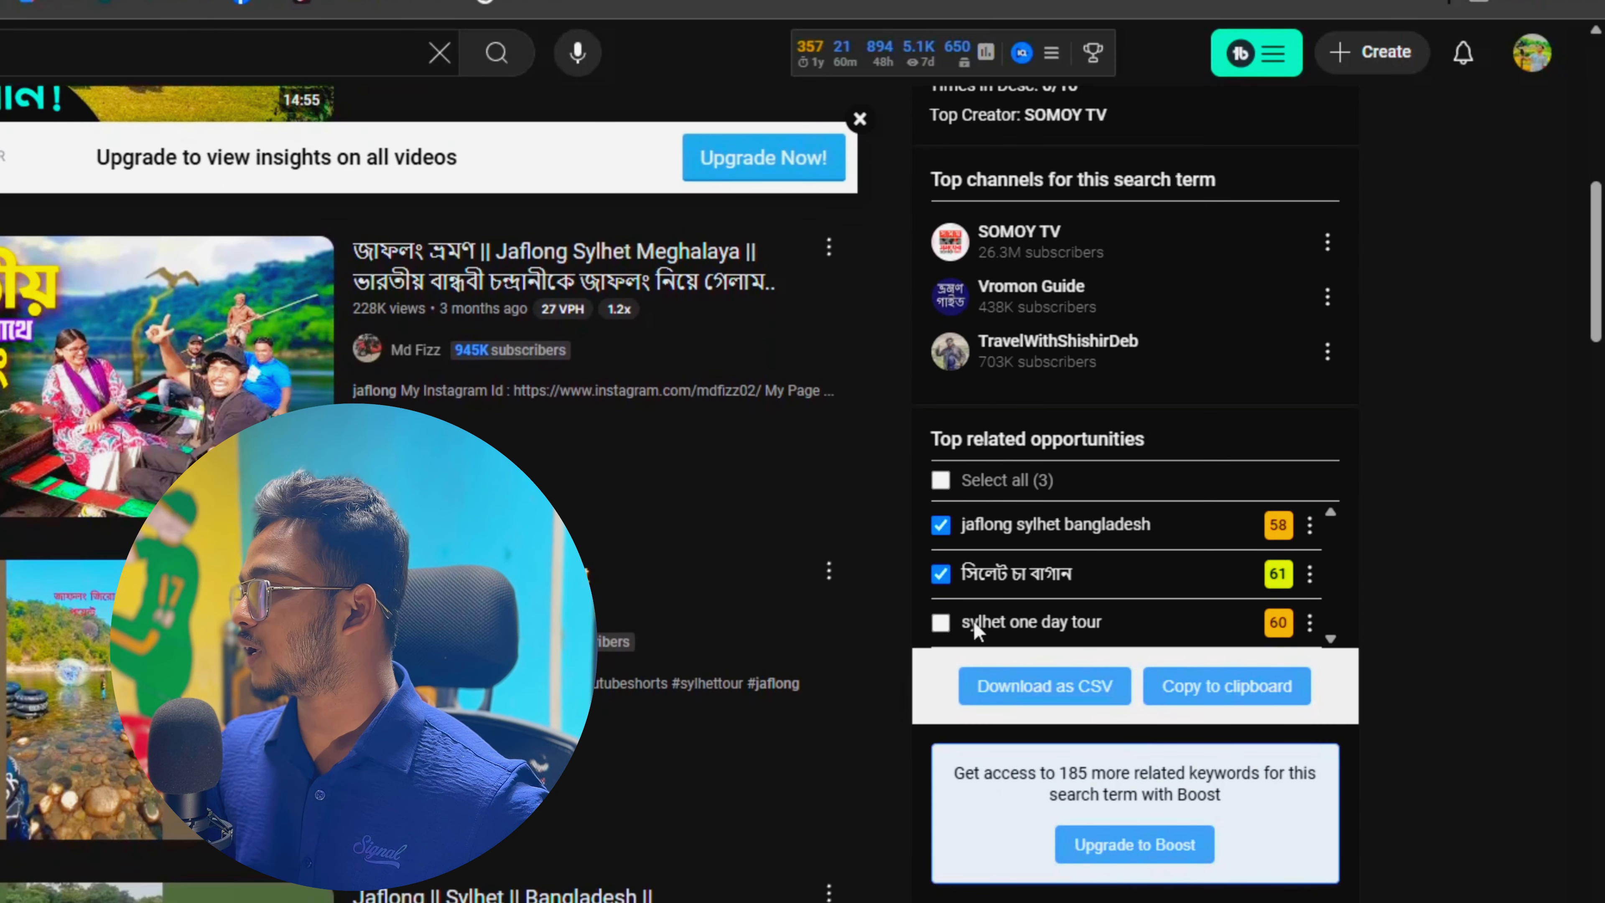
left_click(943, 579)
scroll(946, 585, "down", 4)
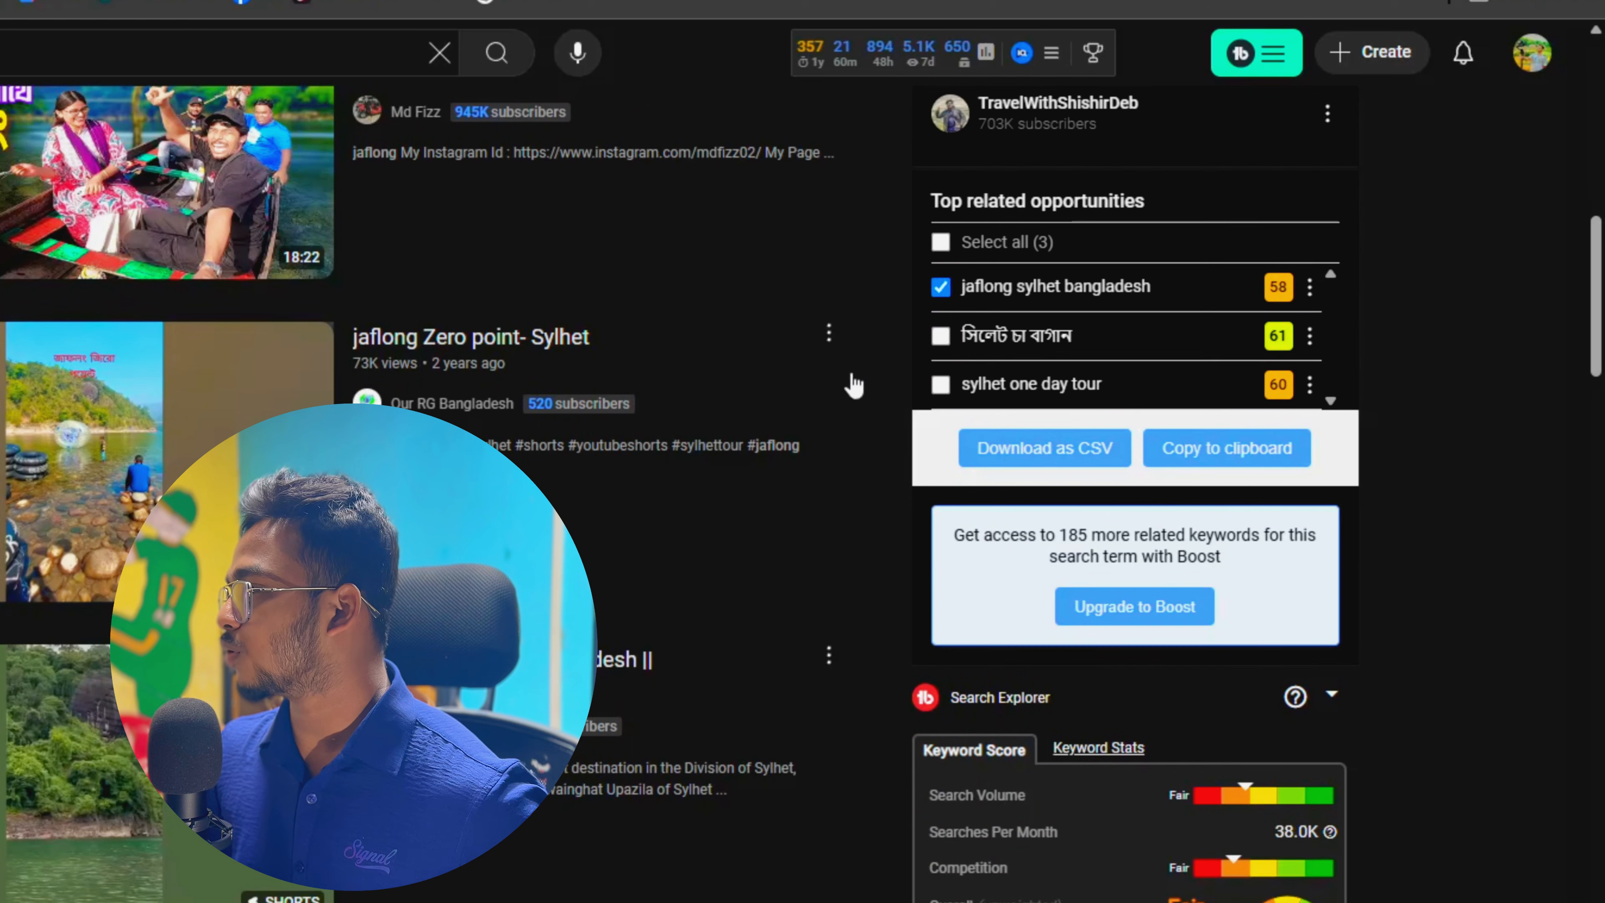
Select all three visible related searches and all three common video tags in Search Explorer, and copy the selected tags to the clipboard
scroll(1028, 537, "down", 8)
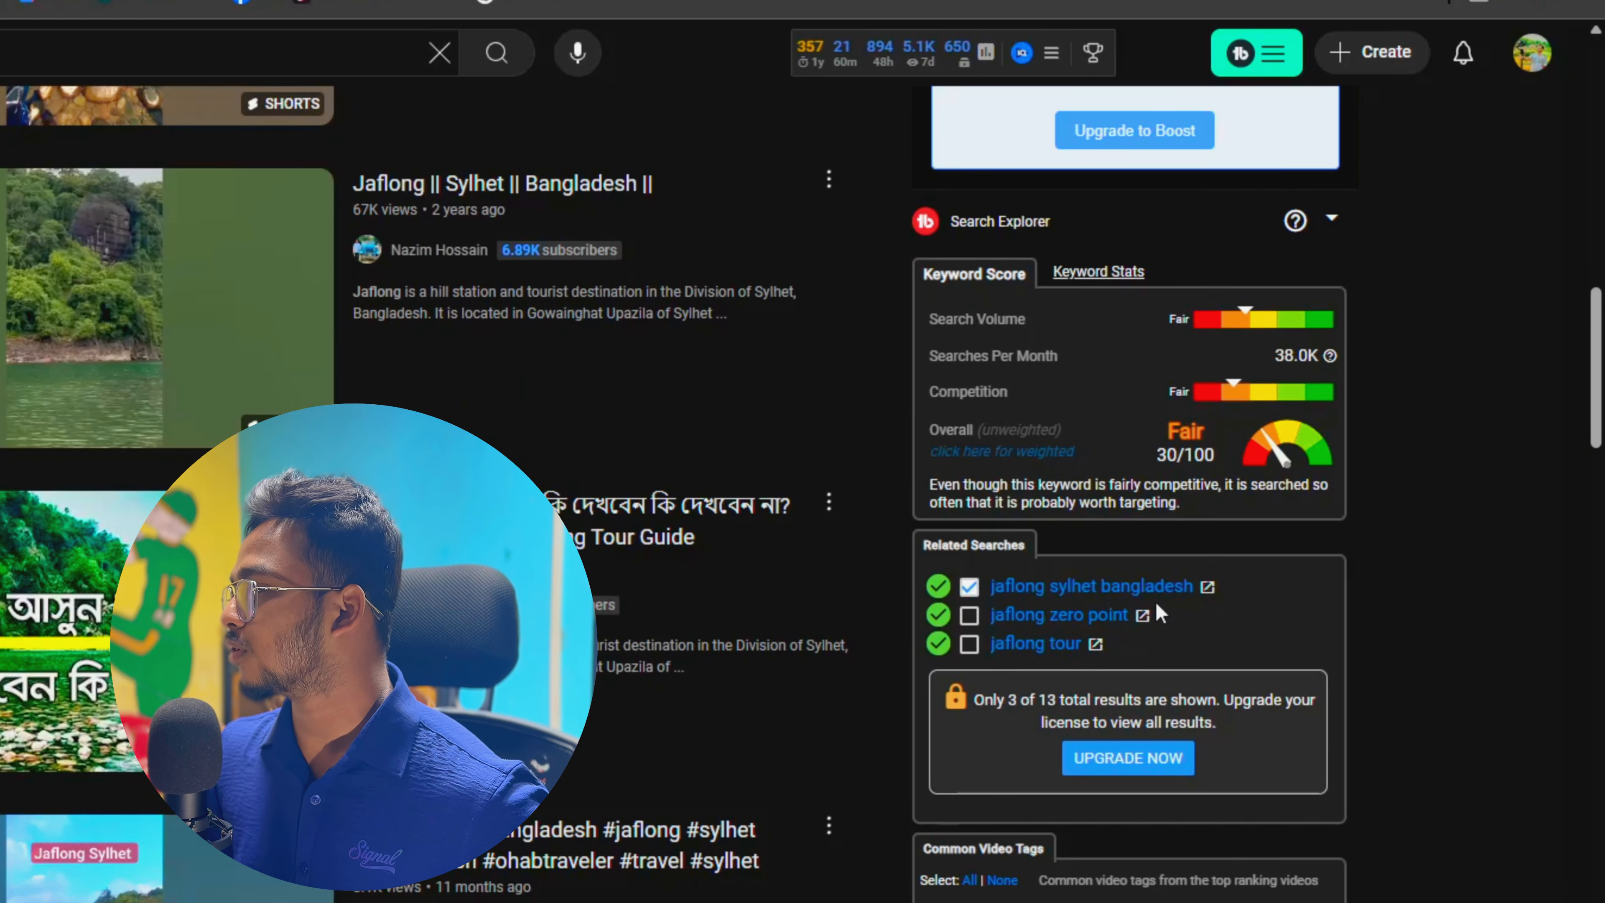
left_click(977, 622)
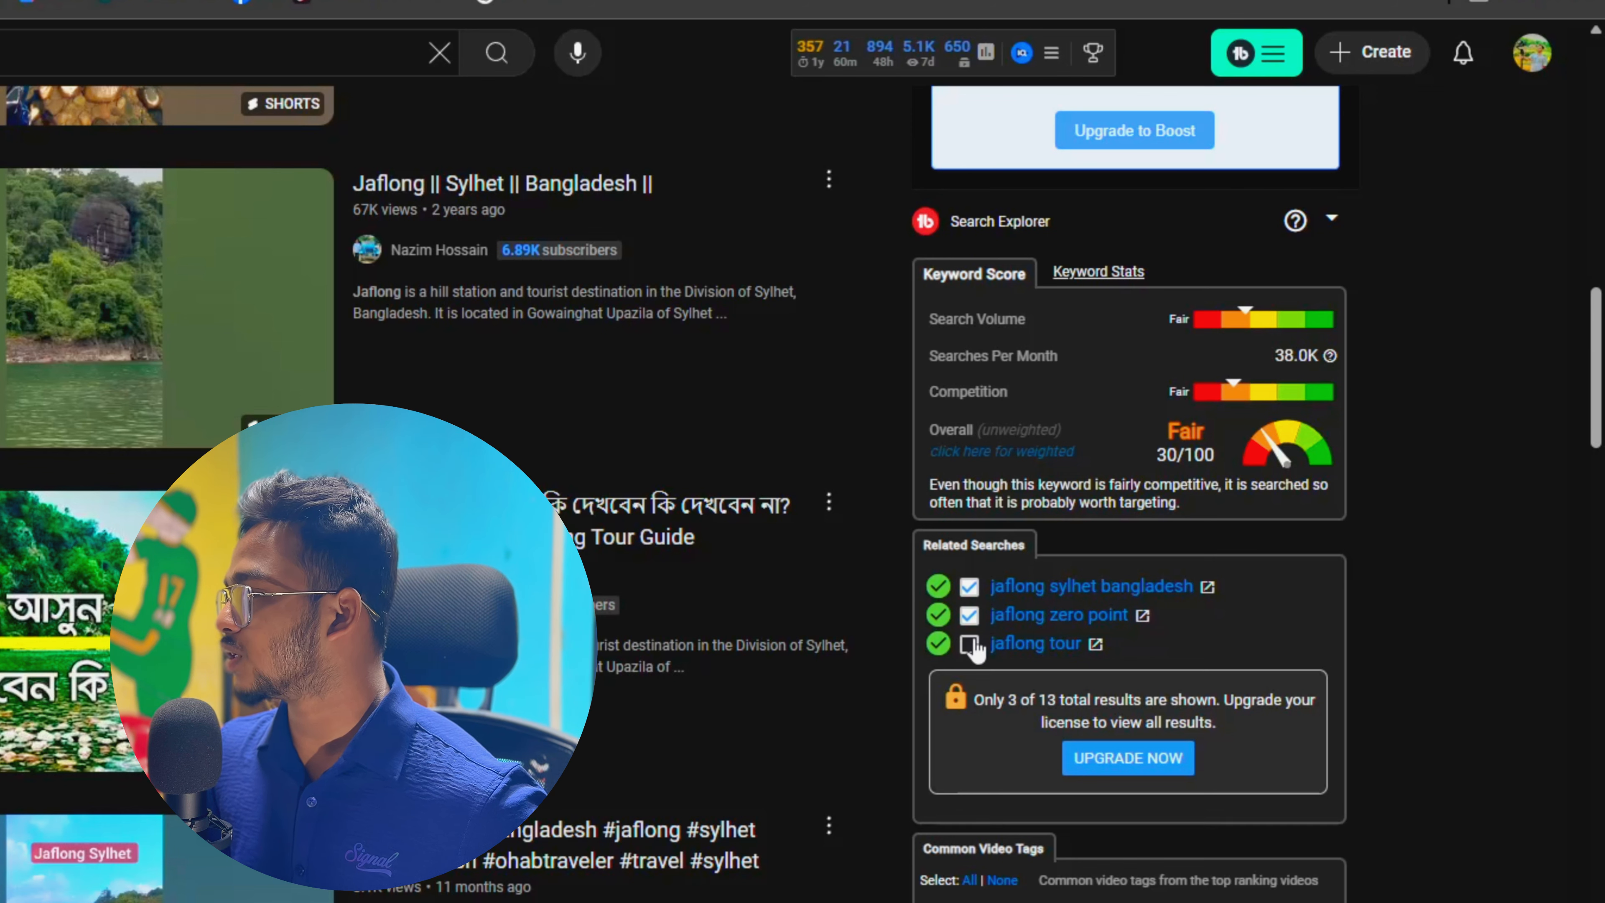
left_click(970, 644)
scroll(973, 651, "down", 3)
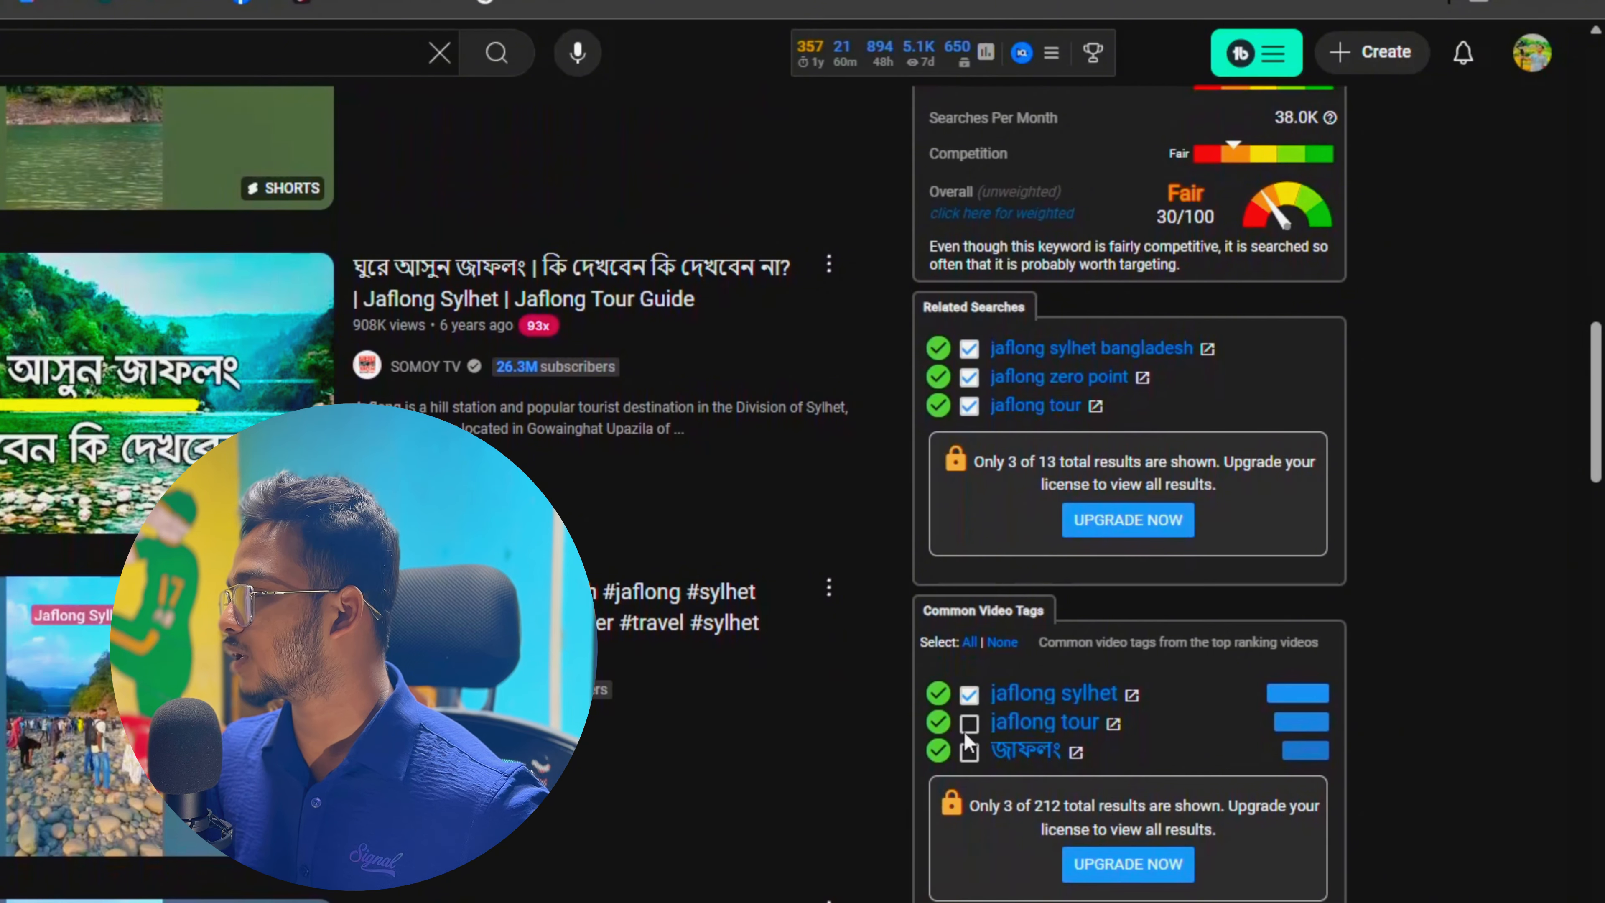
scroll(1140, 764, "down", 3)
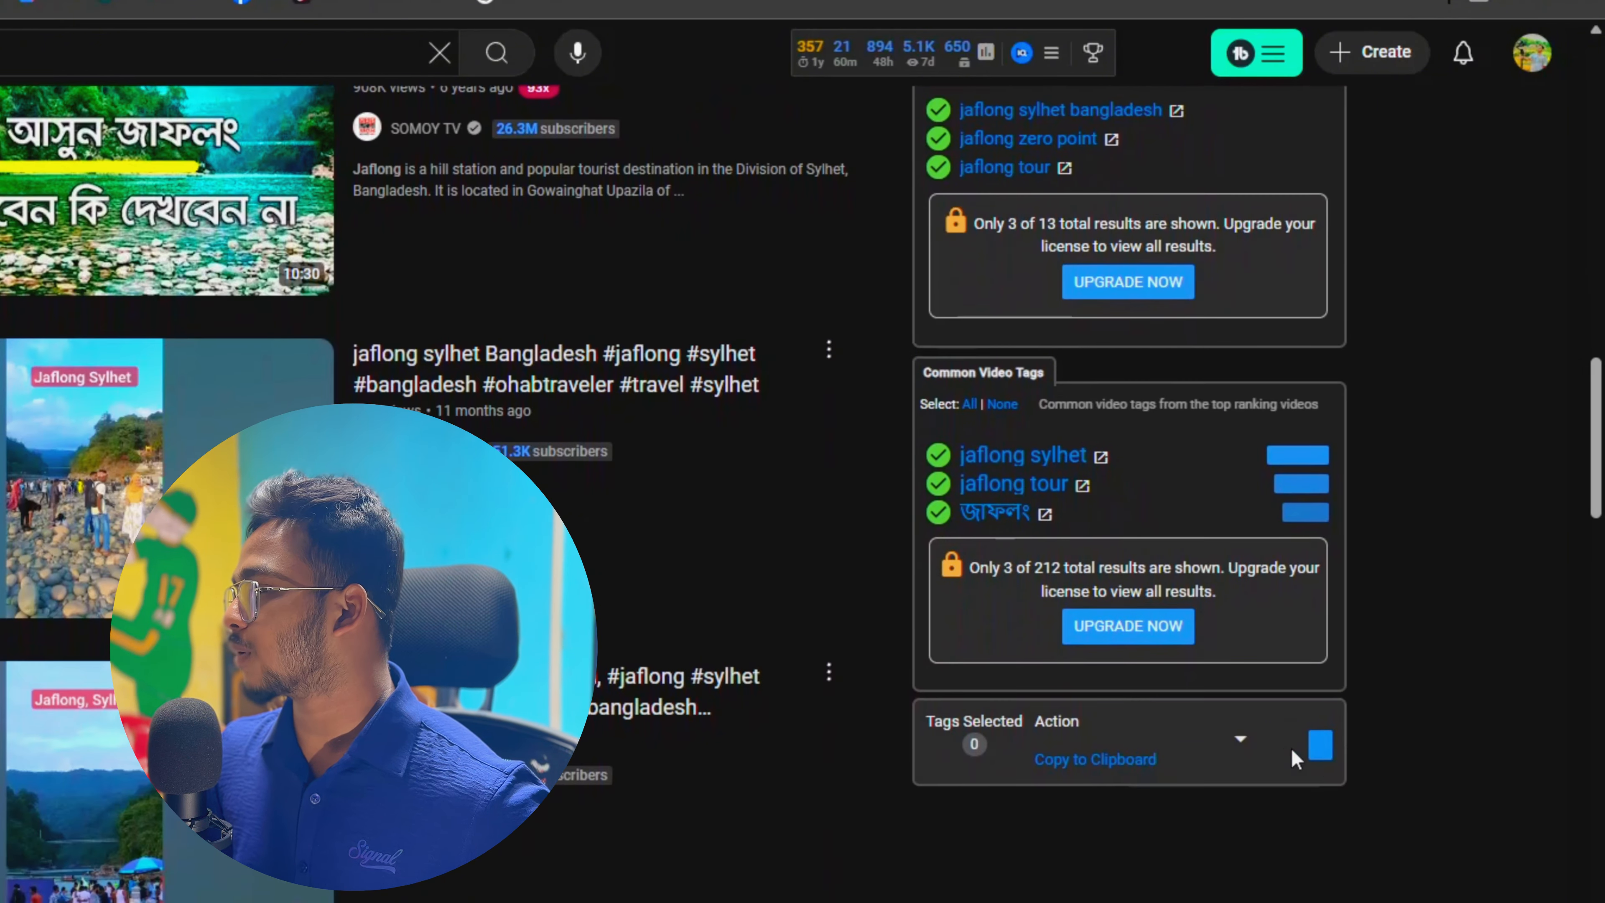
scroll(1292, 758, "up", 10)
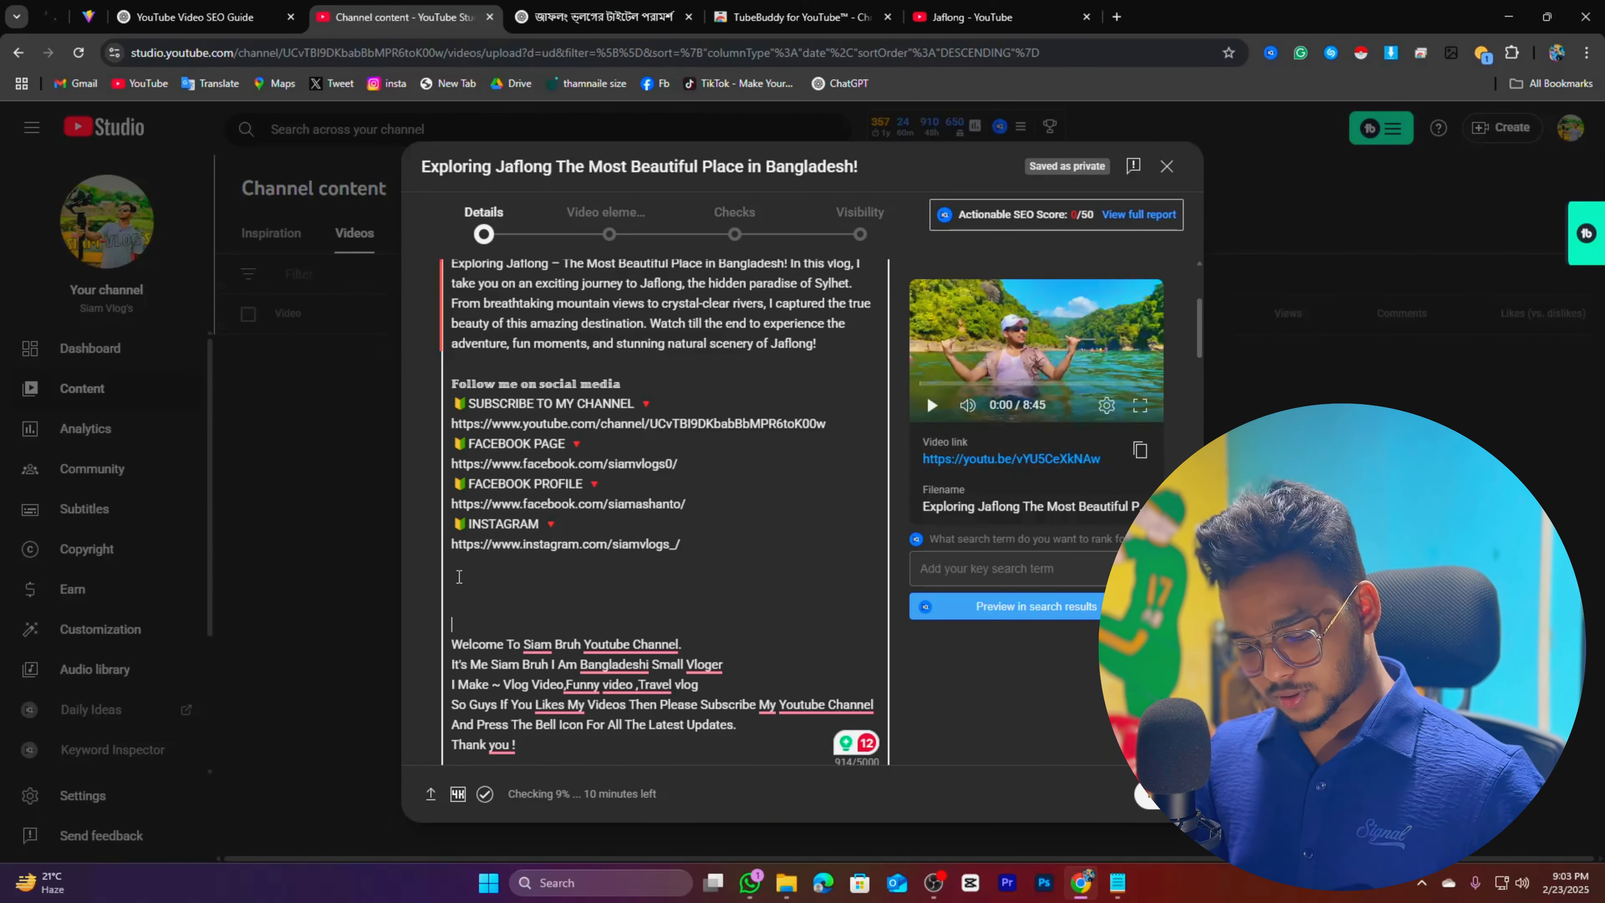
Ask ChatGPT to turn the copied Jaflong keywords into hashtags, pasting them followed by "give me this text with hashatg"
left_click(468, 603)
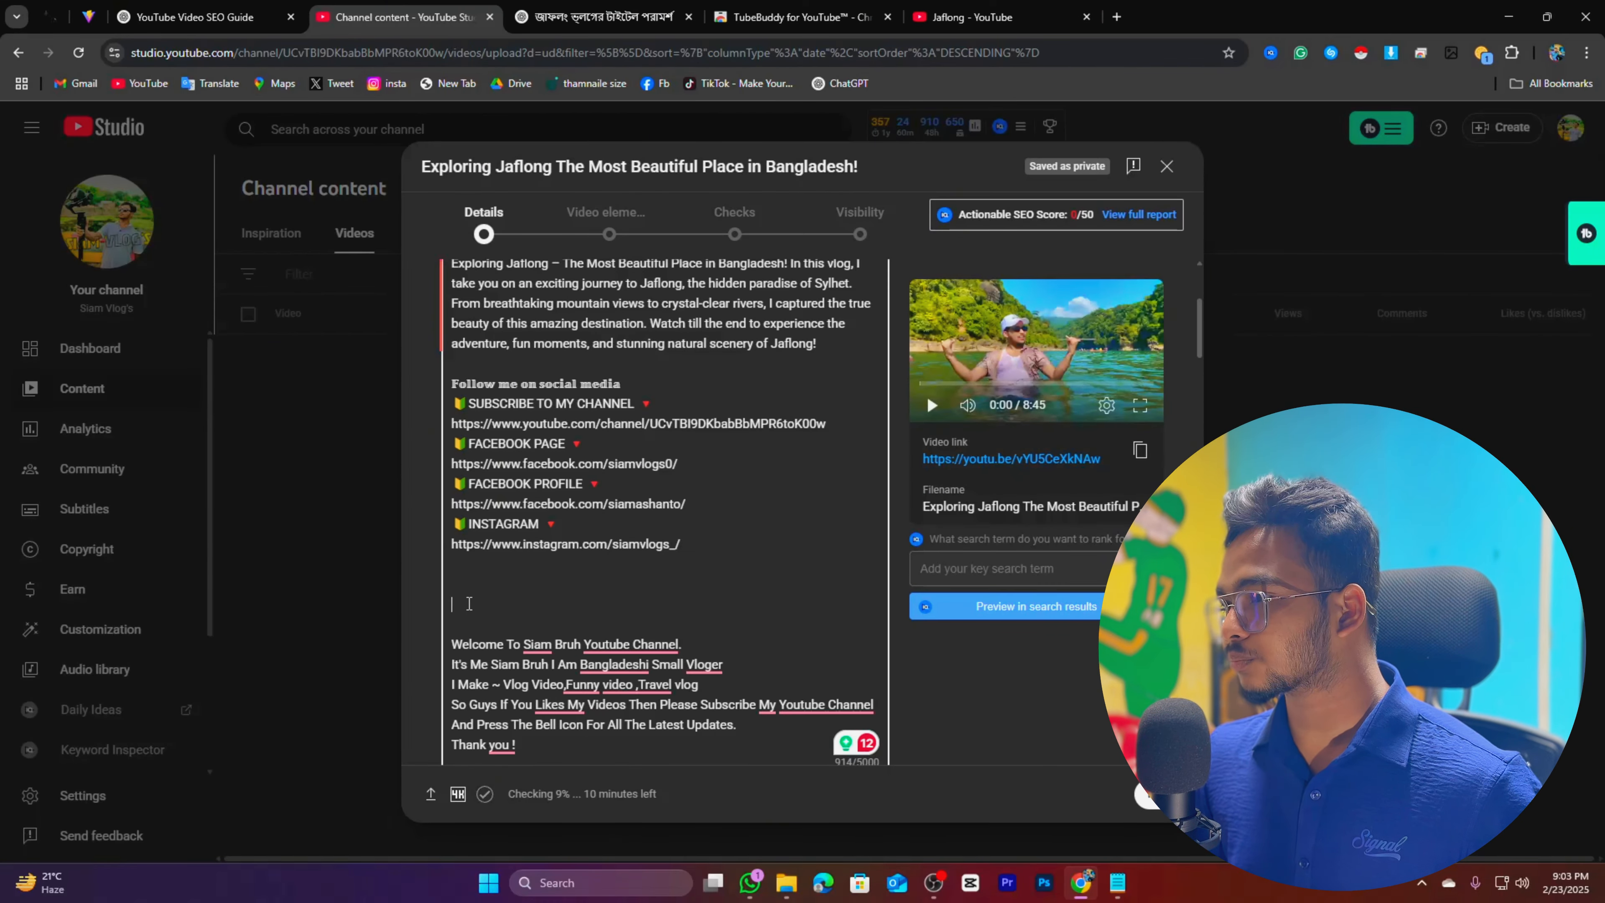
left_click(782, 752)
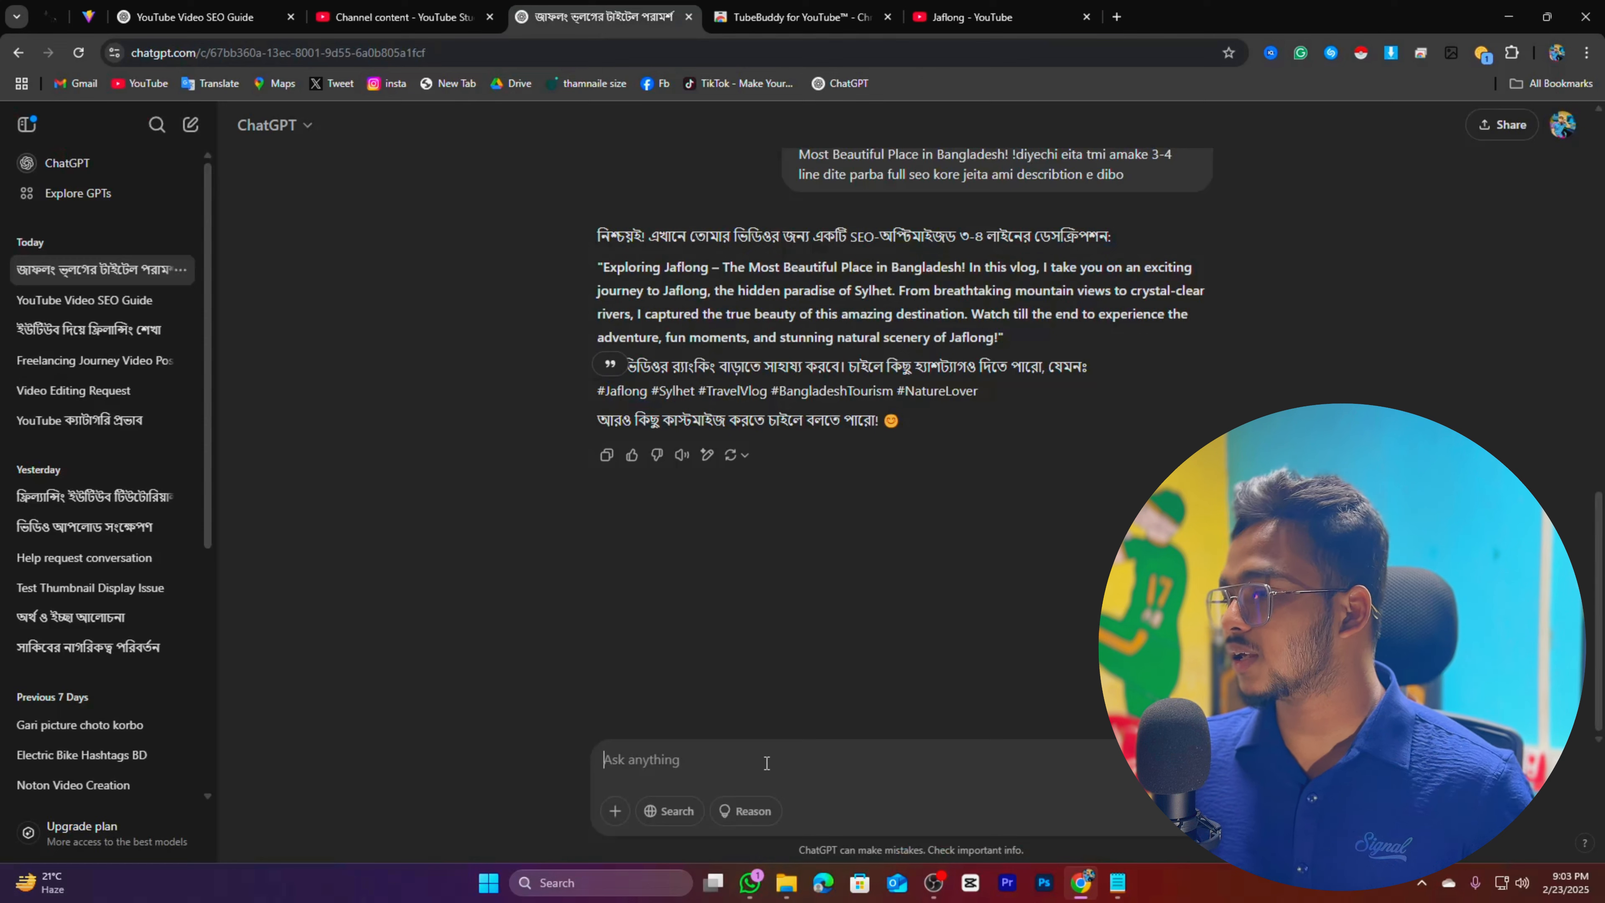
key("ctrl+v")
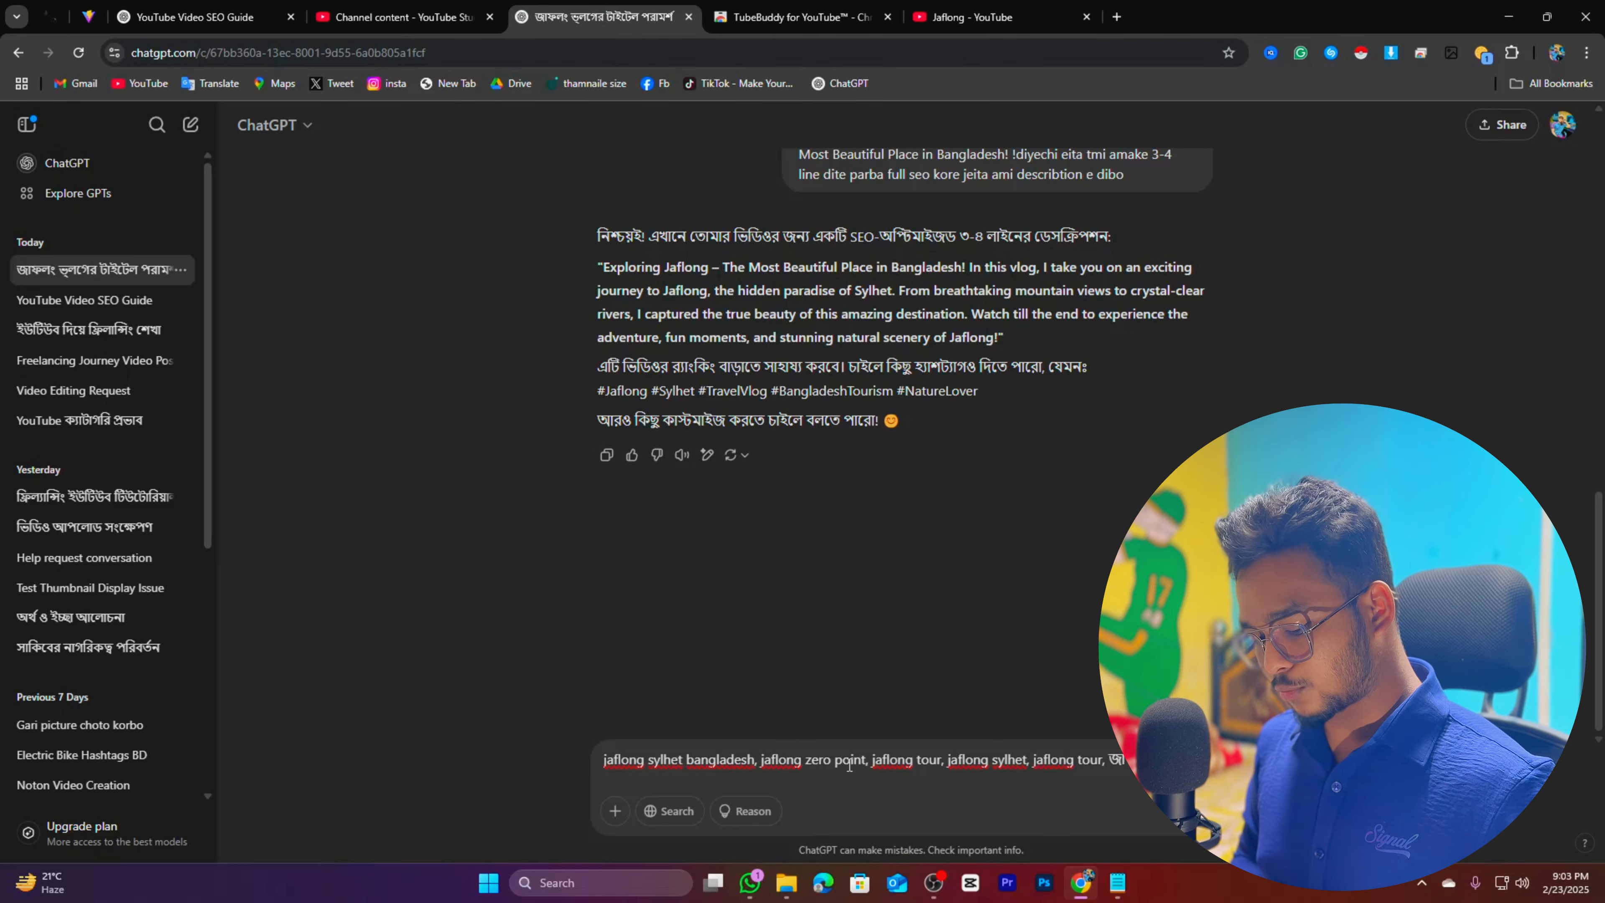
type("me thi")
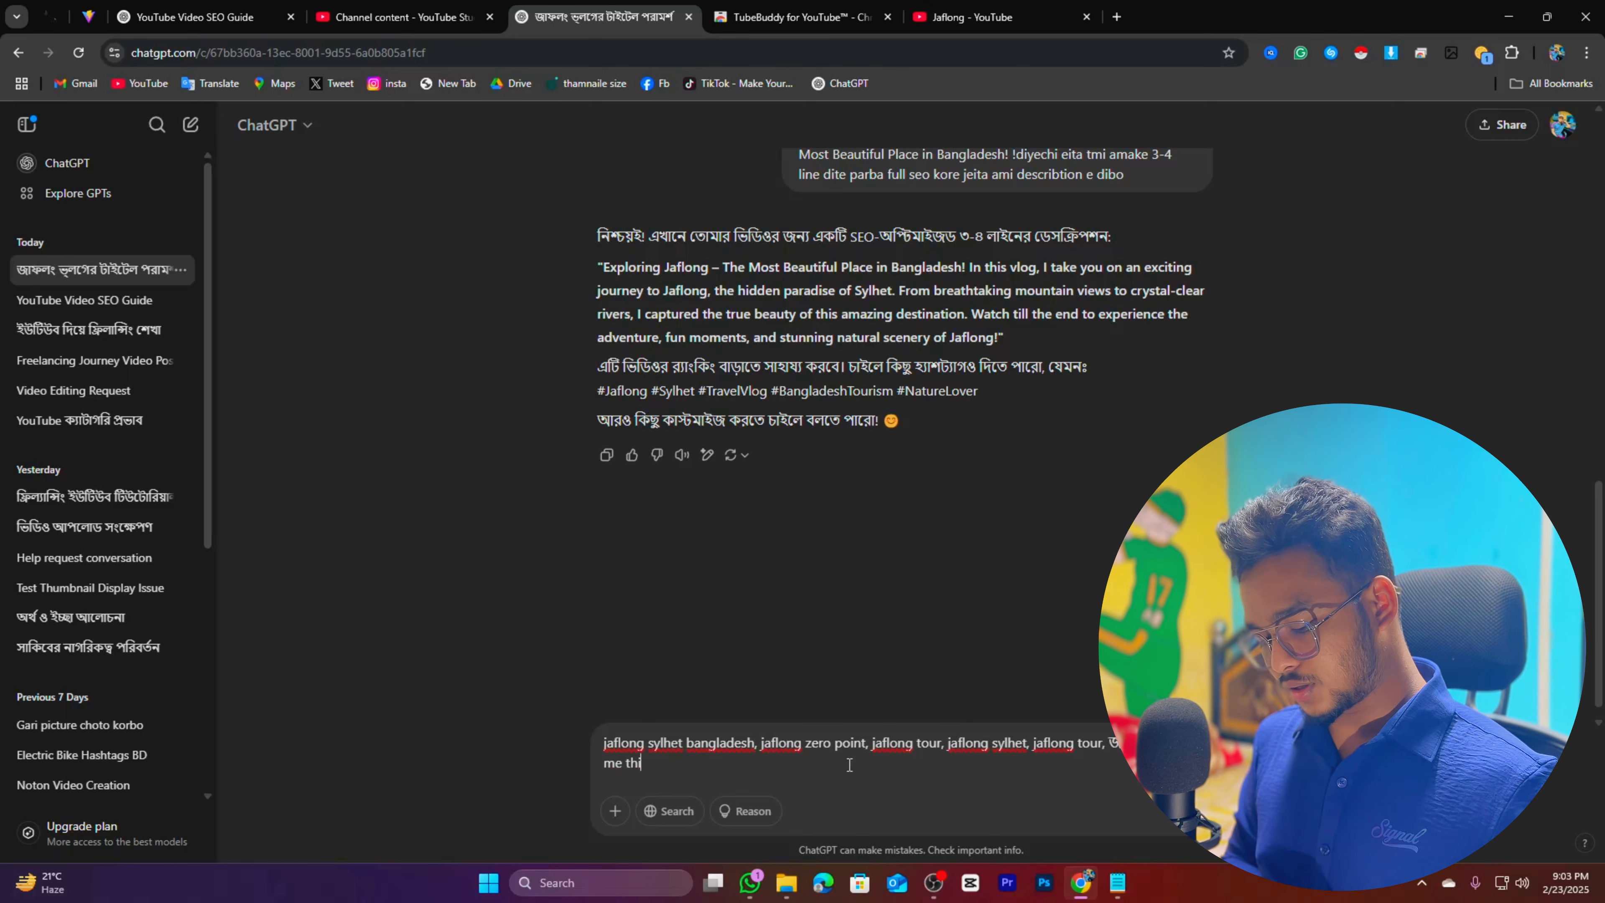
type("s text ")
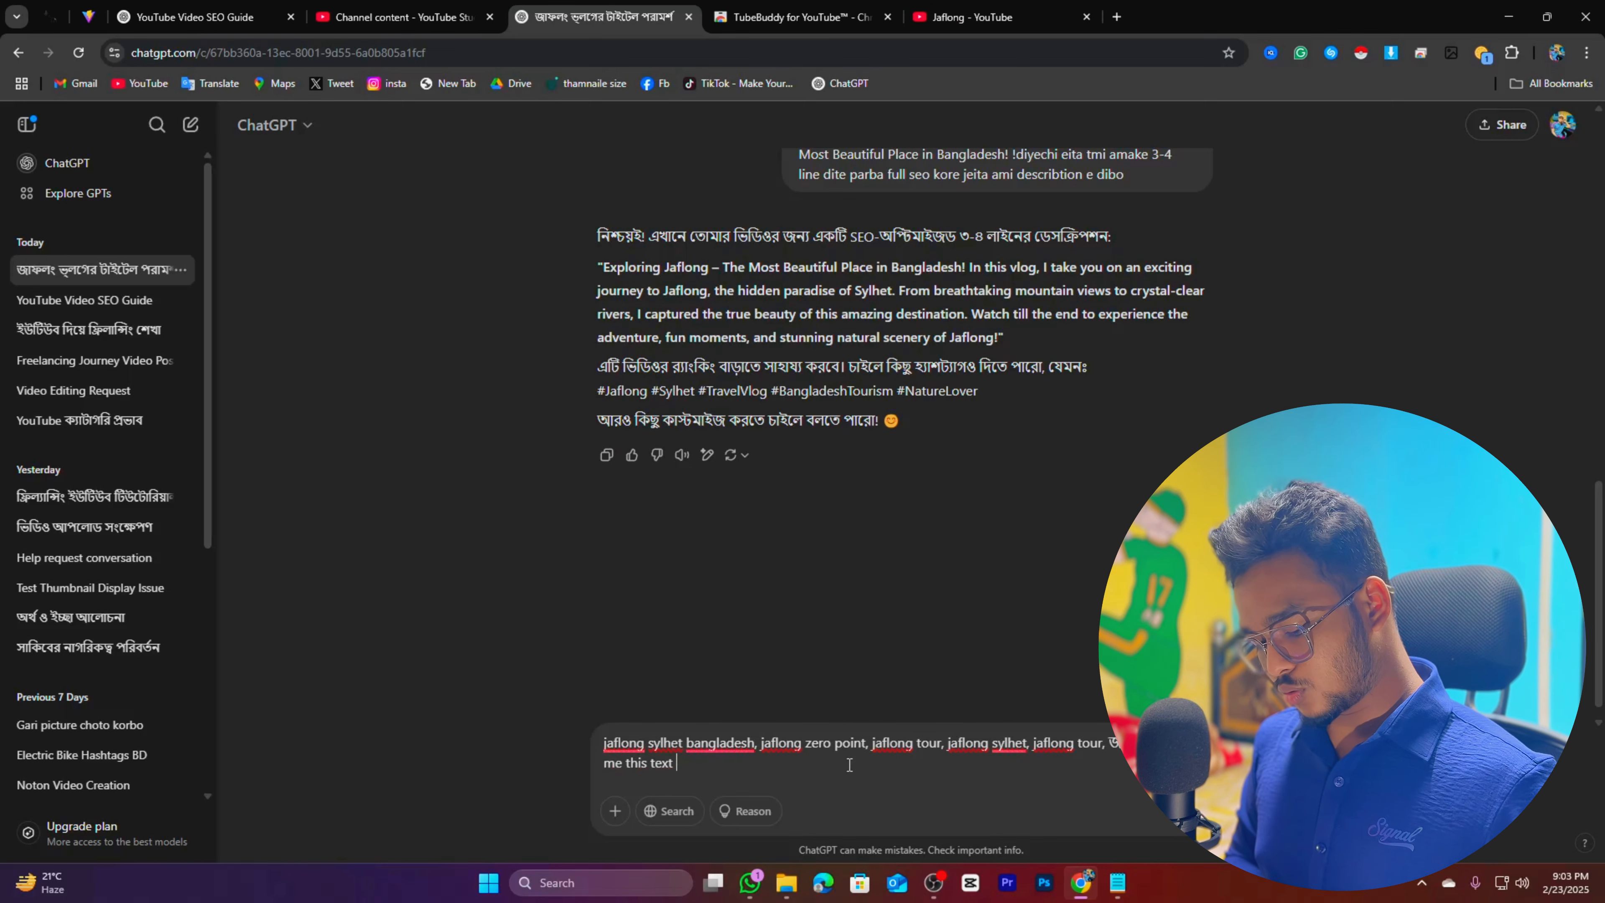
type("with hashatg")
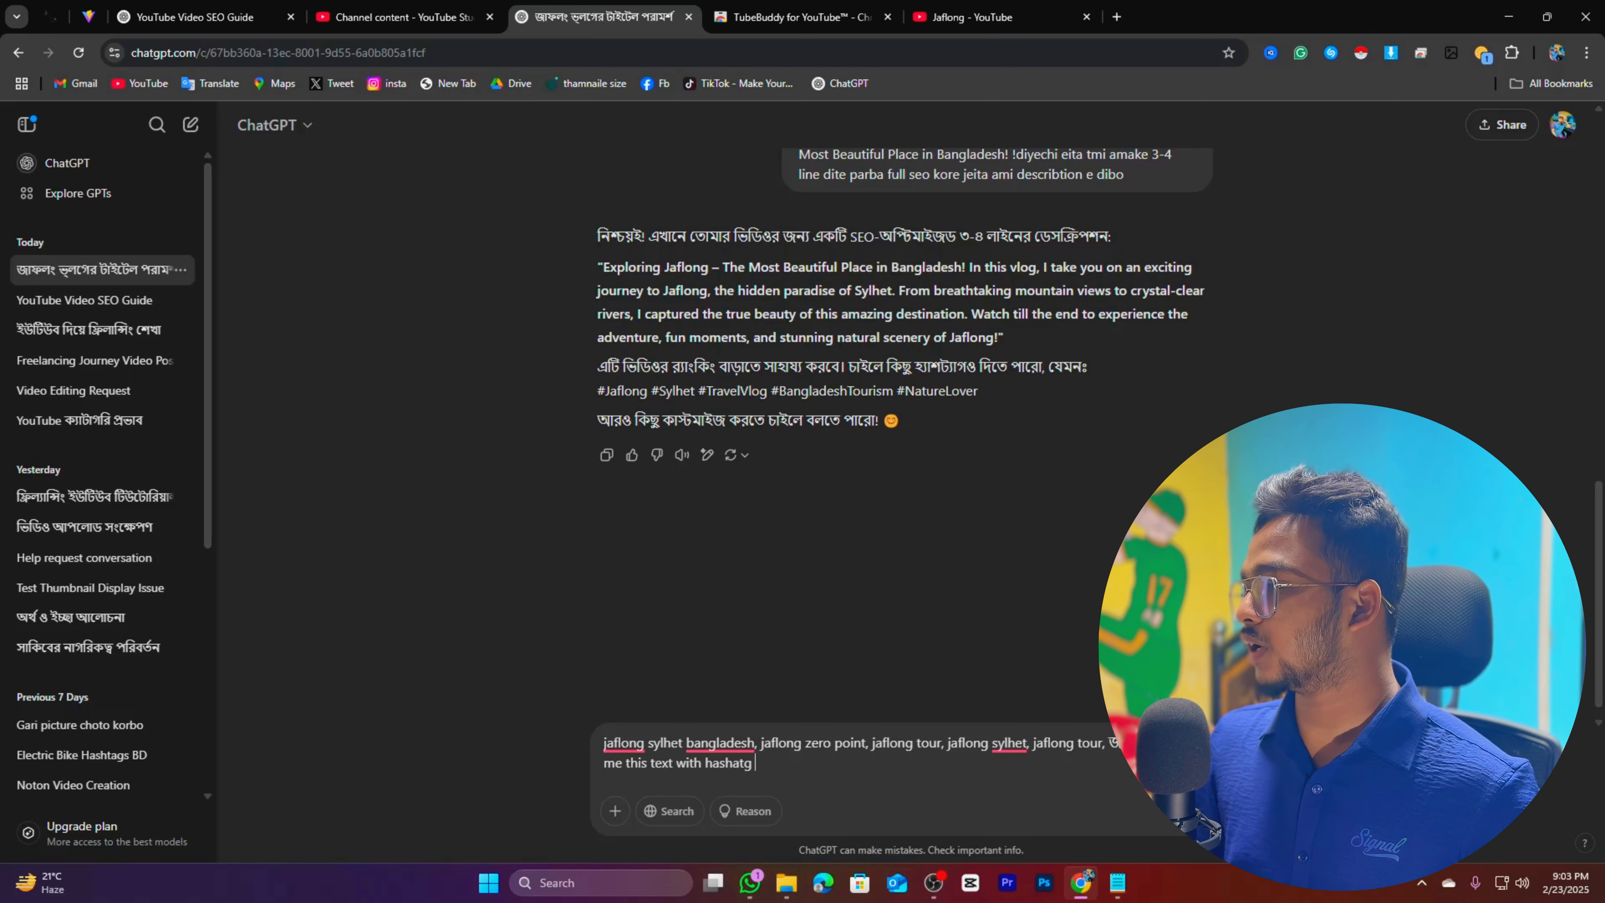
key("Return")
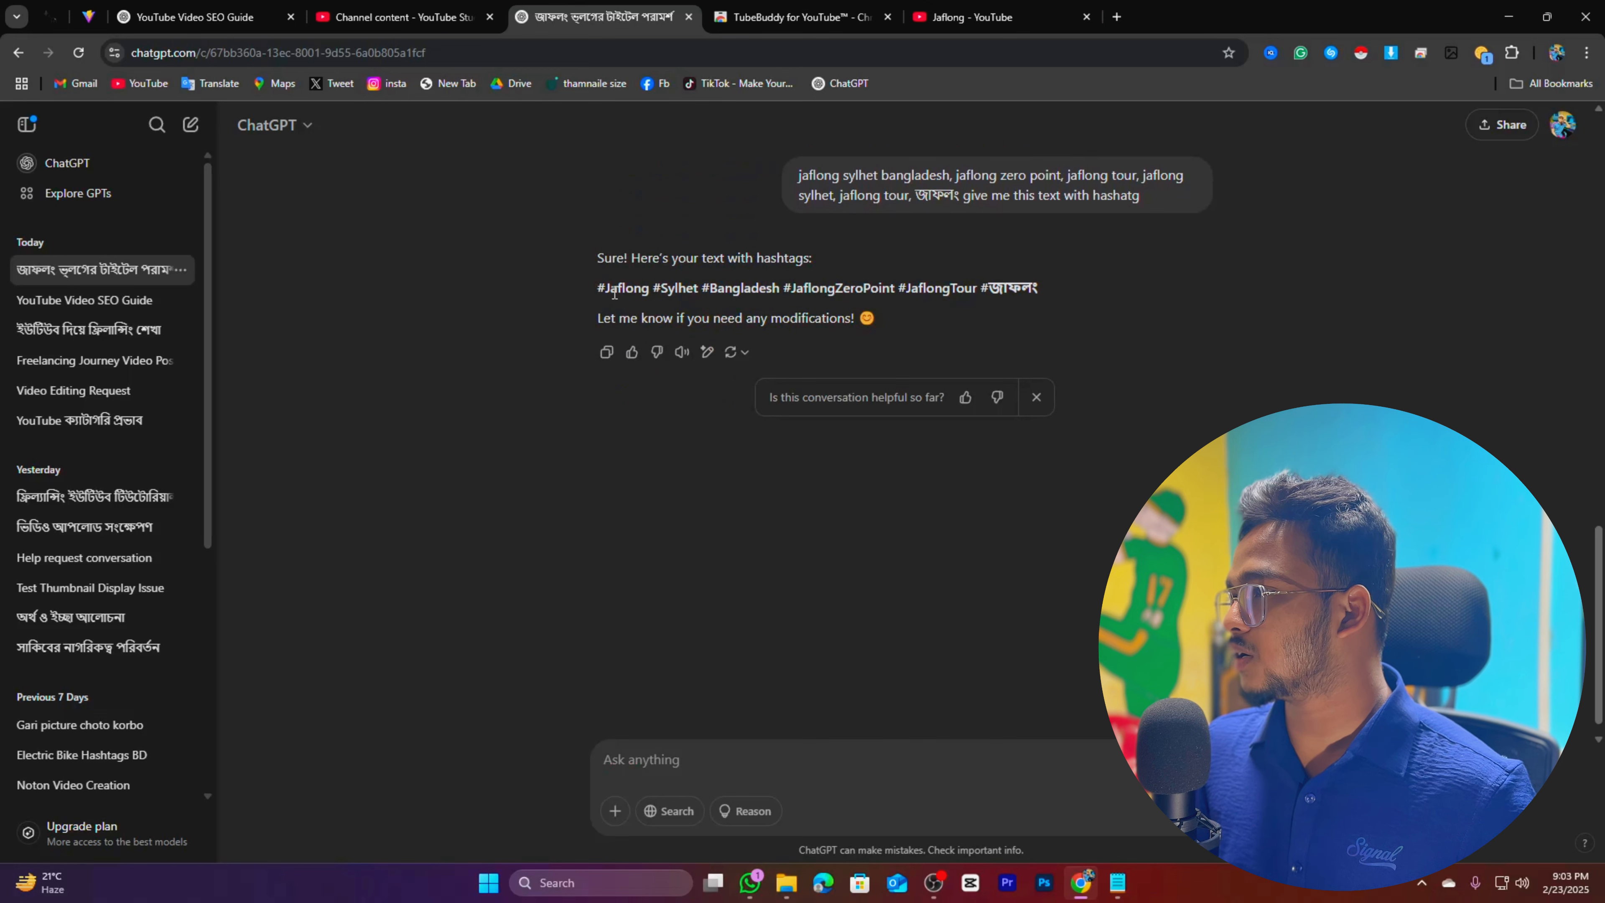
Ask ChatGPT to rewrite the generated hashtags in lowercase with the prompt "small latter"
left_click_drag(602, 286, 914, 285)
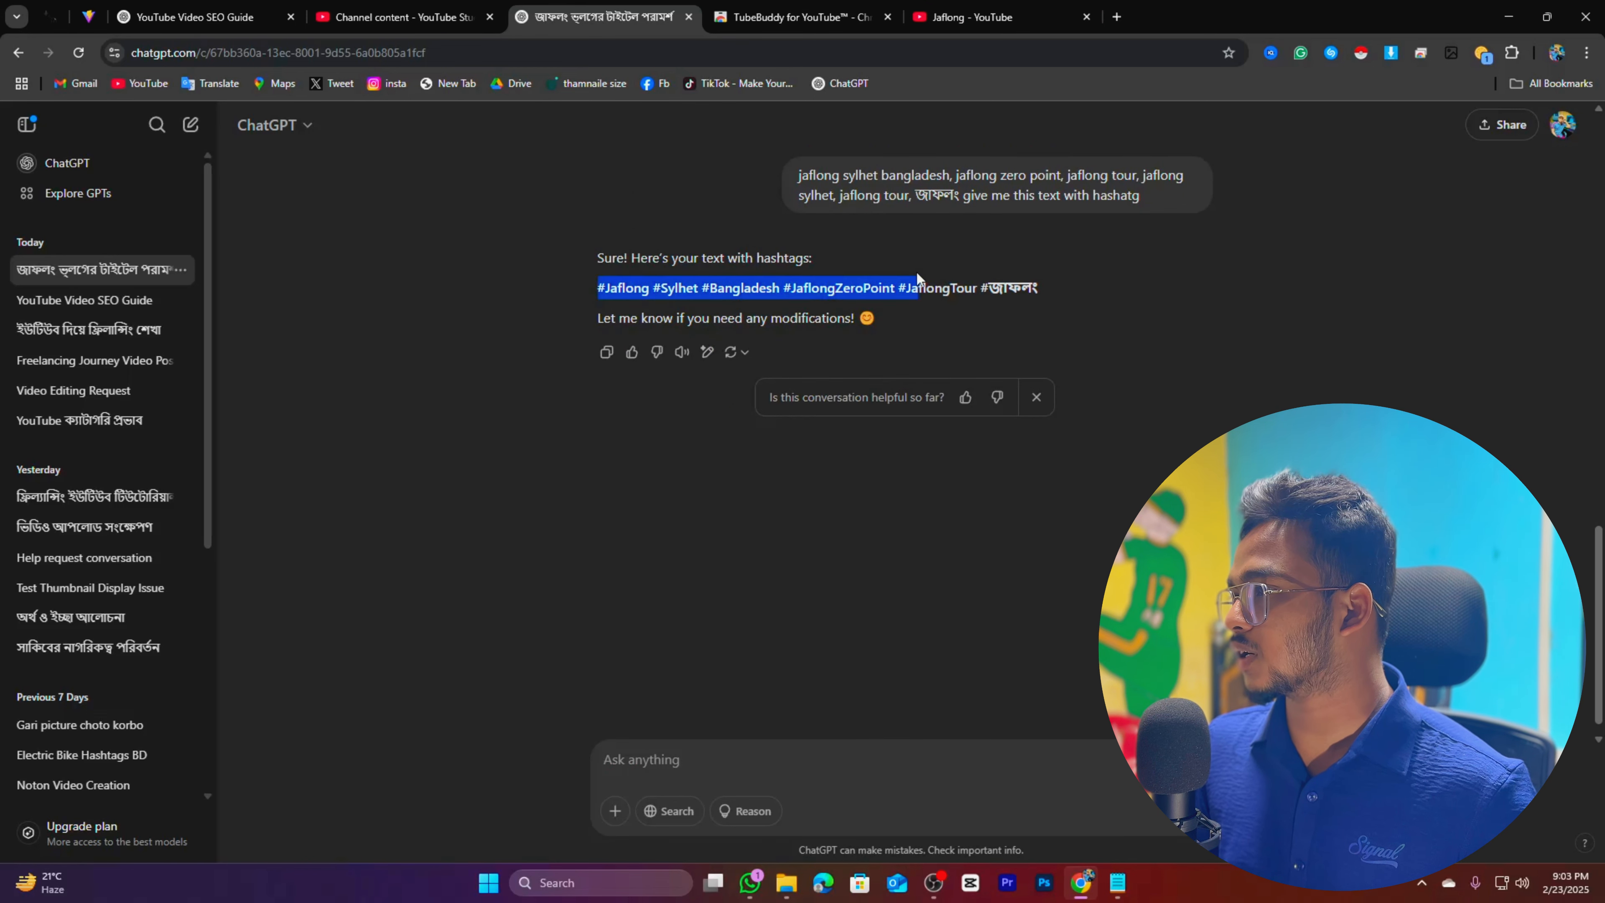
left_click(912, 284)
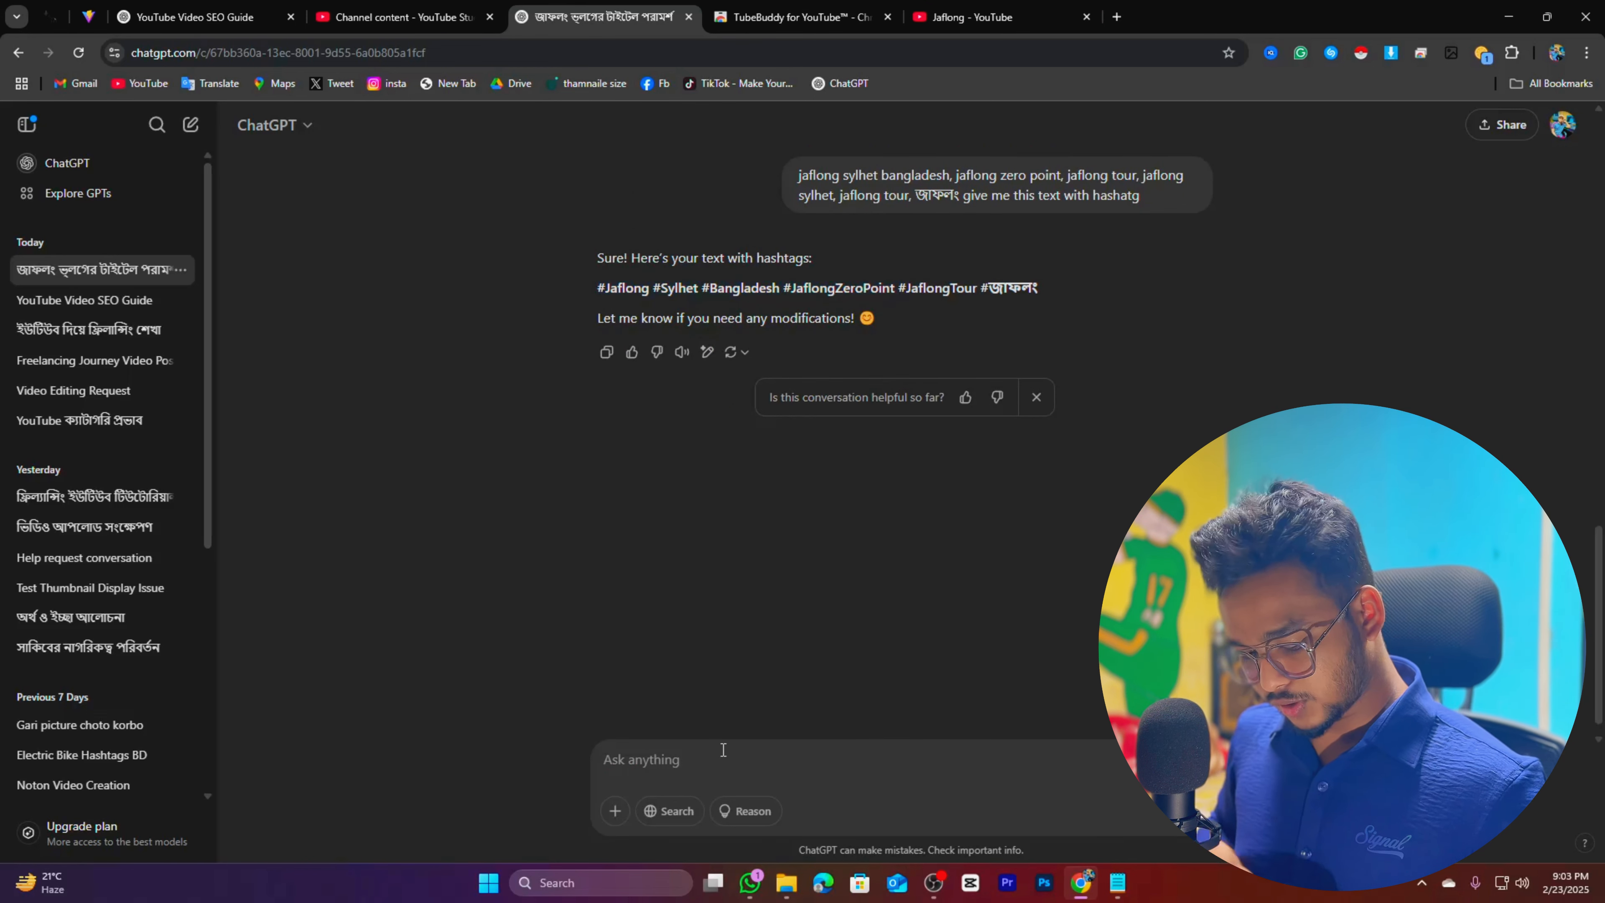
type("small latter")
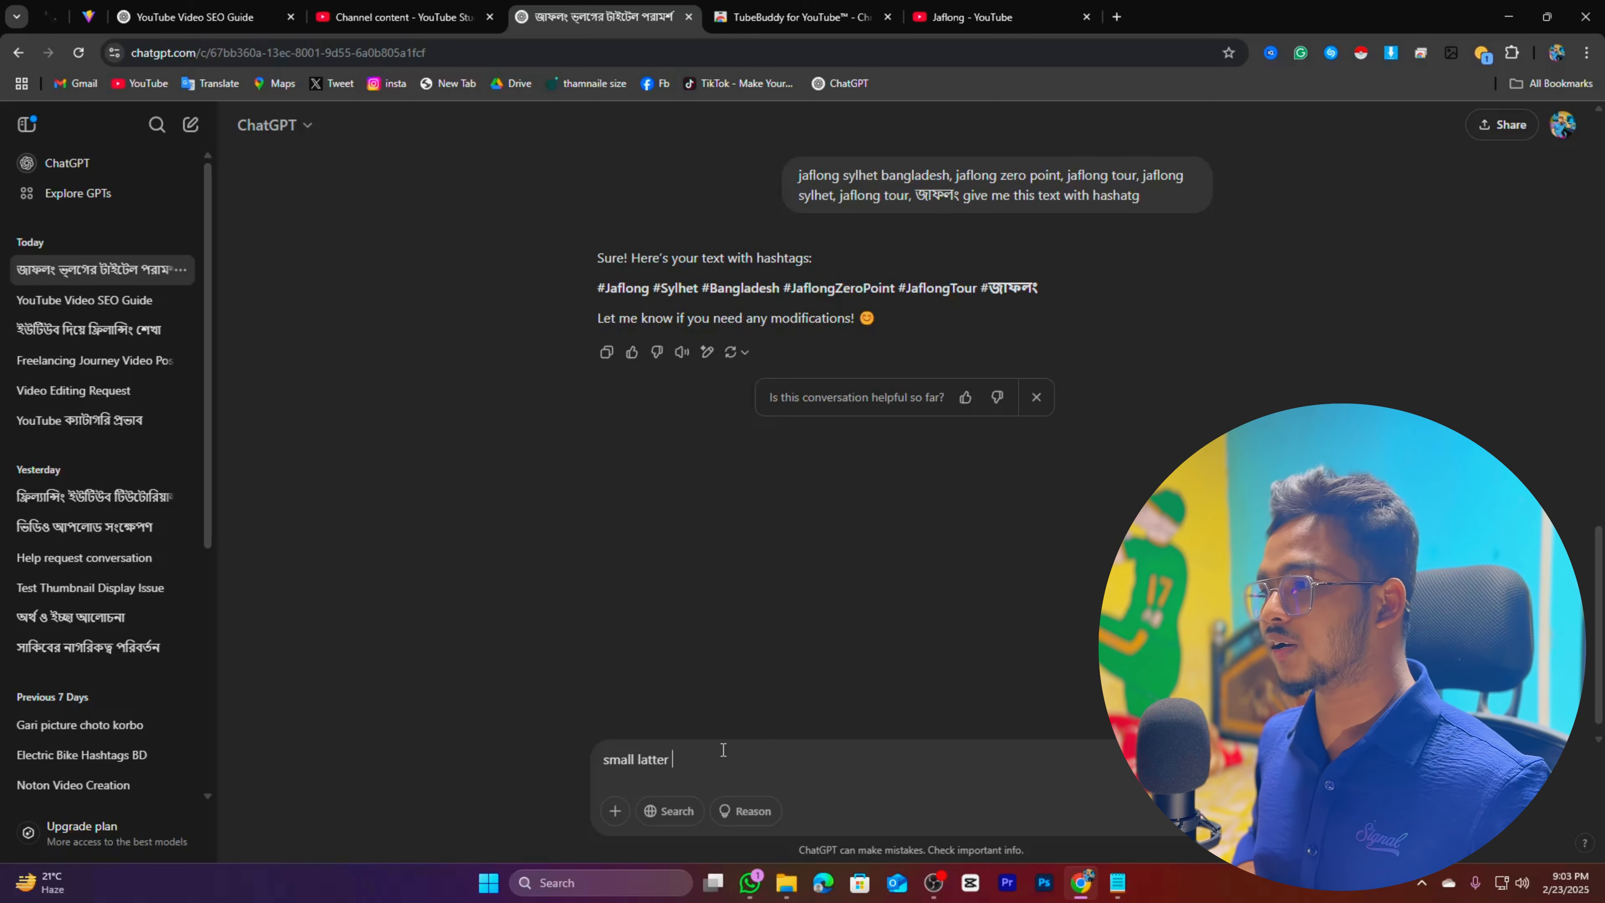
key("Return")
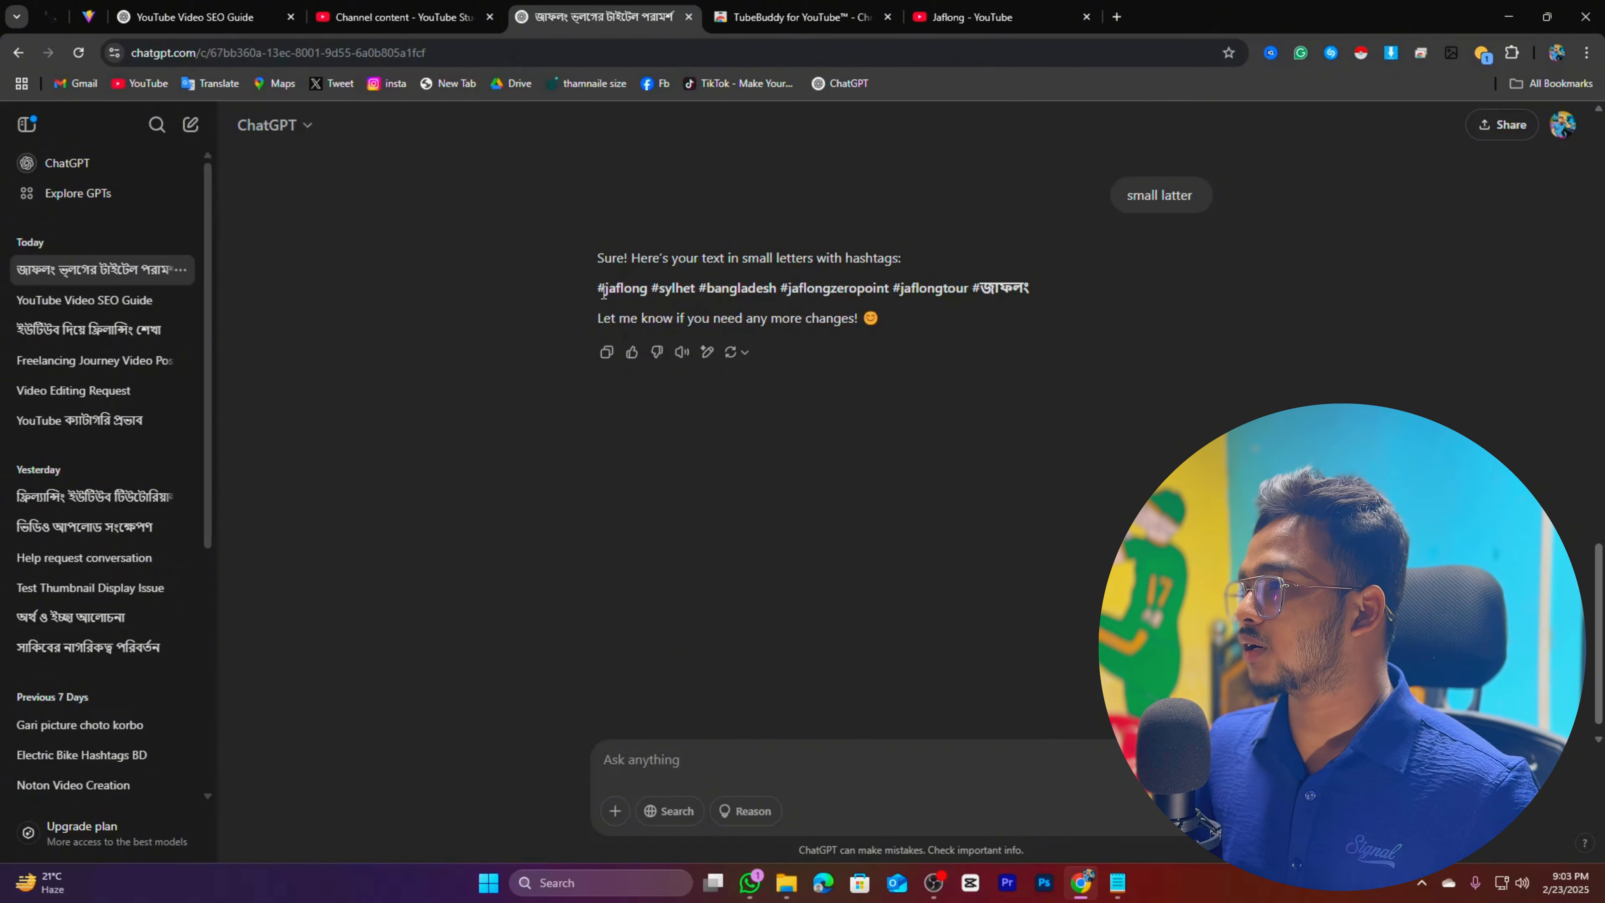
Copy the lowercase hashtags from ChatGPT into the video description, on the blank line above the channel welcome text
left_click_drag(601, 291, 1081, 301)
right_click(907, 295)
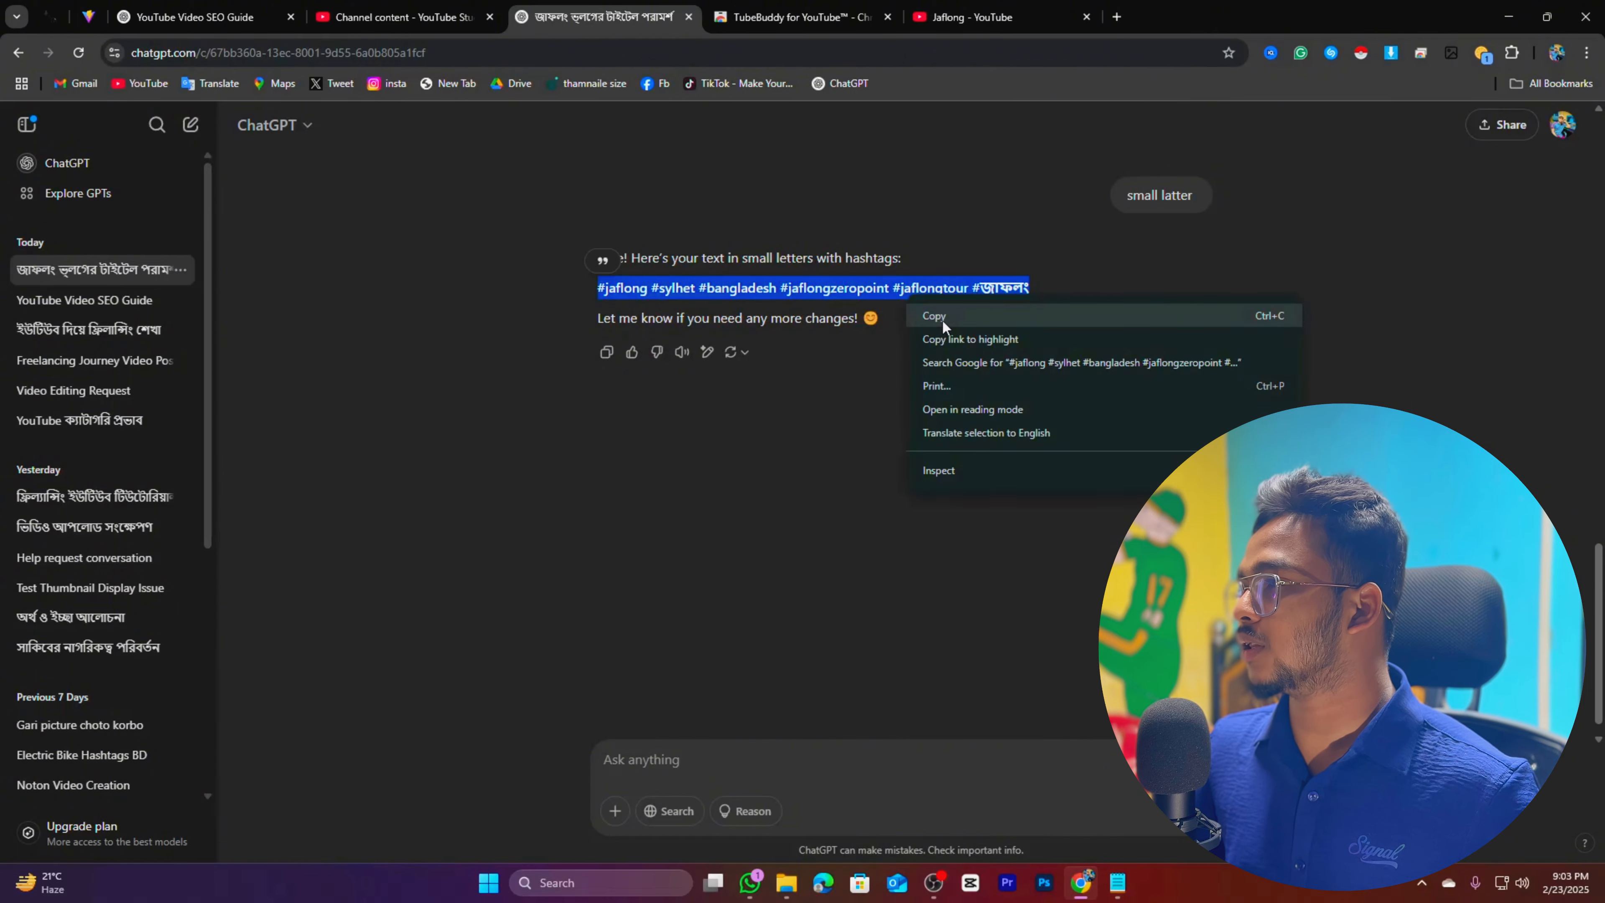
left_click(942, 318)
left_click(398, 17)
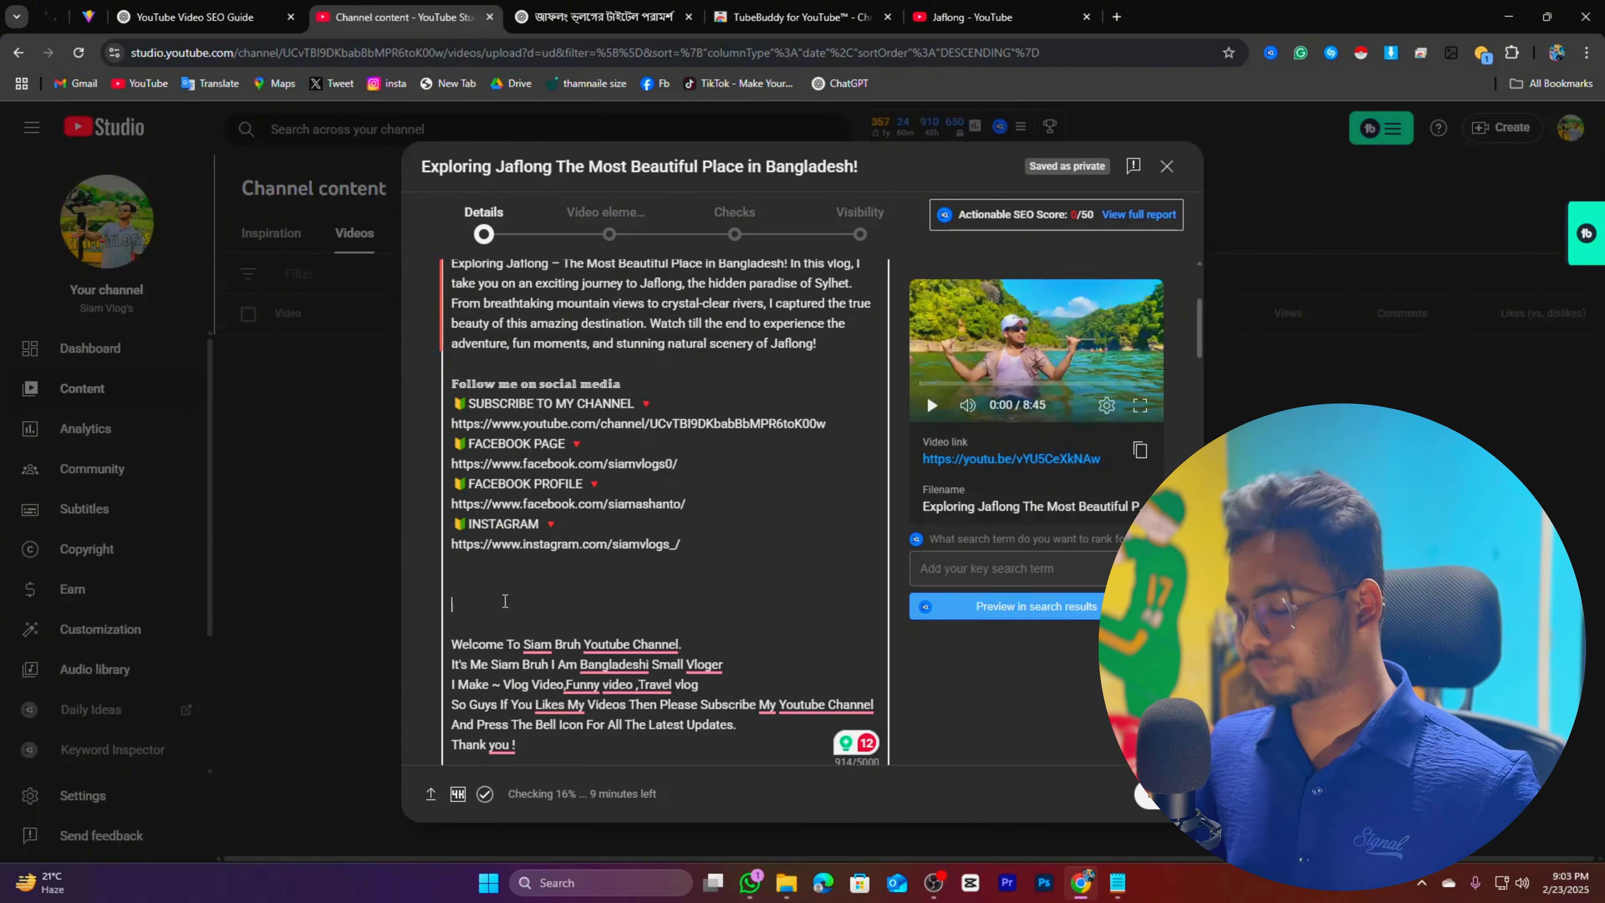
key("ctrl+v")
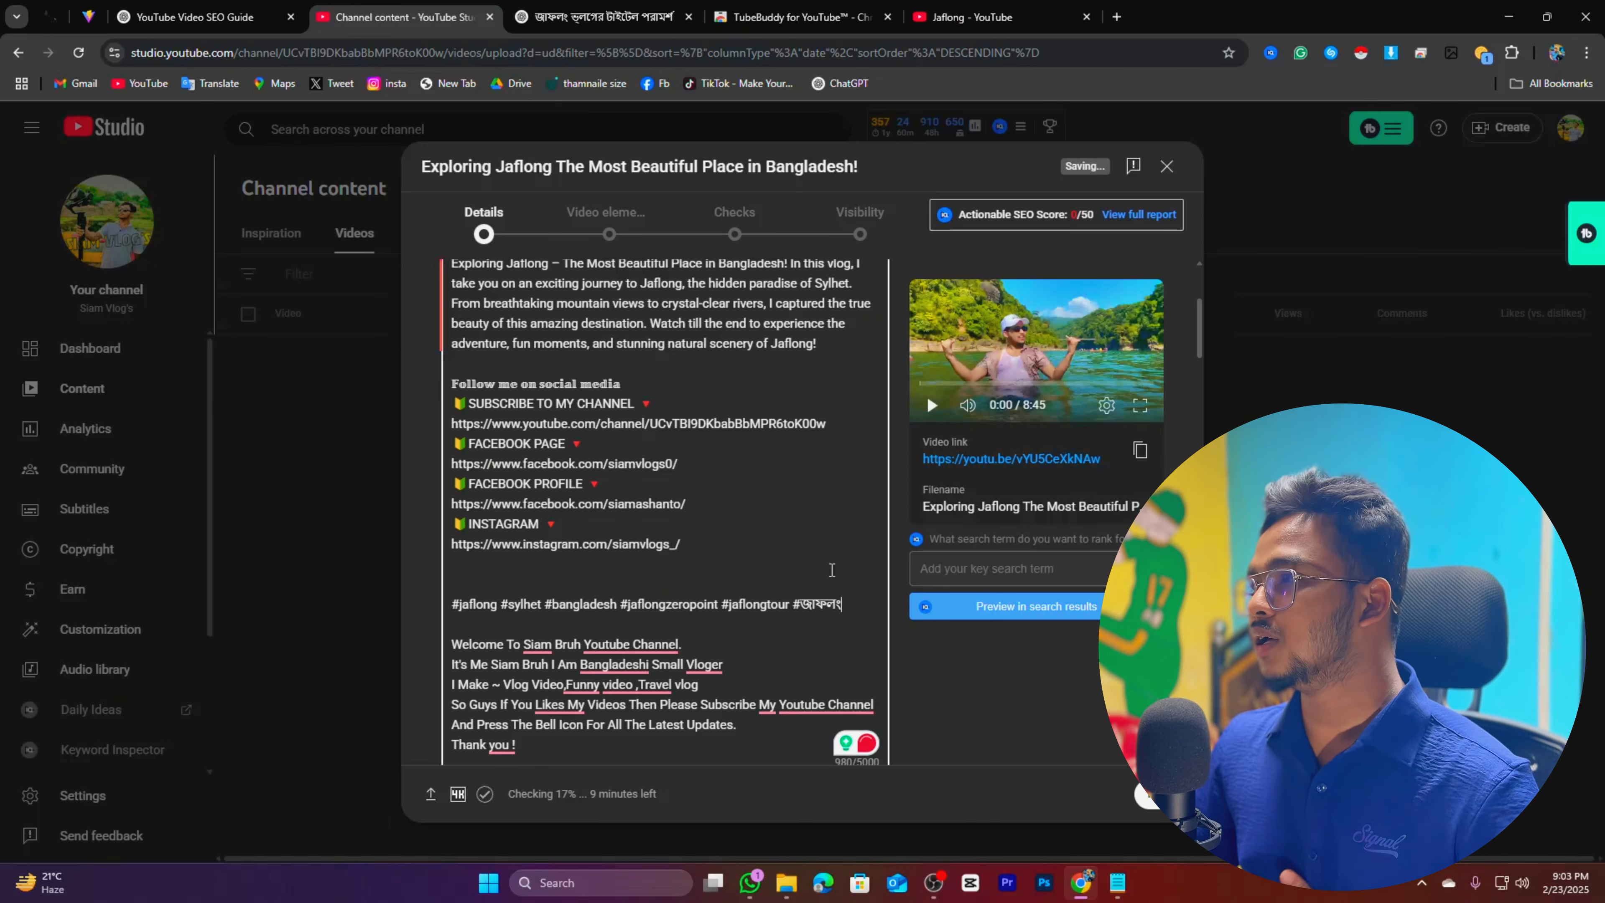
Request more hashtags from ChatGPT with the prompt "give me 10 hashtag foe this video"
left_click(562, 8)
left_click(606, 753)
type("g")
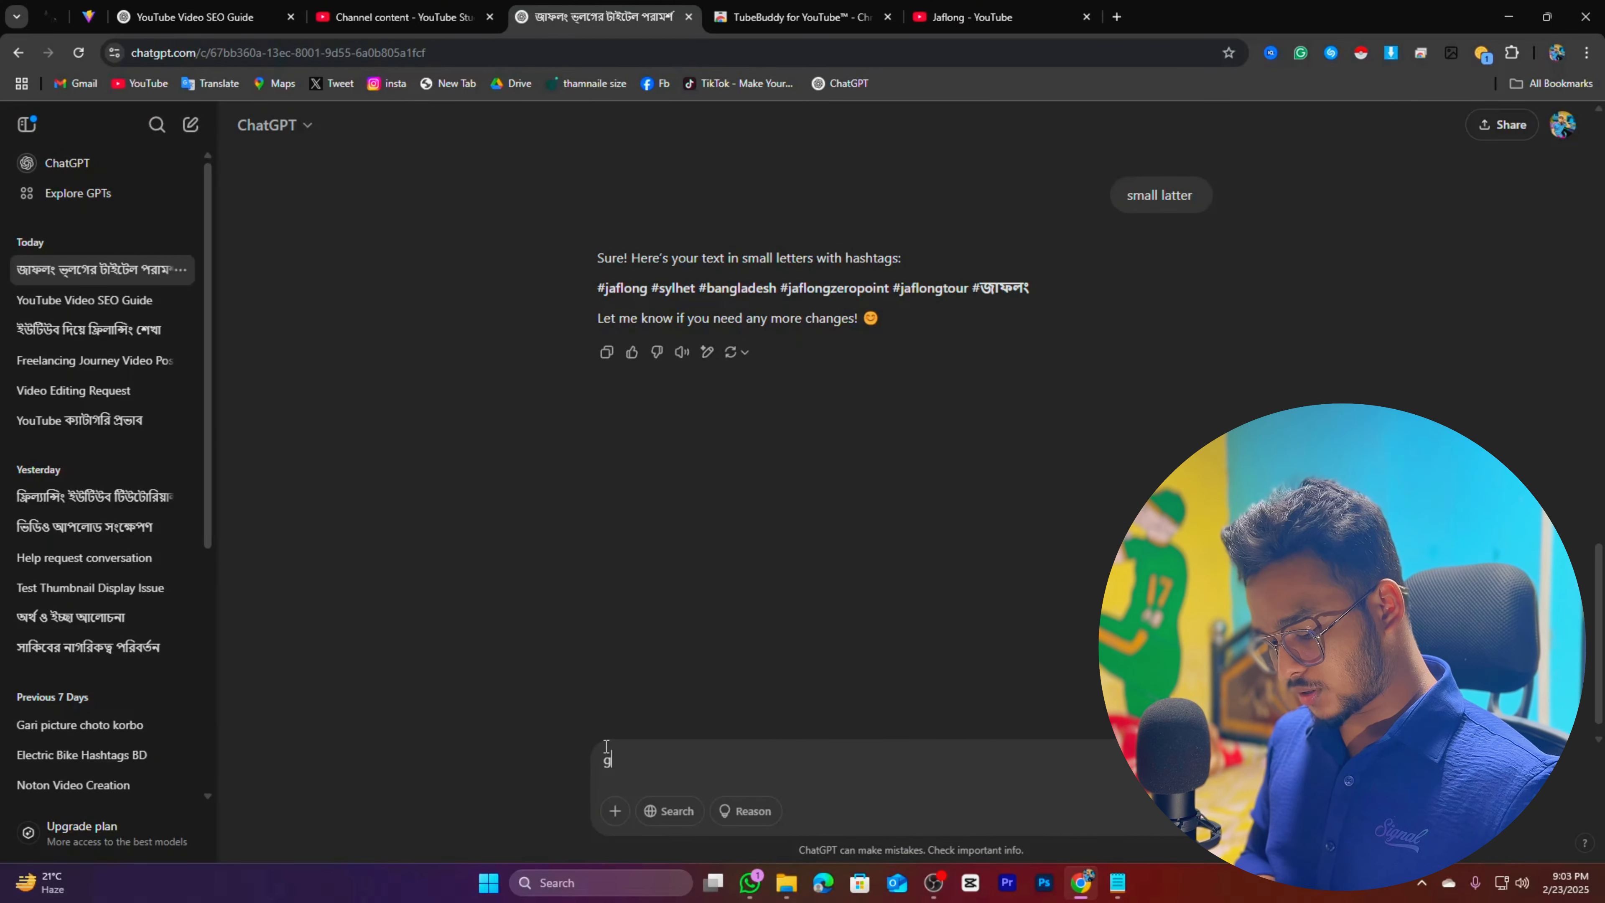
type("ive me 1")
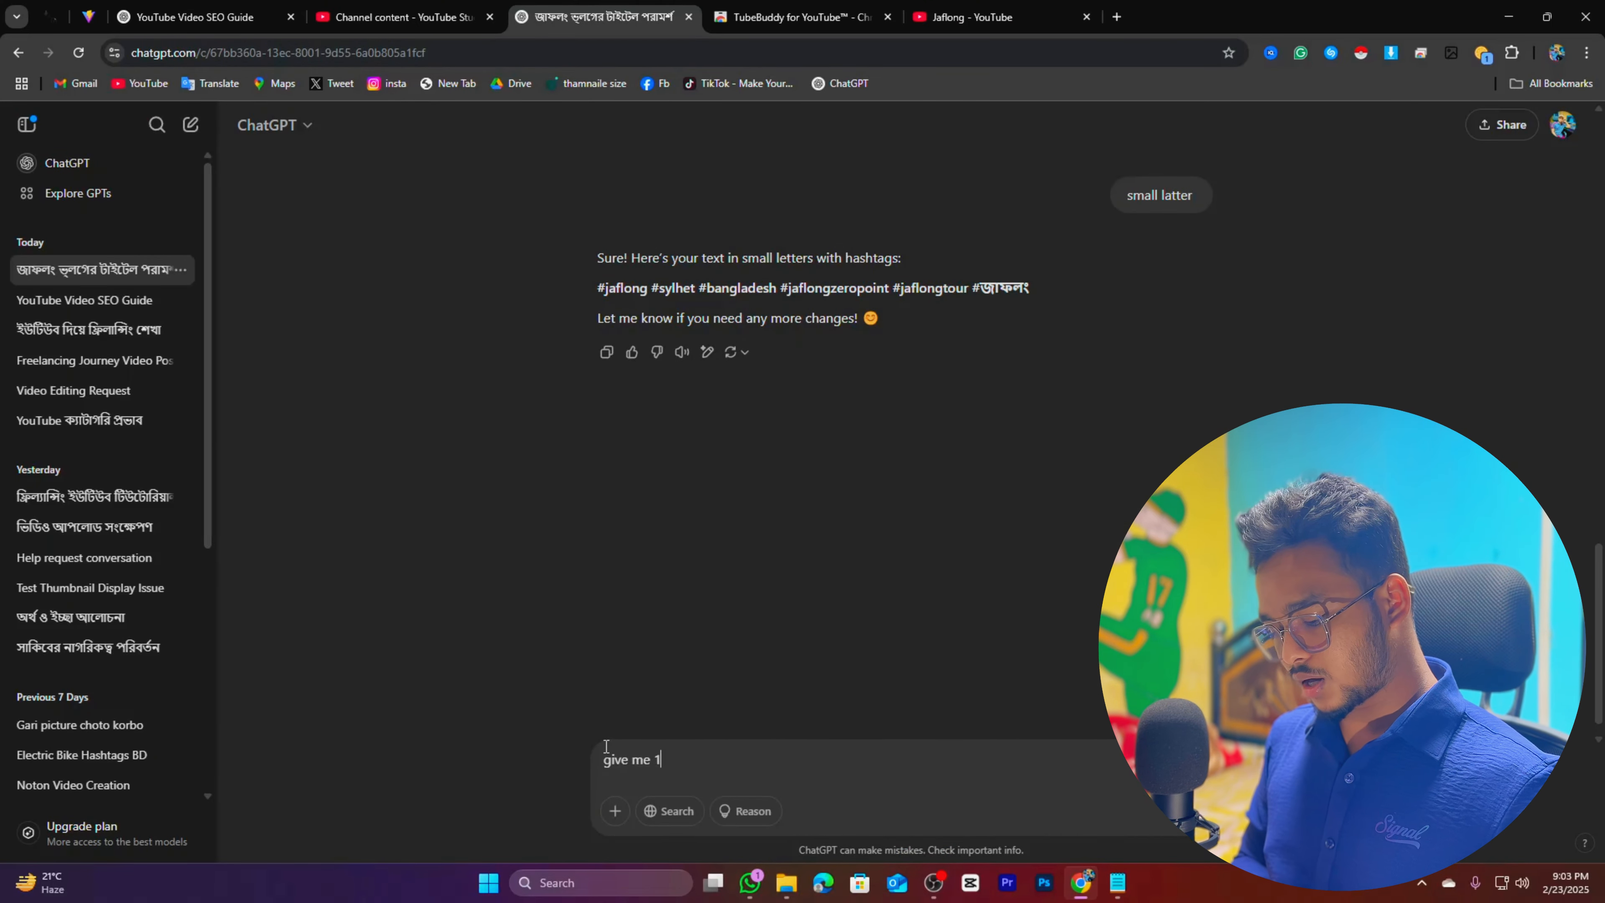
type("0 hashtag foe t")
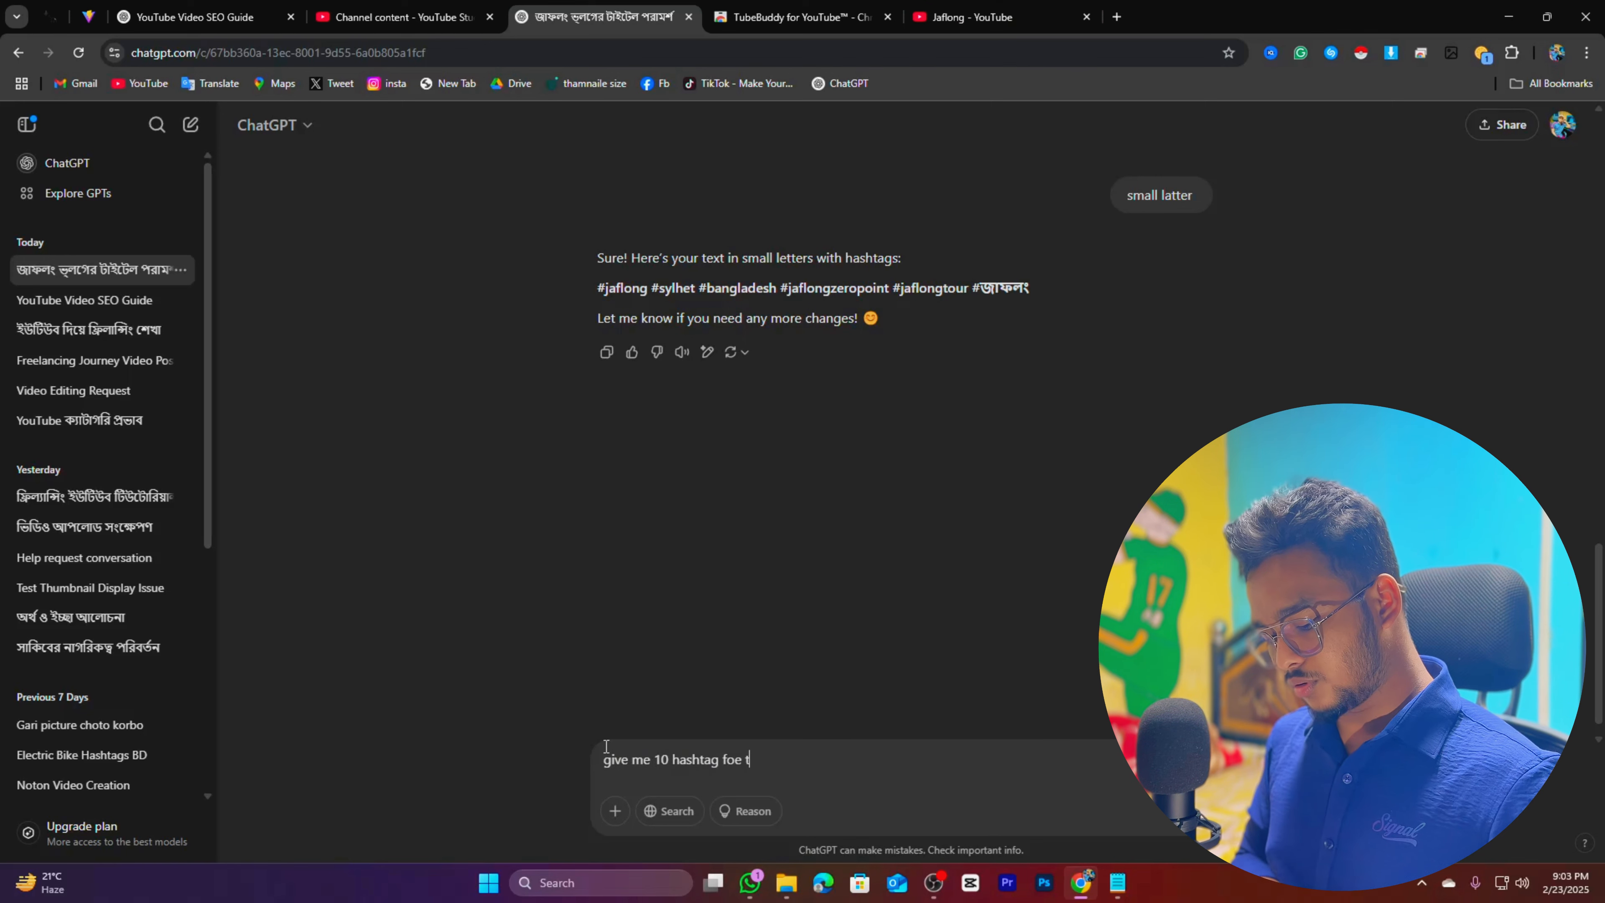
type("his video")
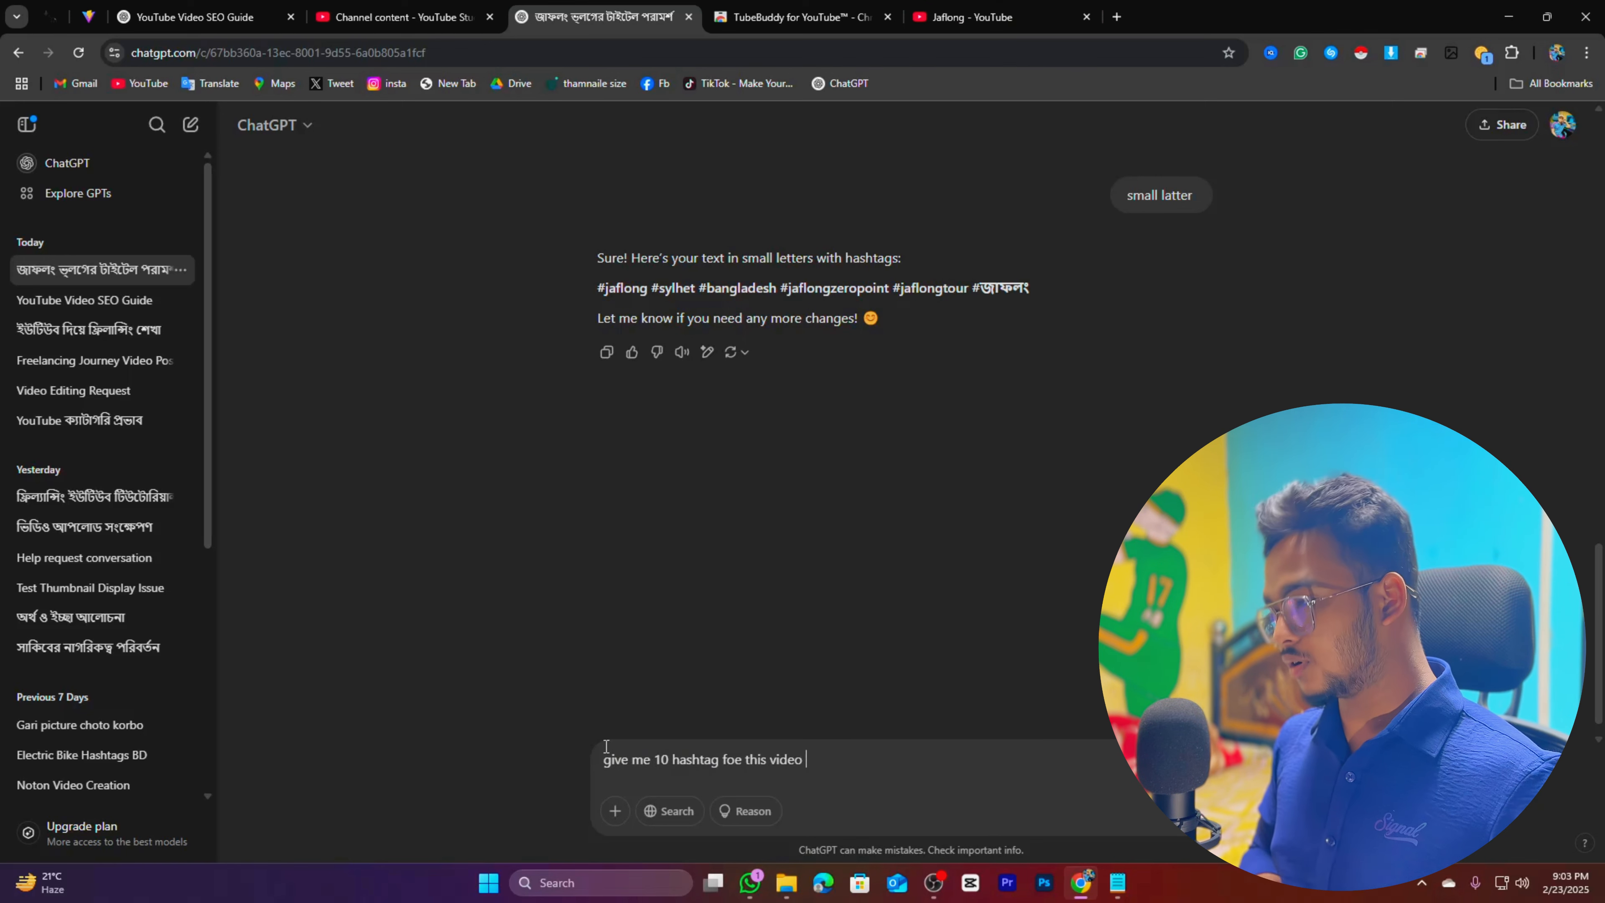
key("Return")
type("\\")
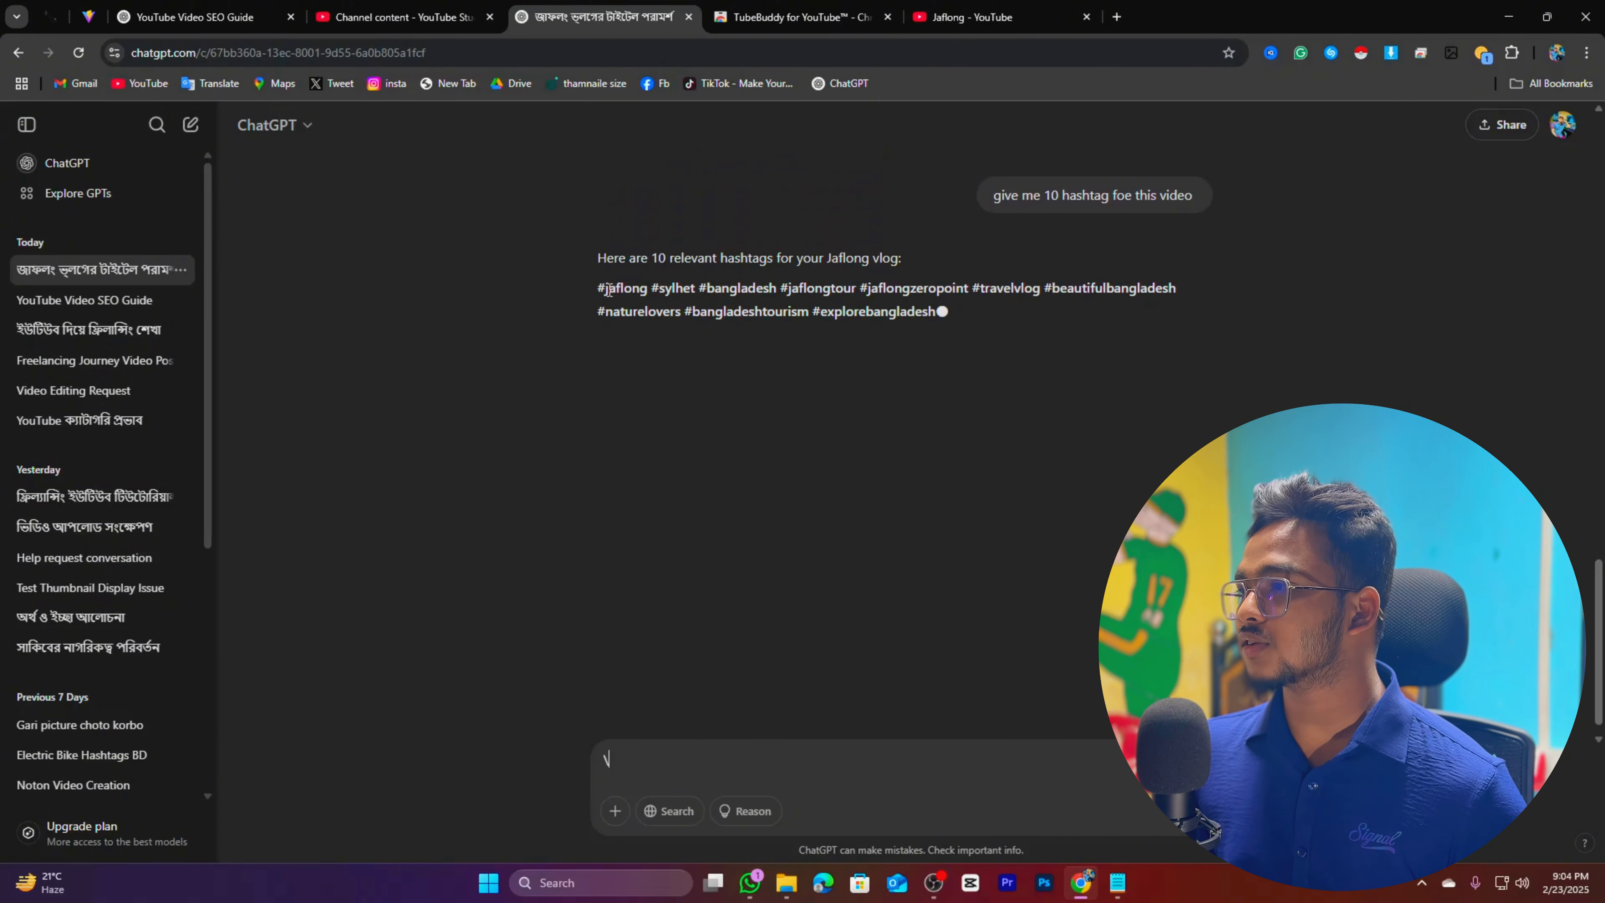
Copy ChatGPT's ten hashtags for the Jaflong vlog and insert them in the description directly after the first hashtag set
left_click_drag(596, 291, 924, 320)
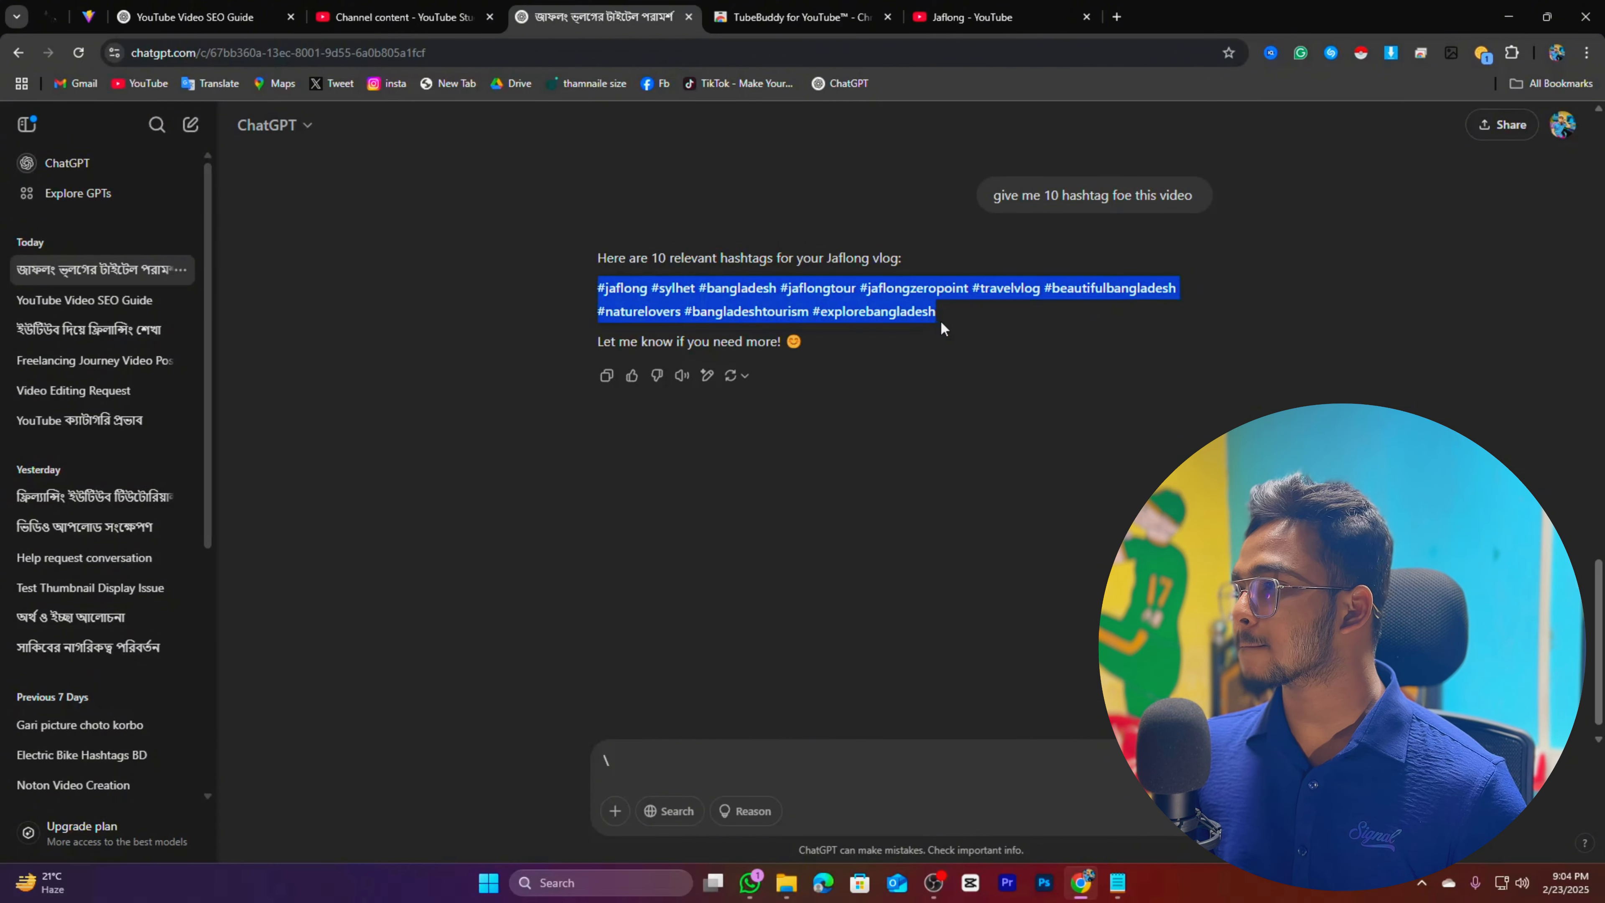
right_click(879, 316)
left_click(909, 328)
left_click(402, 17)
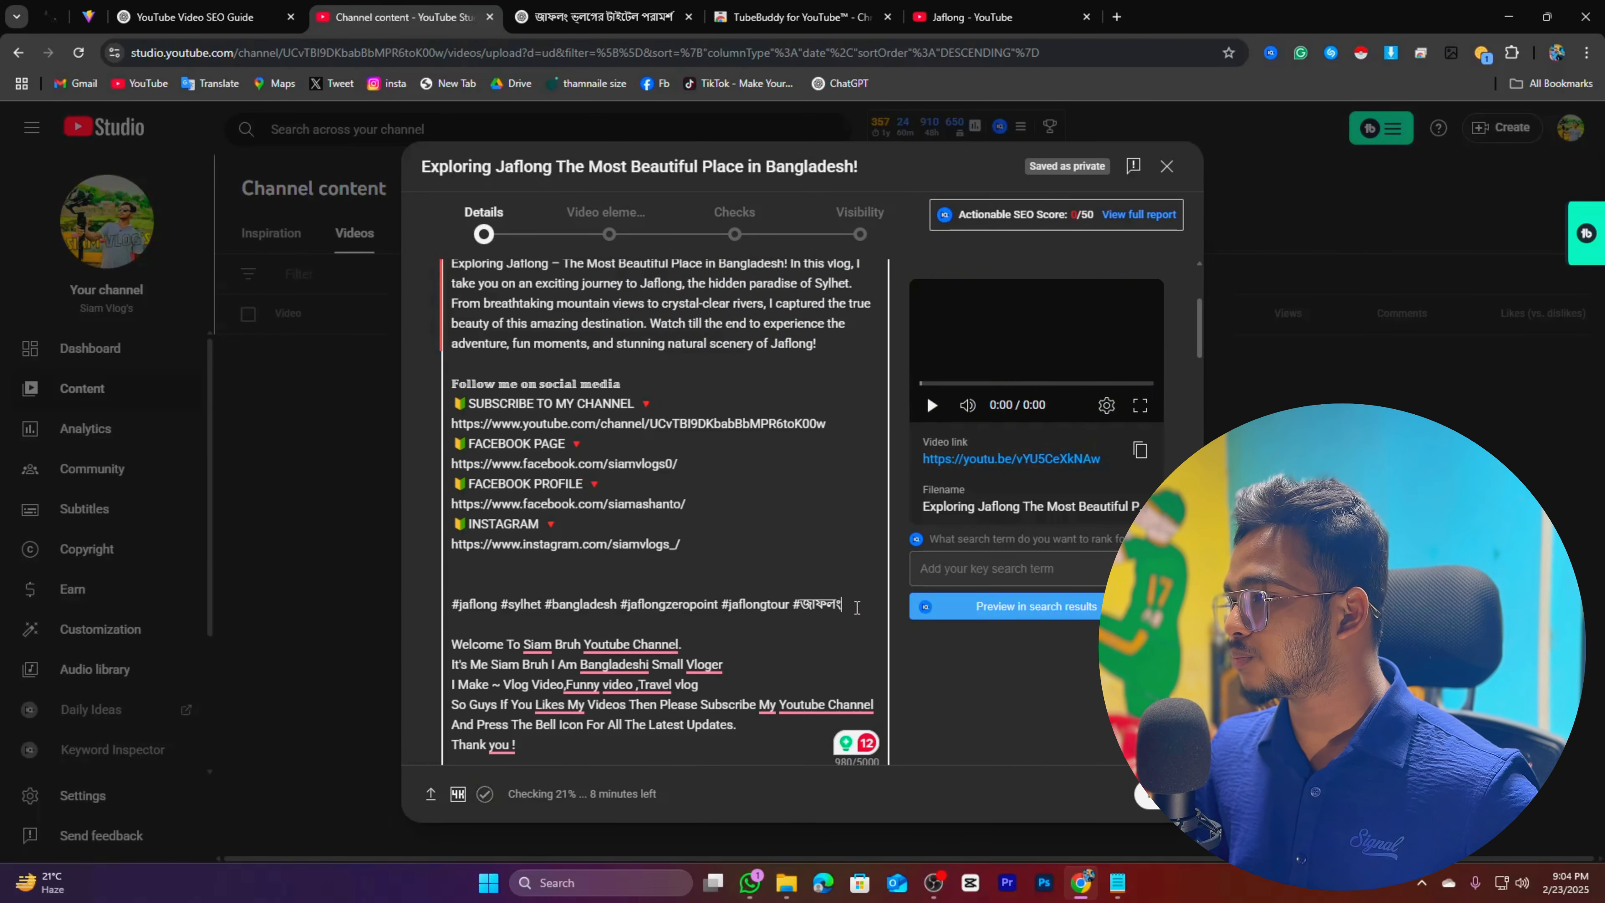
key("ctrl+v")
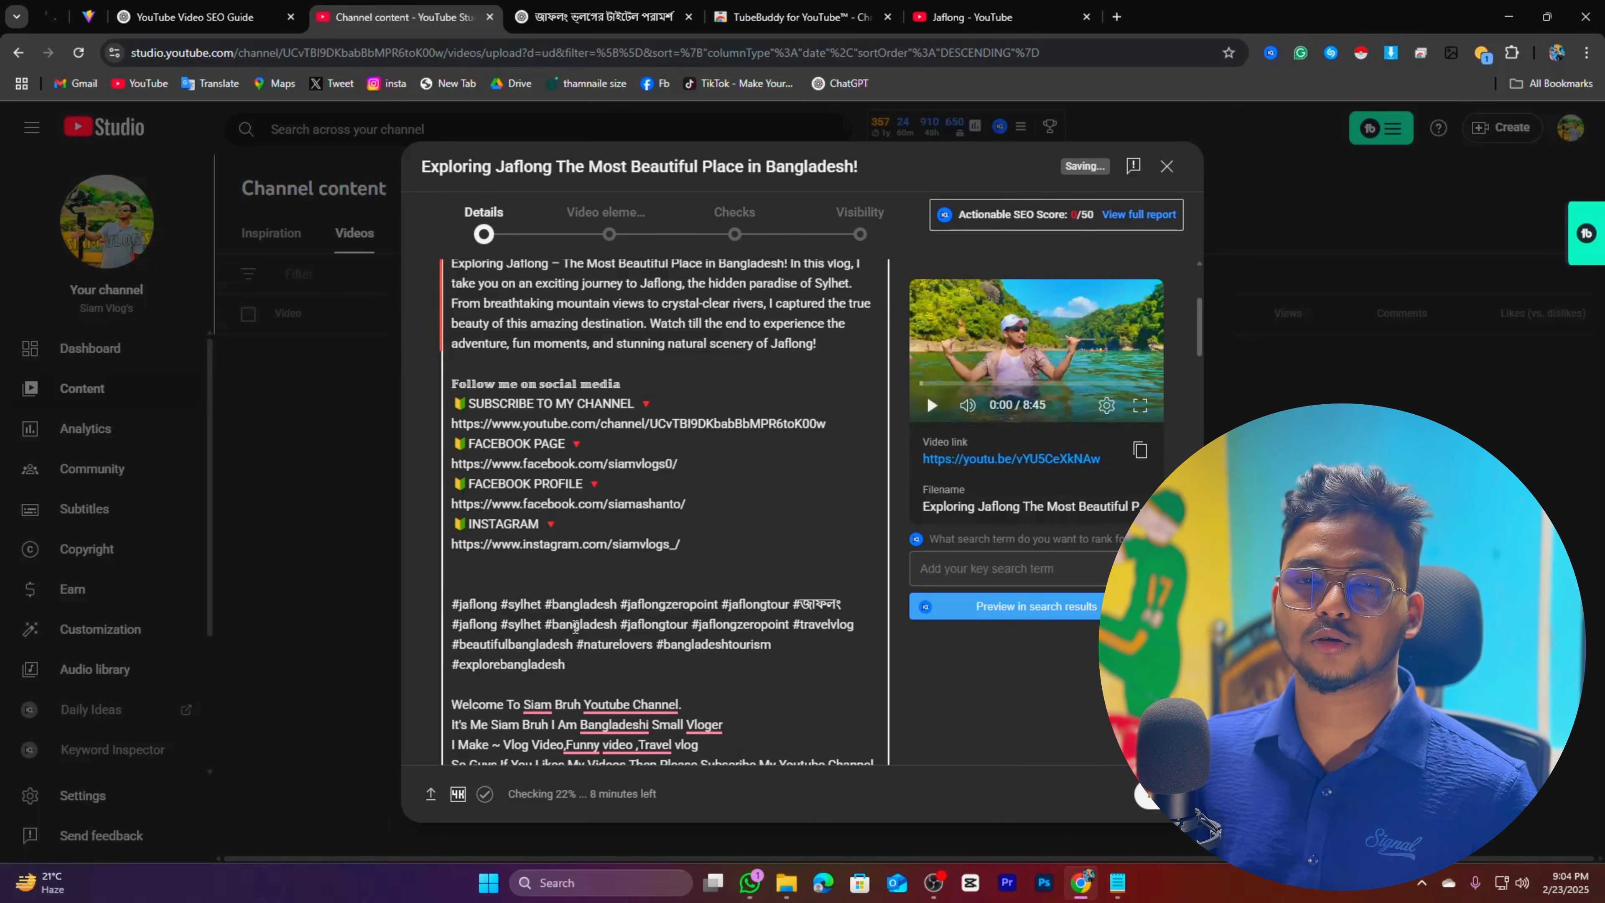
Examine the hashtag suggestions for #jaflong in the description, checking how many videos and channels use each one
double_click(470, 607)
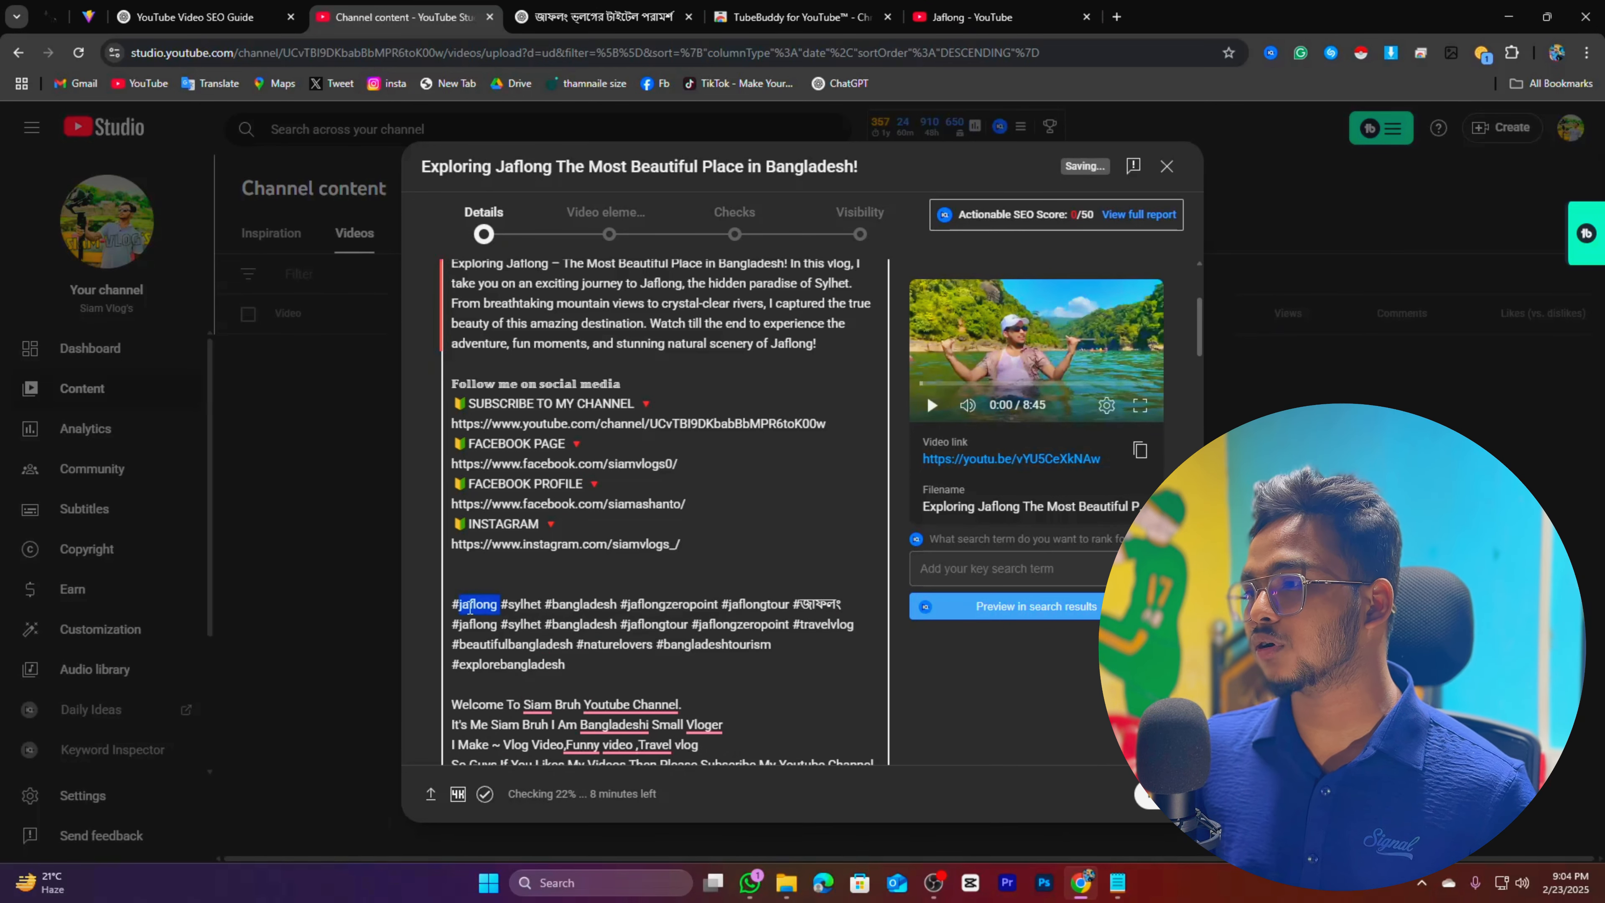
left_click(468, 607)
left_click_drag(453, 607, 493, 616)
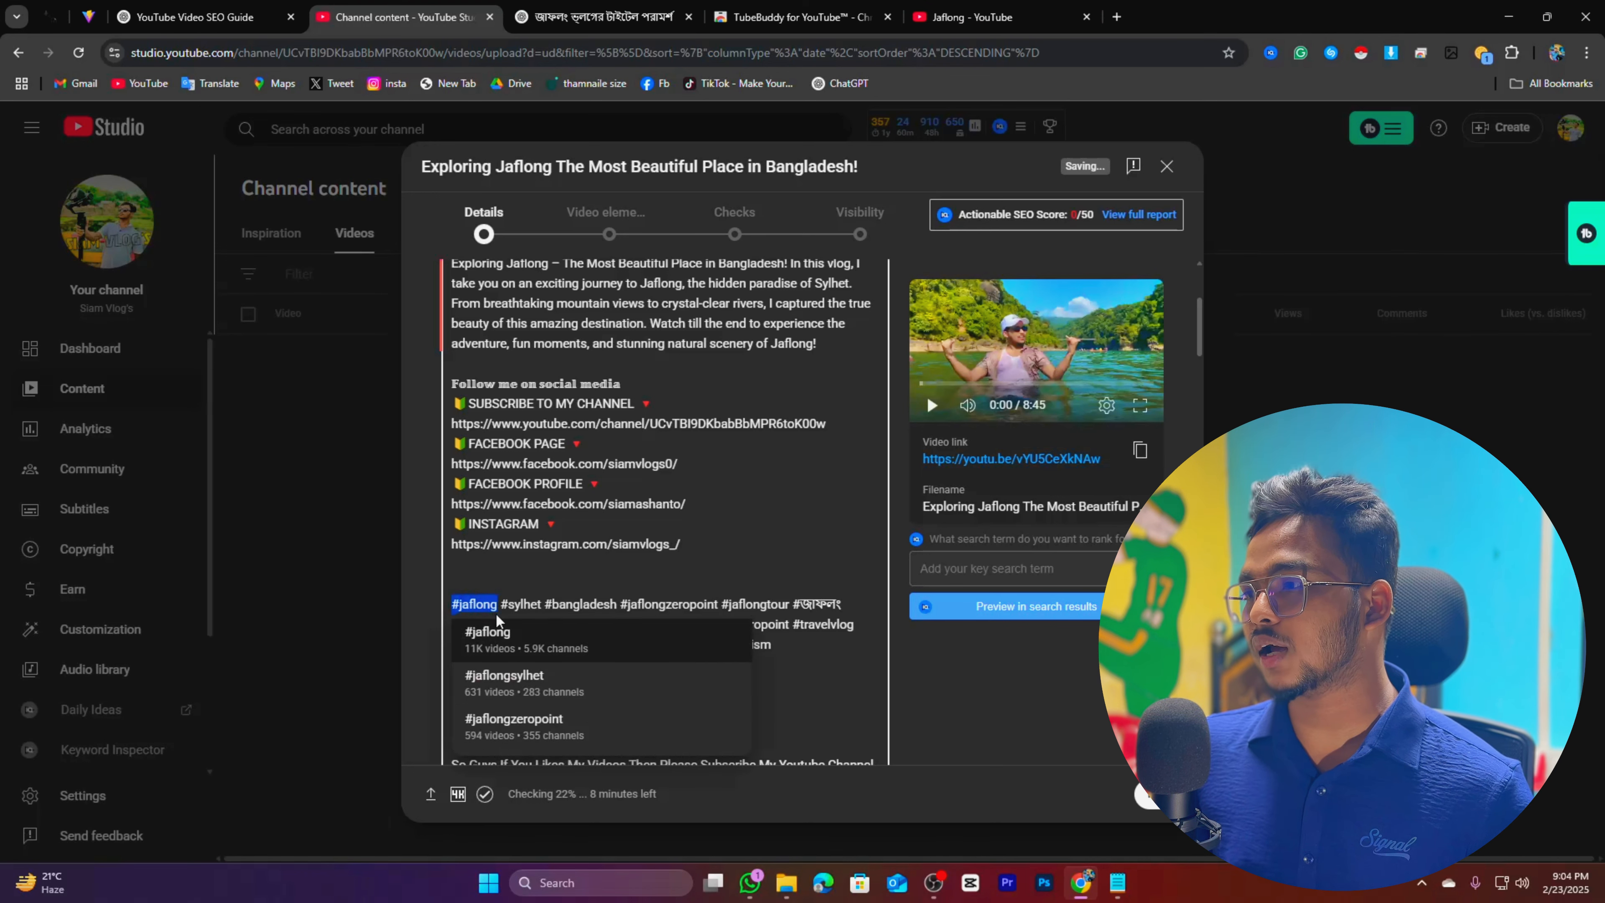
left_click(482, 605)
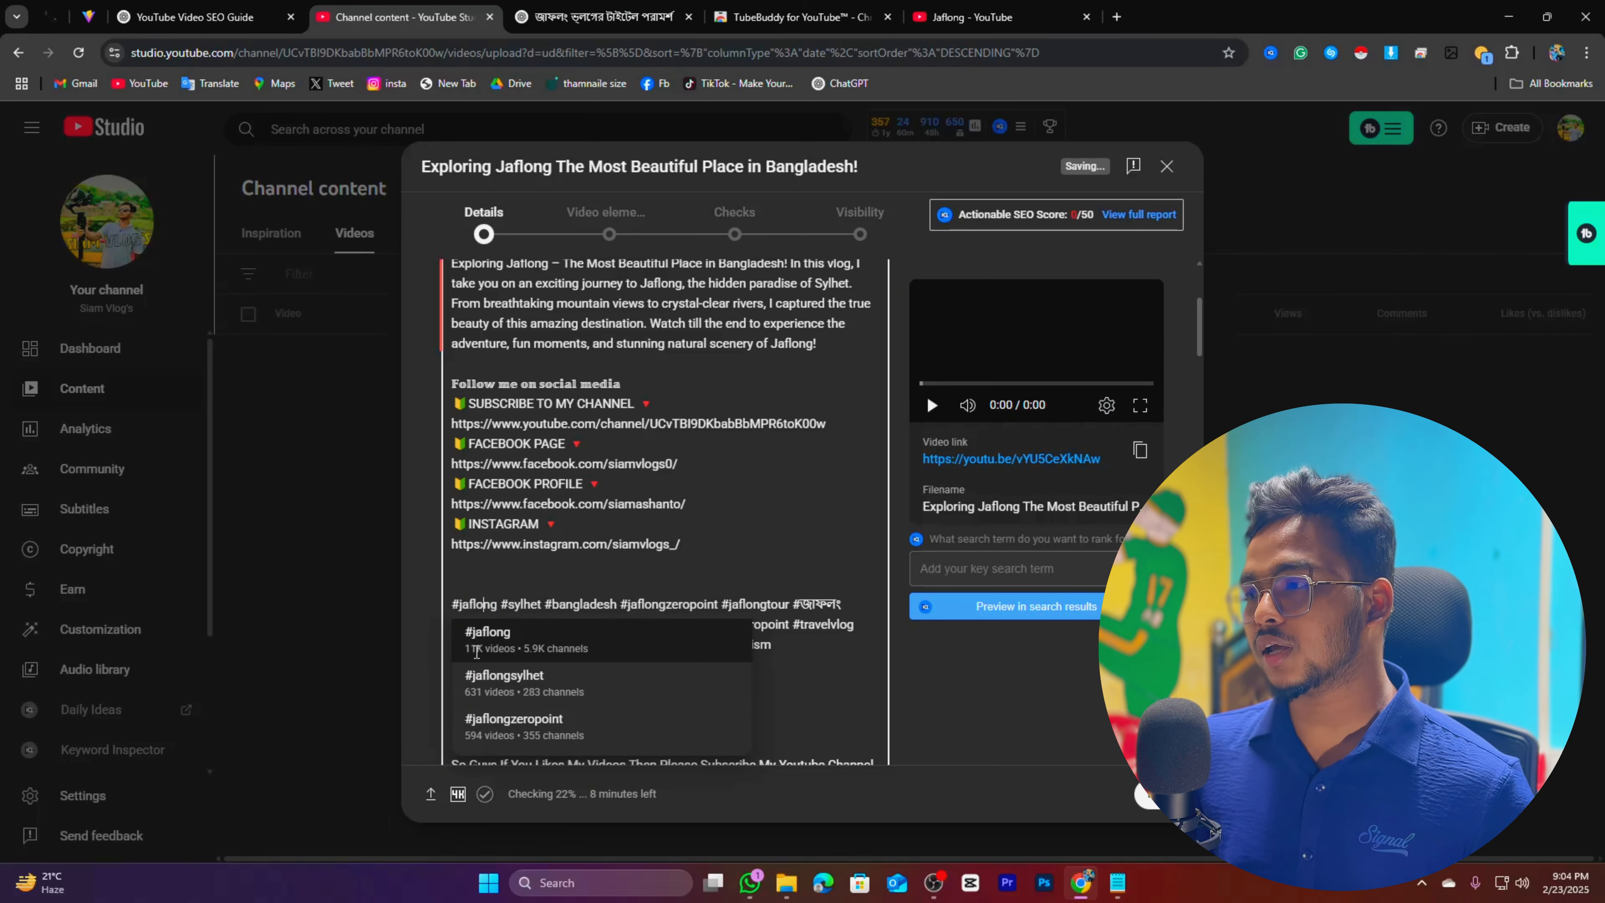
left_click_drag(465, 648, 514, 653)
left_click(480, 605)
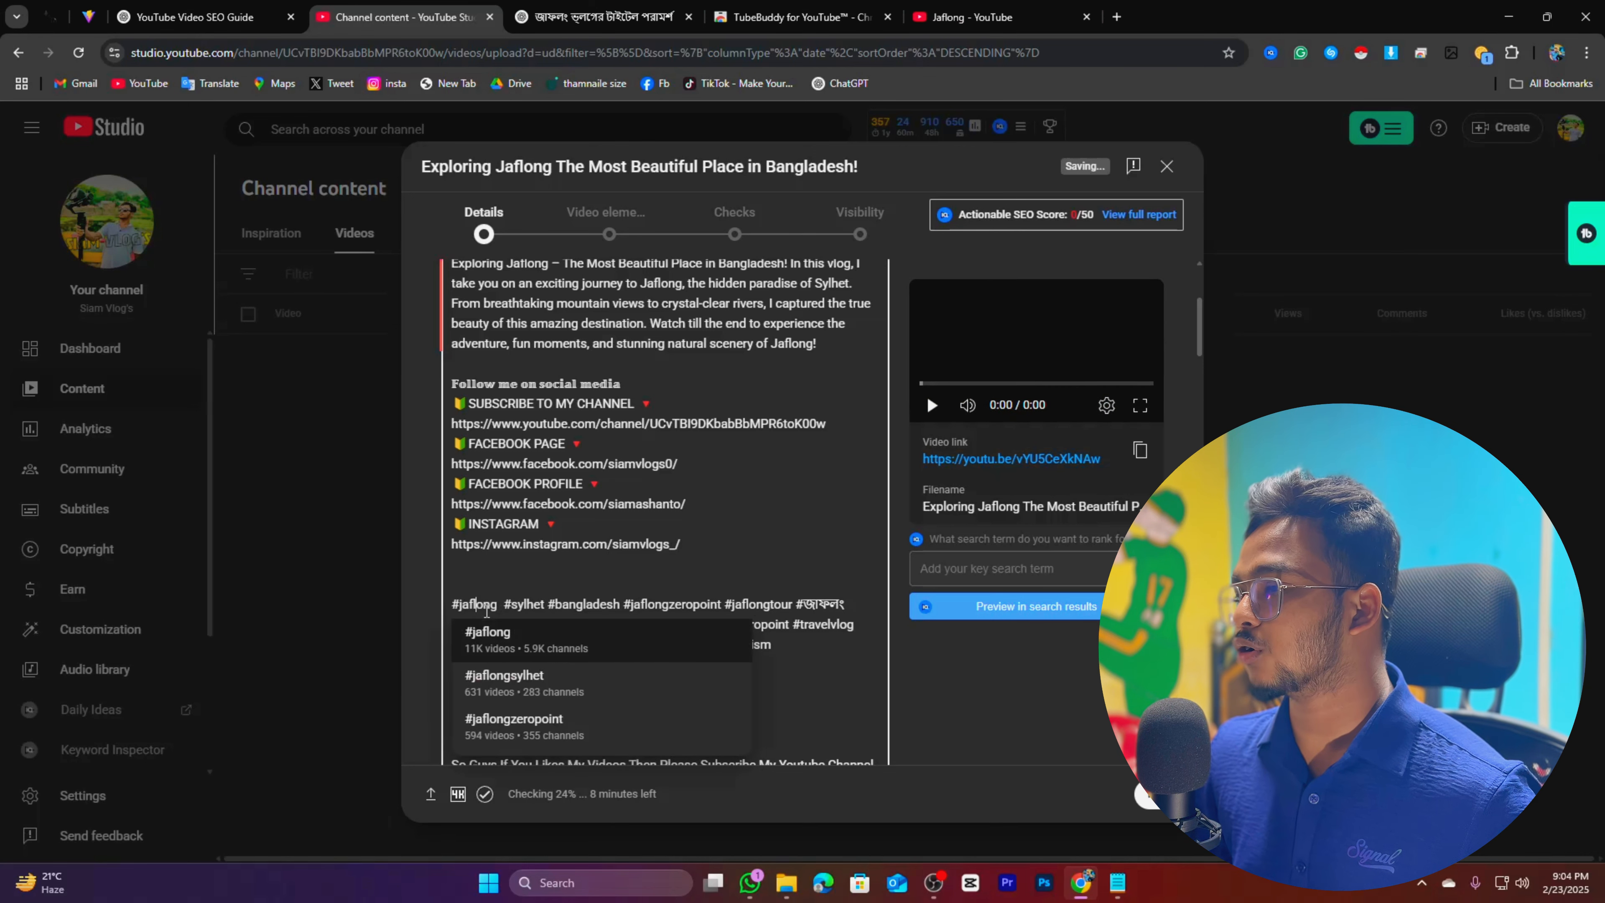
left_click(510, 644)
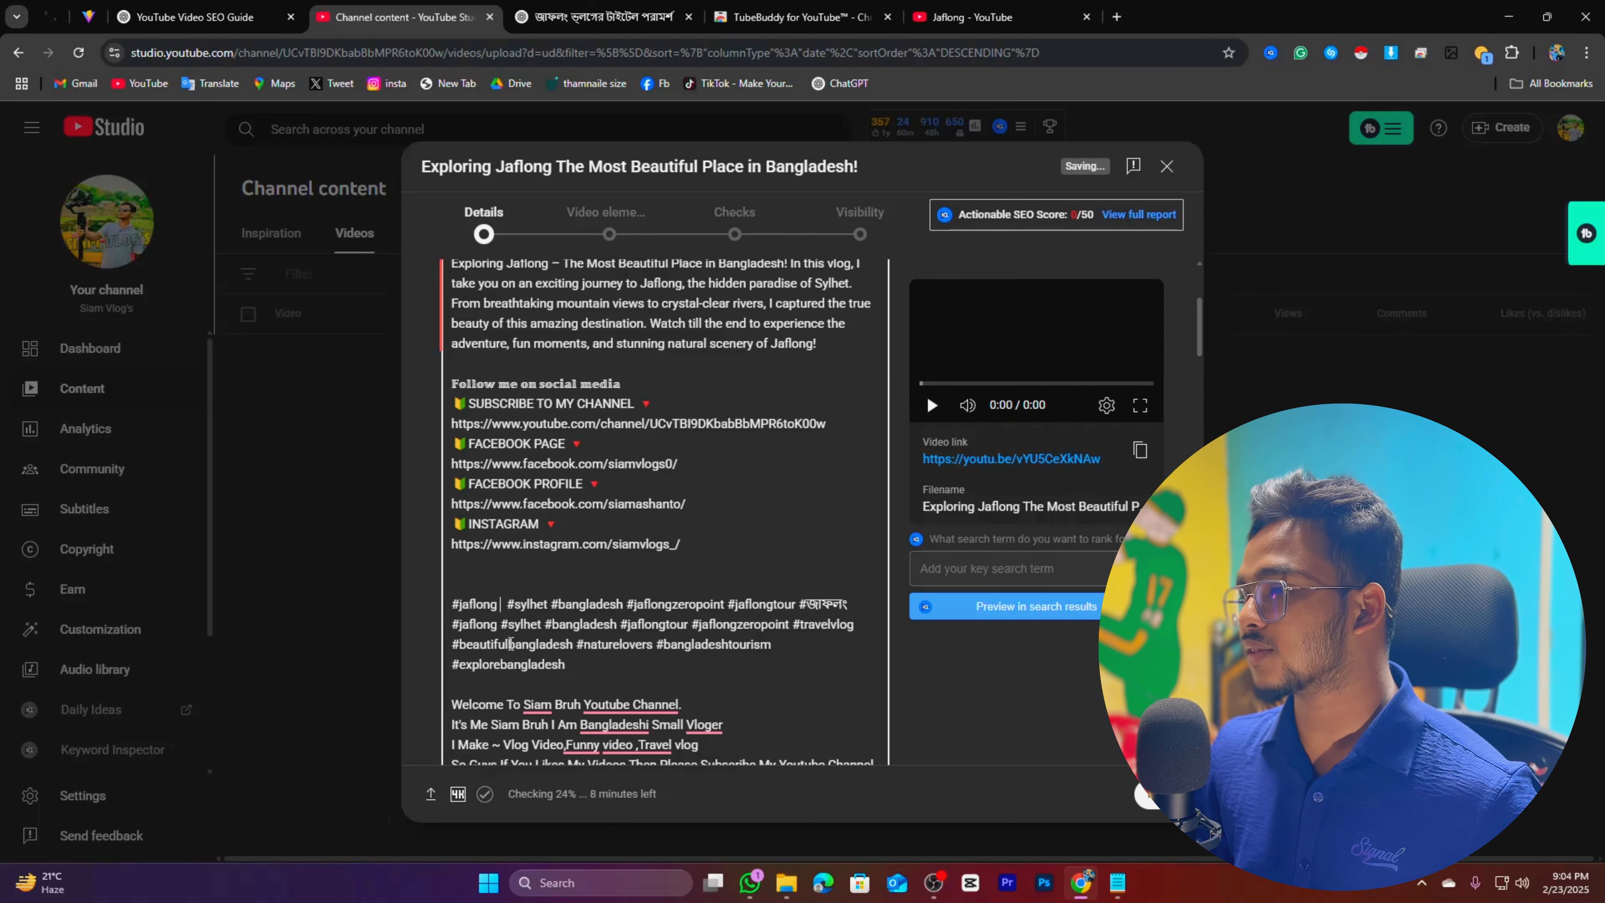
left_click(510, 608)
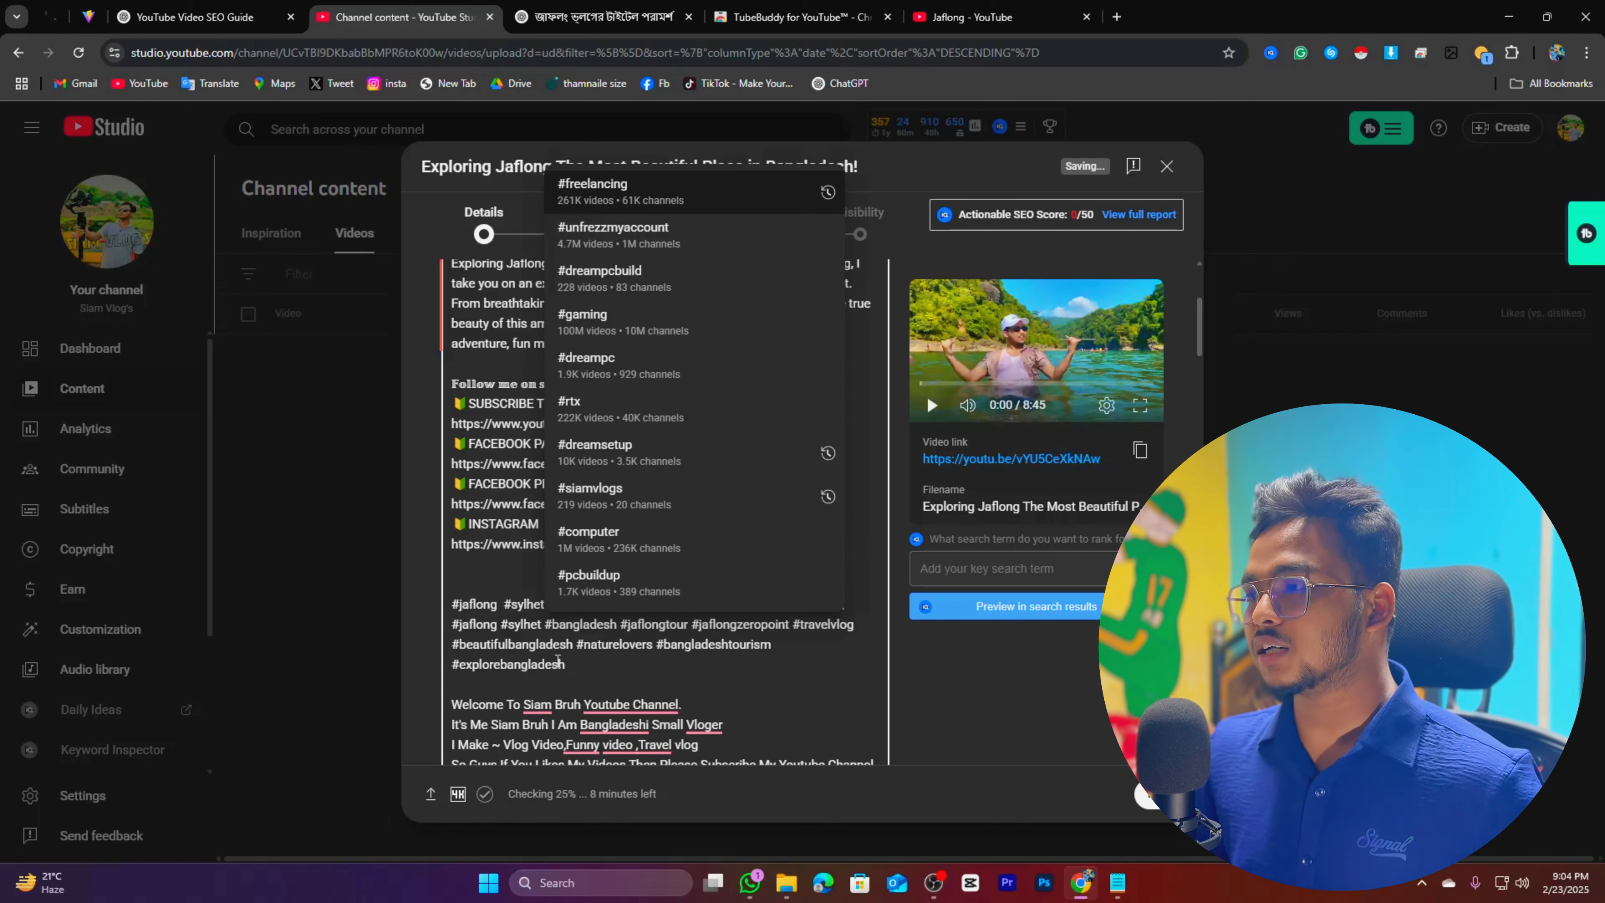
Append #siamvlogs after #explorebangladesh in the description and start another hashtag with "#"
left_click(599, 665)
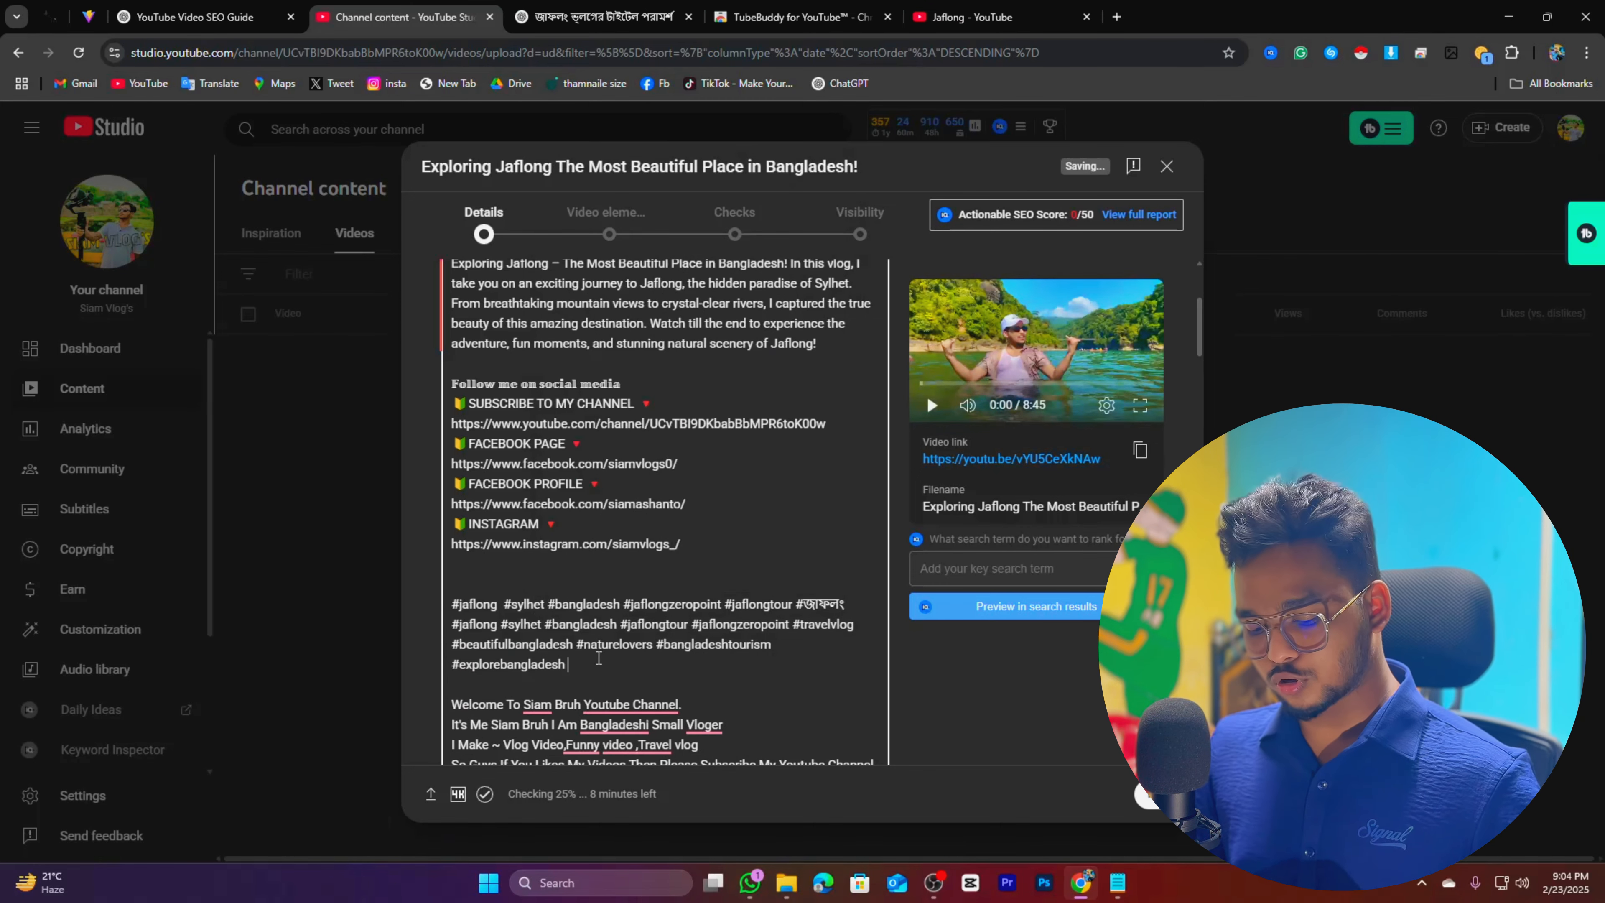
type("#")
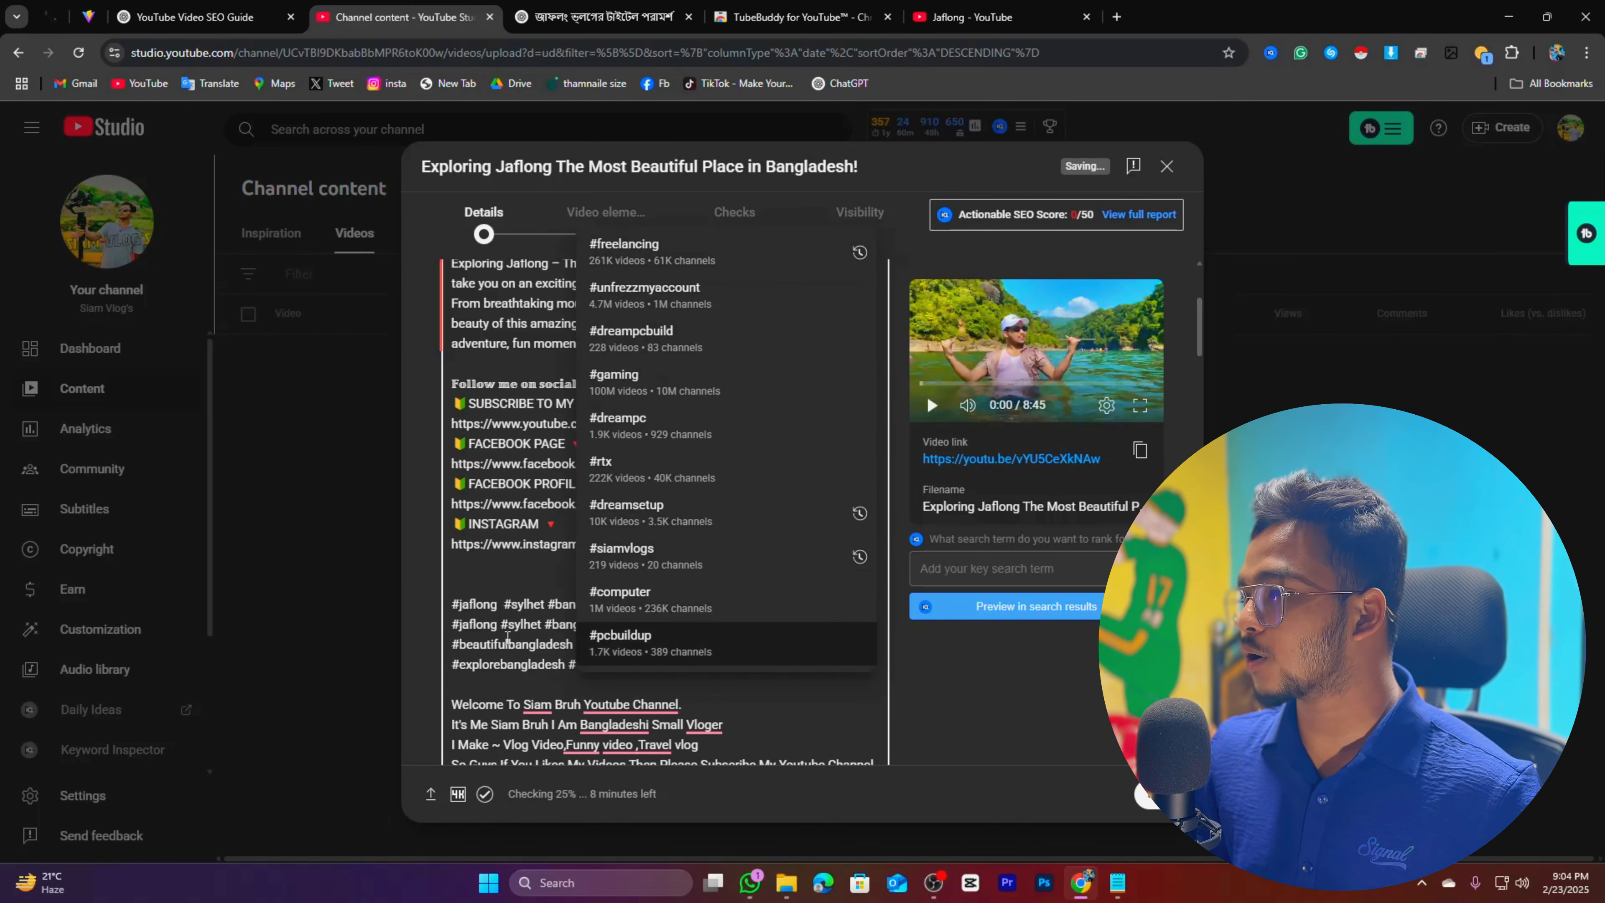
left_click(573, 680)
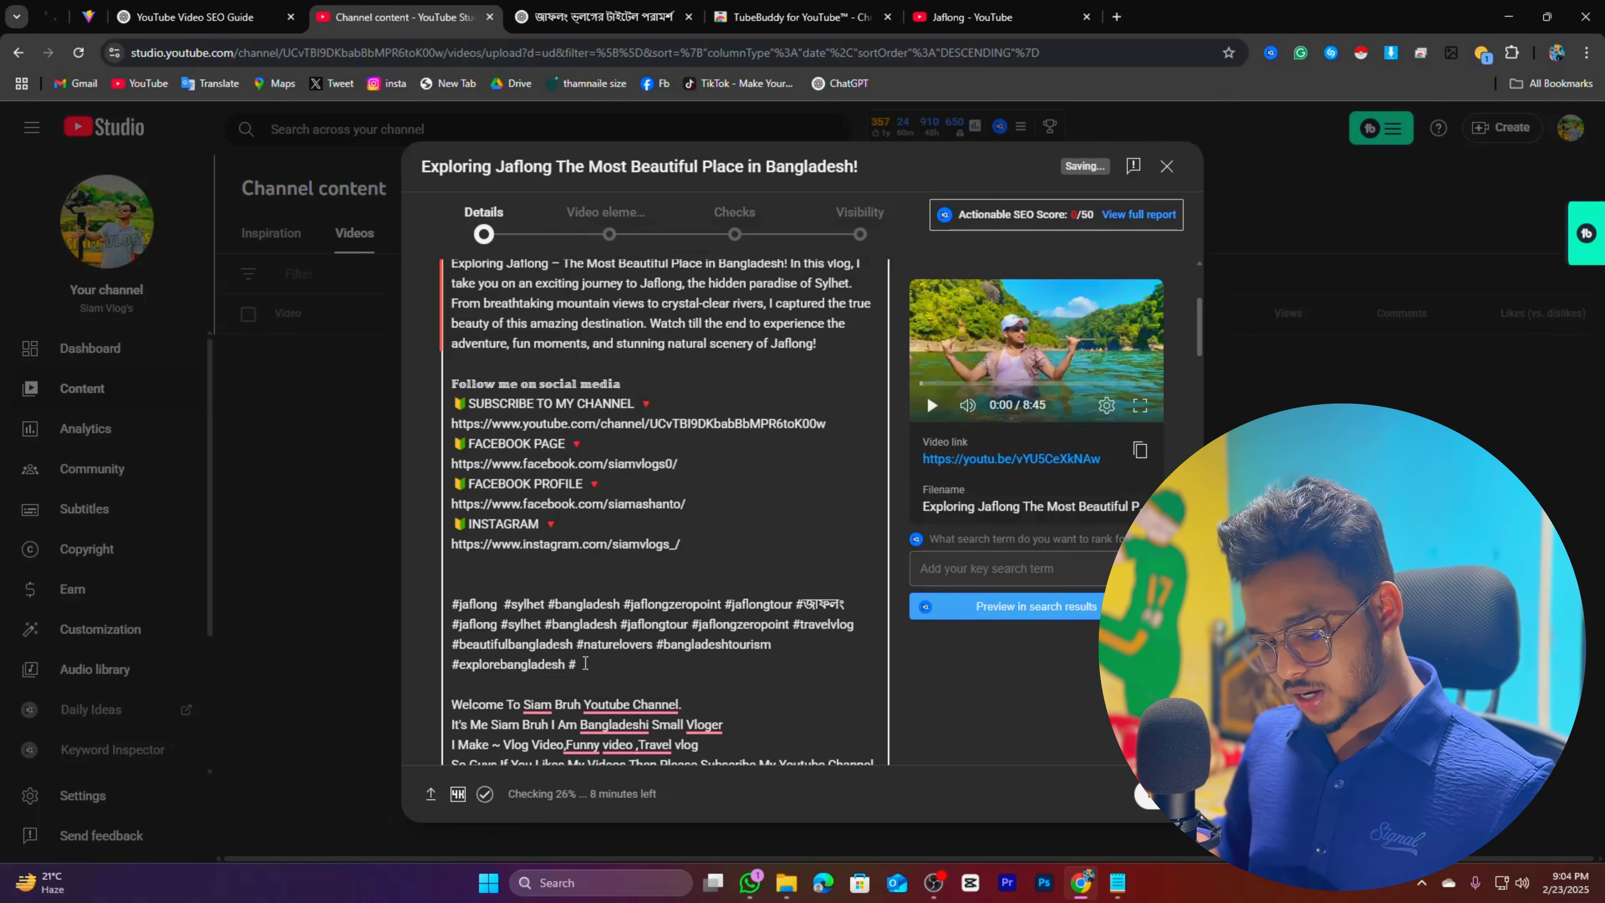
type("siamvlog")
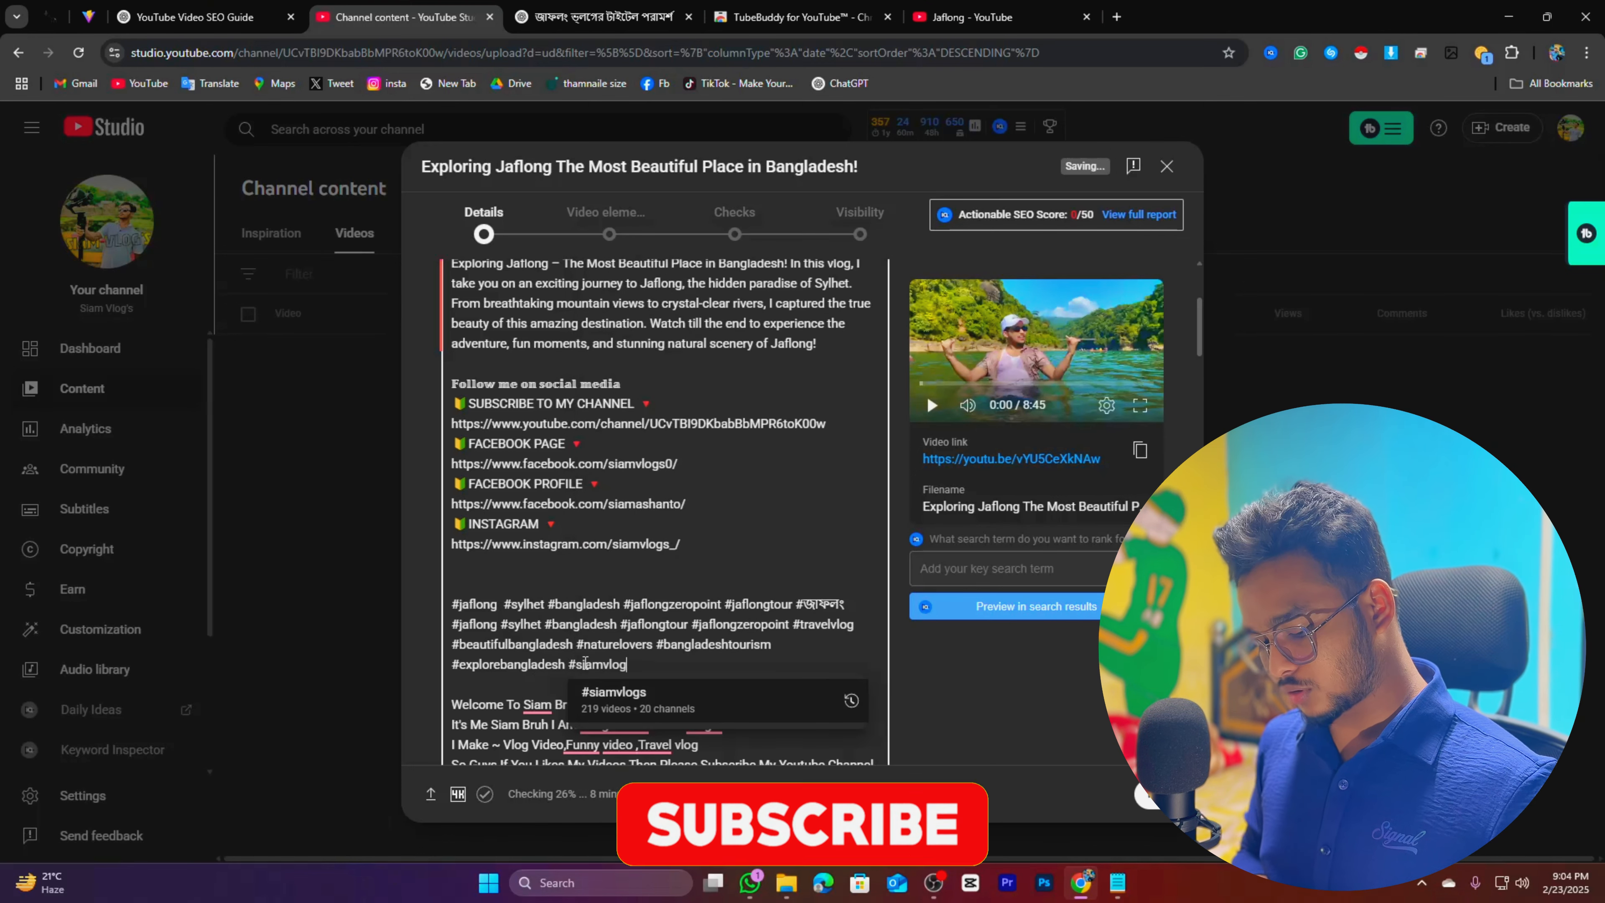
type("s #")
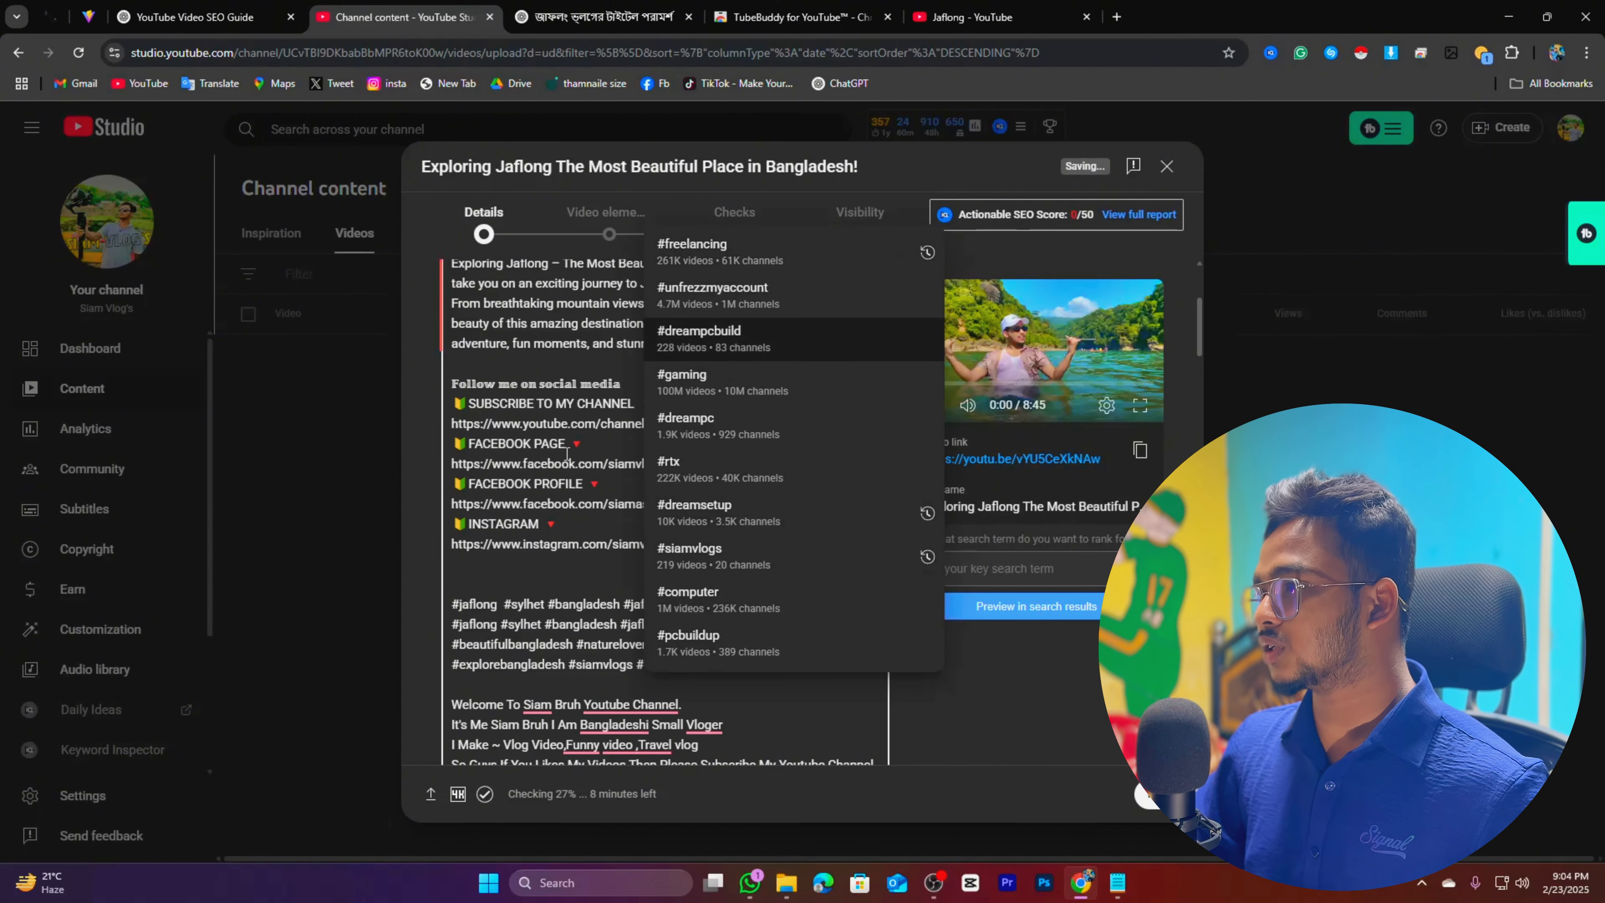
left_click(633, 670)
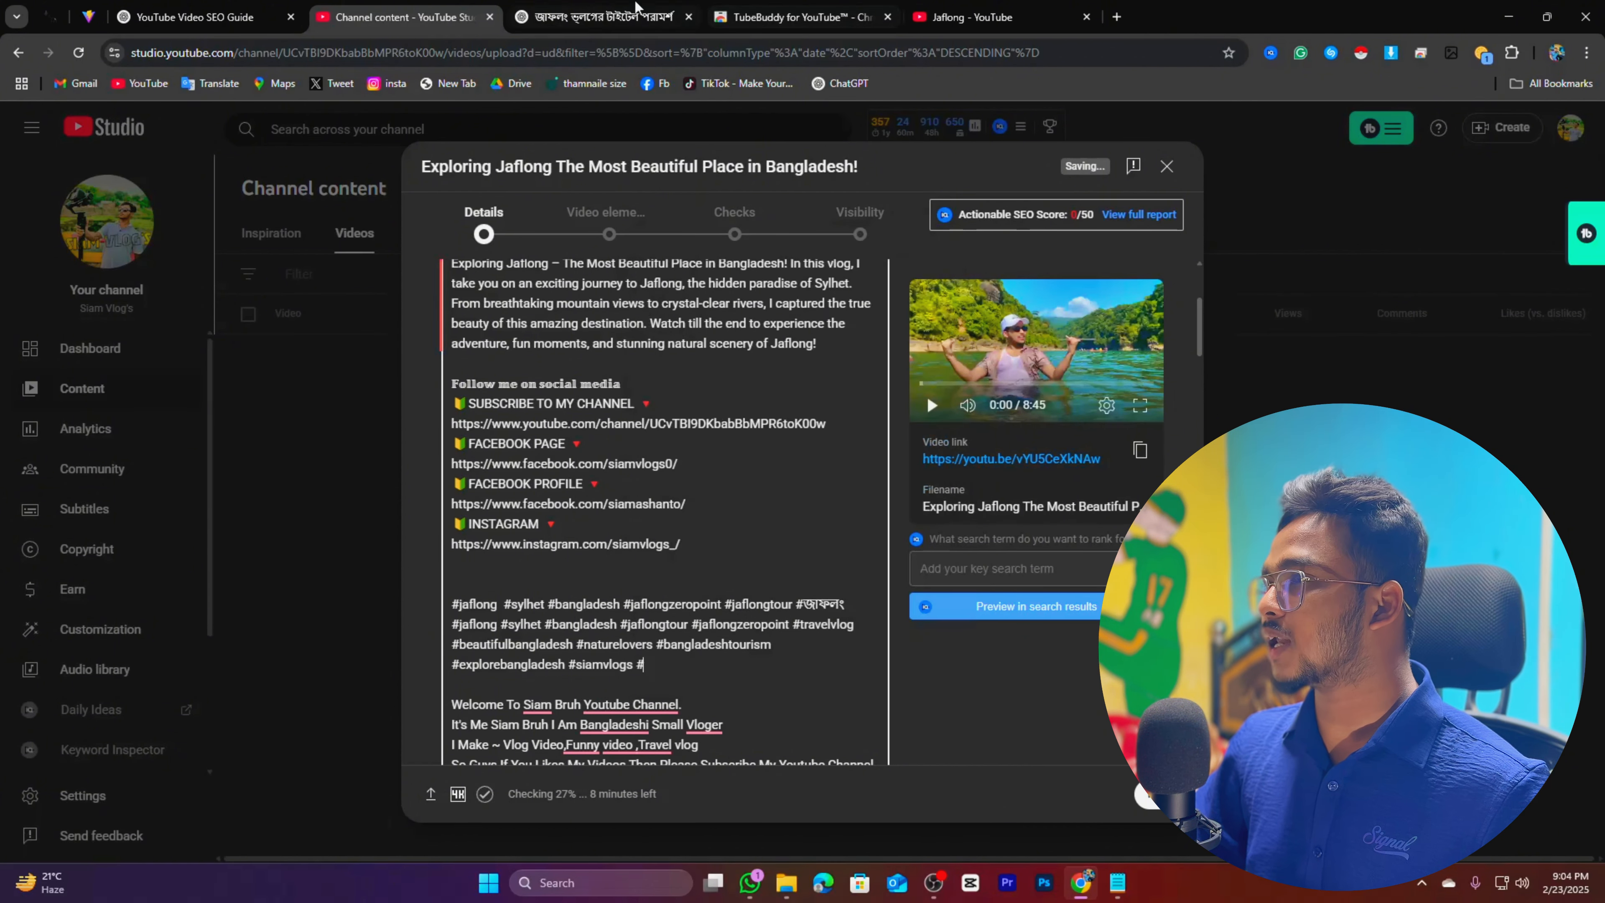
Ask ChatGPT for search-based hashtags with the prompt "give me 10 hashtag gogole jaflong serches"
left_click(637, 13)
left_click(716, 772)
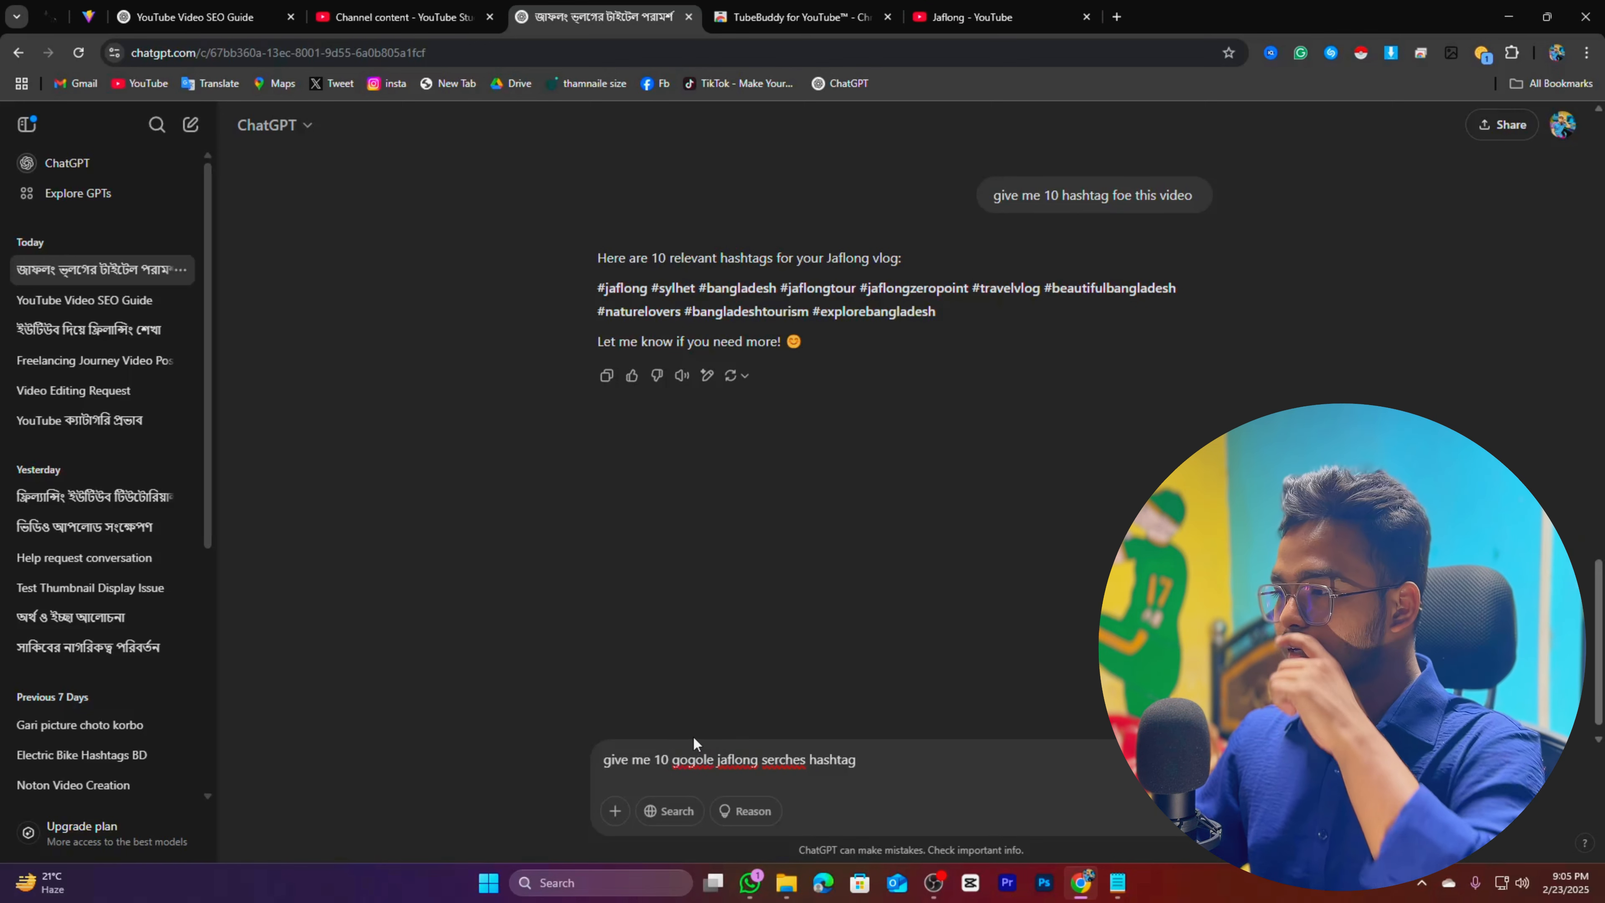
left_click(674, 752)
type("hashtag")
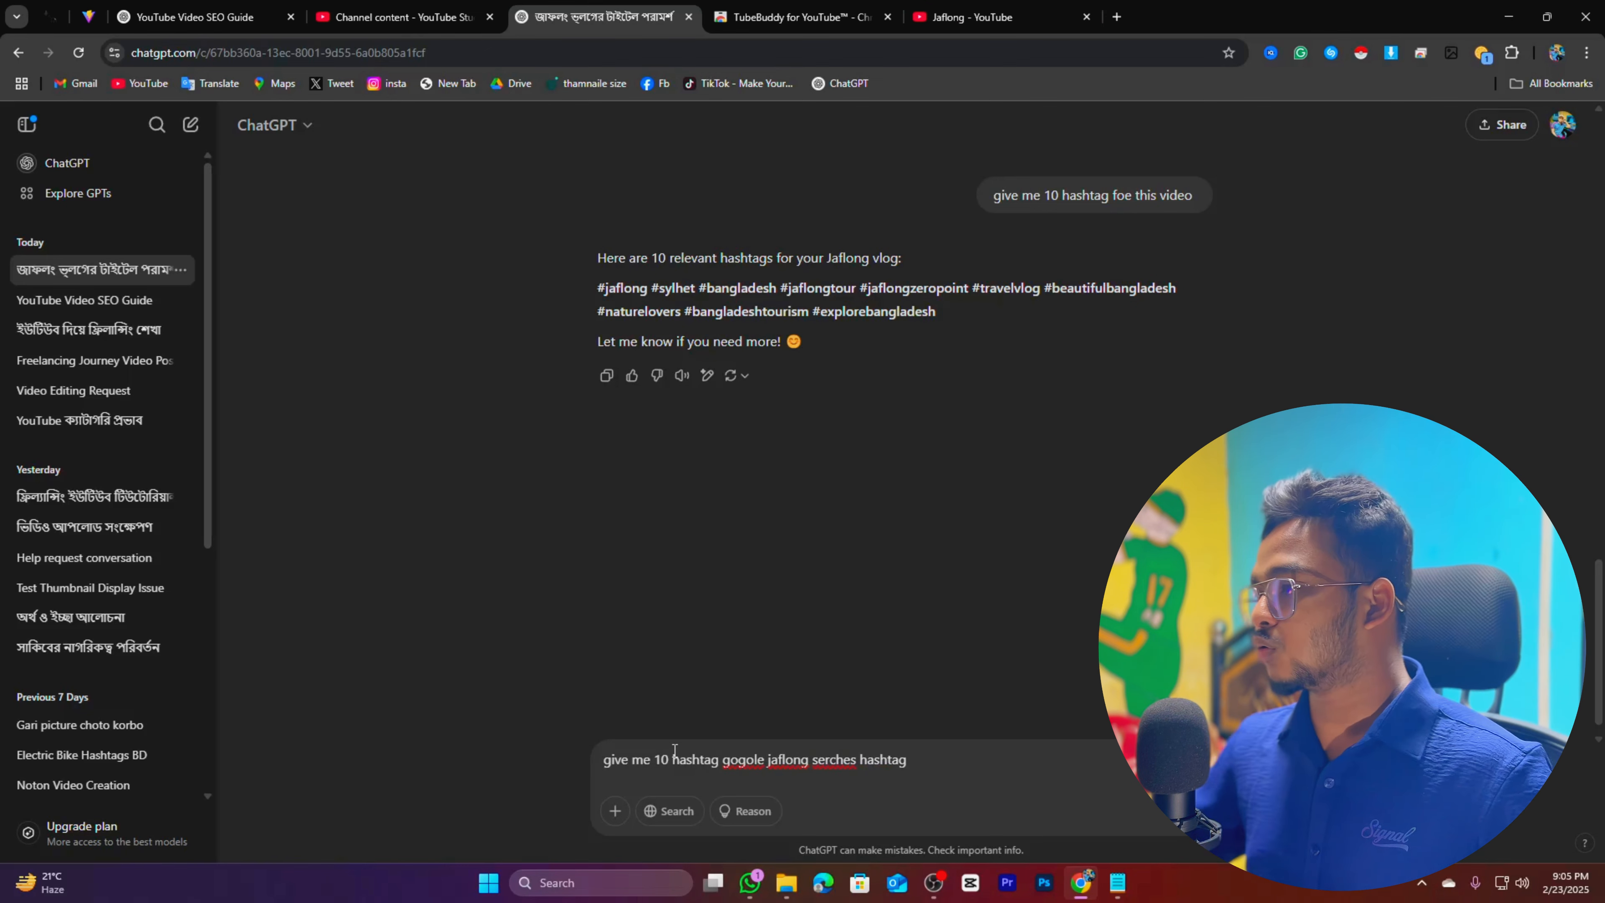
left_click_drag(918, 762, 860, 765)
key("BackSpace")
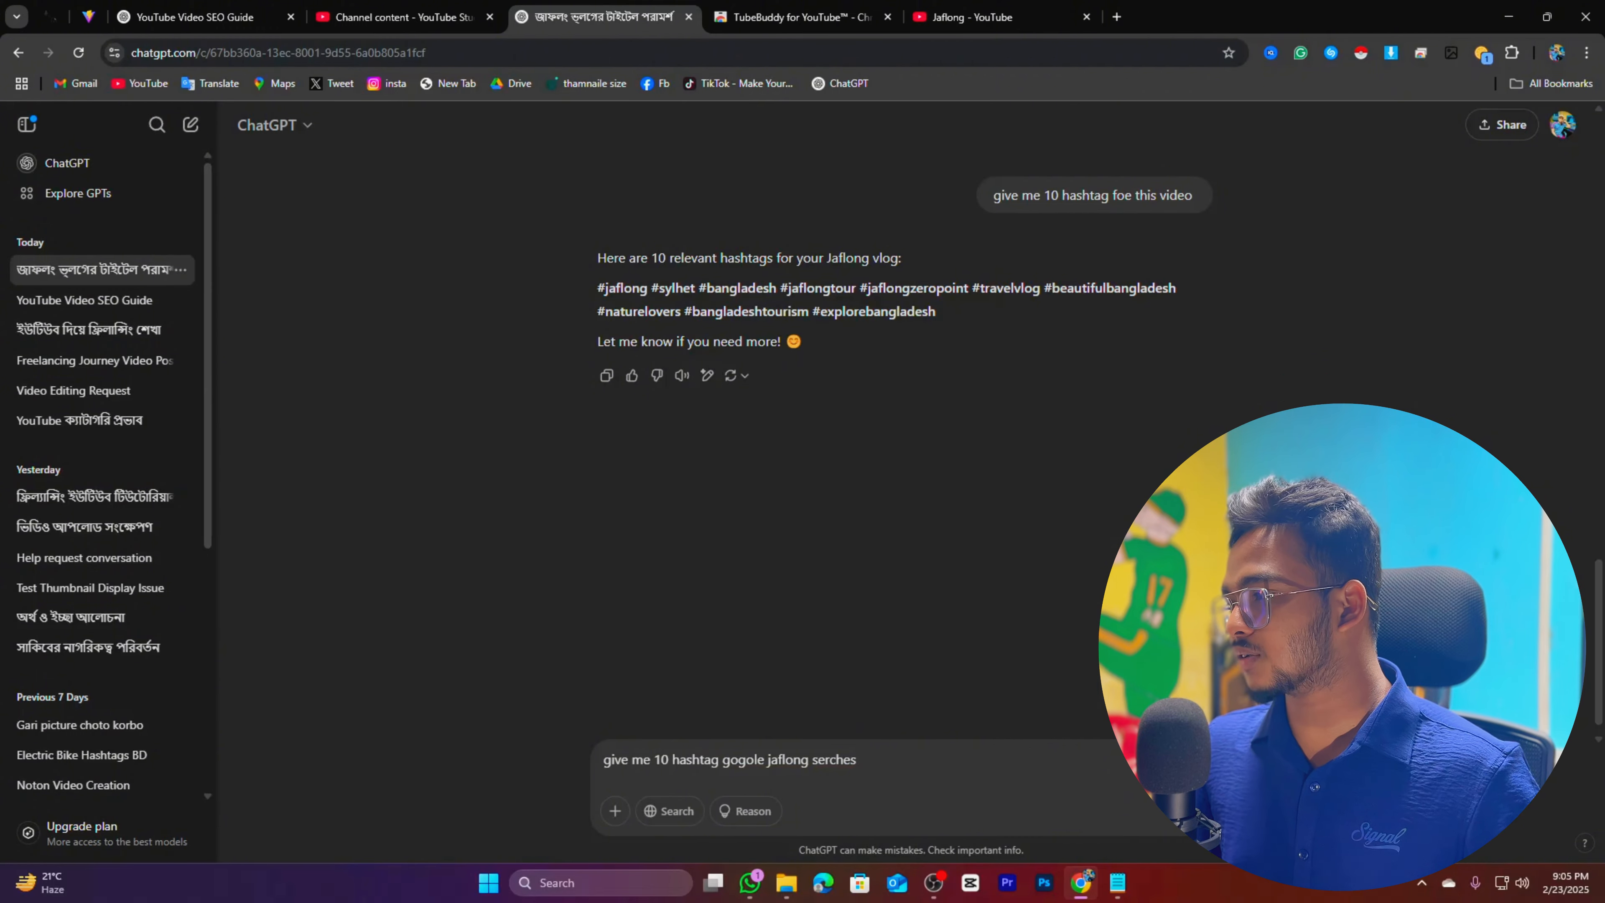
key("Return")
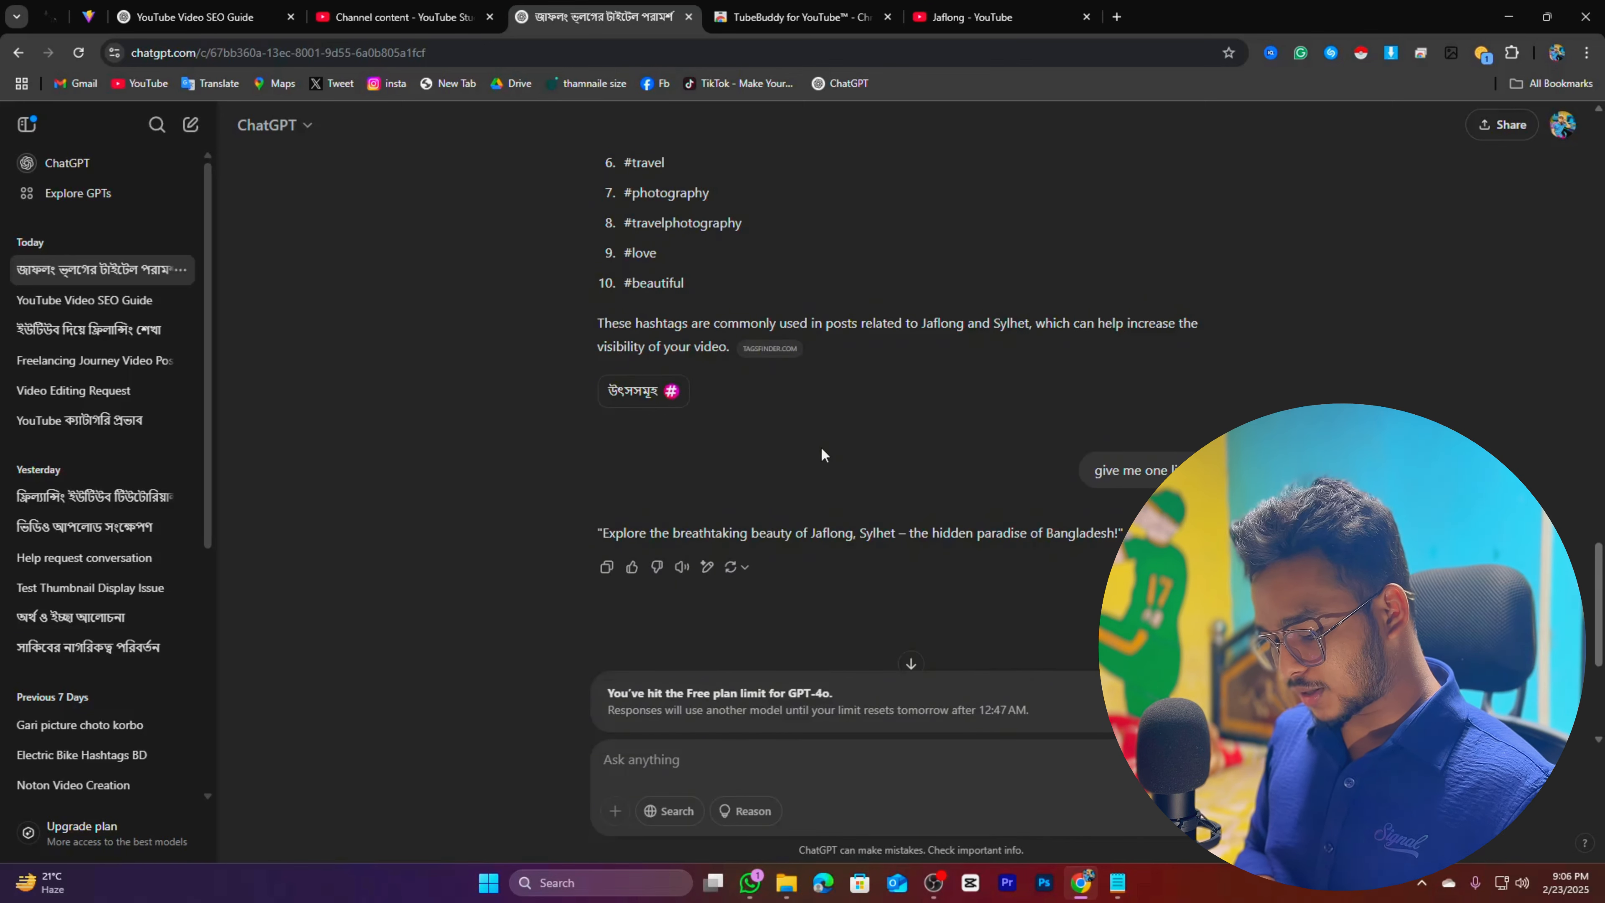
Write the follow-up prompt "gime this hashtag with serial ans small later" to have ChatGPT reformat the hashtag list
type("gime this")
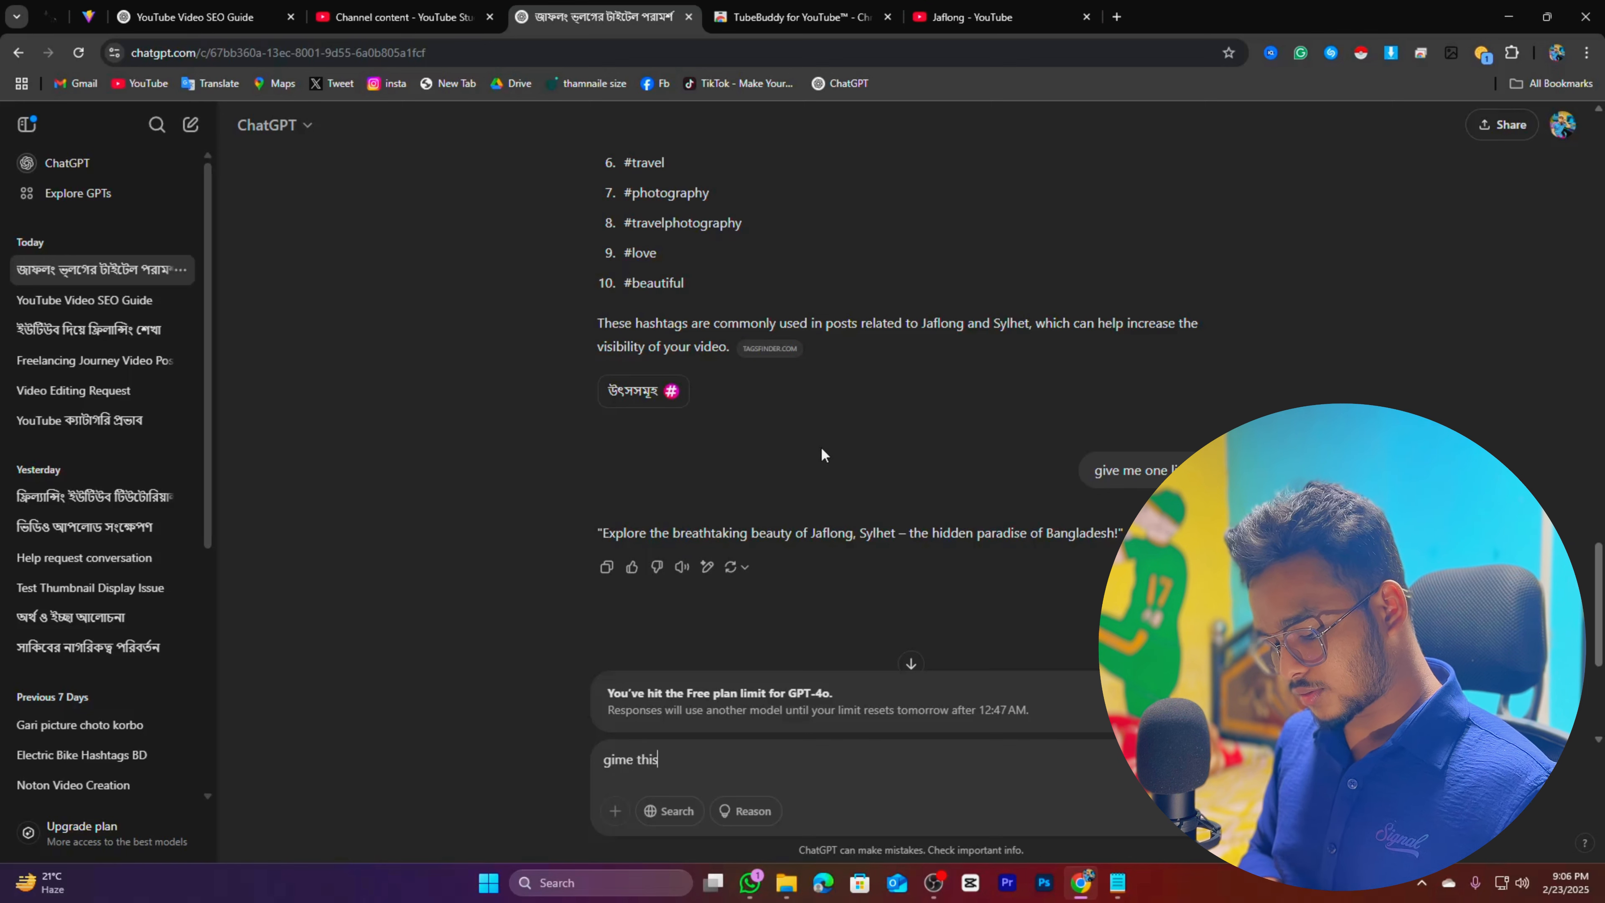
type(" hashtag with")
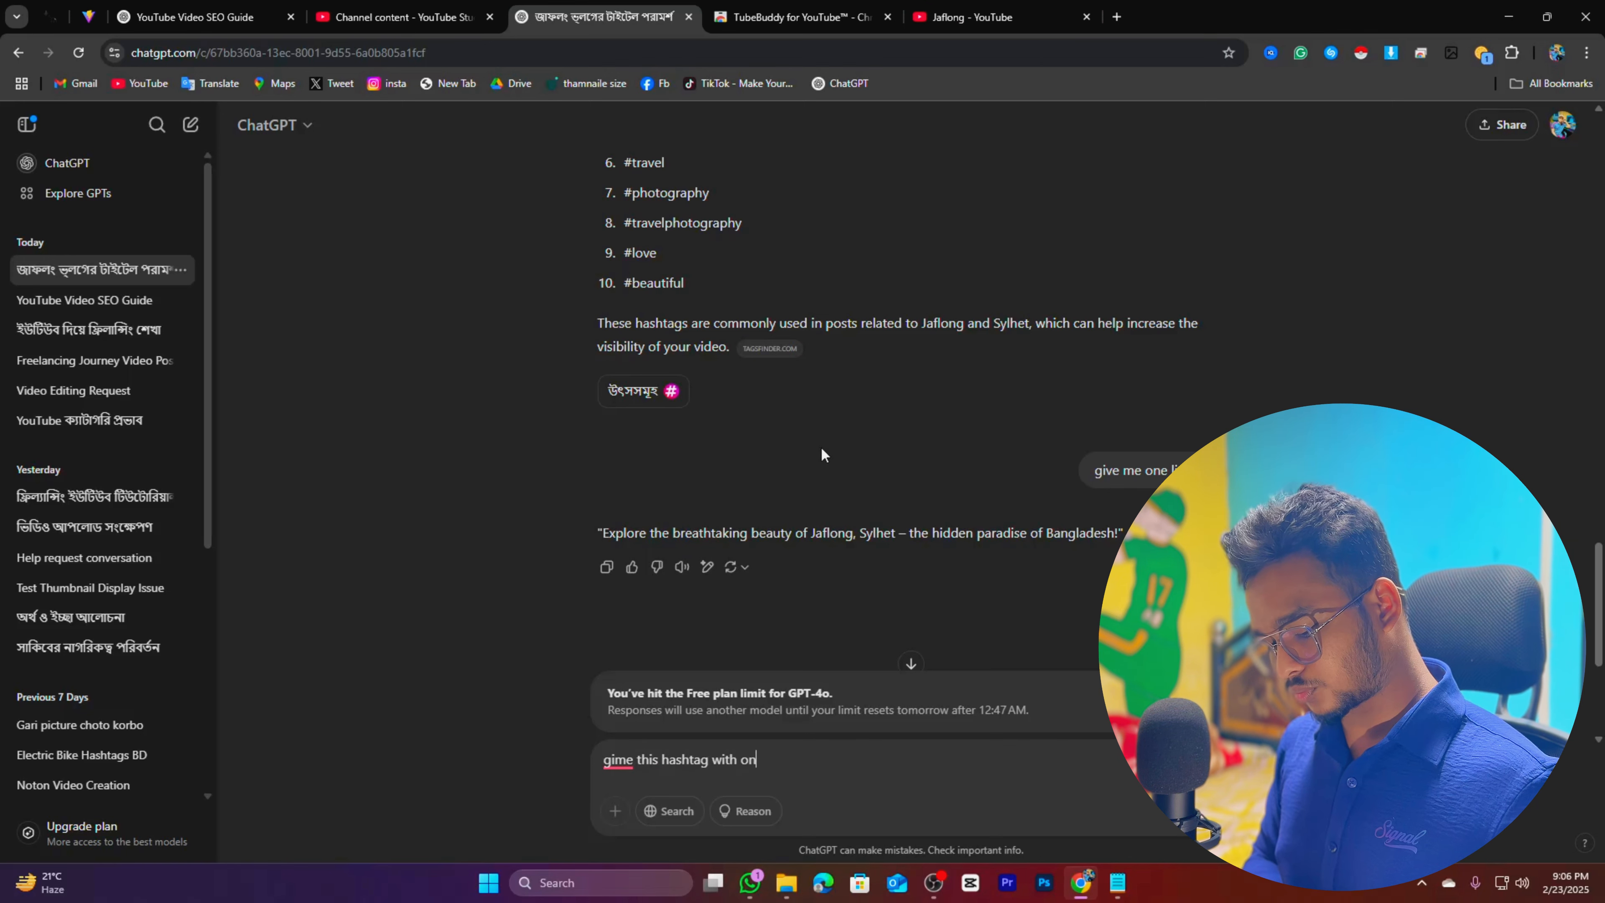
type(" on")
key("BackSpace")
key("BackSpace")
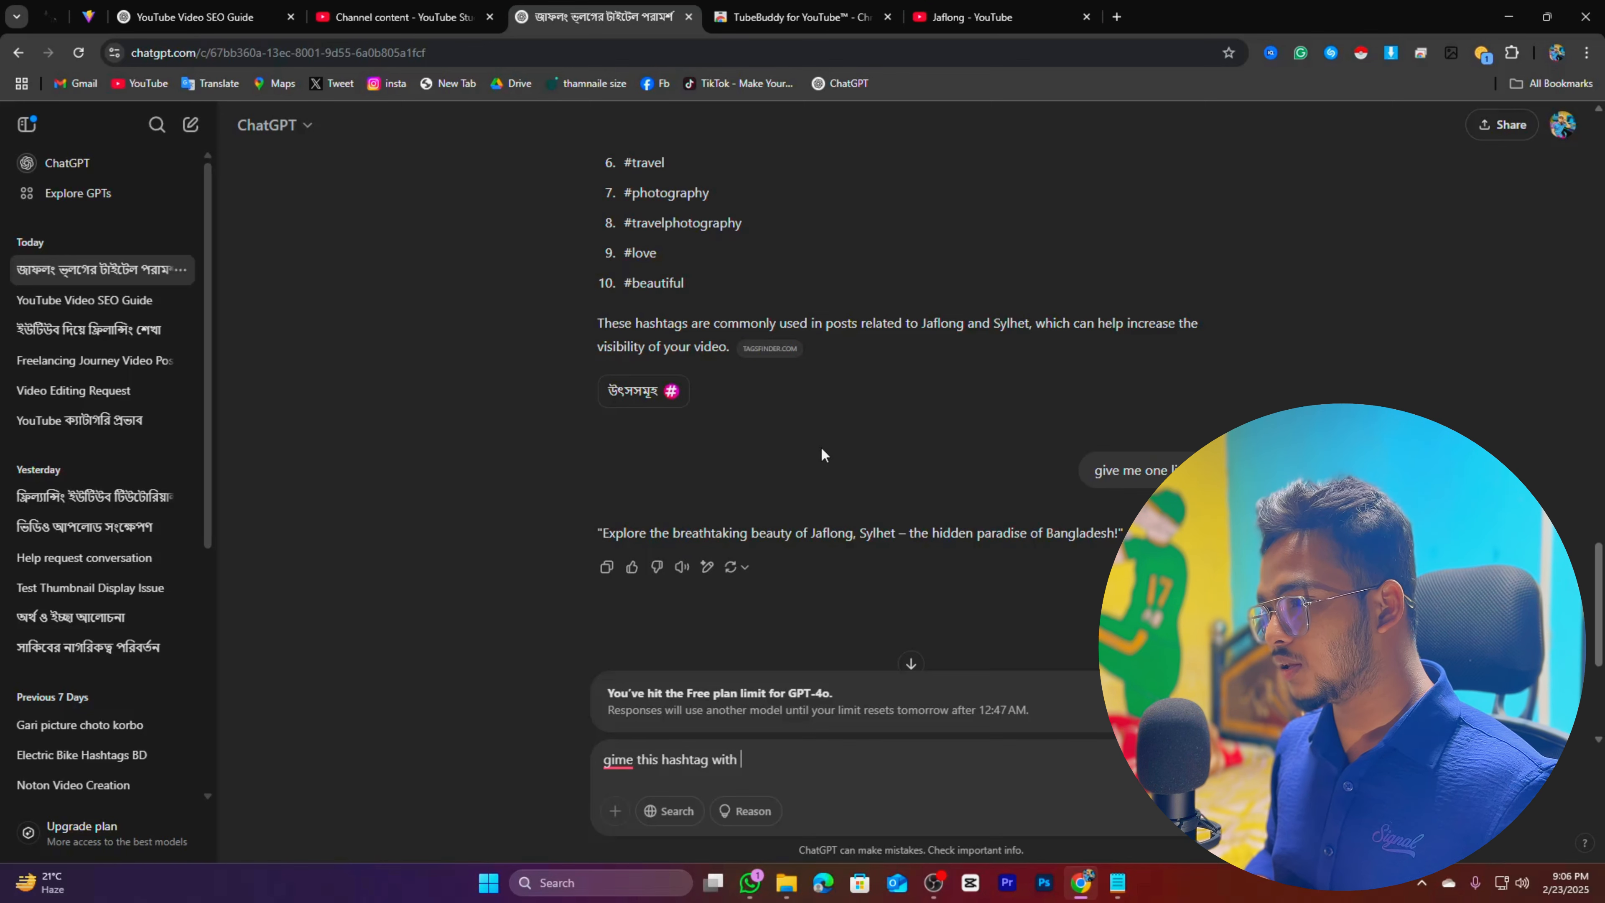
type("serial ans small")
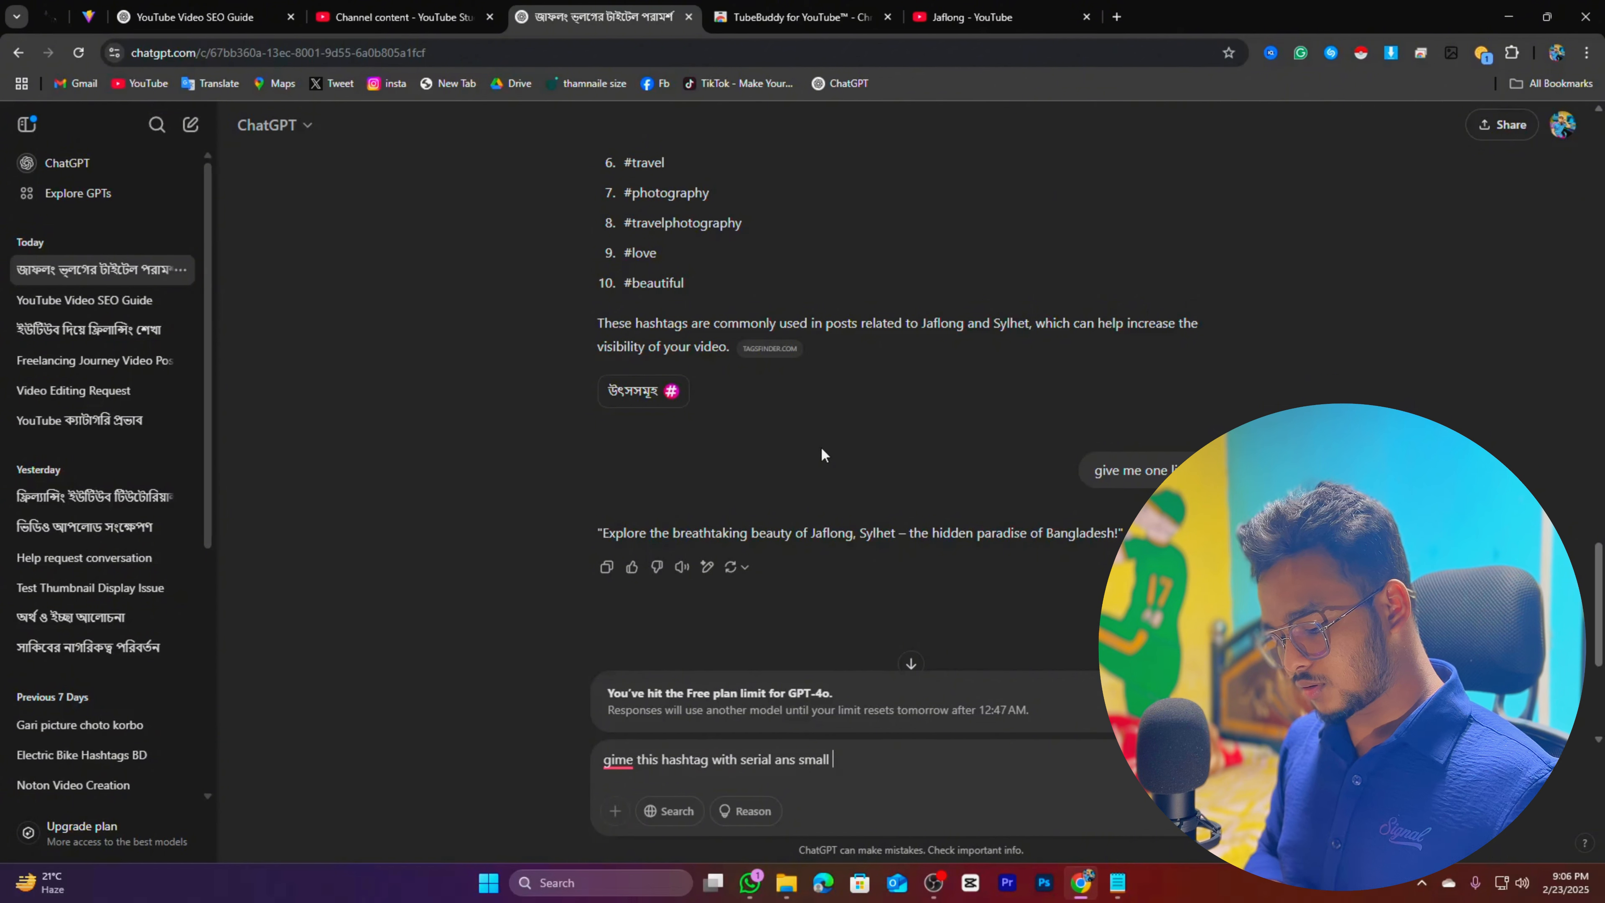
type(" later")
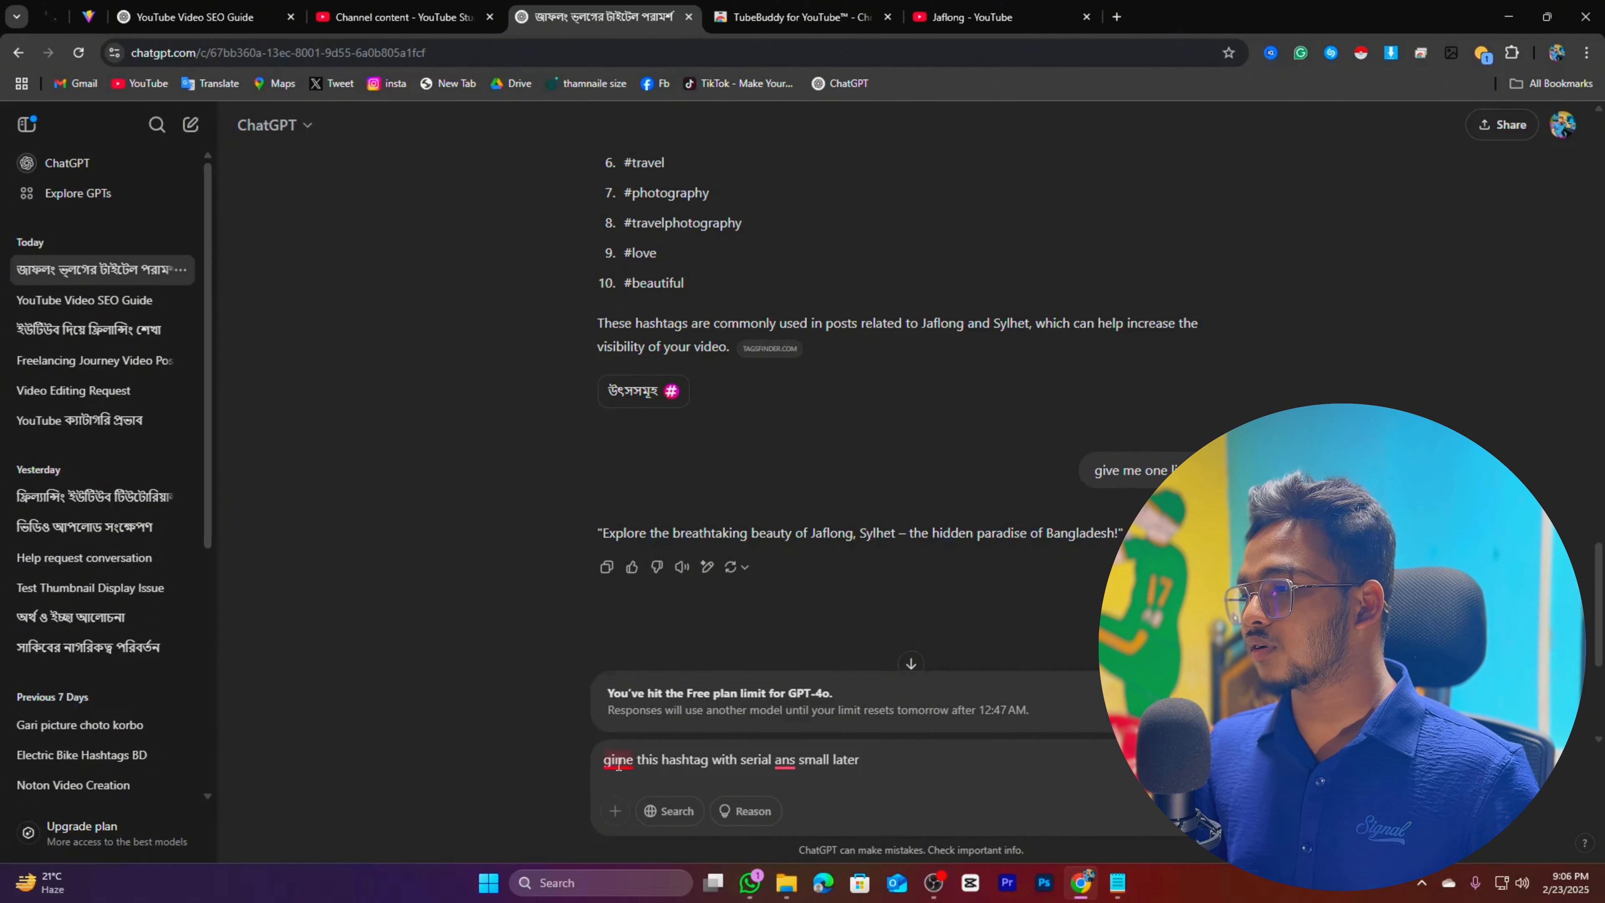
mouse_move(606, 760)
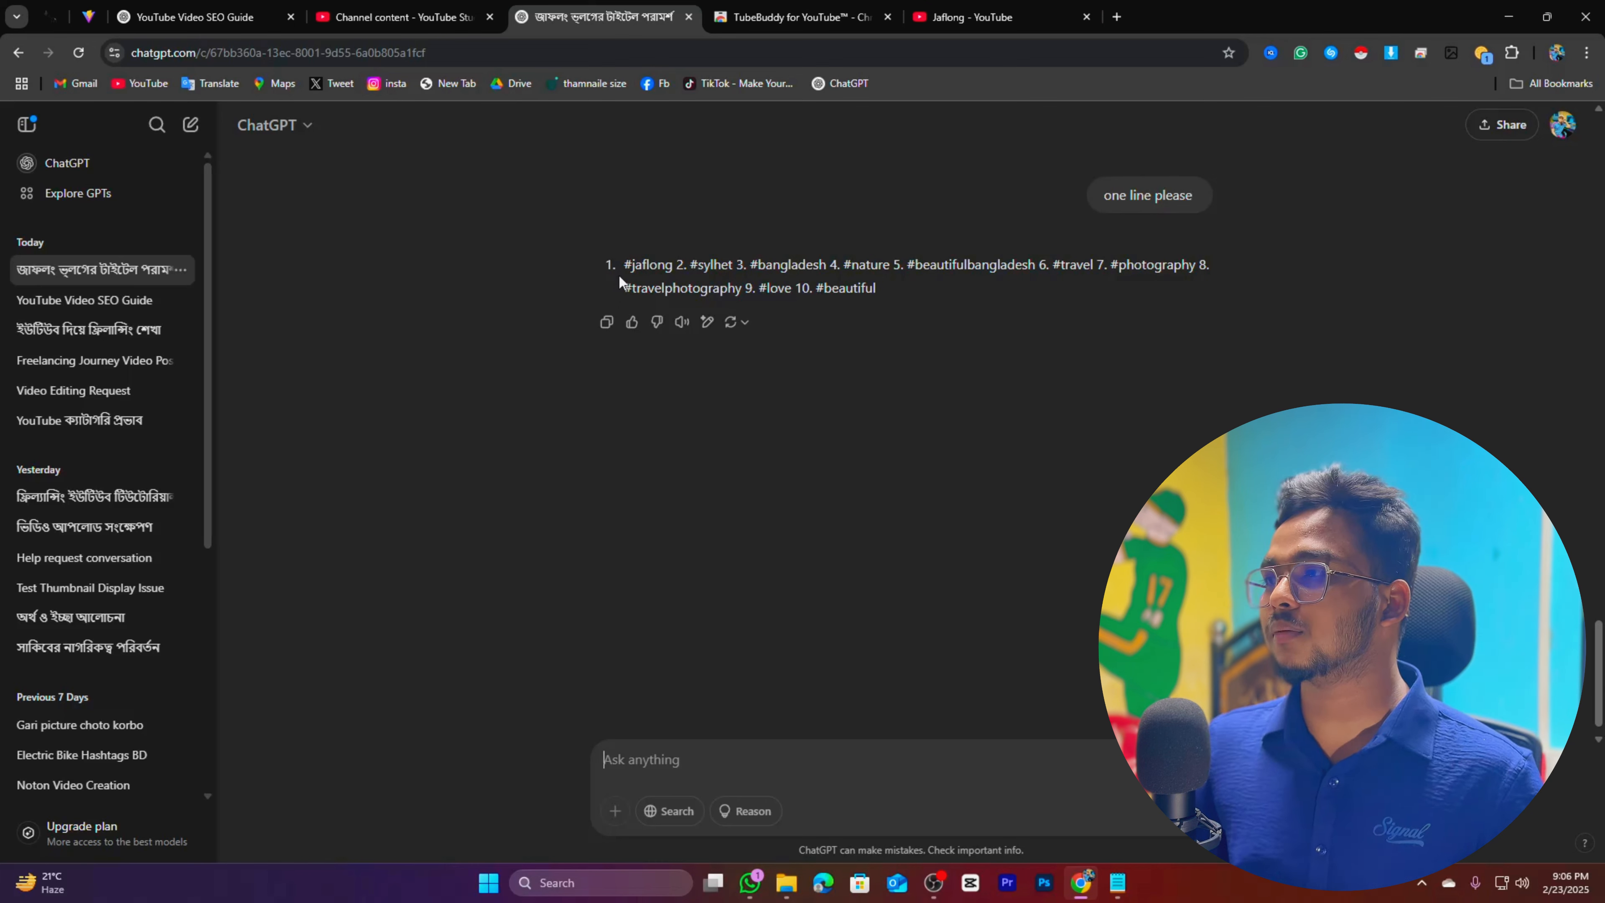
Try replacing the lone # after #siamvlogs in the description with ChatGPT's numbered one-line hashtags, and delete them again
left_click_drag(622, 268, 893, 293)
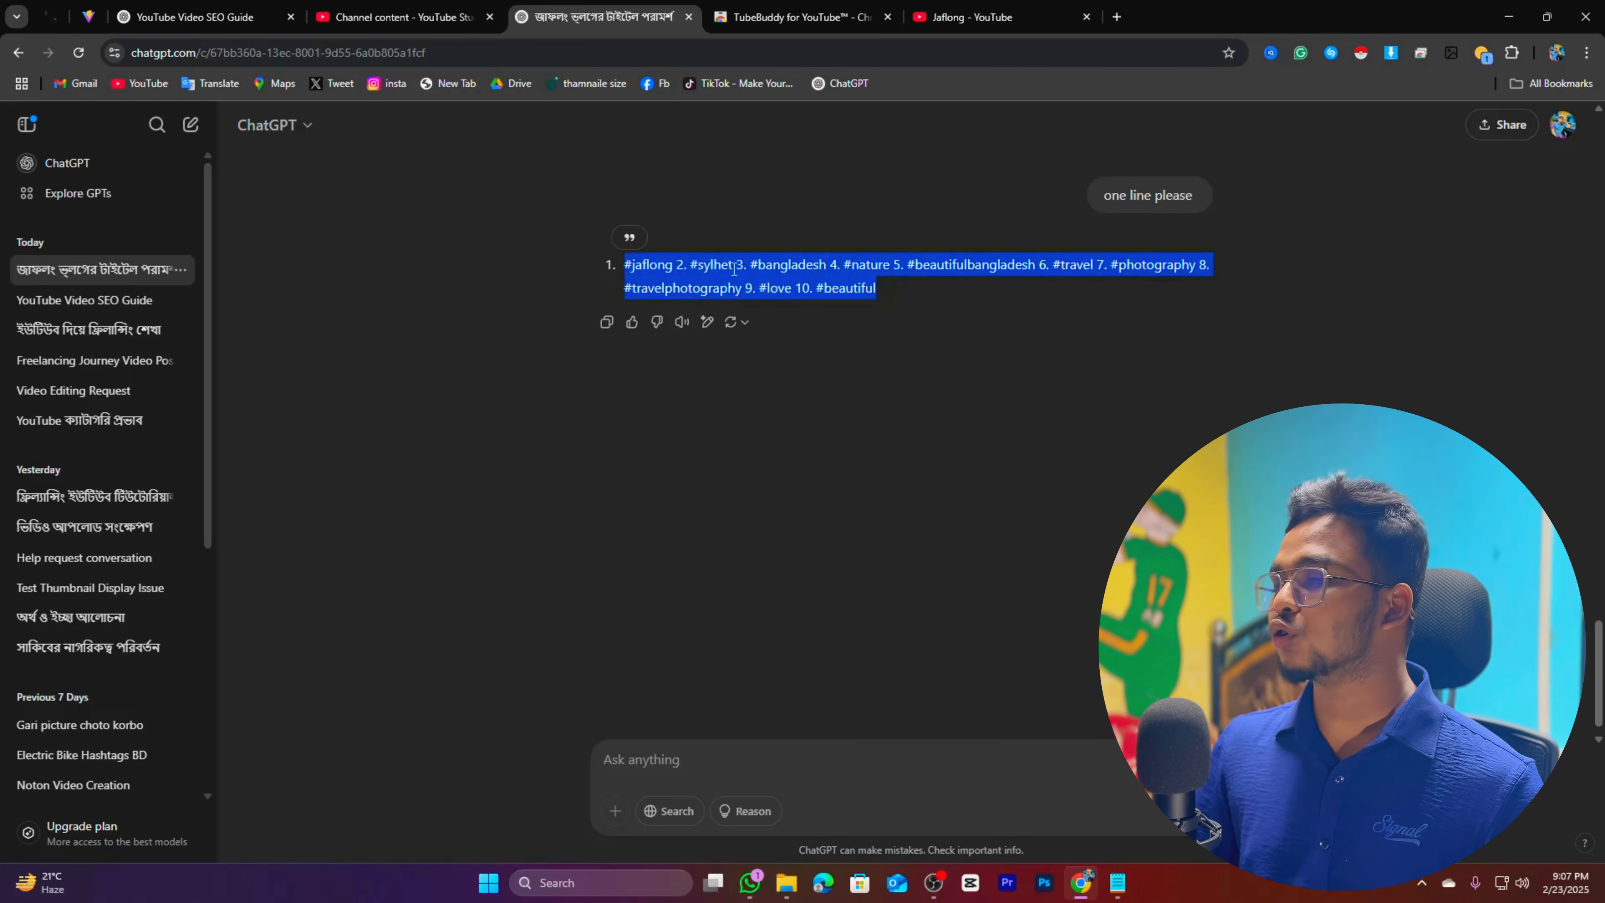
right_click(804, 273)
left_click(805, 282)
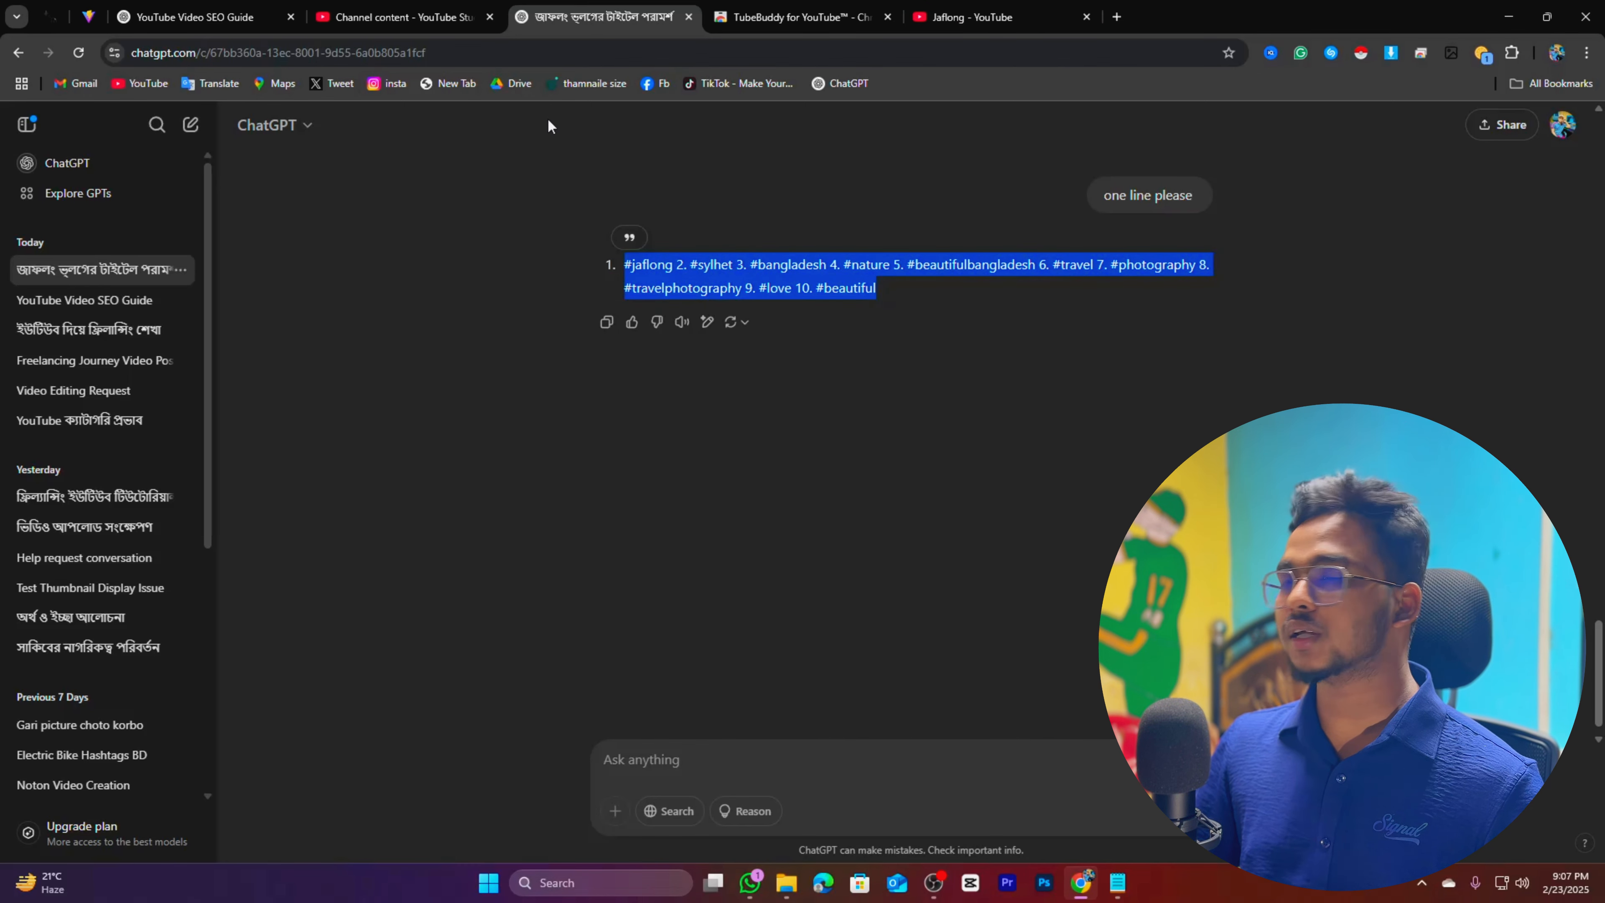
left_click(405, 17)
scroll(645, 427, "down", 5)
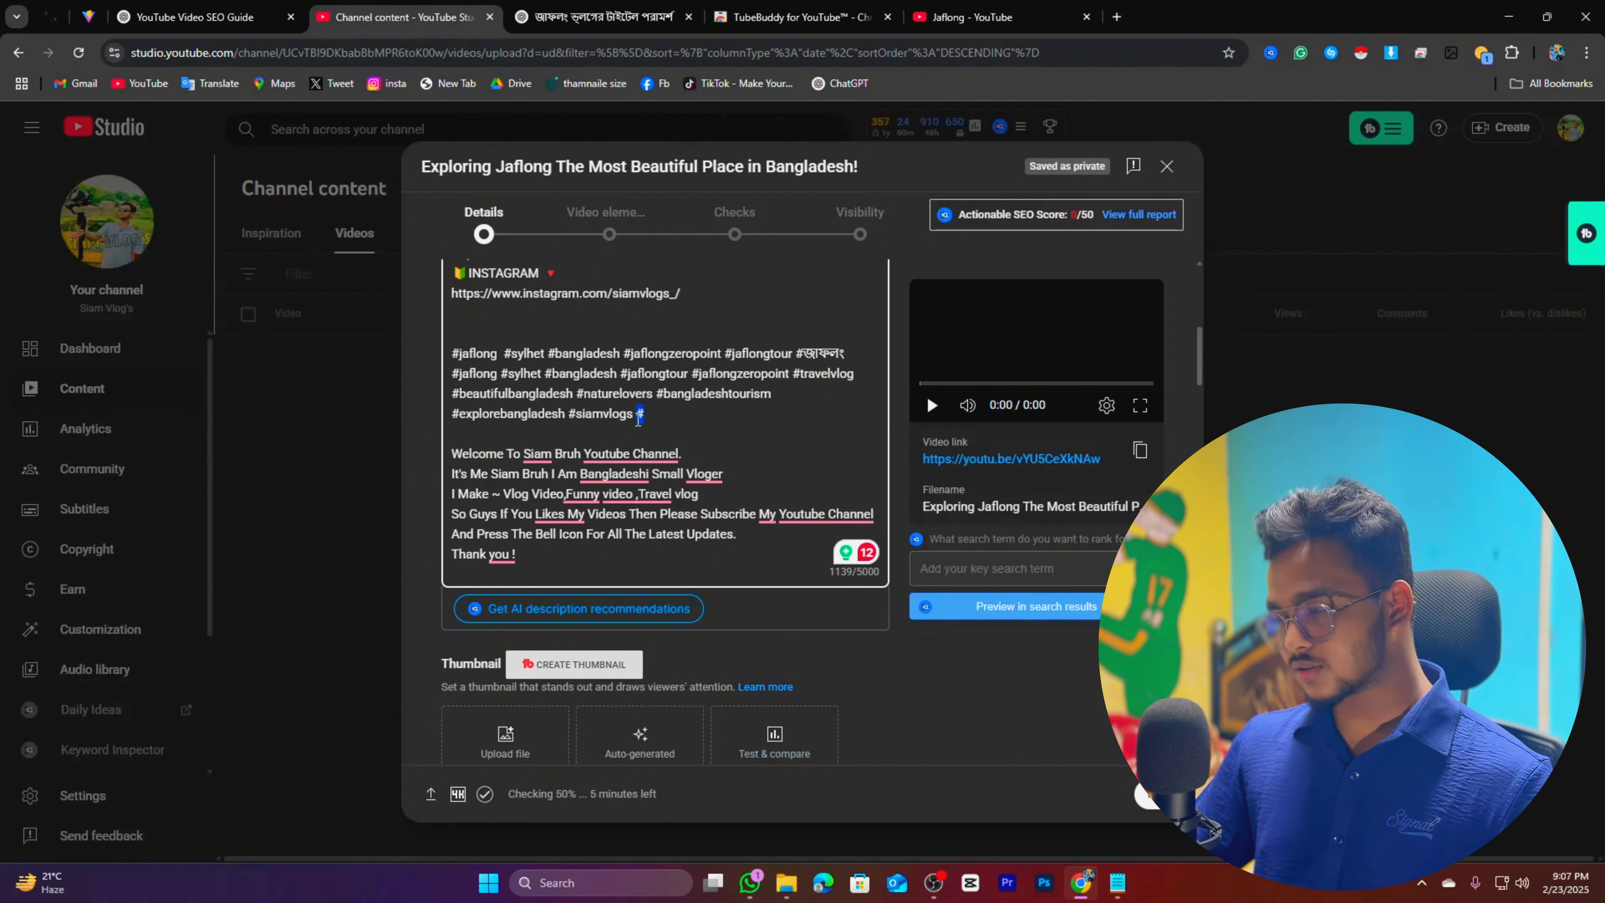
key("ctrl+v")
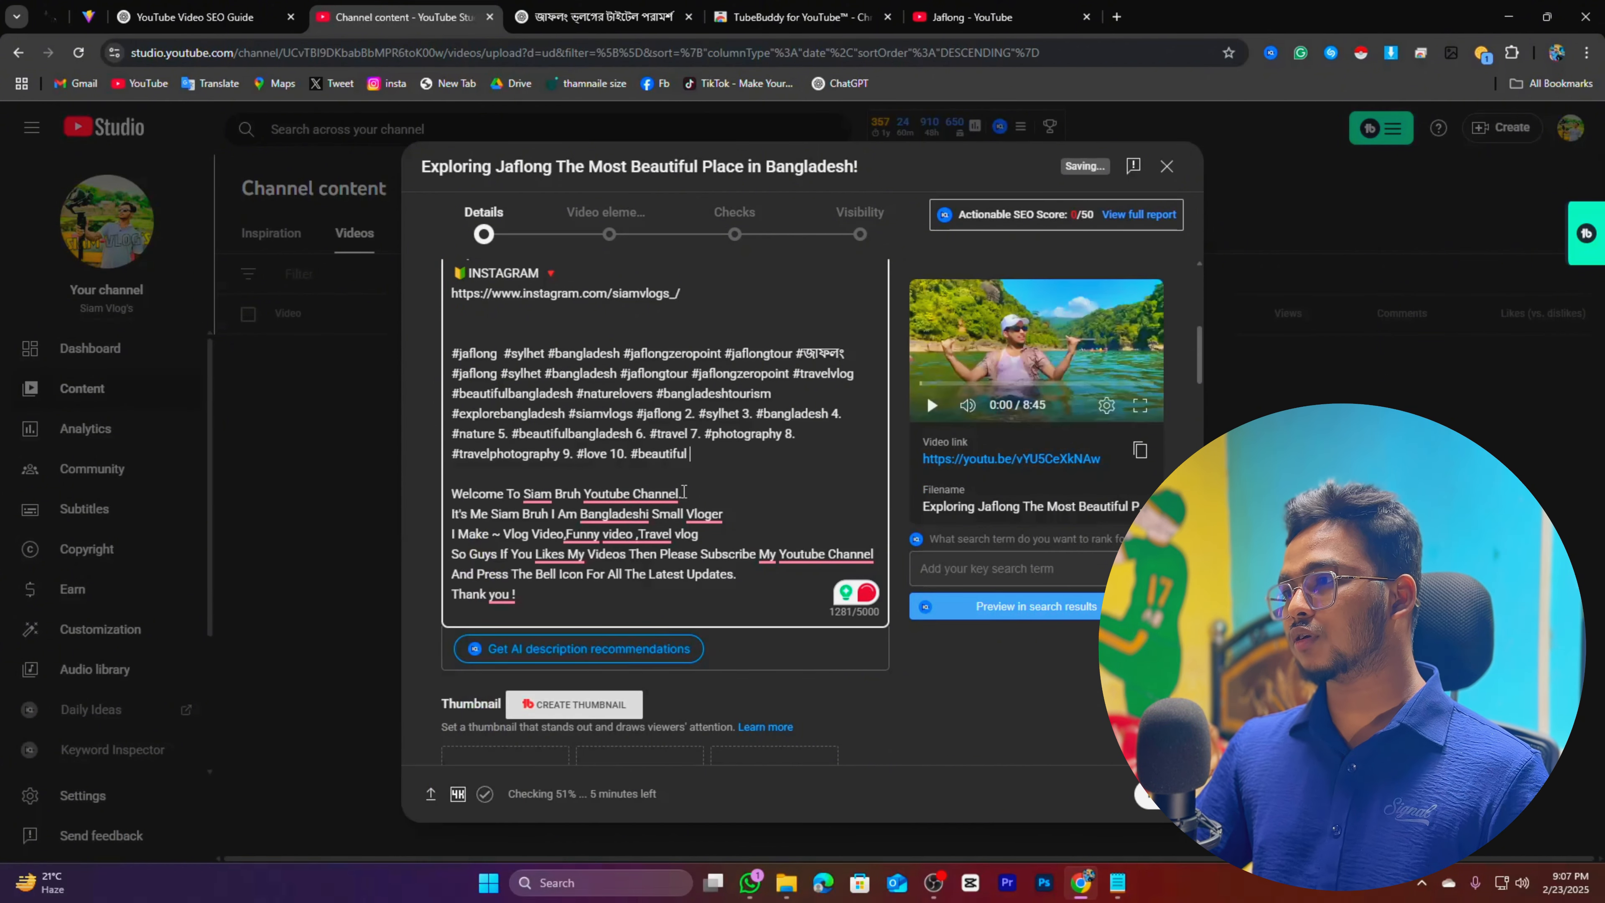
left_click_drag(713, 549, 638, 503)
key("BackSpace")
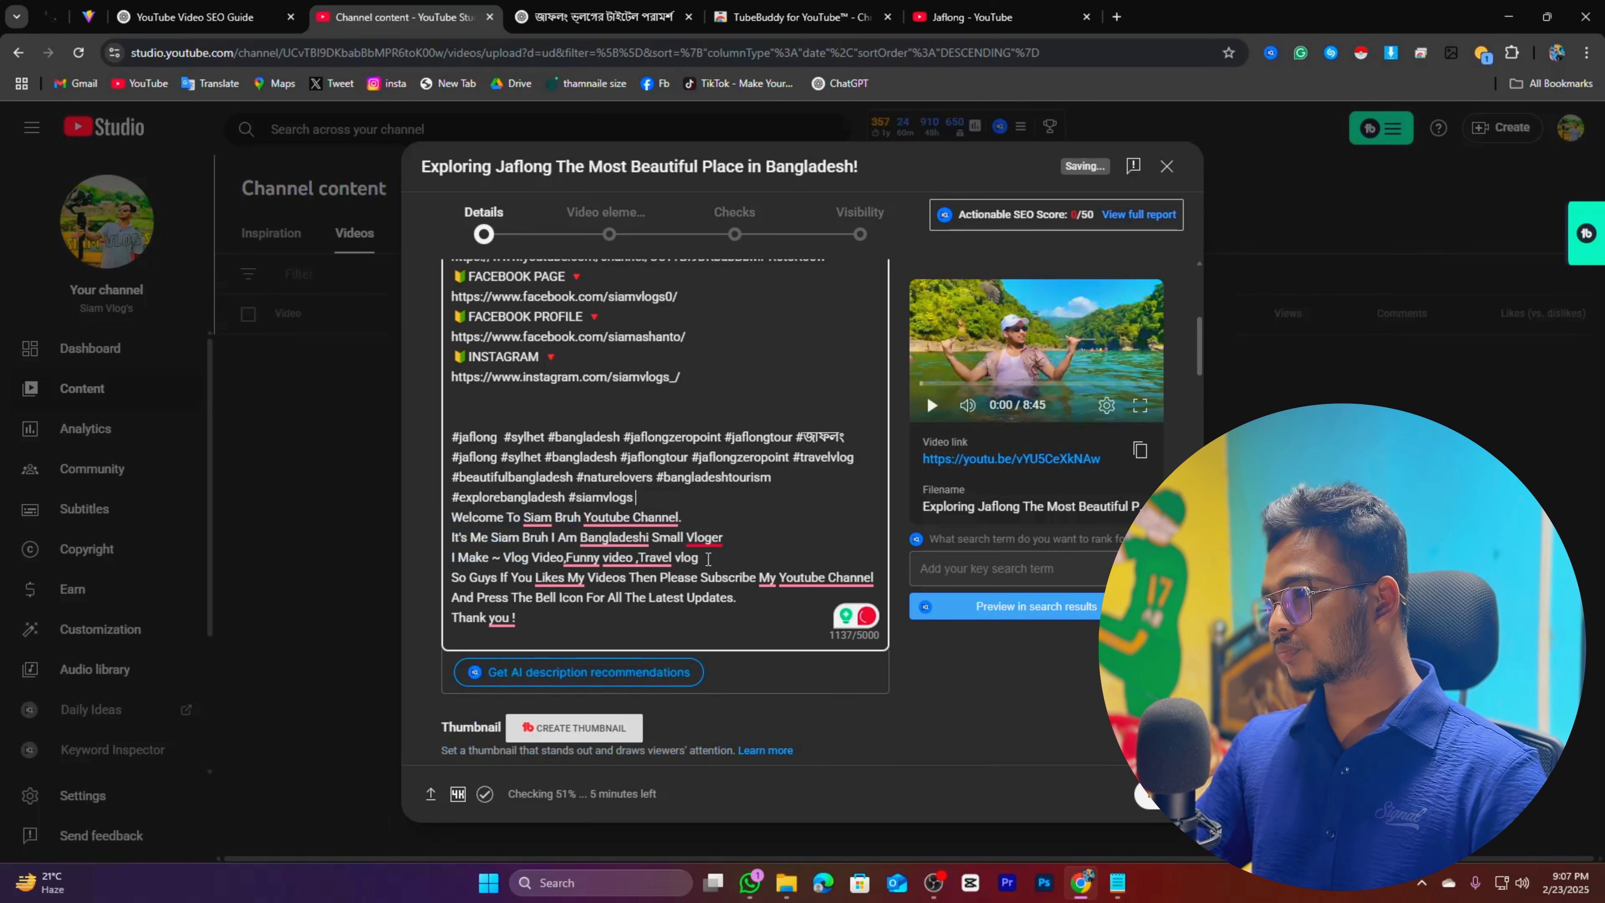
Ask ChatGPT to rewrite the one-line hashtag list with the prompt "without number"
left_click(797, 15)
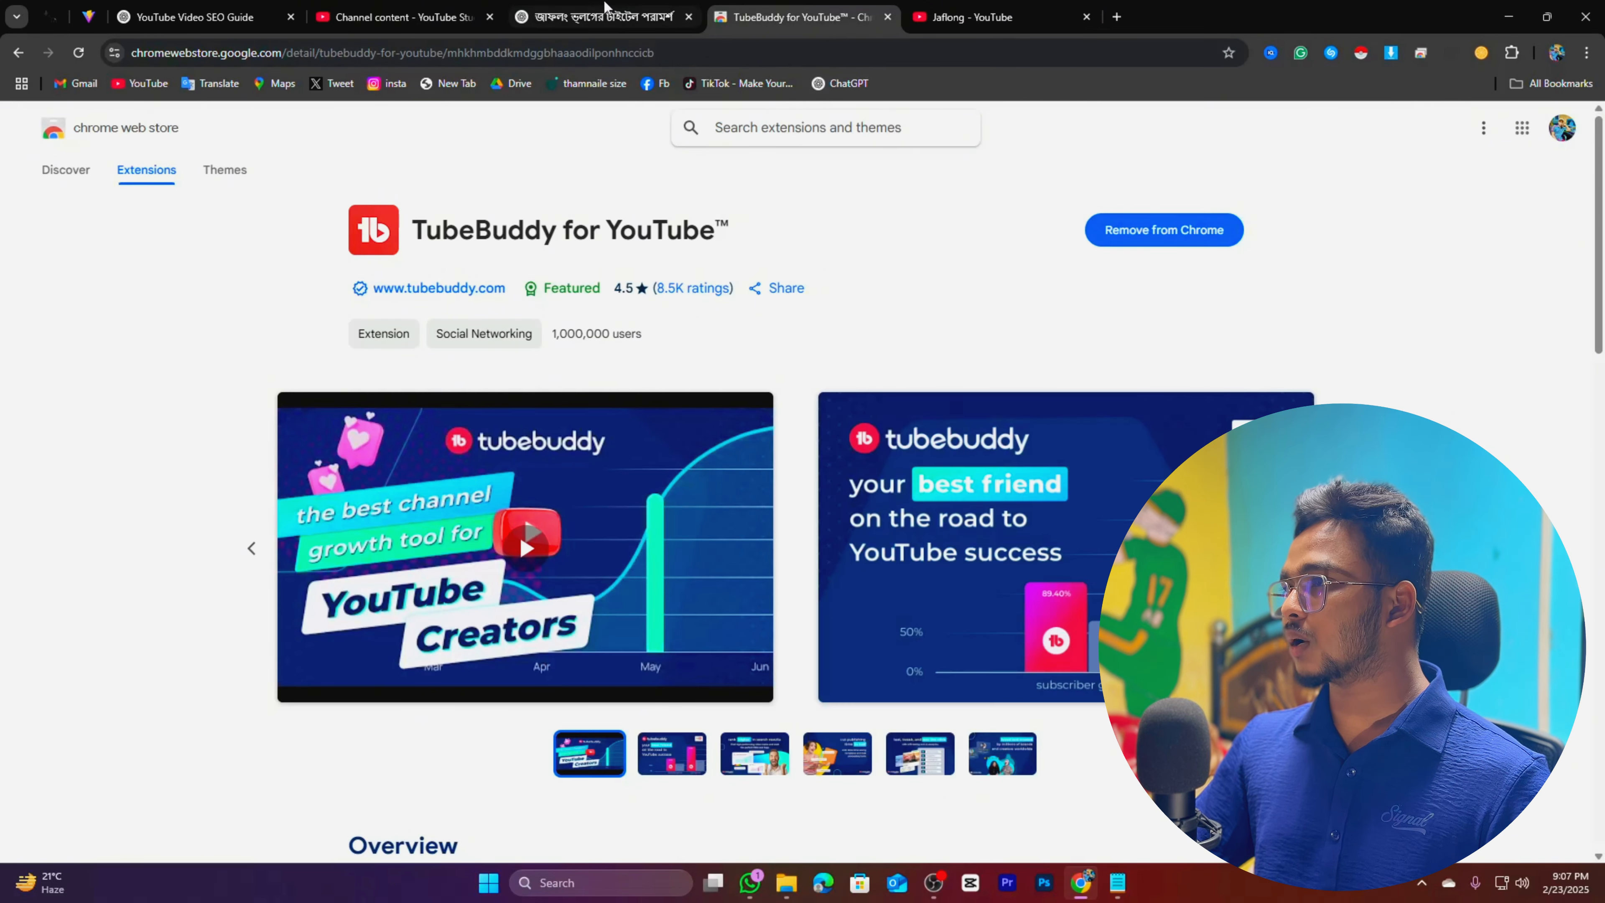
left_click(600, 16)
left_click(703, 746)
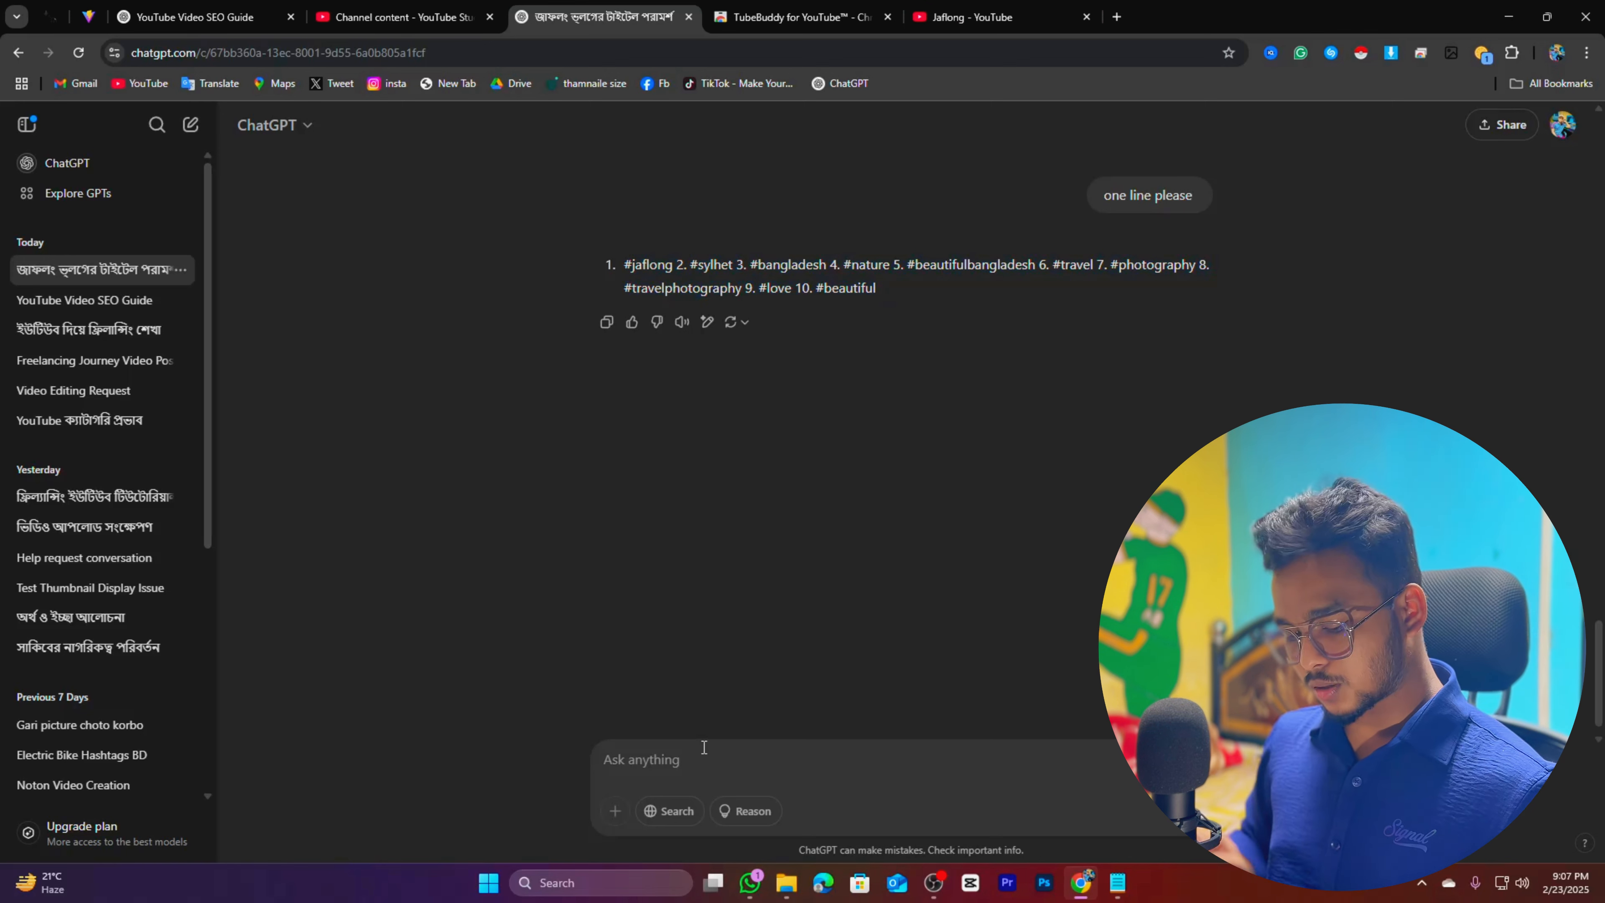
type("without ")
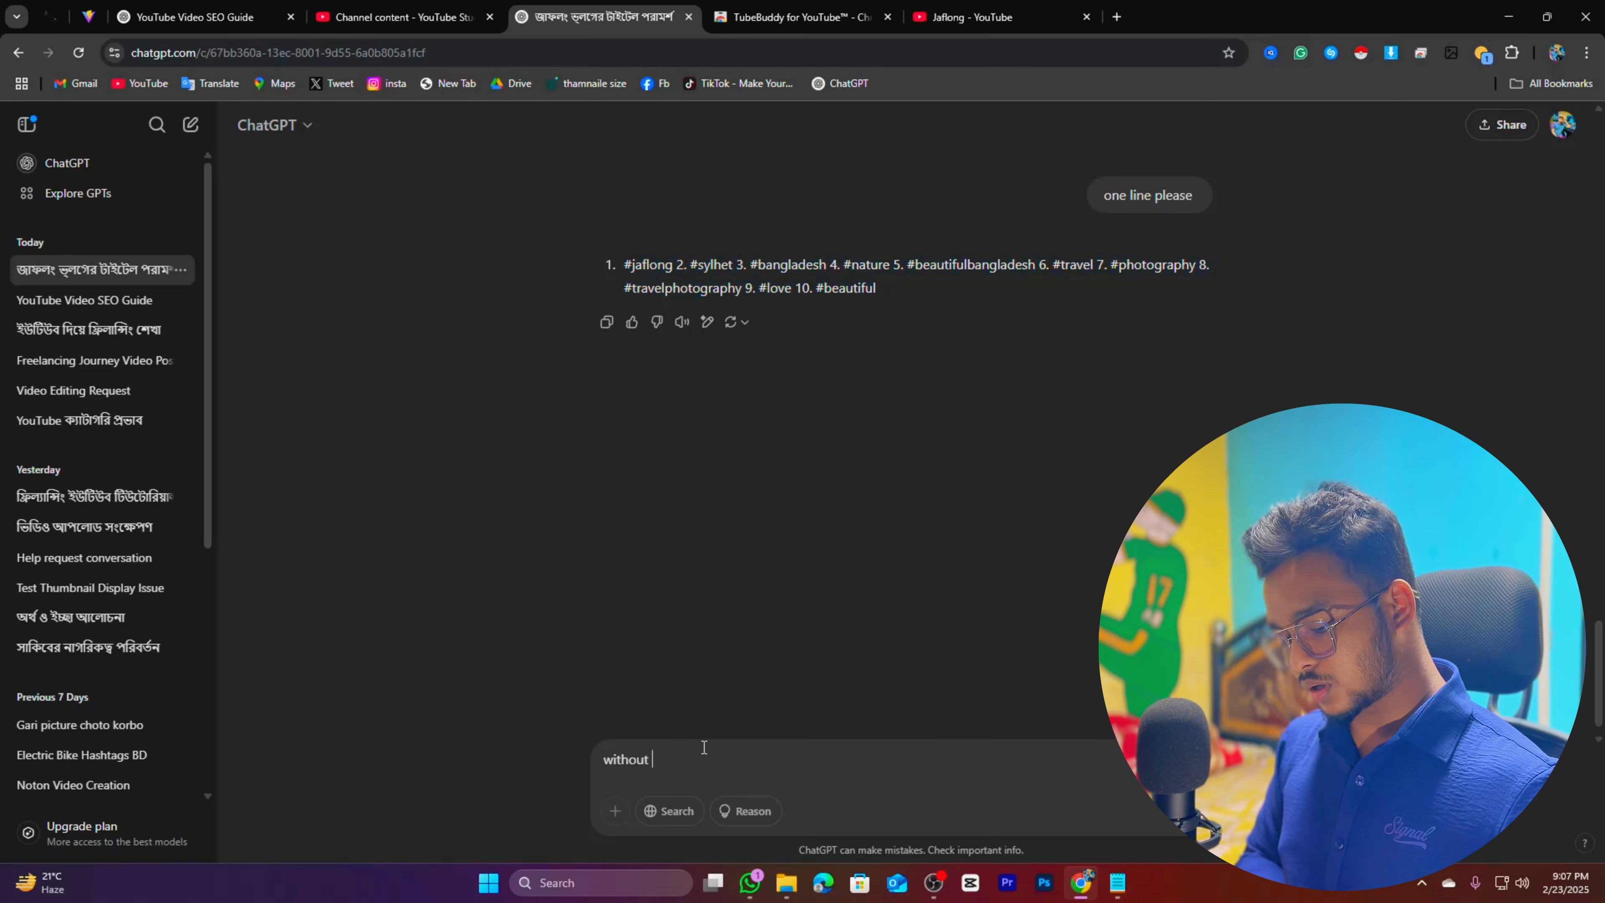
type("number")
key("Return")
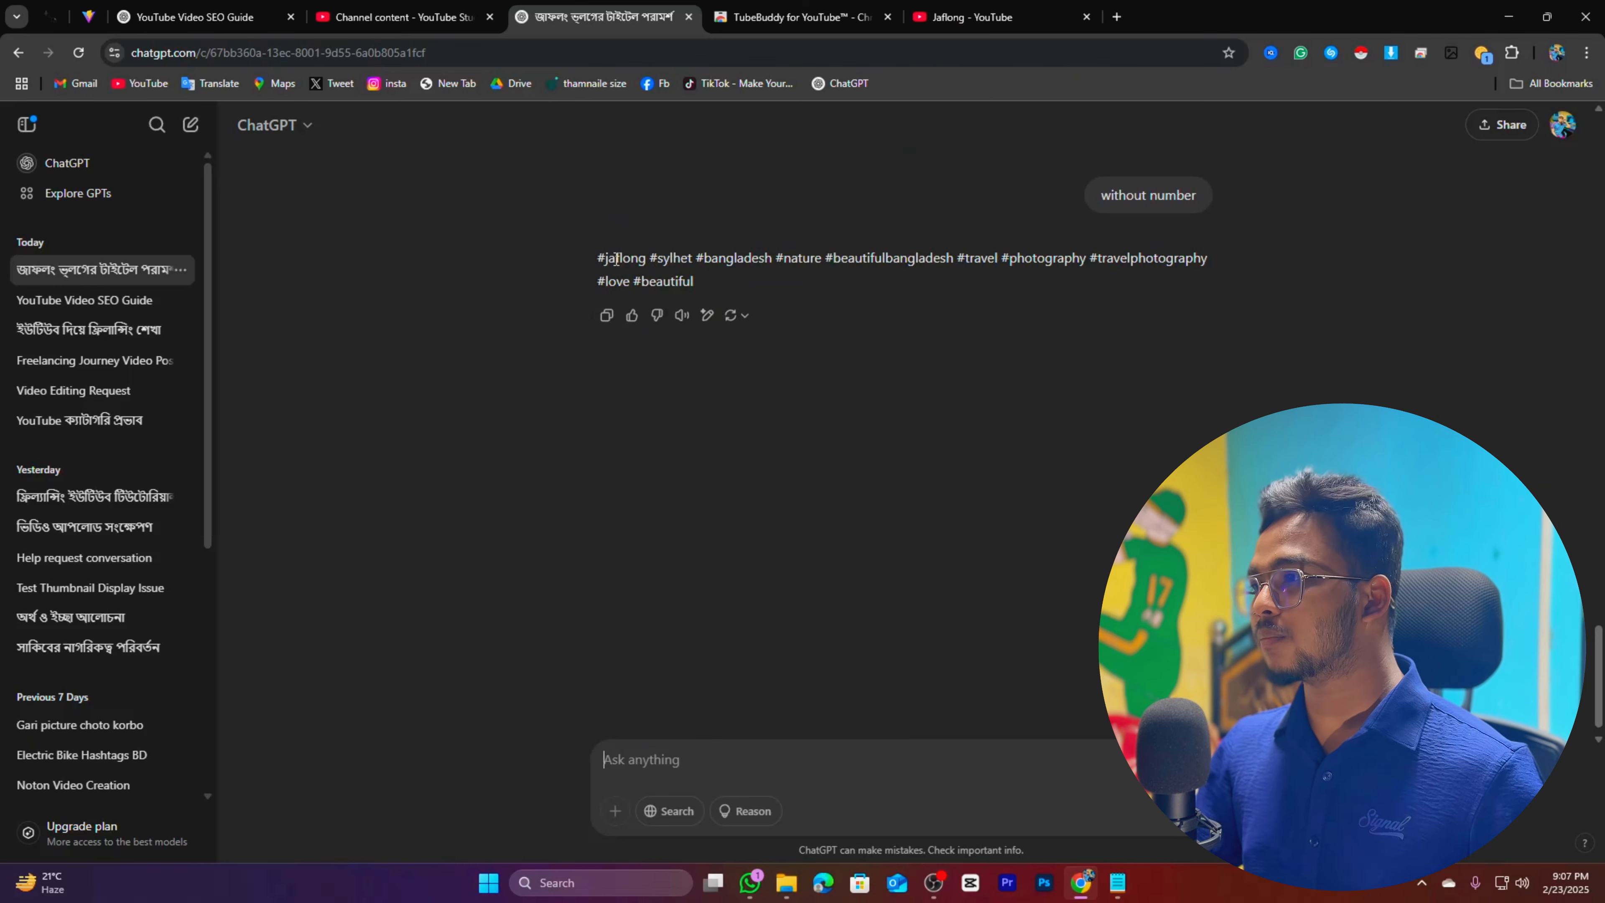
Copy ChatGPT's unnumbered hashtags, from #jaflong to #beautiful, and insert them after #siamvlogs in the video description
left_click_drag(597, 258, 698, 289)
right_click(629, 260)
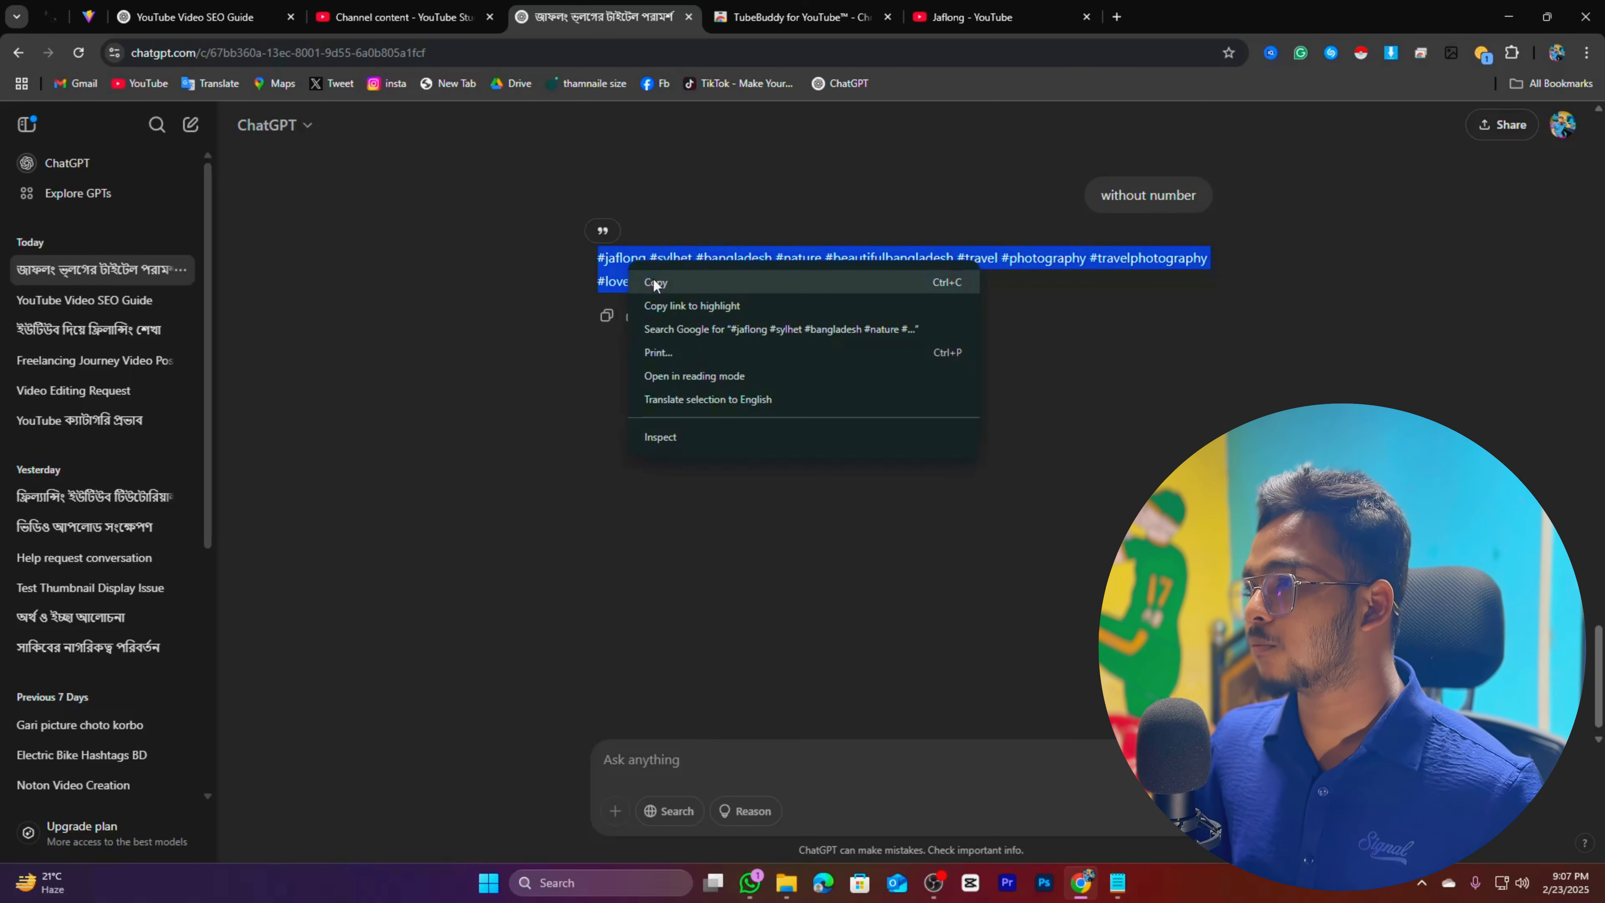
left_click(651, 286)
left_click(461, 17)
left_click(633, 495)
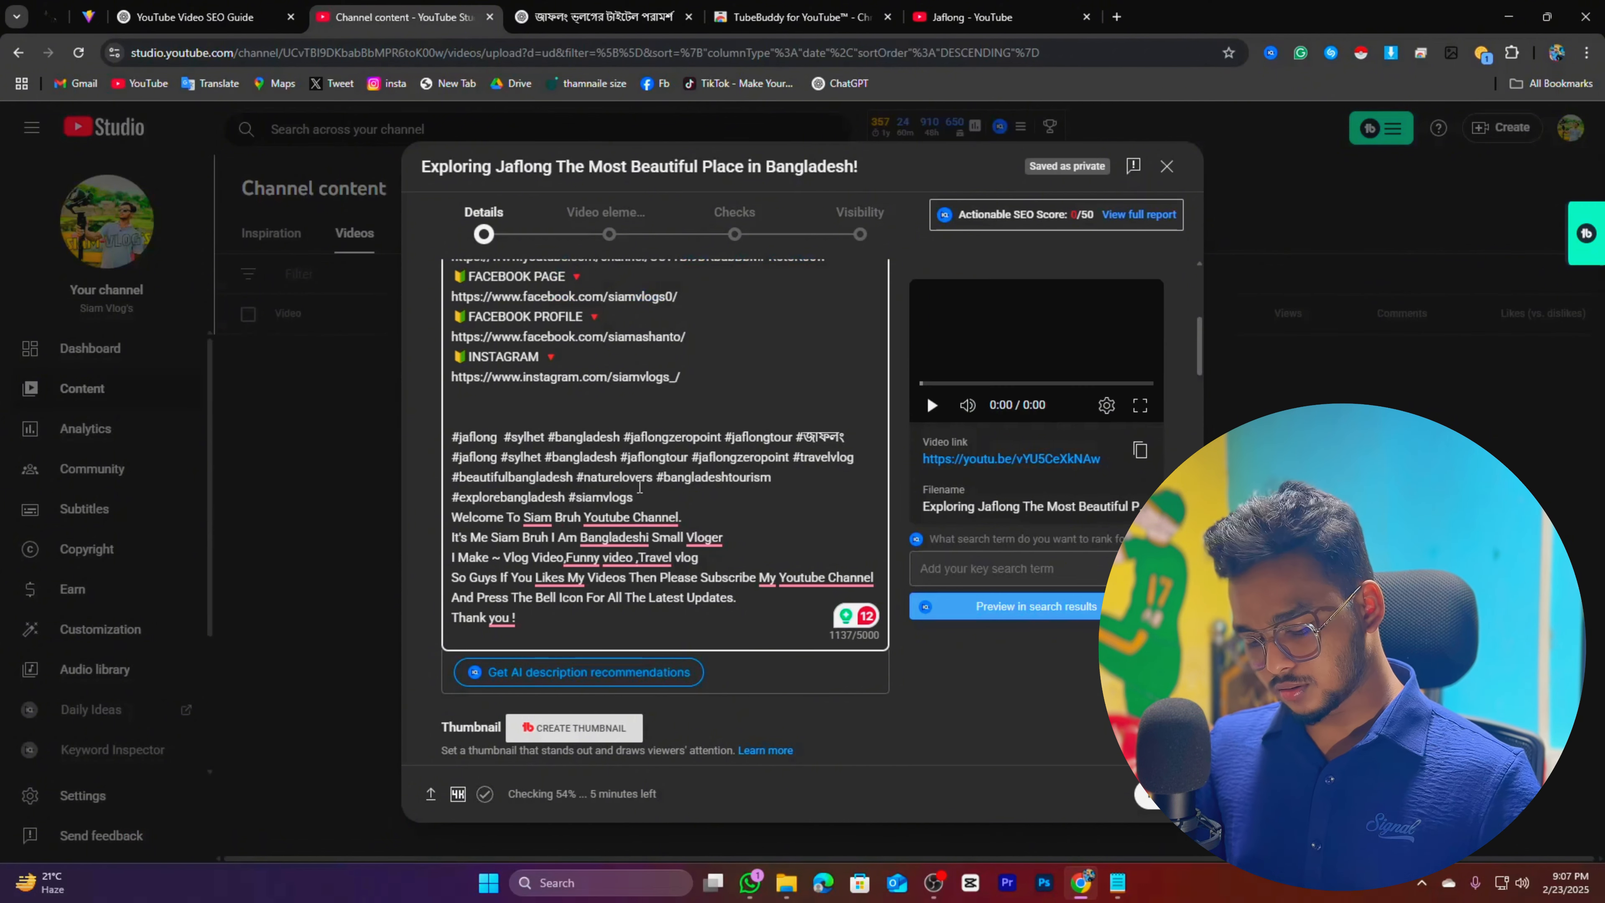
key("ctrl+v")
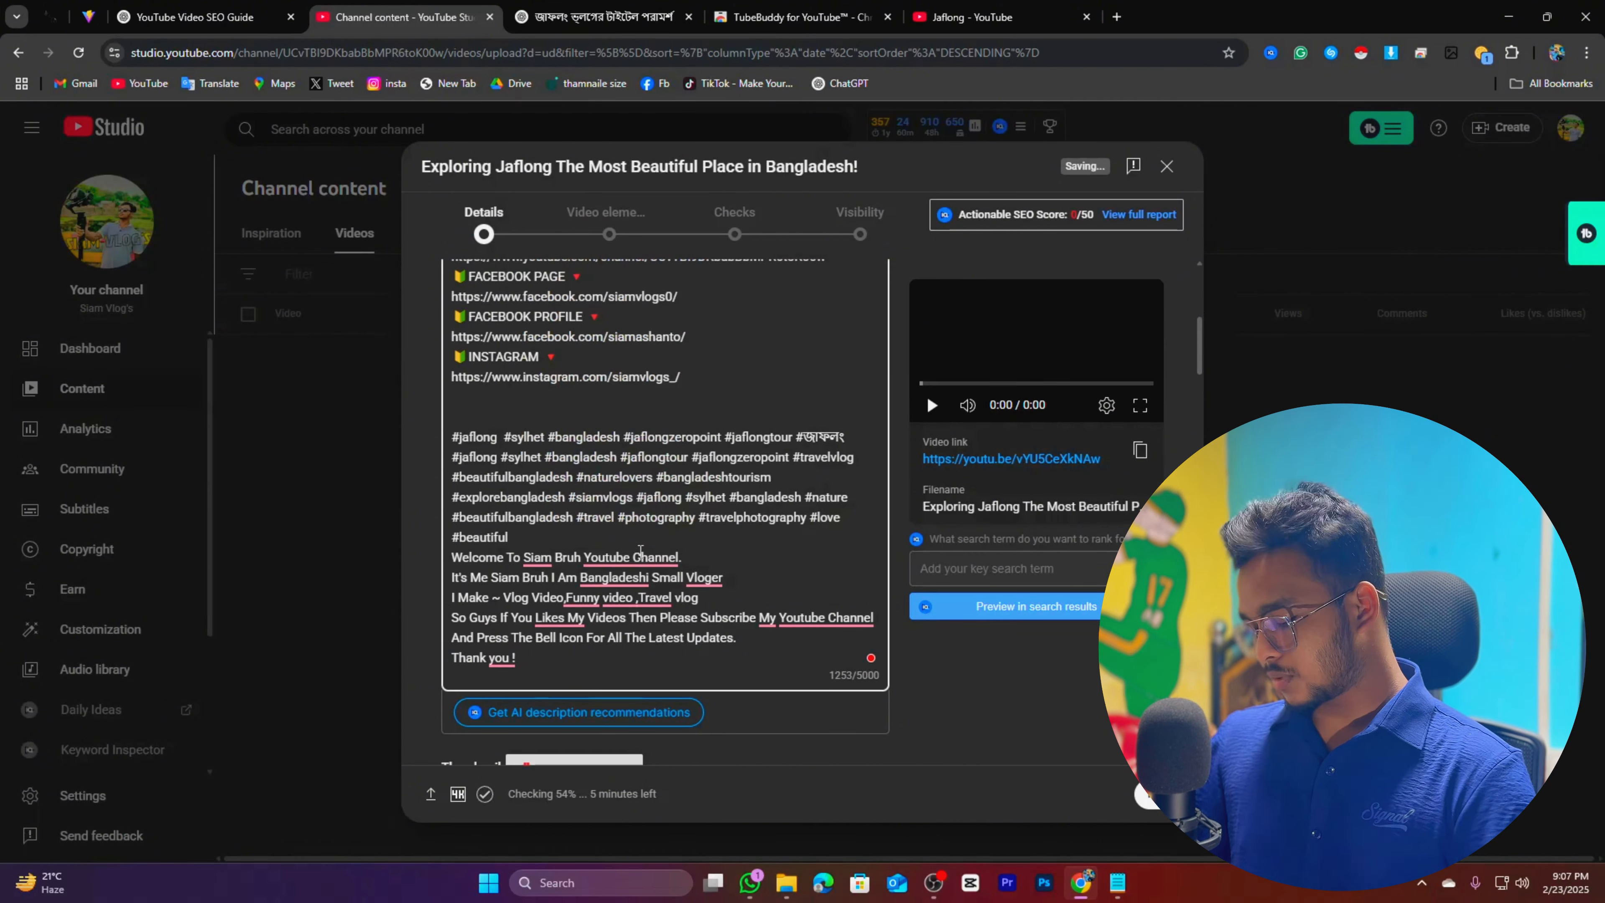
Add "Jaflong,Jaflong, jaflong most visited place in Sylhet,sylhet , sylhet most important tourist place" above the description's hashtags, followed by a blank line
scroll(632, 556, "down", 2)
scroll(607, 588, "up", 7)
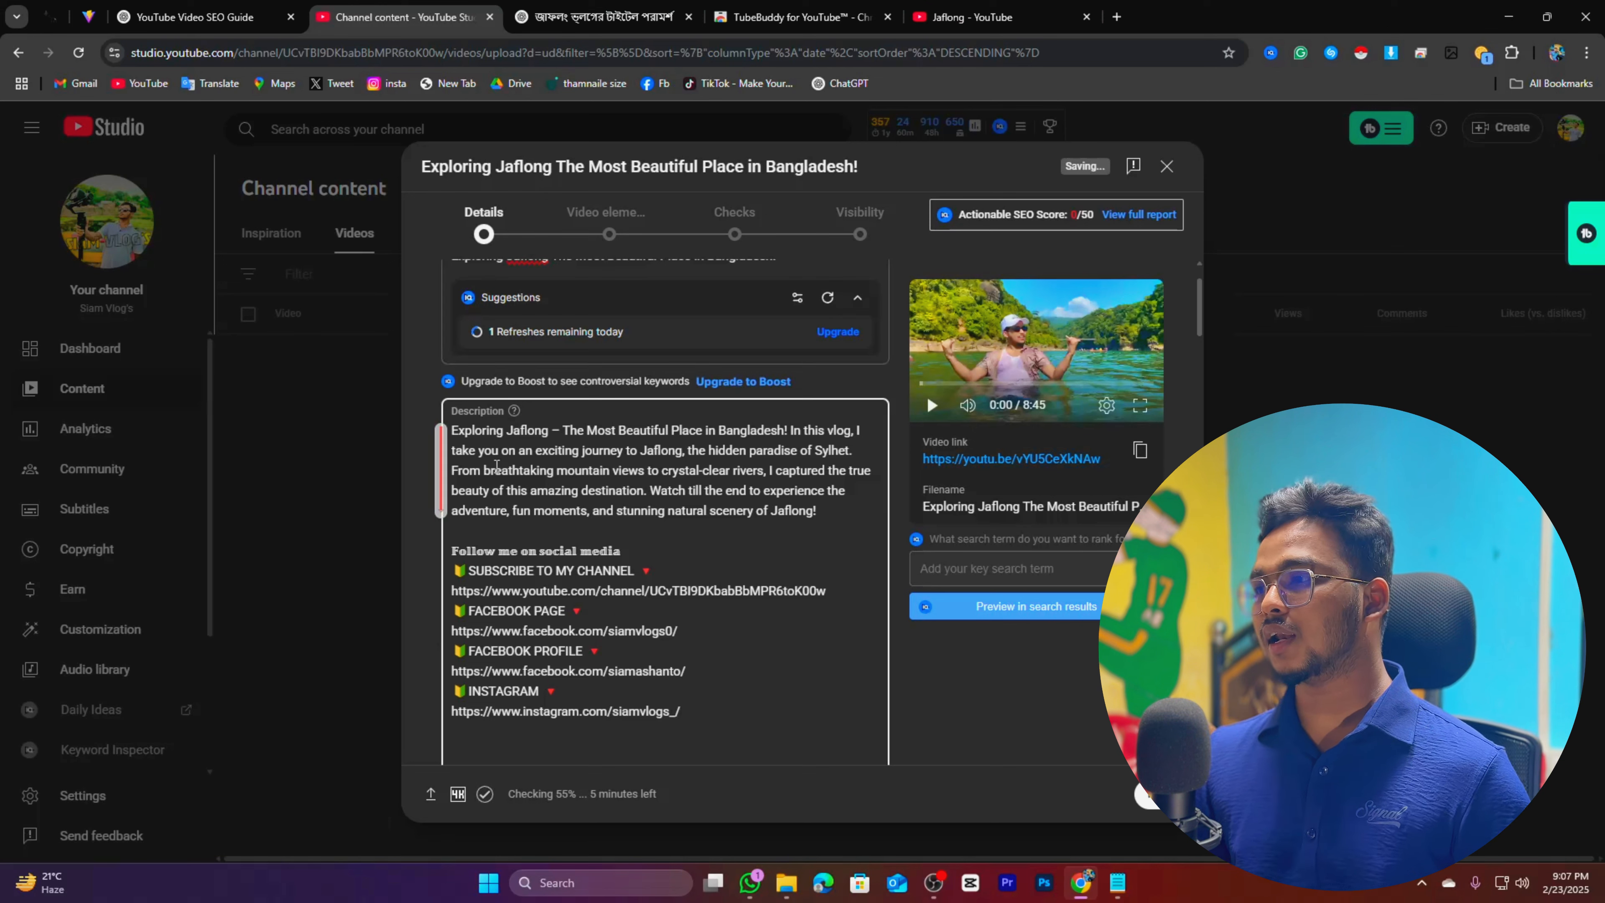
scroll(554, 511, "down", 2)
scroll(554, 510, "down", 3)
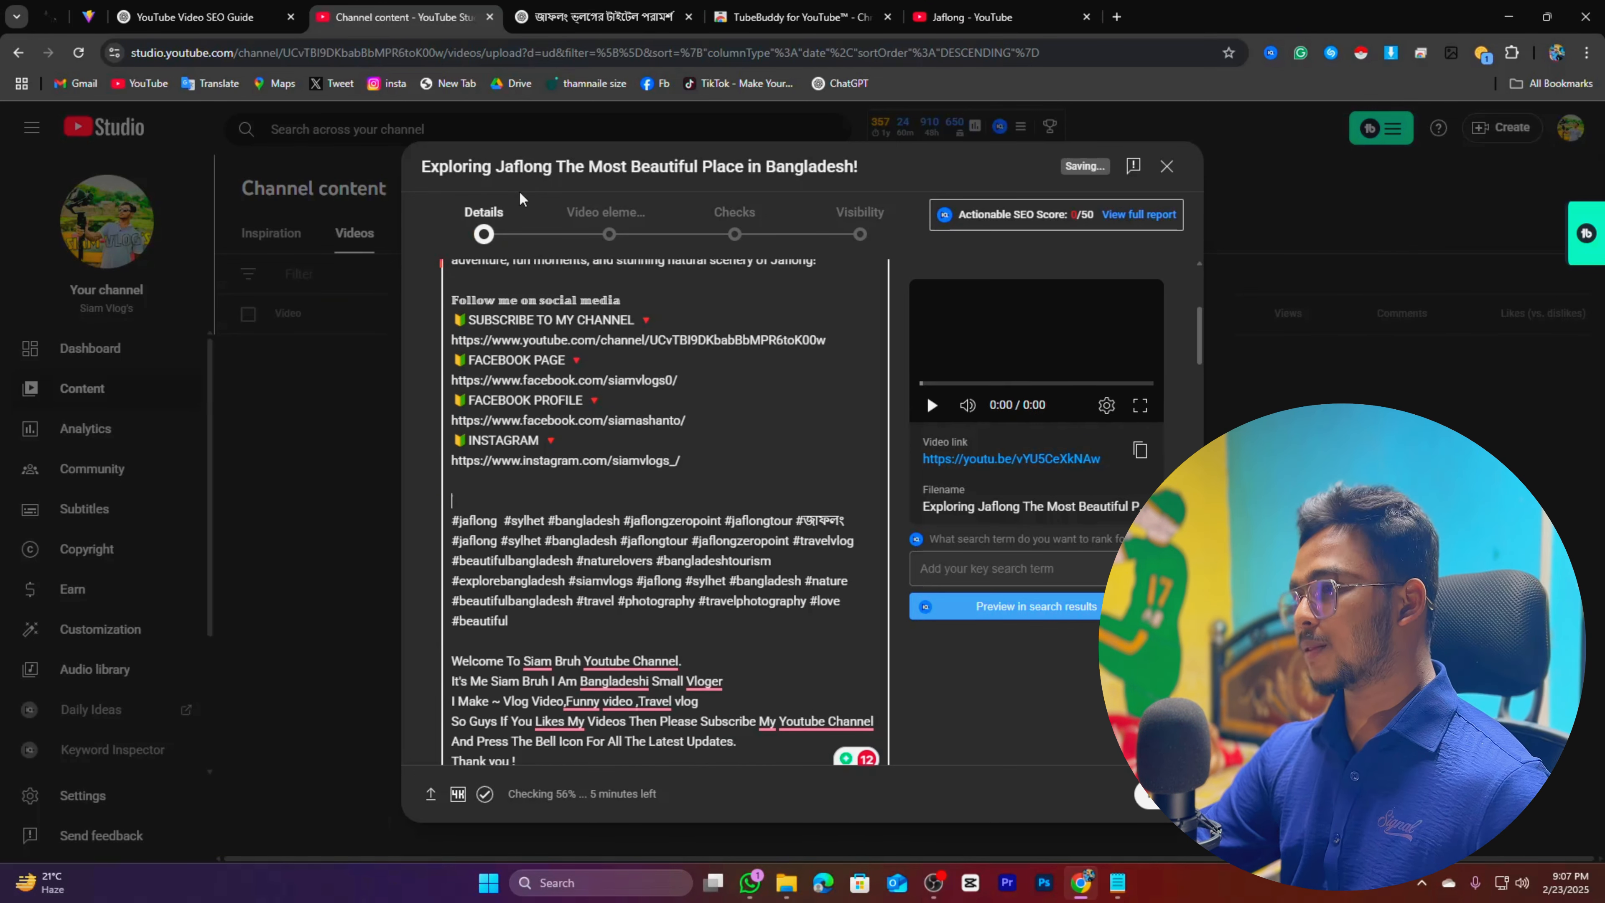
type("jaflon")
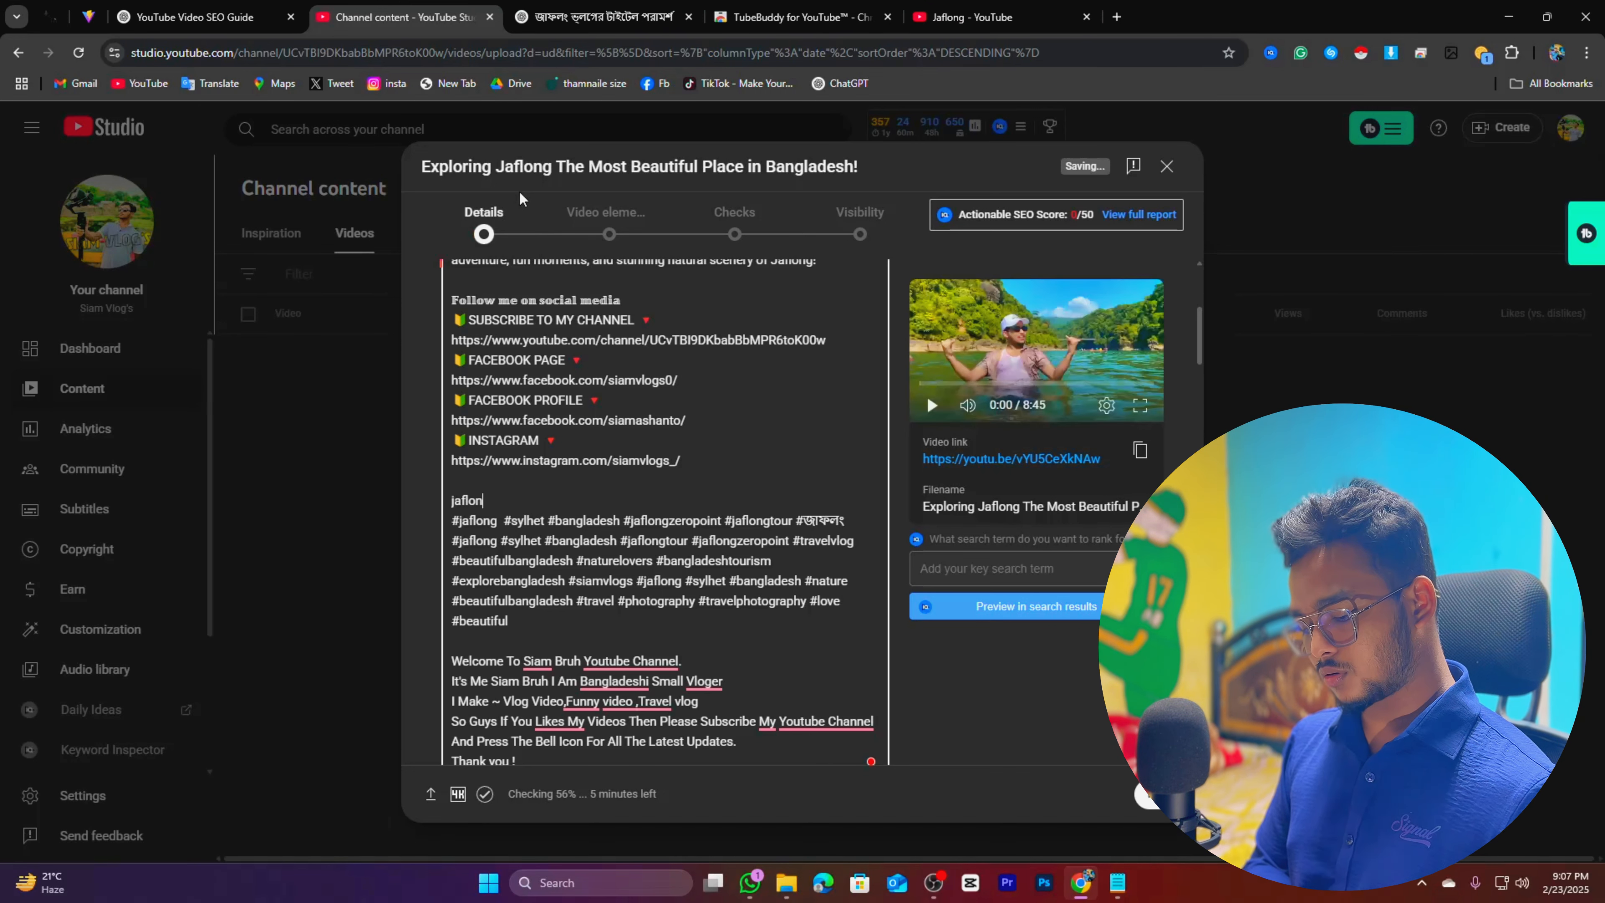
type("g,")
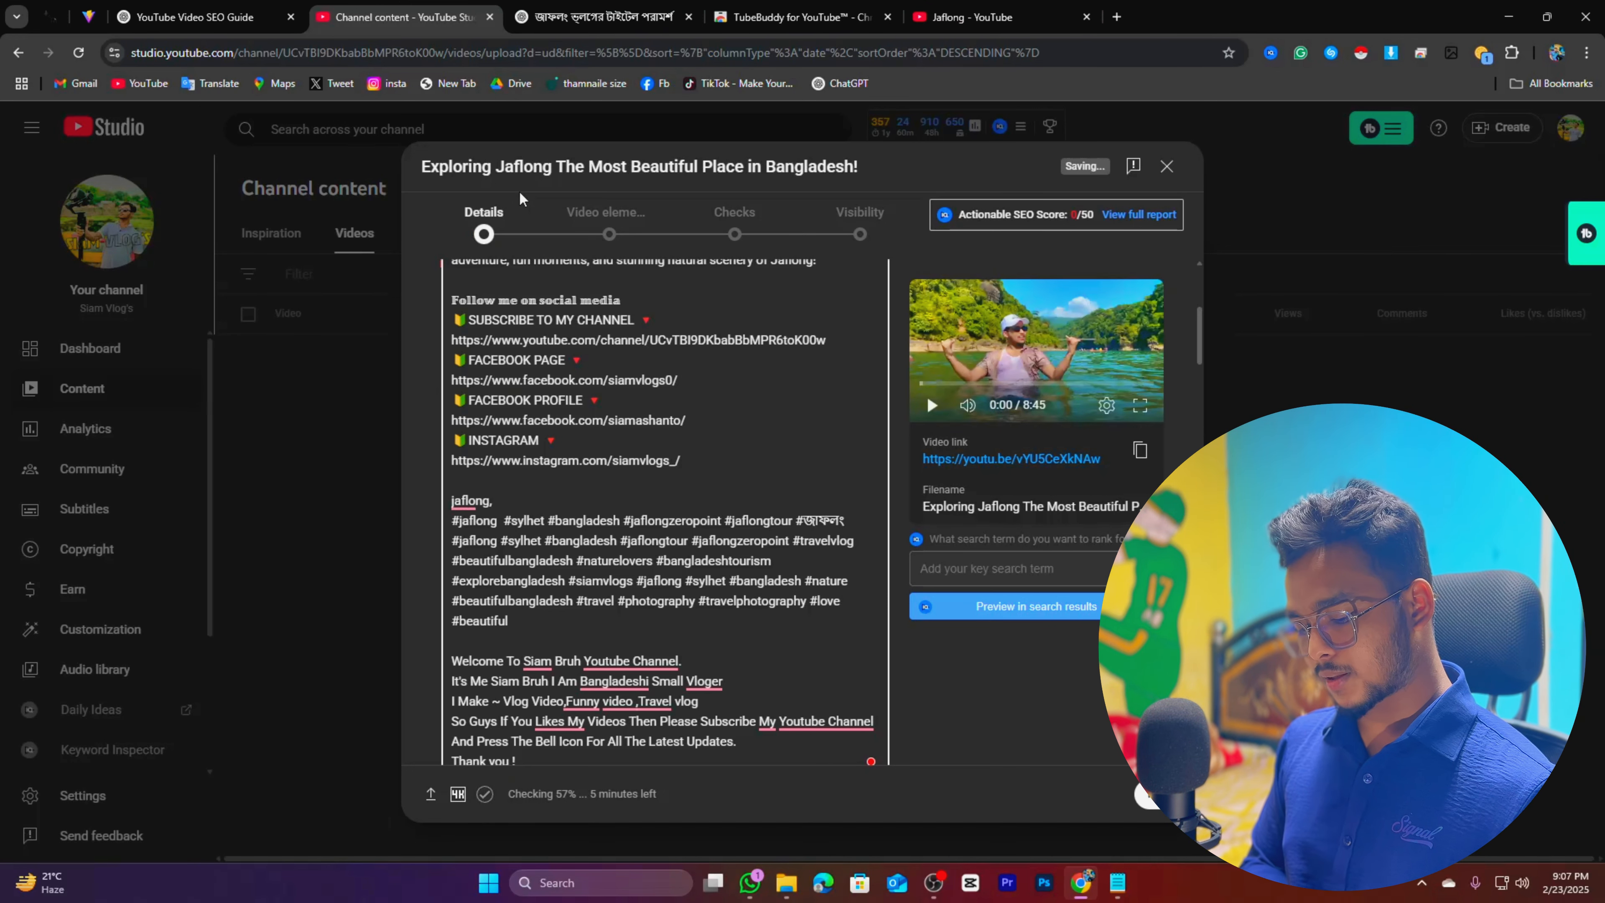
type("jaflong ")
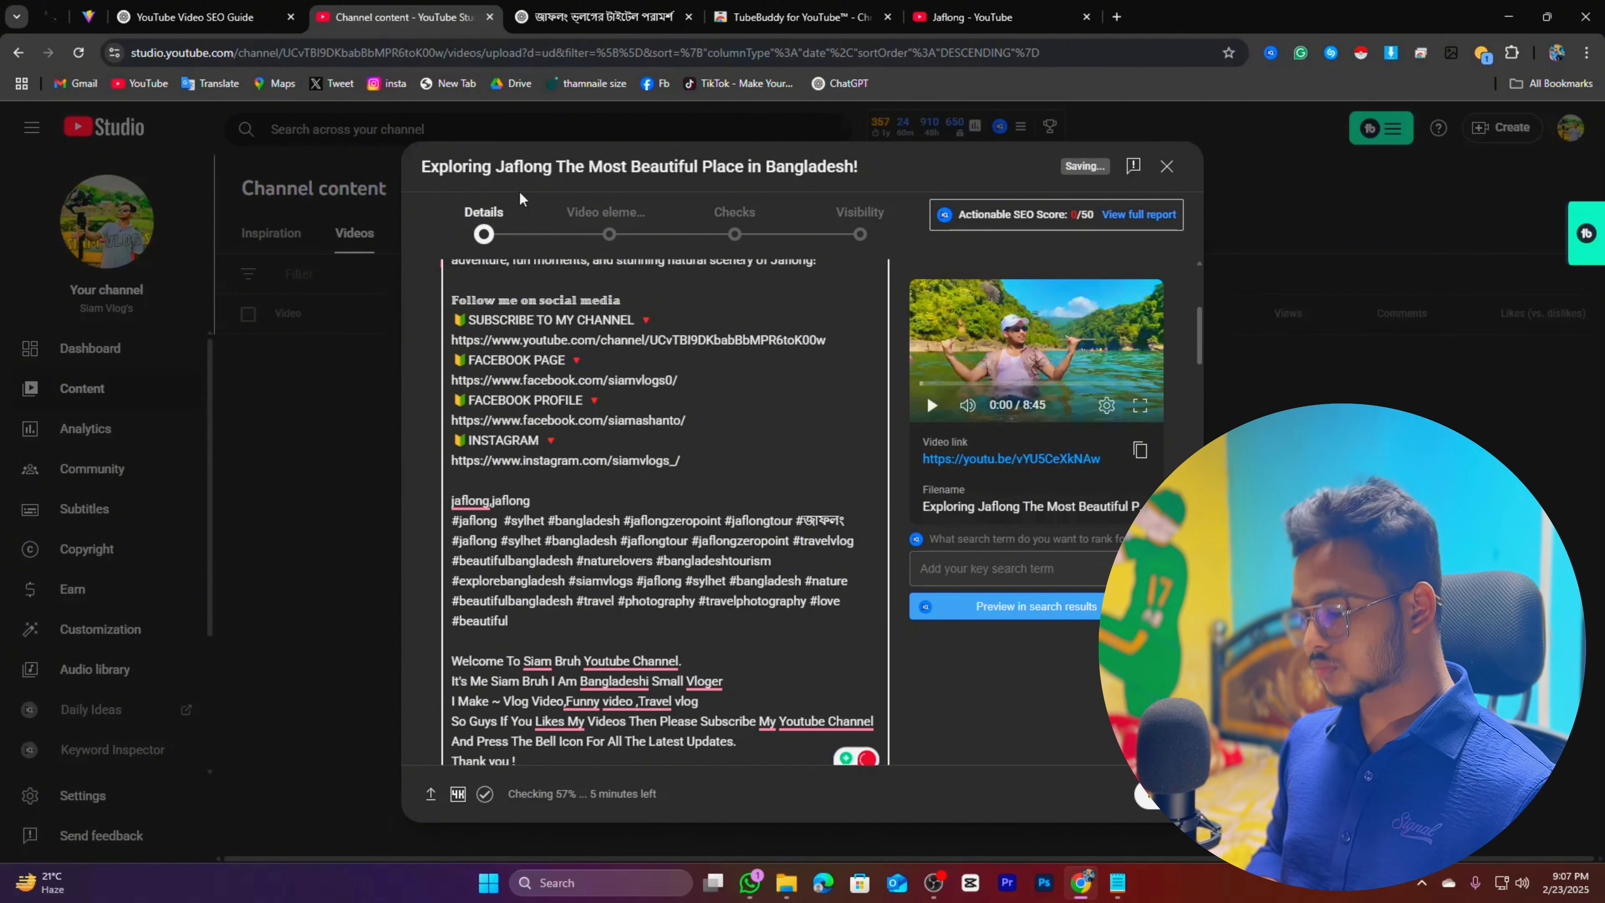
type(",")
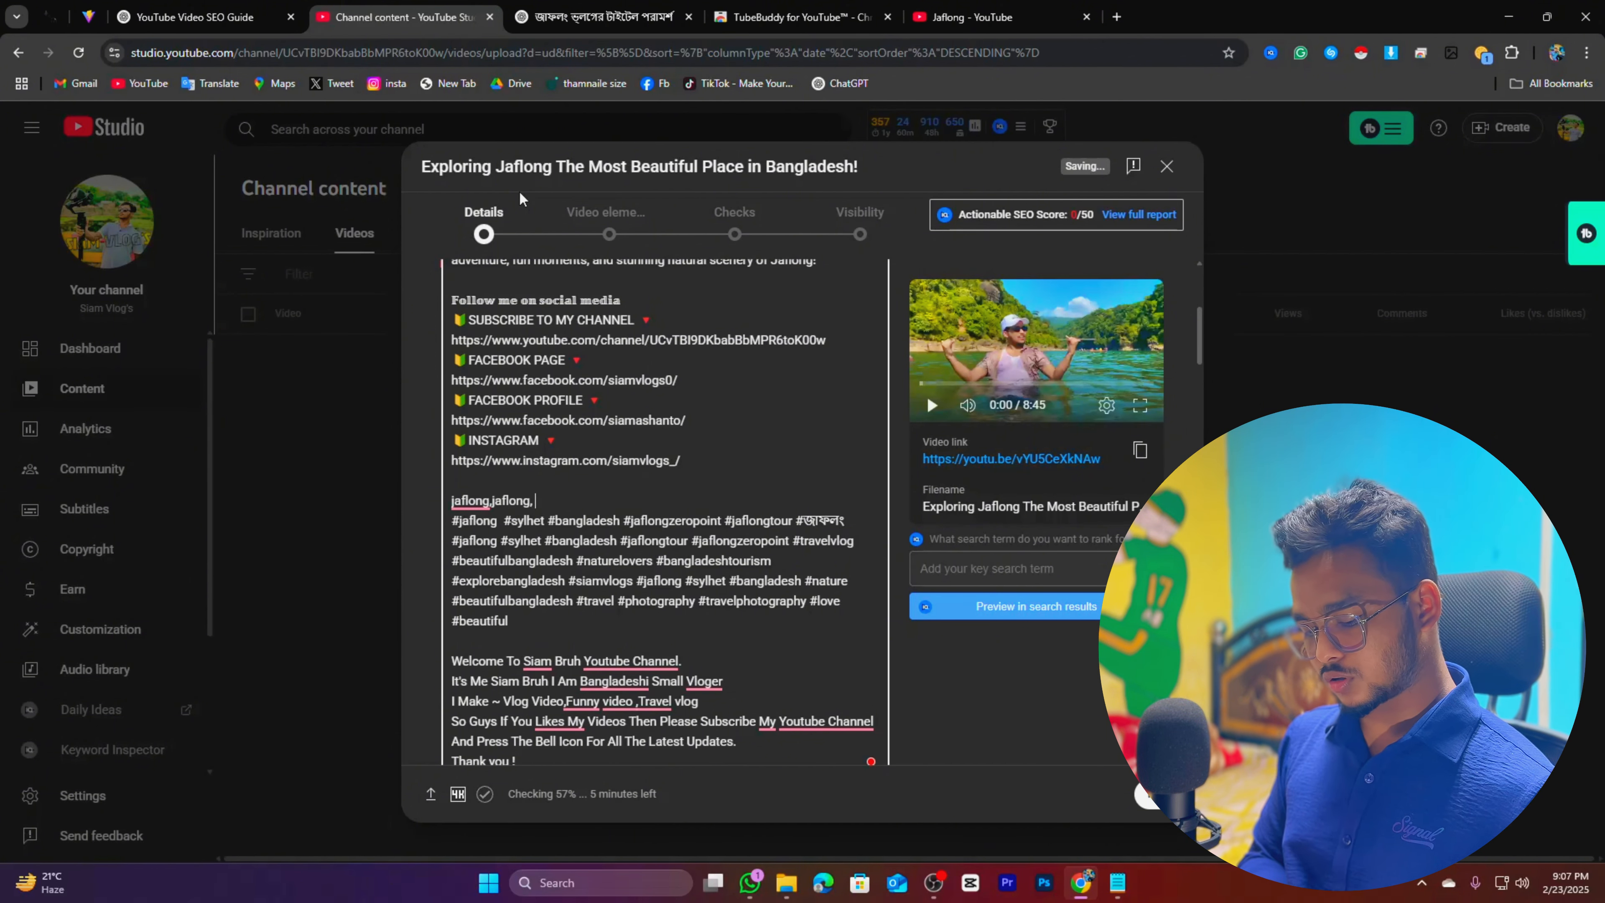
type(" jaflong m")
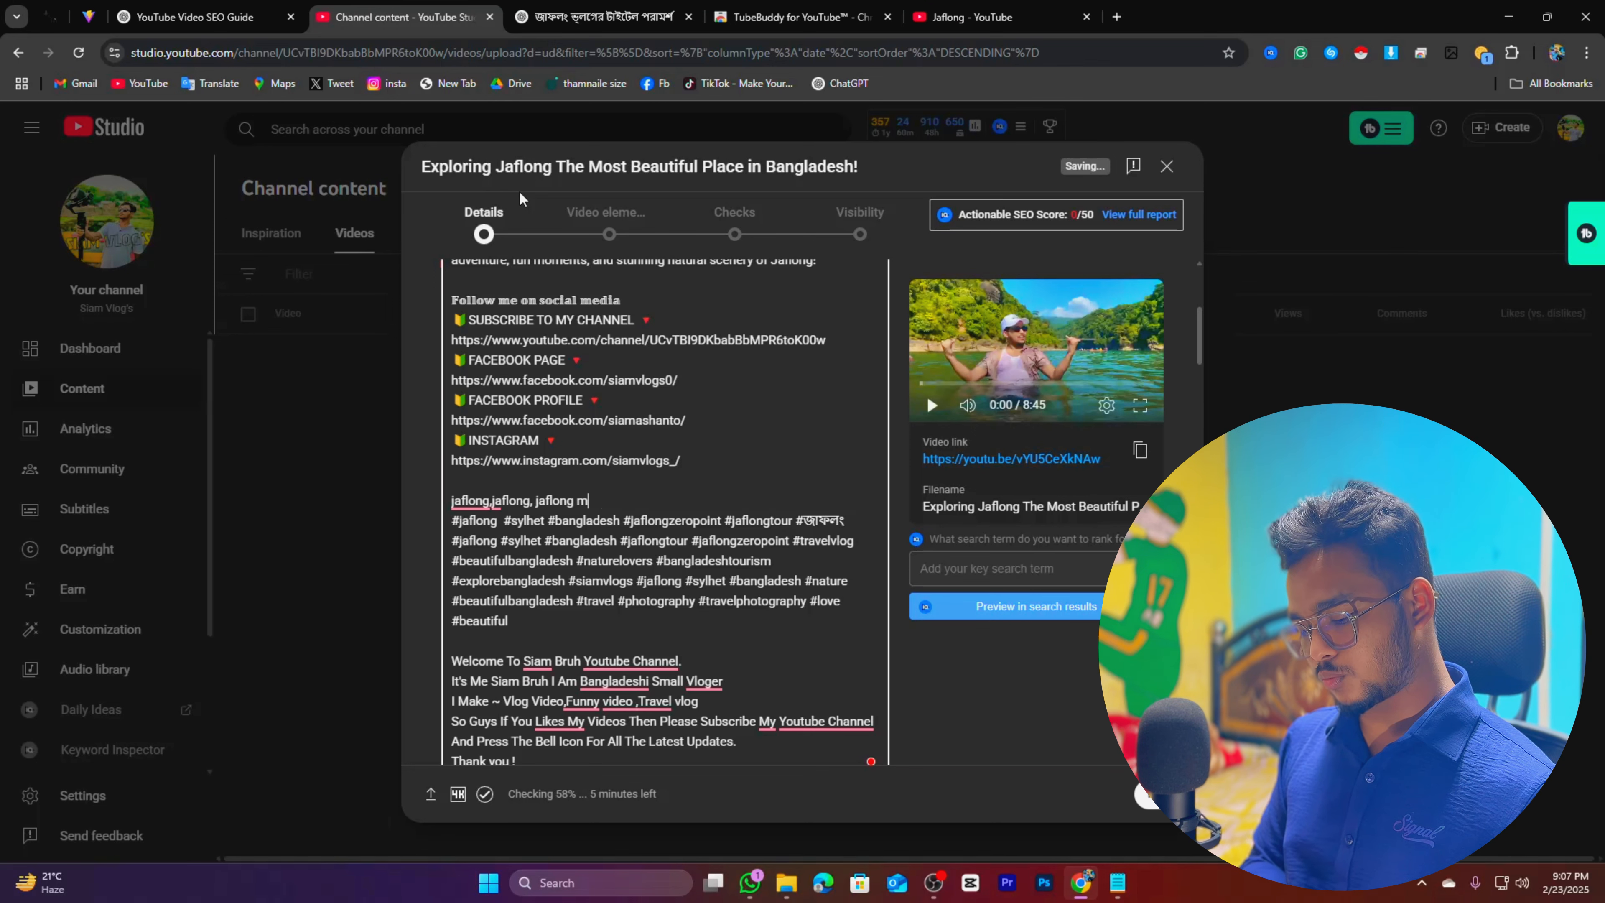
type("ost vi")
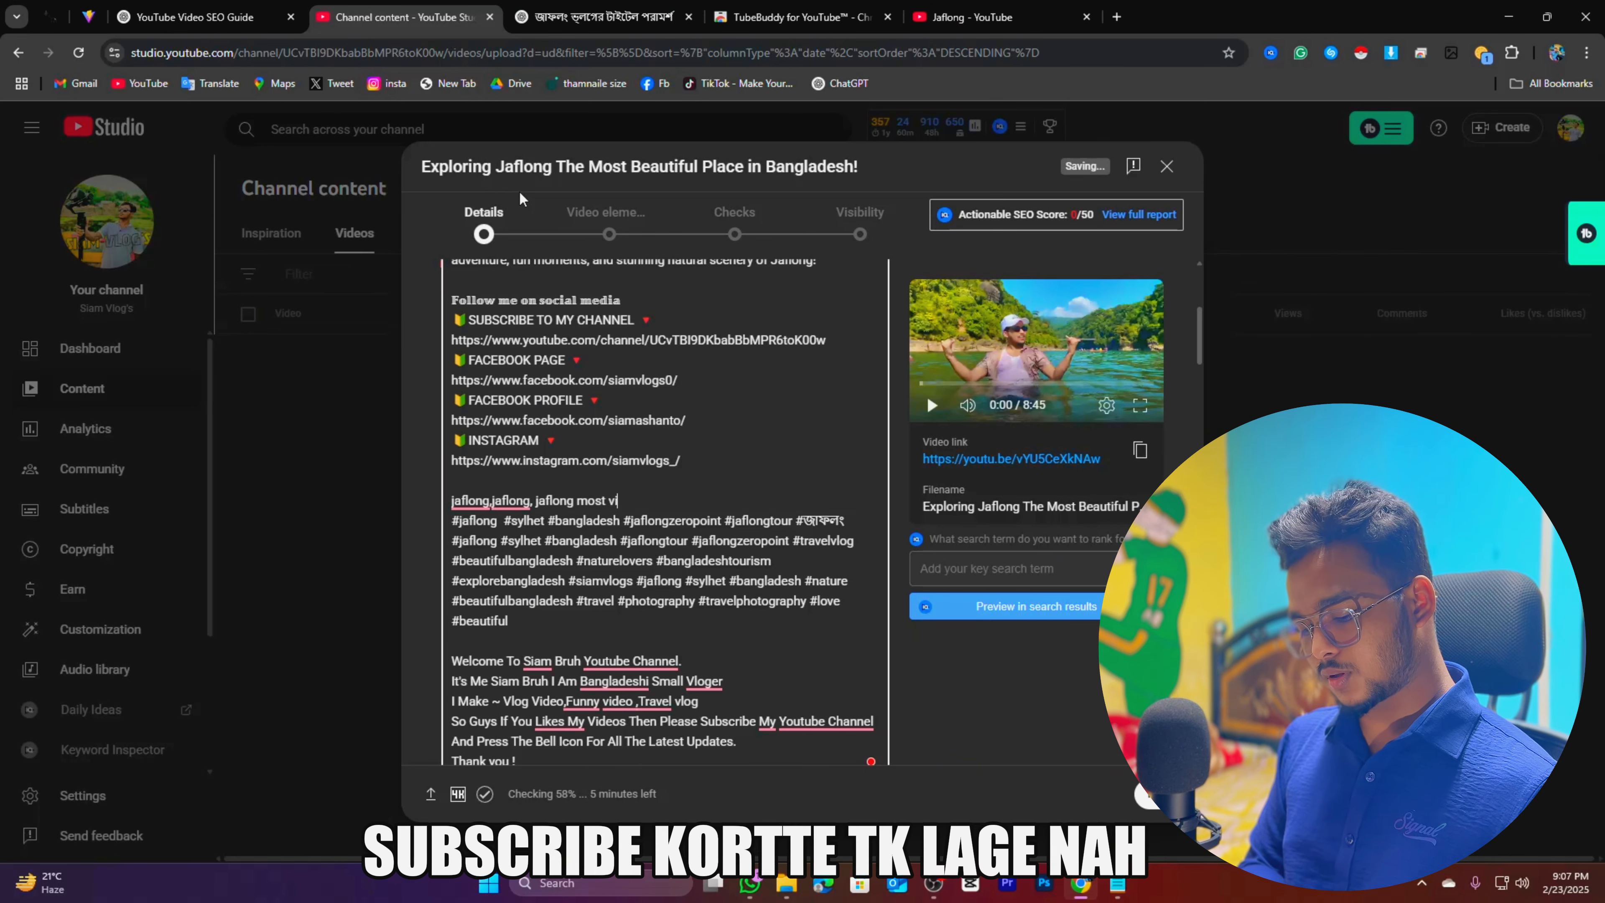
type("pl")
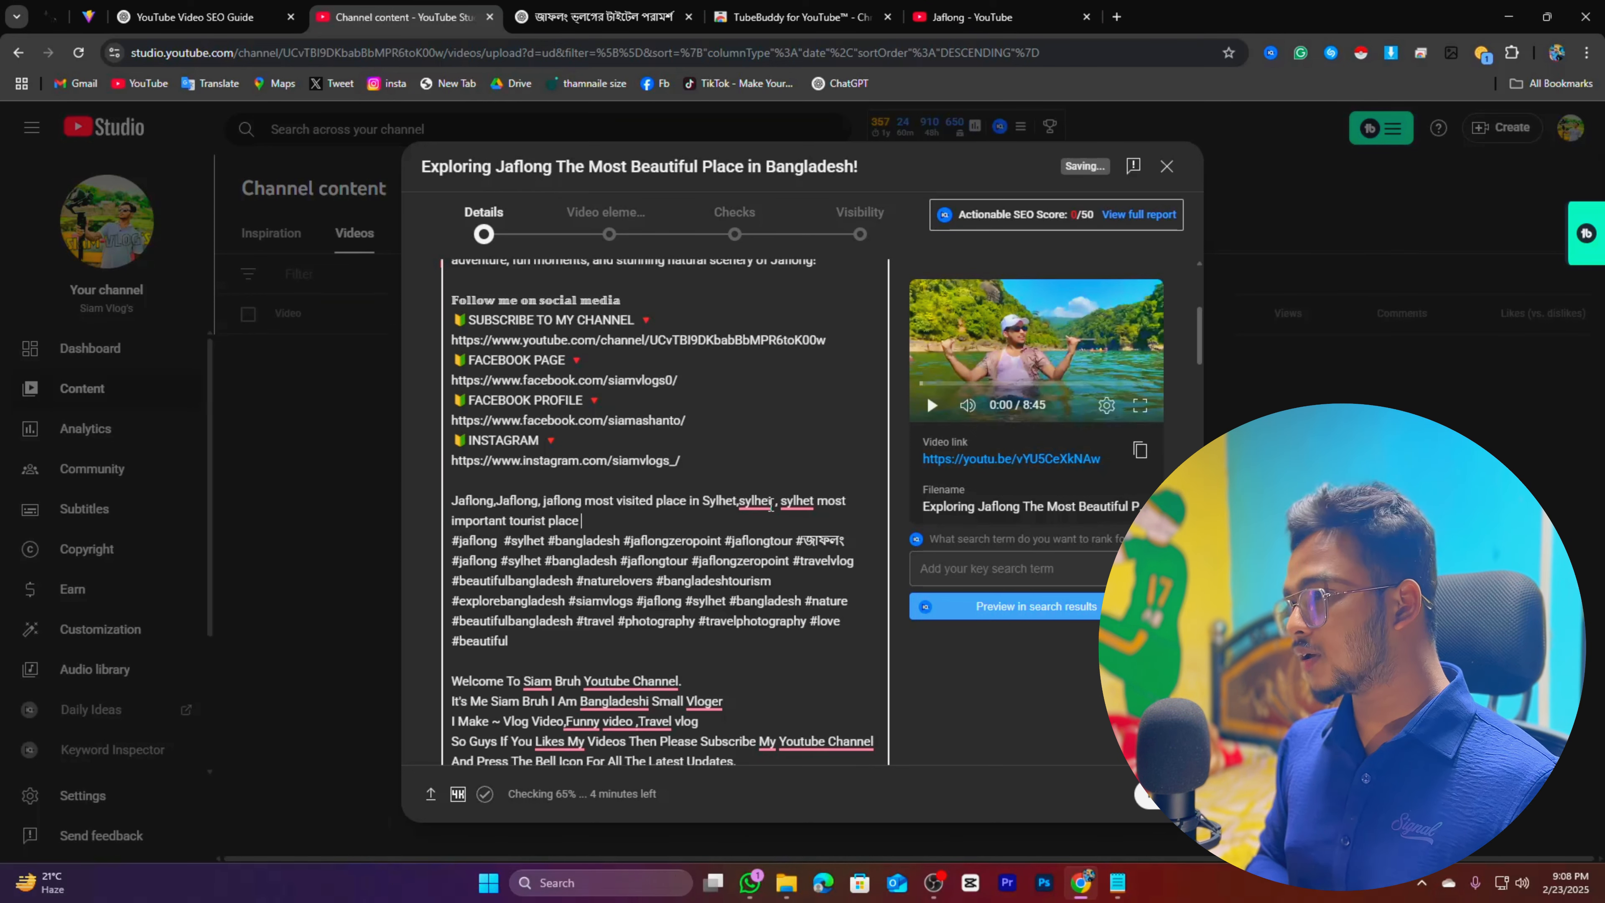
left_click(718, 526)
key("Return")
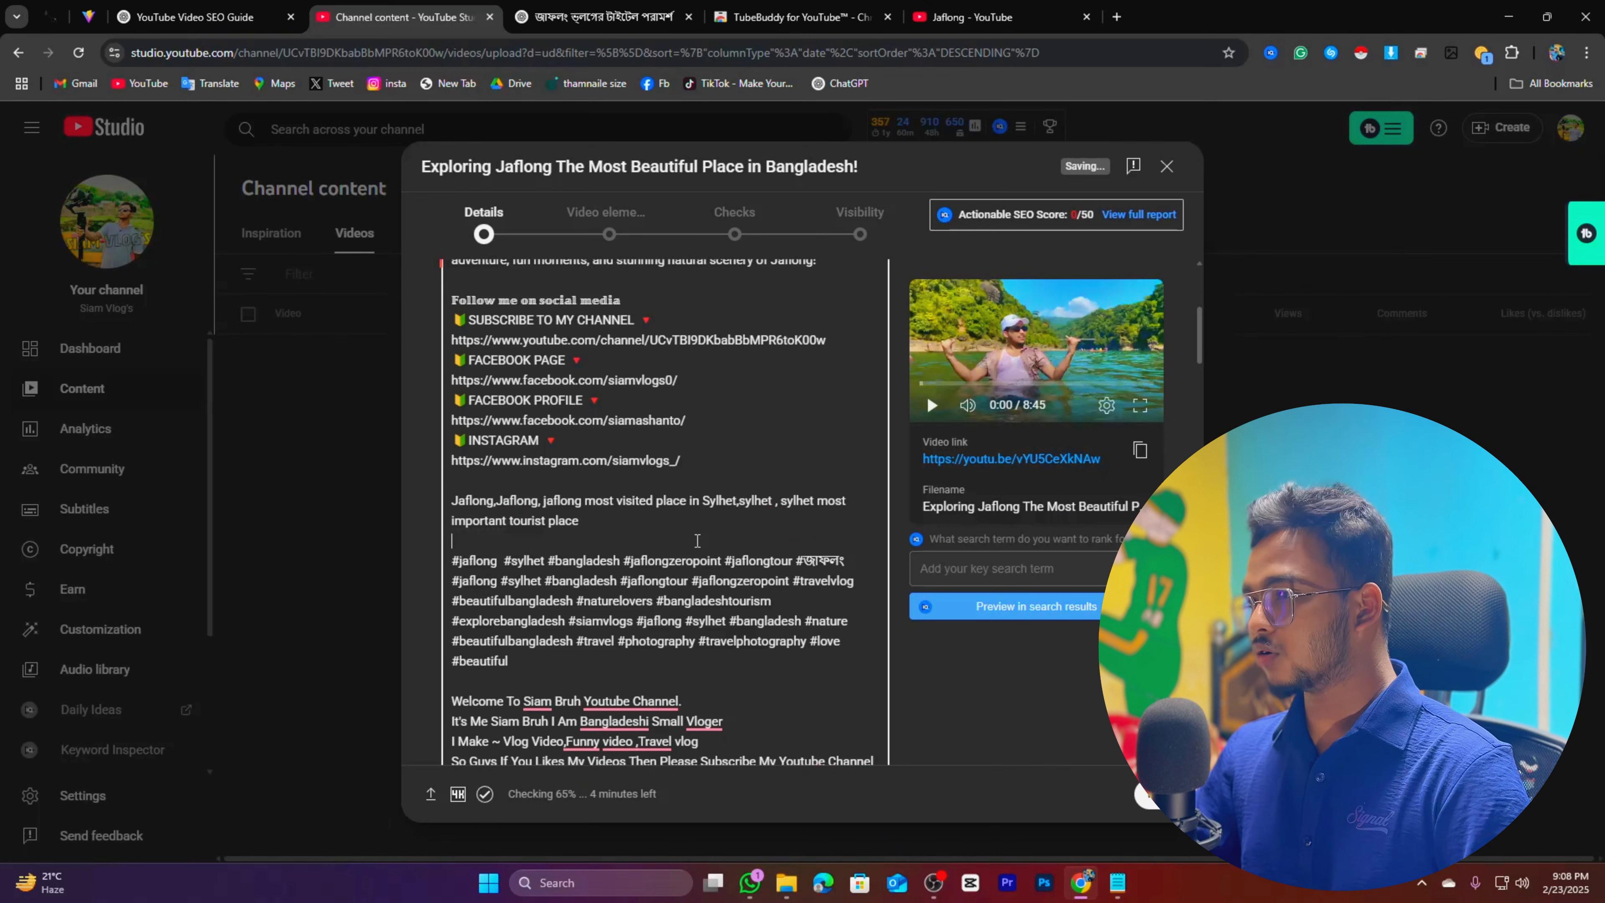
Open the file picker for a custom thumbnail and close it without choosing an image
scroll(695, 538, "down", 4)
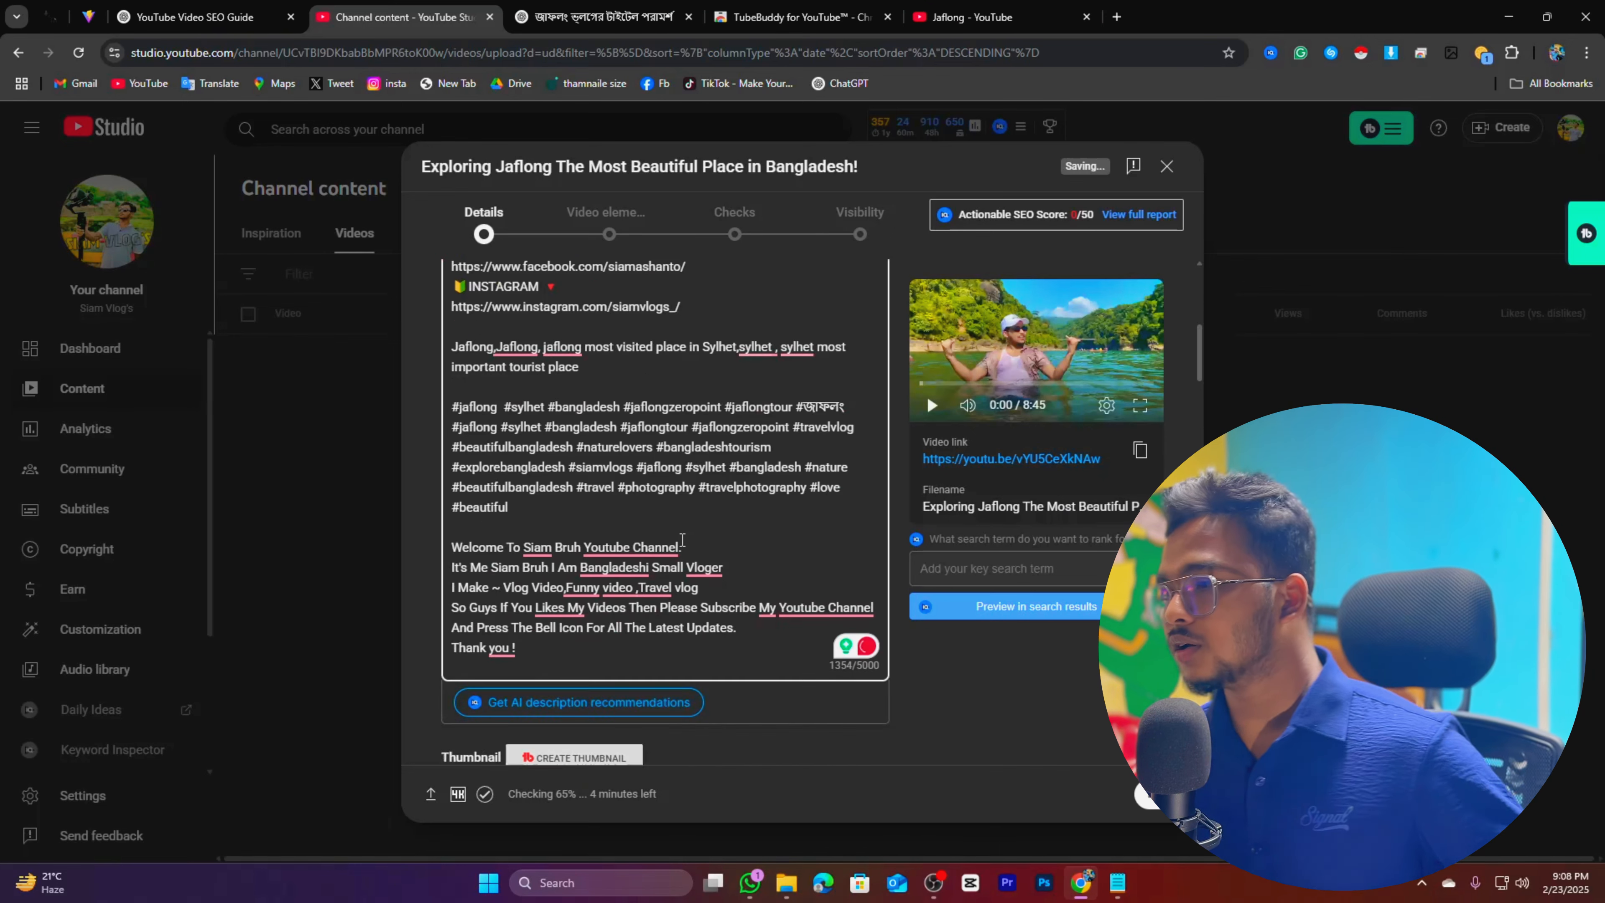
scroll(678, 534, "down", 5)
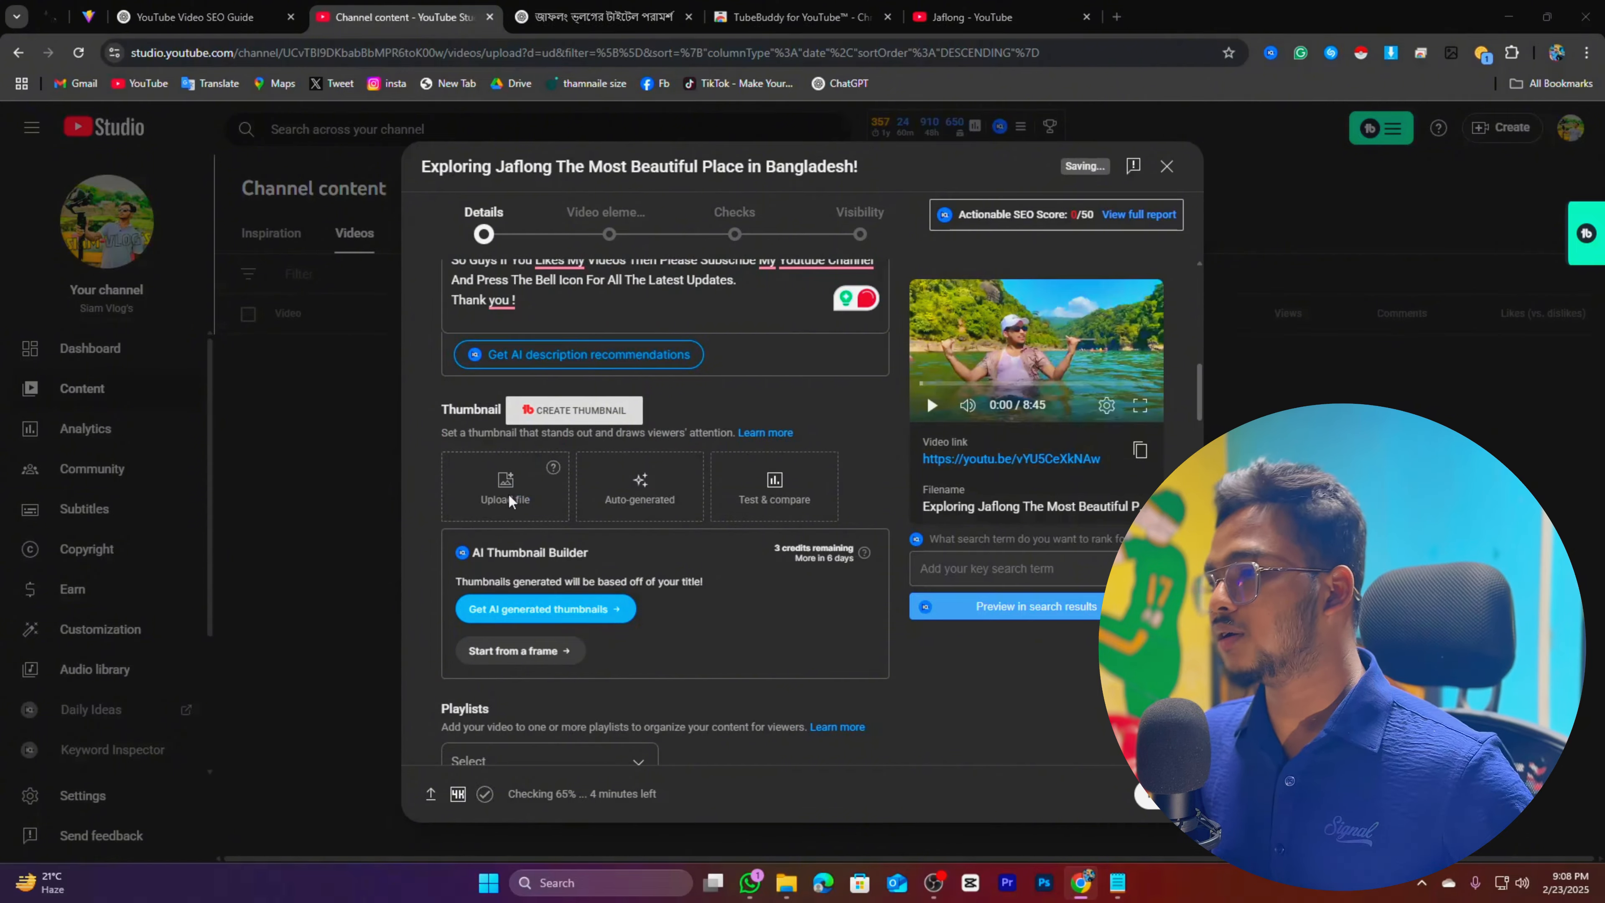
left_click(503, 489)
left_click(1303, 834)
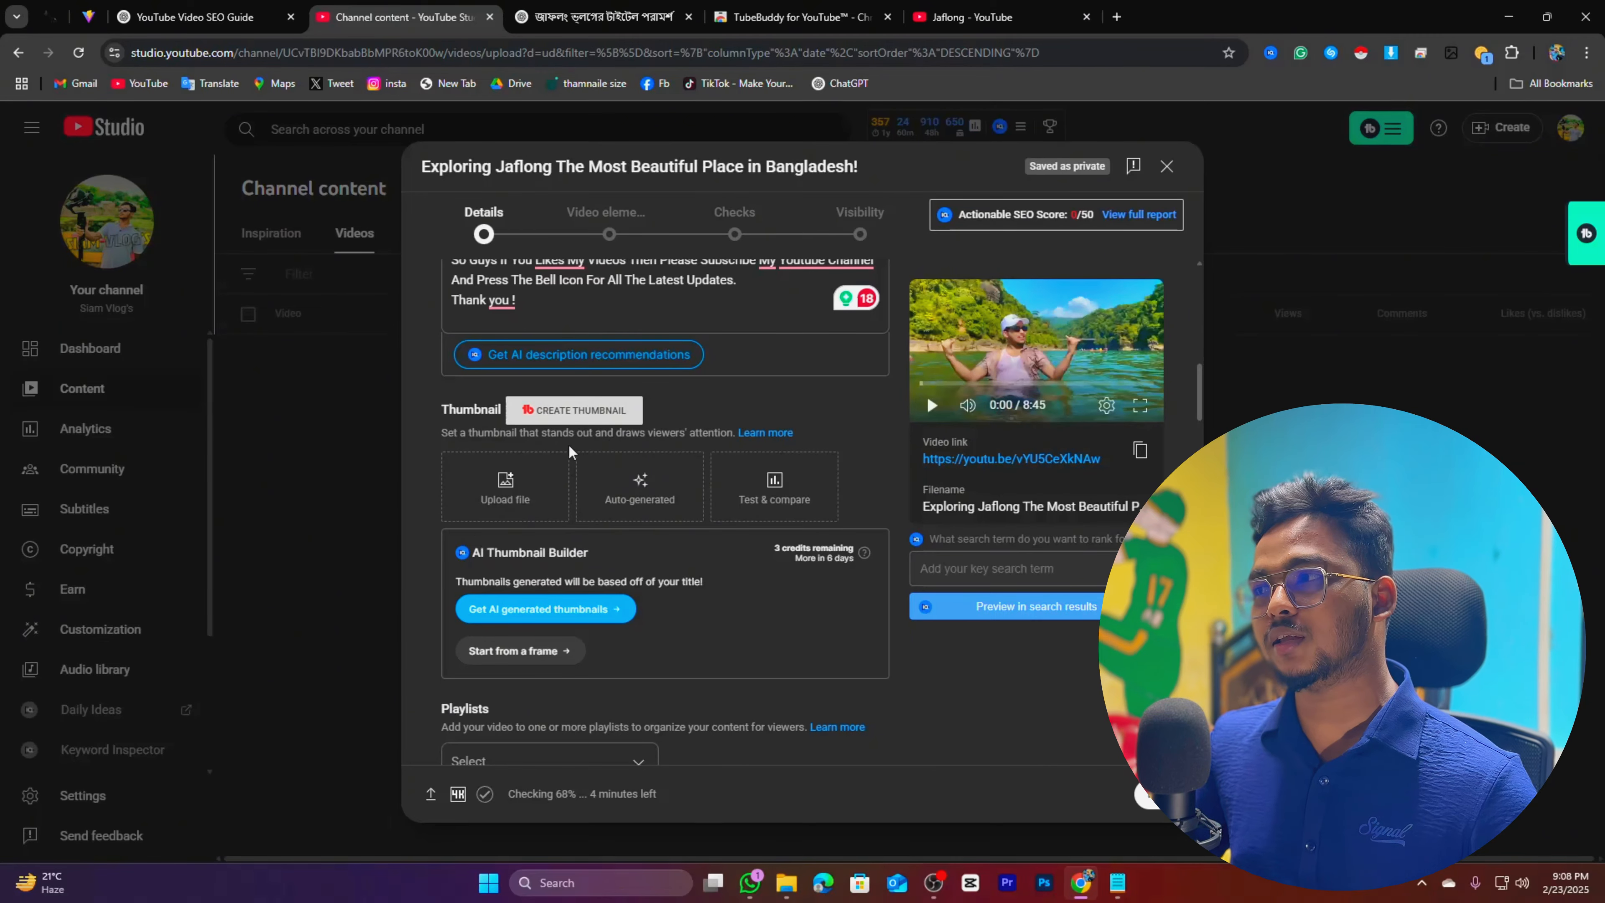
Add the video to the ||VLOG|| playlist
scroll(526, 307, "down", 5)
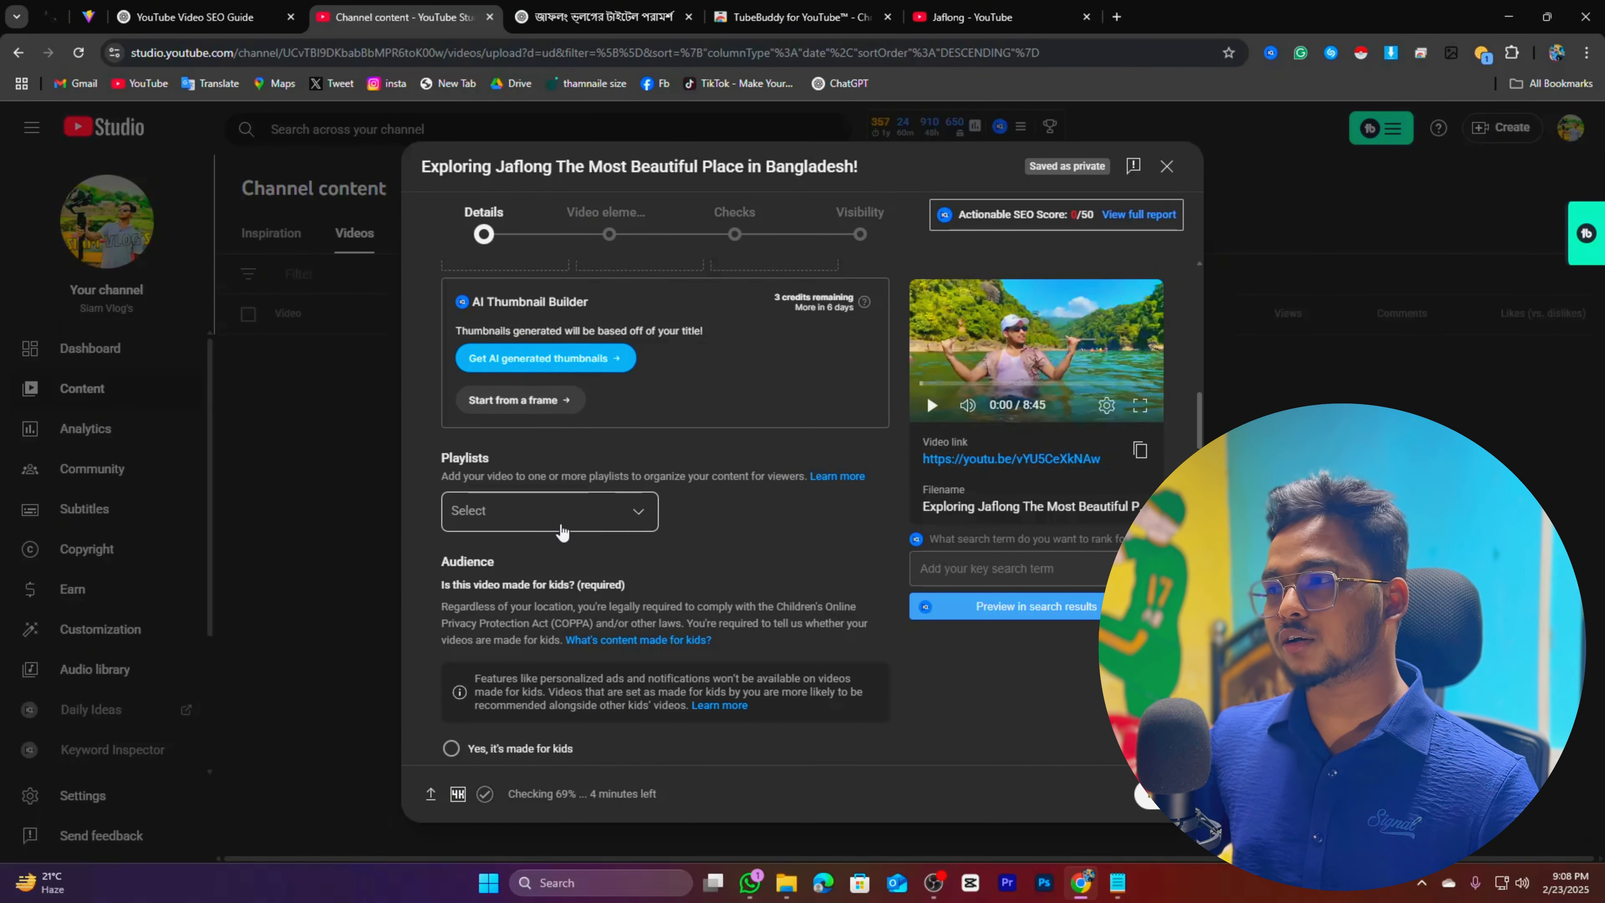
left_click(559, 515)
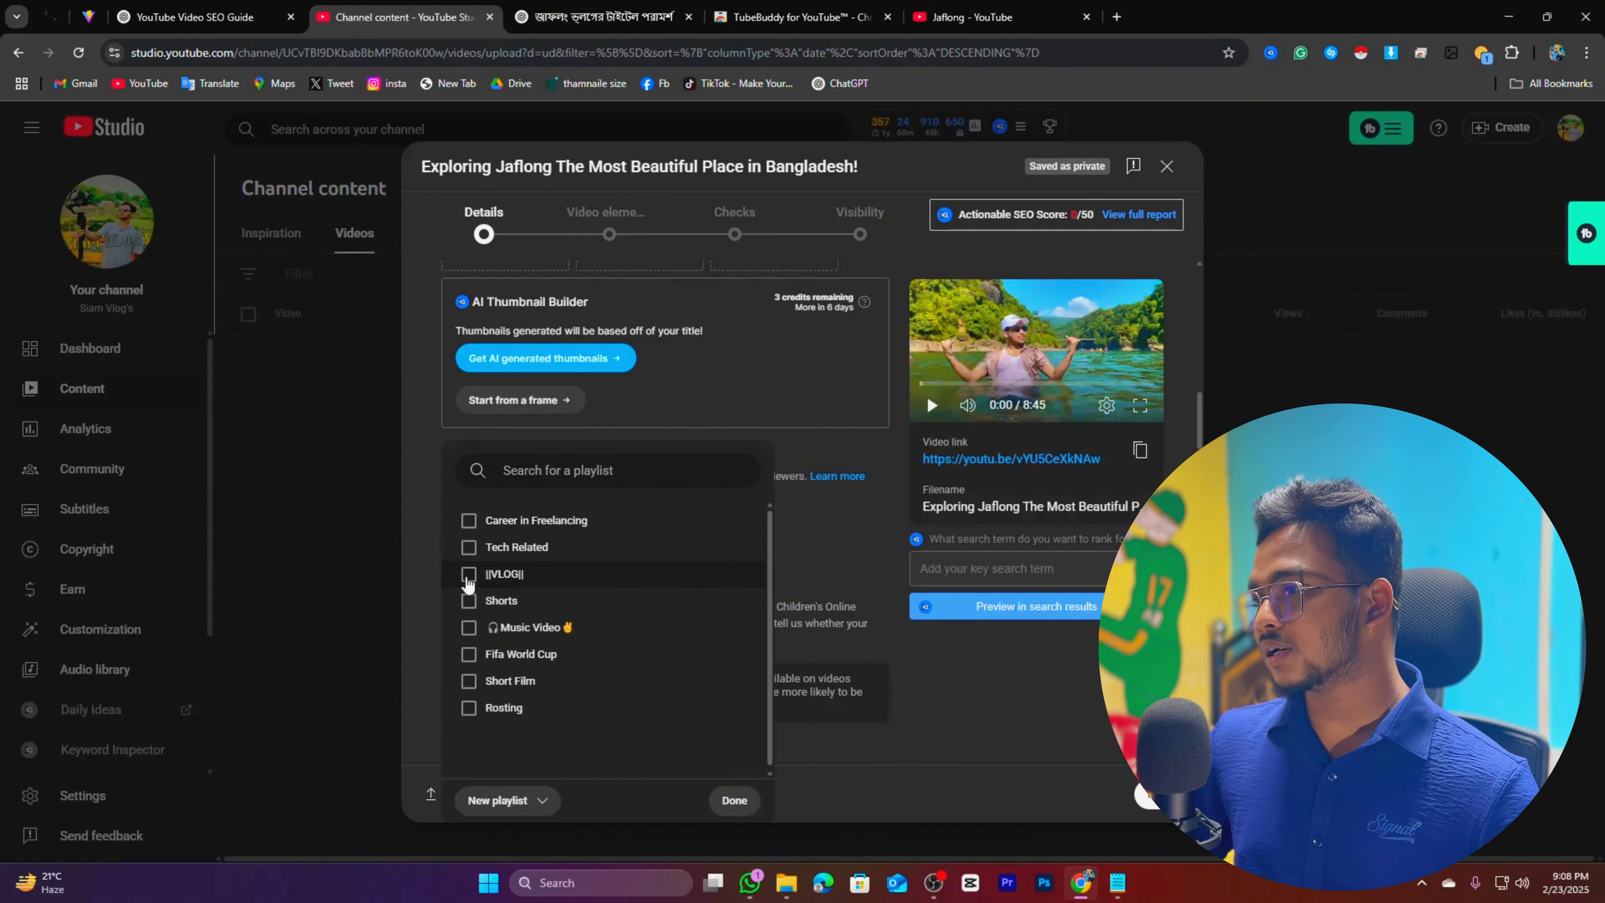
left_click(469, 574)
left_click(735, 800)
Mark the video as not made for kids and choose not to restrict it to viewers over 18 only
scroll(532, 599, "down", 3)
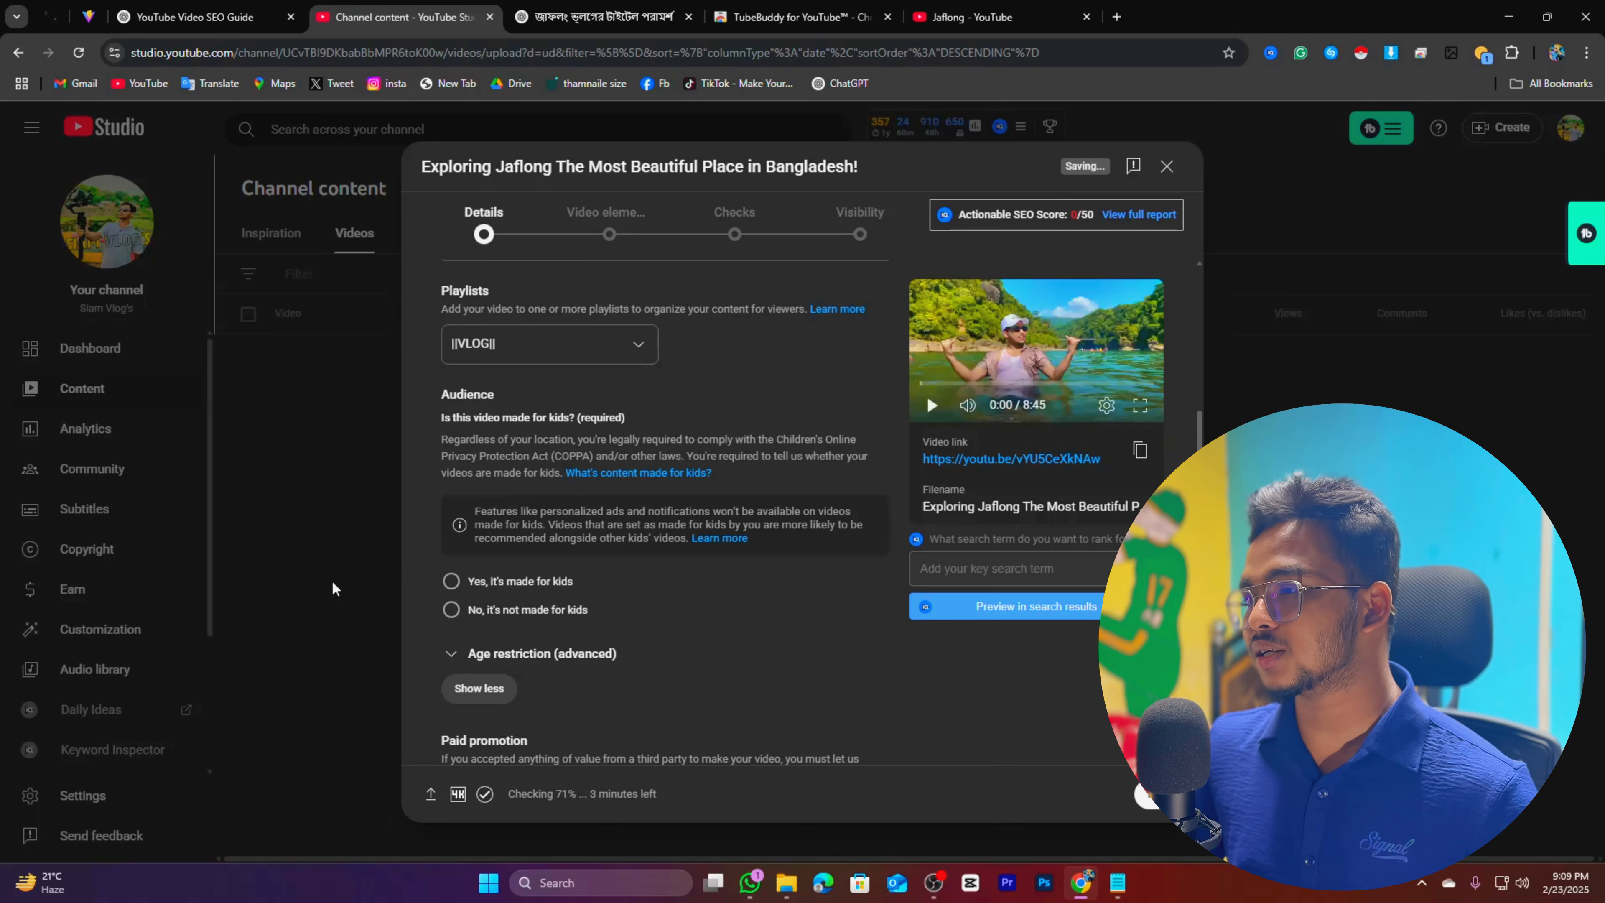
left_click(451, 610)
scroll(458, 621, "down", 3)
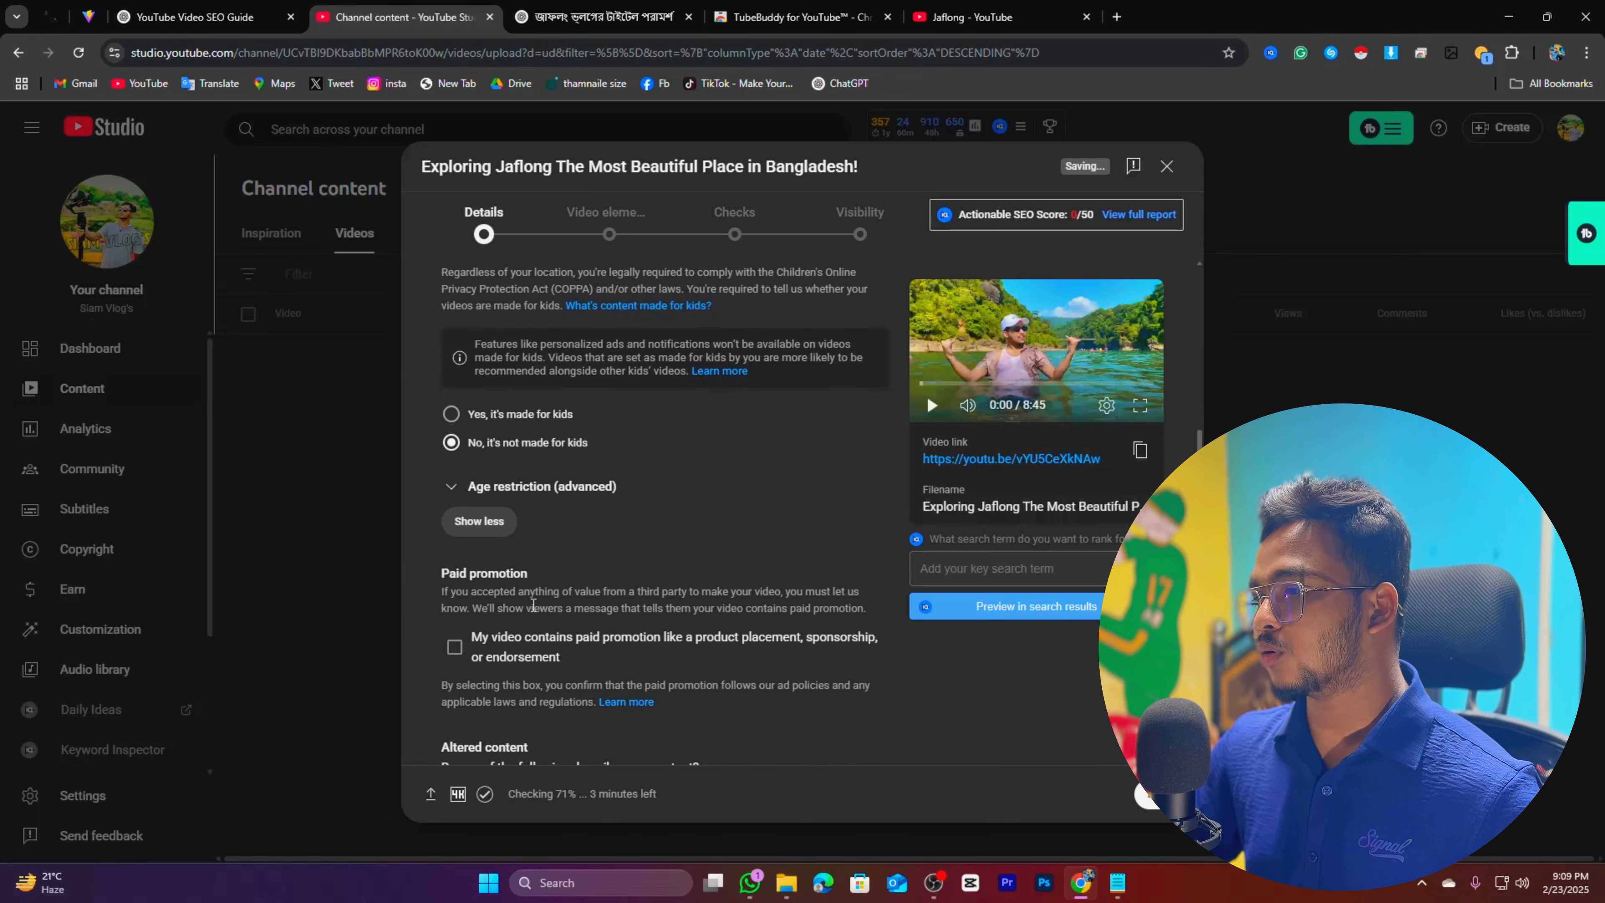
left_click(479, 523)
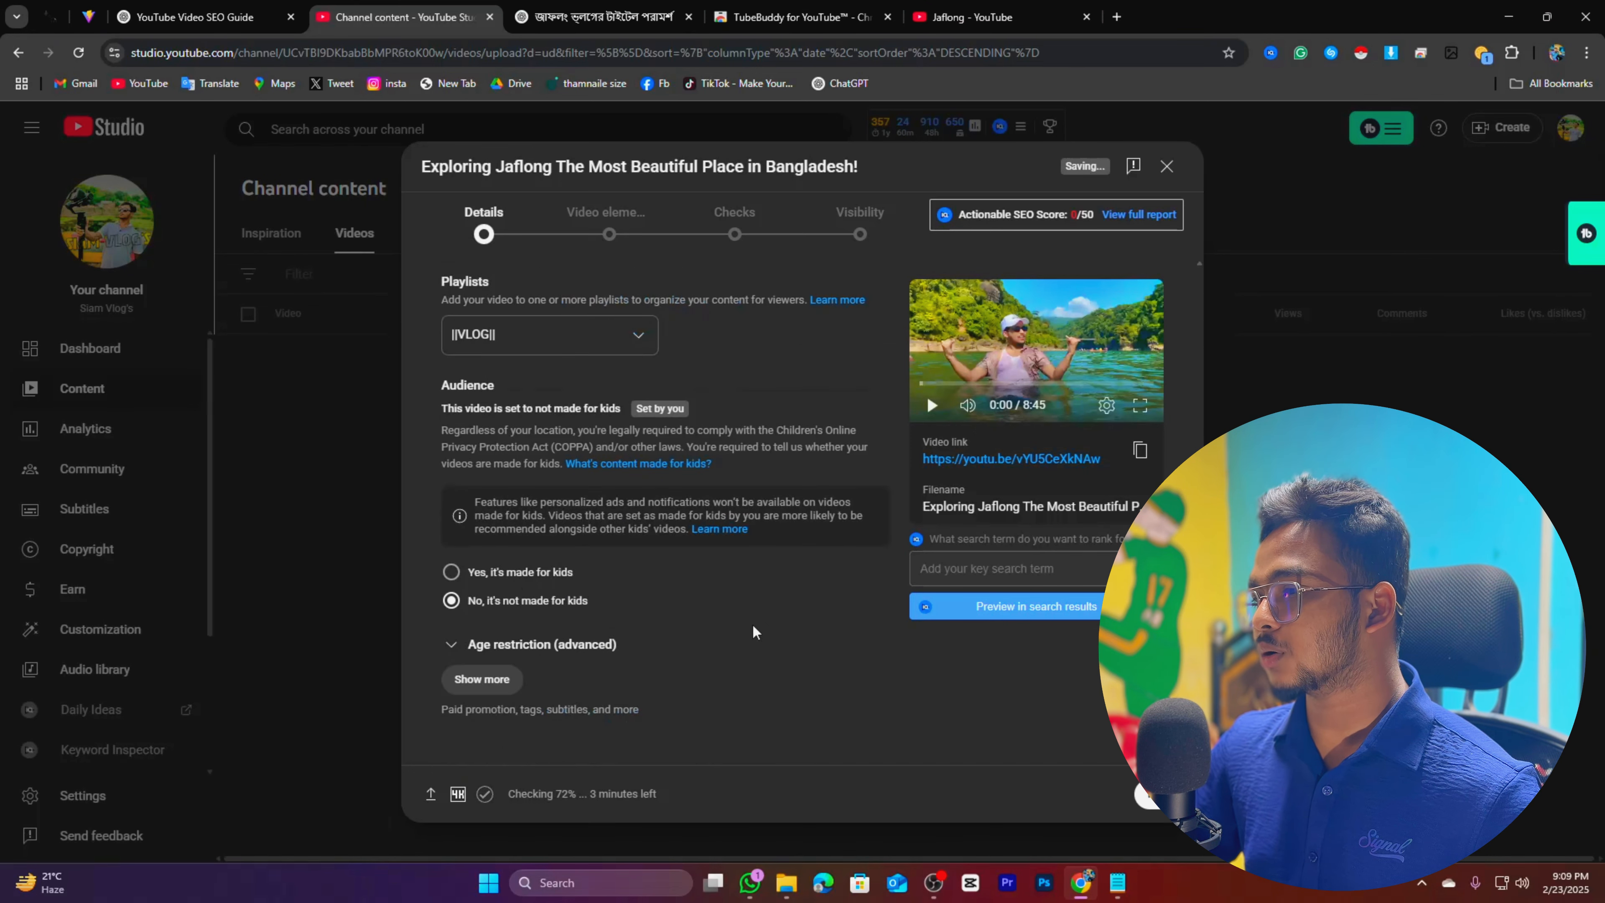
left_click(449, 645)
scroll(550, 664, "down", 2)
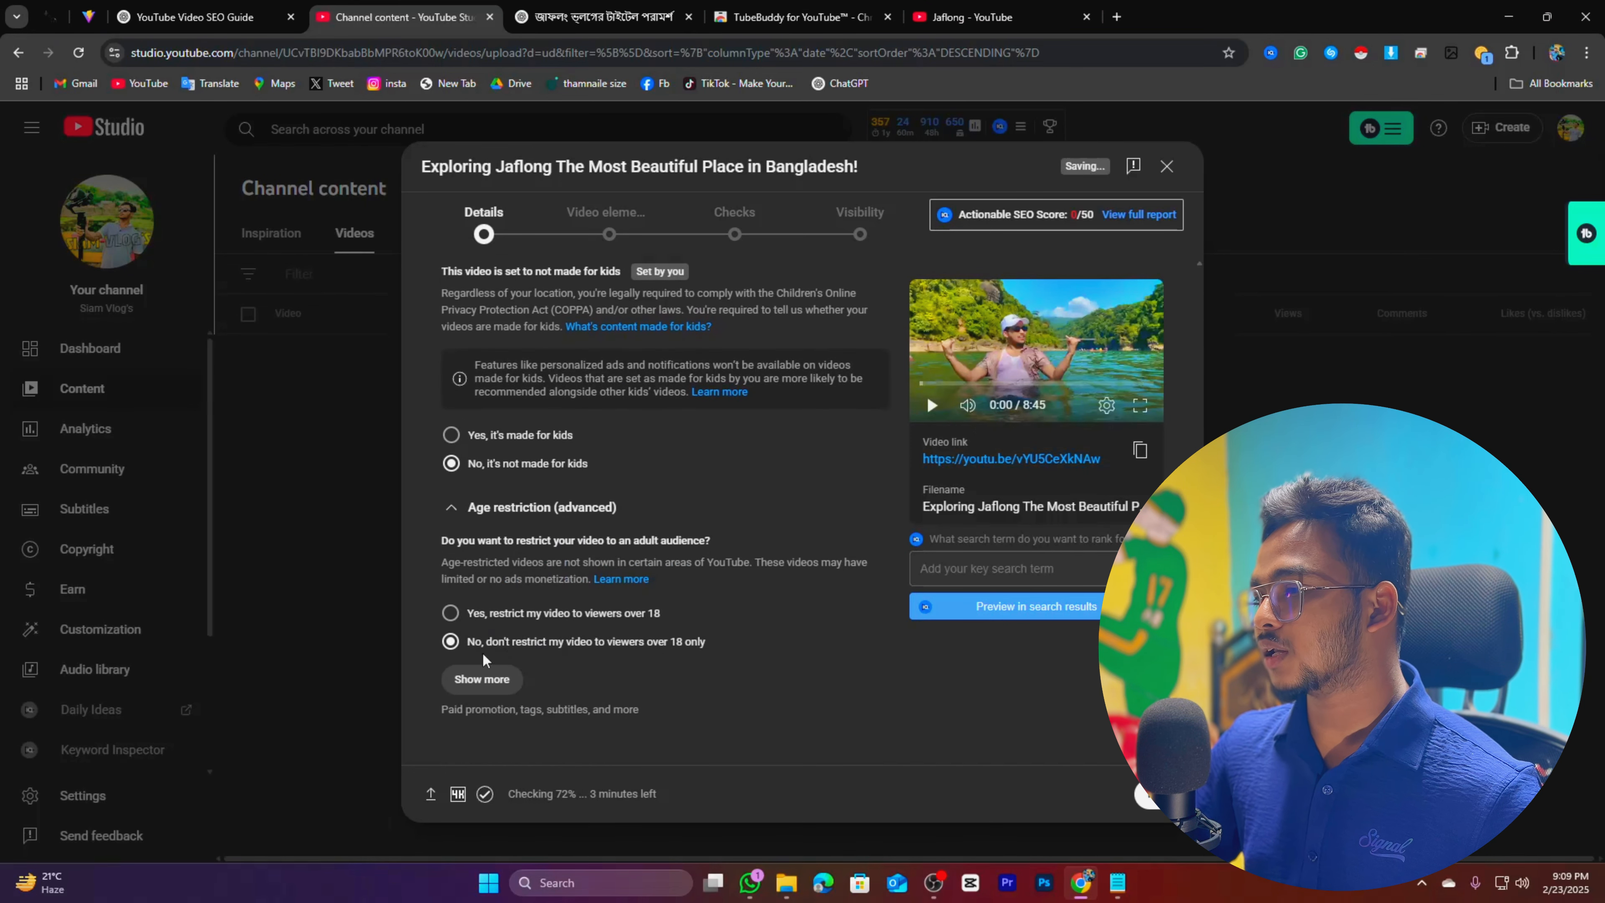
left_click(490, 681)
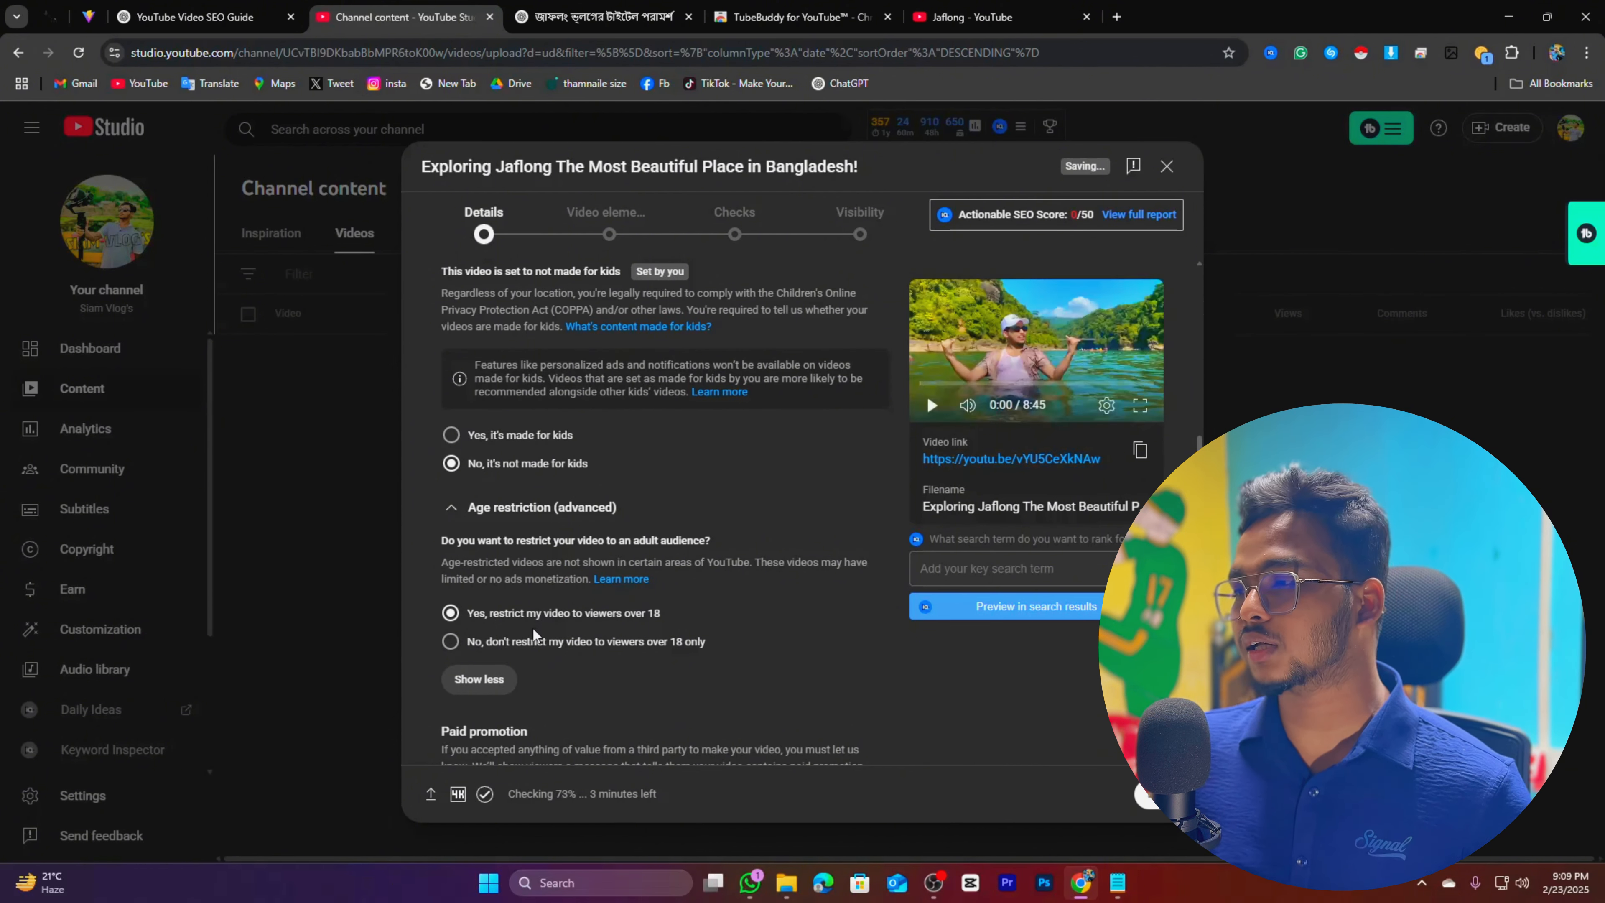
left_click(531, 642)
Answer No to the altered content question
scroll(546, 657, "down", 3)
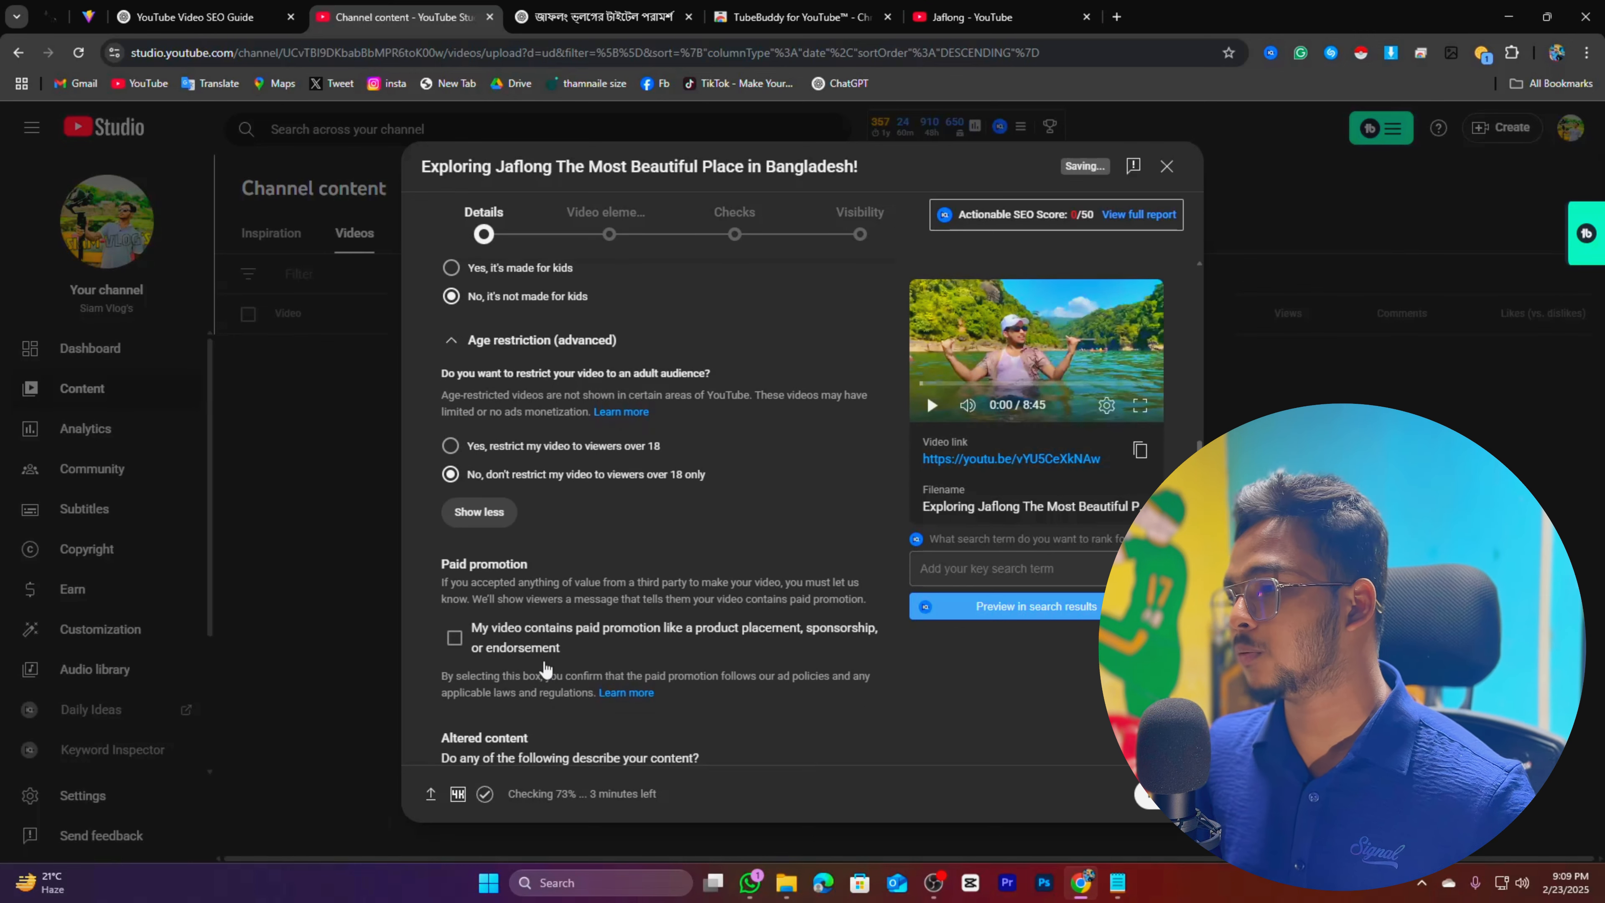
scroll(546, 669, "down", 3)
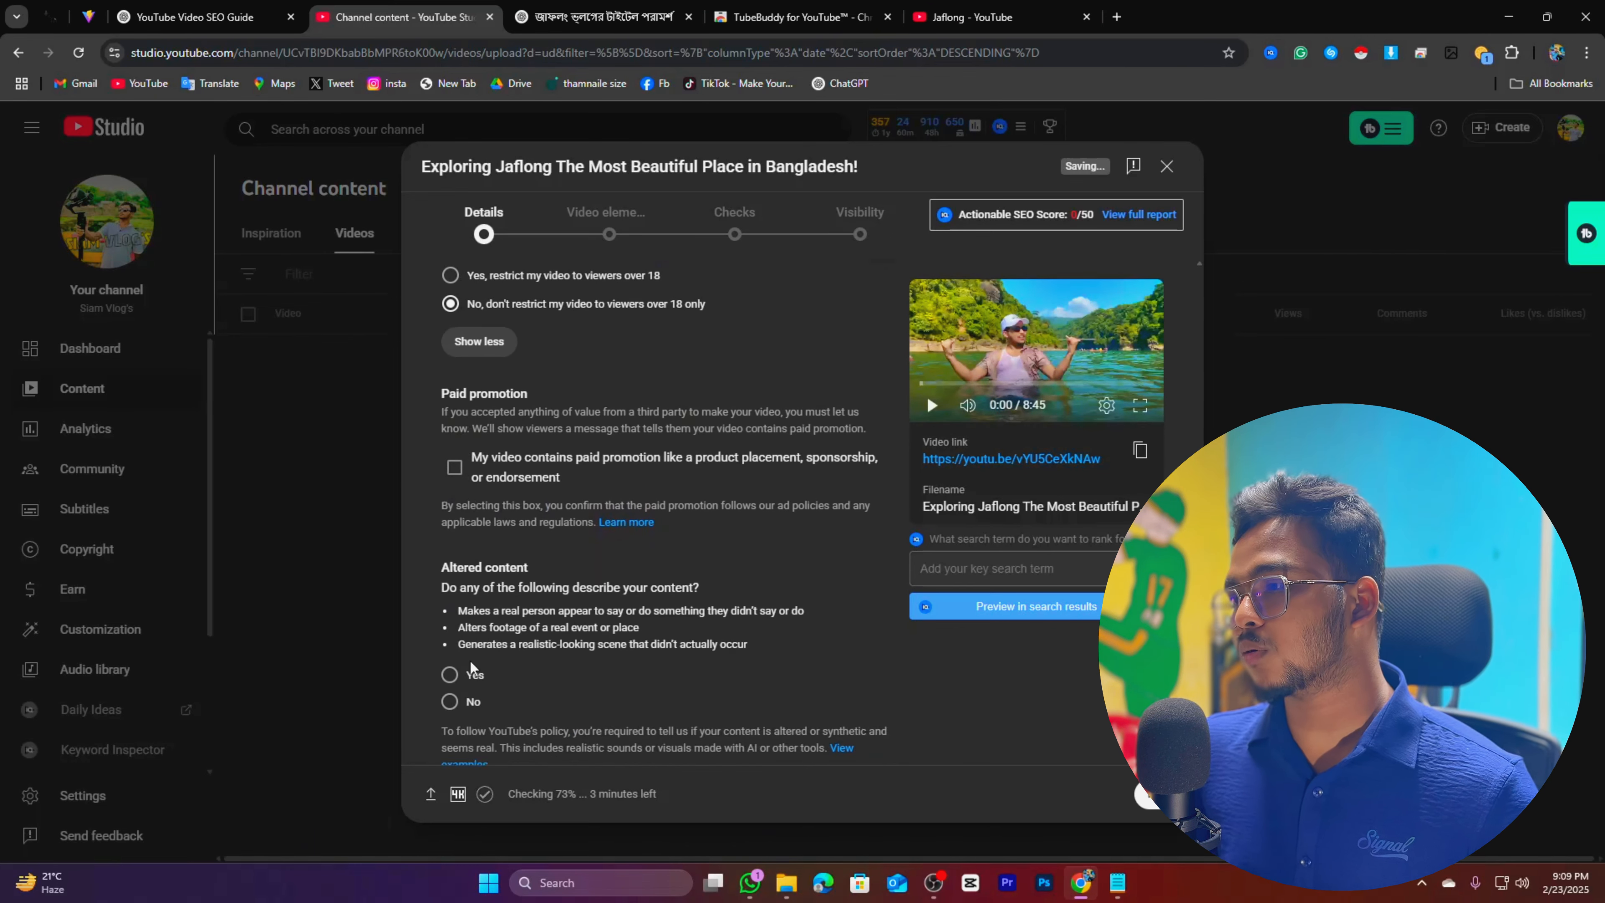
scroll(474, 664, "down", 3)
left_click_drag(445, 399, 518, 463)
left_click(518, 464)
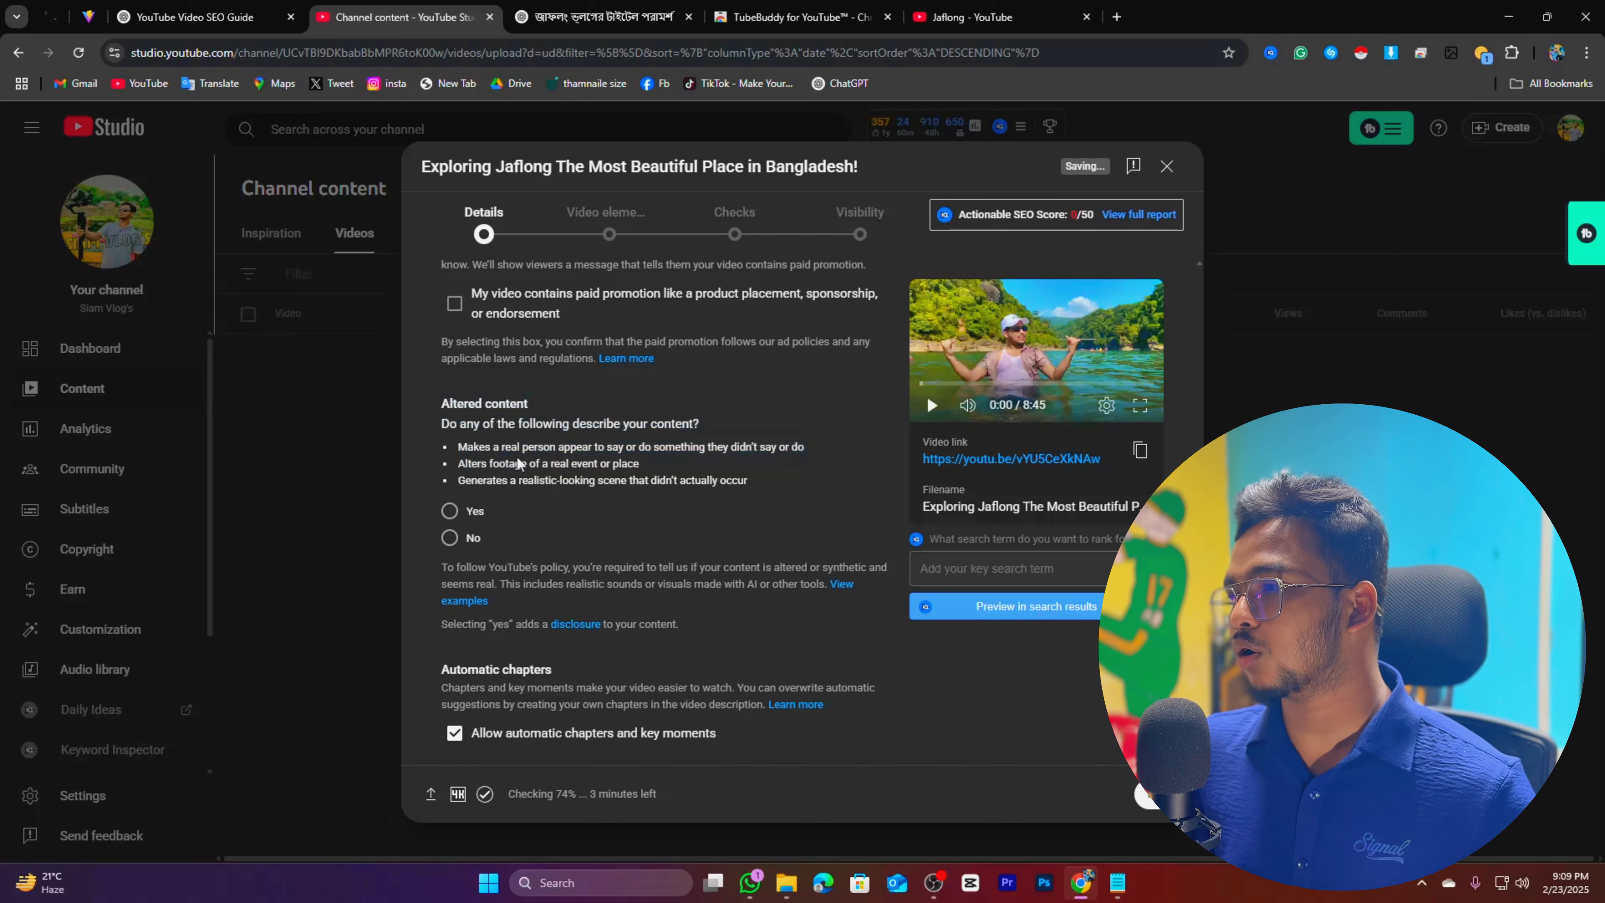
left_click_drag(445, 409, 538, 449)
left_click(531, 452)
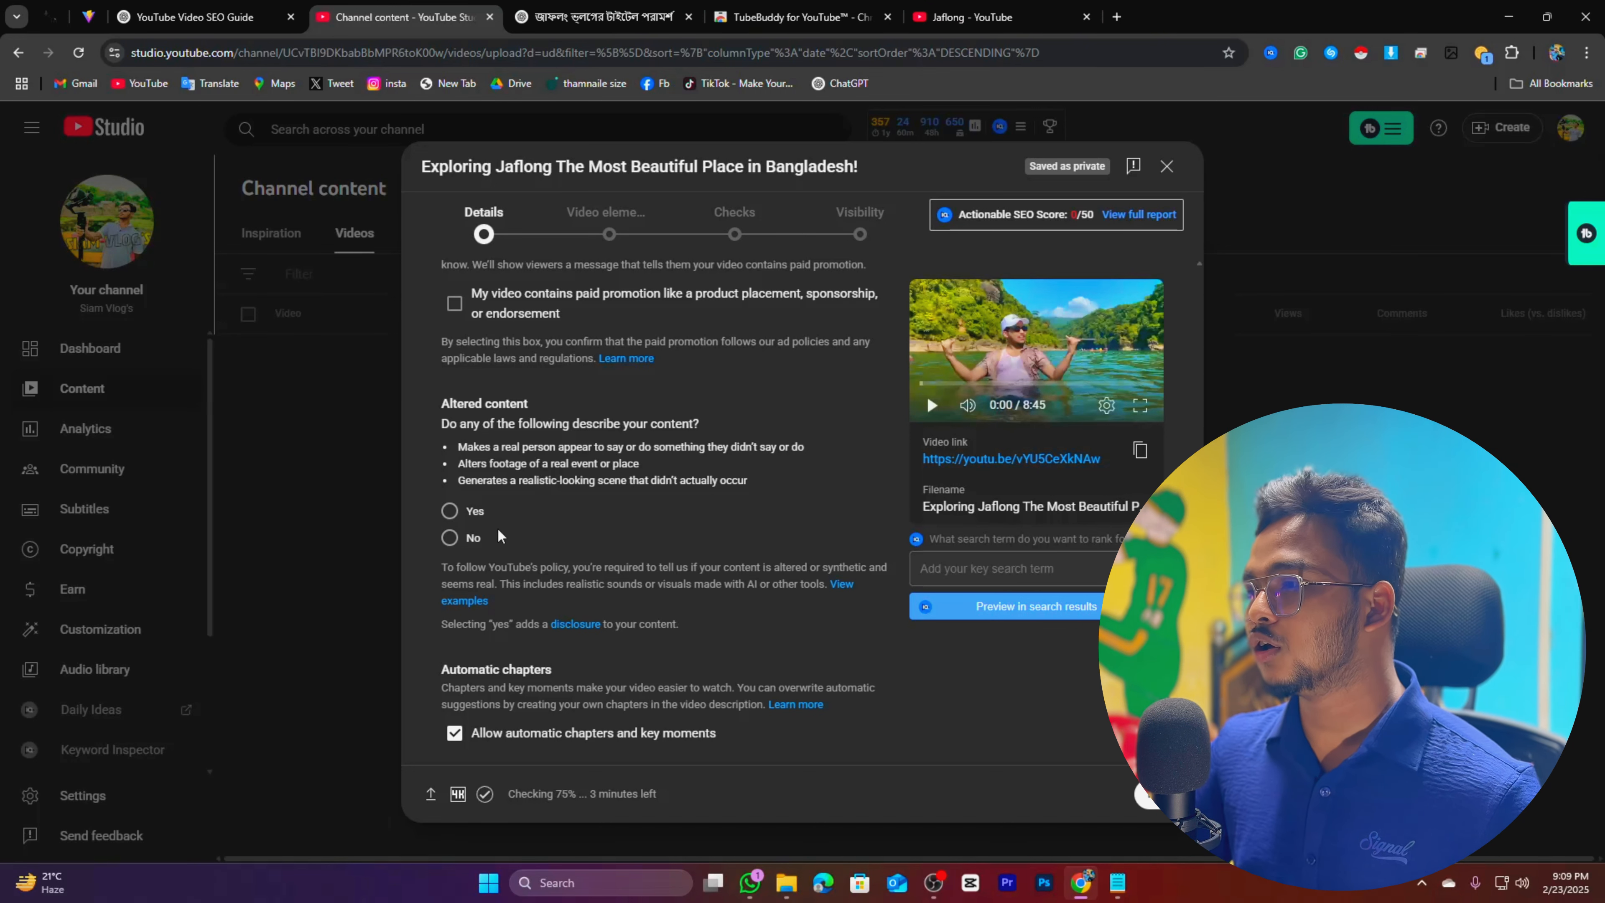
left_click(448, 548)
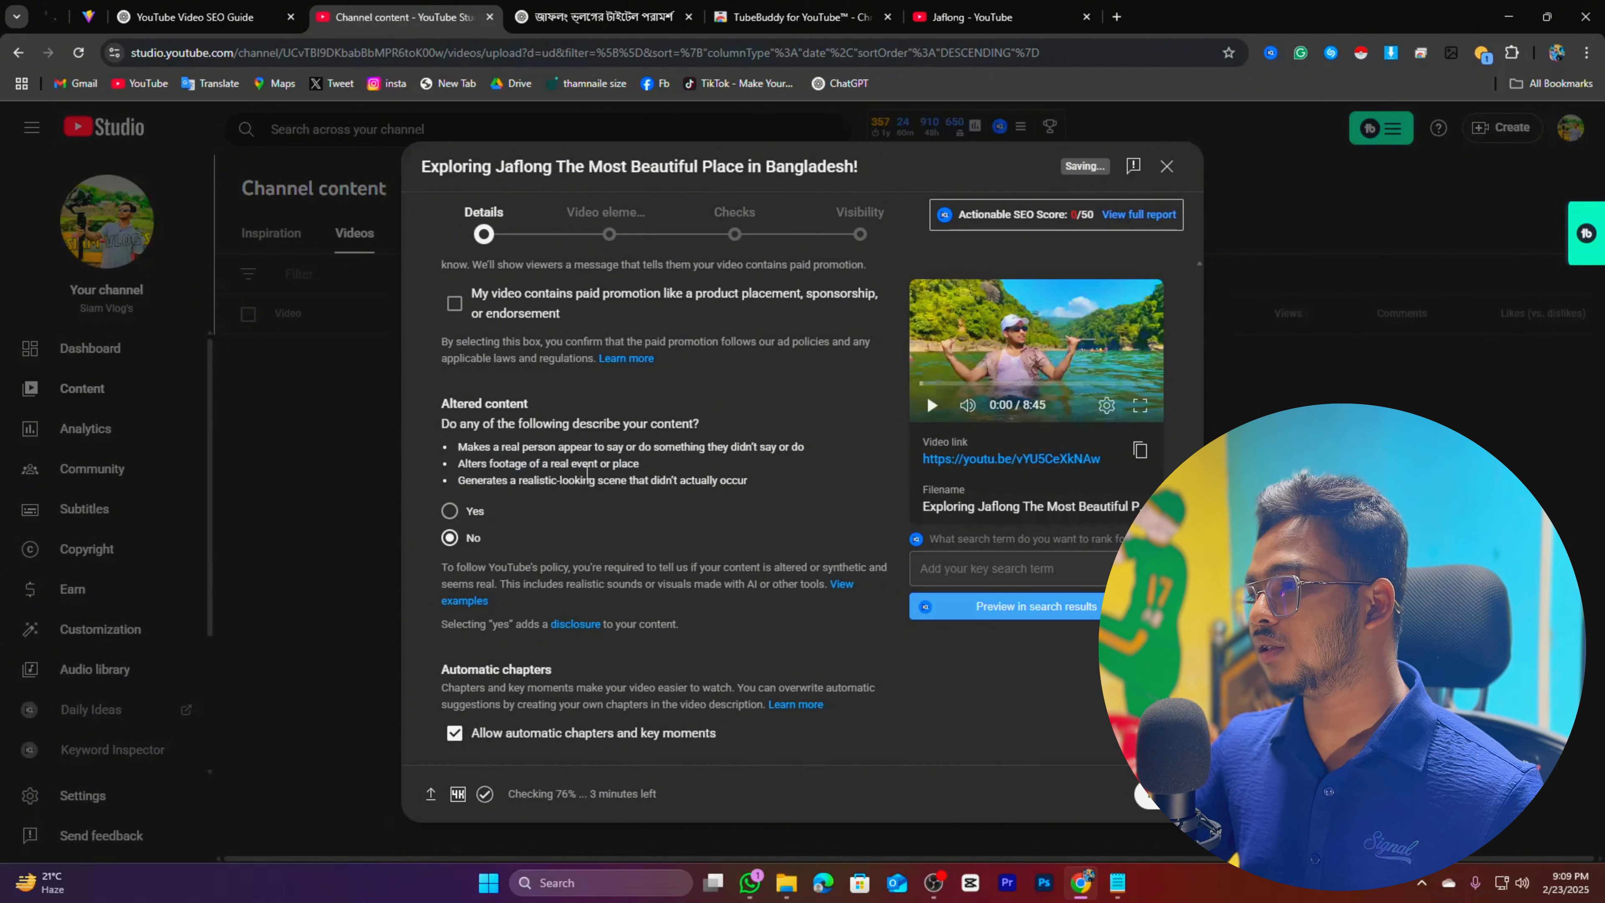
Add the recommended tags "sylhet travel guide", "jaflong waterfall" and "bangladesh" to the video
scroll(475, 405, "down", 3)
scroll(507, 518, "down", 4)
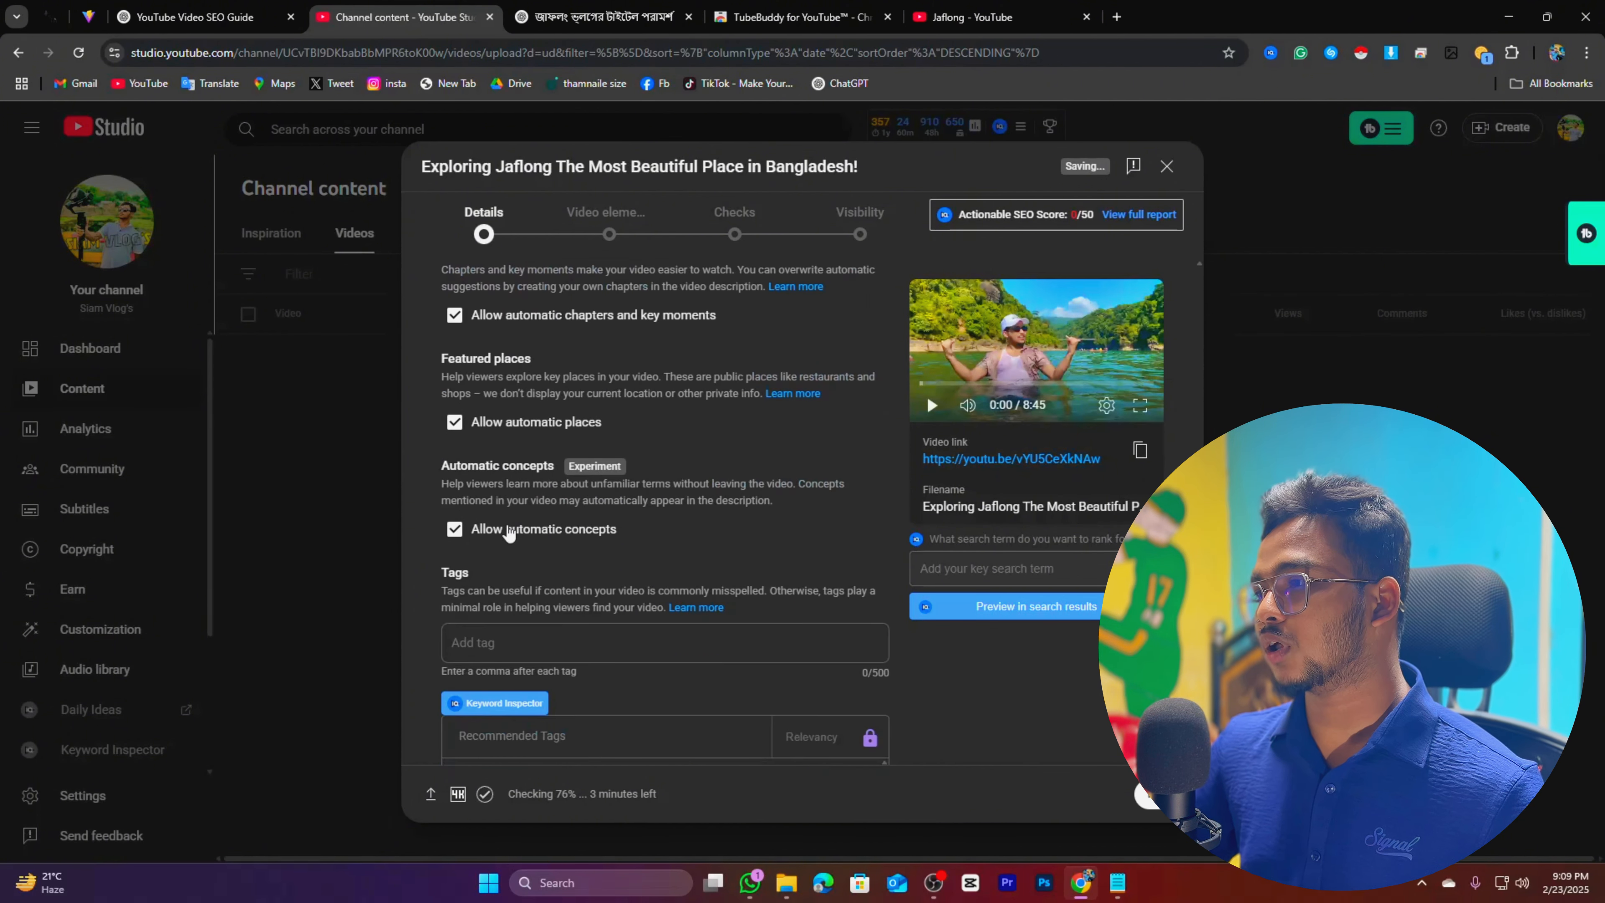
scroll(489, 571, "down", 1)
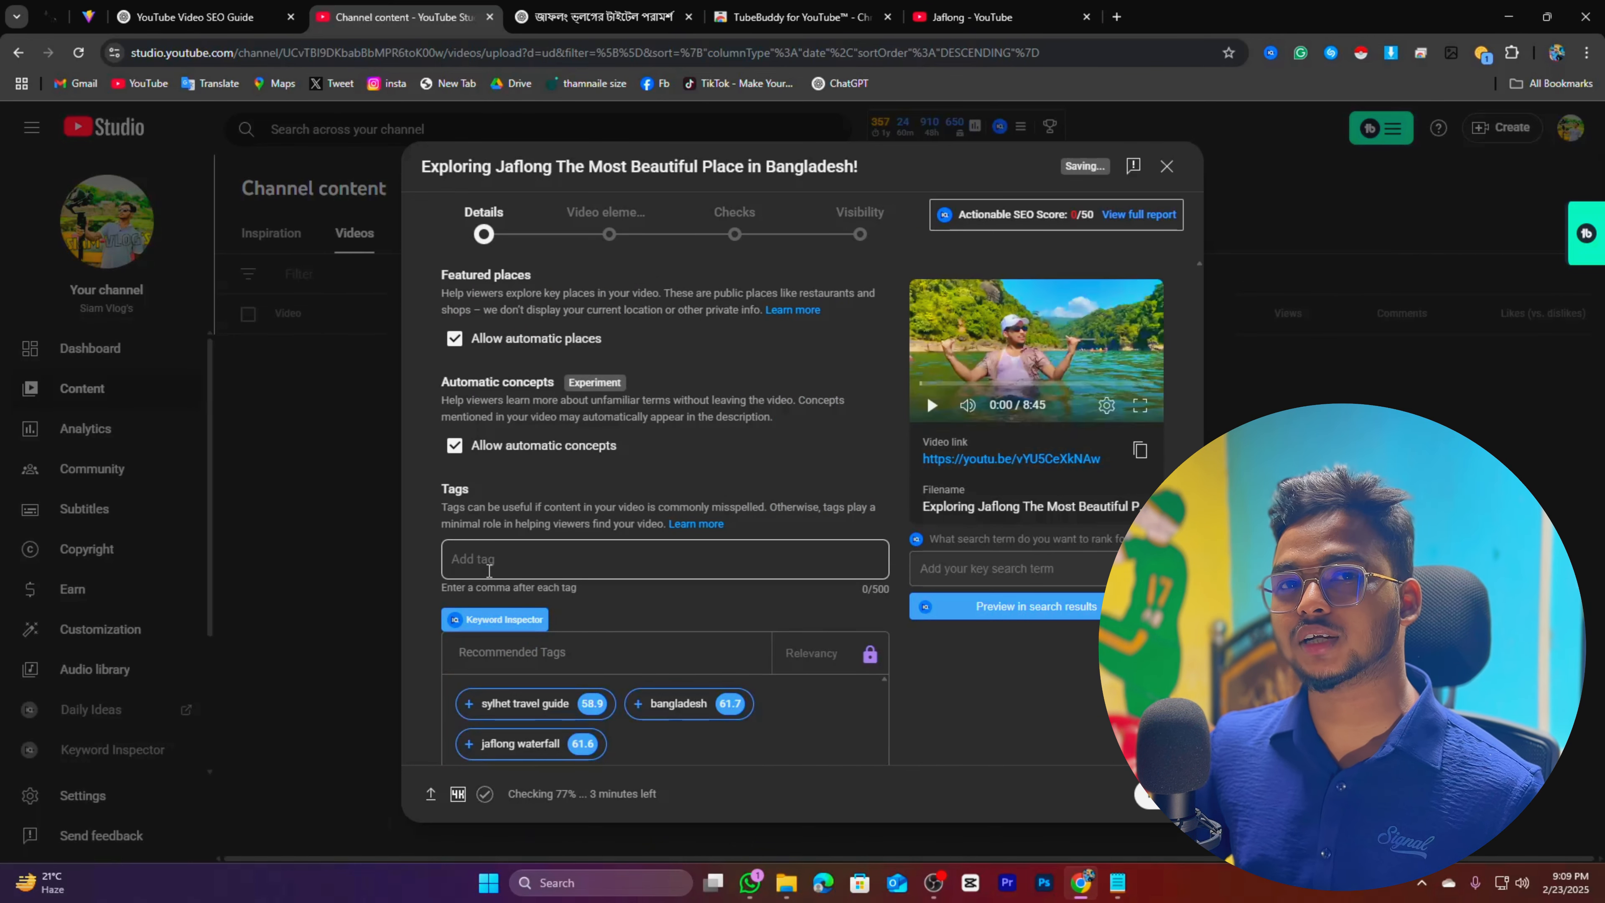
left_click(499, 565)
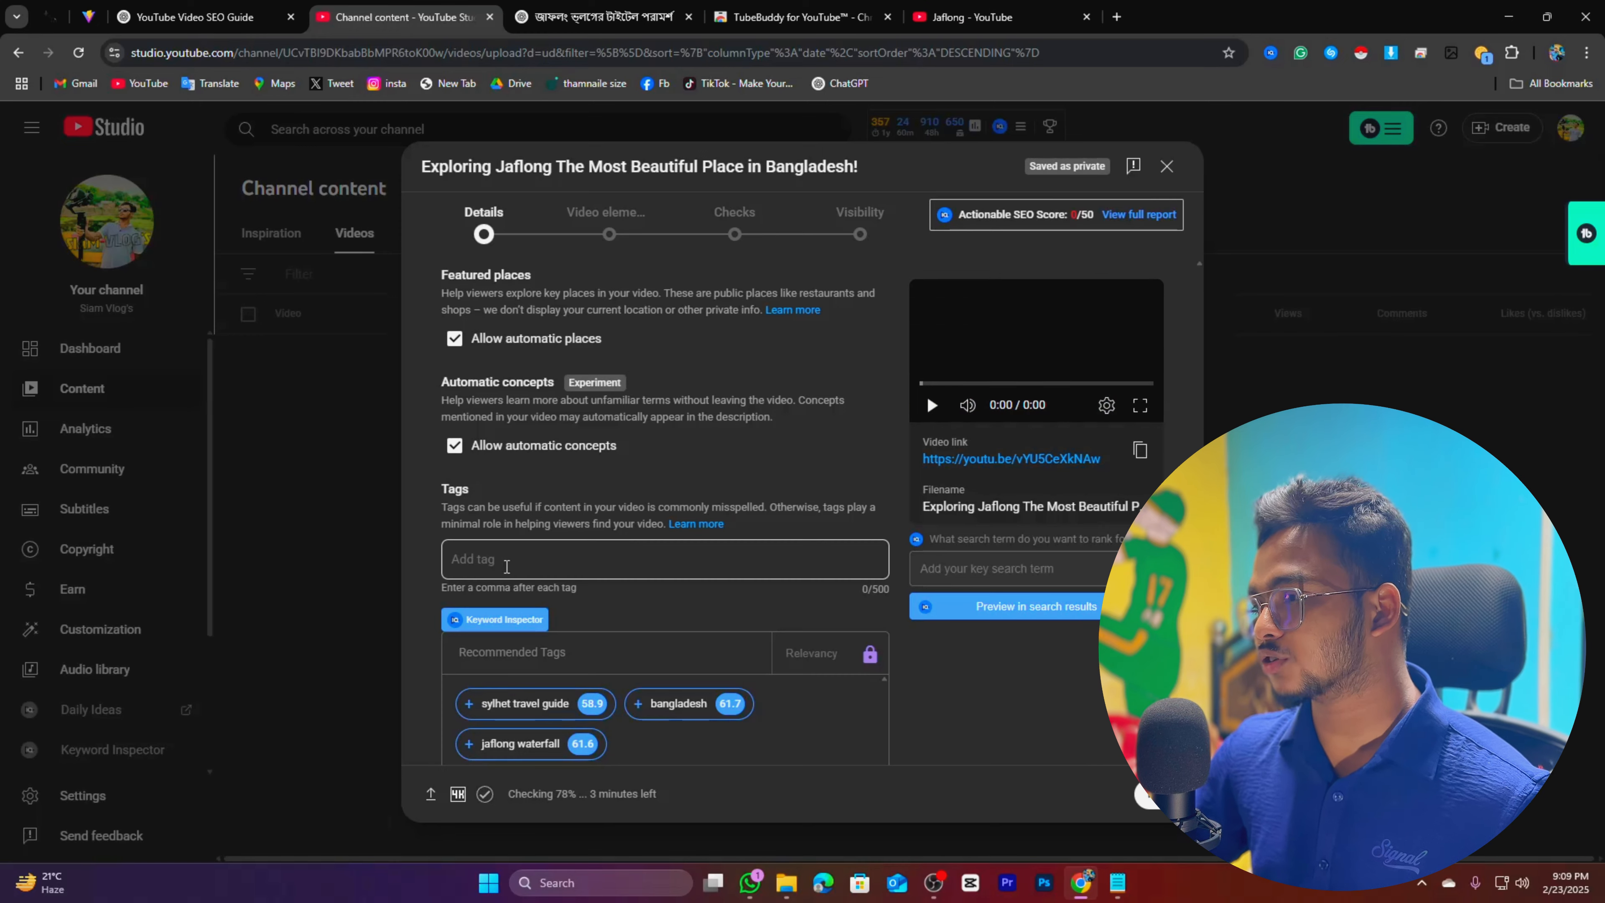
scroll(505, 437, "down", 2)
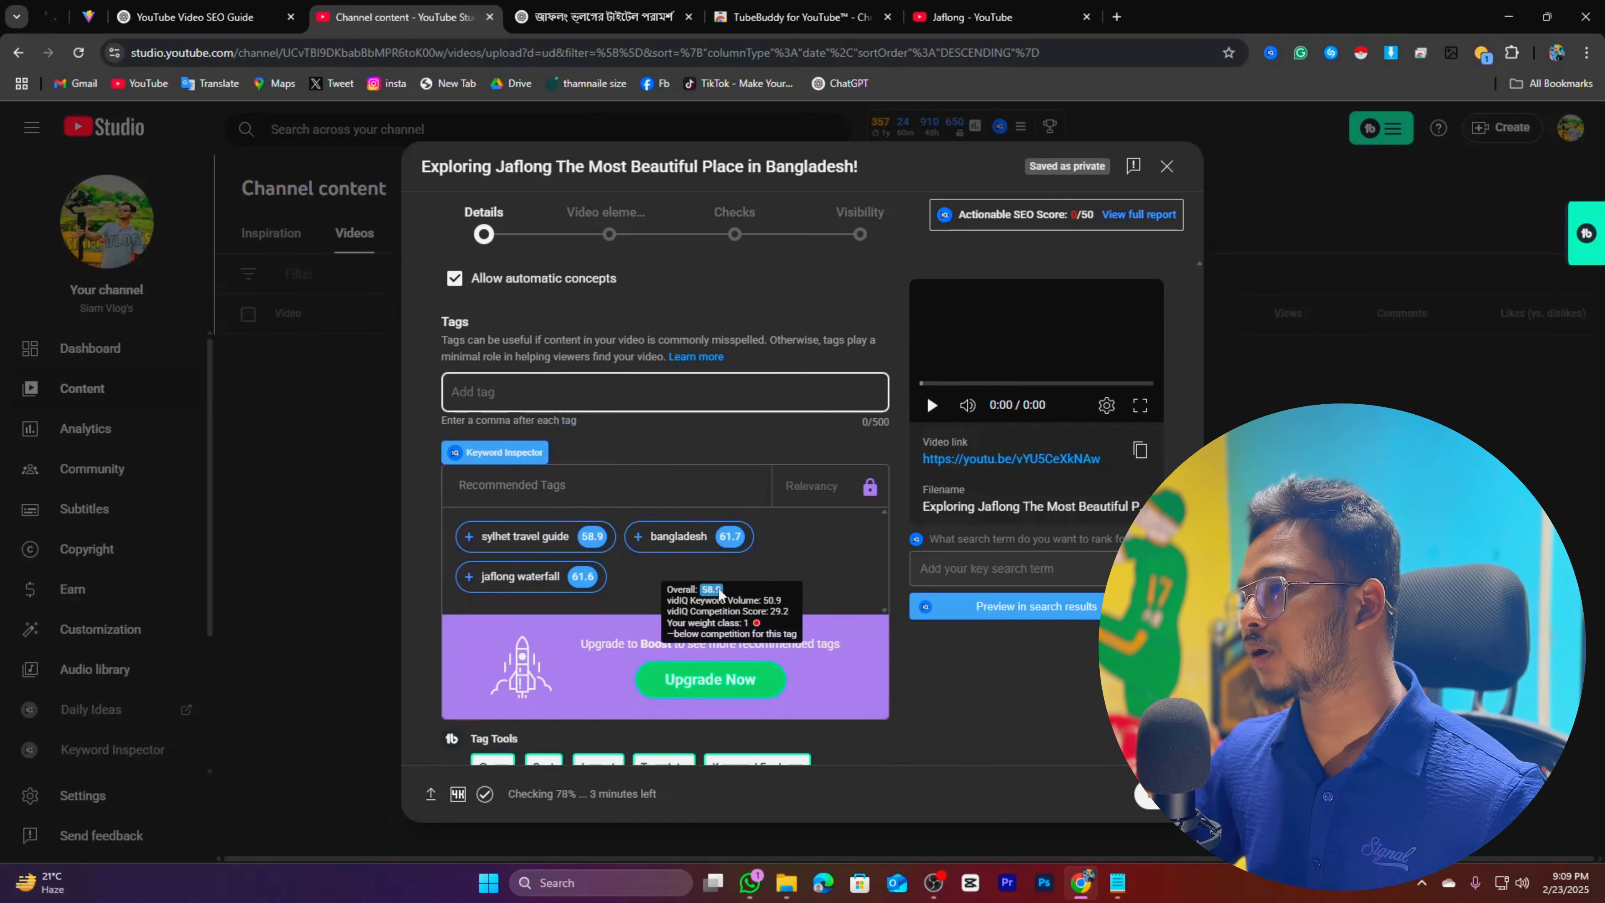
mouse_move(564, 576)
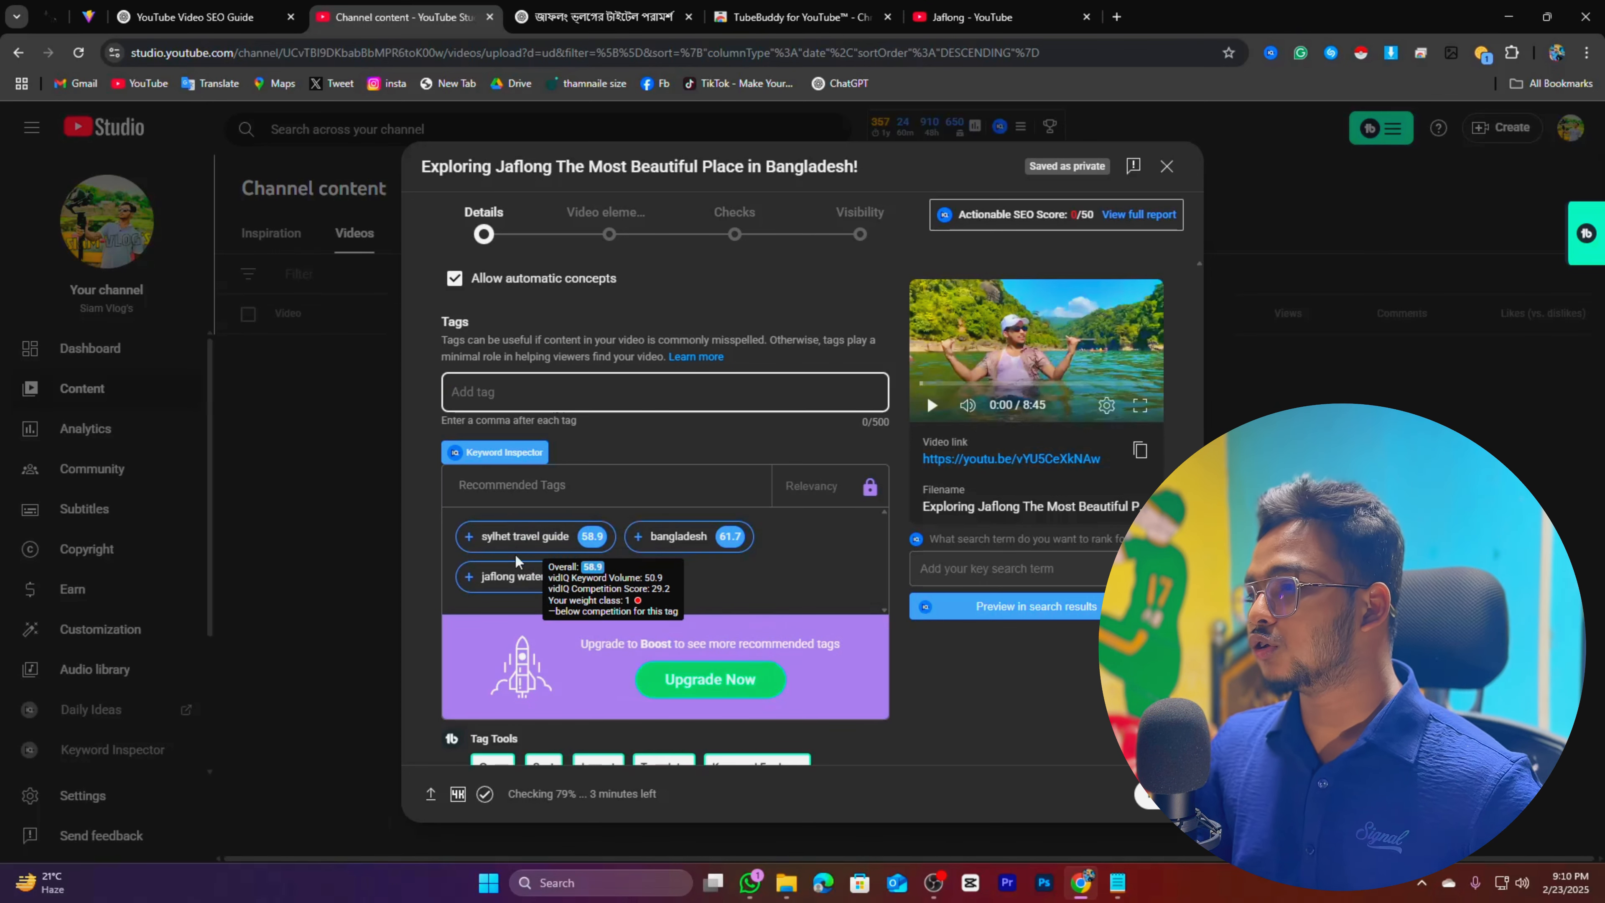
left_click(466, 537)
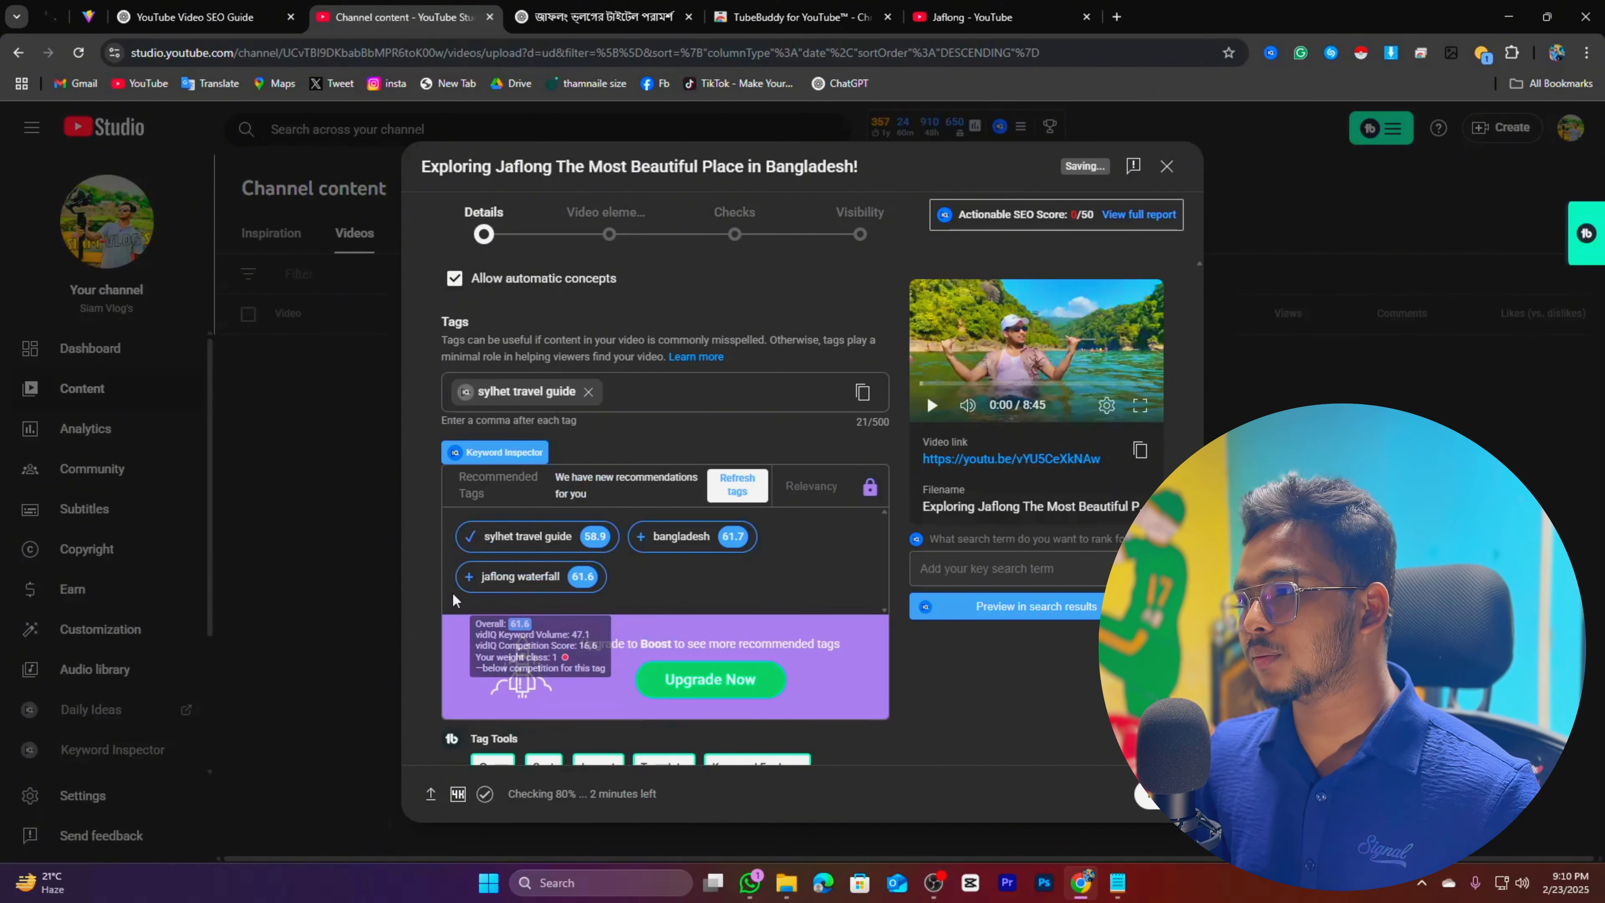
left_click(468, 576)
left_click(641, 570)
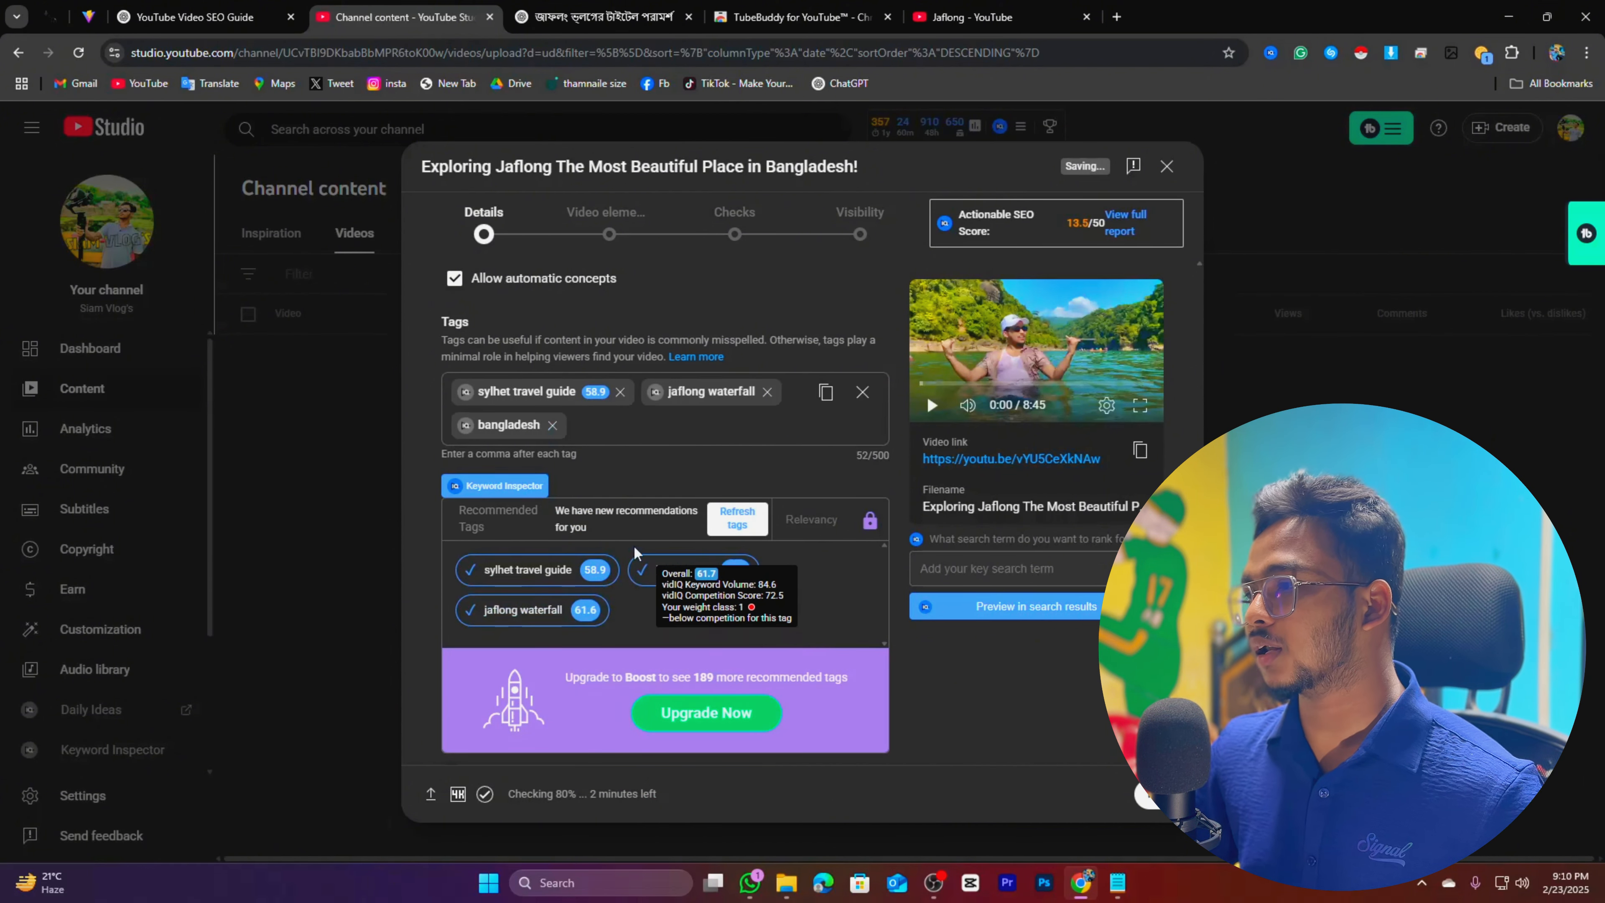
Switch to YouTube, search for Jaflong again and examine the related searches and common video tags beside the results
left_click(598, 432)
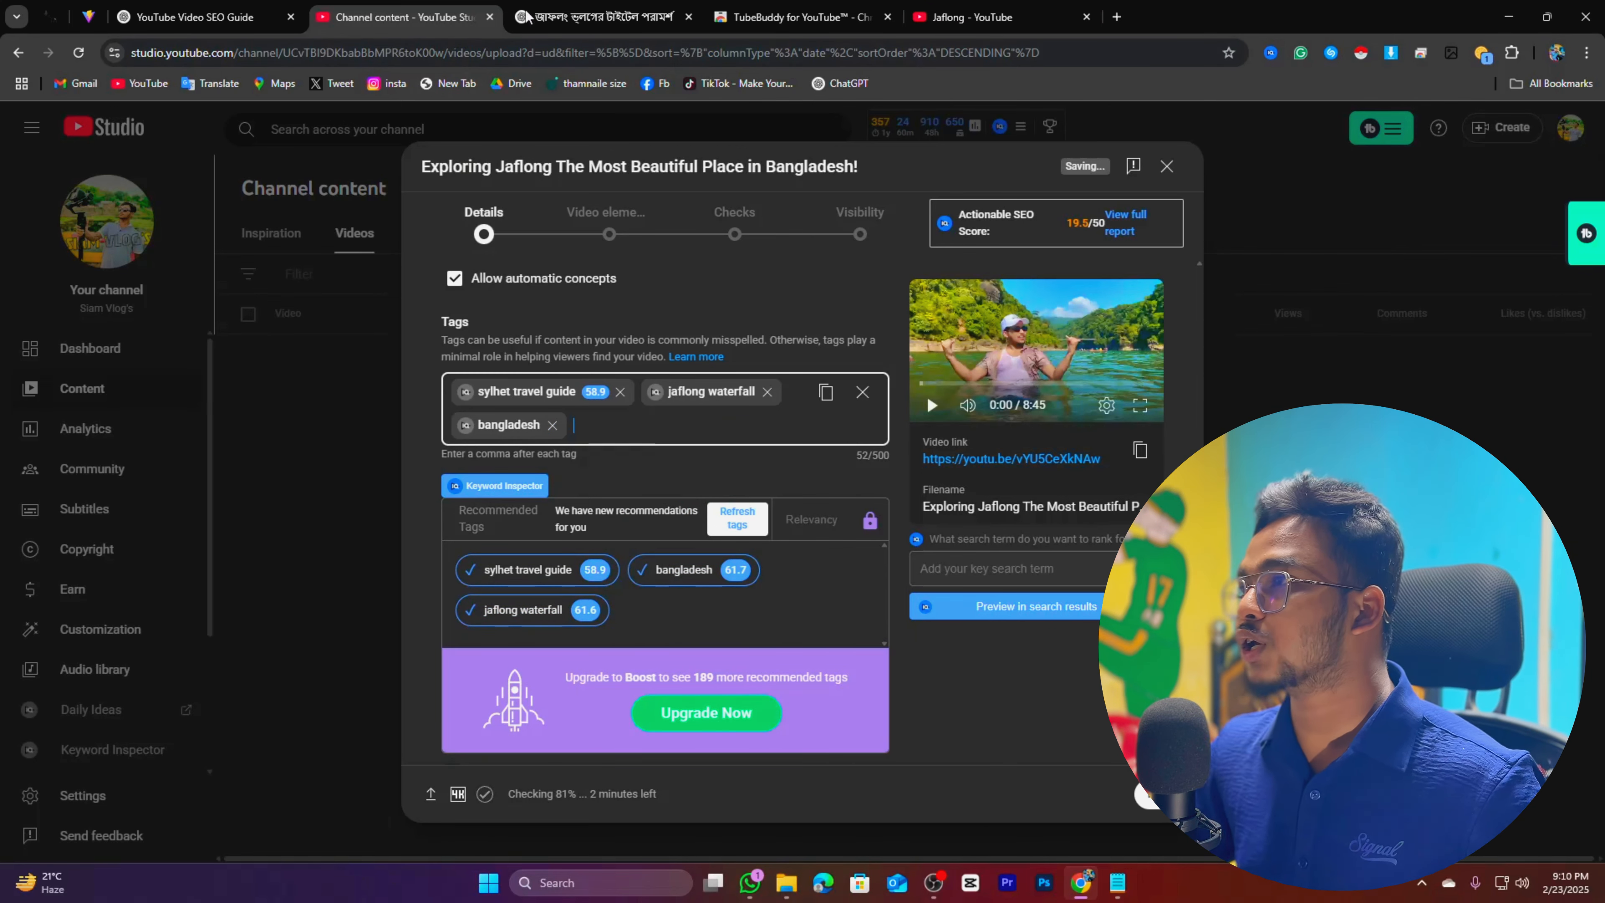
left_click(1011, 11)
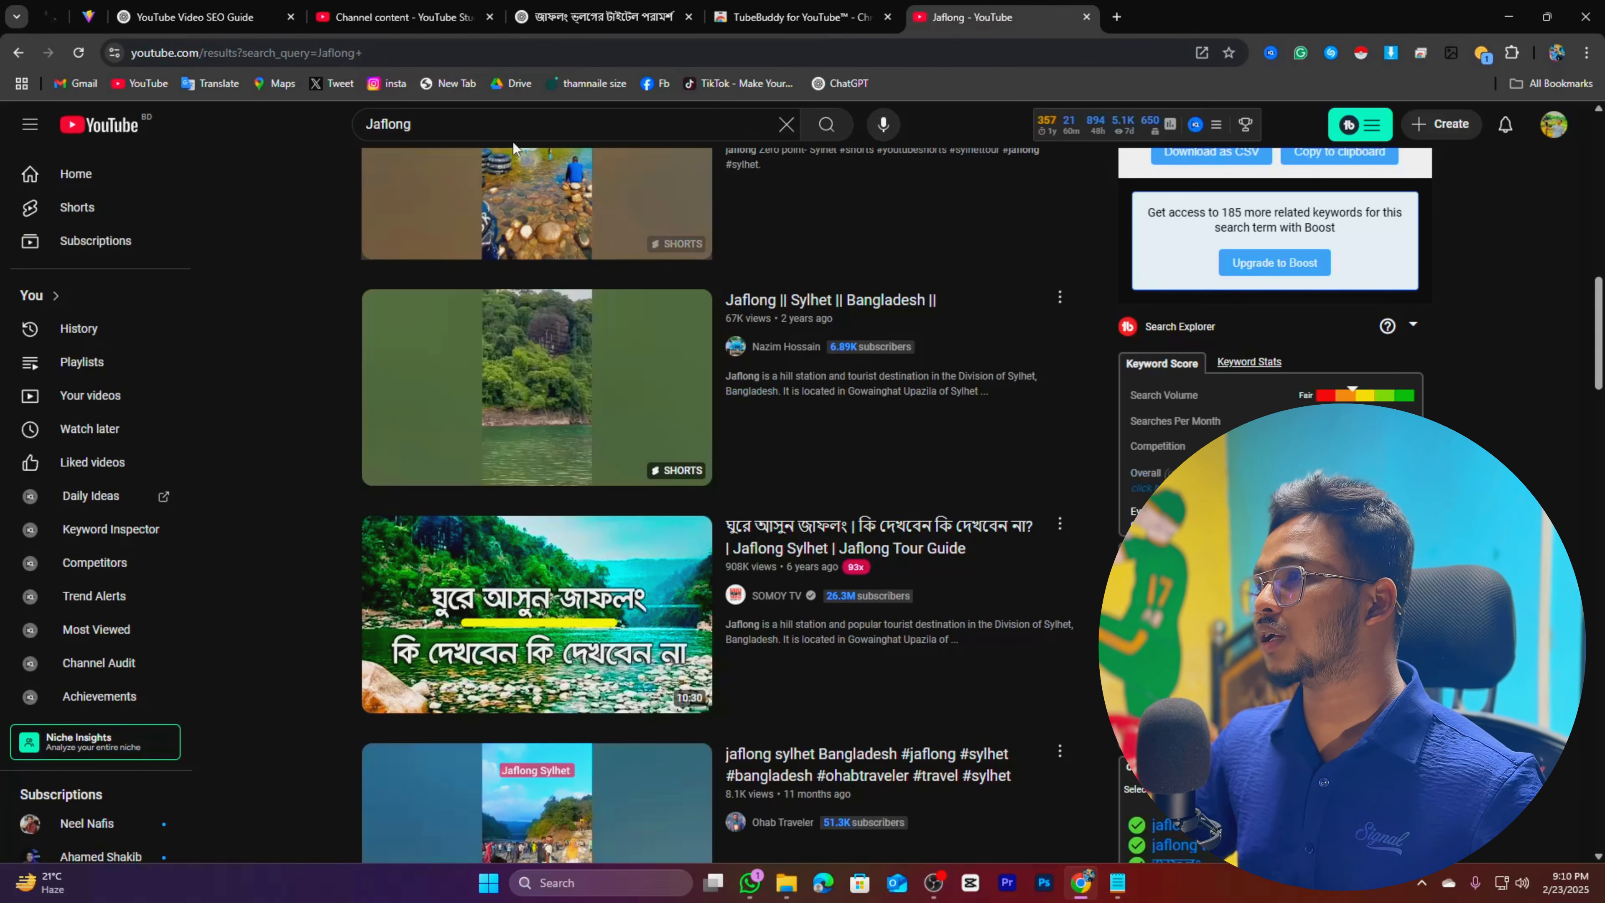
left_click(512, 127)
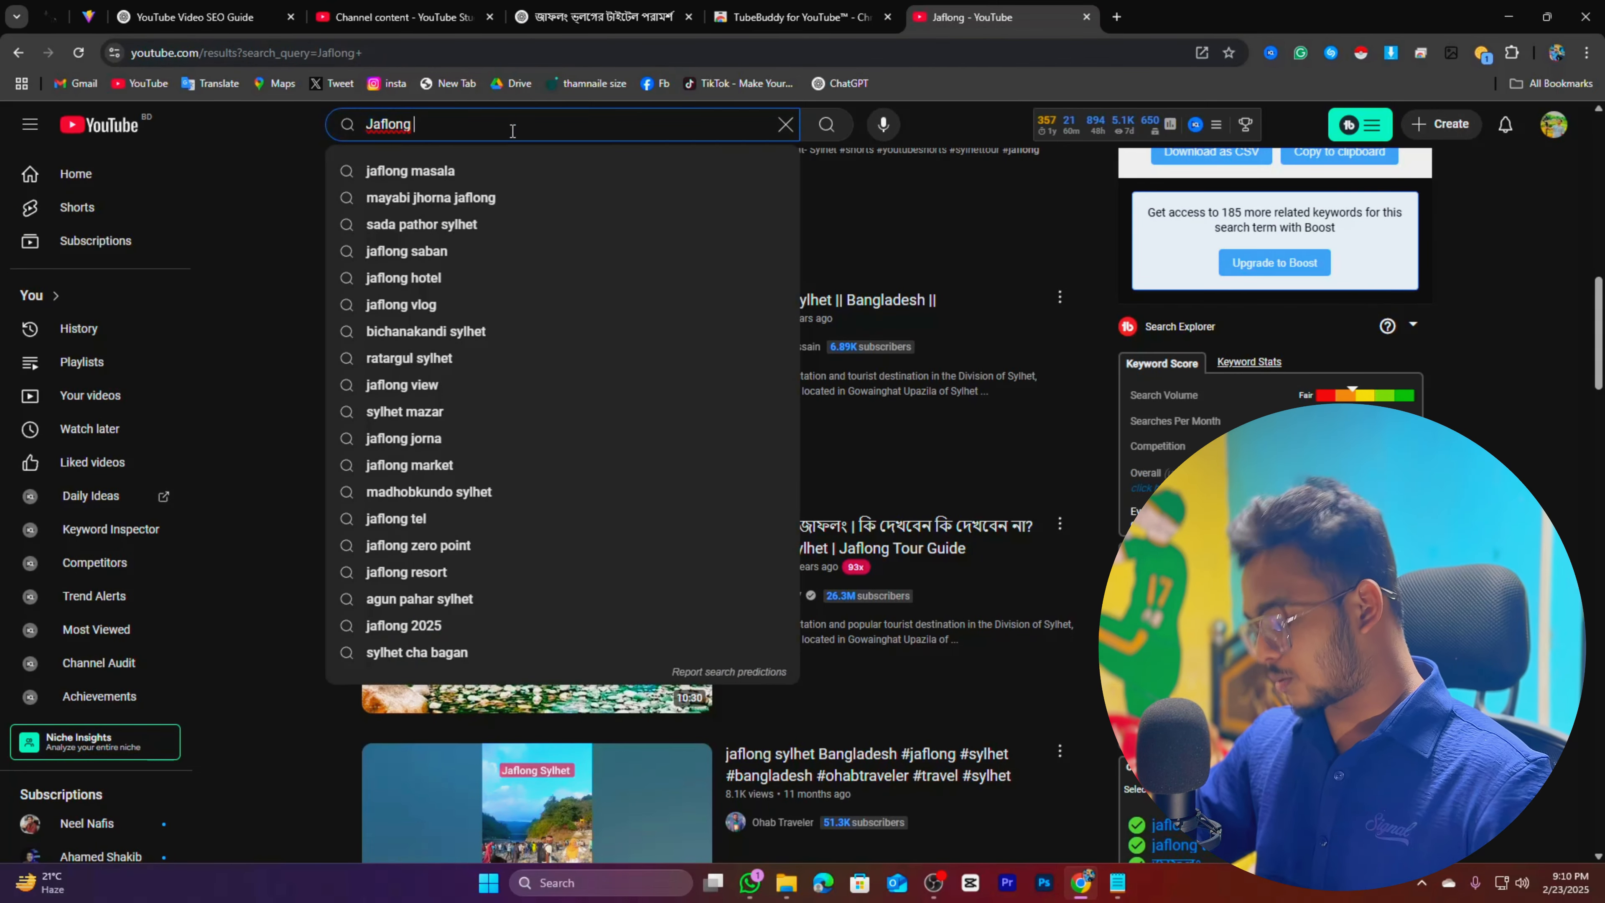
key("Return")
scroll(721, 506, "down", 9)
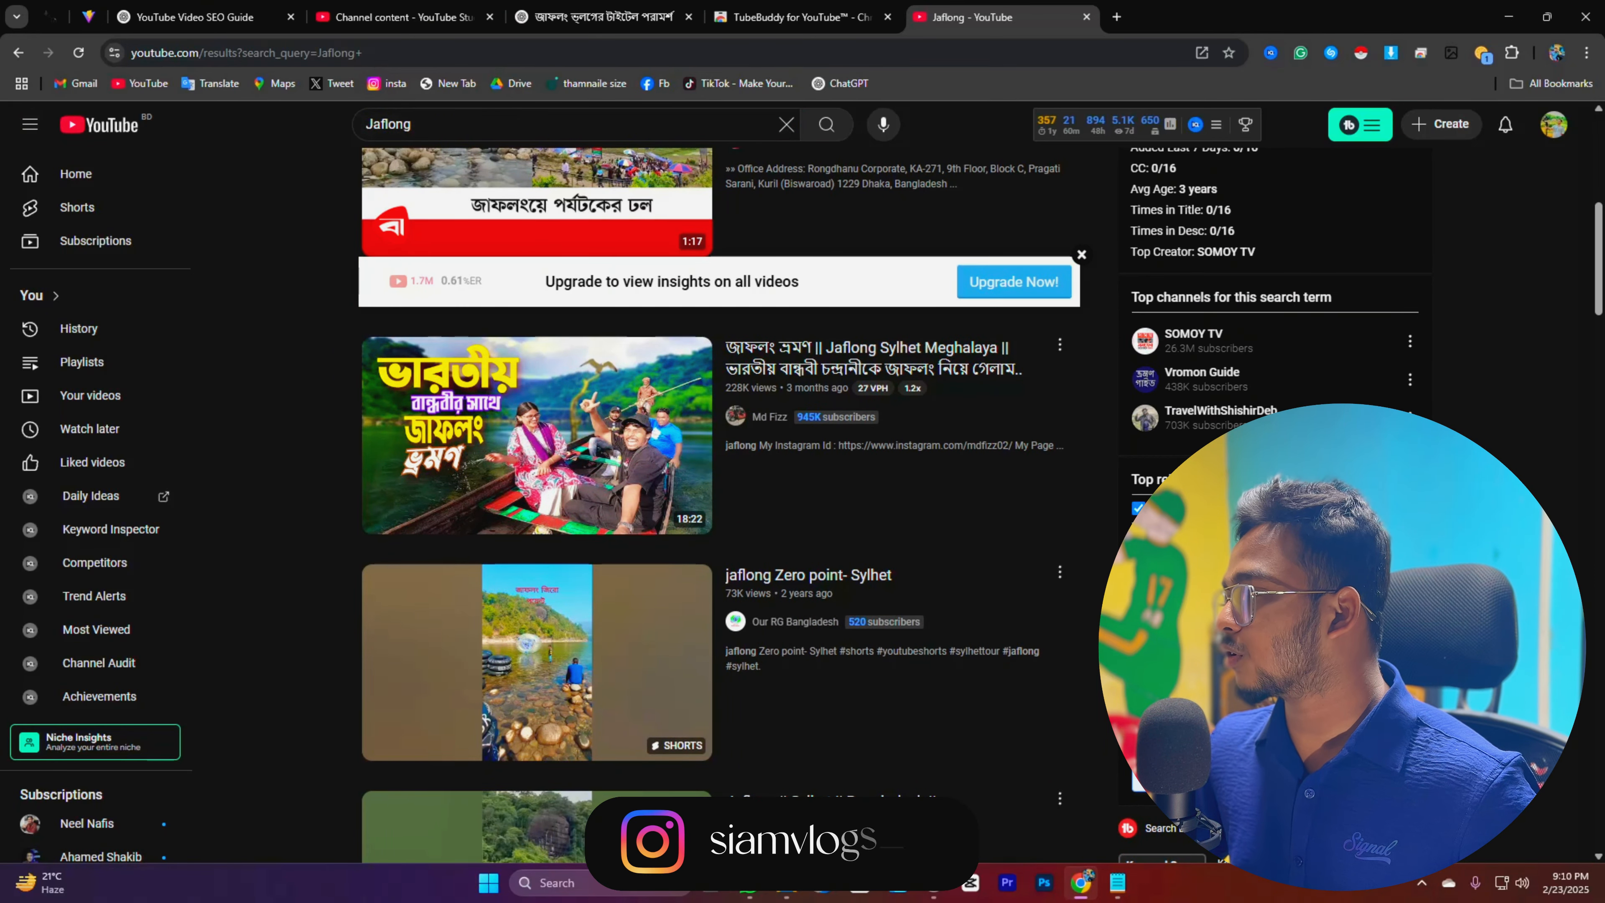
scroll(720, 505, "down", 7)
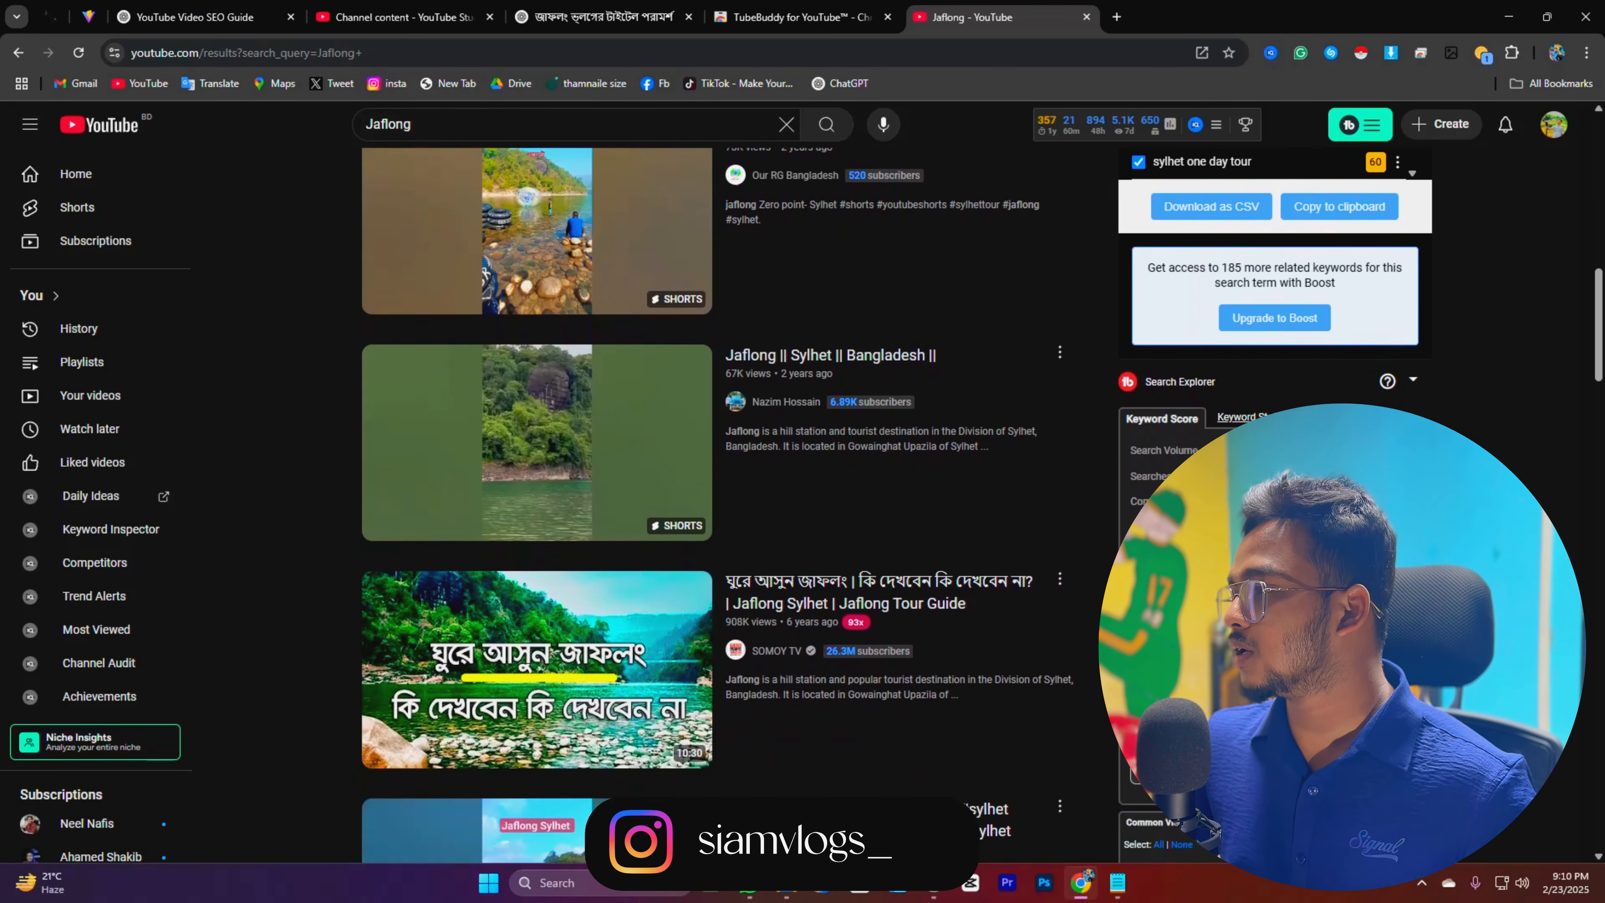
scroll(720, 506, "down", 4)
scroll(720, 505, "down", 5)
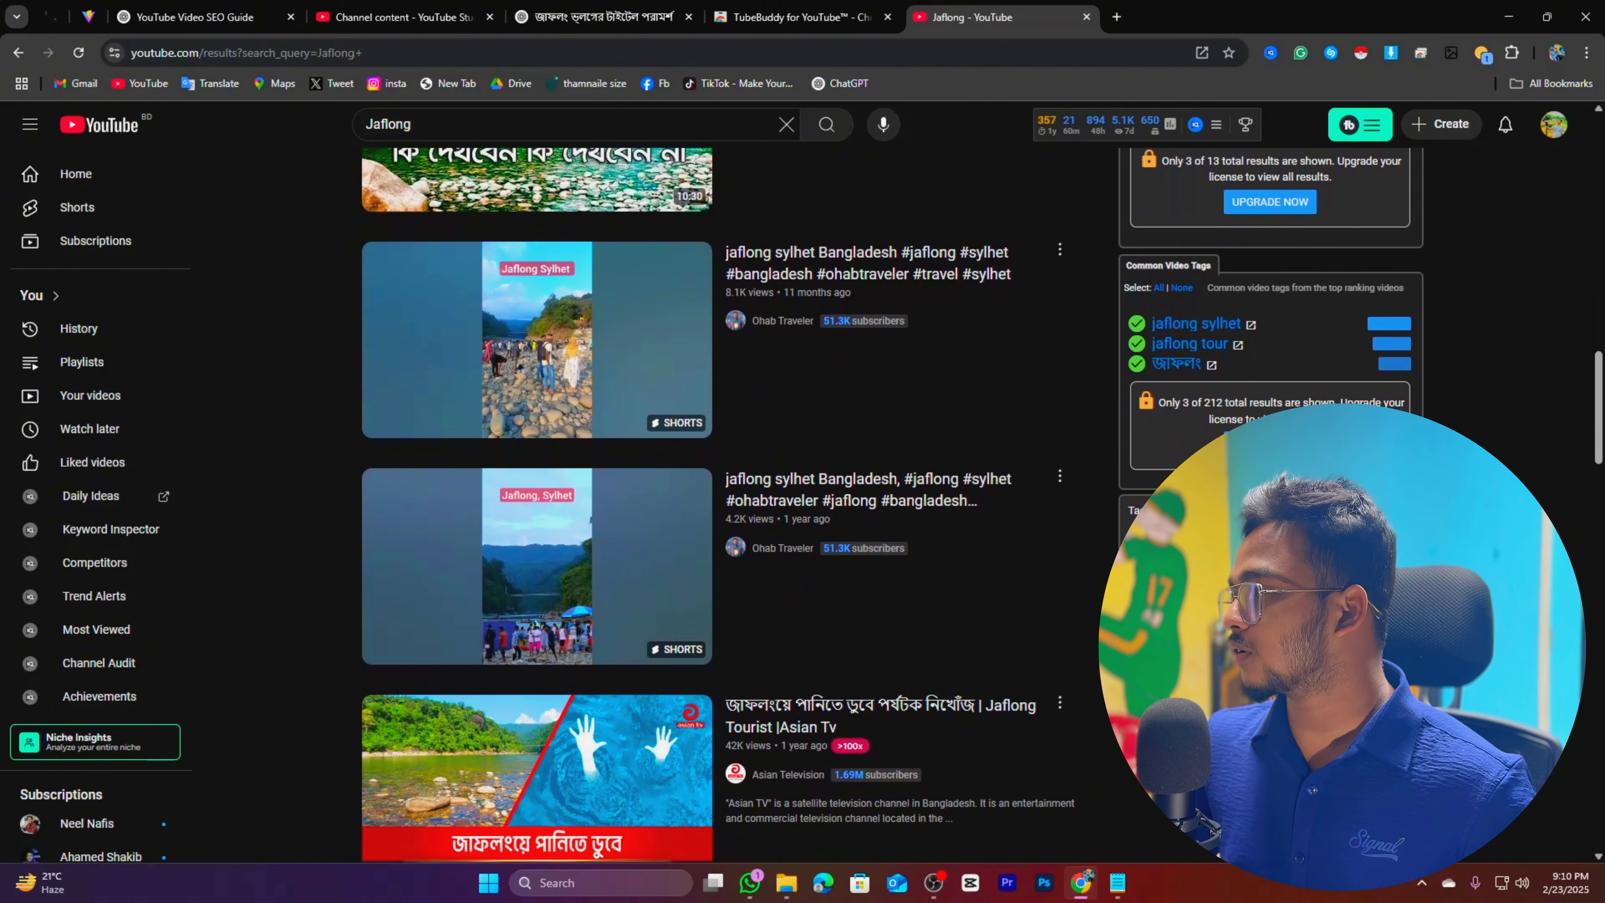
scroll(720, 505, "up", 4)
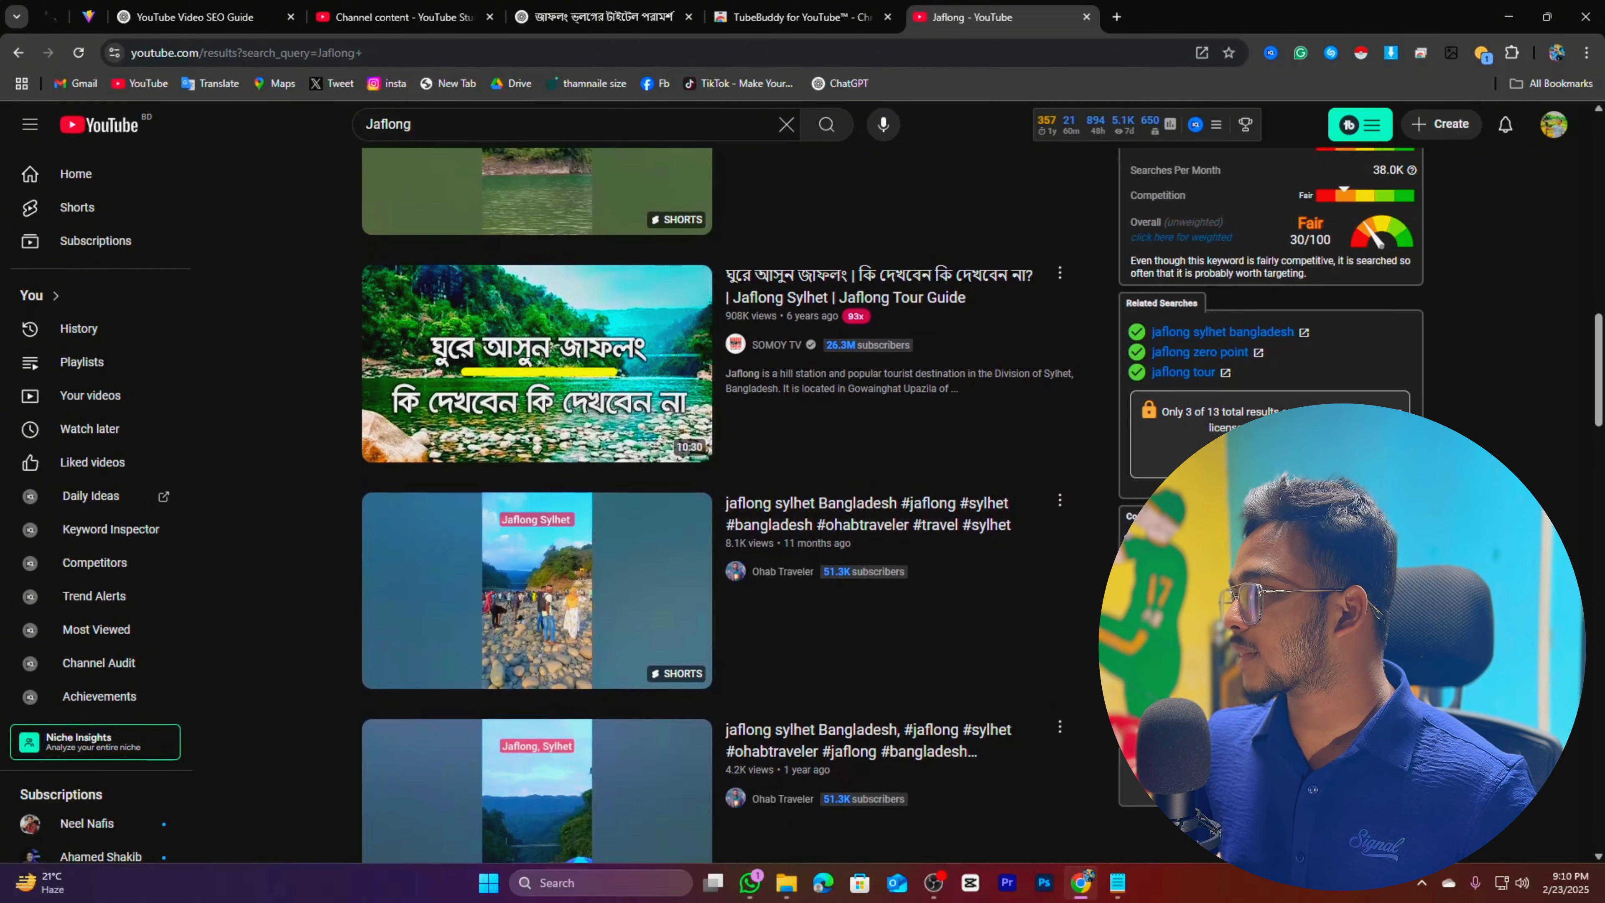
scroll(720, 505, "up", 3)
Copy the selected tags from the Related Searches and Common Video Tags lists to the clipboard
scroll(1214, 539, "down", 5)
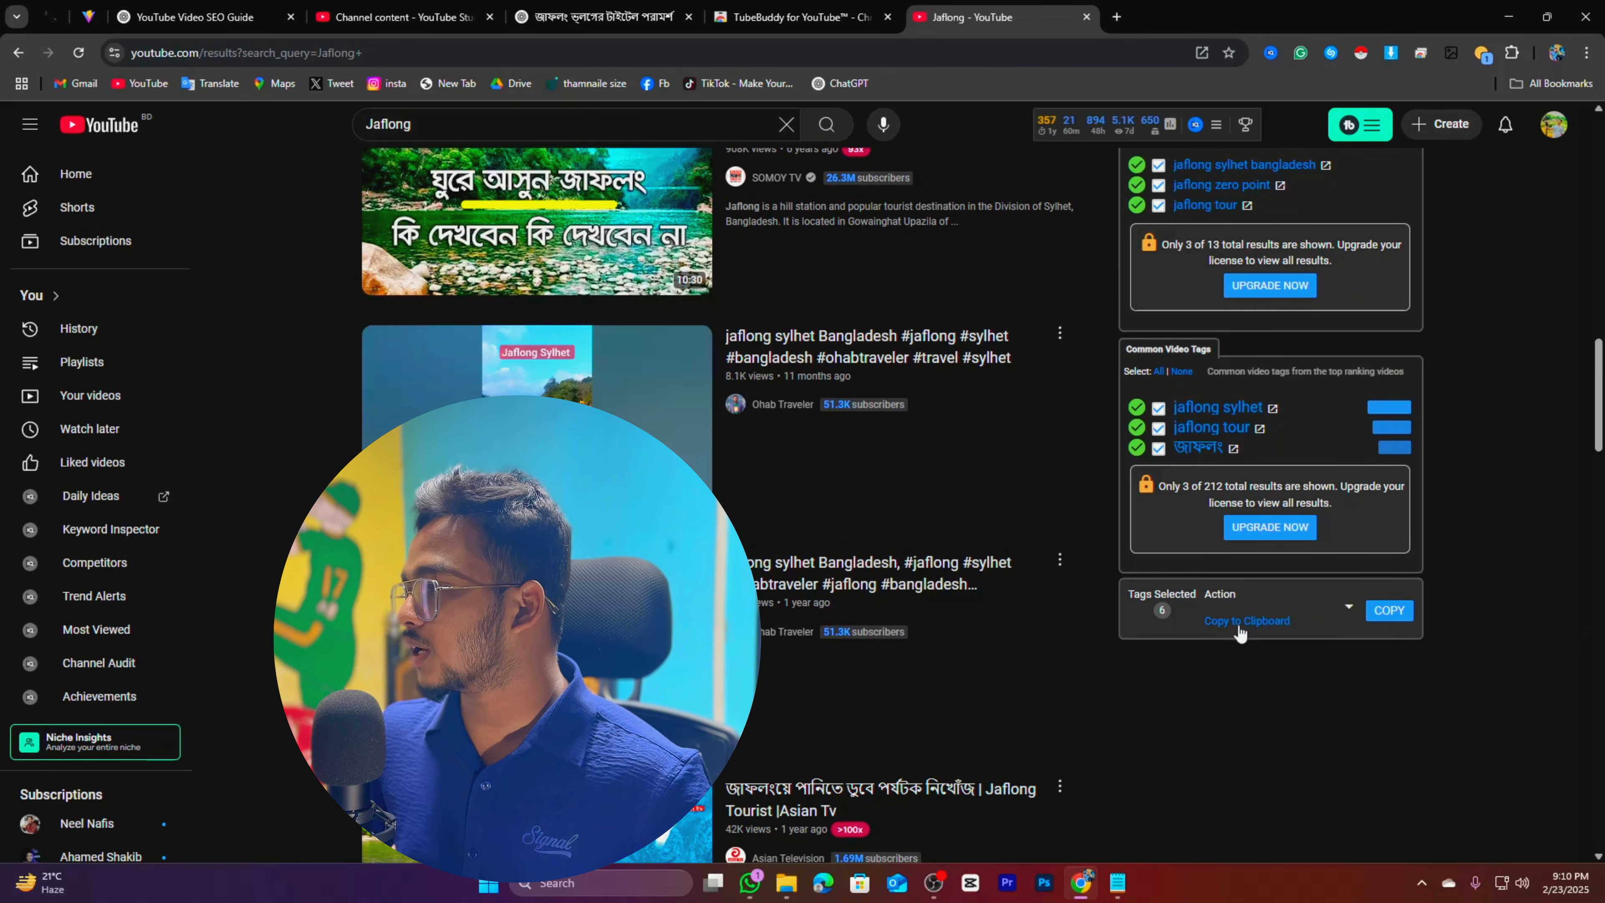
scroll(1209, 541, "up", 3)
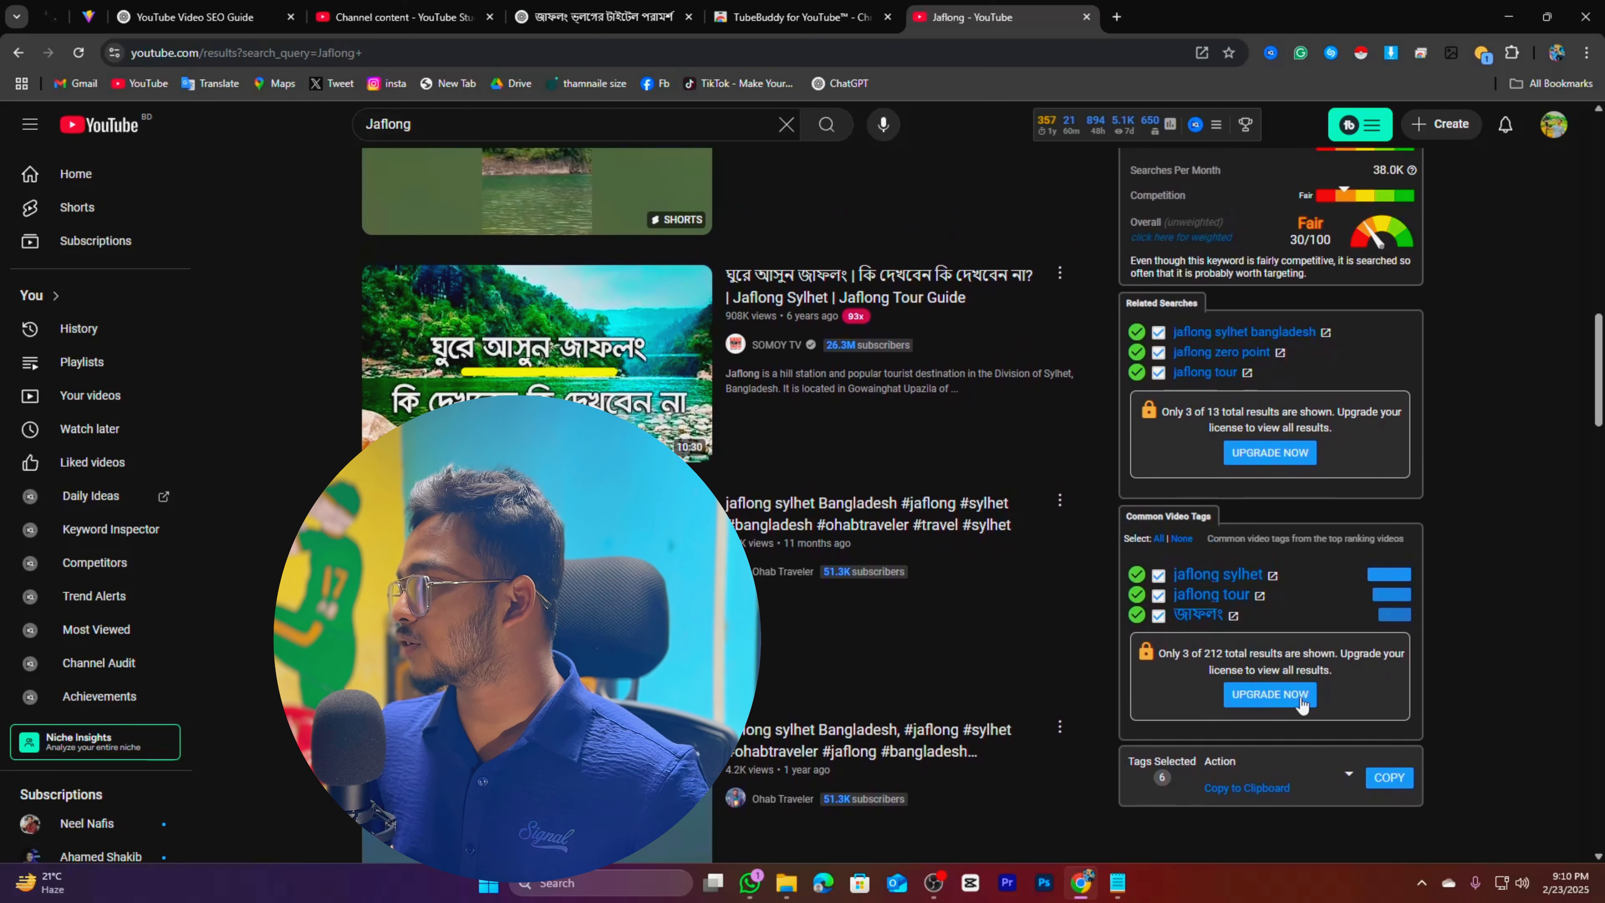
scroll(1310, 623, "up", 1)
scroll(1358, 626, "down", 4)
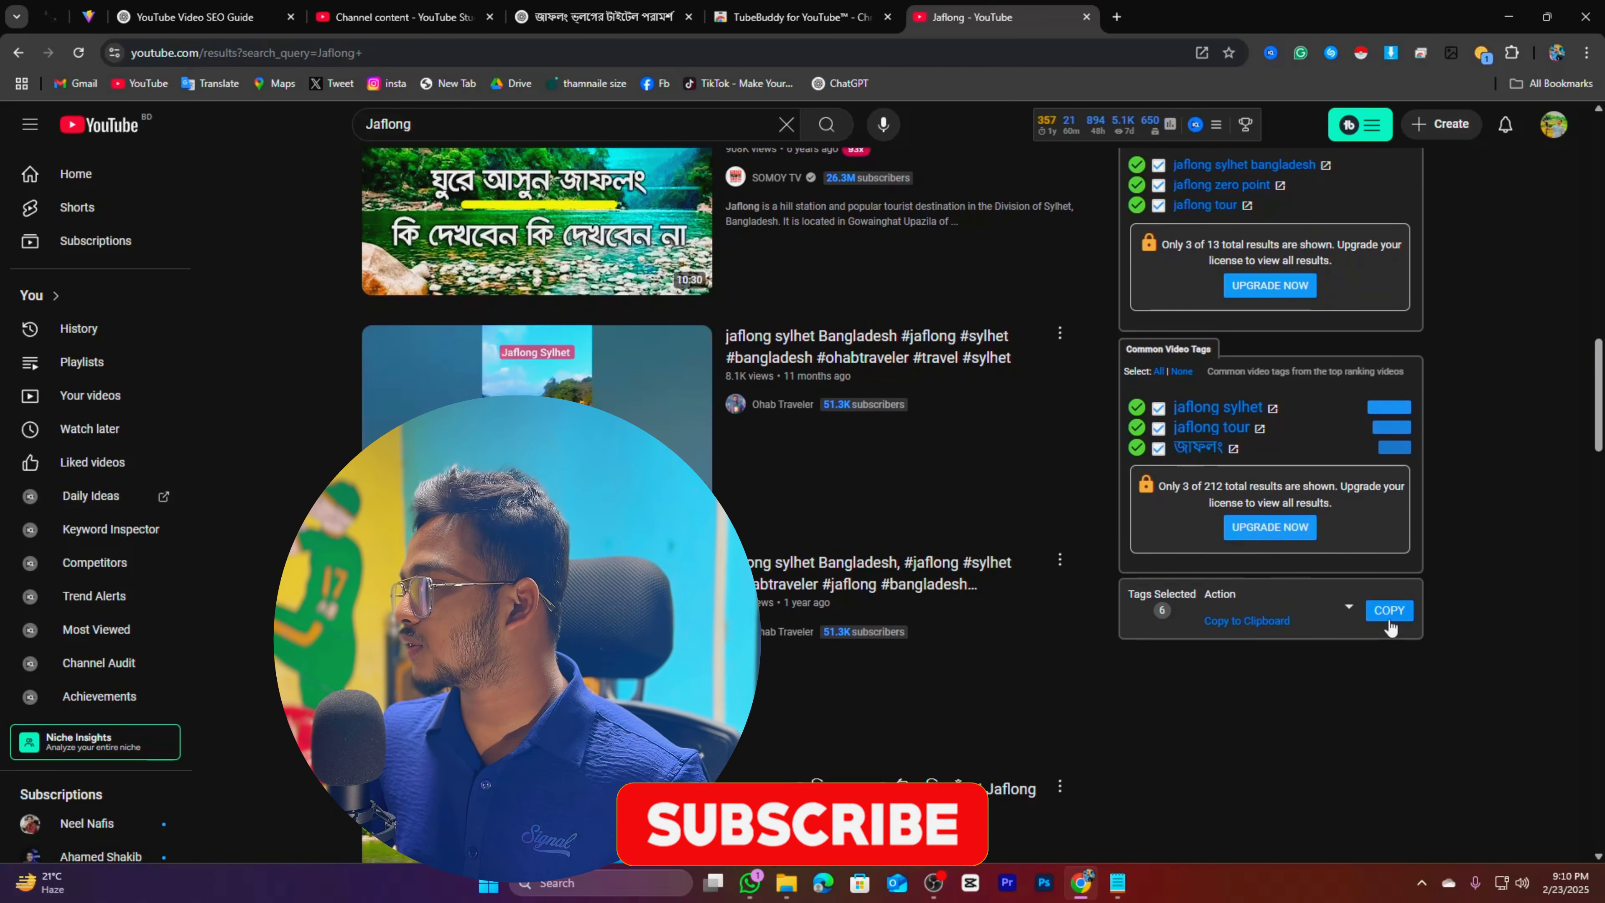
scroll(1391, 619, "up", 5)
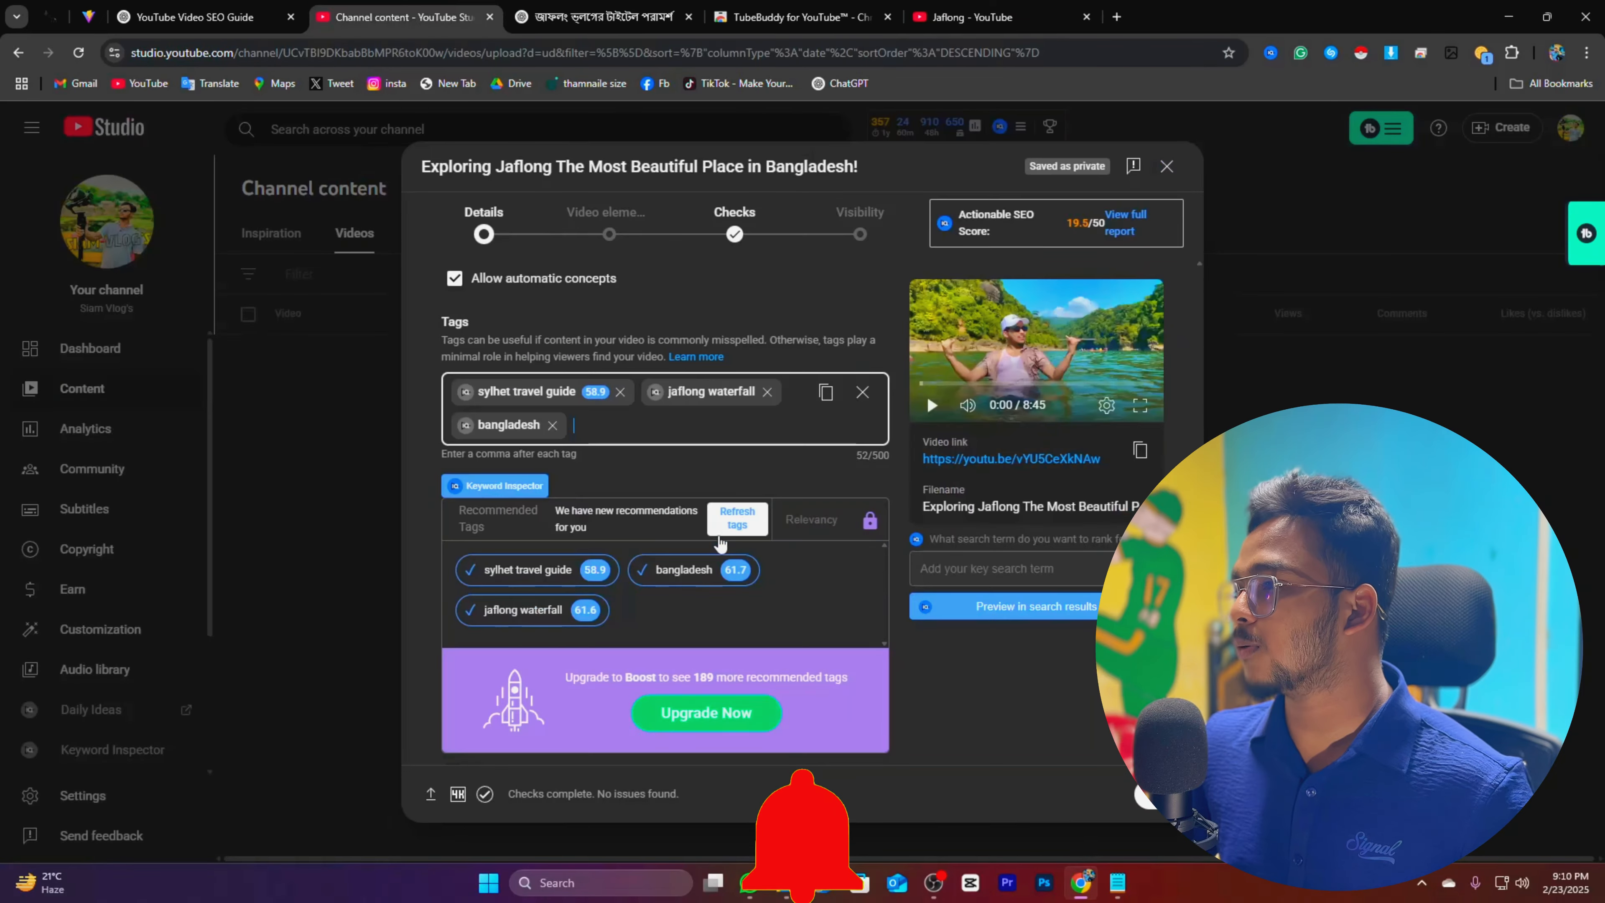
Add the tags "jaflong sylhet bangladesh", "jaflong zero point", "jaflong tour", "jaflong sylhet" and "জাফলং" to the video in YouTube Studio
scroll(708, 525, "down", 2)
scroll(635, 424, "up", 2)
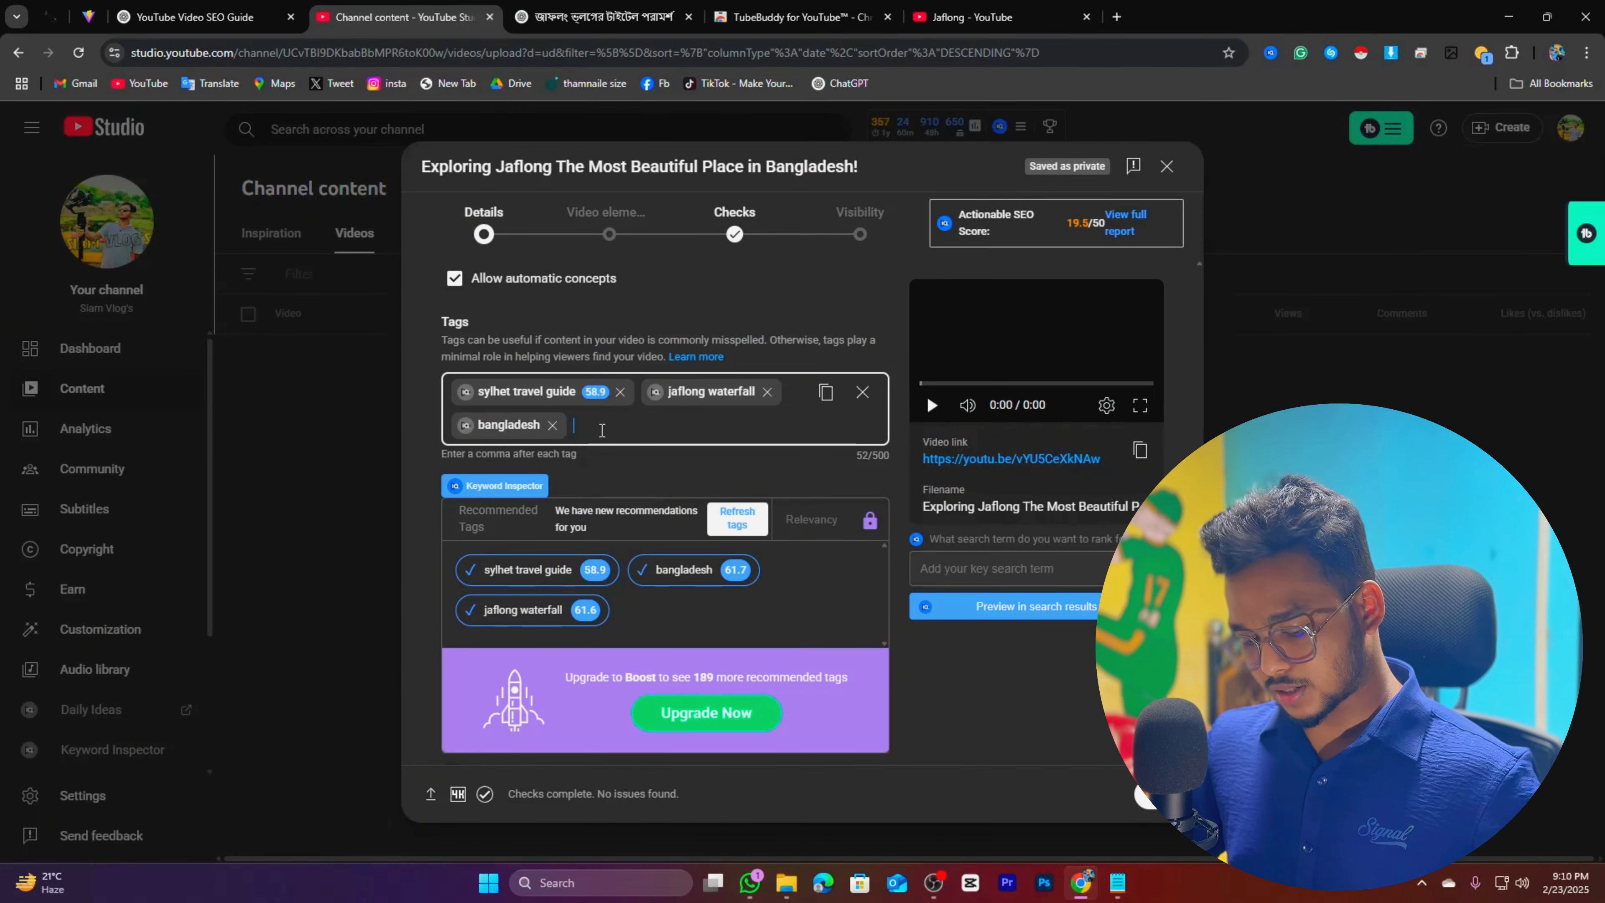
type("jaflong sylhet bangladesh, jaflong zero point, jaflong tour, jaflong sylhet, জাফলং")
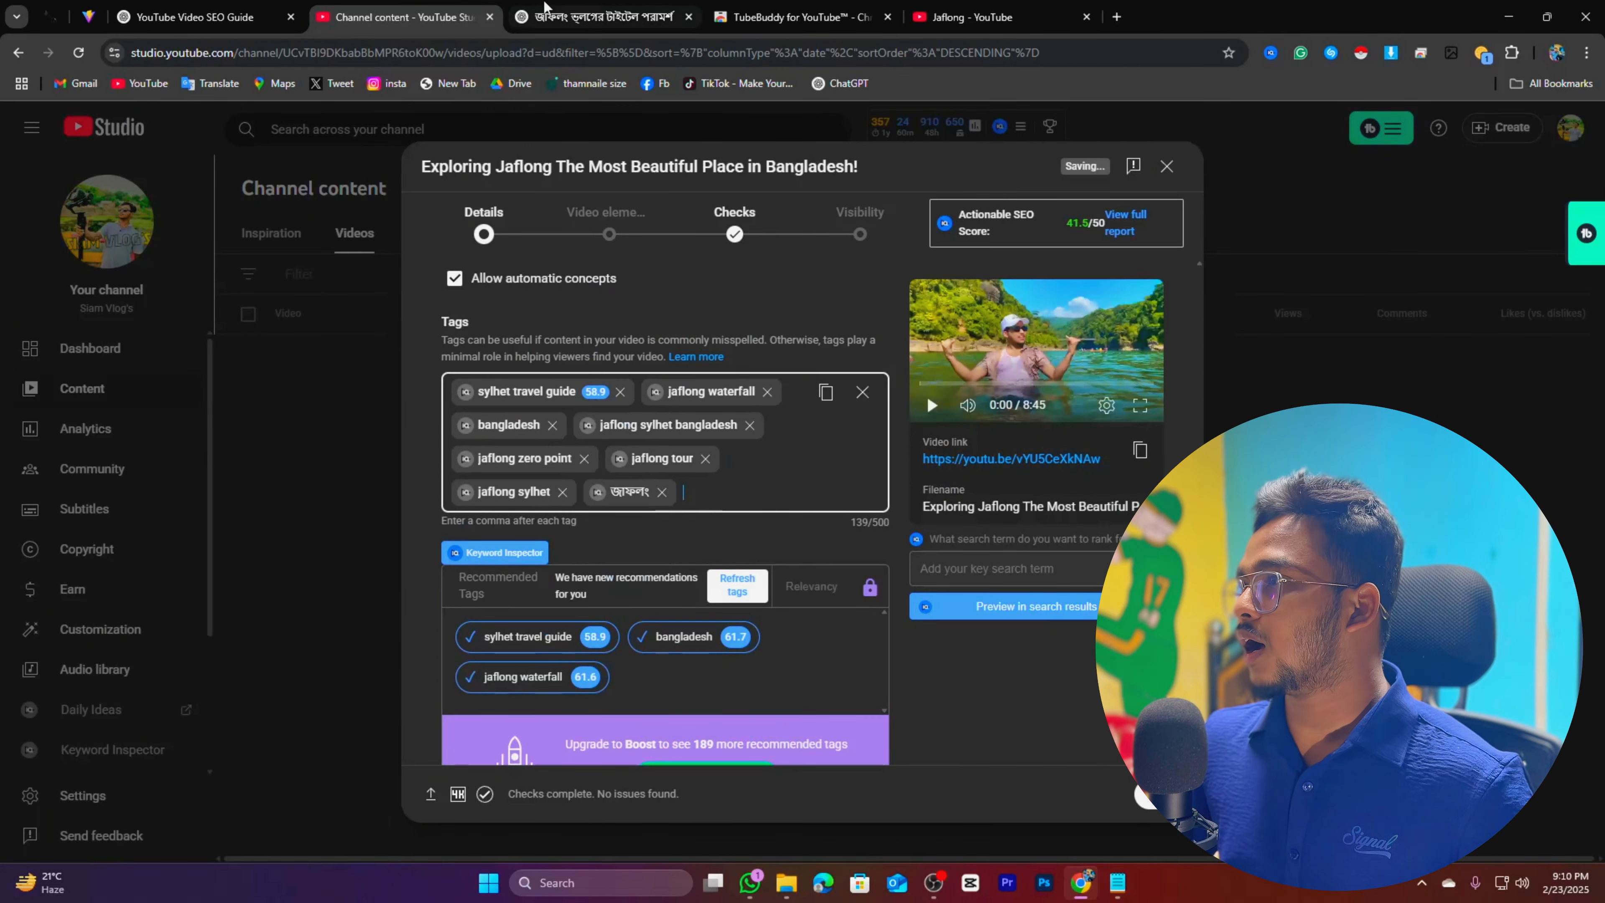
Copy the checked keywords from the top related opportunities for Jaflong and add "sylhet one day tour" to the video's tags
left_click(941, 9)
scroll(1195, 552, "up", 9)
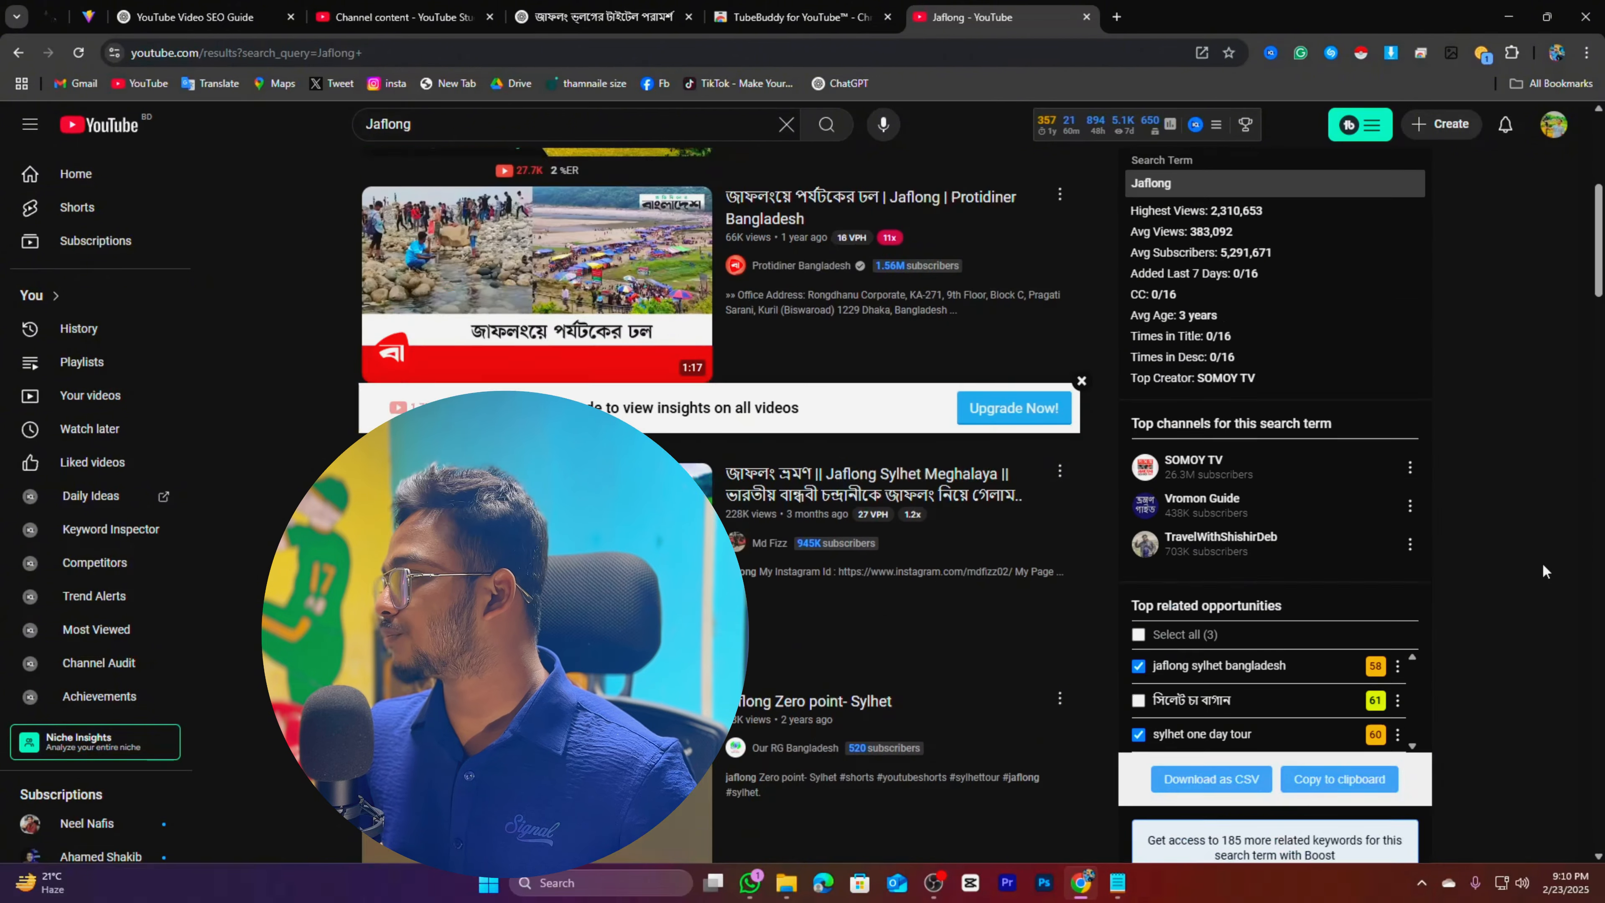
scroll(1453, 579, "down", 3)
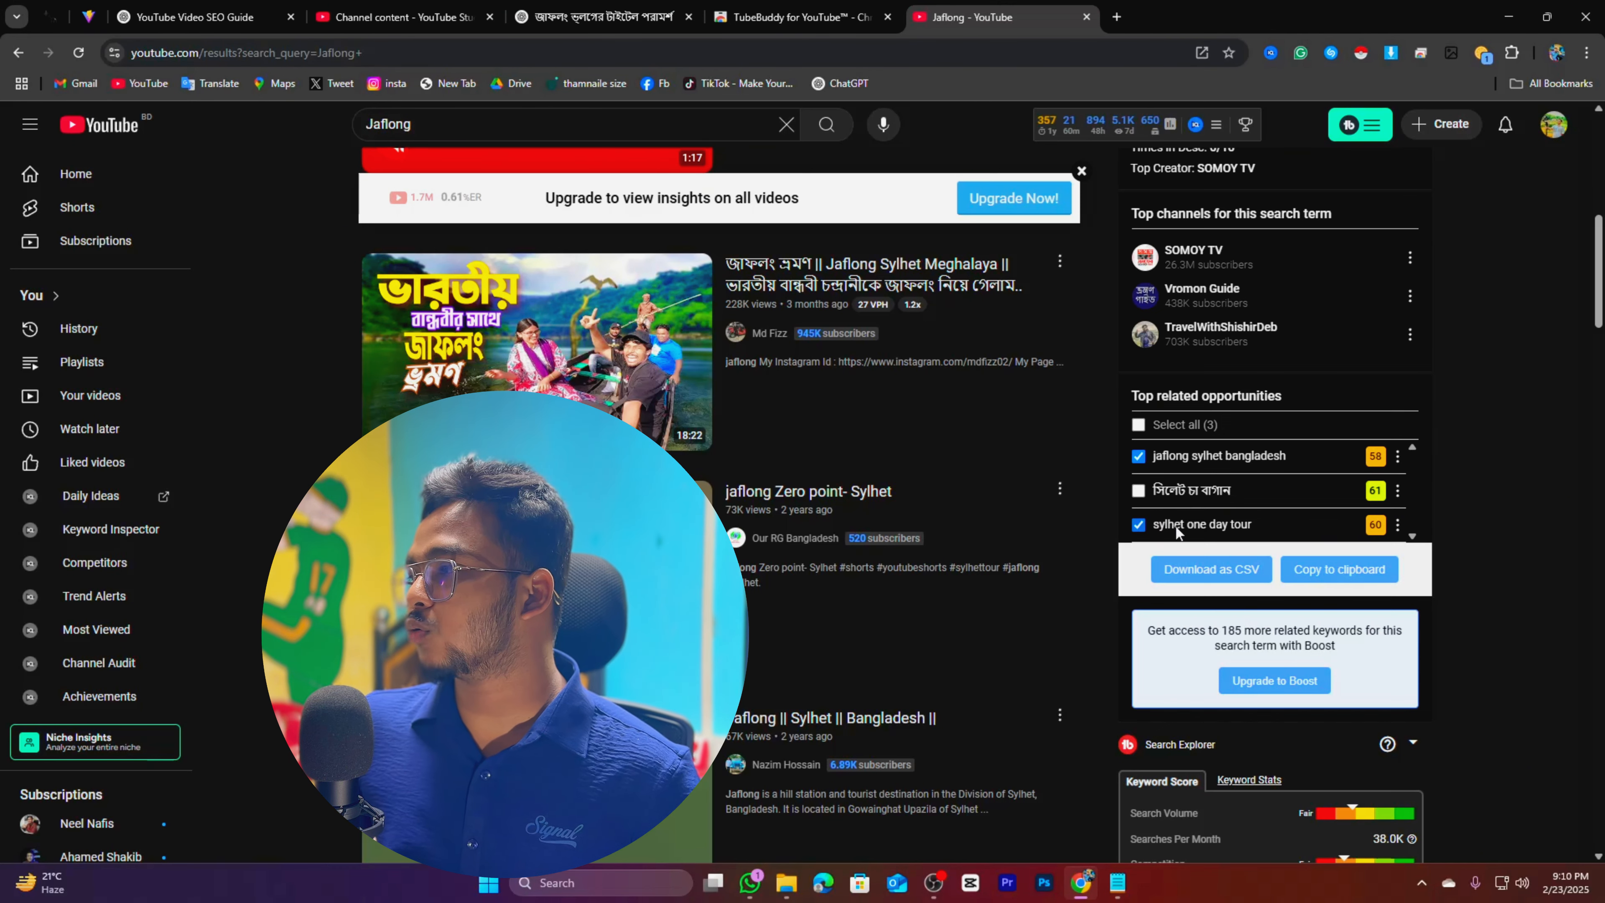
left_click(434, 5)
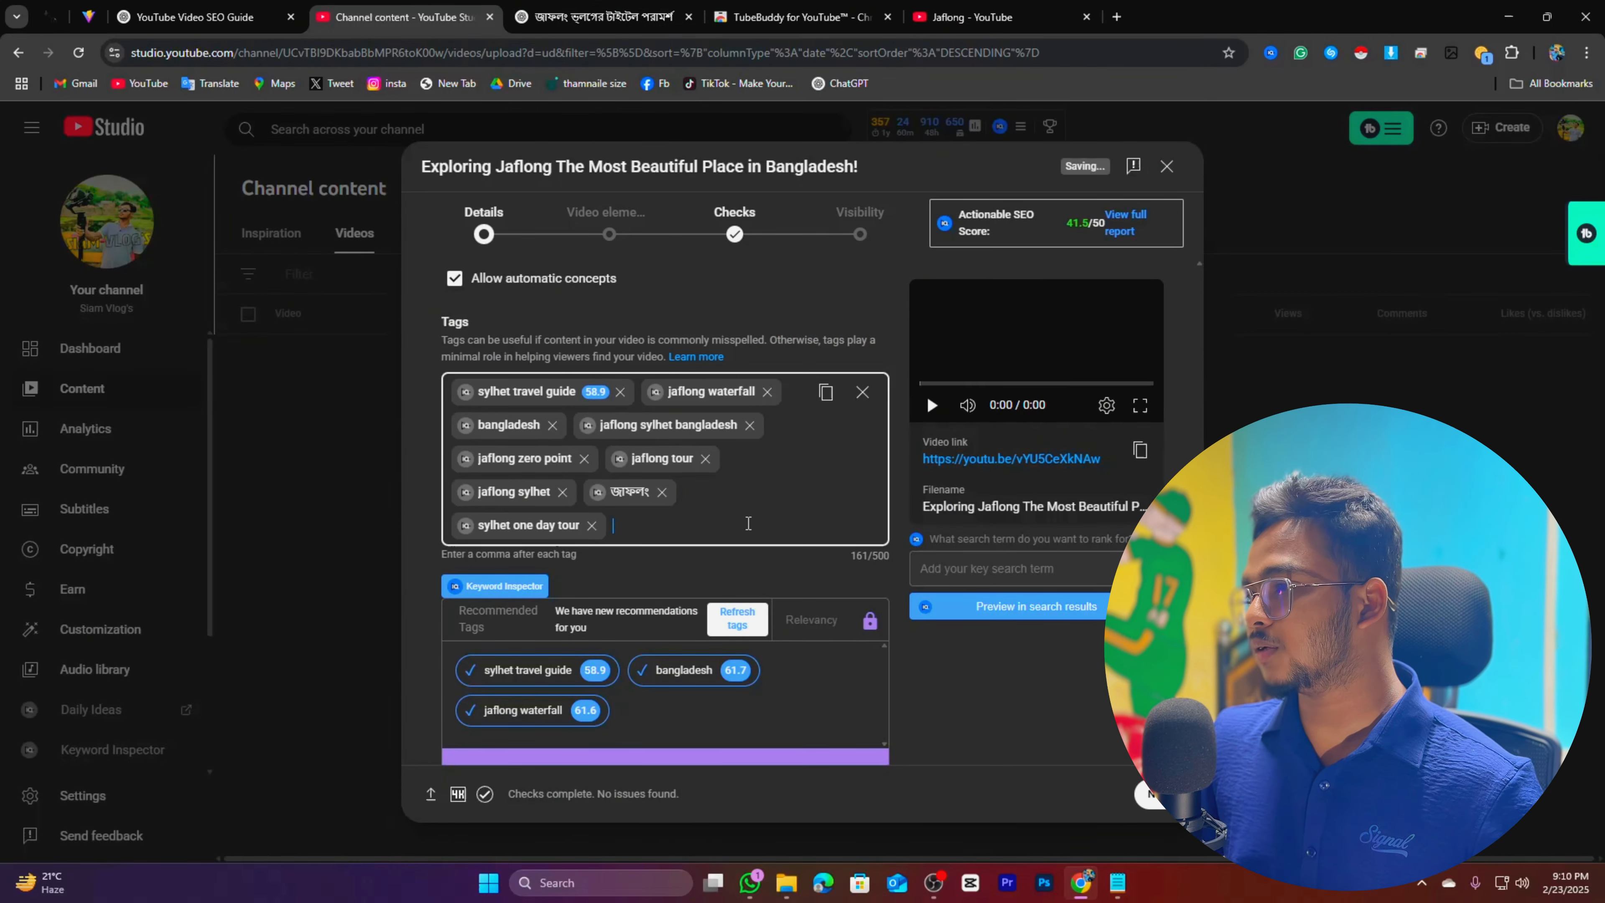
Switch to the ChatGPT conversation about the Jaflong vlog and send the prompt "give me top ranking tag for this video"
left_click(540, 7)
left_click(753, 774)
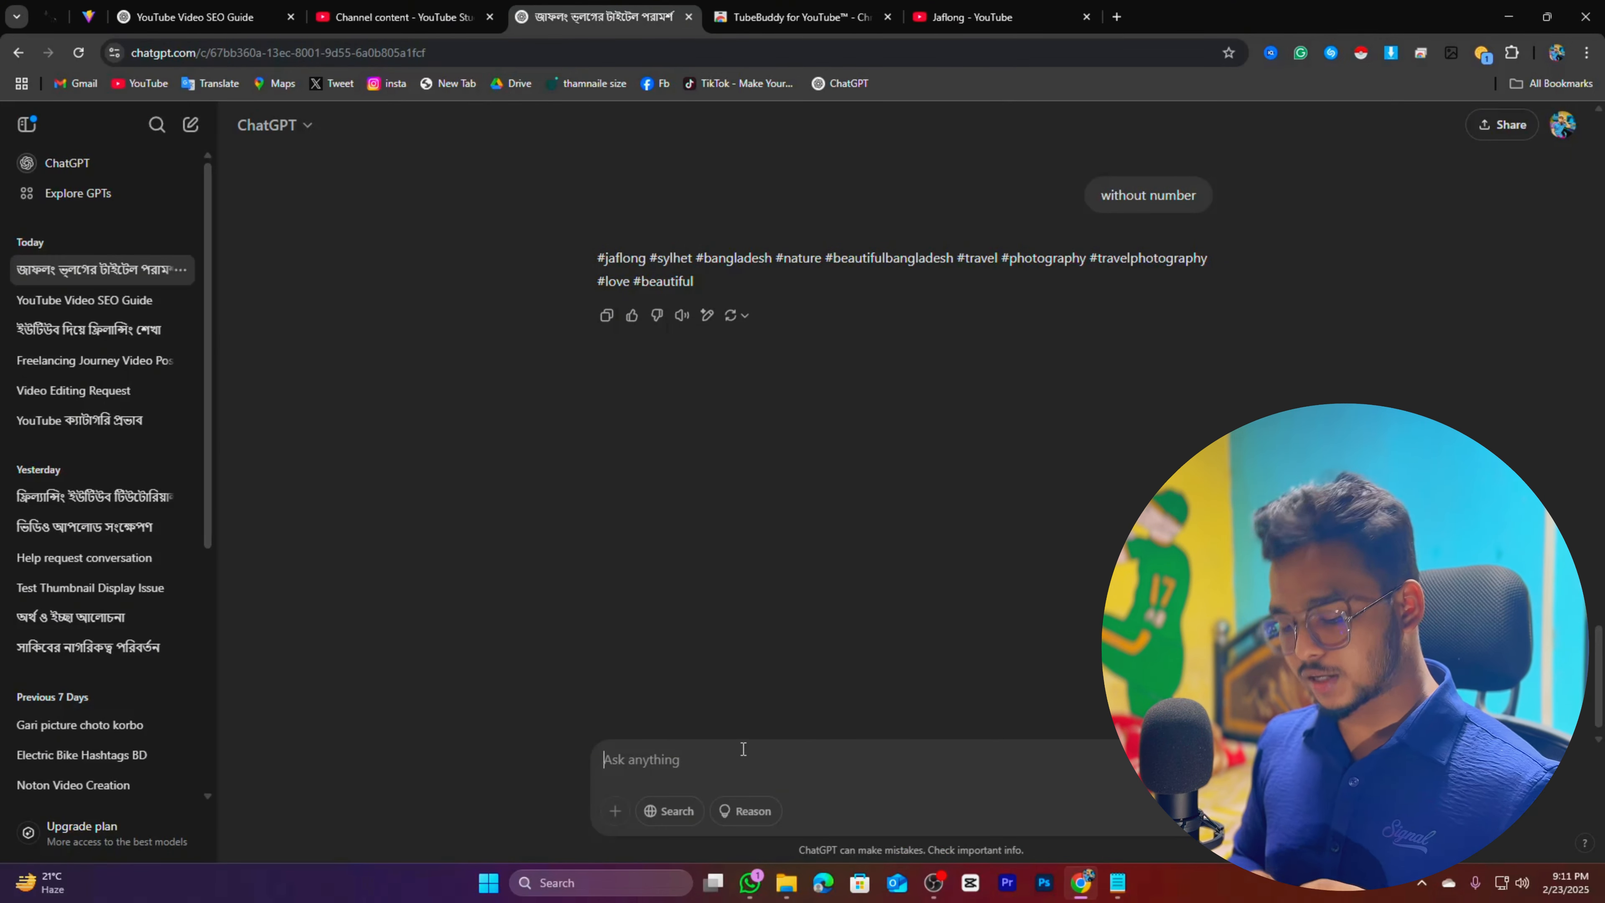
type("giv")
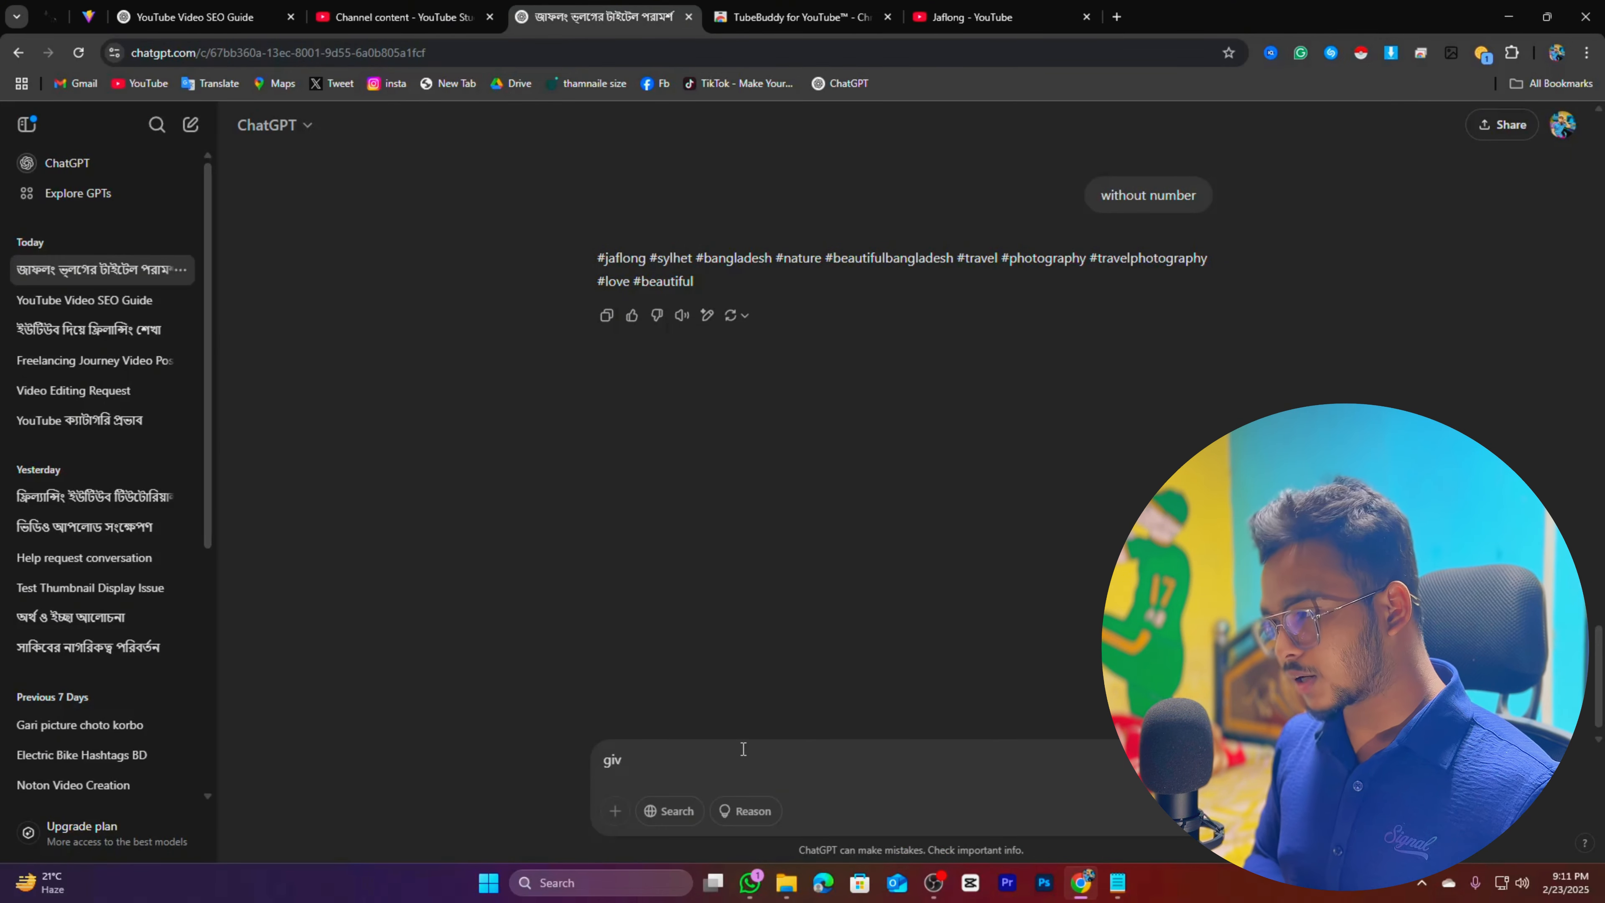
type("e me top rankin")
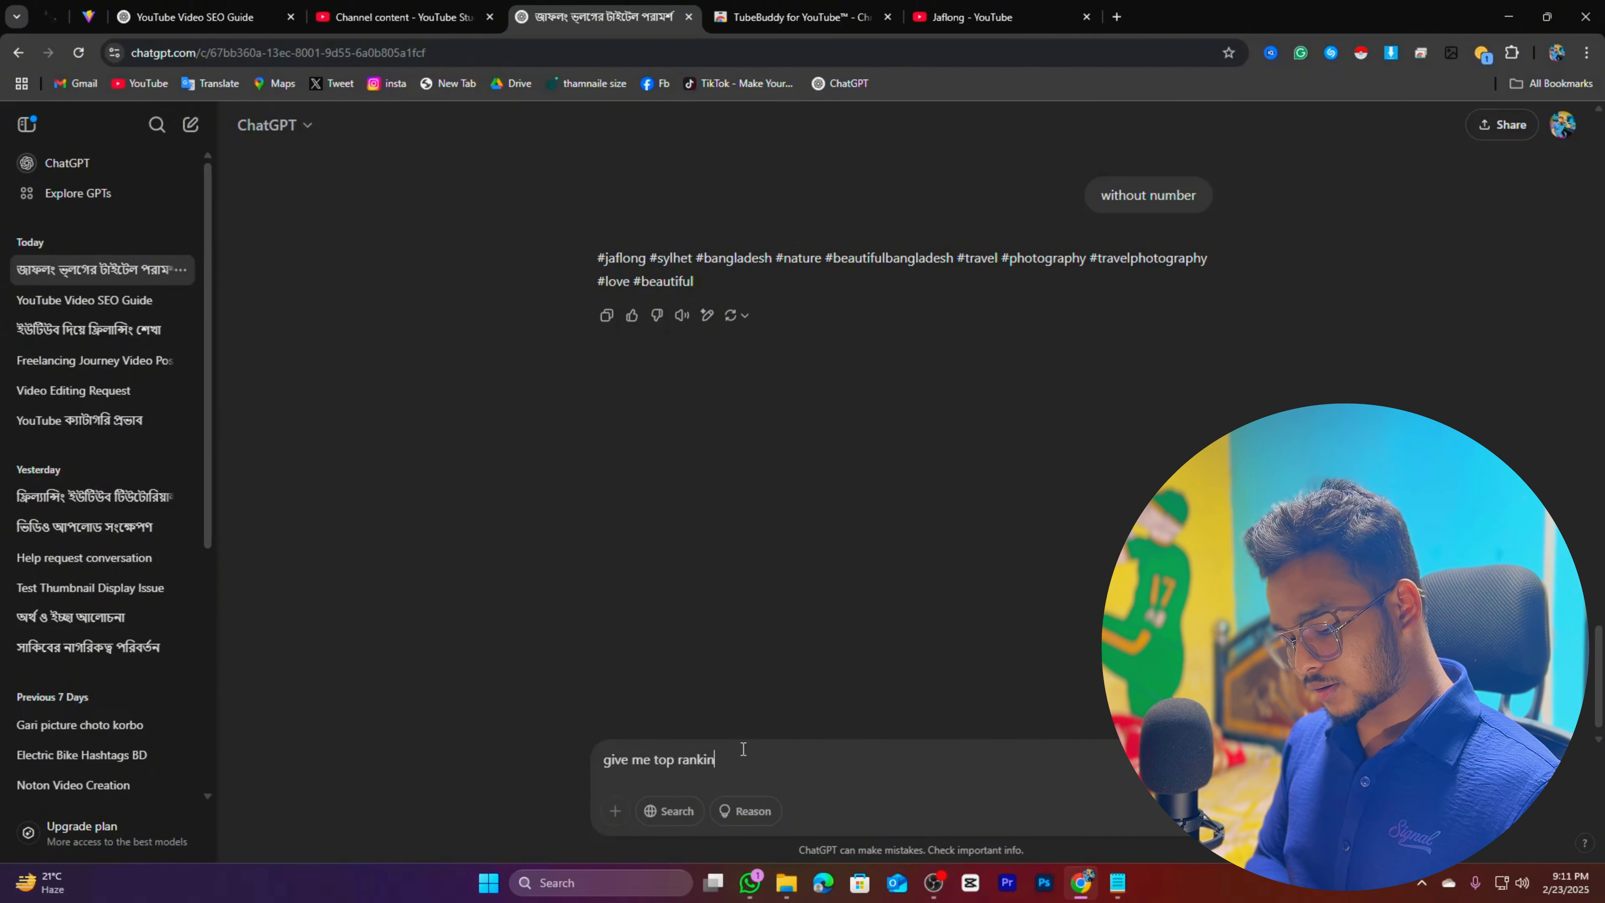
type("g tag for this video")
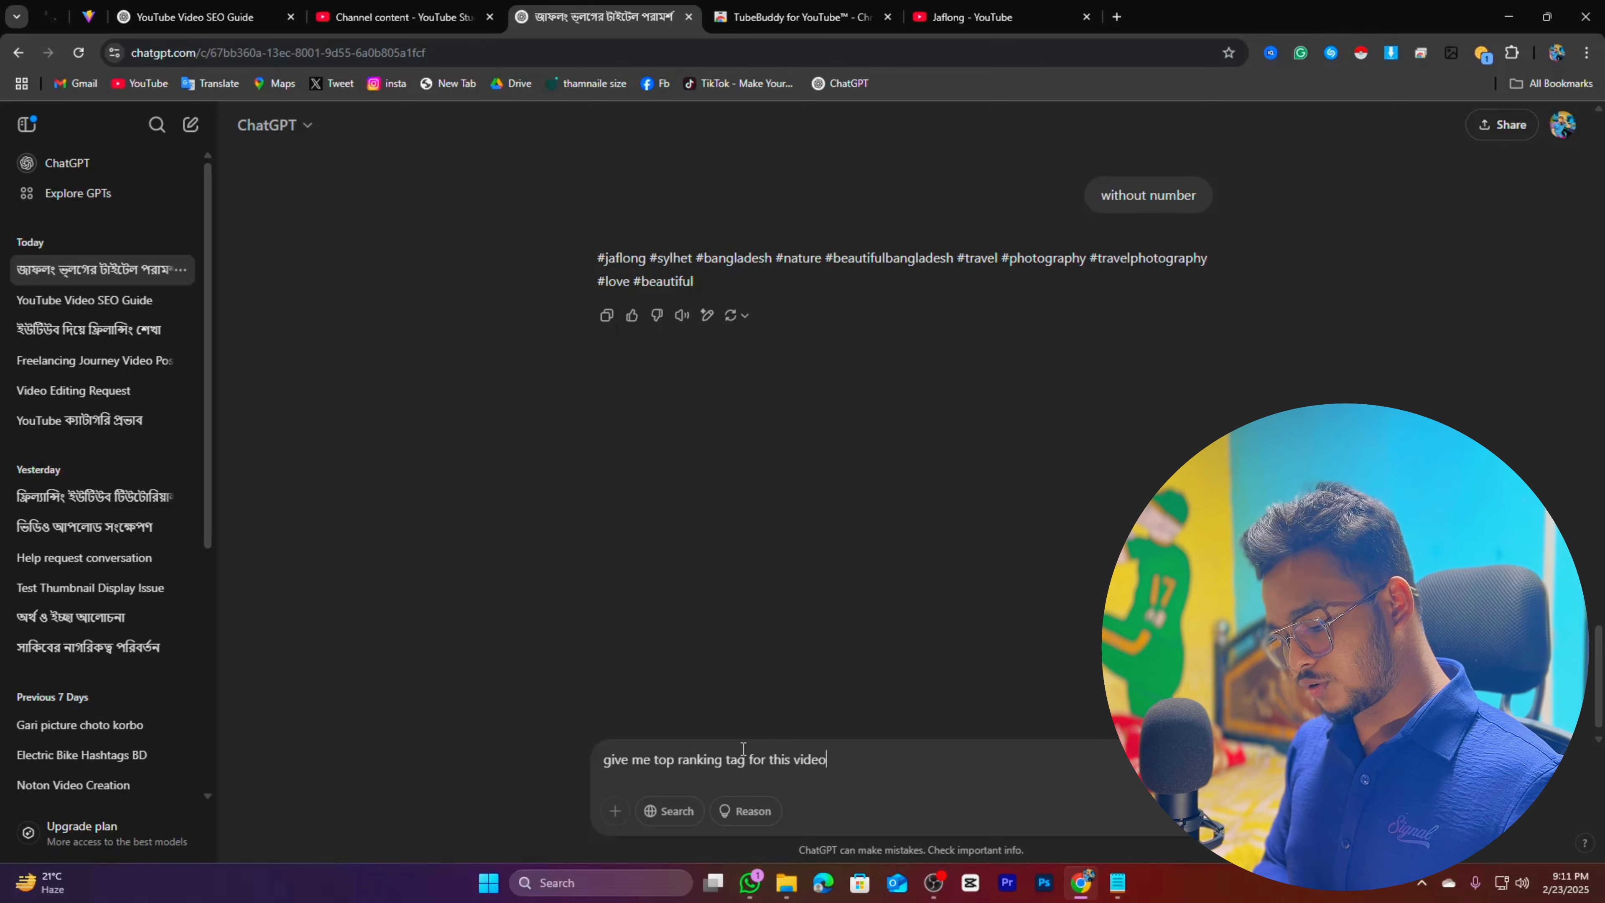
key("Return")
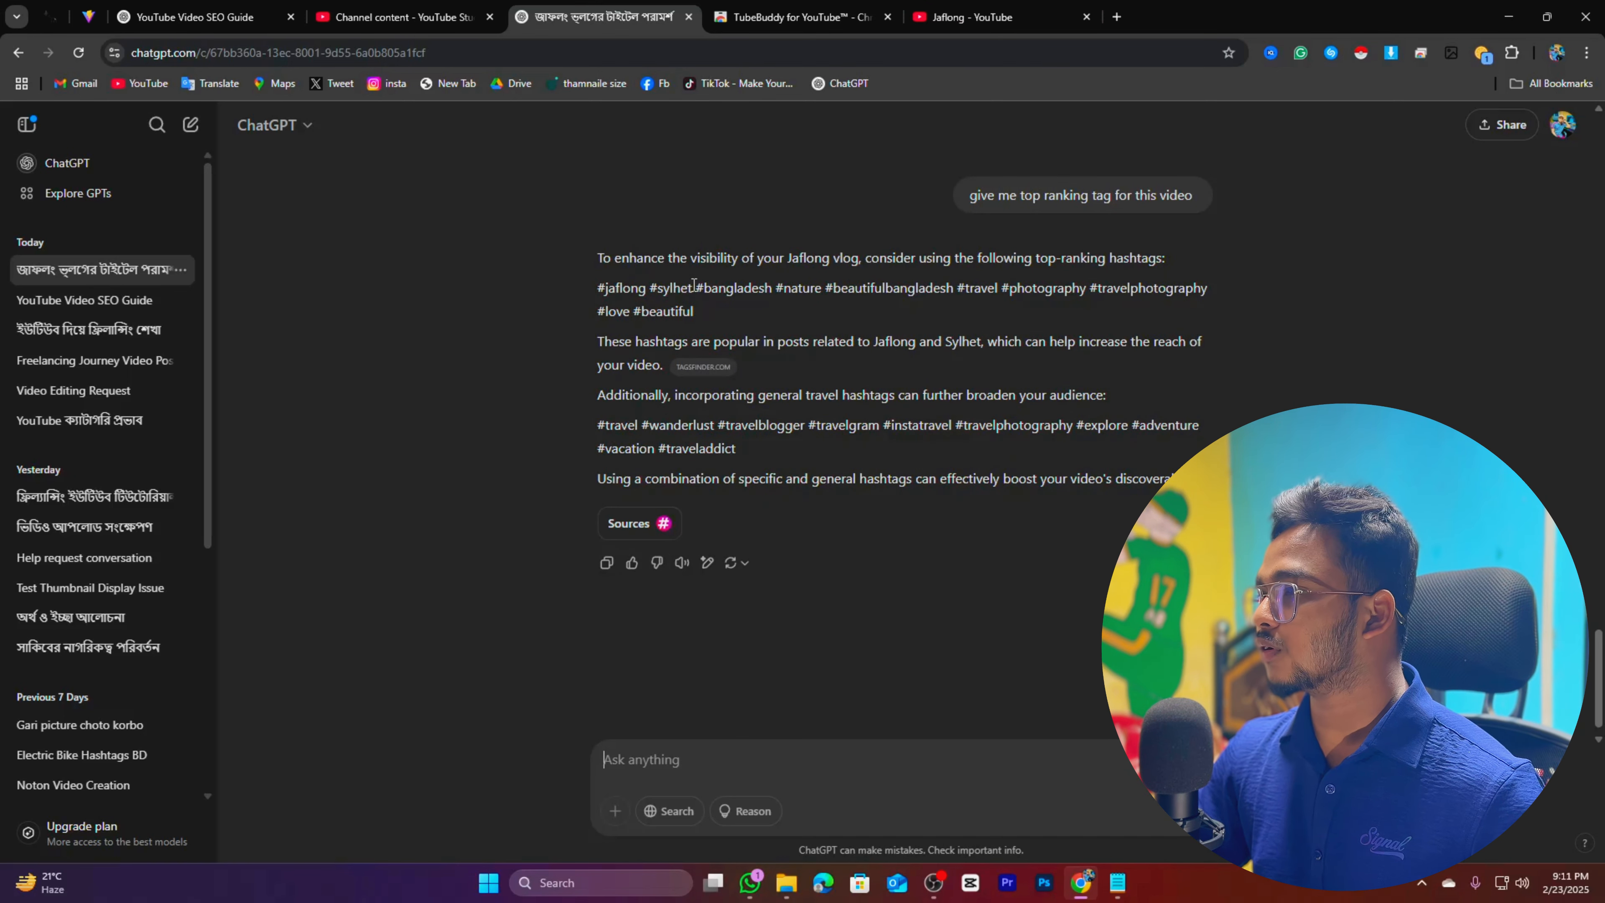
Copy the word "nature" from the suggested hashtags and add it to the video's tags in YouTube Studio
double_click(730, 289)
double_click(802, 288)
right_click(809, 293)
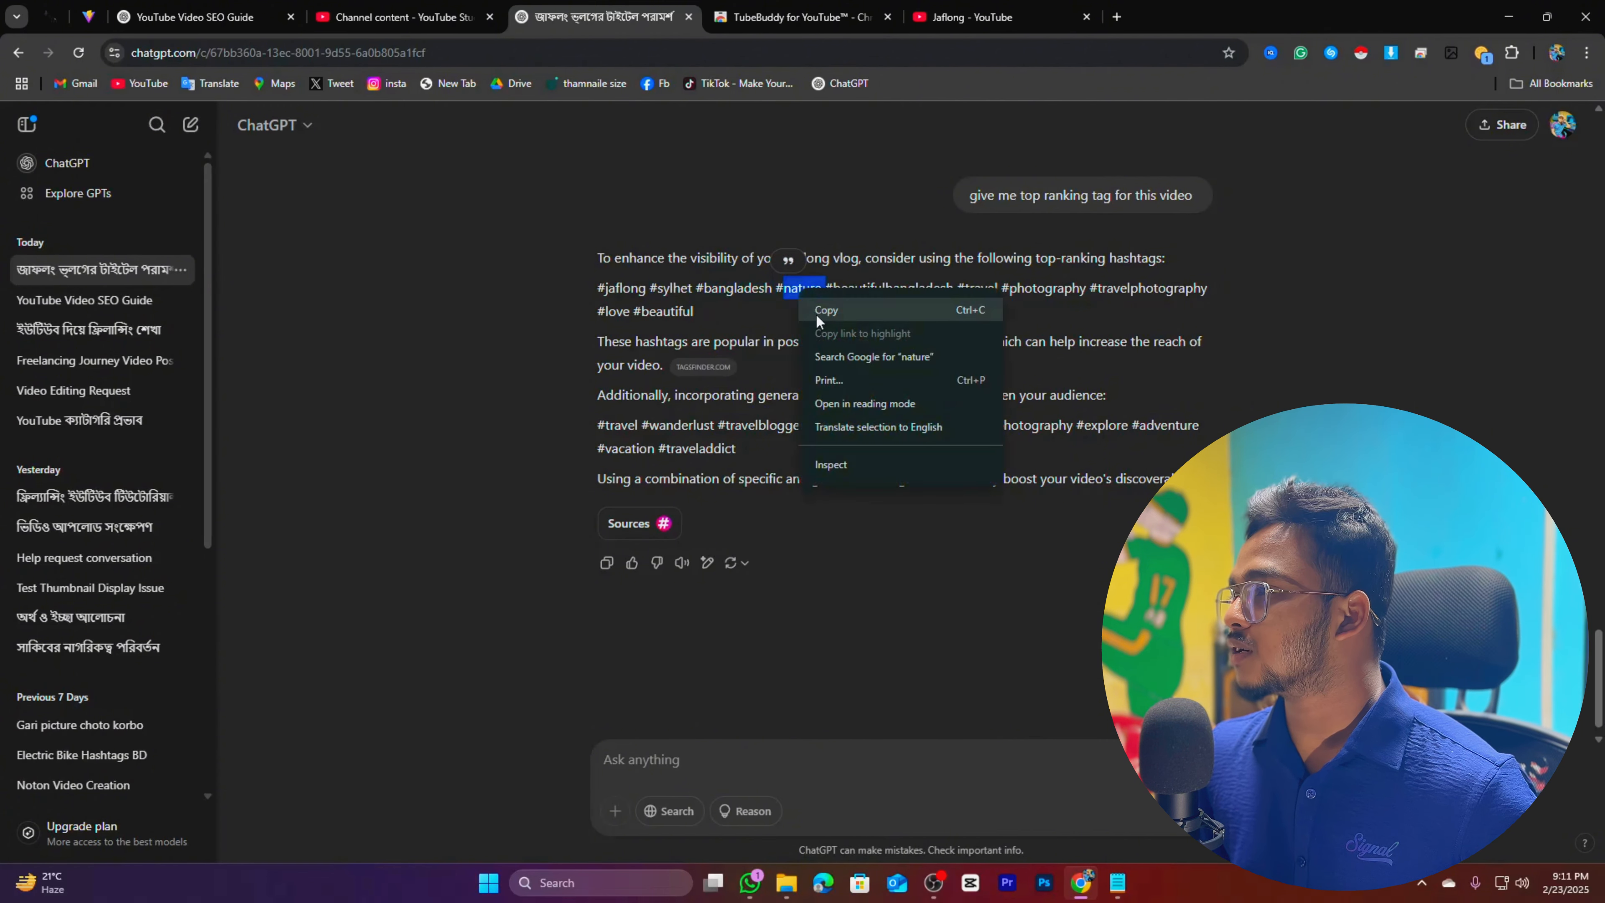
left_click(827, 312)
left_click(398, 17)
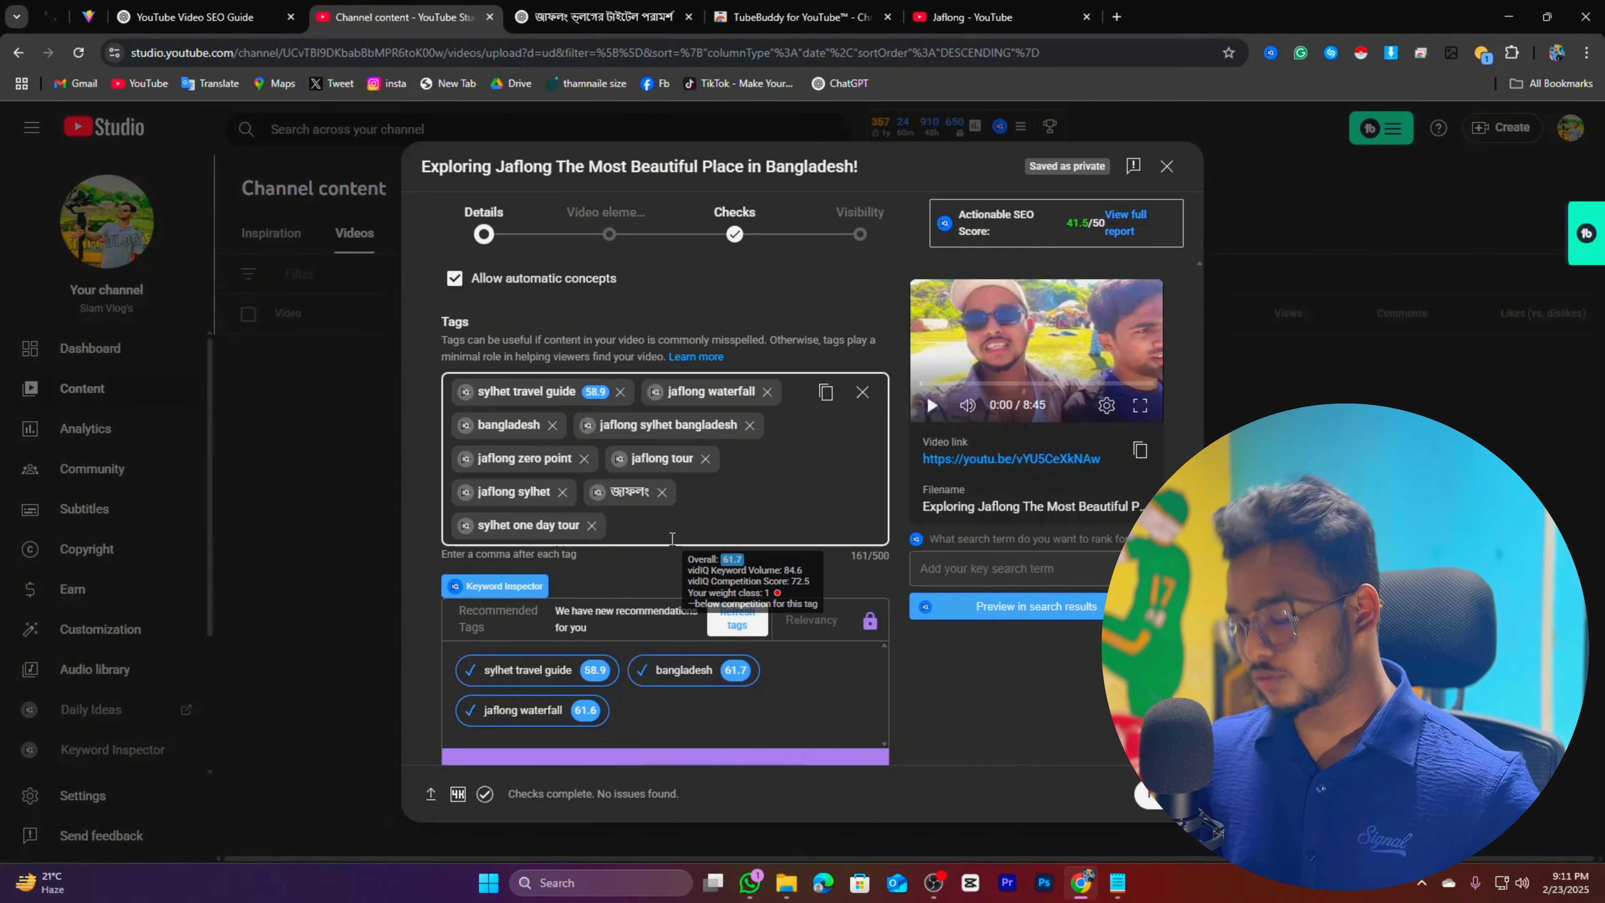
key("ctrl+v")
Copy "beautifulbangladesh" from ChatGPT's suggested hashtags and add it as a tag to the video in YouTube Studio
left_click(600, 17)
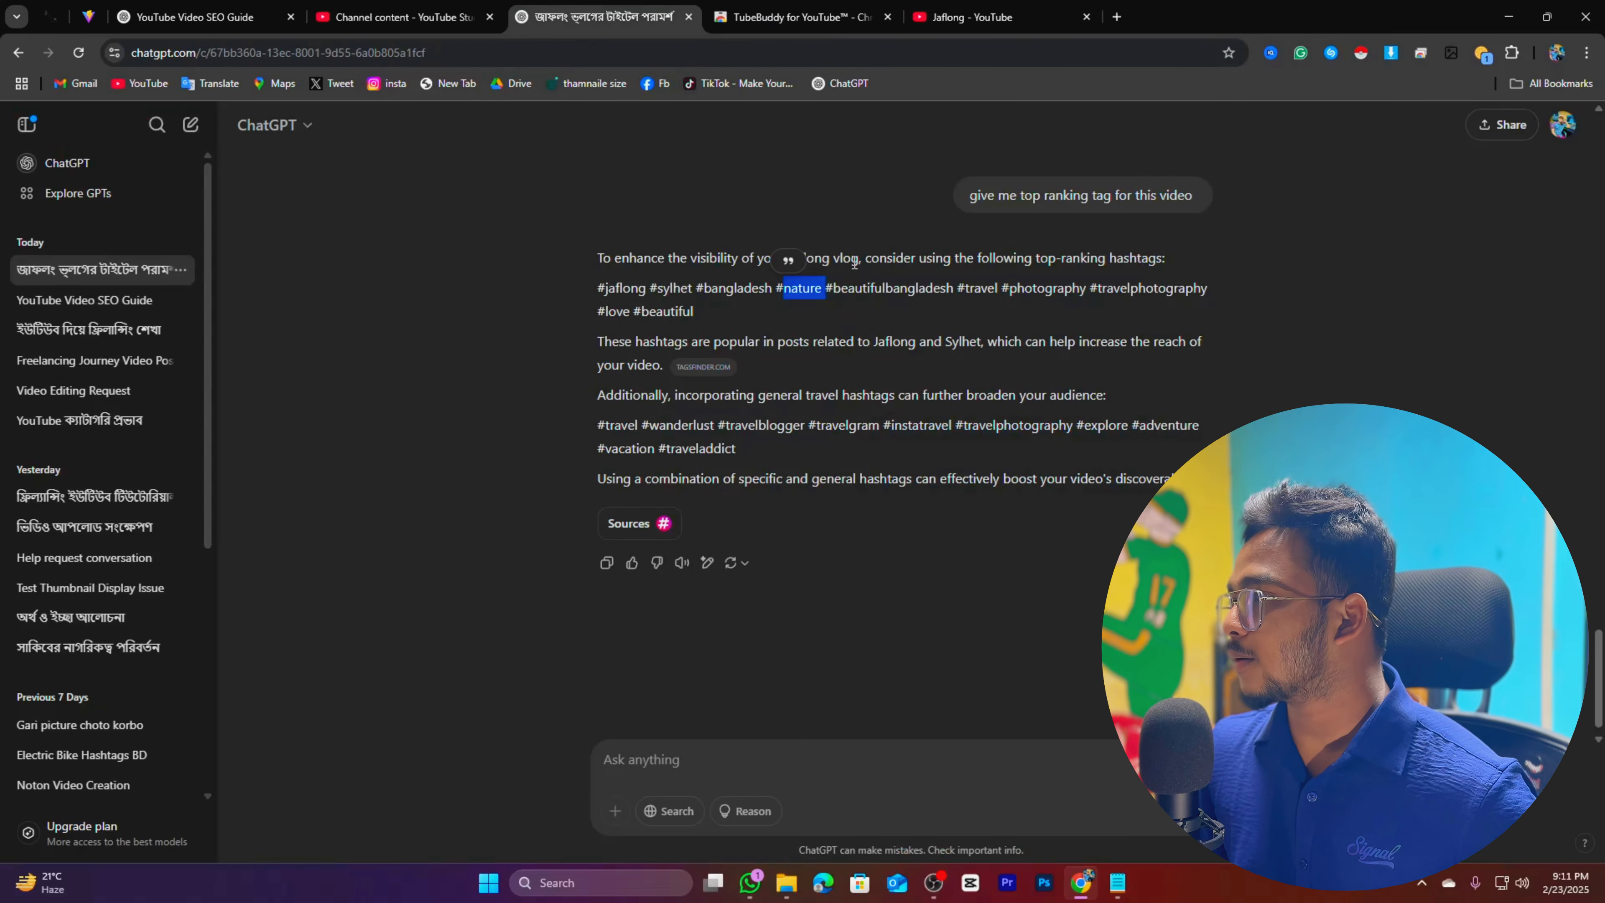
double_click(890, 288)
right_click(876, 302)
left_click(894, 315)
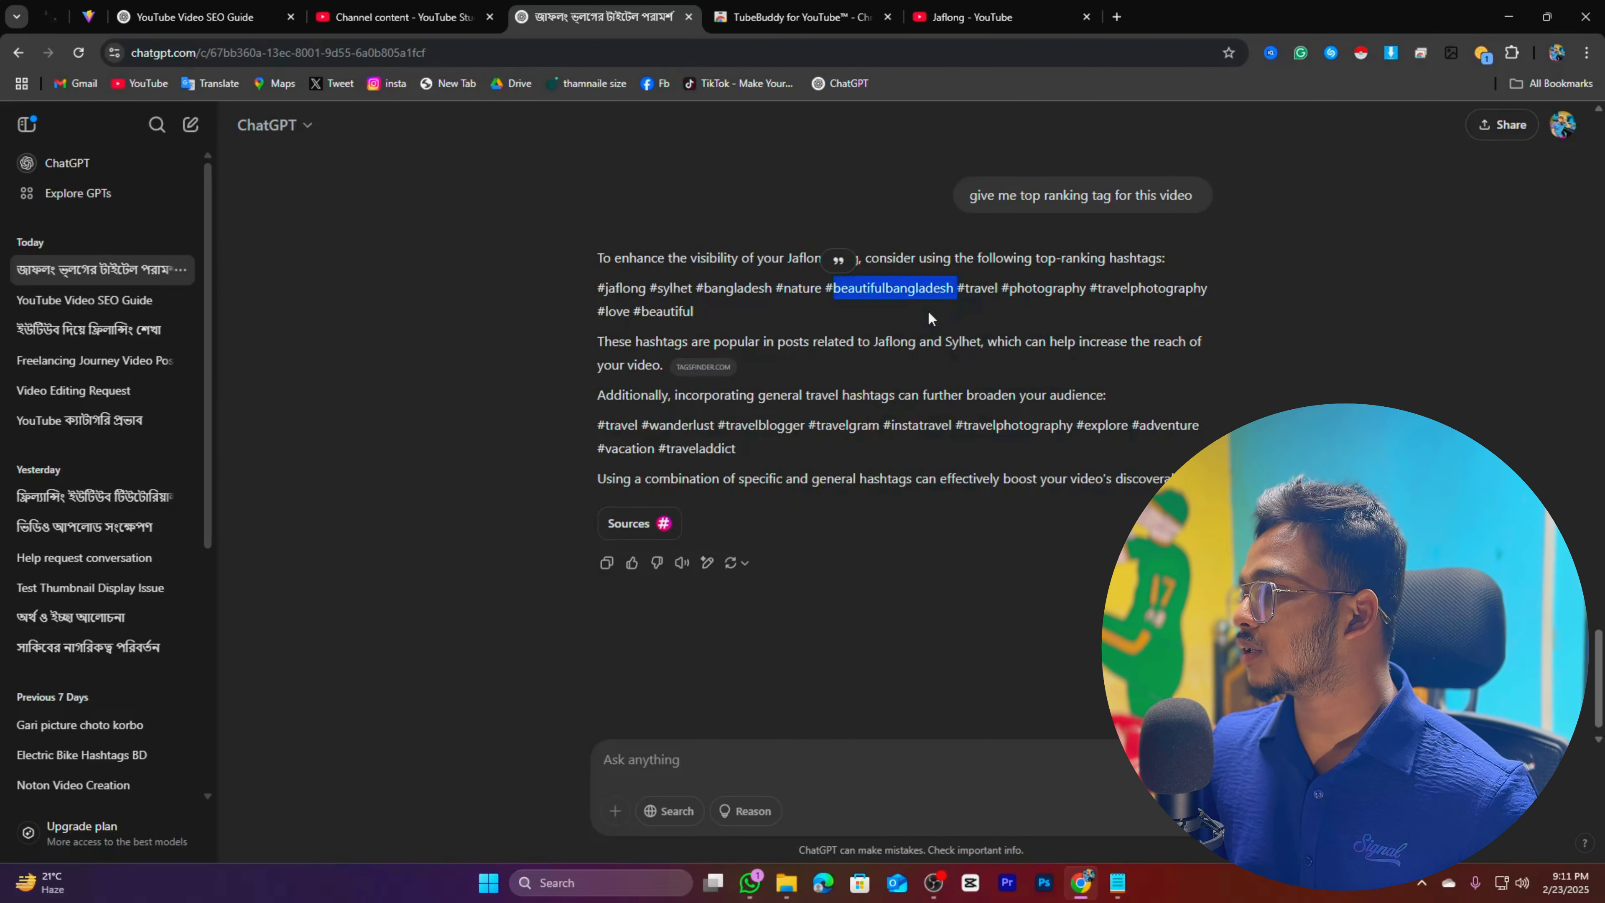
left_click(331, 8)
key("ctrl+v")
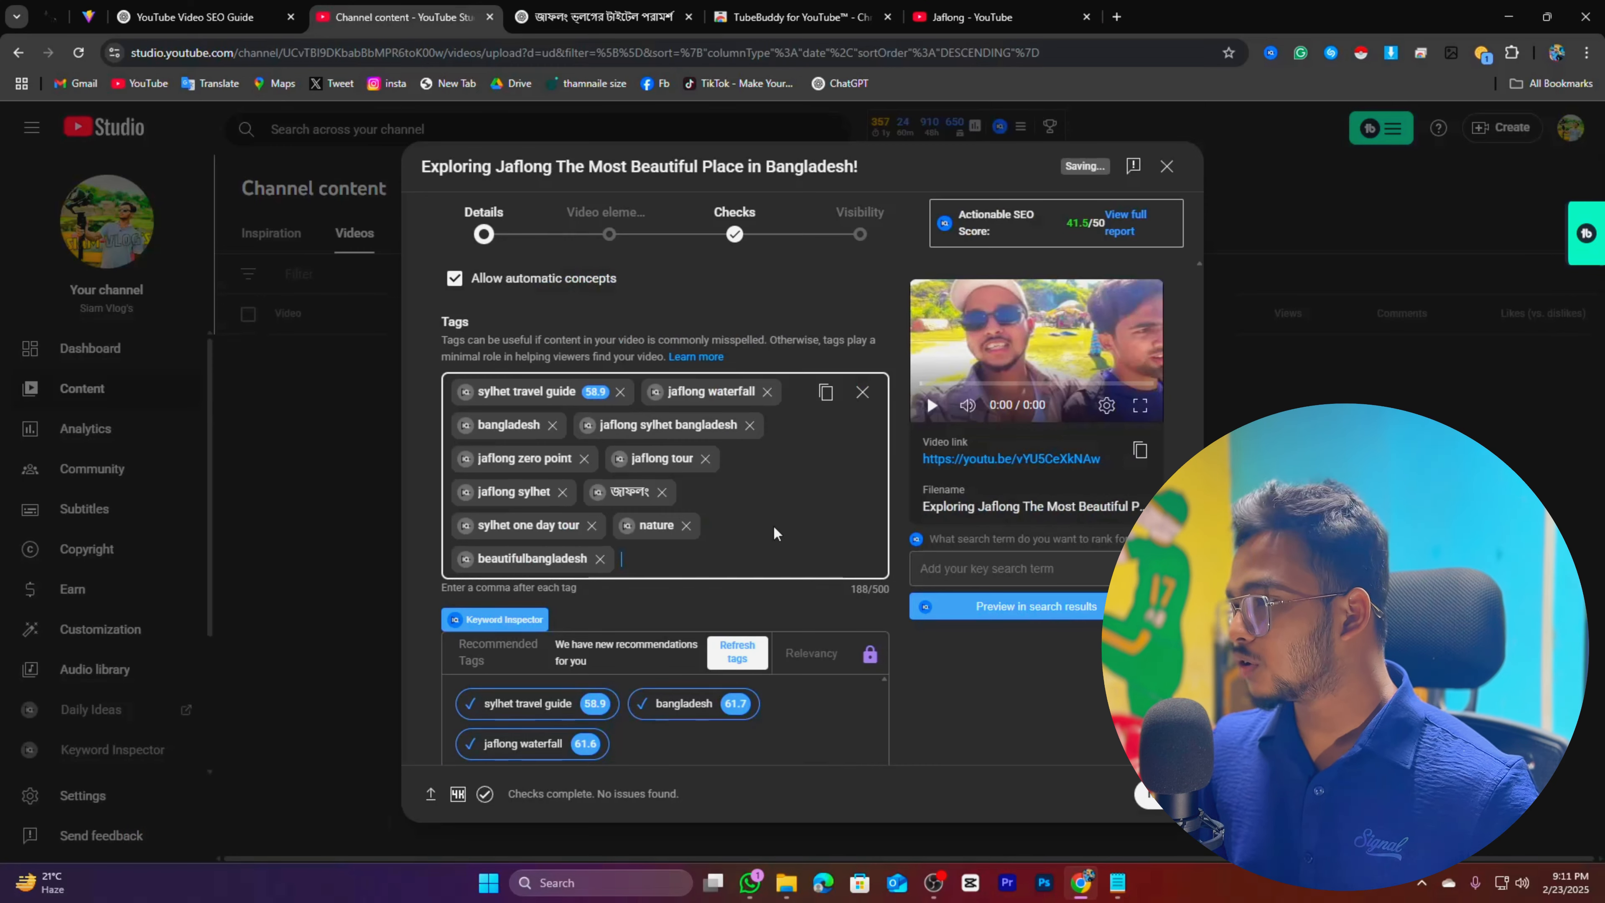
Copy "travelphotography" from the ChatGPT suggestions, but enter "travel vlog" as the video's tag in YouTube Studio
left_click(663, 8)
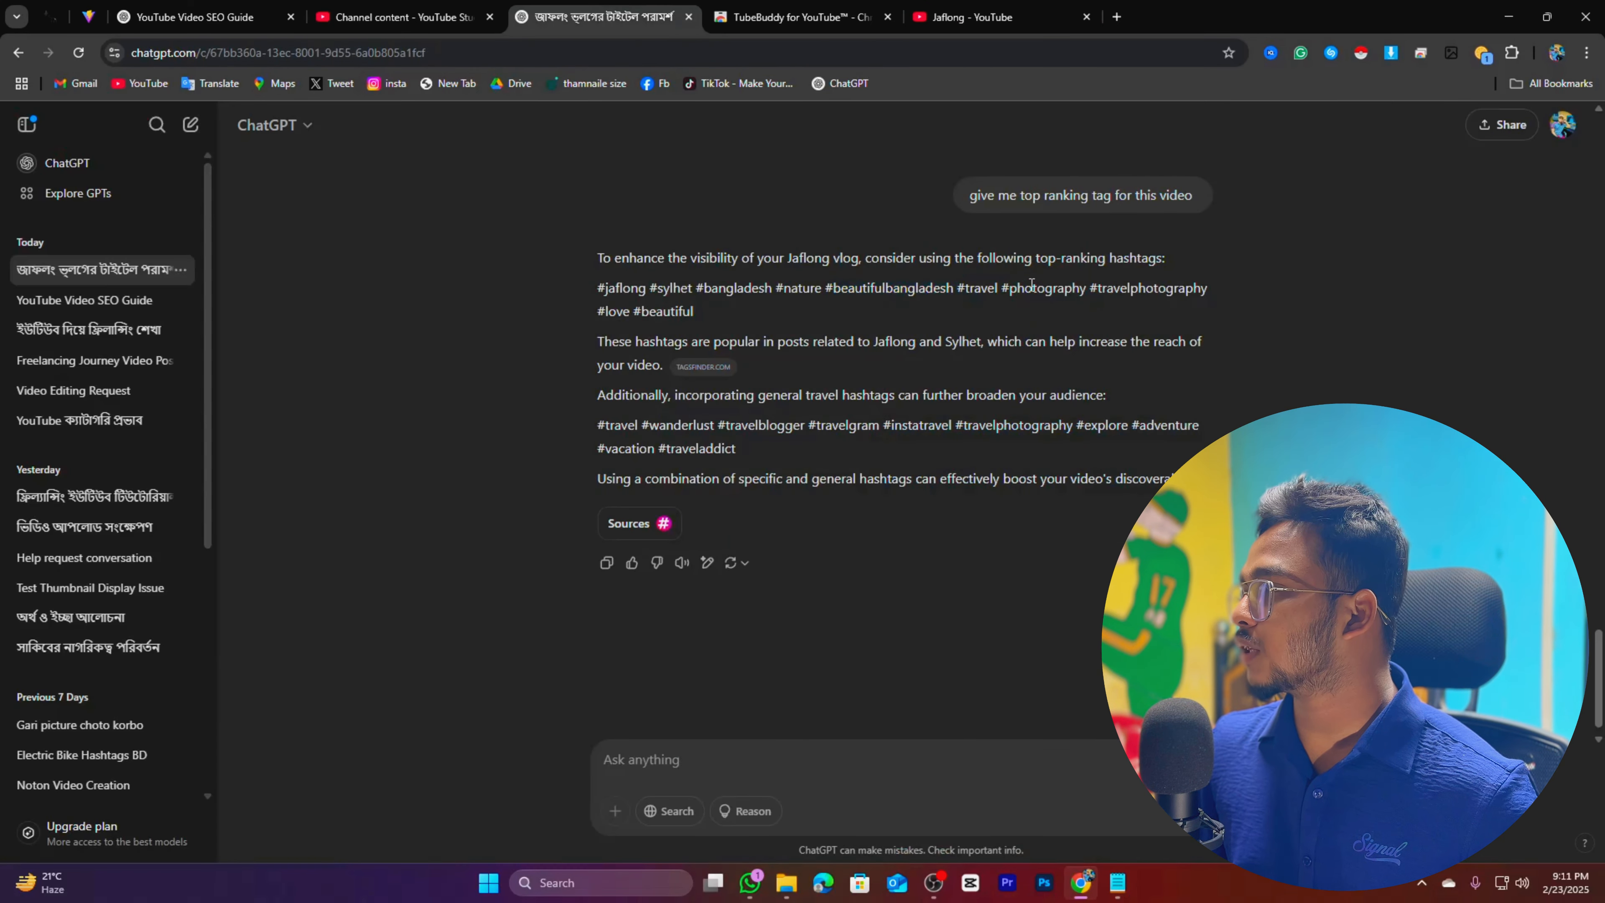
double_click(1046, 288)
double_click(1131, 290)
right_click(1129, 301)
left_click(1148, 310)
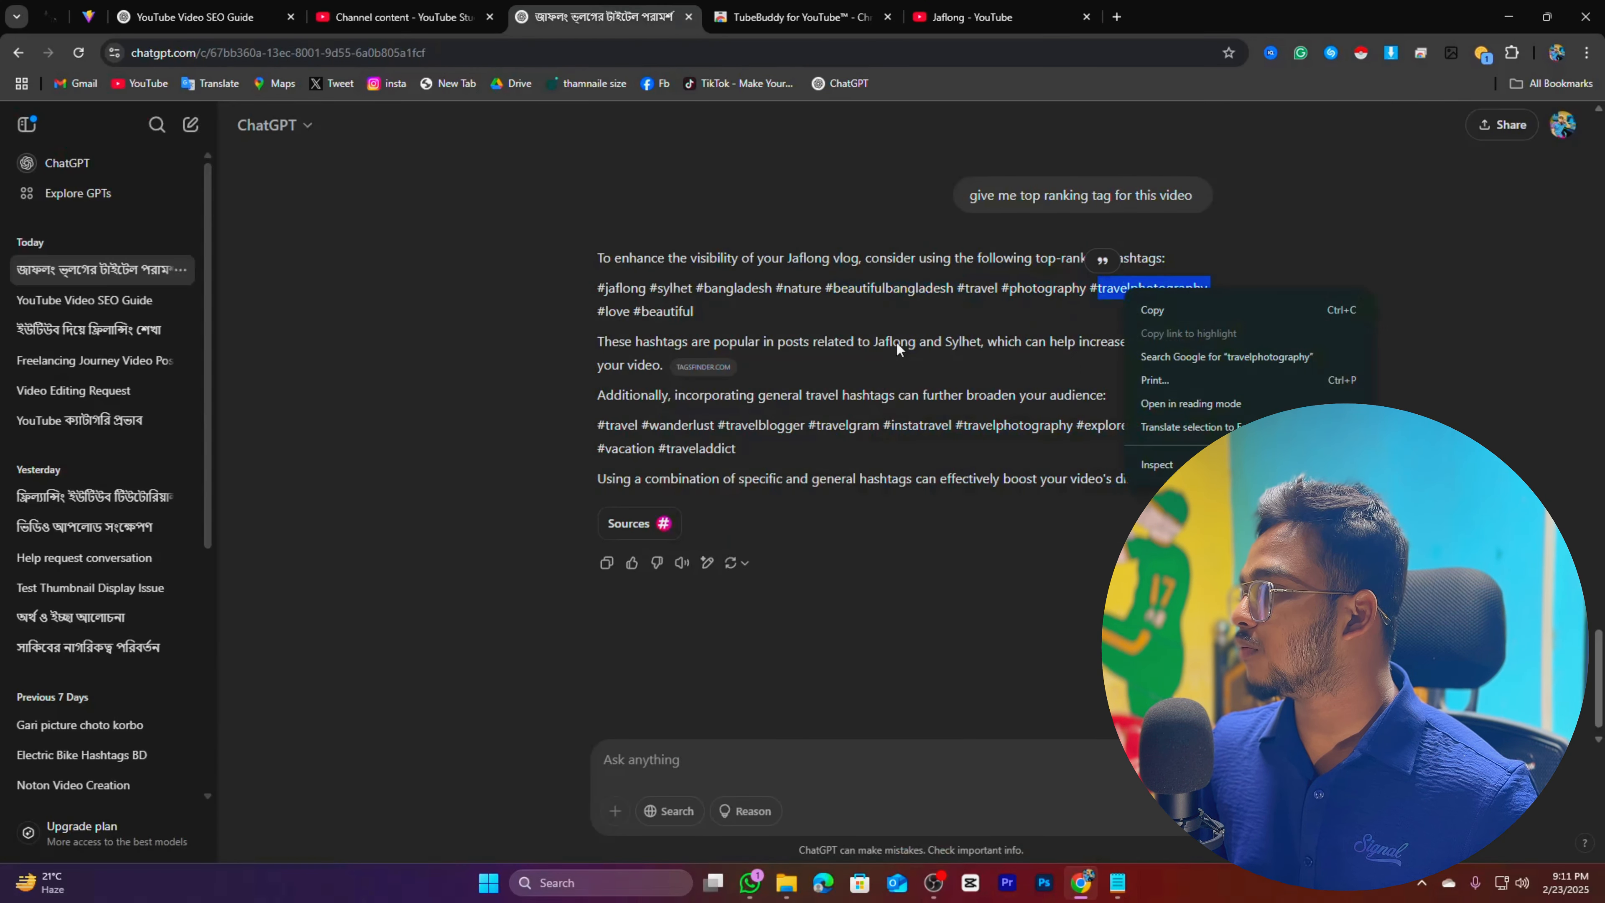
left_click(431, 23)
type("tra")
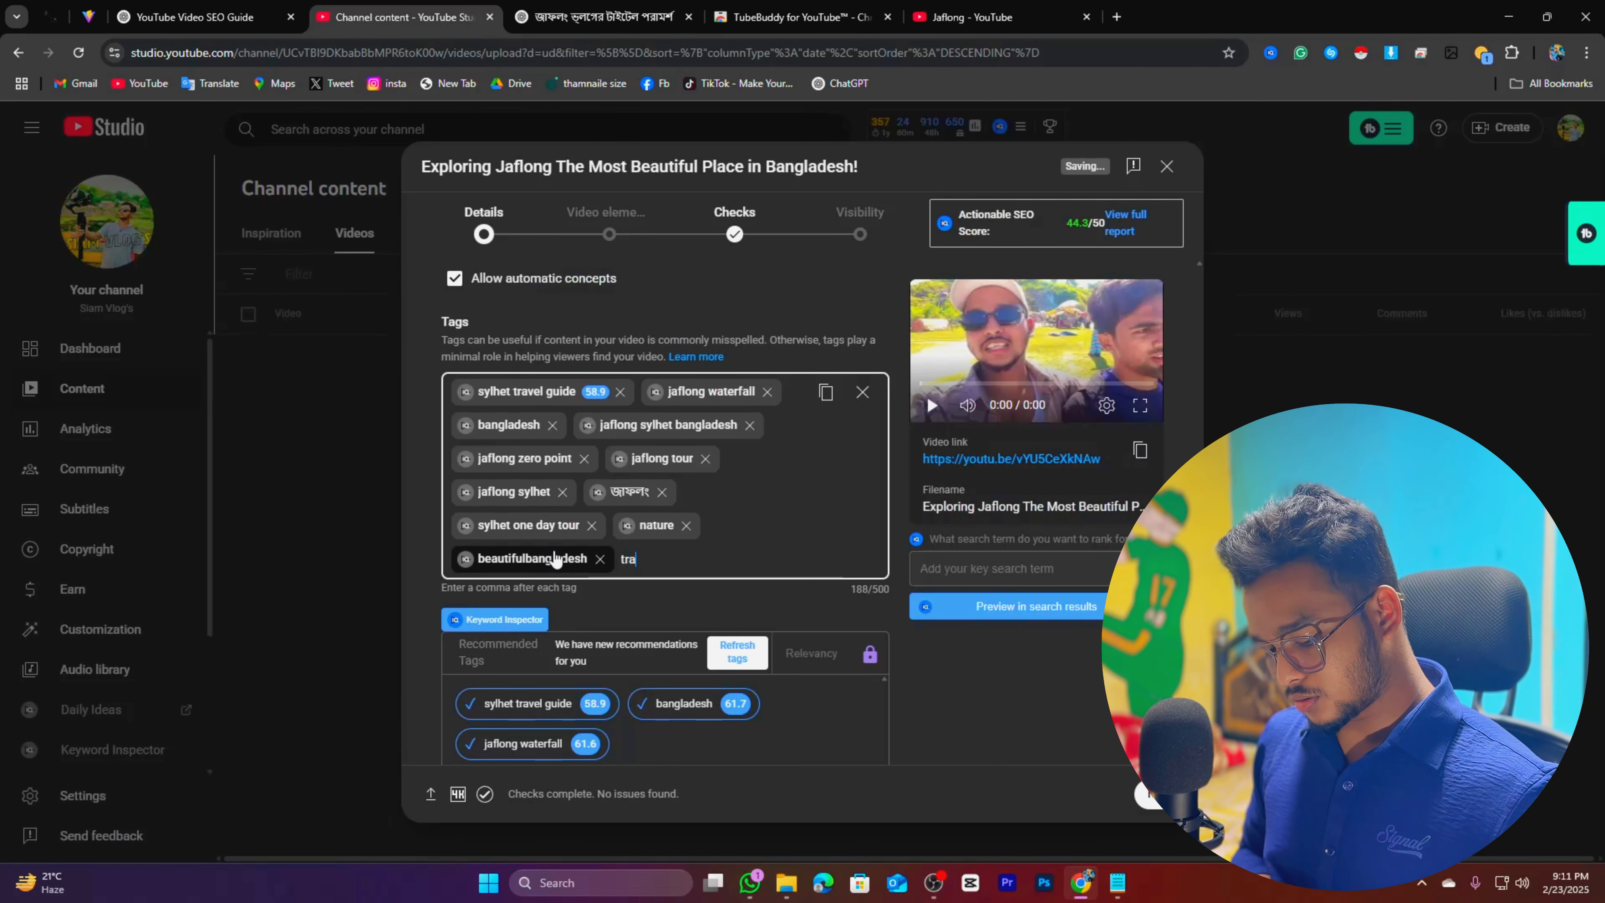
type("vel vlog")
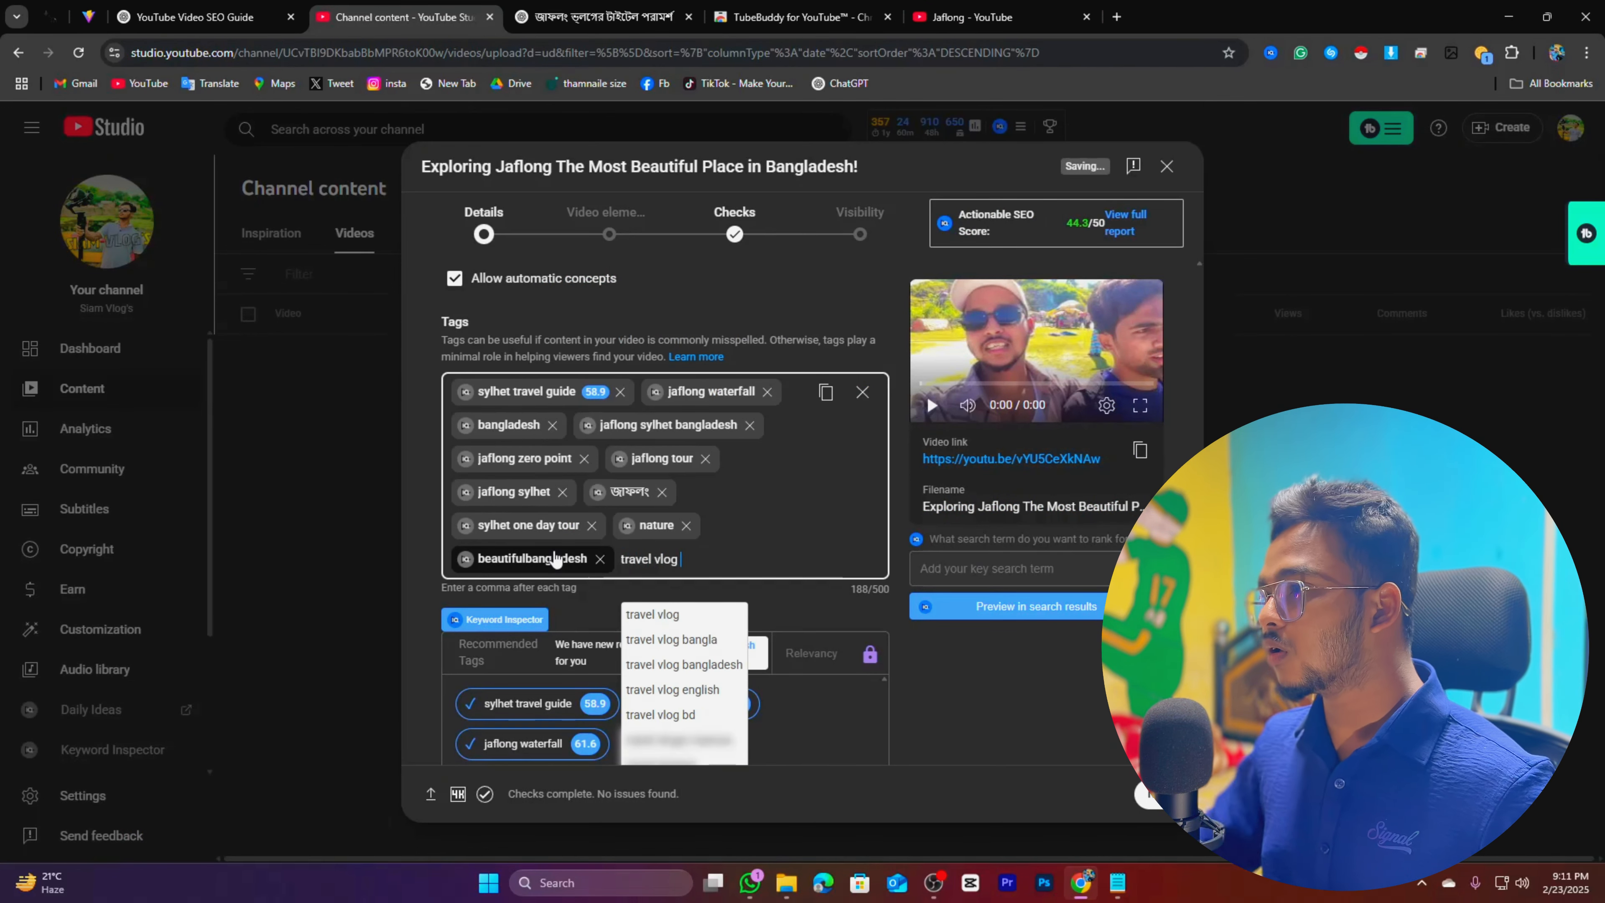
key("Return")
Copy "travelblogger" from ChatGPT's general travel hashtags and add it to the video's tags in YouTube Studio
left_click(574, 19)
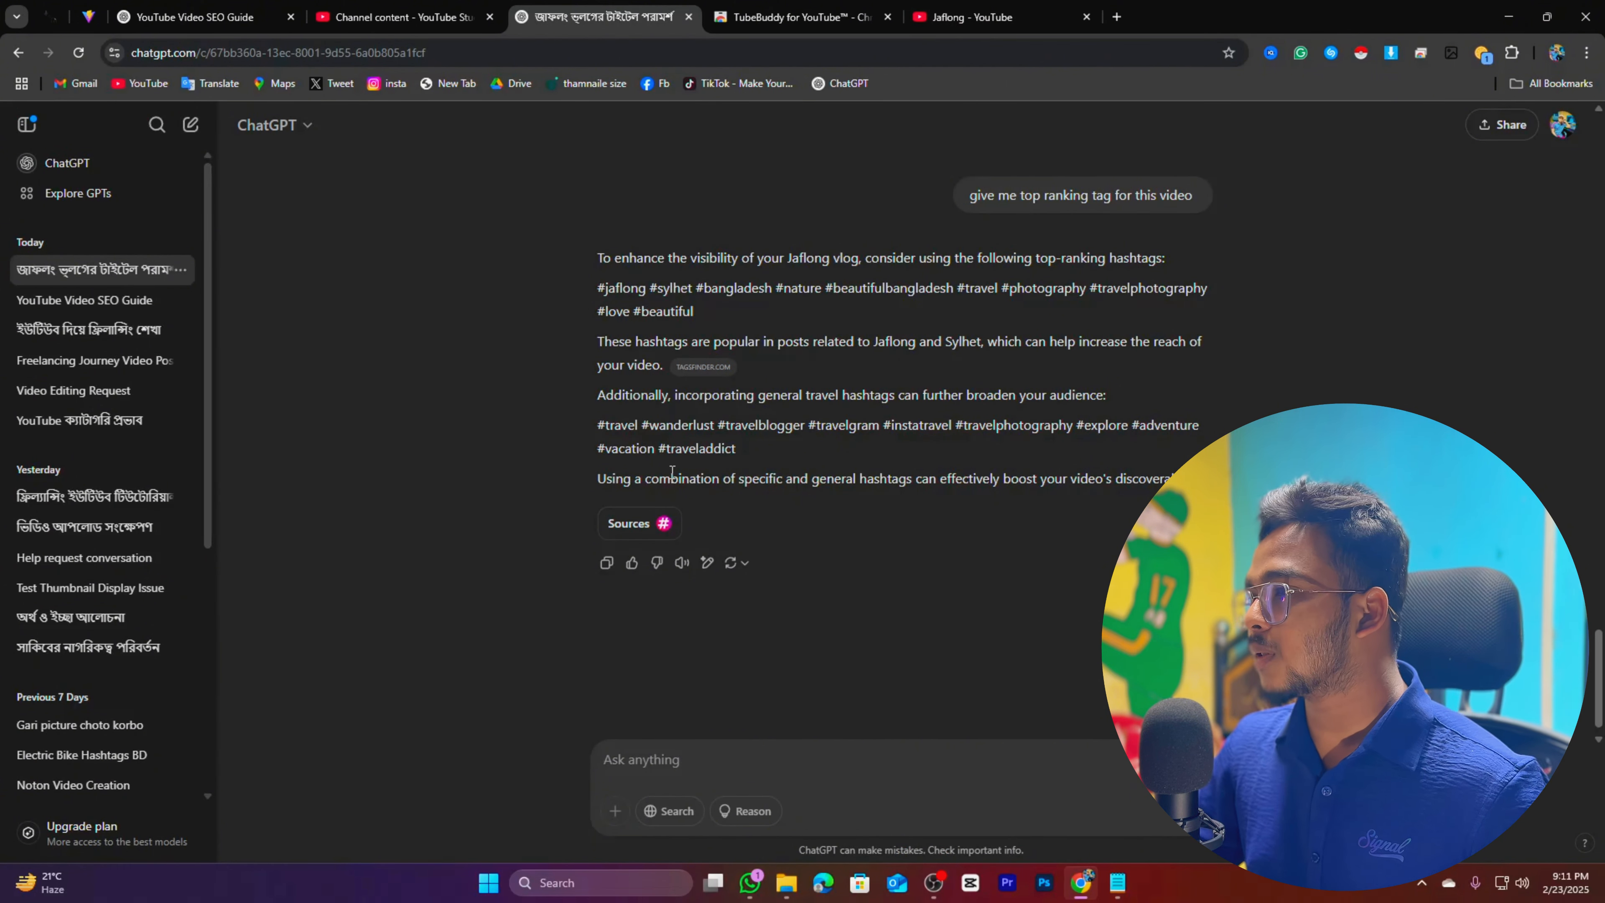
double_click(757, 429)
right_click(757, 430)
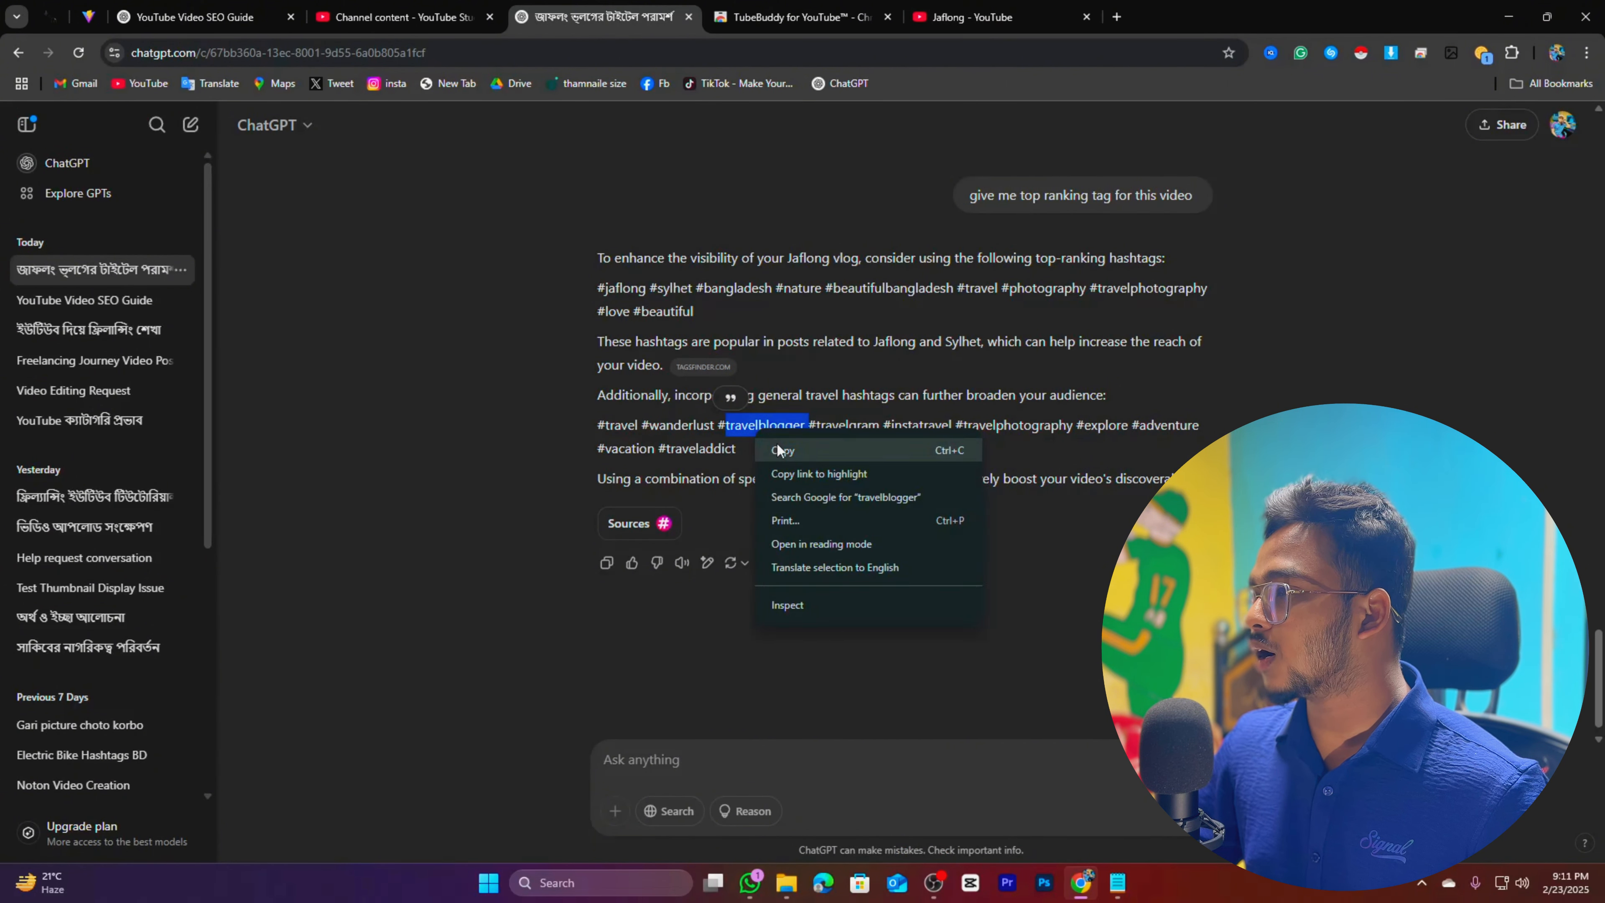
left_click(784, 446)
left_click(398, 17)
left_click(763, 579)
key("ctrl+v")
key("Return")
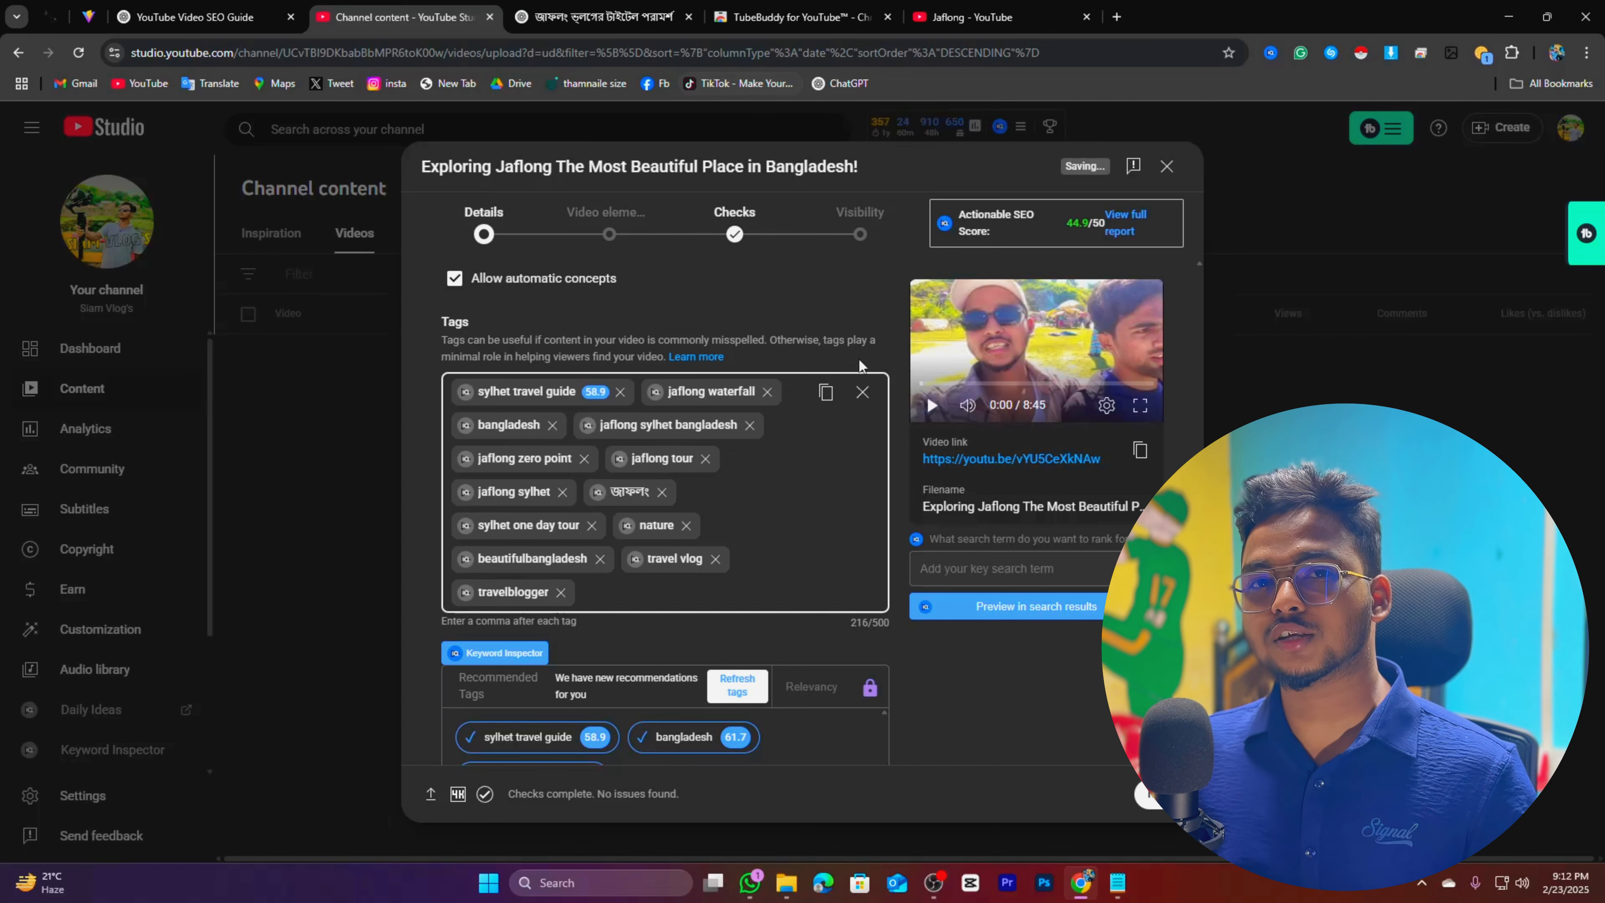
Switch to the YouTube results and search for "Jaflong sylhet"
left_click(1000, 7)
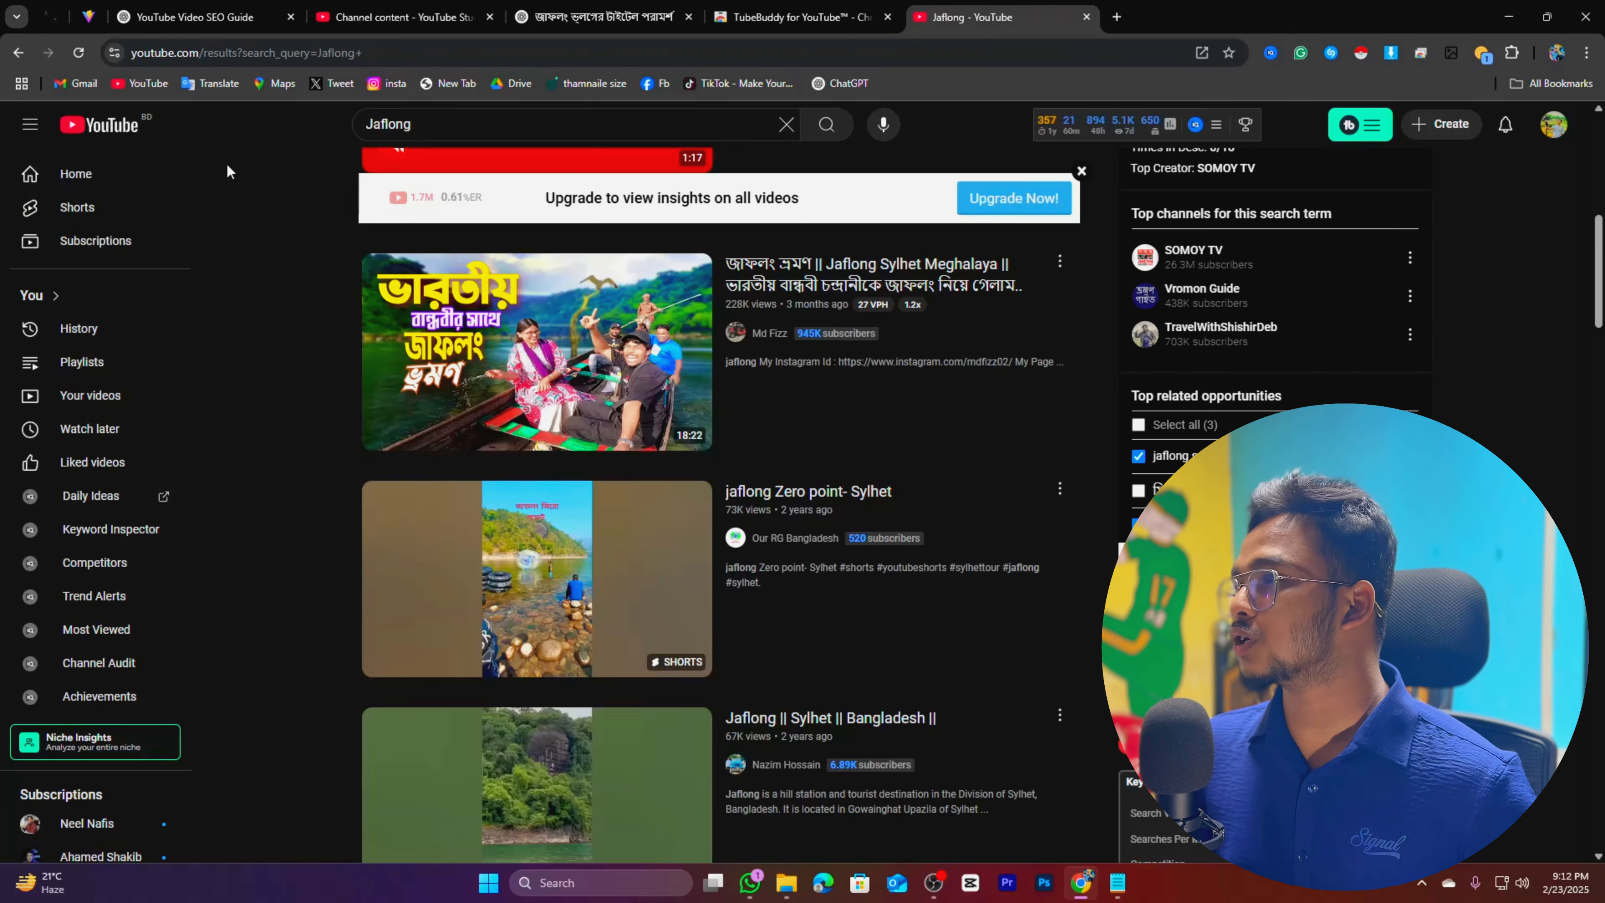
left_click(448, 122)
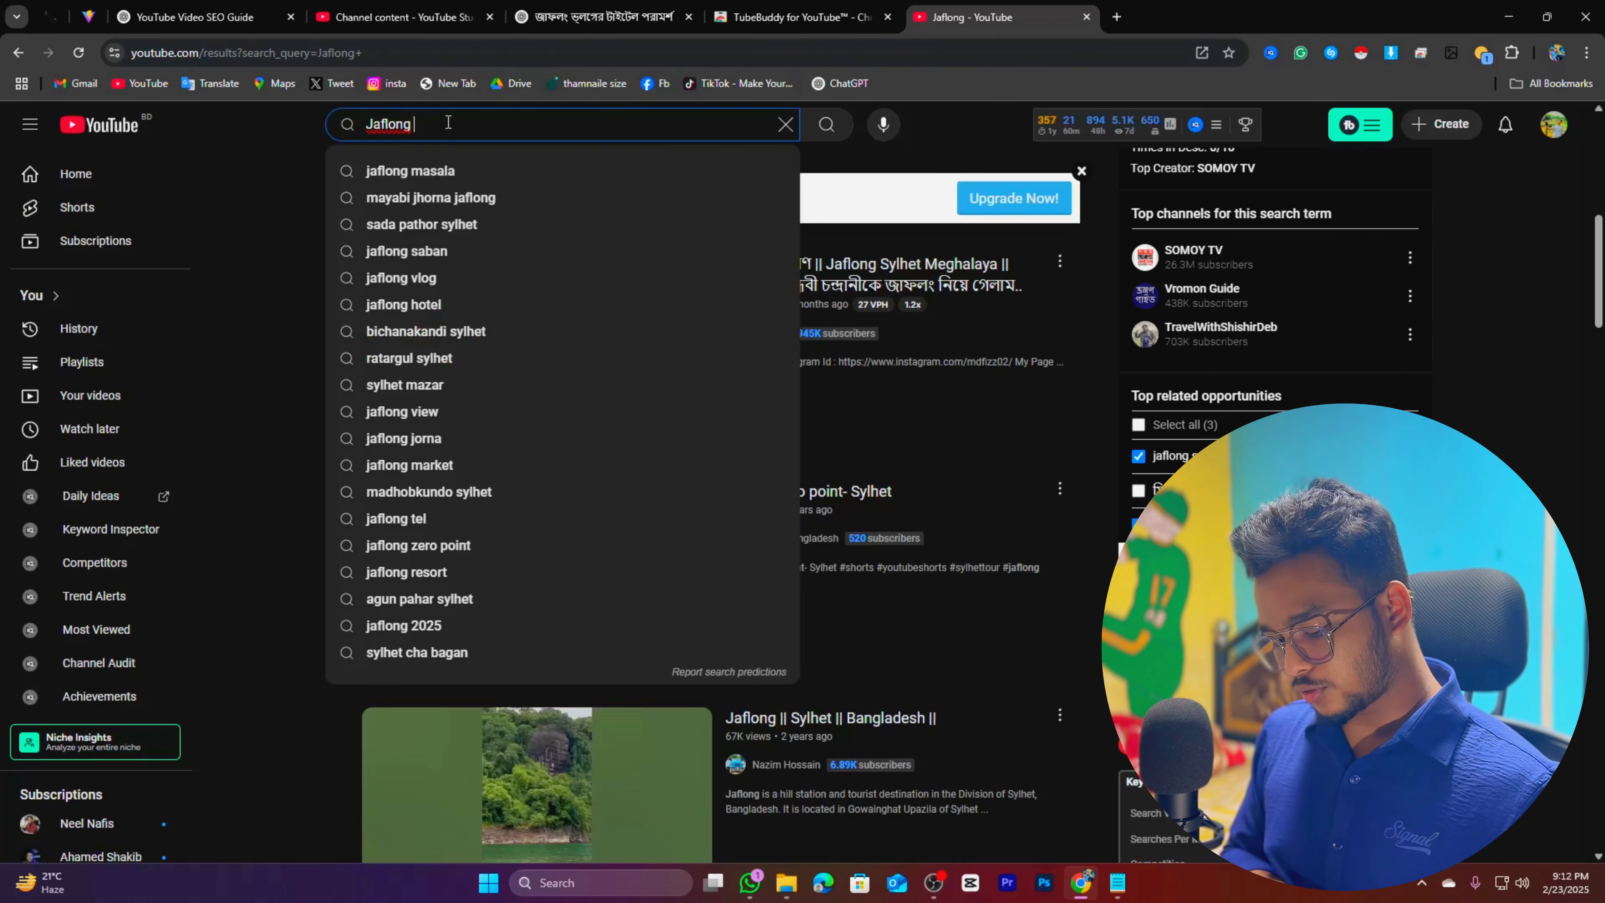
type("sylhet")
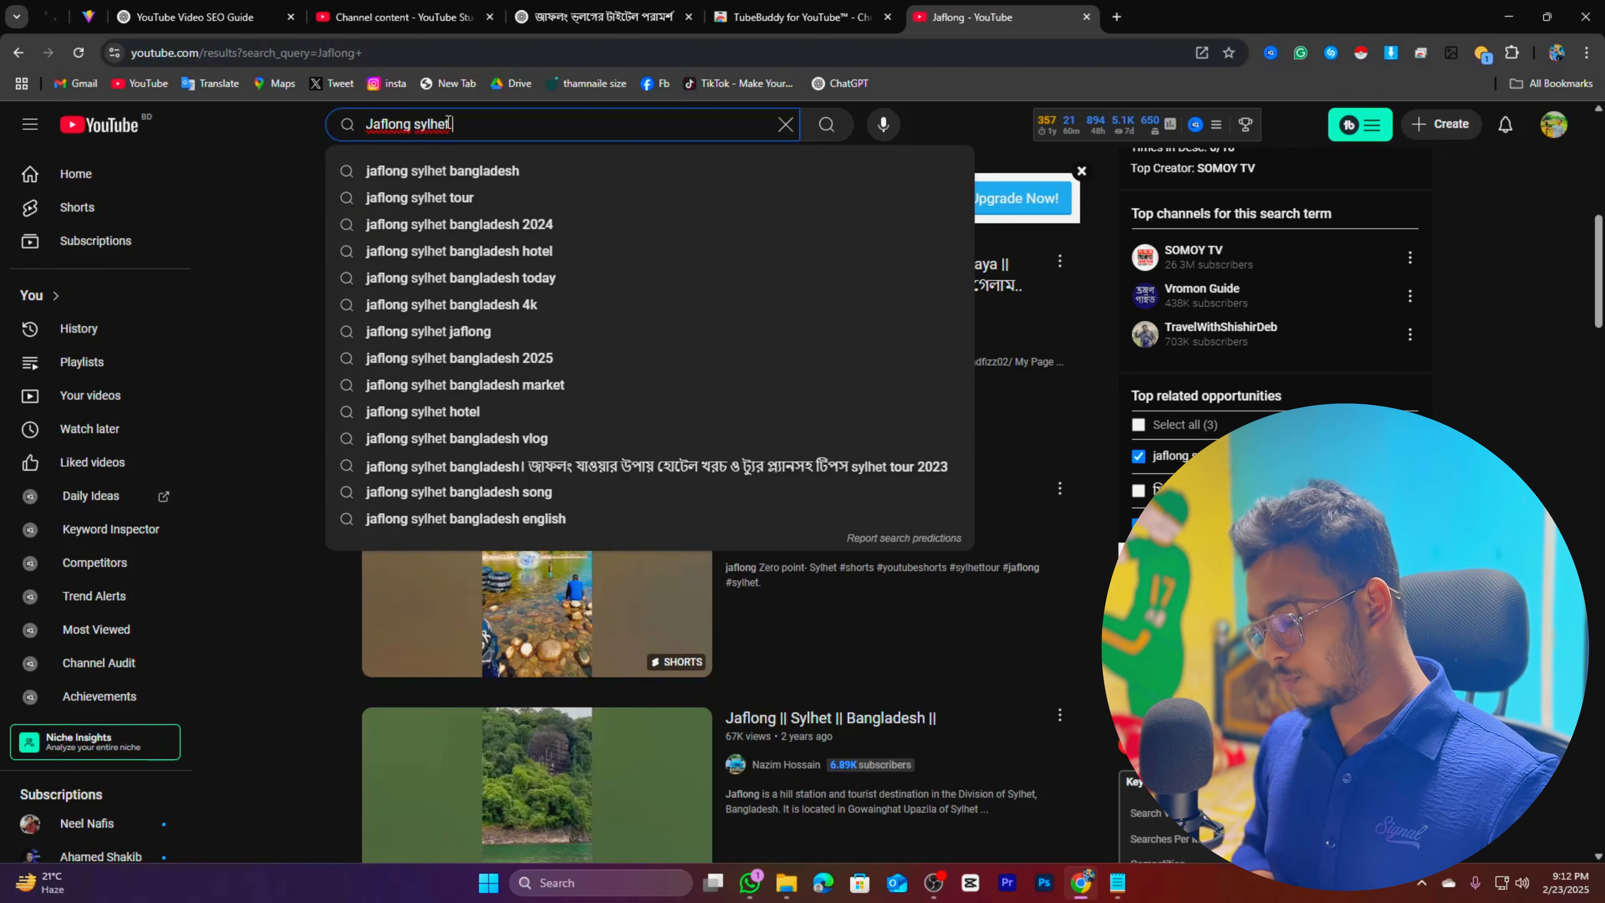
key("Return")
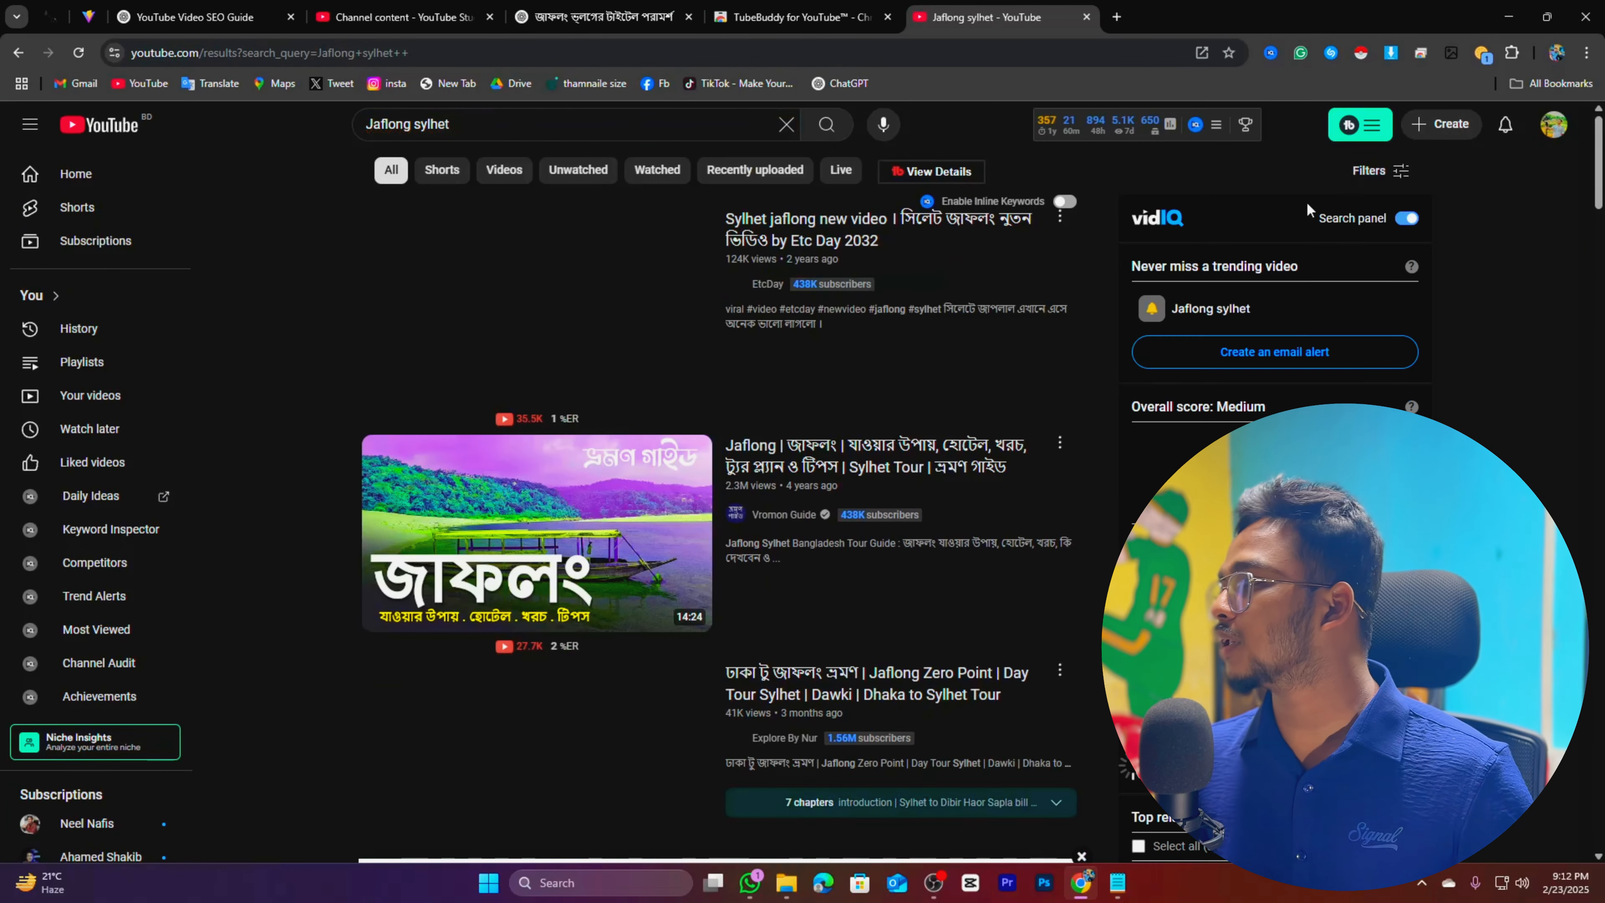
Check "sylhet tour" in the top related opportunities and select all the listed related searches and common video tags
scroll(1436, 270, "down", 4)
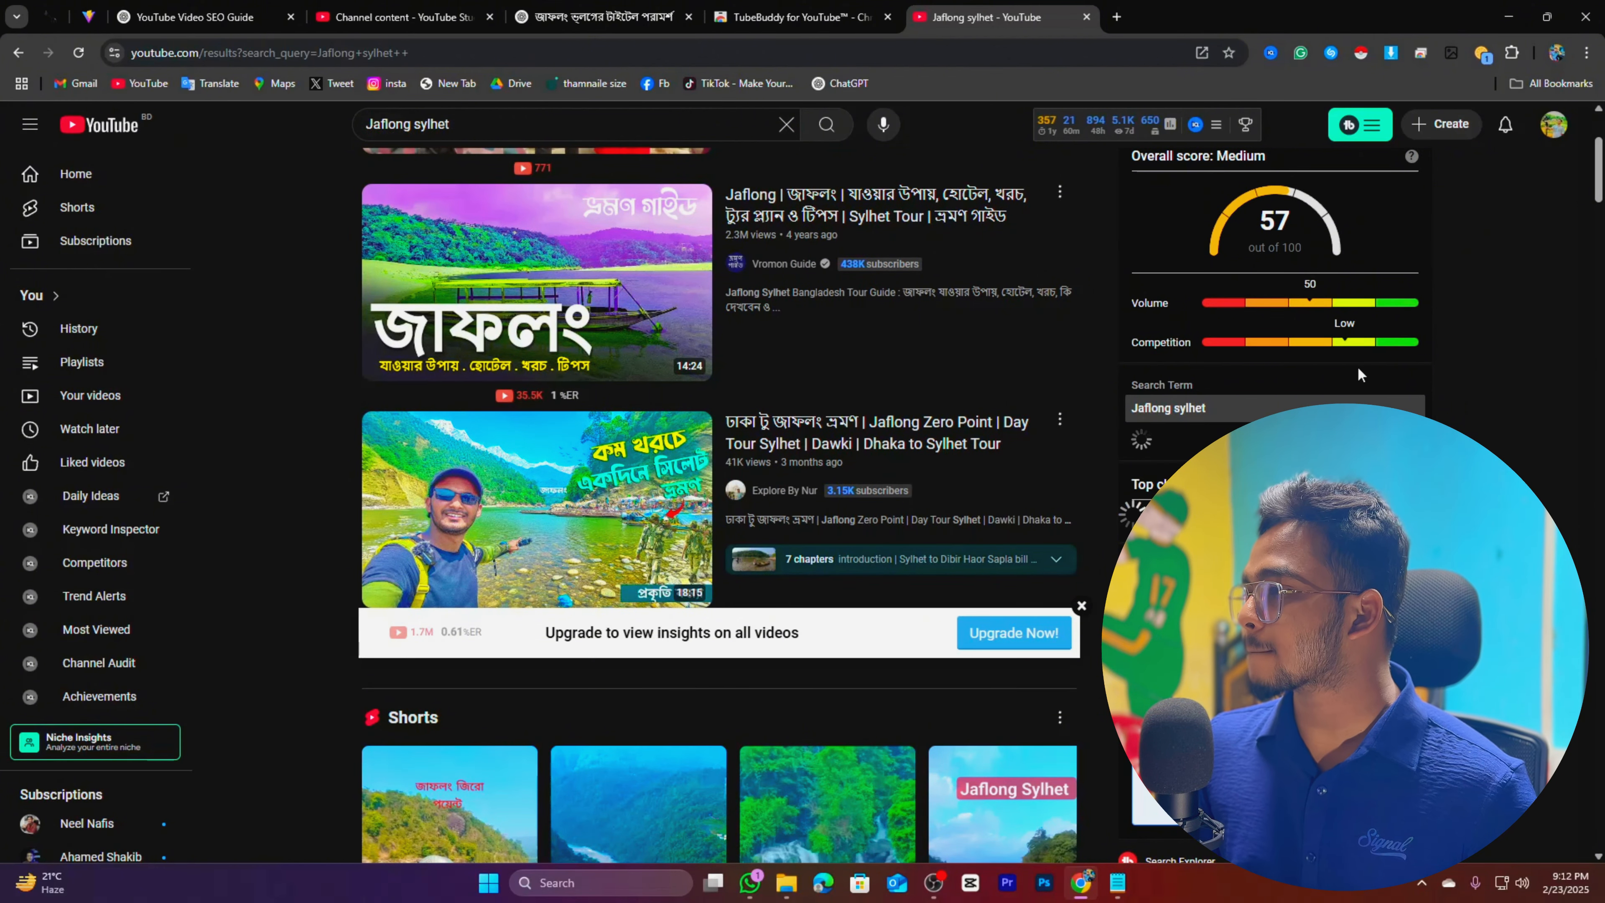
scroll(1358, 374, "down", 4)
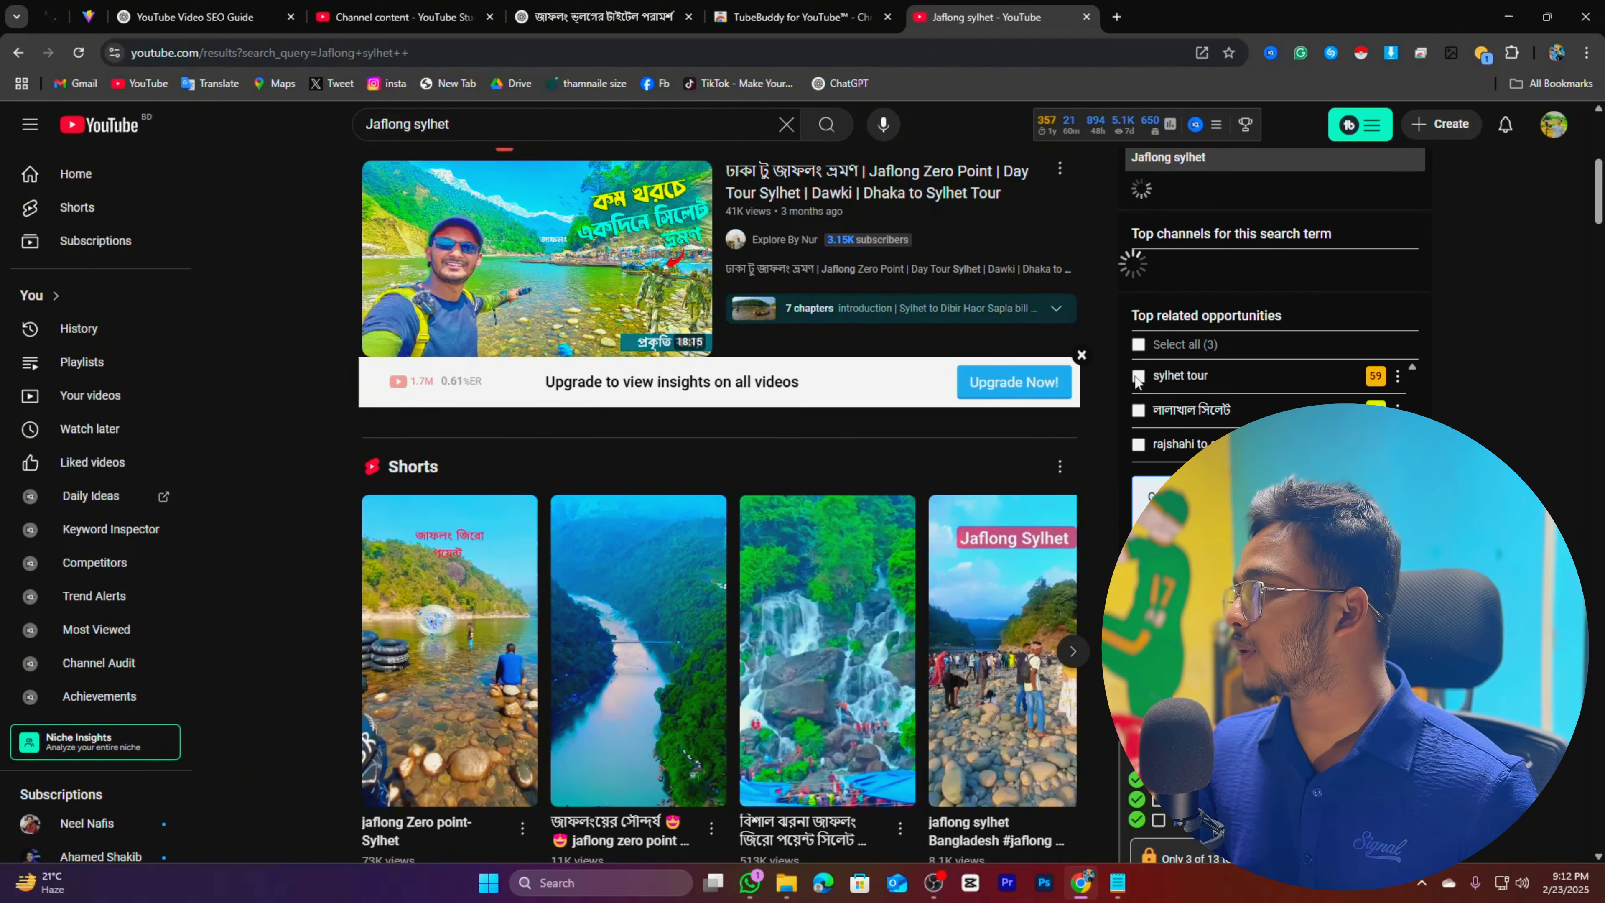
left_click(1140, 378)
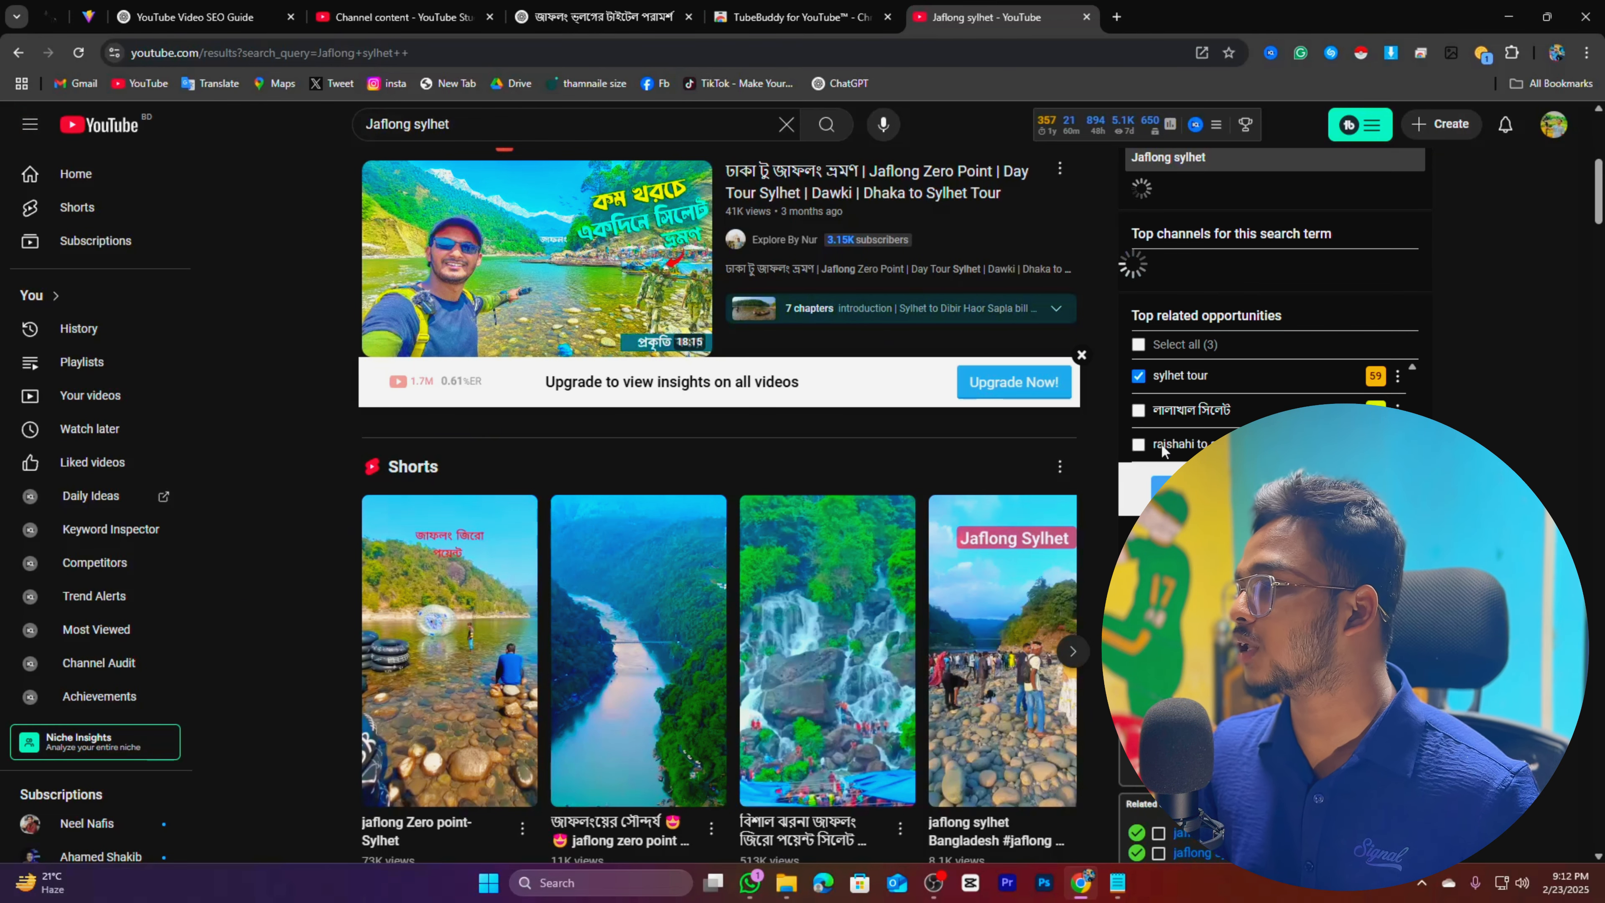
scroll(1161, 444, "down", 10)
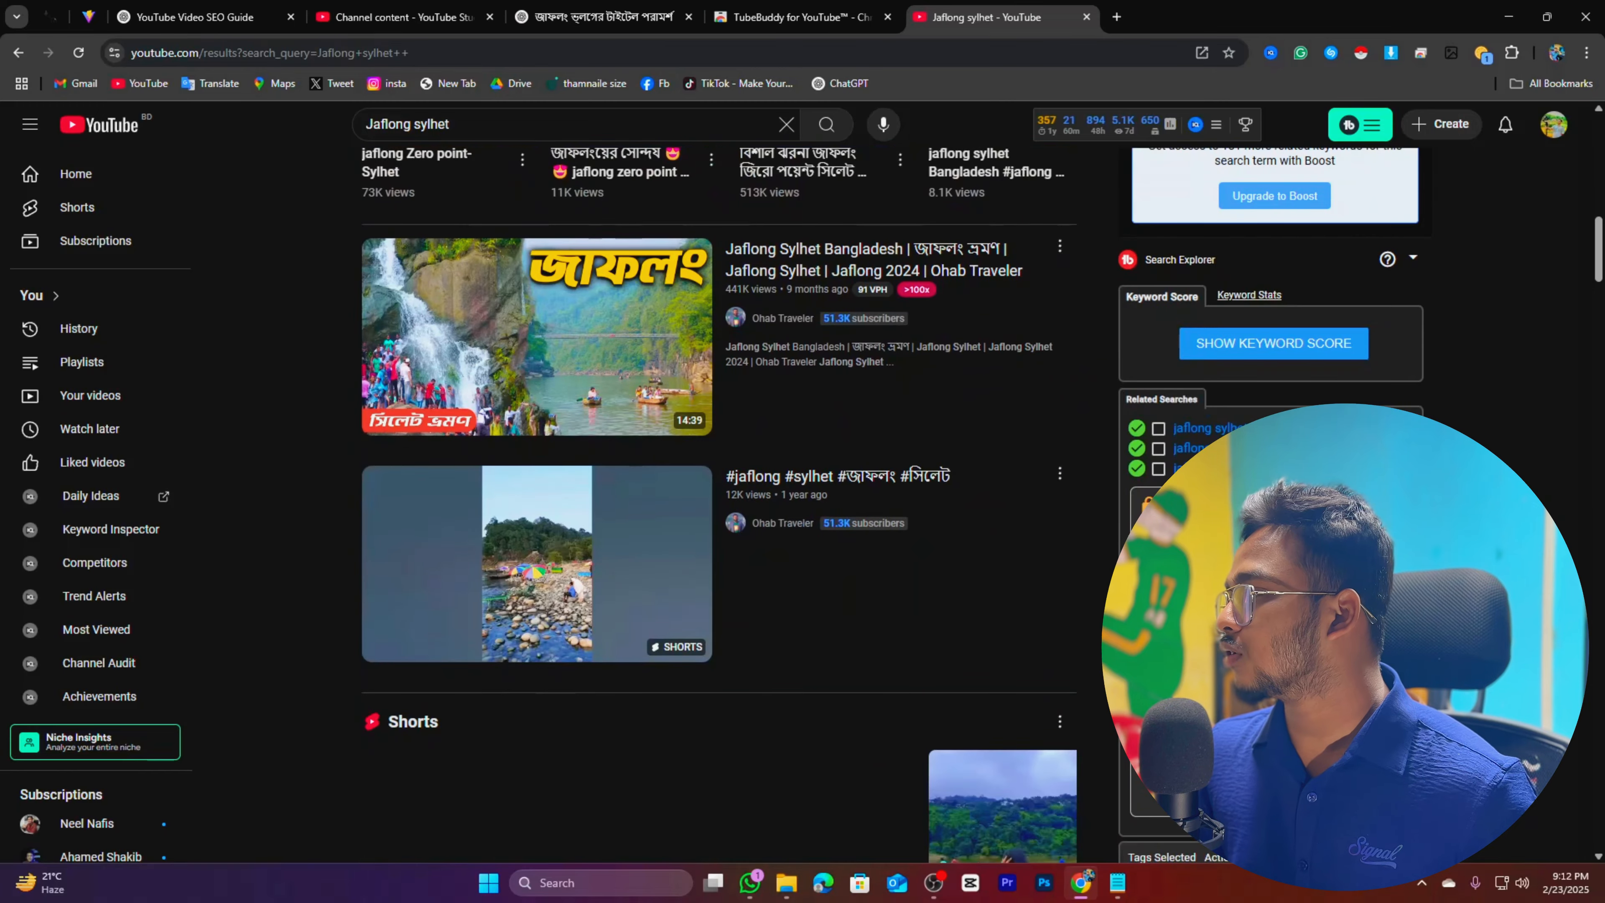
left_click(1159, 429)
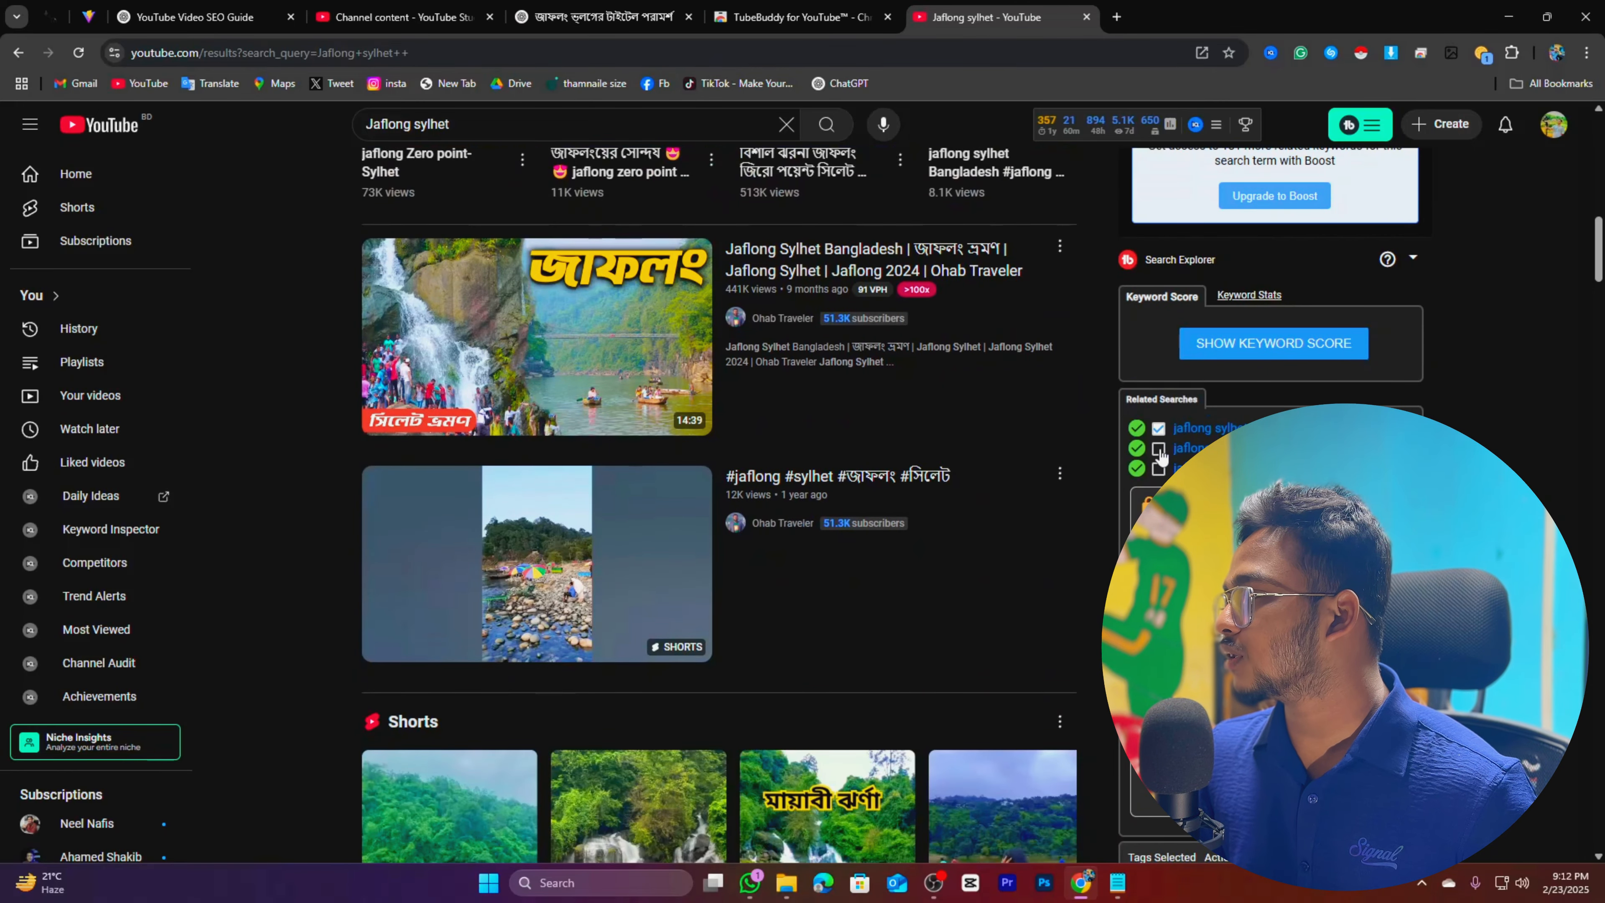
scroll(1192, 281, "down", 6)
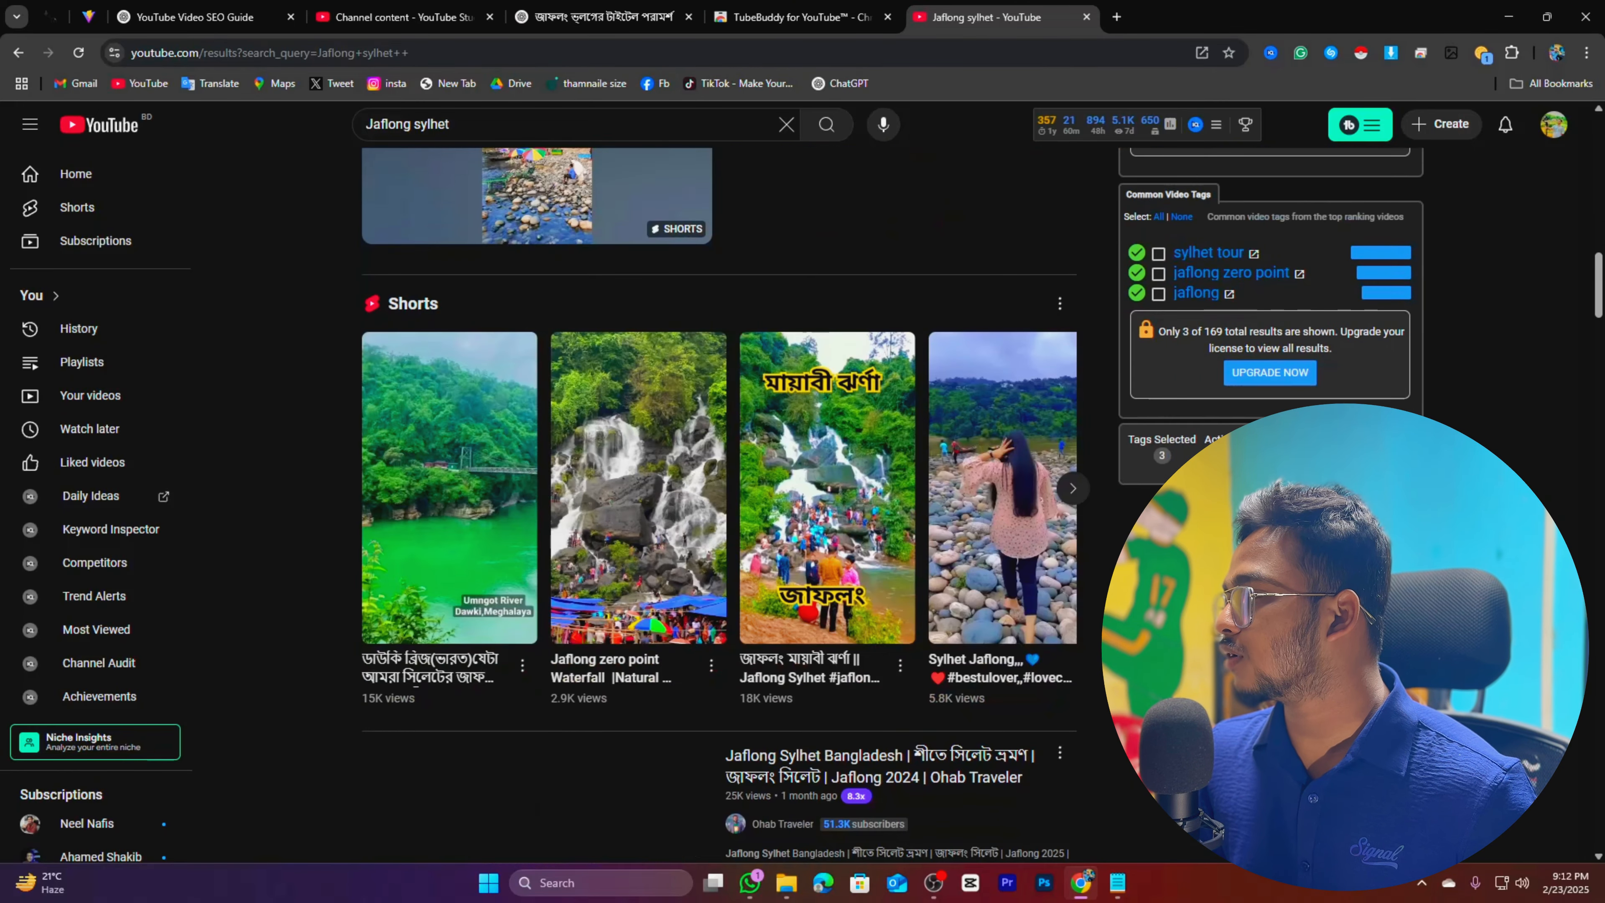
left_click(1159, 254)
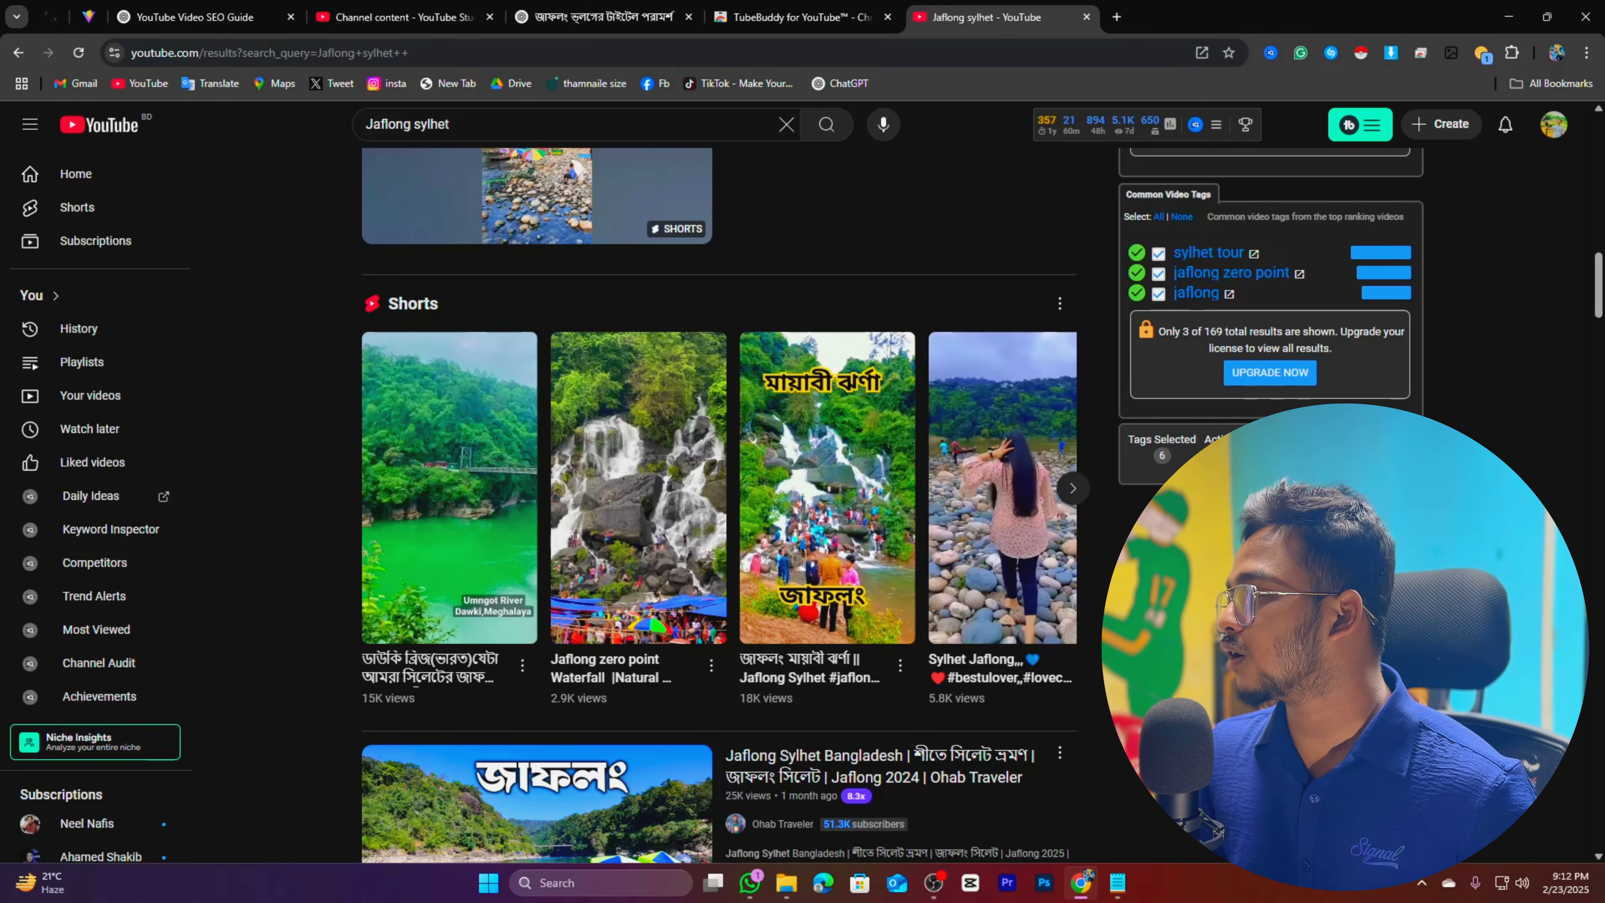
Add the tags "jaflong sylhet tour", "jaflong sylhet bangladesh 2024", "sylhet tour" and "jaflong" to the video in YouTube Studio
scroll(891, 506, "up", 10)
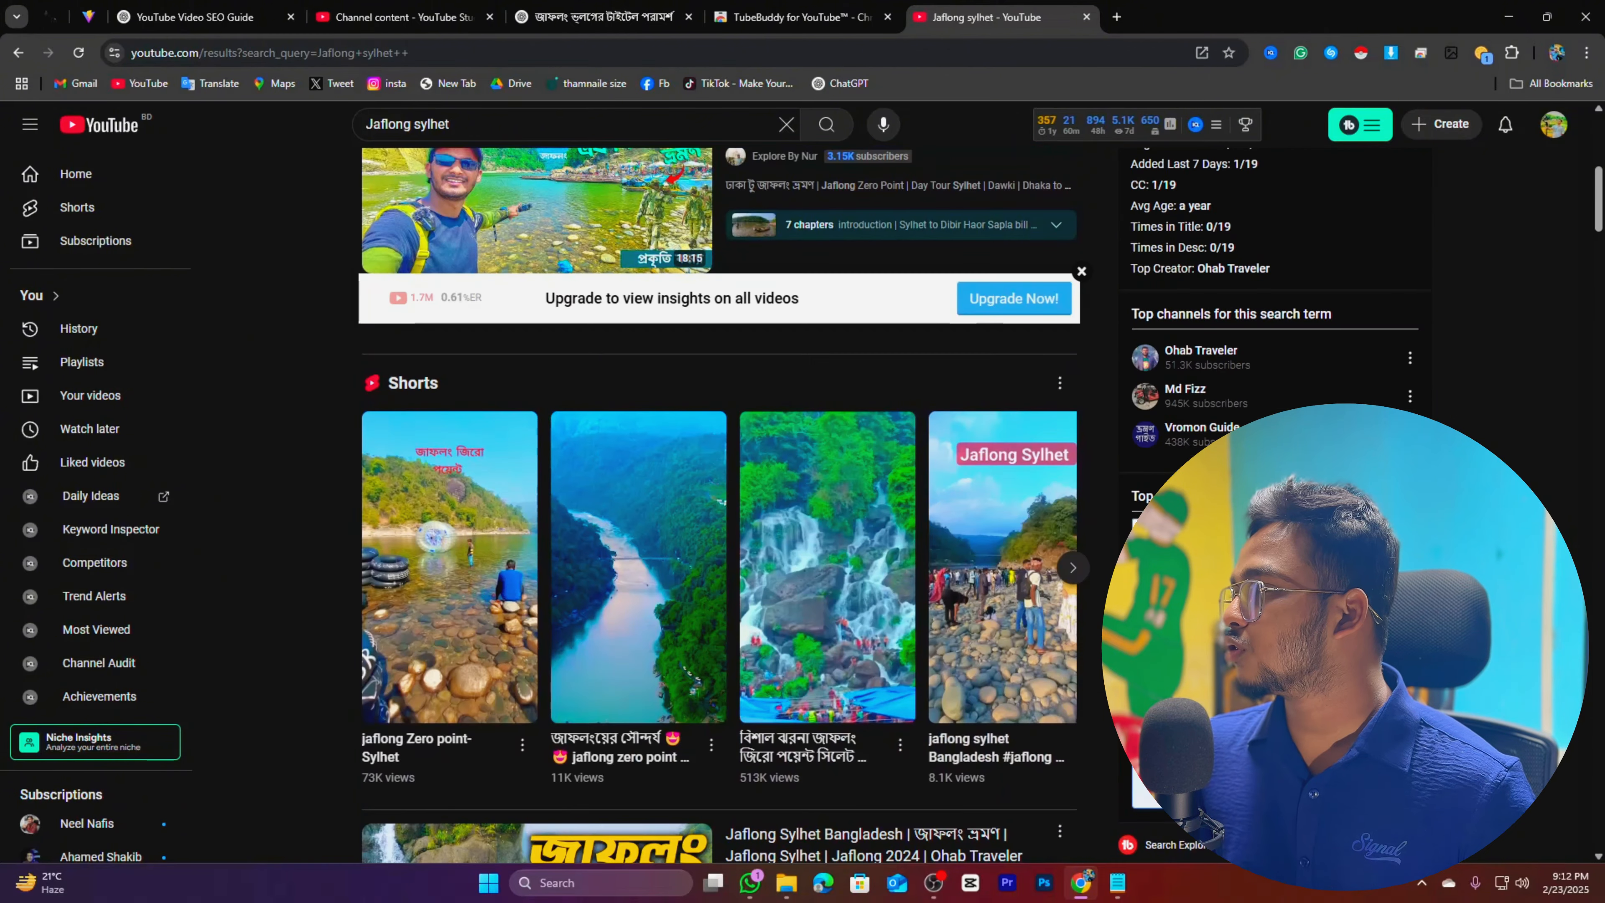
left_click(392, 17)
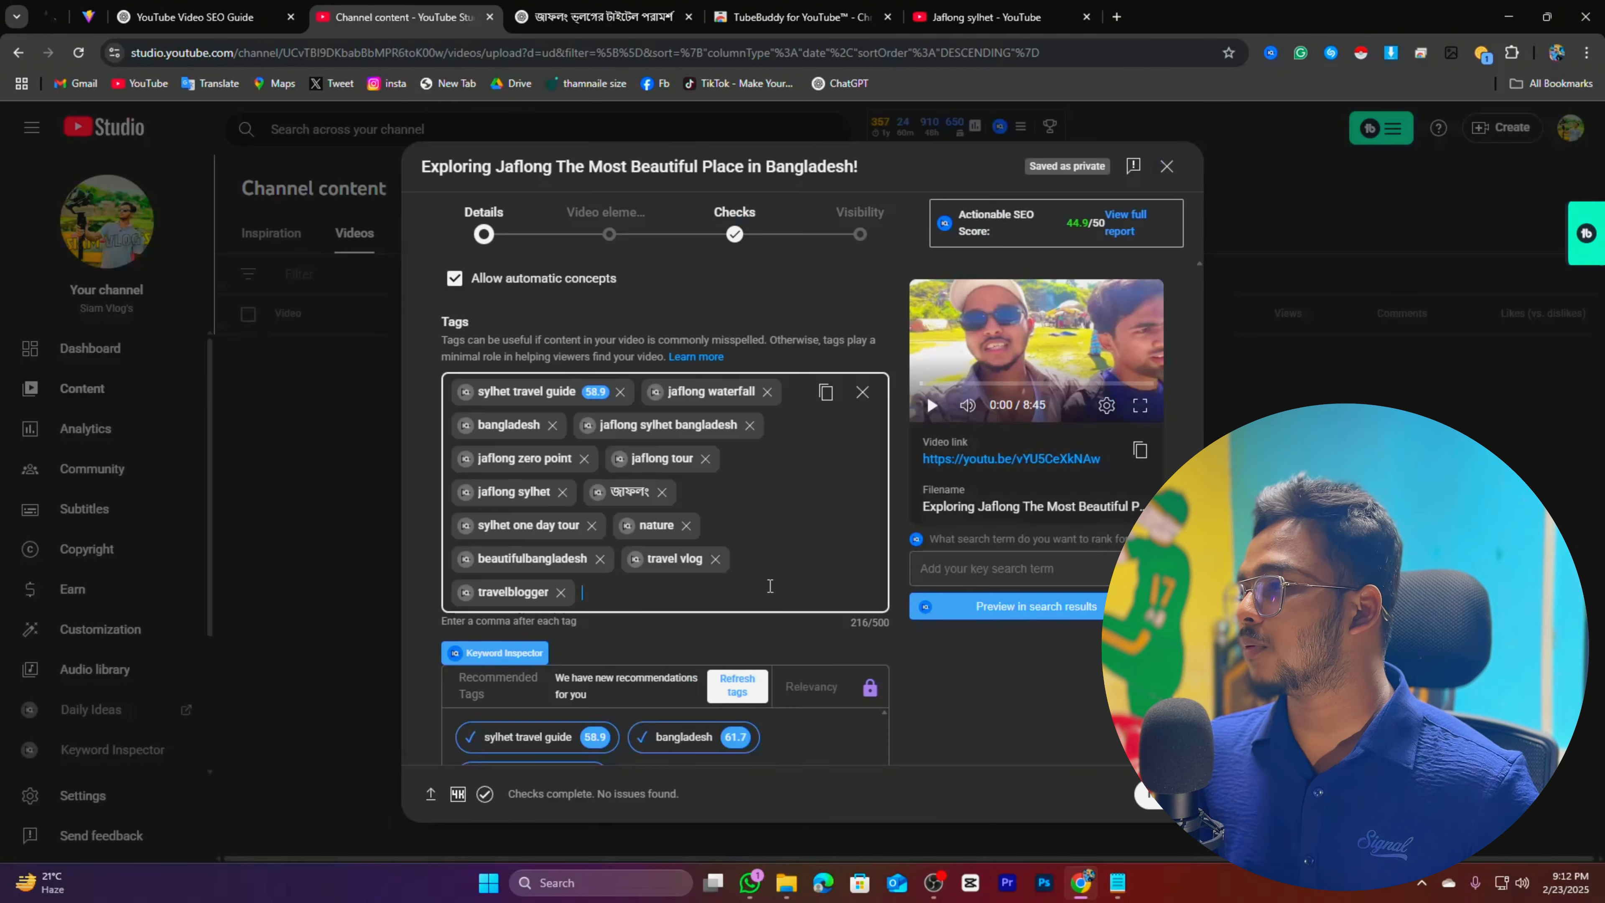
type("jaflong sylhet tour, jaflong sylhet bangladesh 2024, sylhet tour, jaflong")
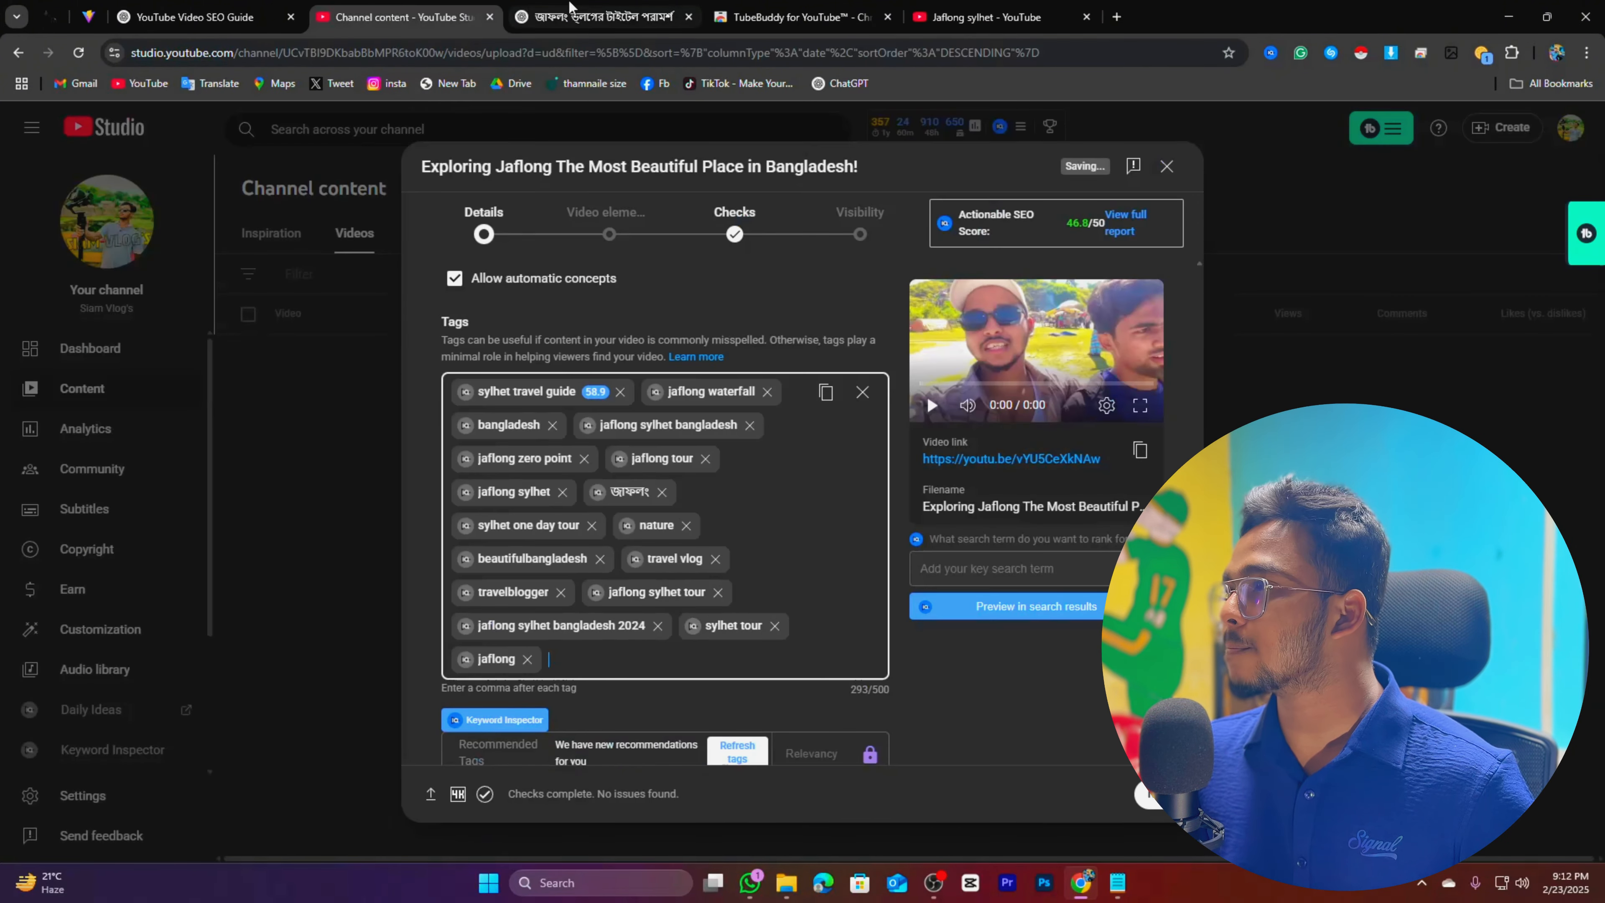
Compare the top related opportunities for Jaflong sylhet on YouTube with the tags already entered for the video
left_click(575, 17)
left_click(980, 17)
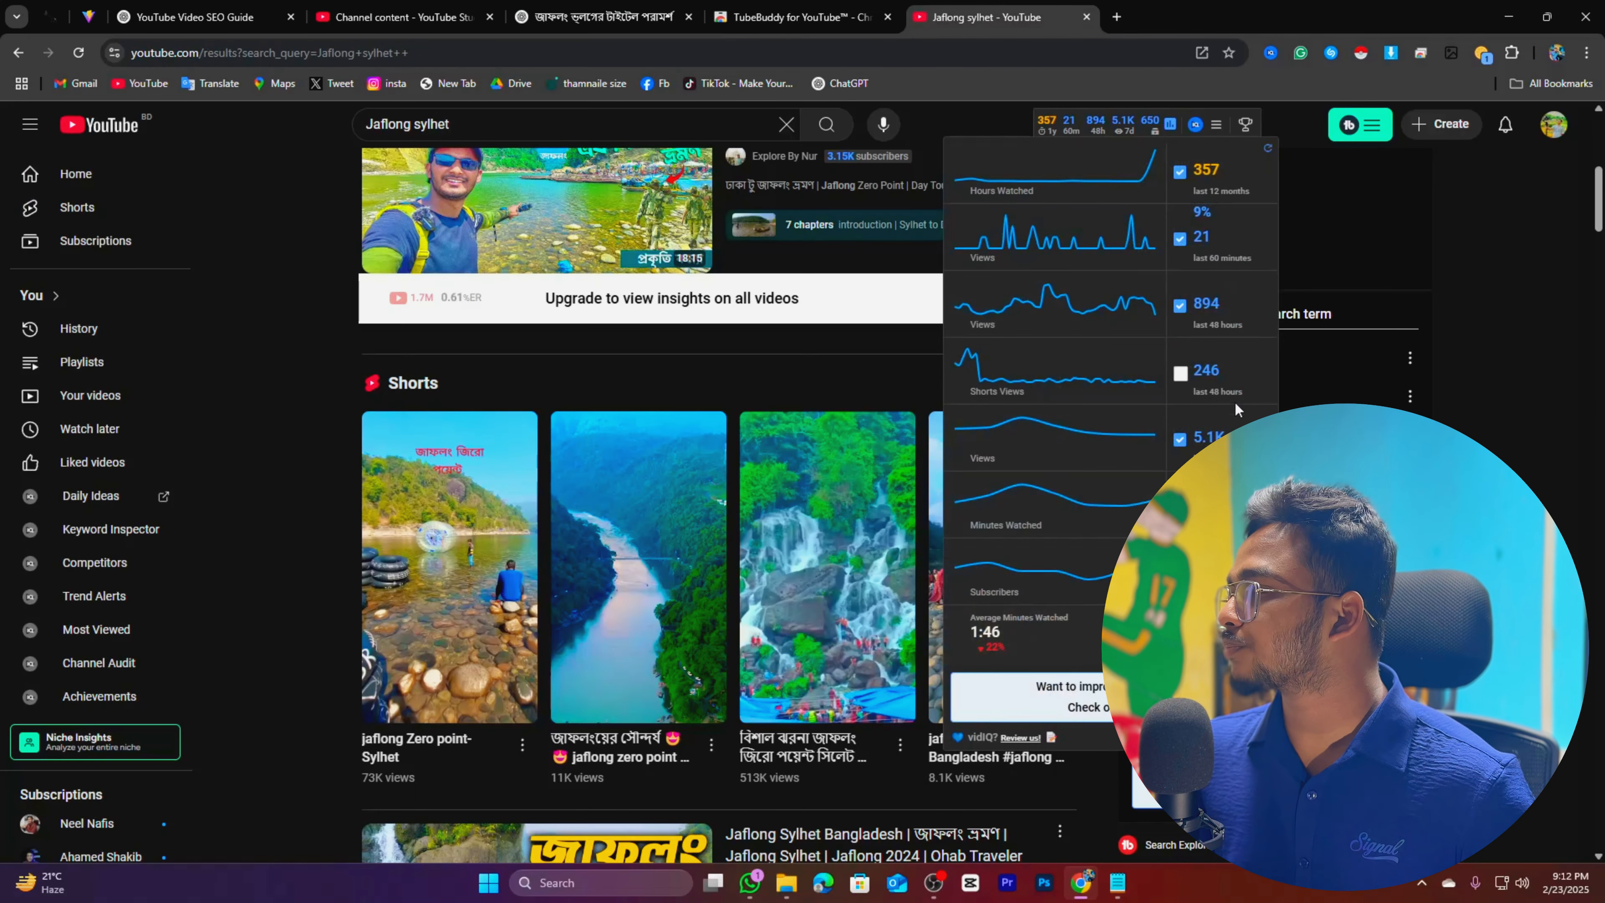
scroll(1179, 424, "down", 1)
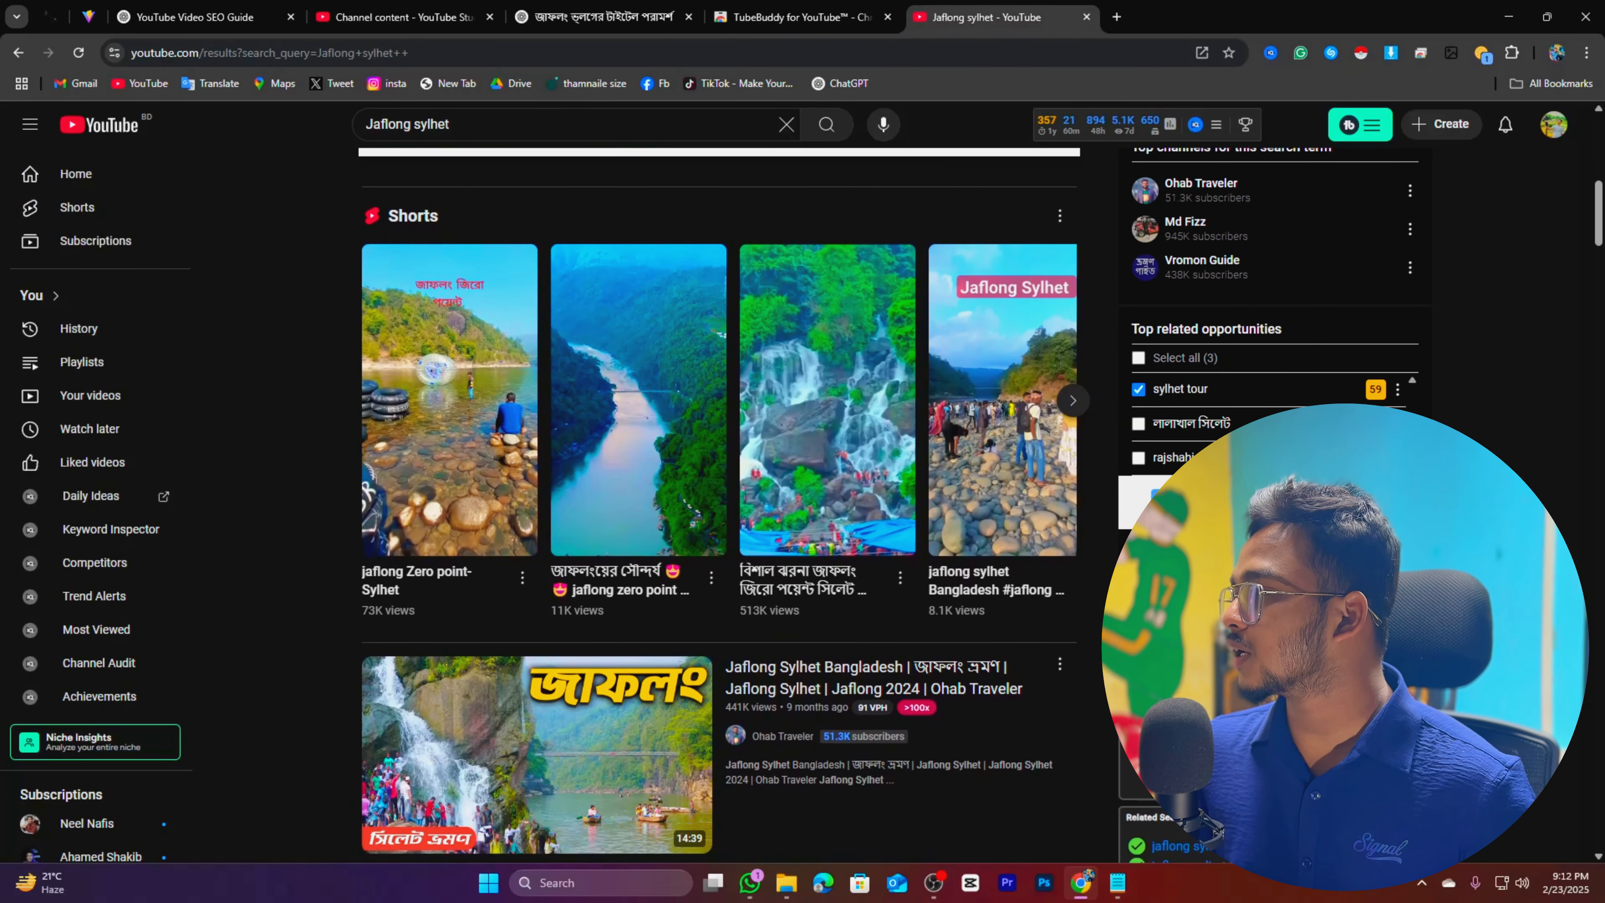
left_click(402, 18)
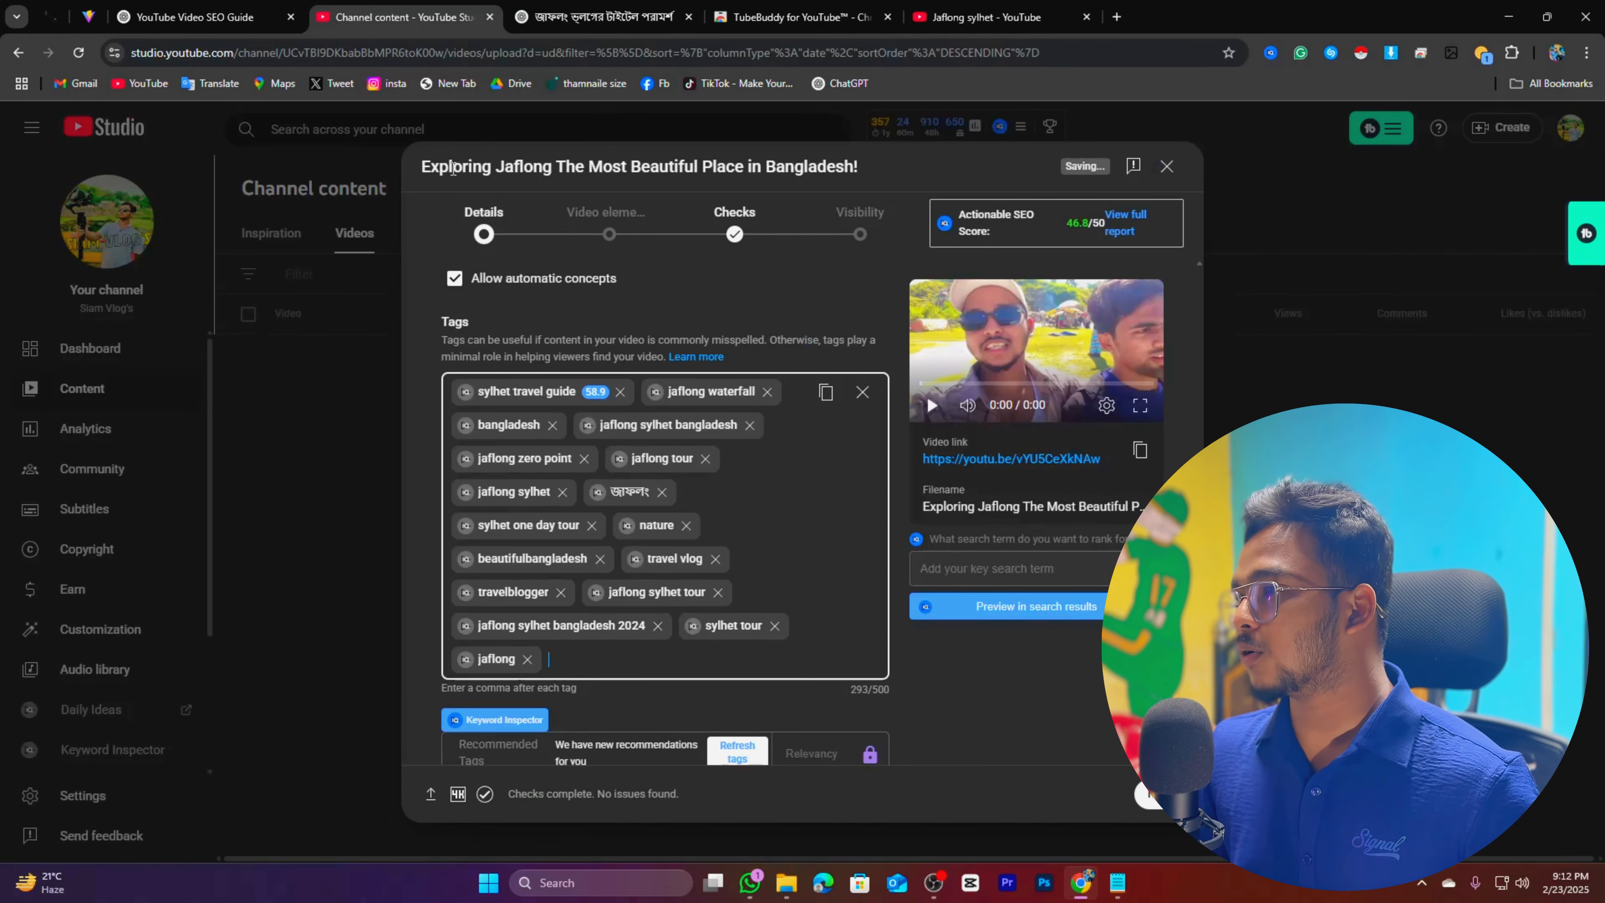
left_click(986, 17)
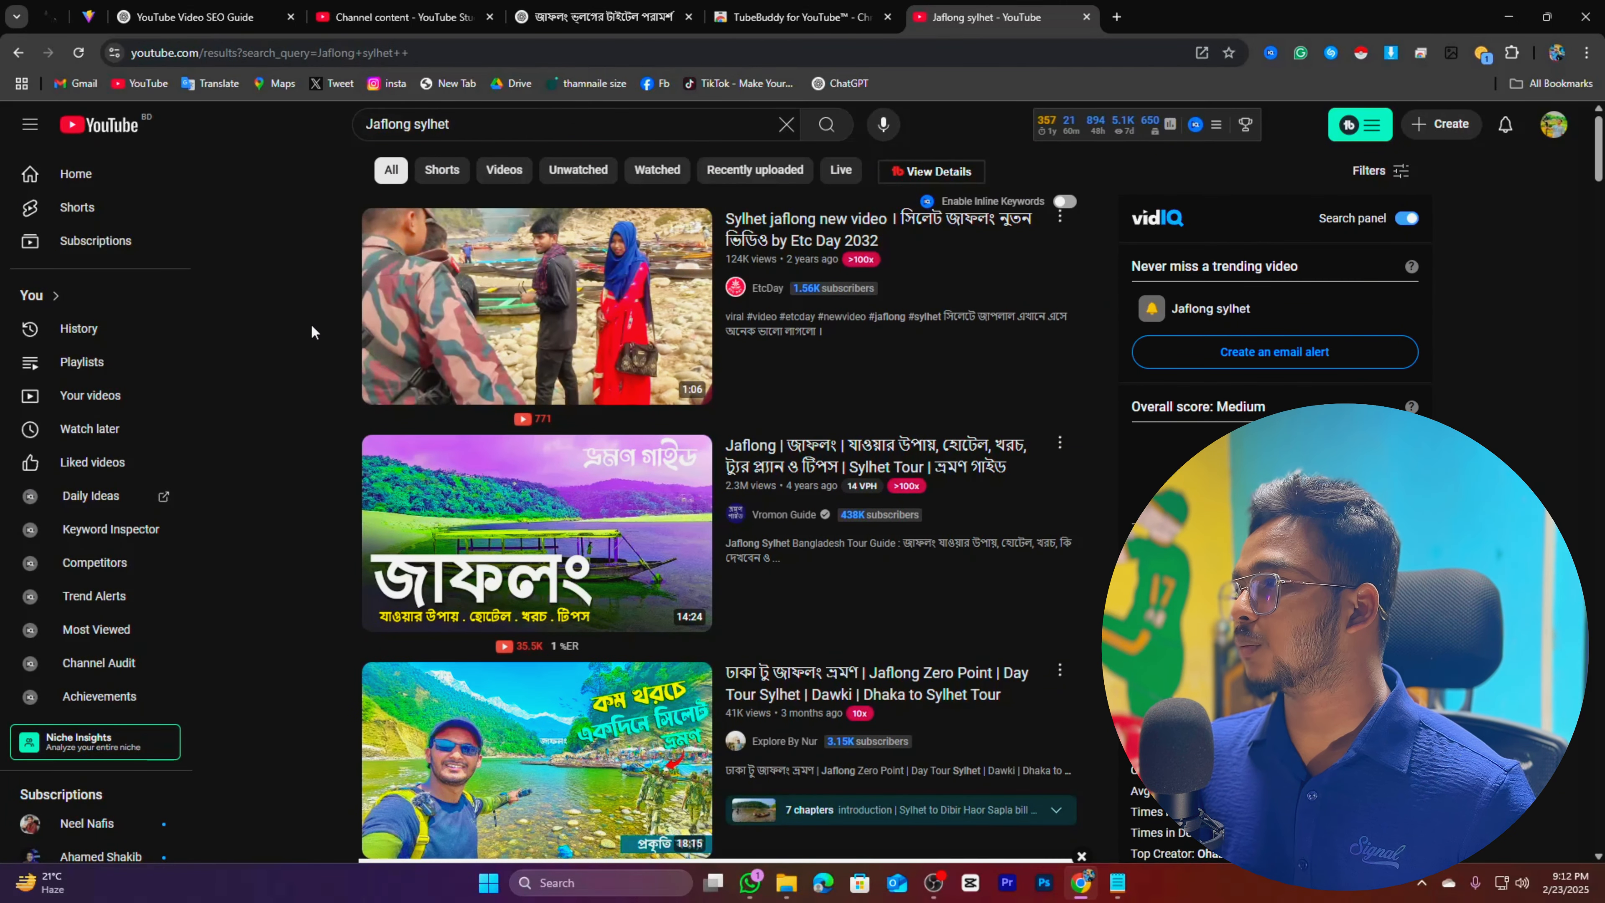
Search YouTube for "Jaflong" and open the Vromon Guide travel video from the results
left_click(511, 124)
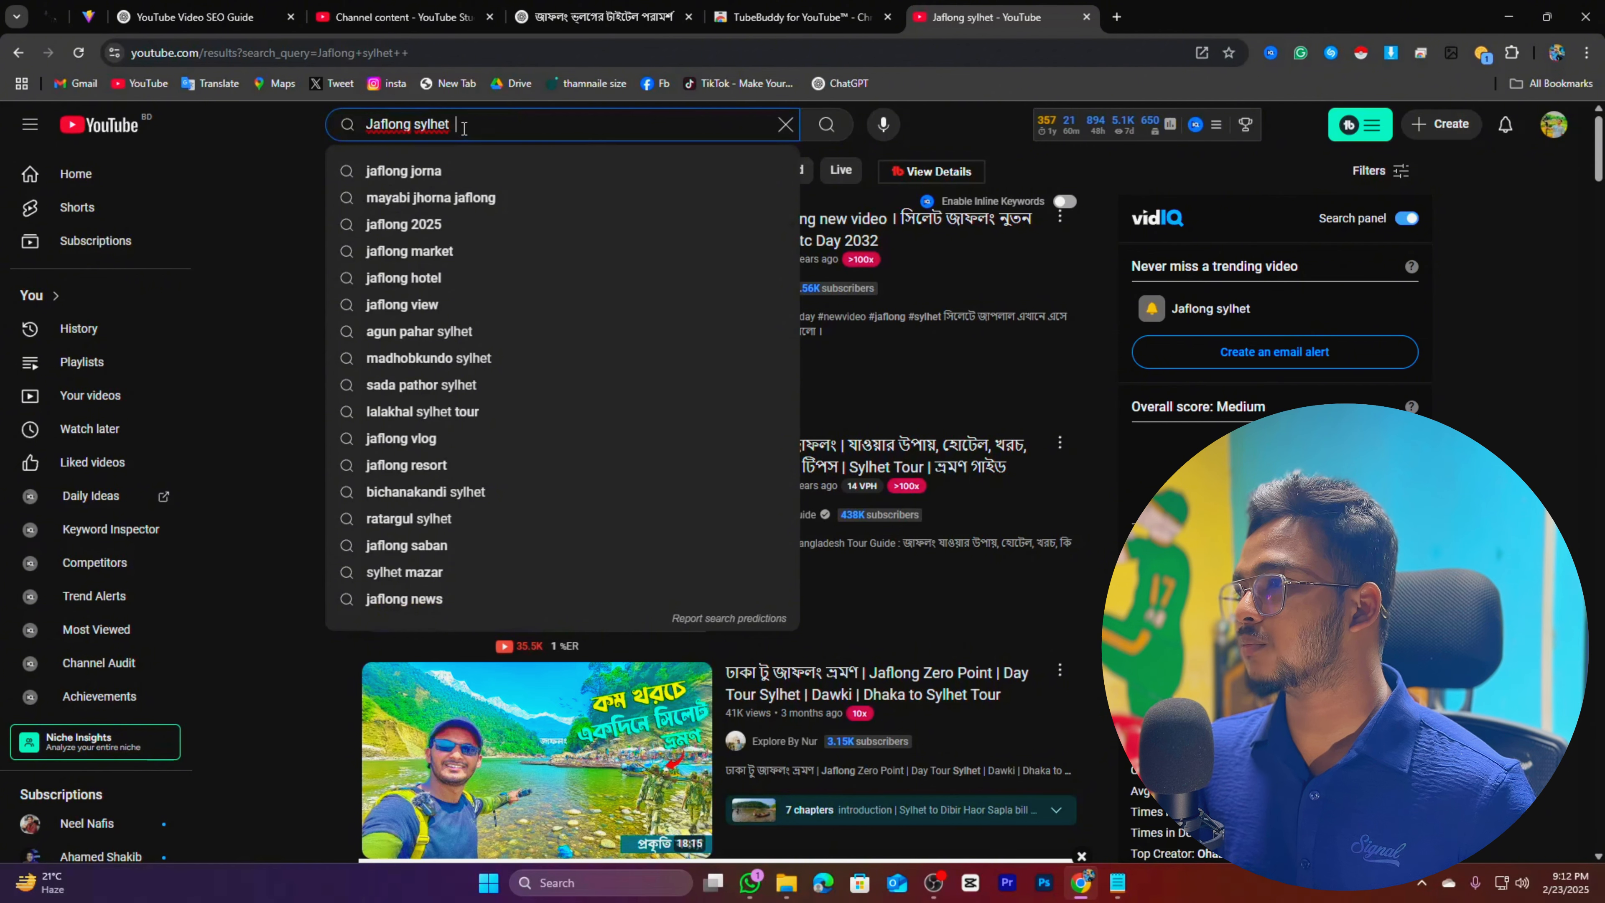
double_click(419, 124)
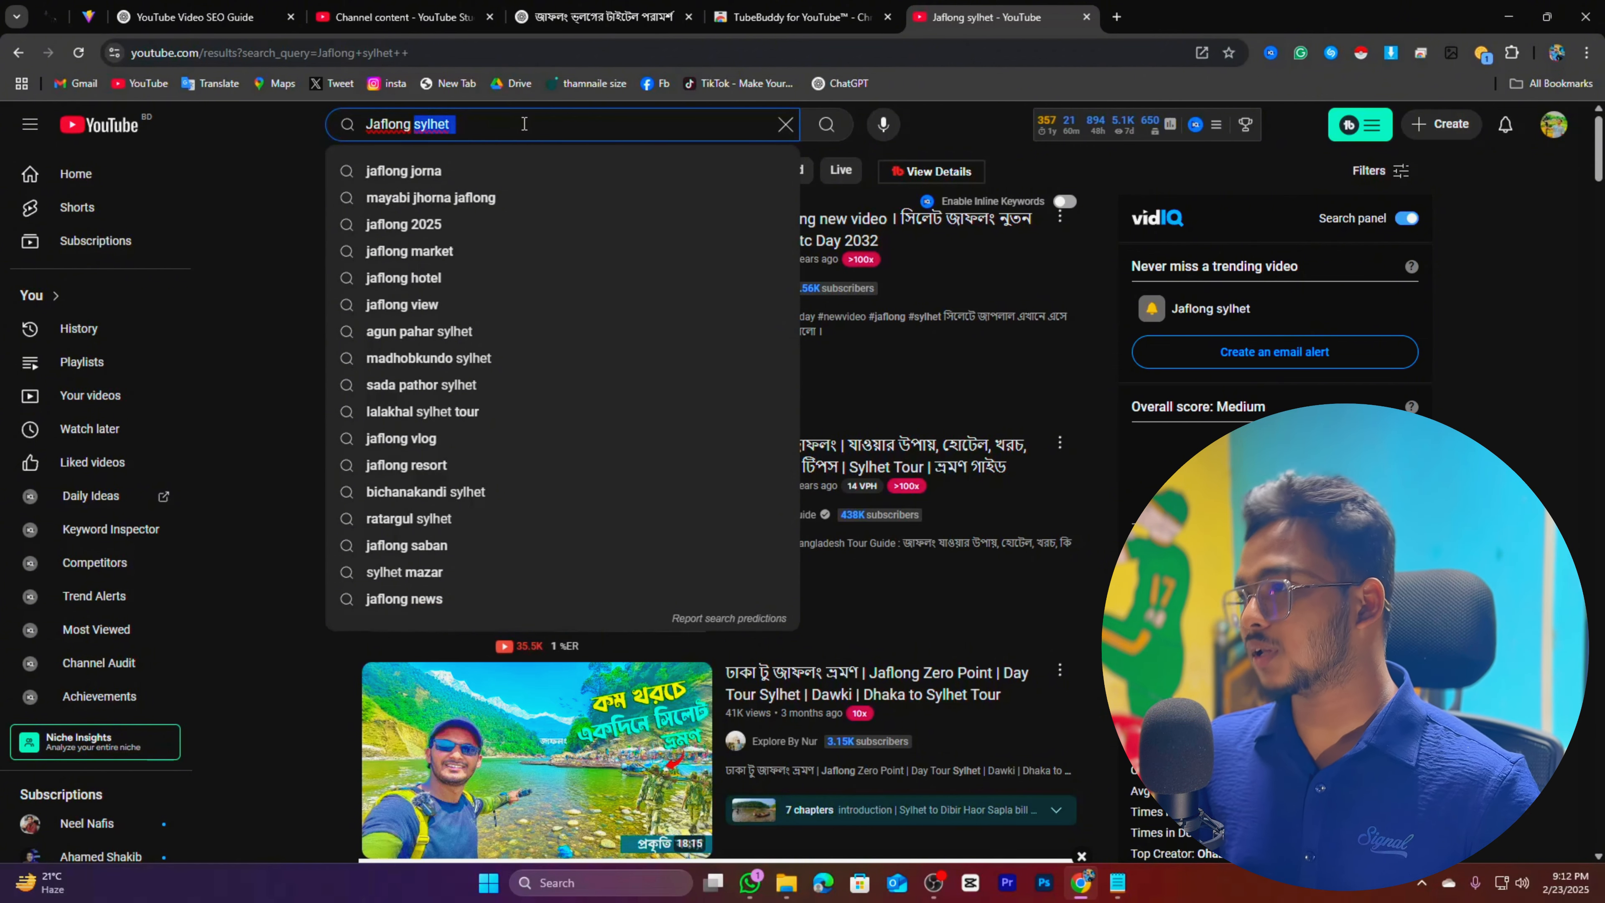
key("BackSpace")
key("Return")
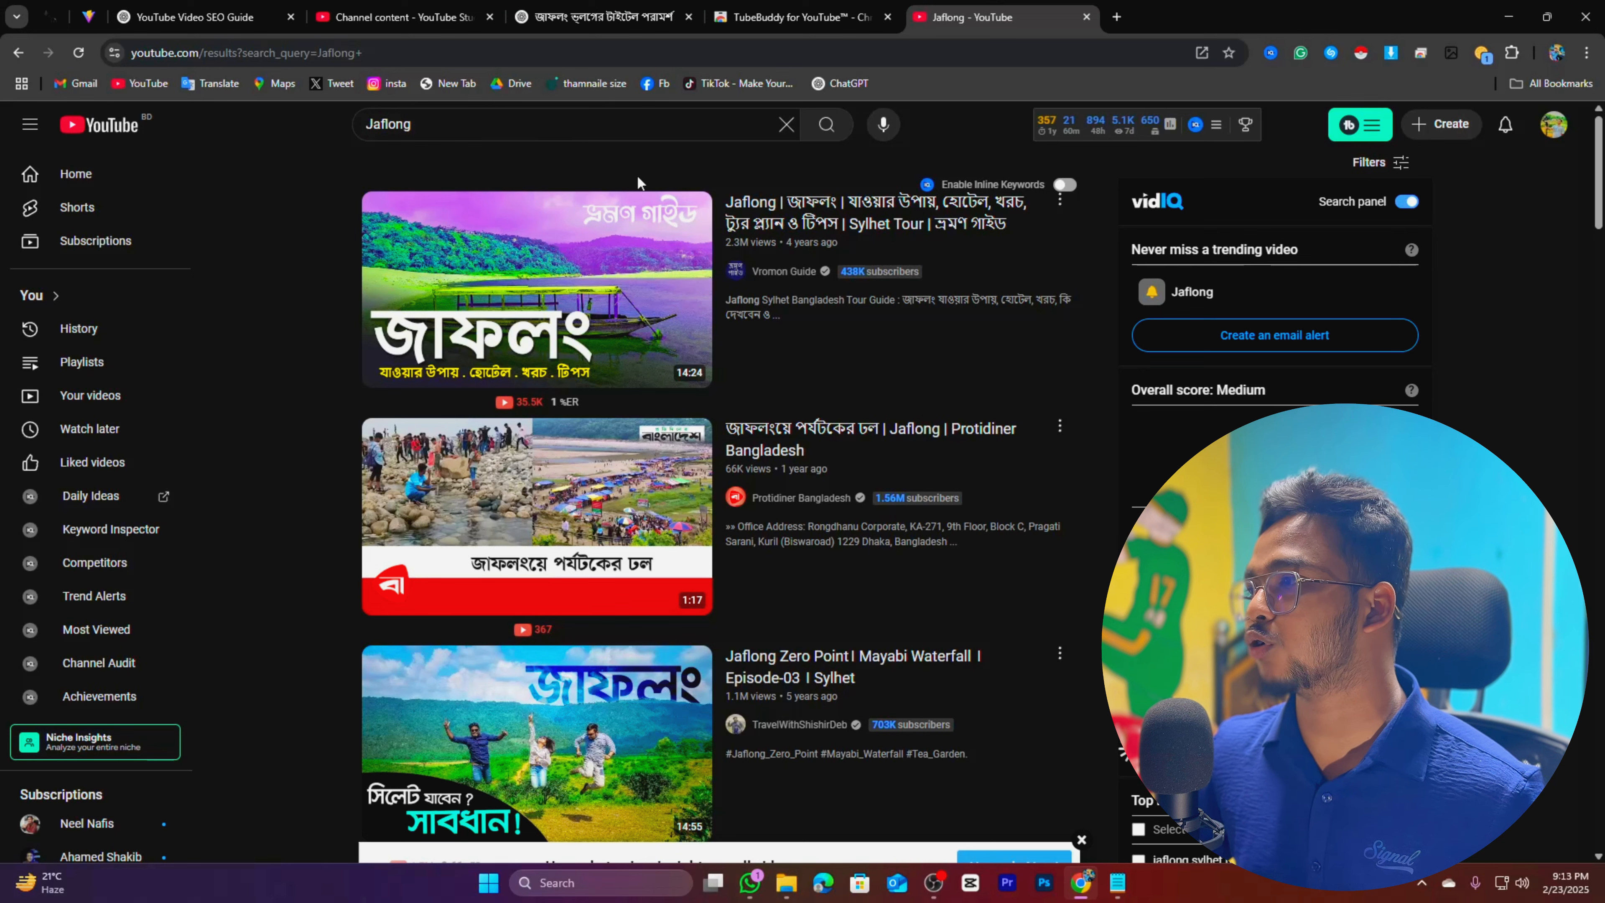
mouse_move(559, 280)
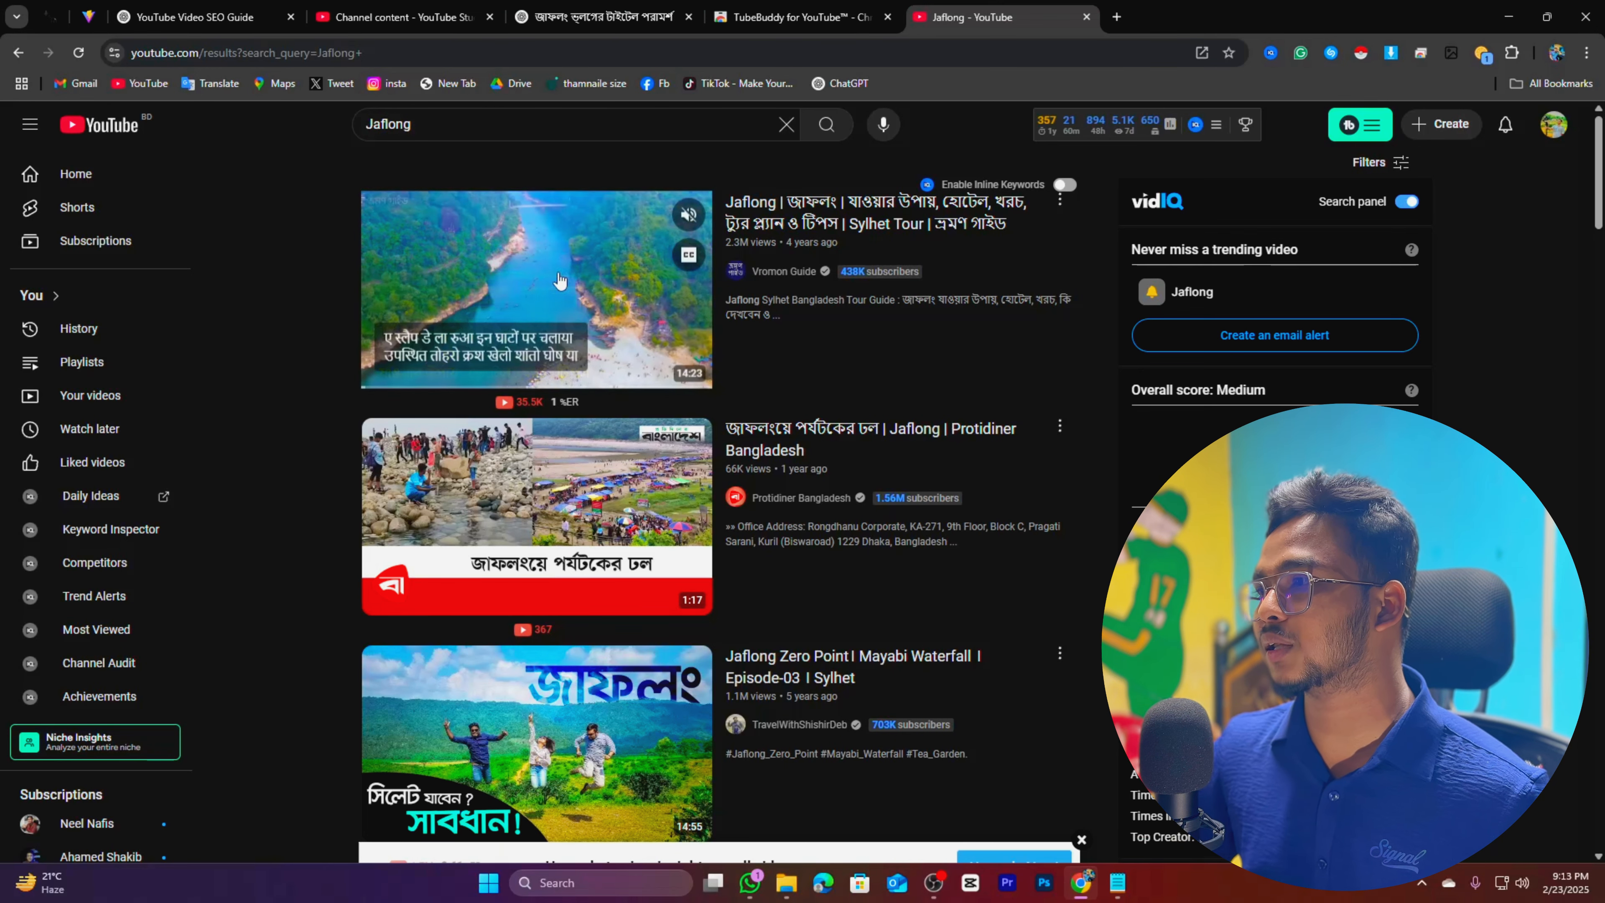
left_click(536, 267)
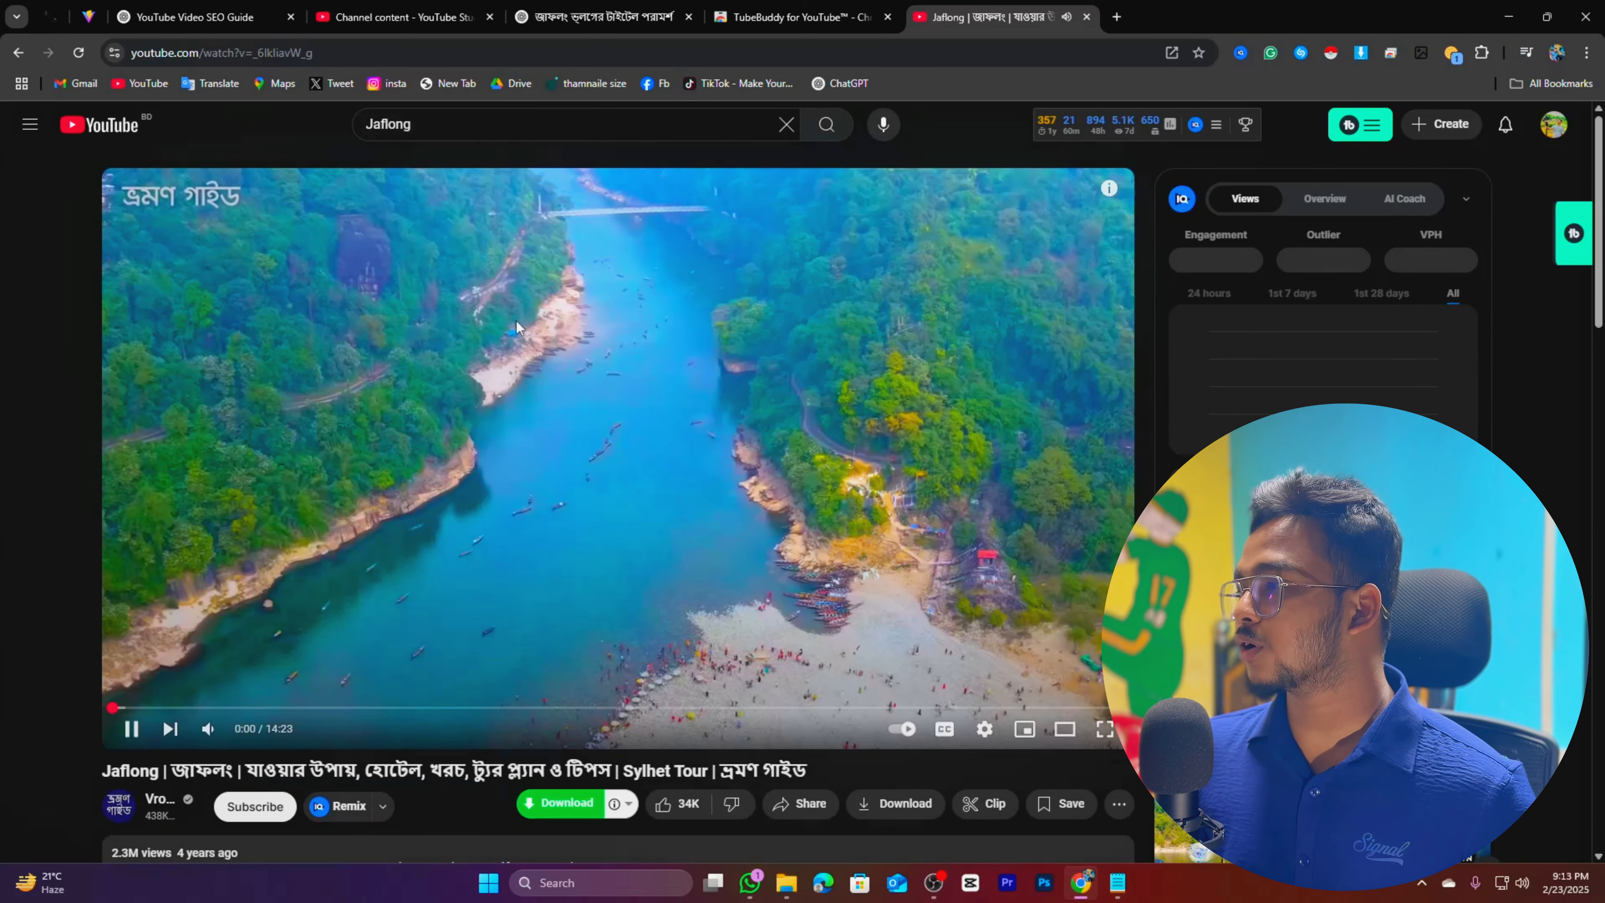
Examine the video's TubeBuddy tags with their search rankings and inspect "jaflong" in Keyword Explorer
scroll(638, 410, "down", 2)
scroll(638, 410, "down", 5)
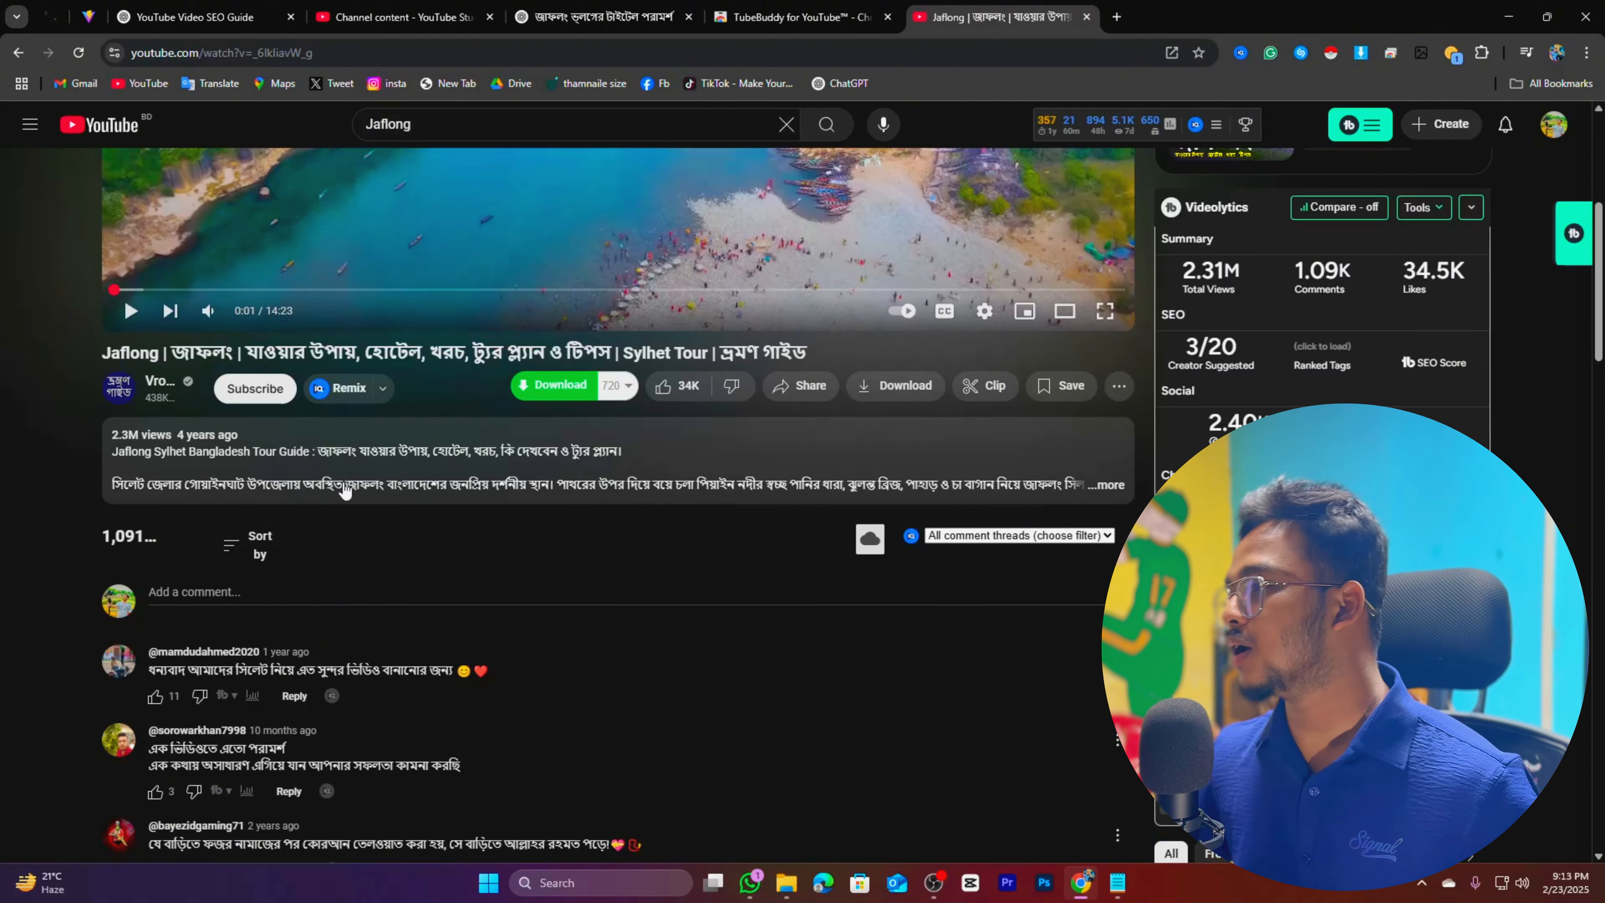
scroll(1115, 560, "down", 1)
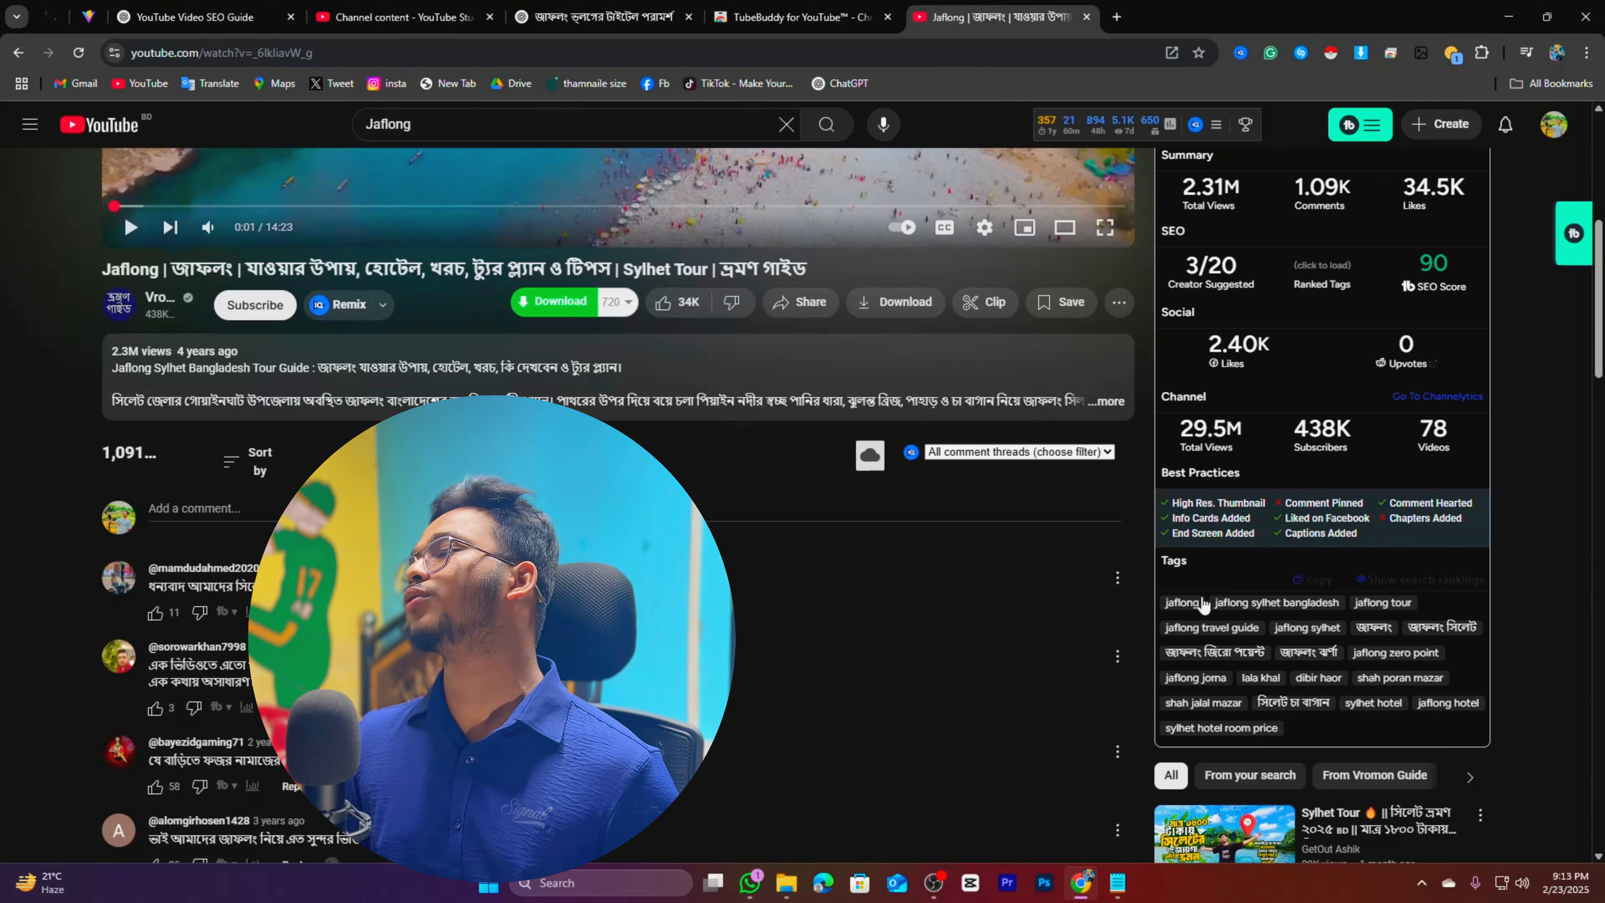
scroll(1184, 494, "down", 2)
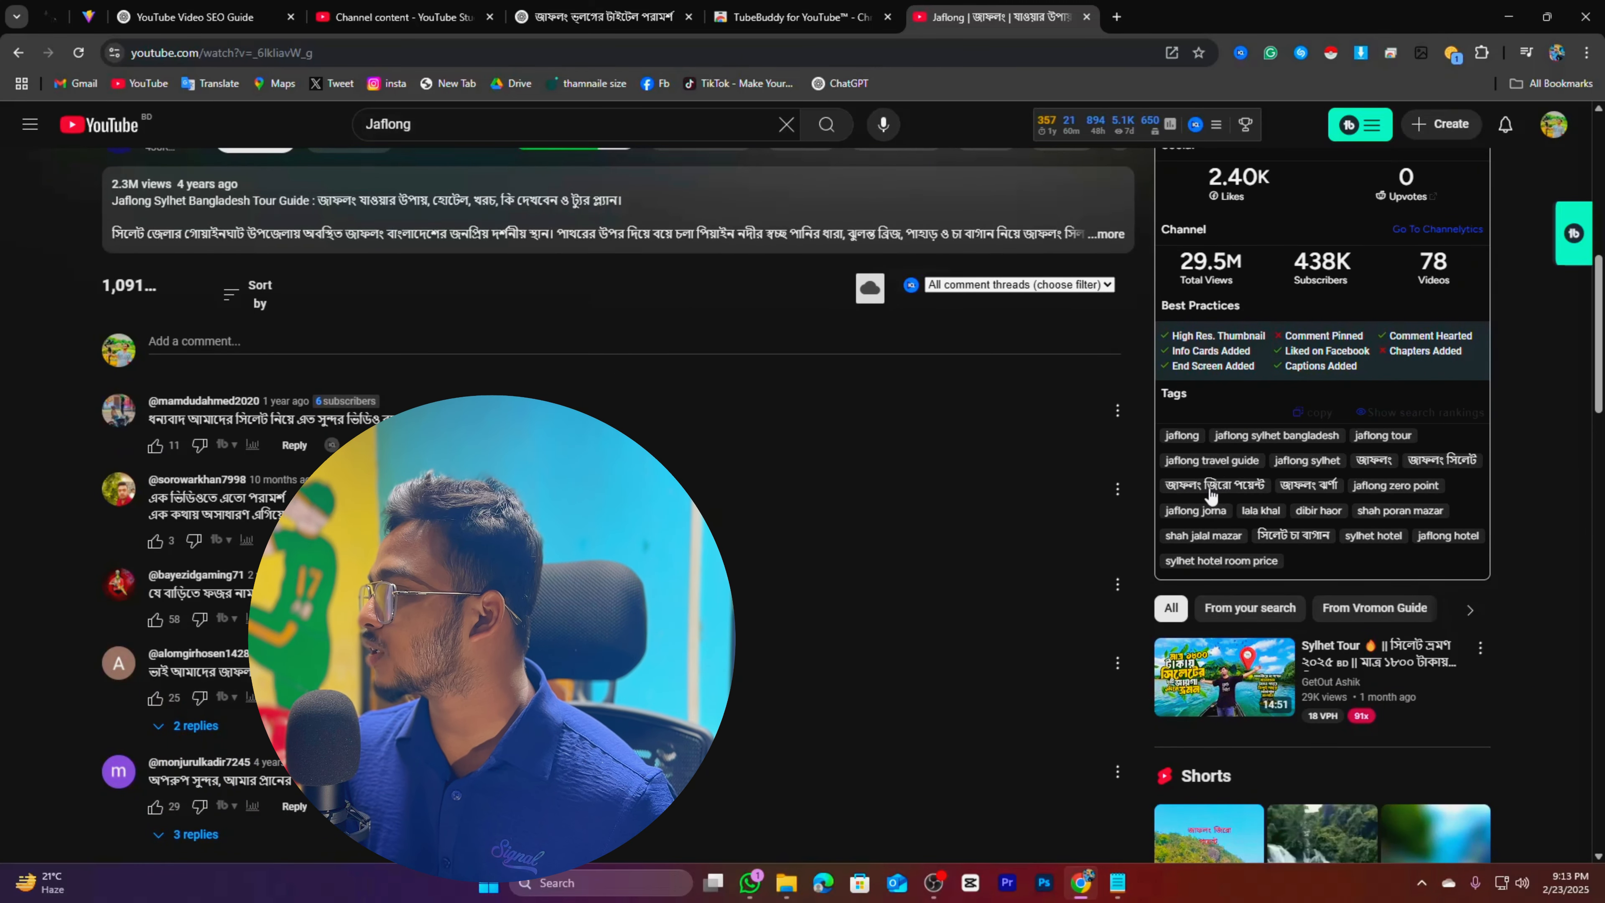
left_click(1399, 413)
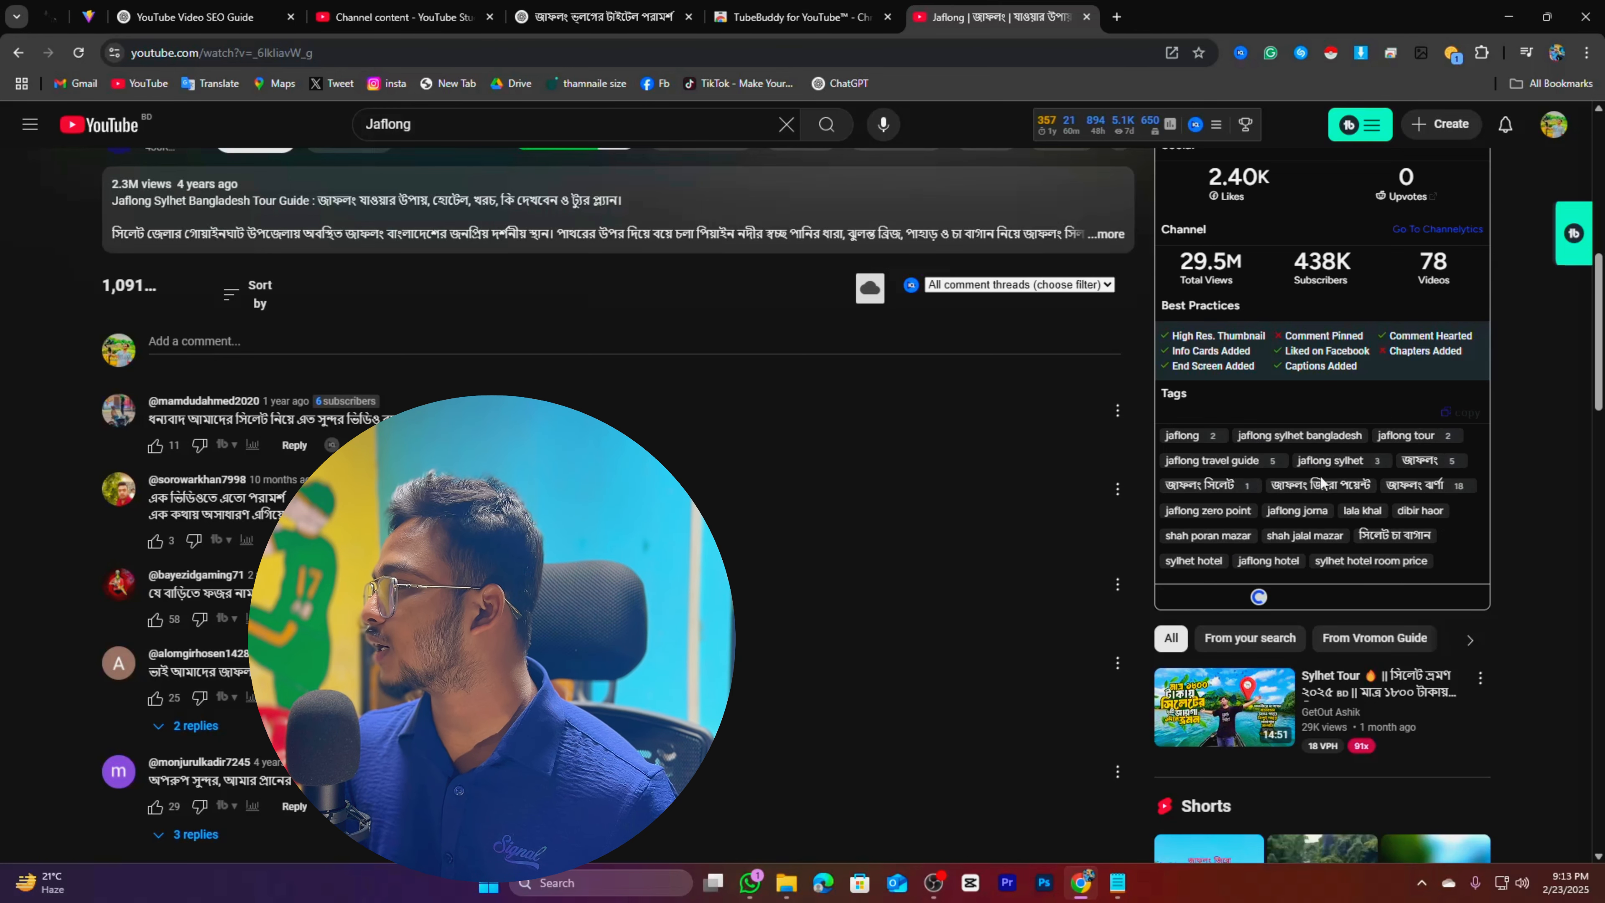
left_click(1191, 437)
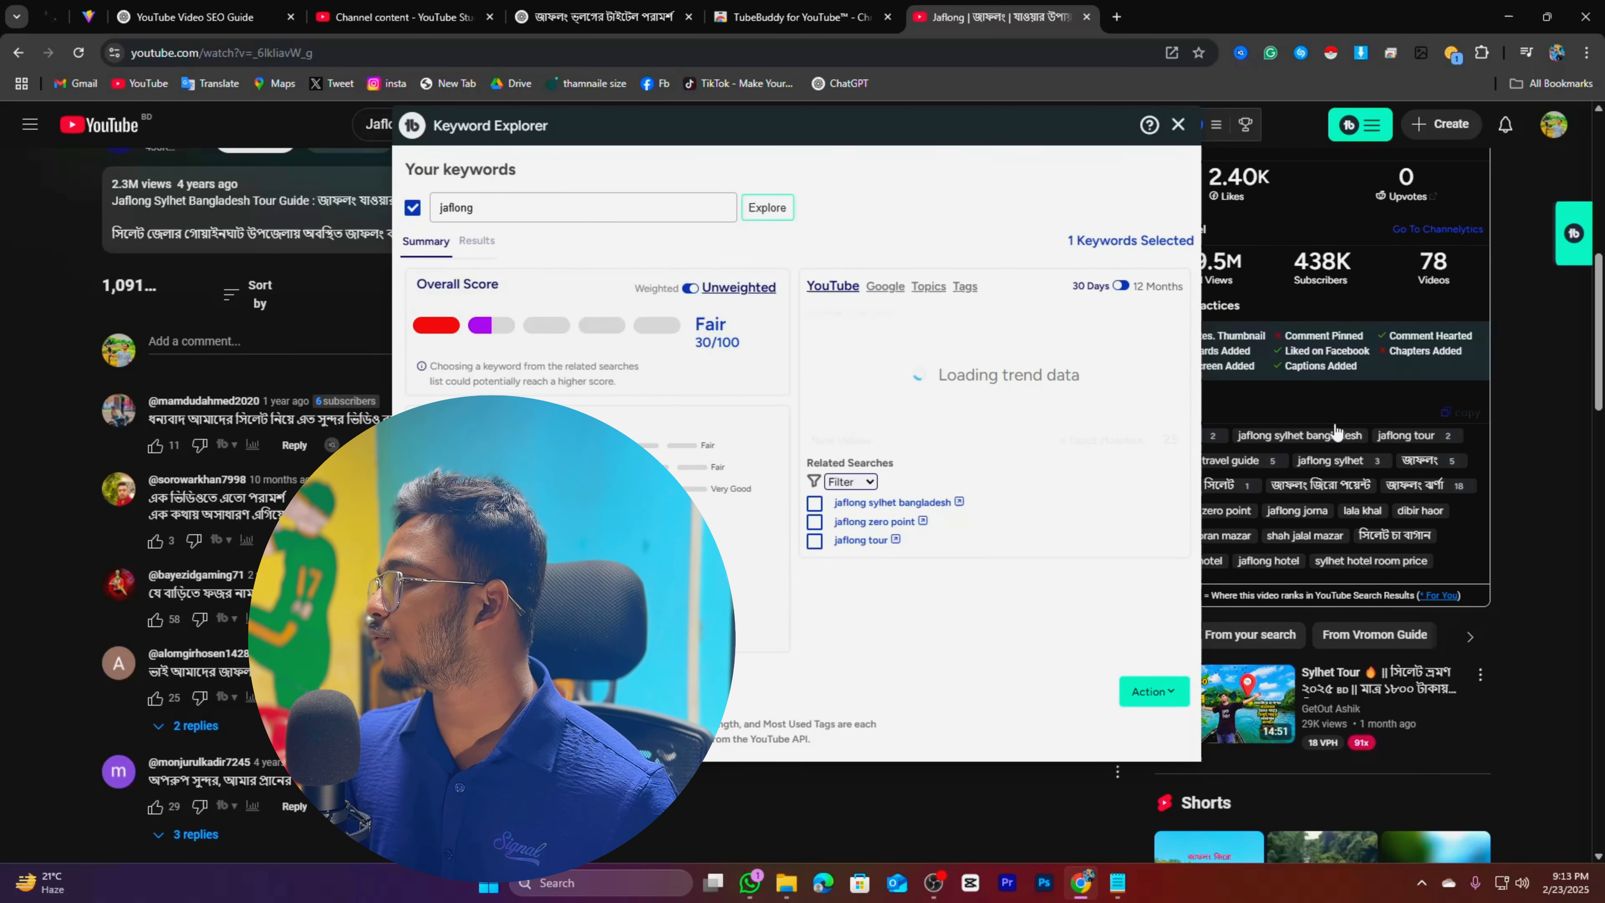
left_click(1178, 125)
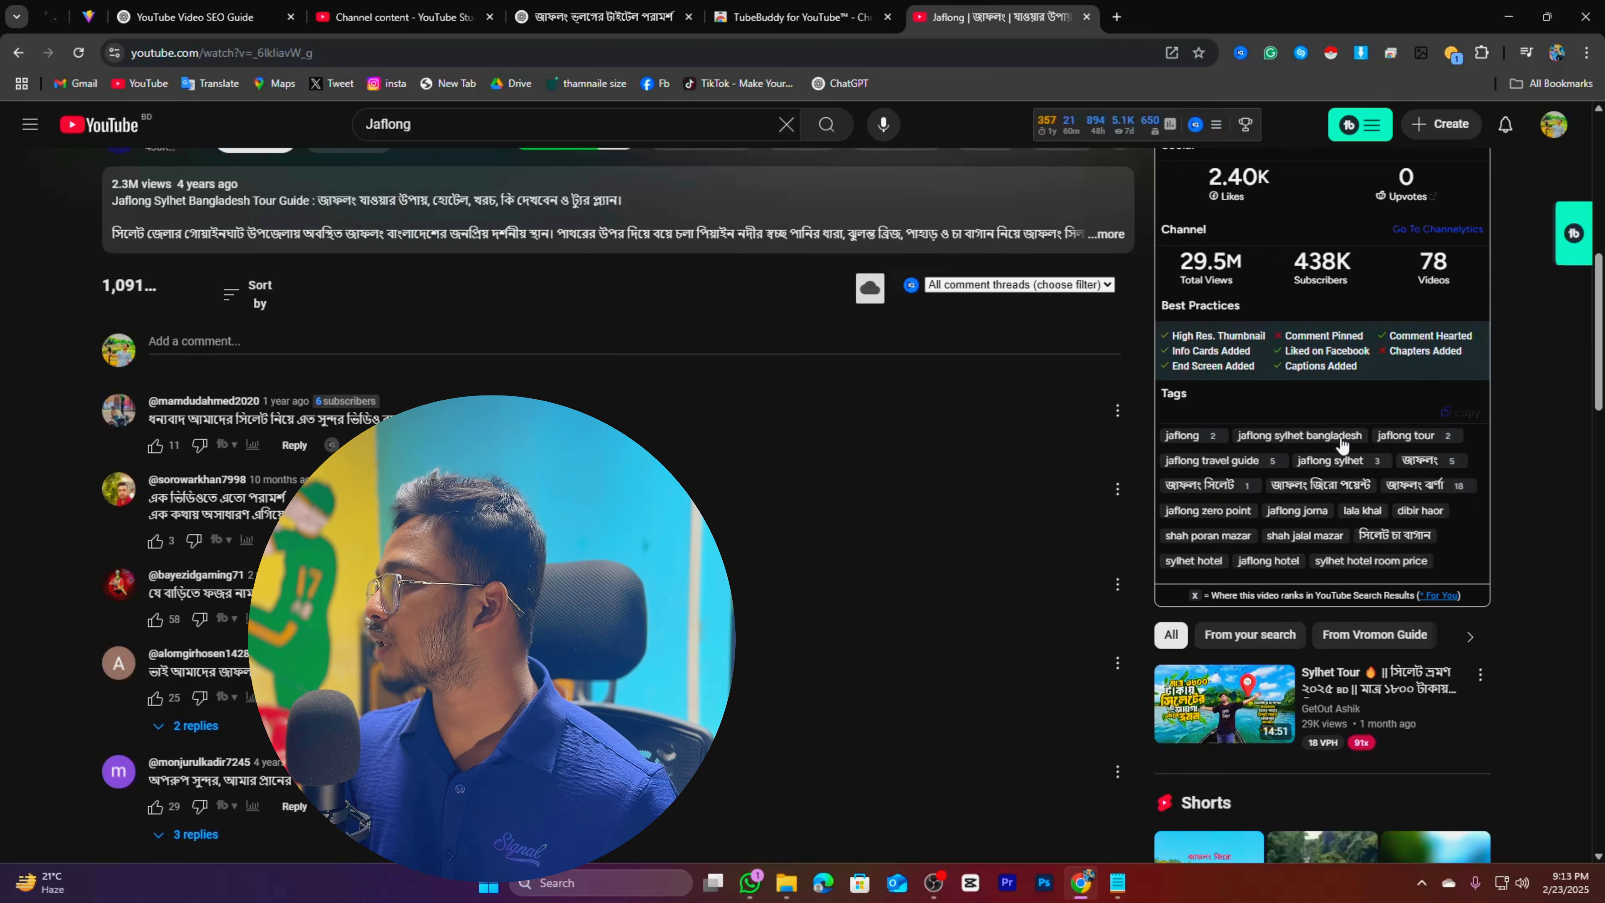
Copy all of the video's tags into the Jaflong upload's tags in YouTube Studio and remove "sylhet hotel room price"
left_click(1458, 418)
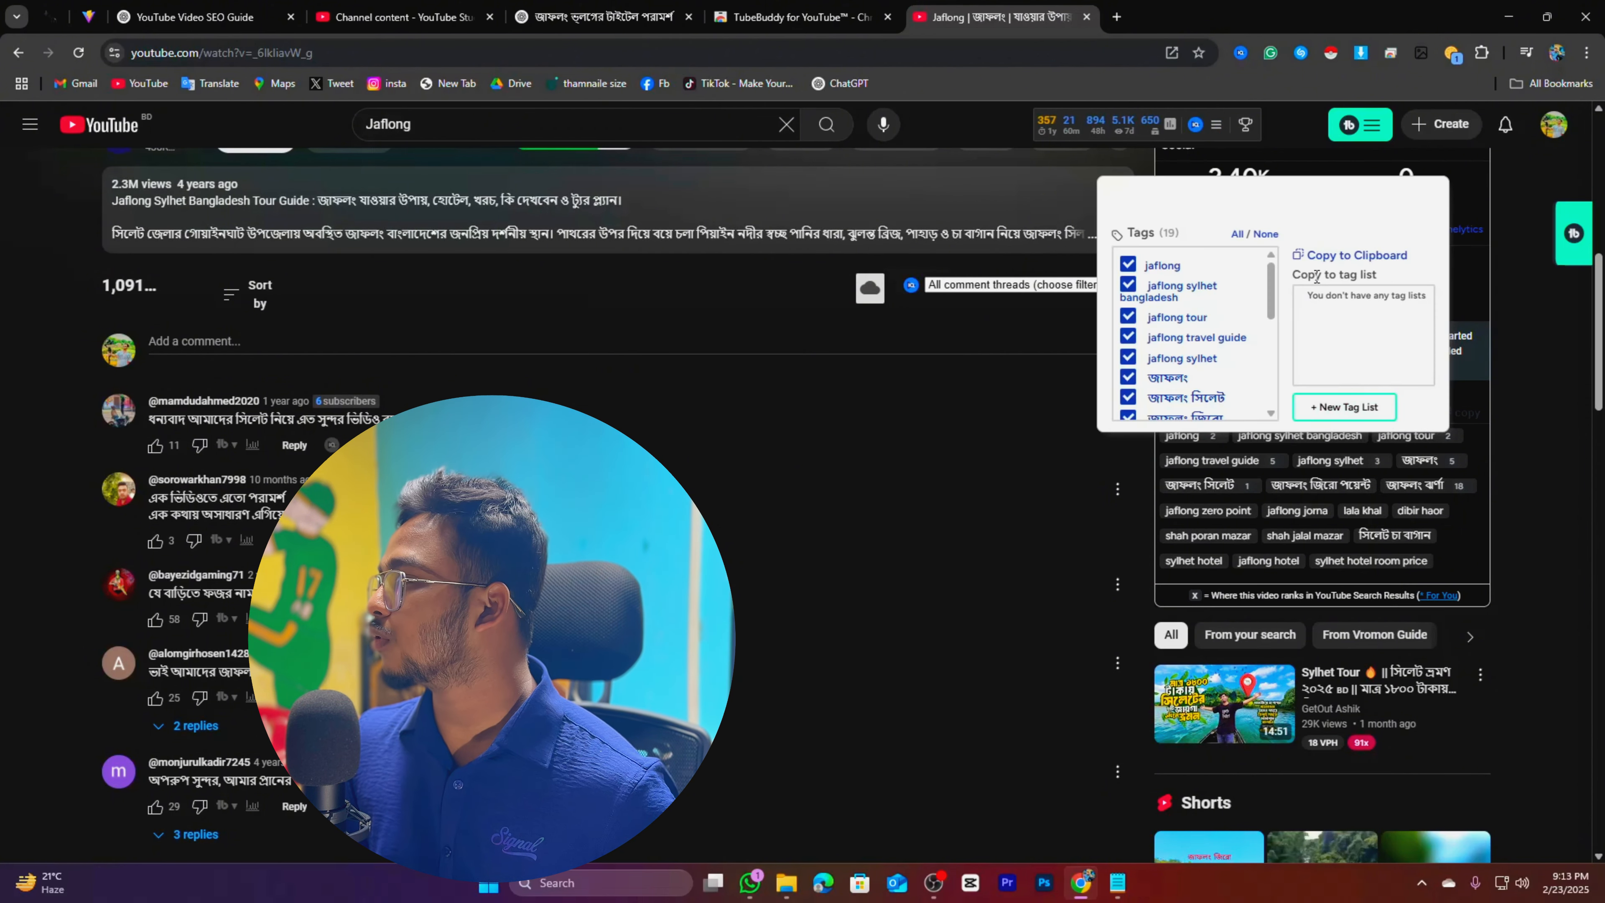
left_click(1330, 256)
left_click(404, 17)
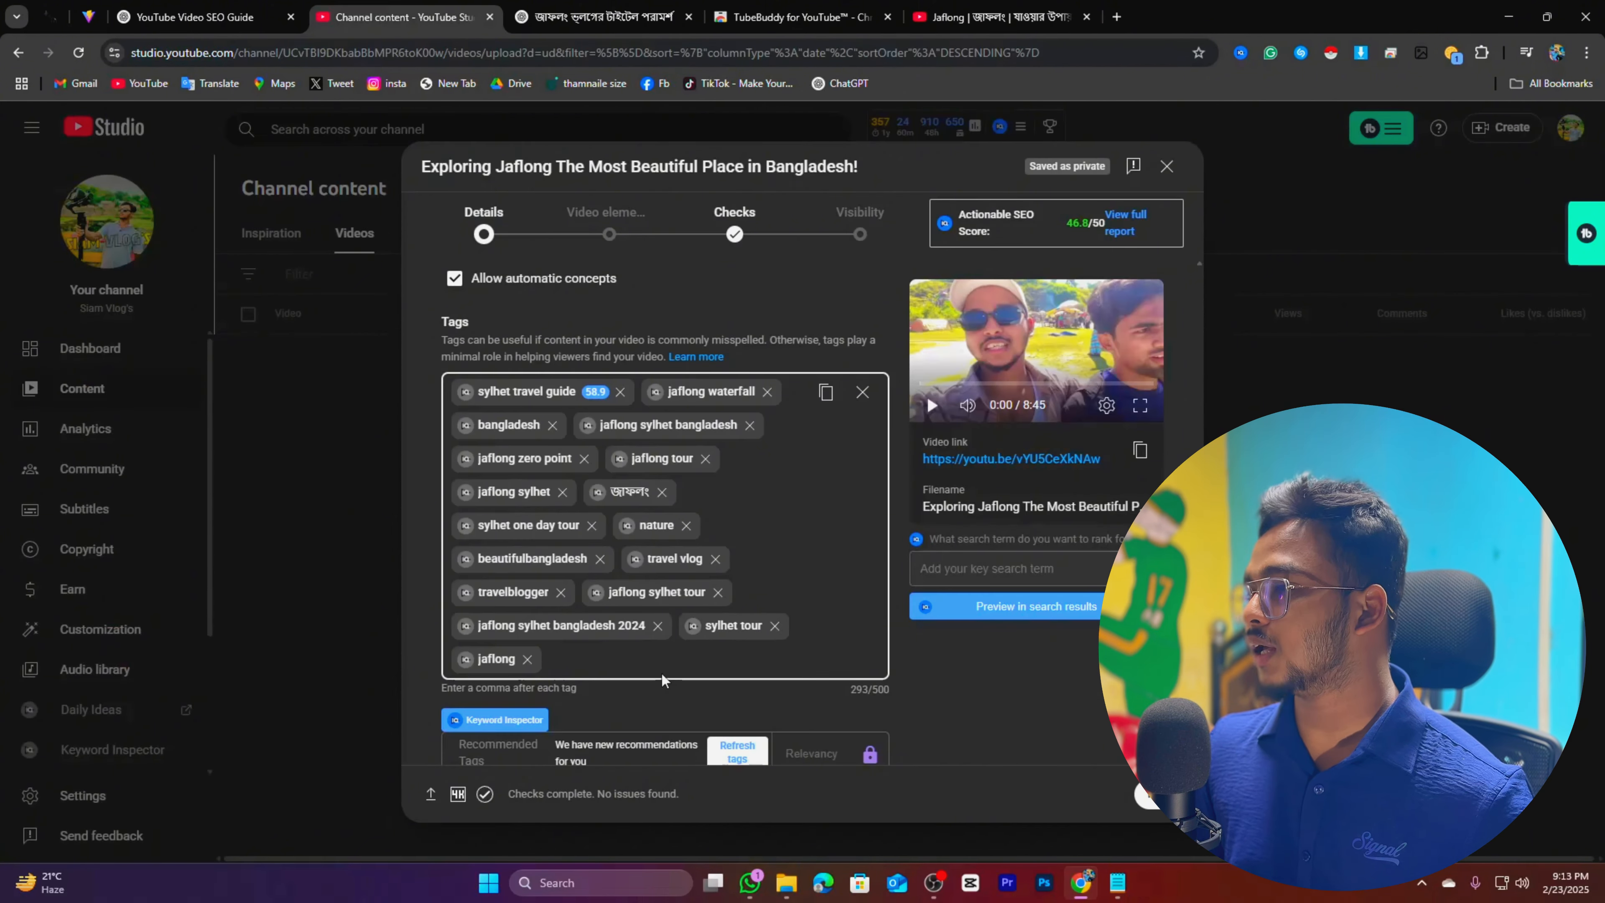
key("ctrl+v")
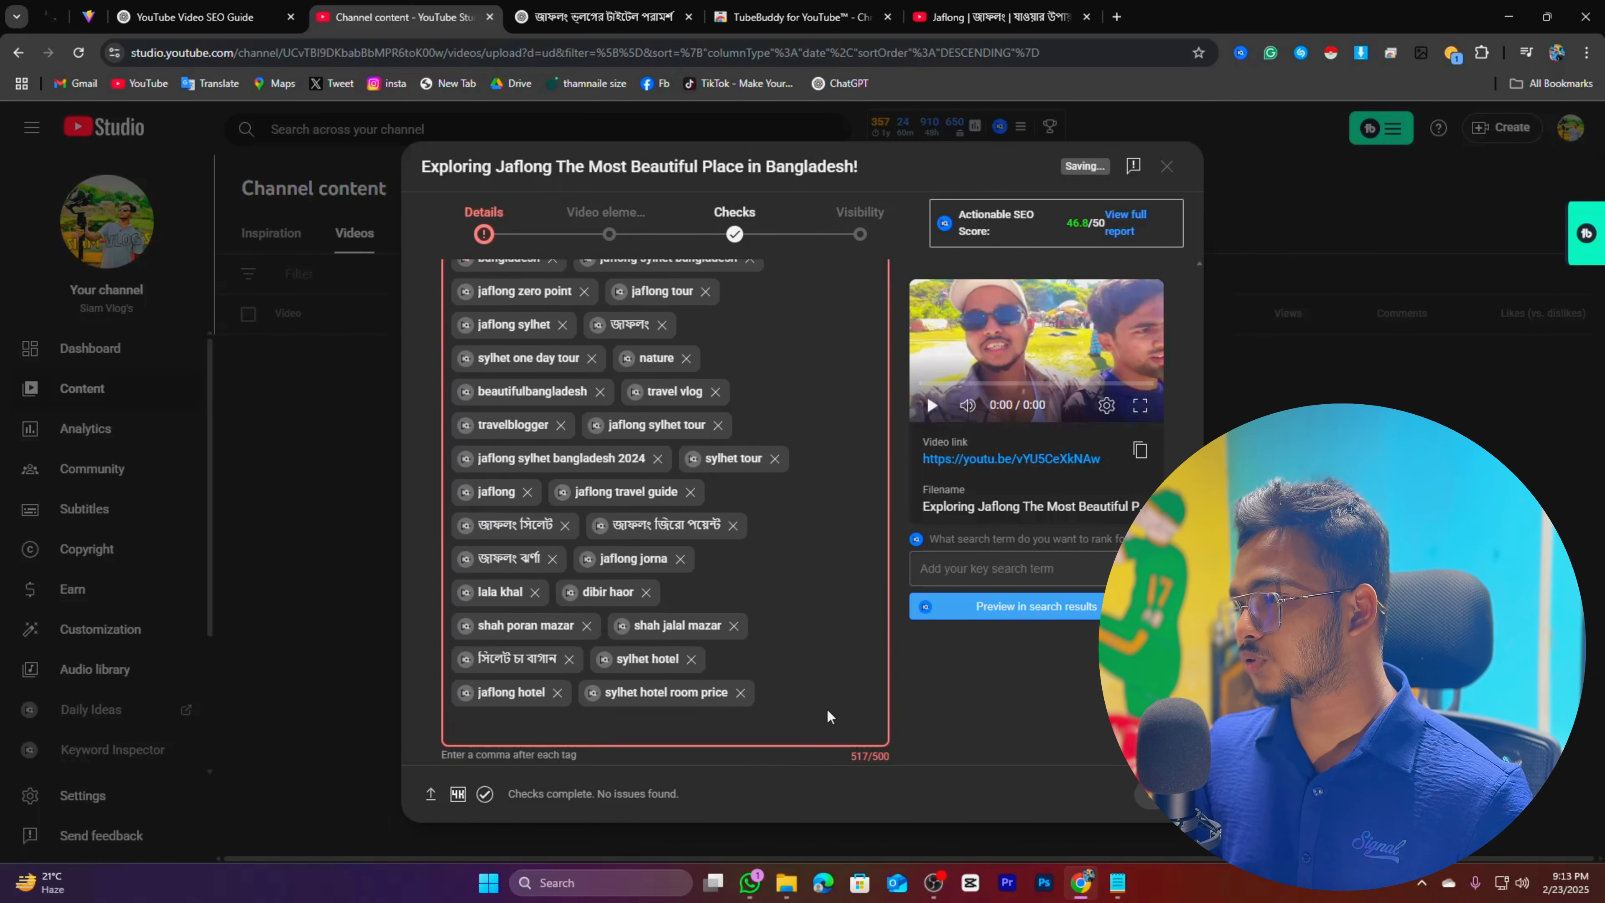
key("BackSpace")
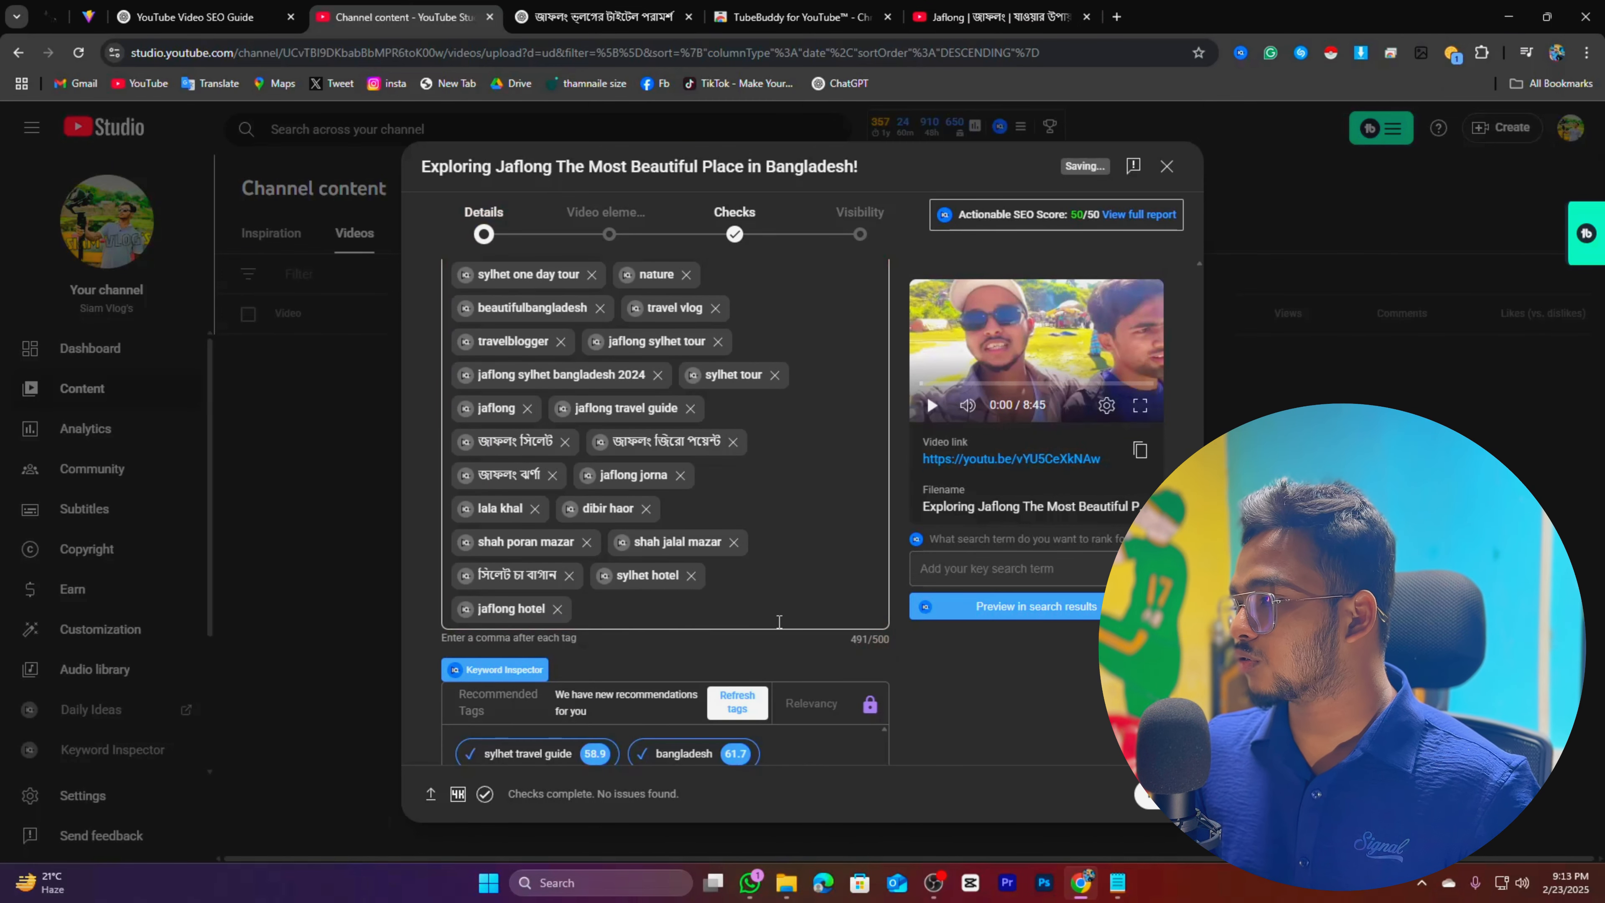
left_click_drag(779, 622, 850, 646)
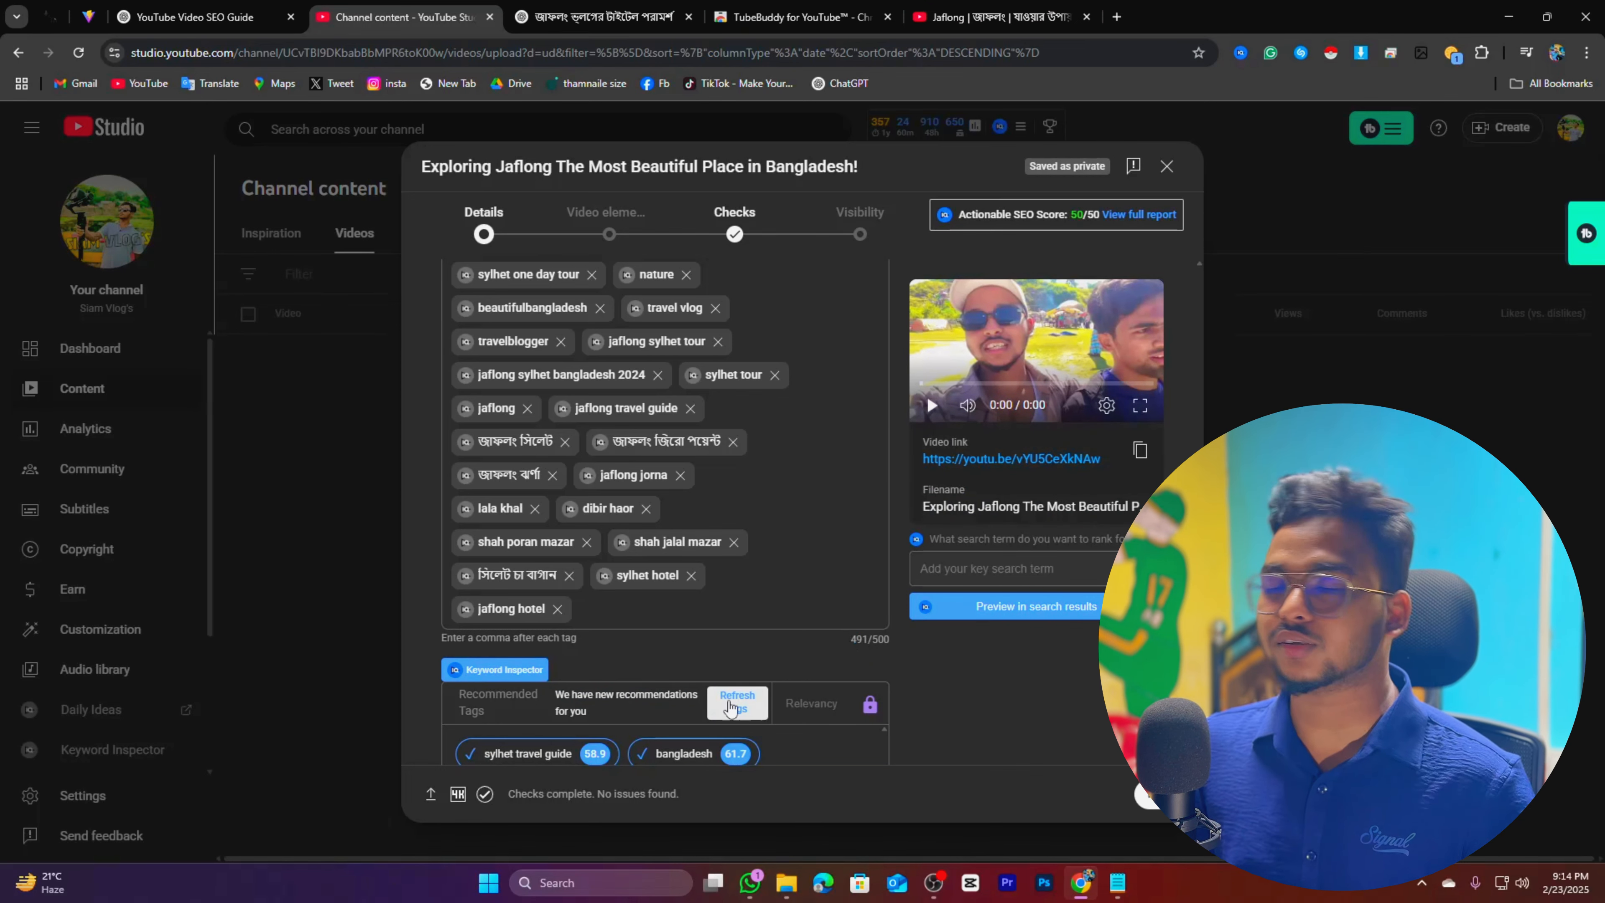
Try to add the tag "siam vlog" after "jaflong hotel", and remove it again
left_click(611, 609)
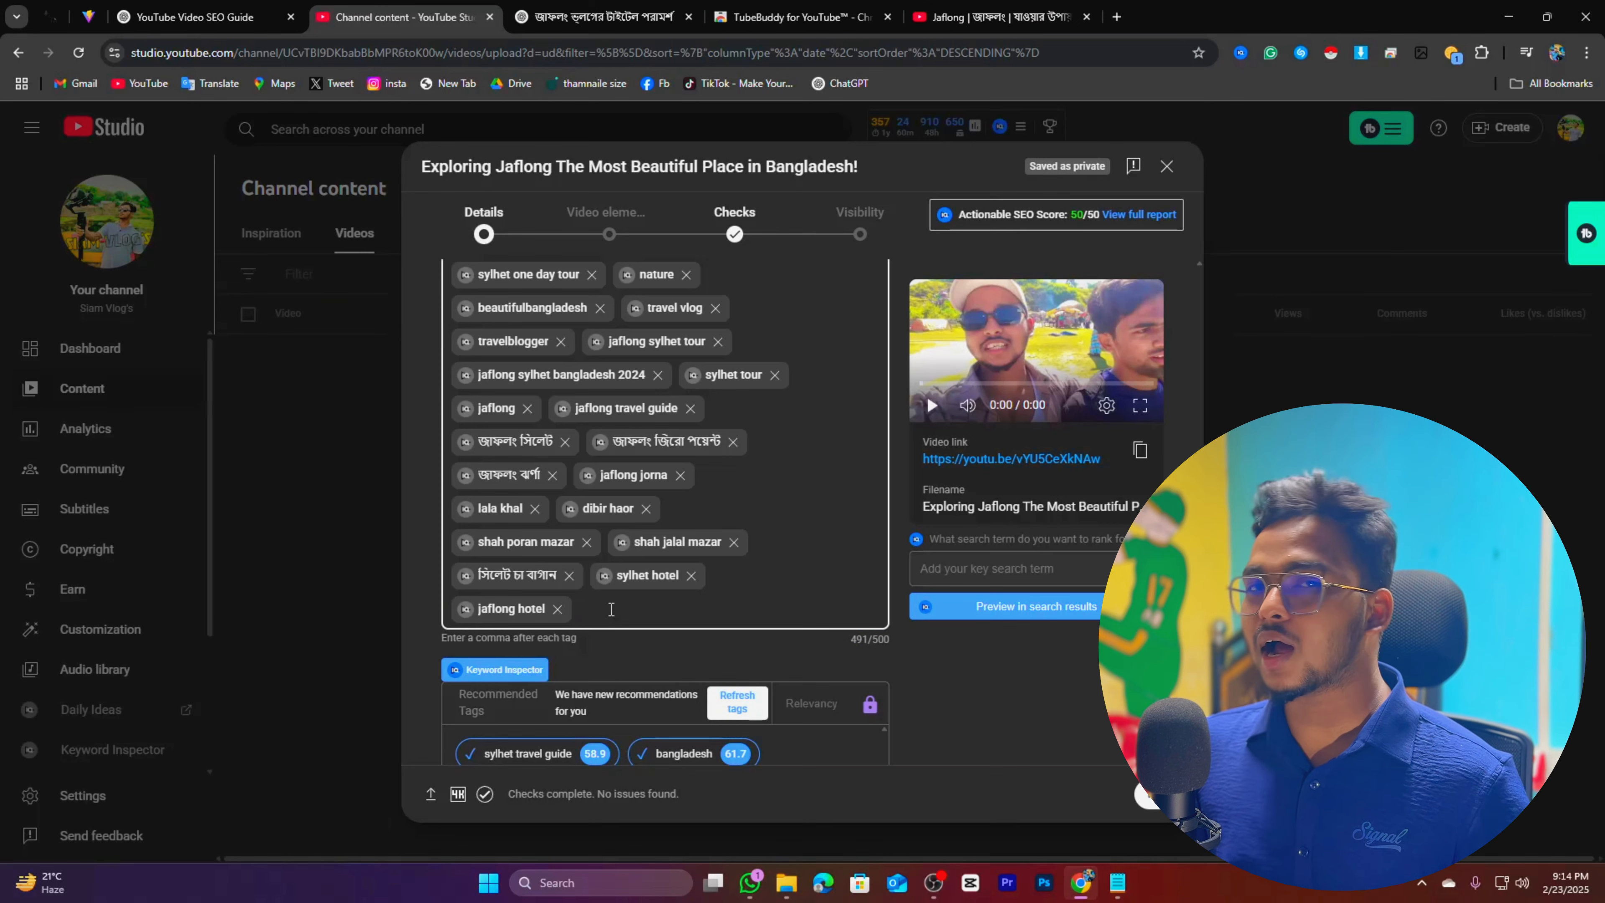
type("siam")
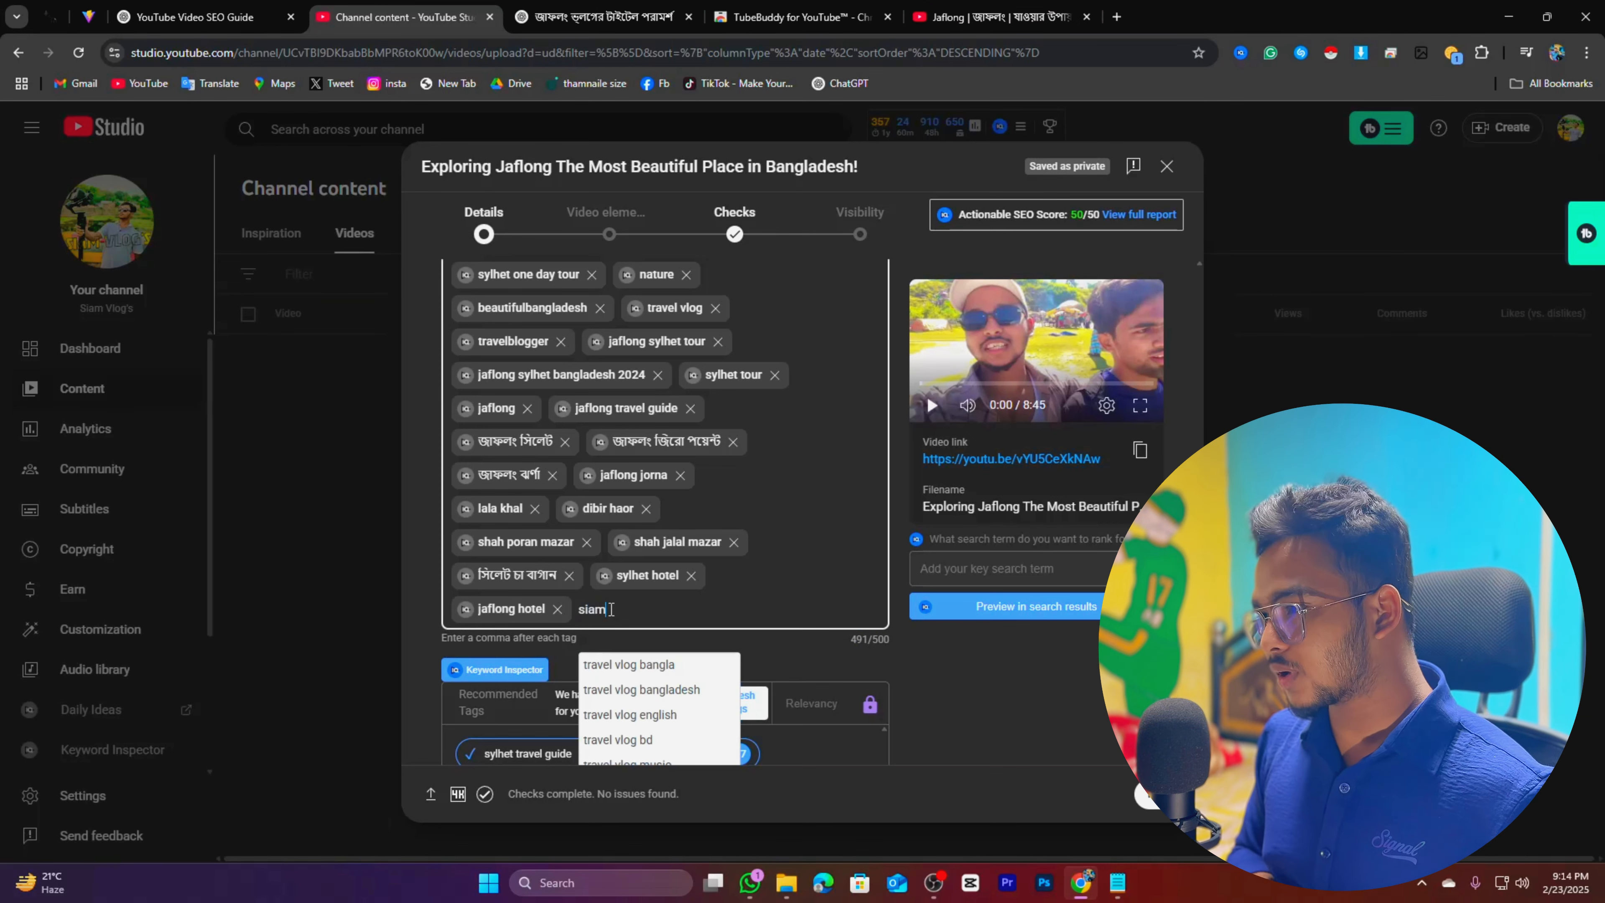
type(" vlog")
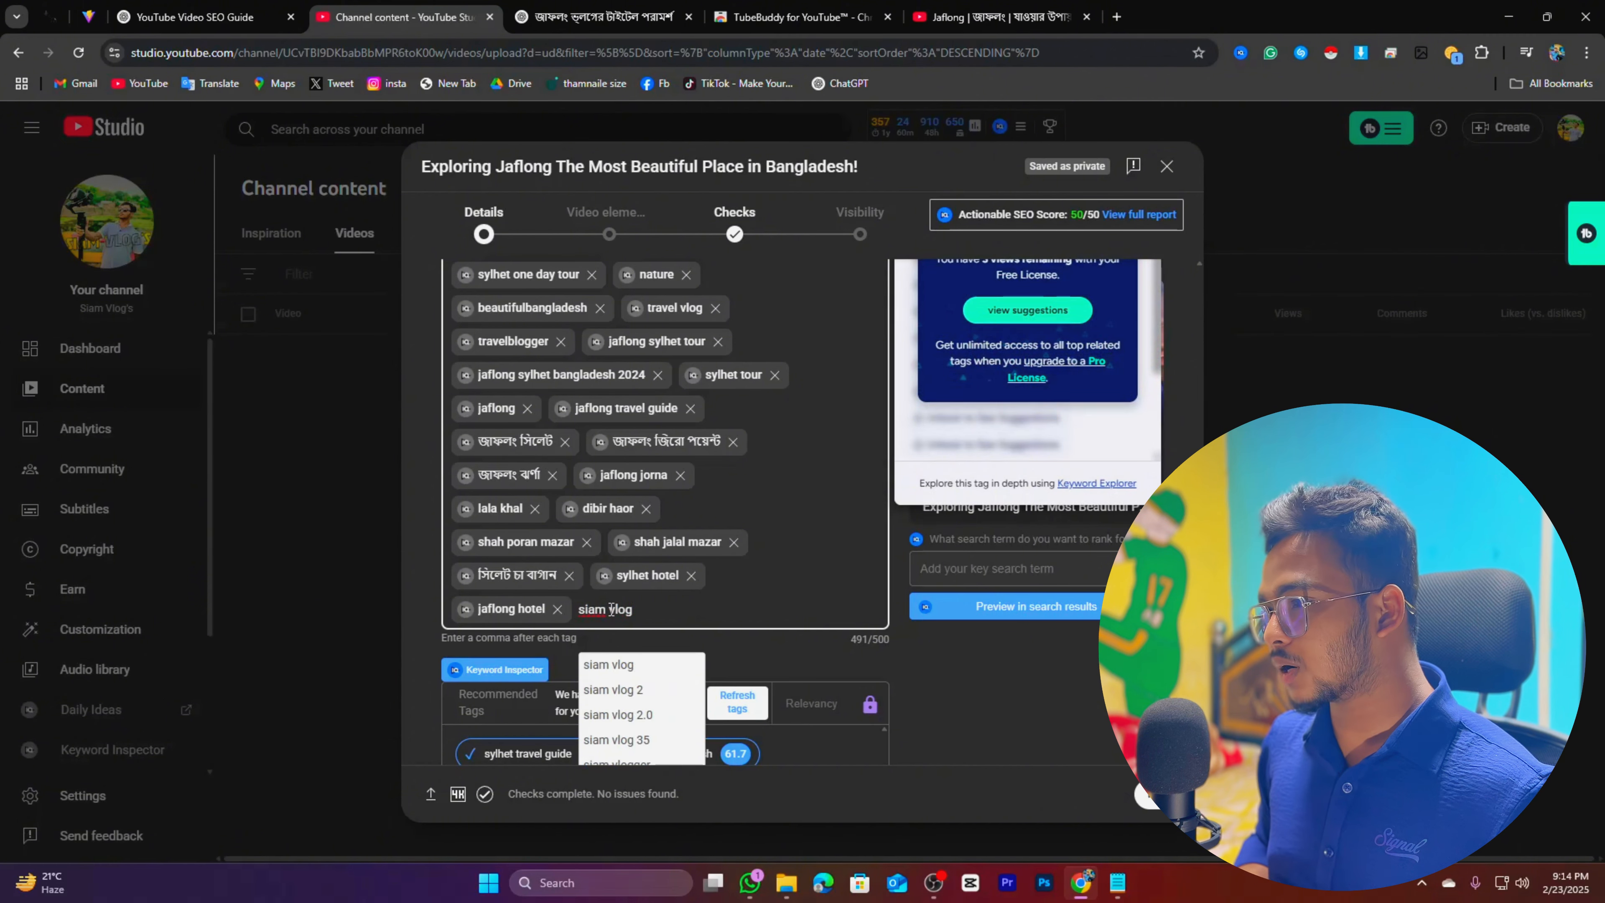
key("Return")
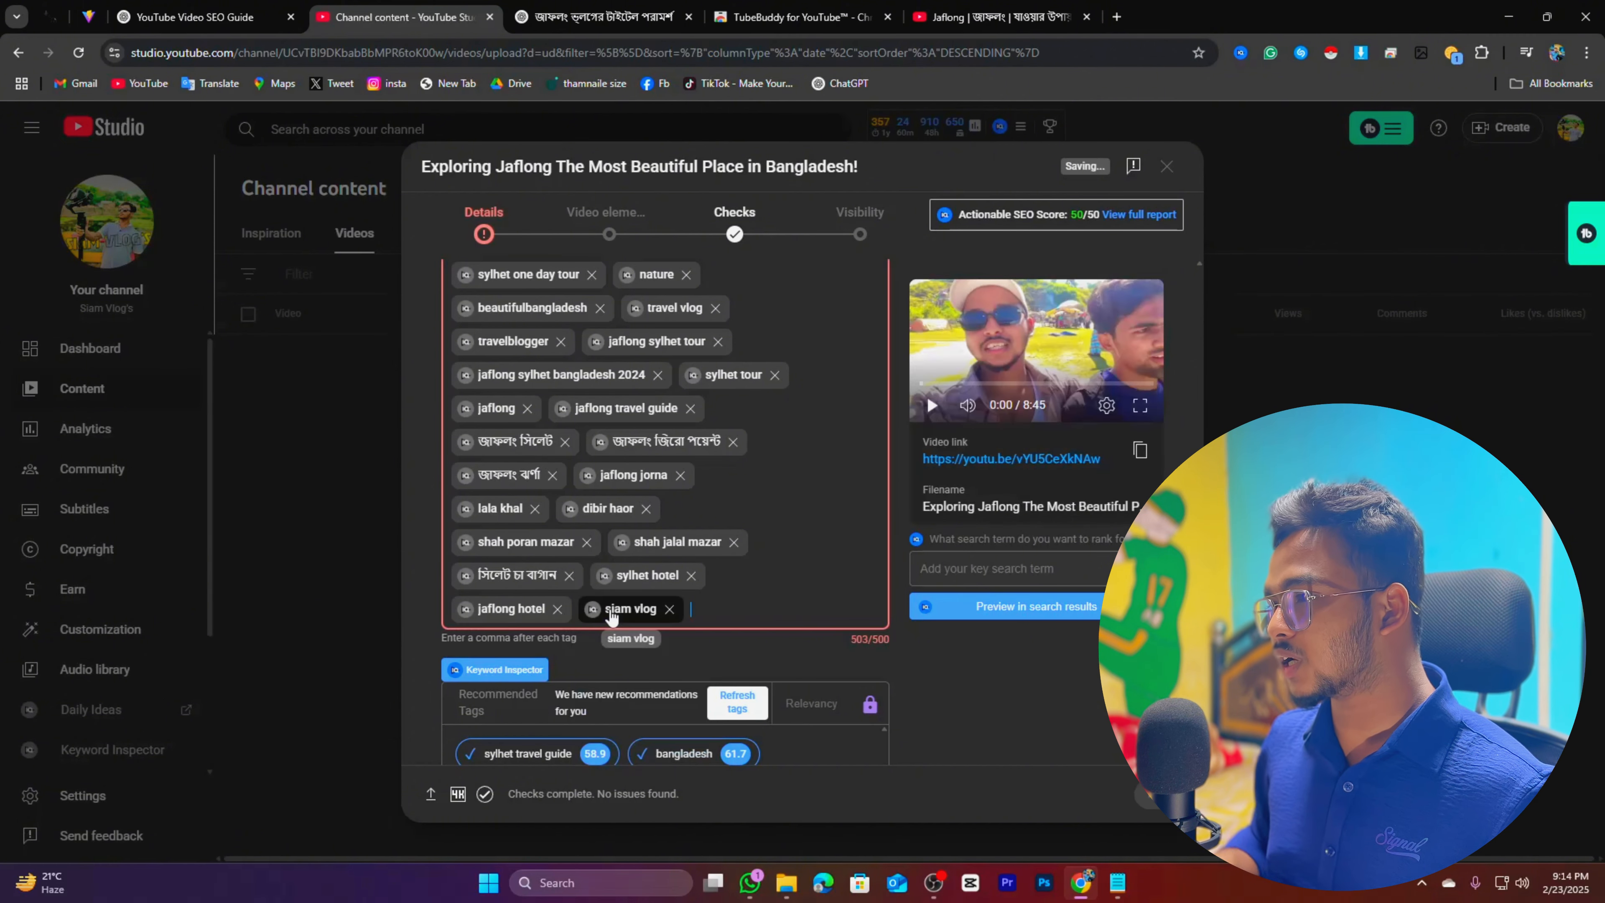
left_click(668, 609)
Remove the tag "sylhet hotel" and add the channel tag "siam vlogs" to the video
scroll(755, 625, "up", 6)
scroll(755, 626, "down", 3)
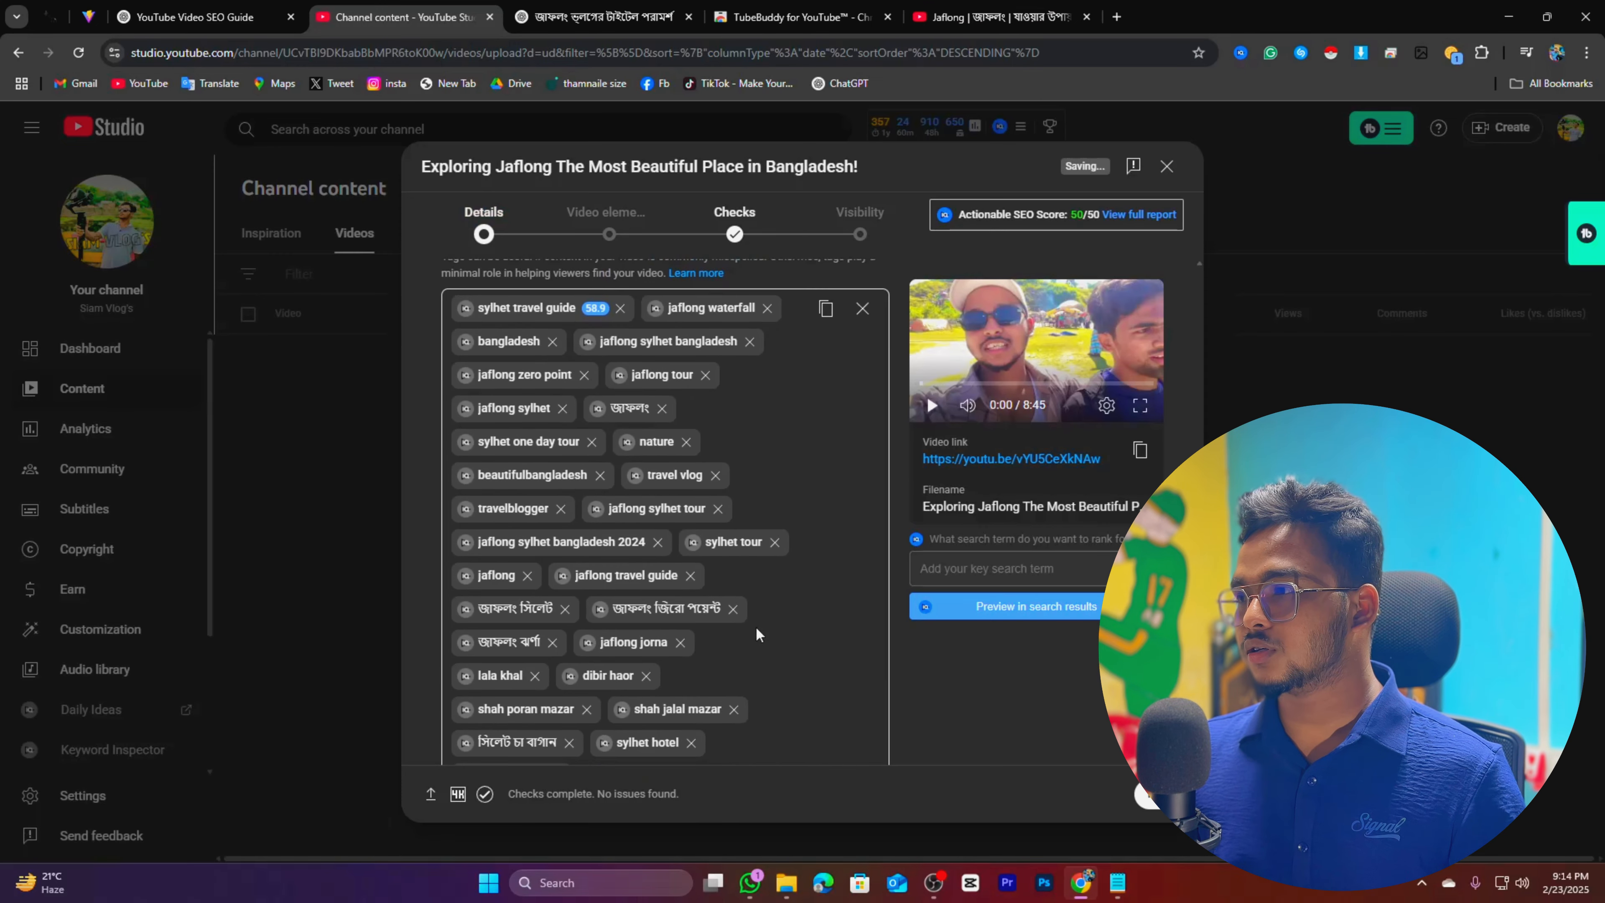
scroll(519, 527, "down", 2)
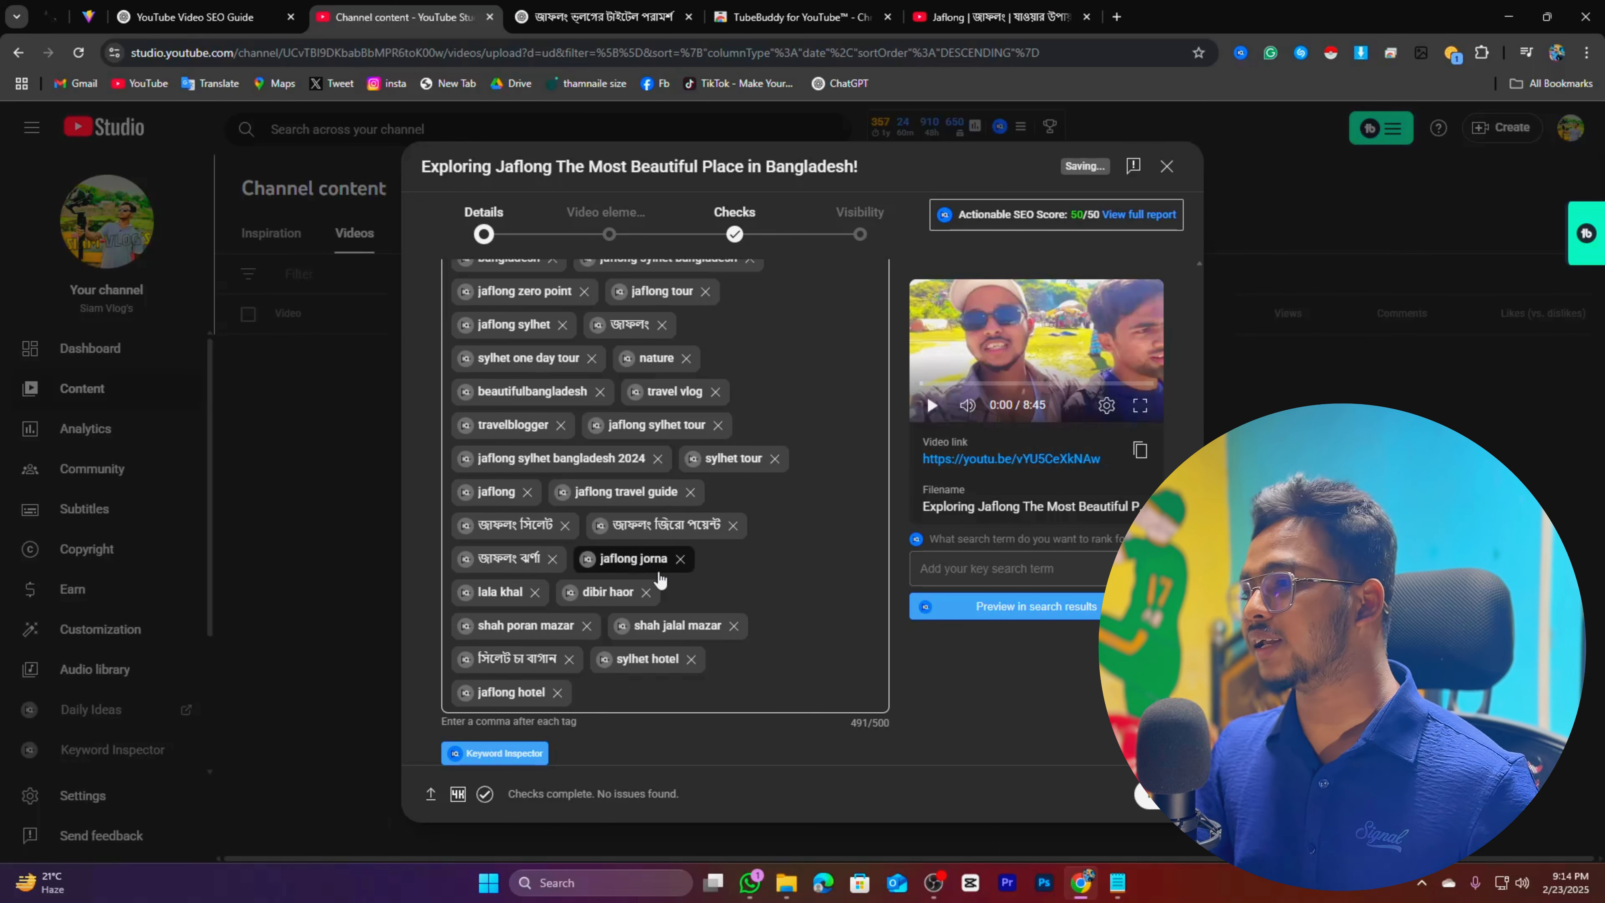
scroll(632, 556, "down", 2)
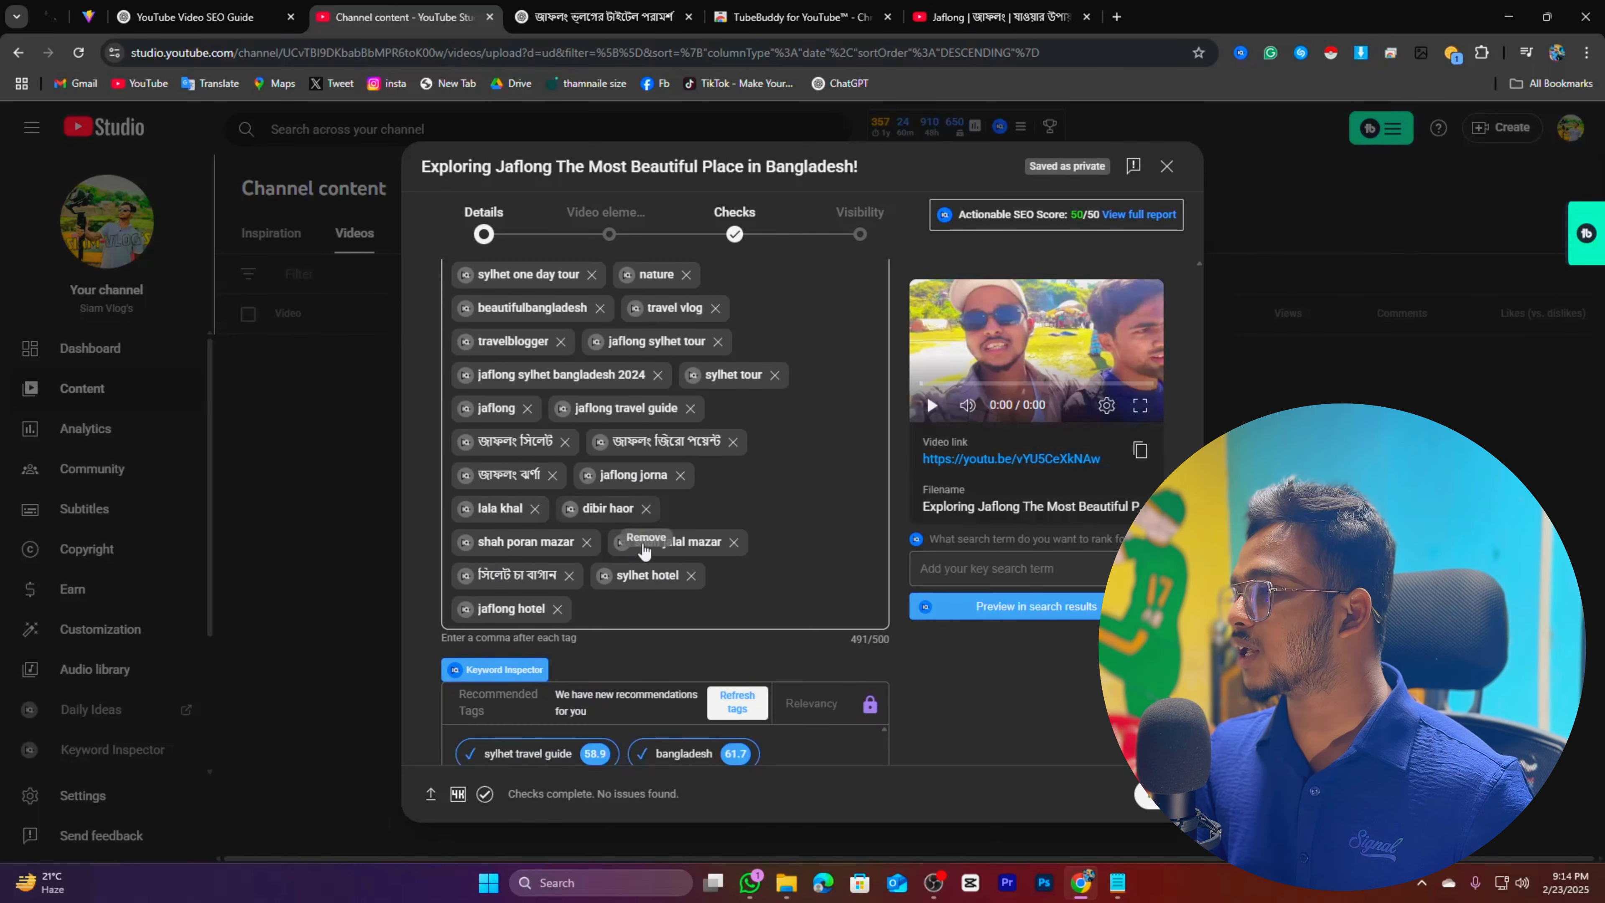
left_click(690, 575)
left_click(759, 582)
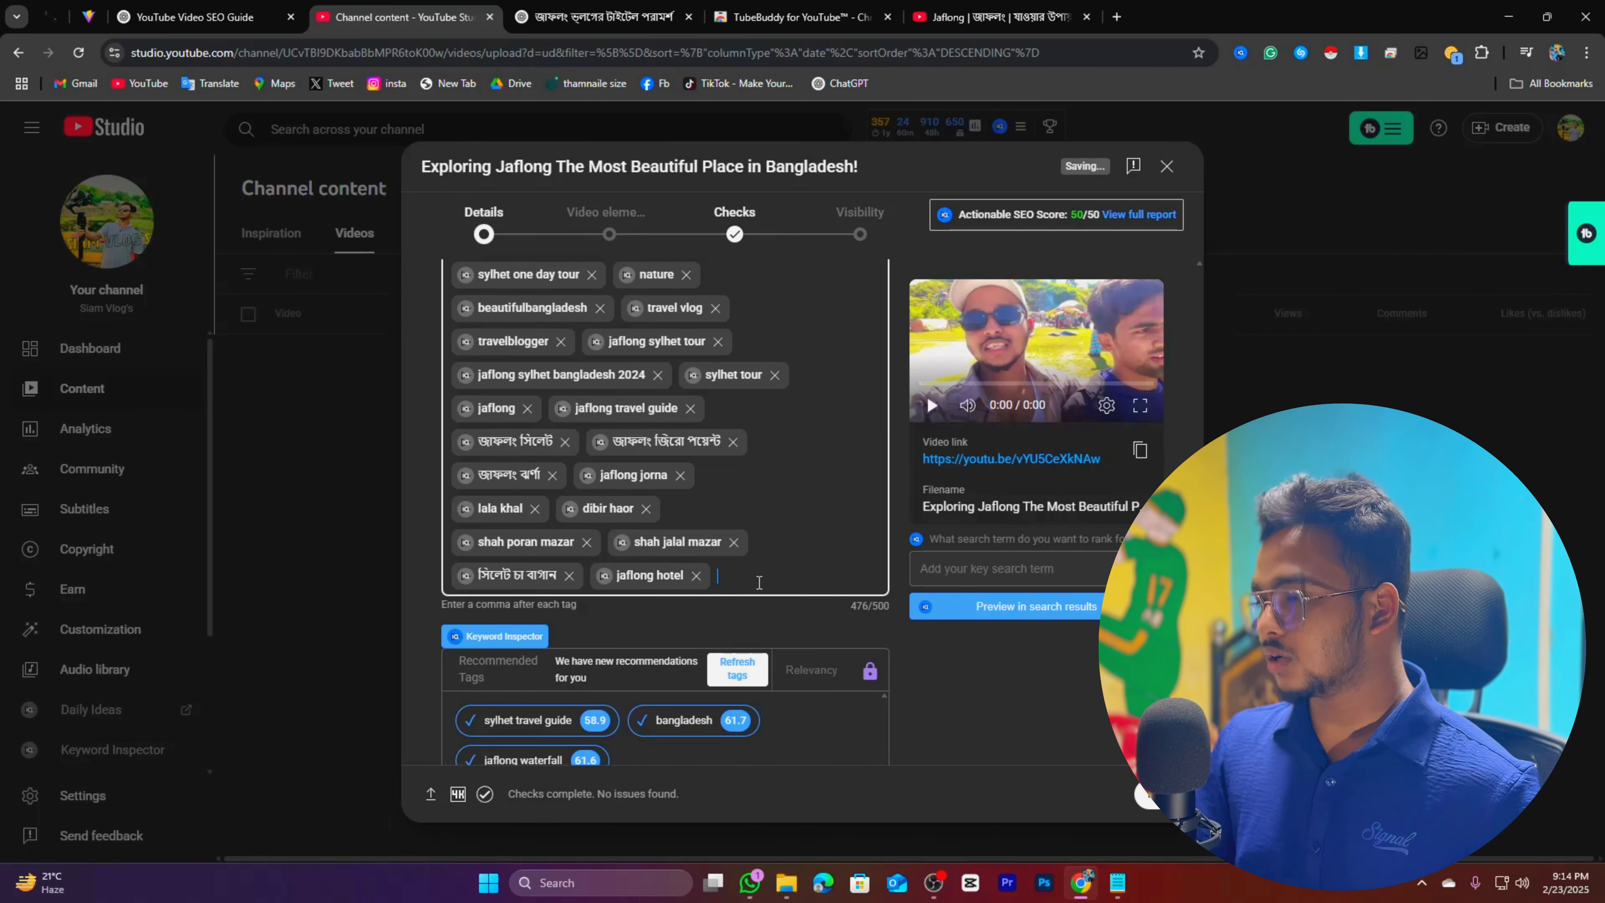
type("siam vlog")
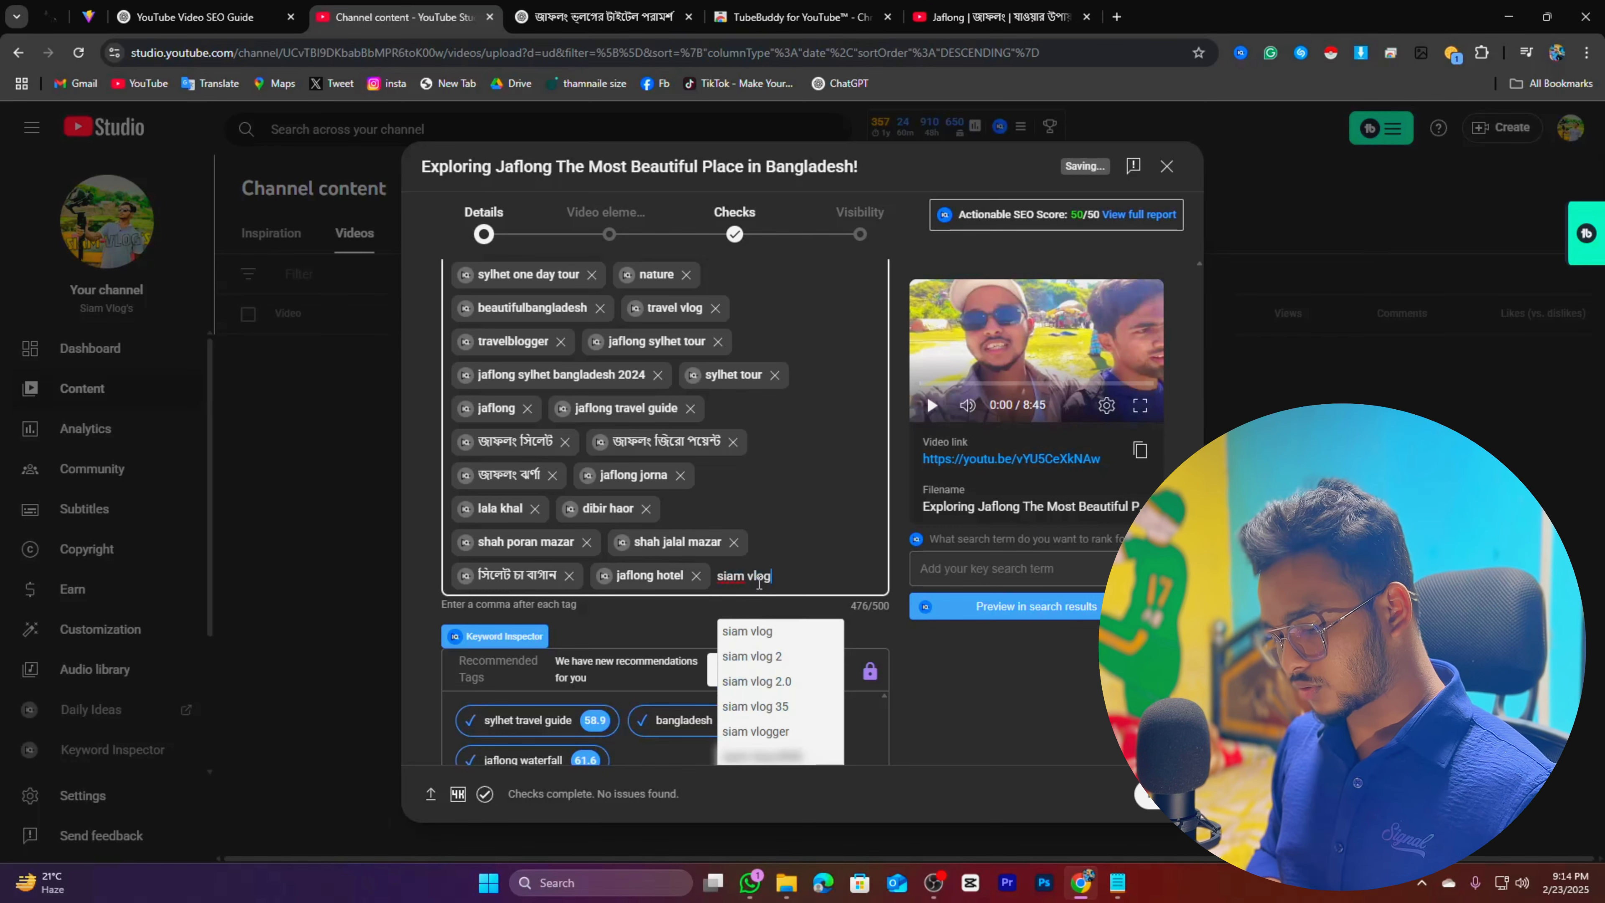
type("s")
key("Return")
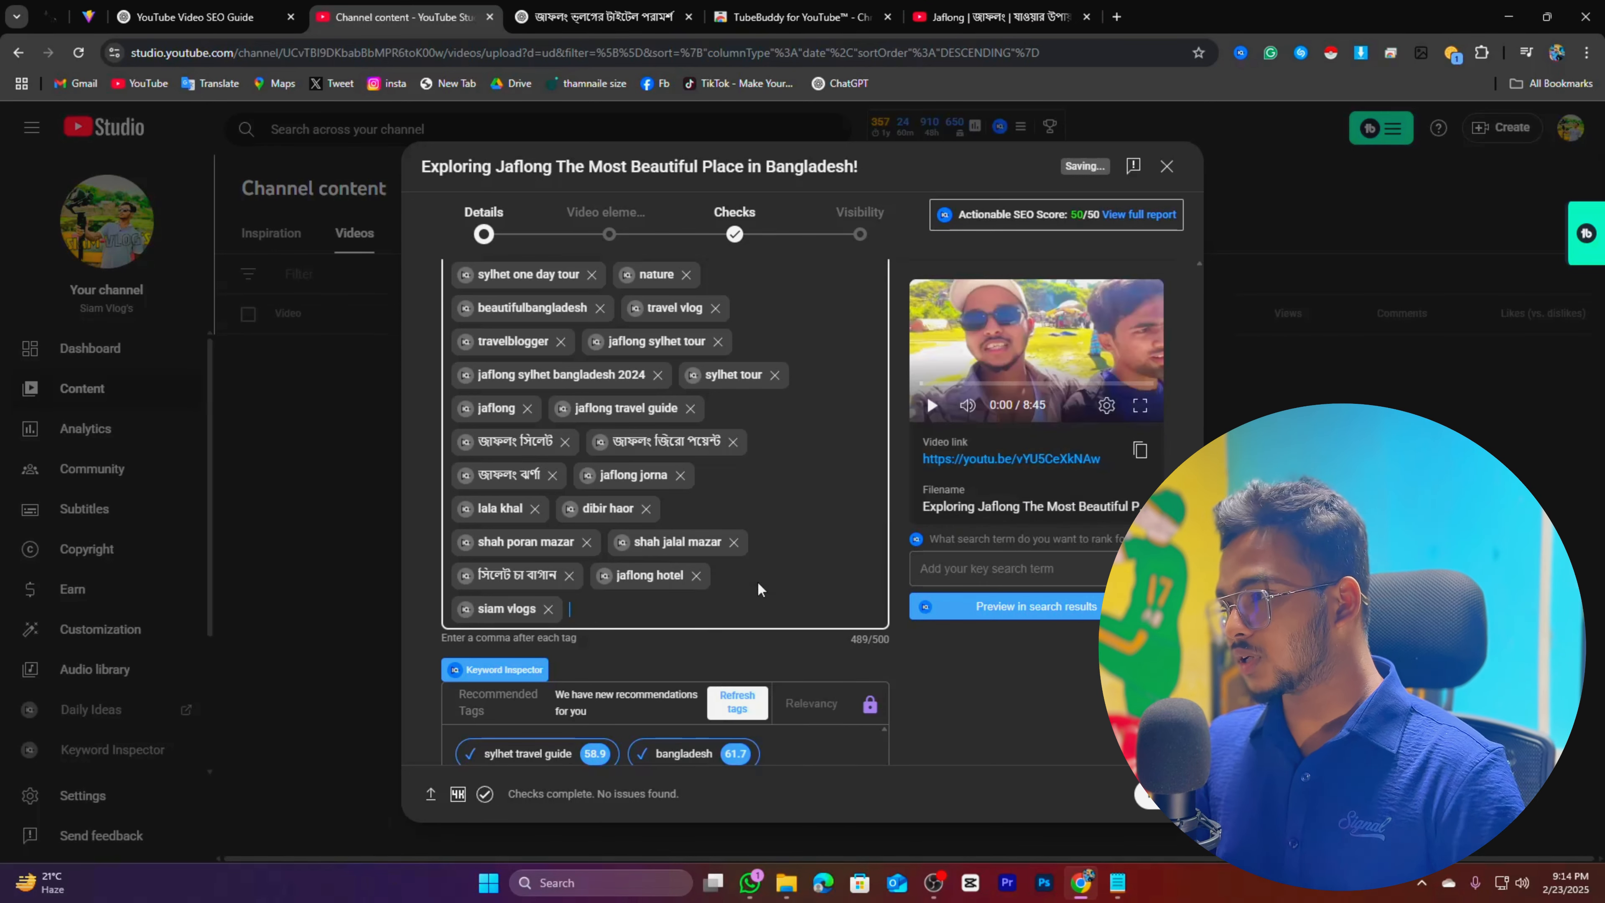
Set the video language to Bangla
scroll(569, 632, "down", 4)
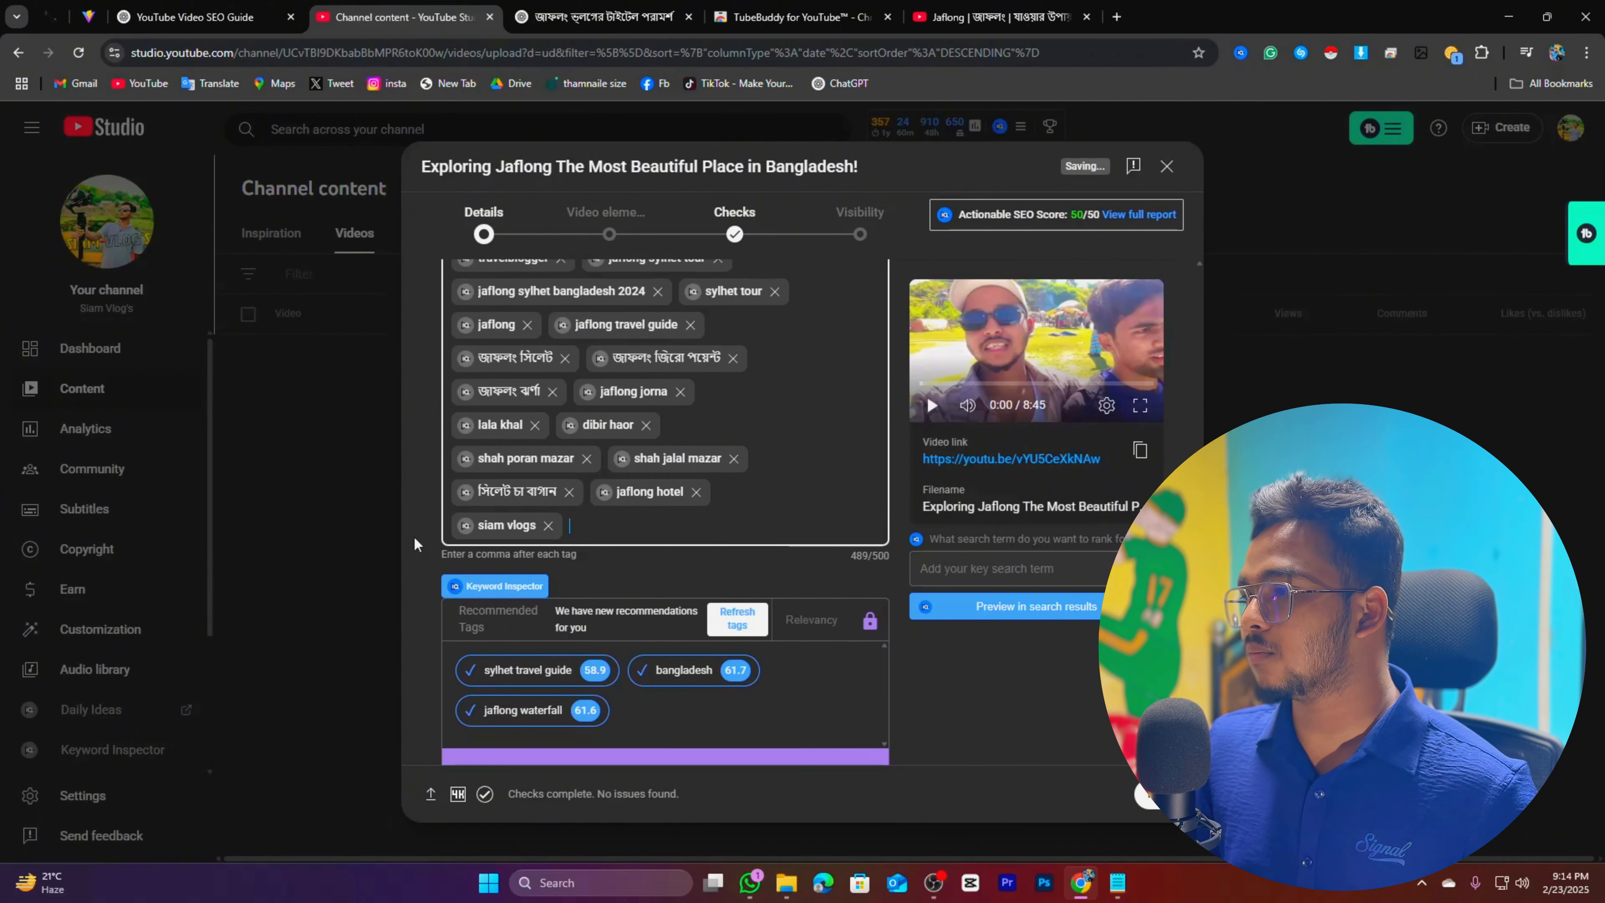
scroll(580, 632, "down", 10)
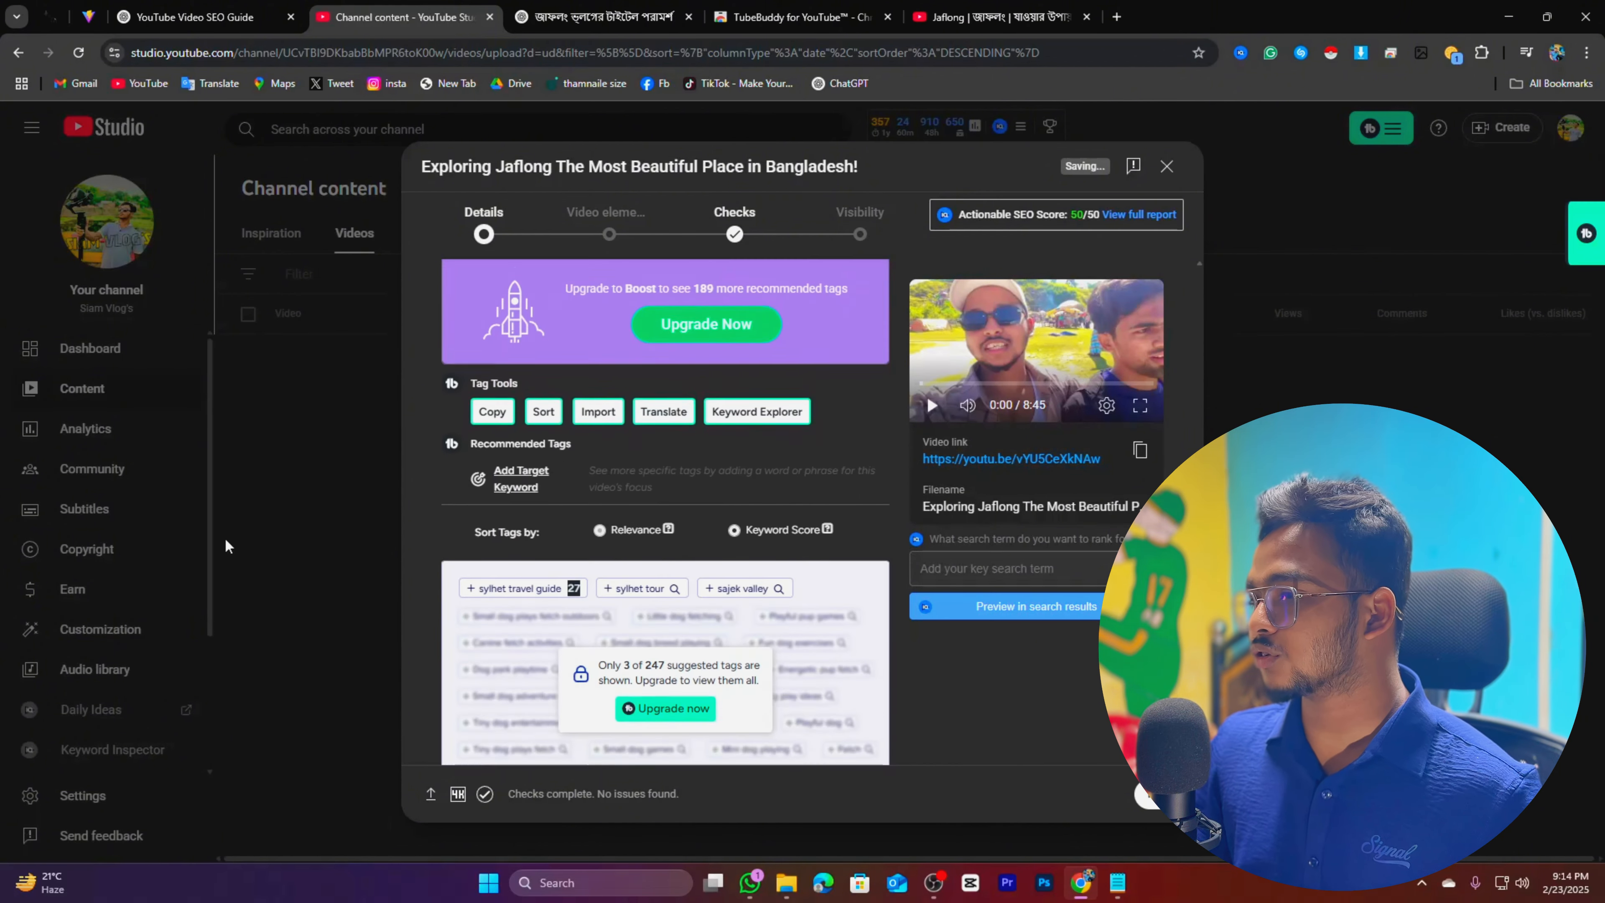
scroll(579, 633, "up", 1)
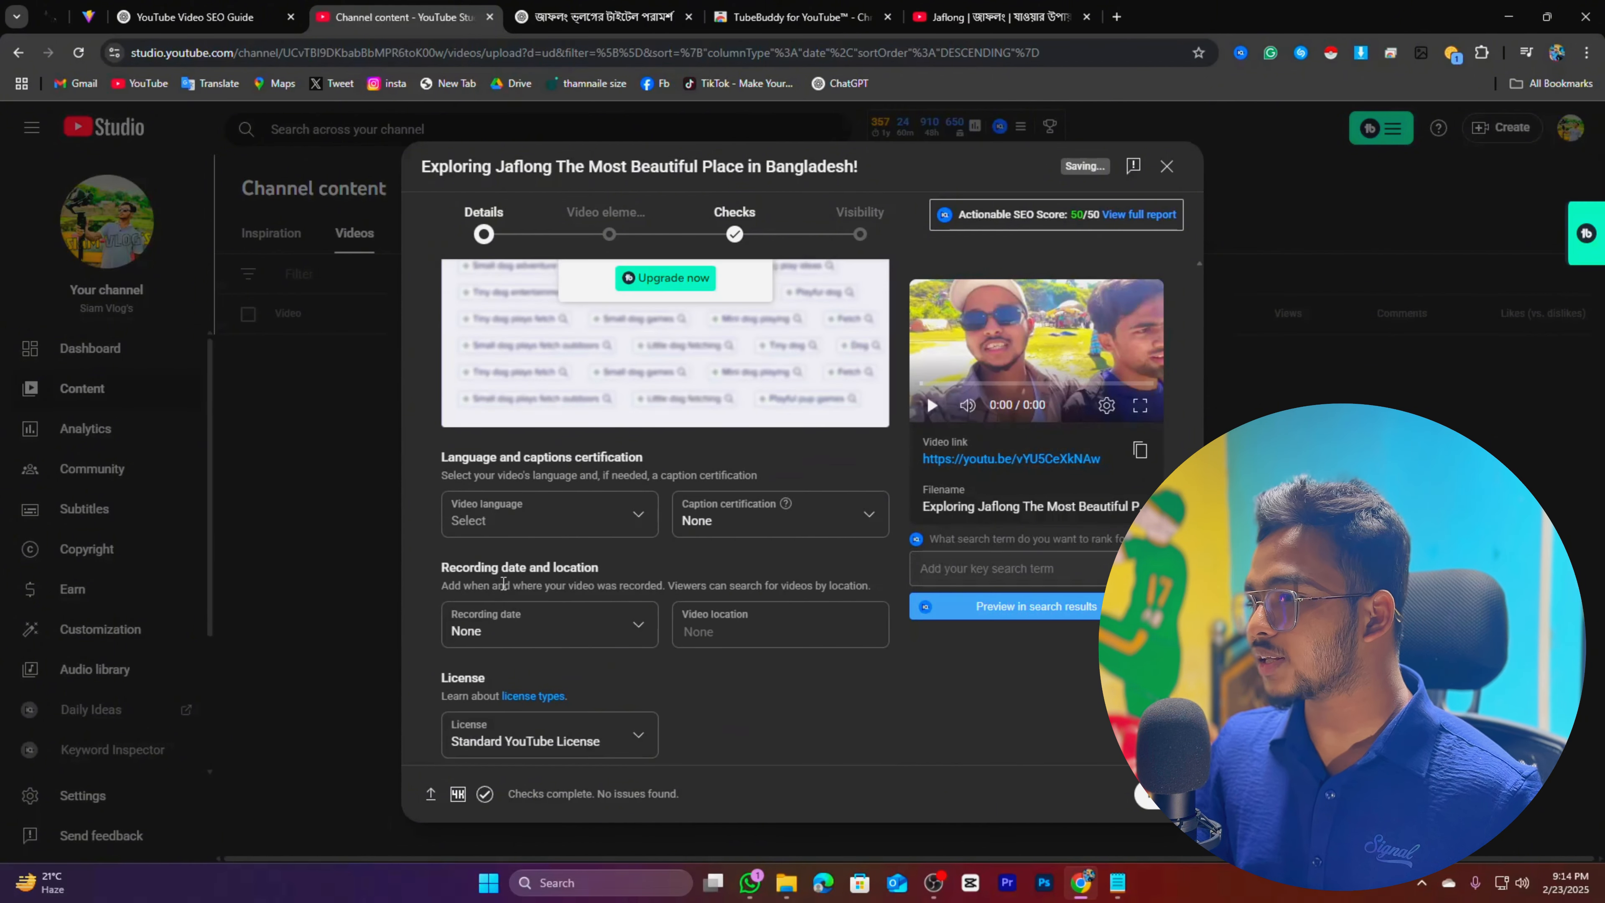
left_click(546, 518)
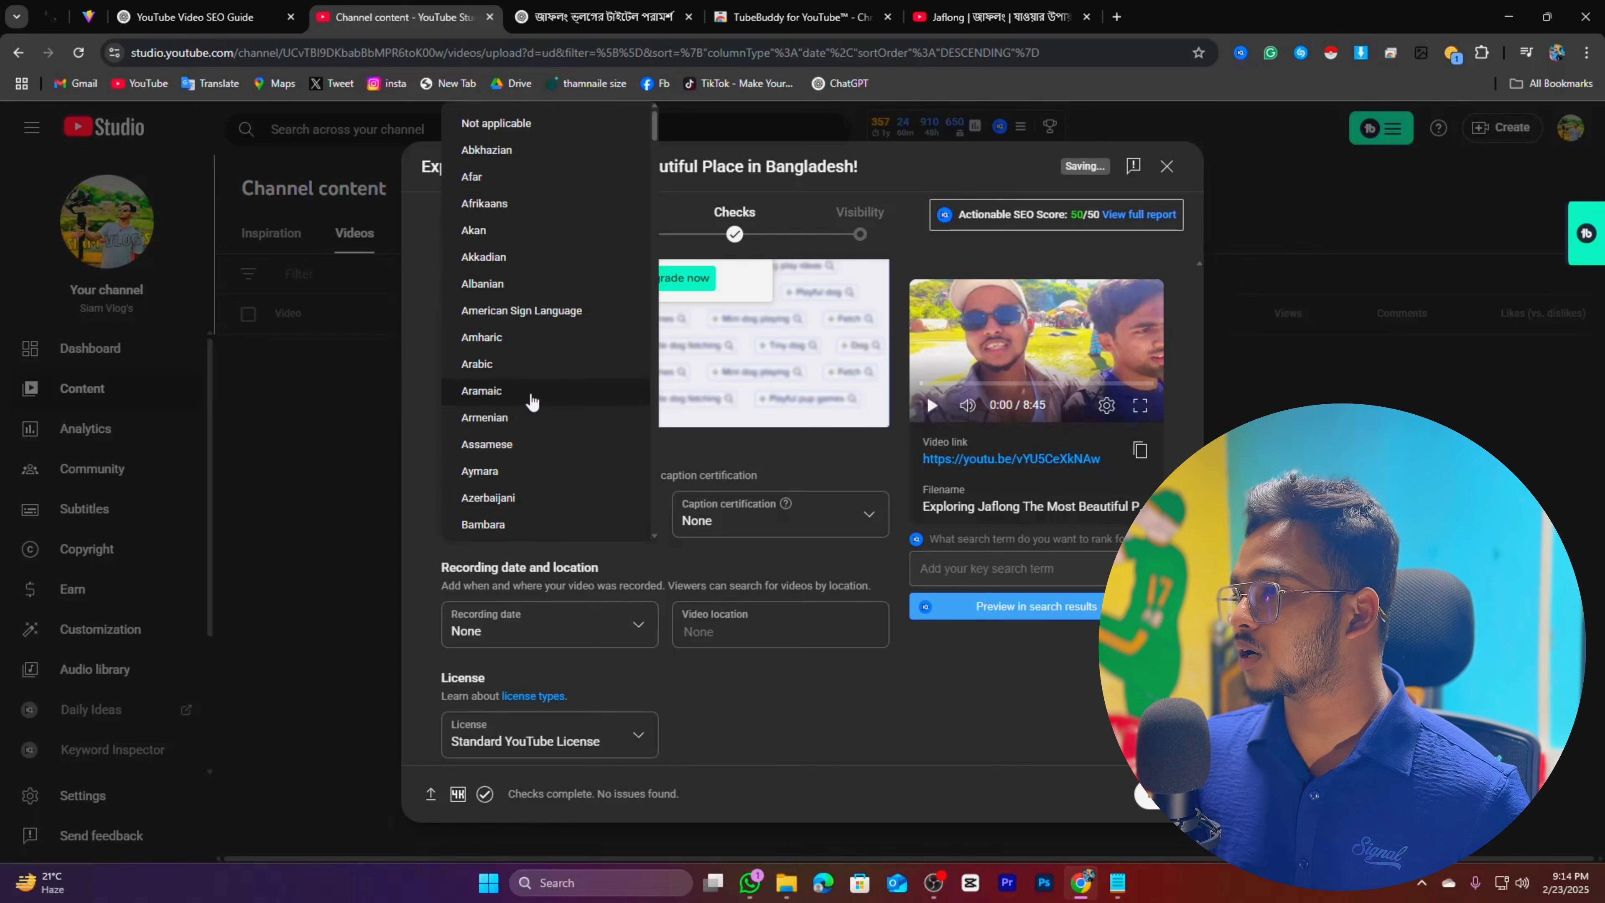
scroll(531, 400, "down", 2)
left_click(471, 302)
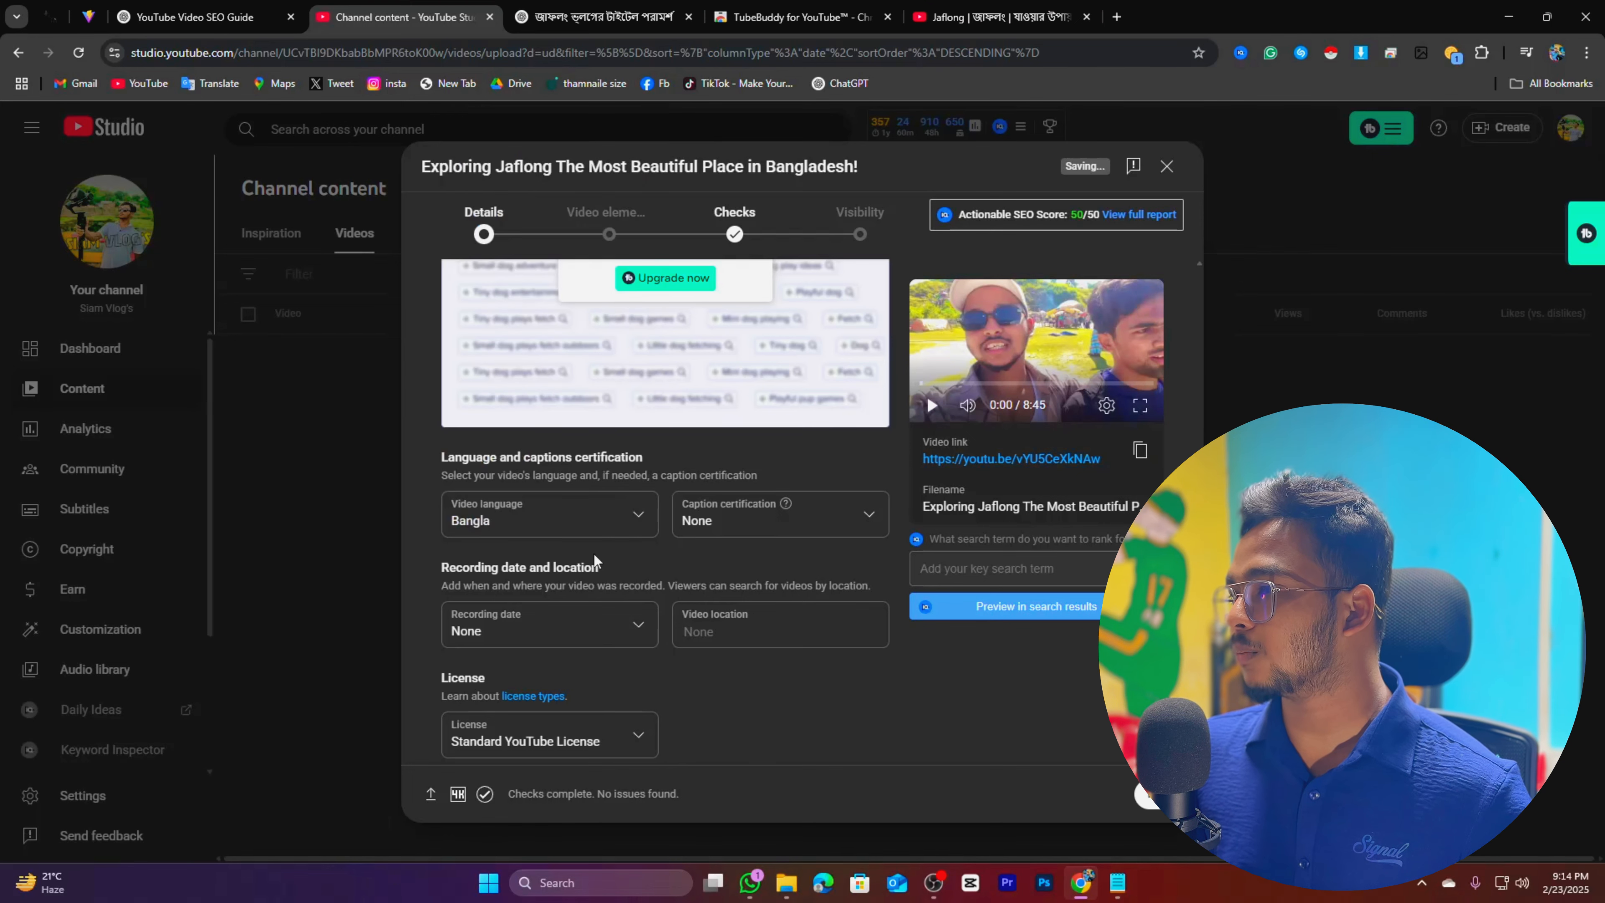
Choose Entertainment as the video's category and leave the remaining detail settings as they are
scroll(709, 590, "down", 2)
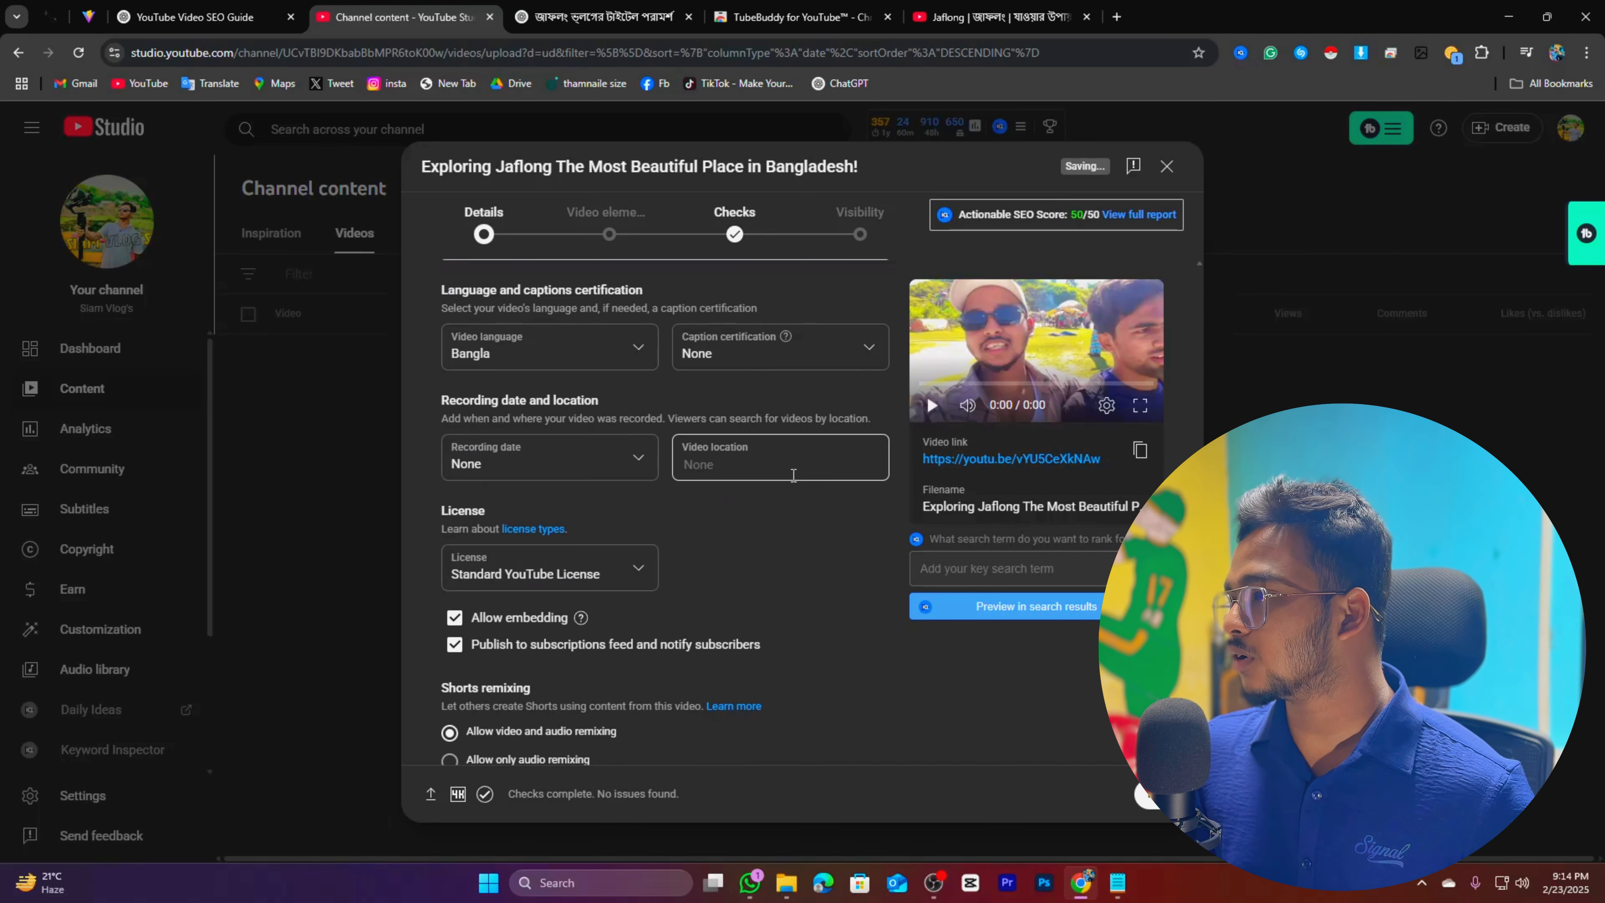
scroll(512, 519, "down", 2)
scroll(511, 552, "down", 2)
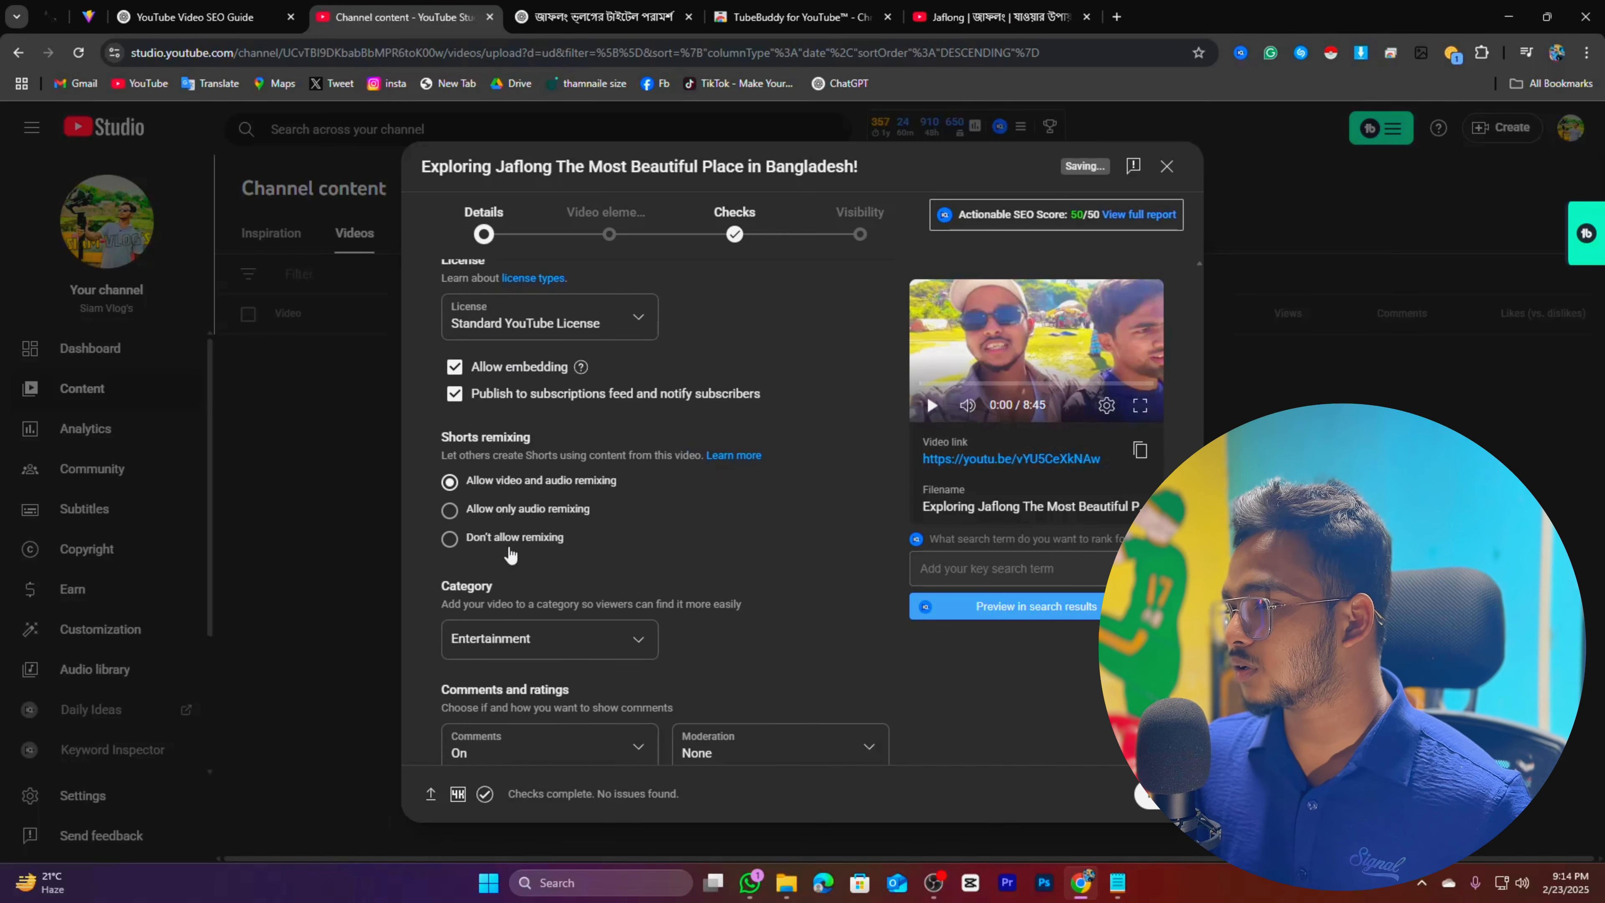
scroll(493, 515, "down", 2)
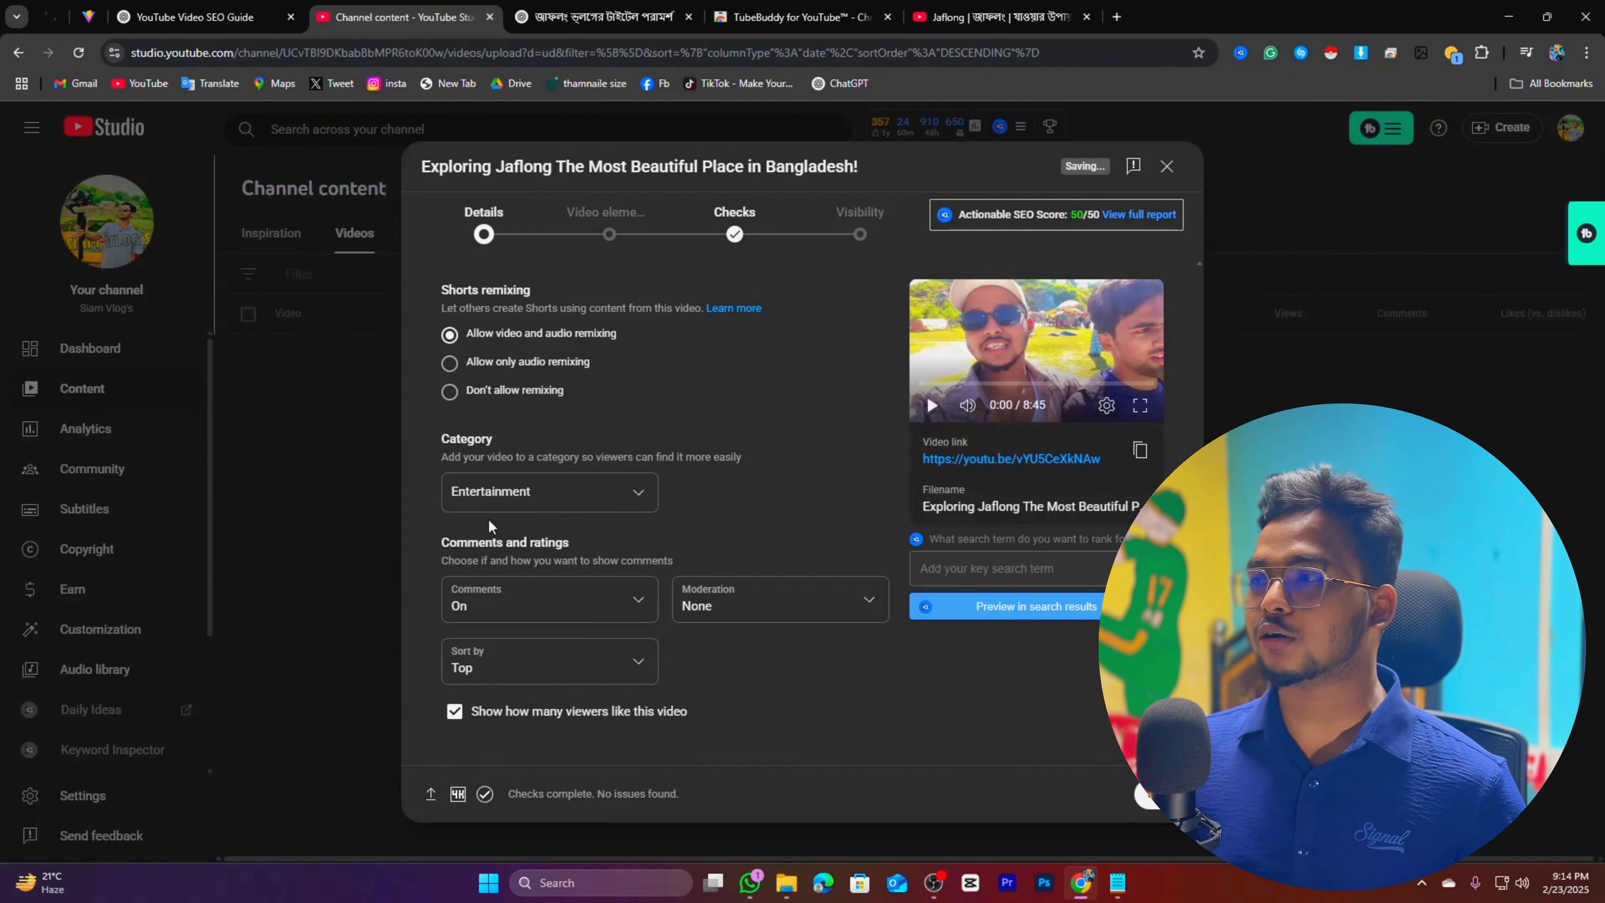
left_click(509, 503)
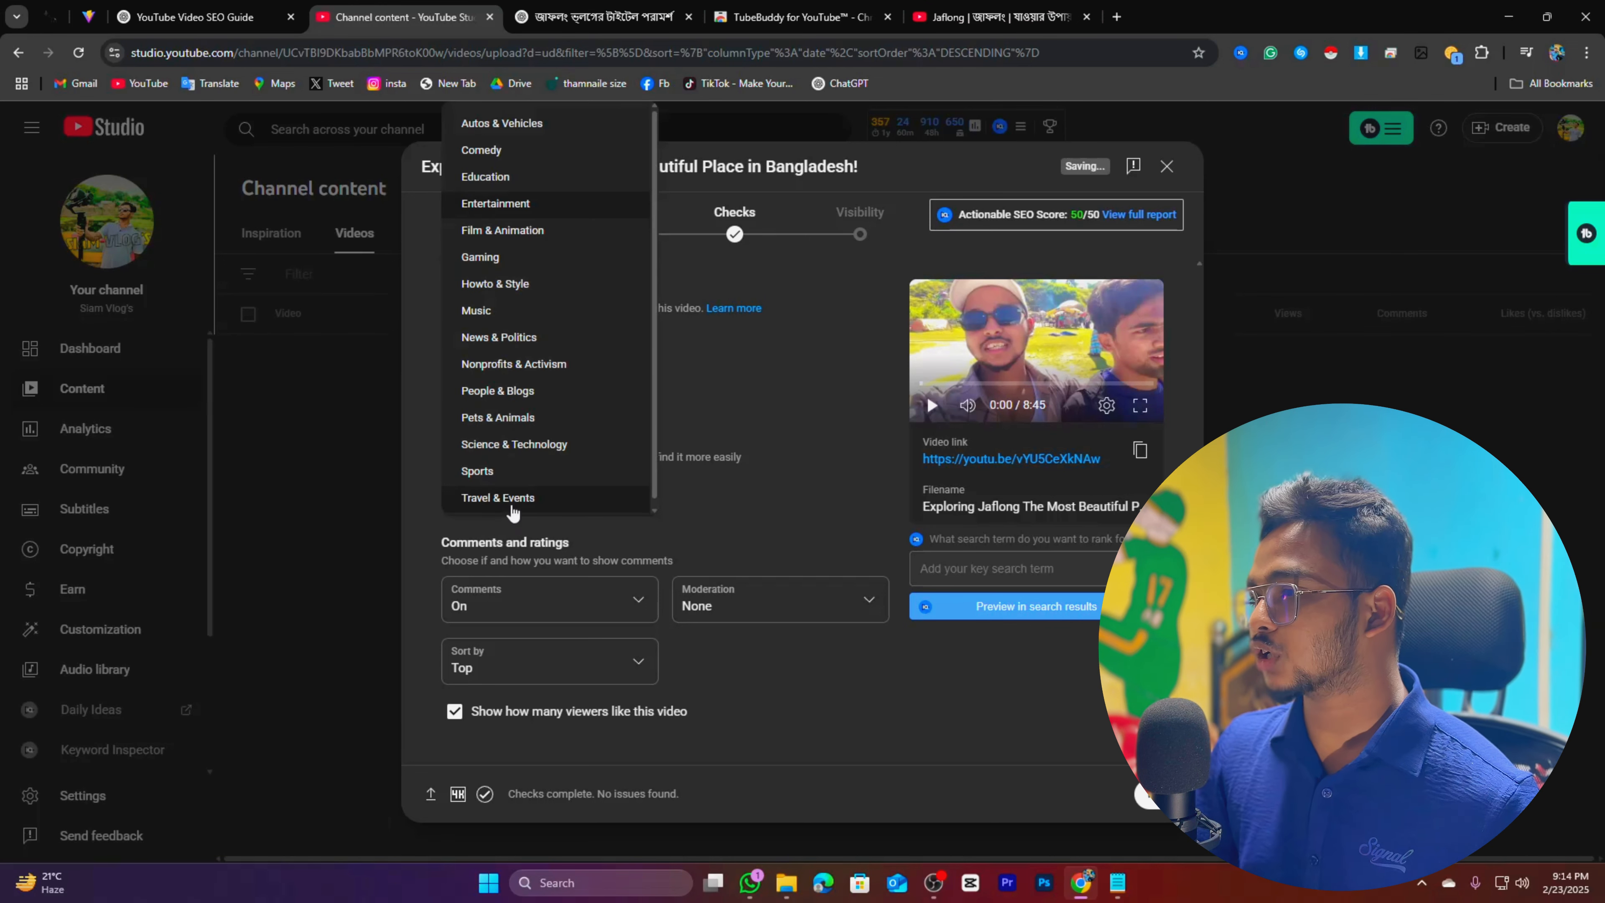
left_click(509, 204)
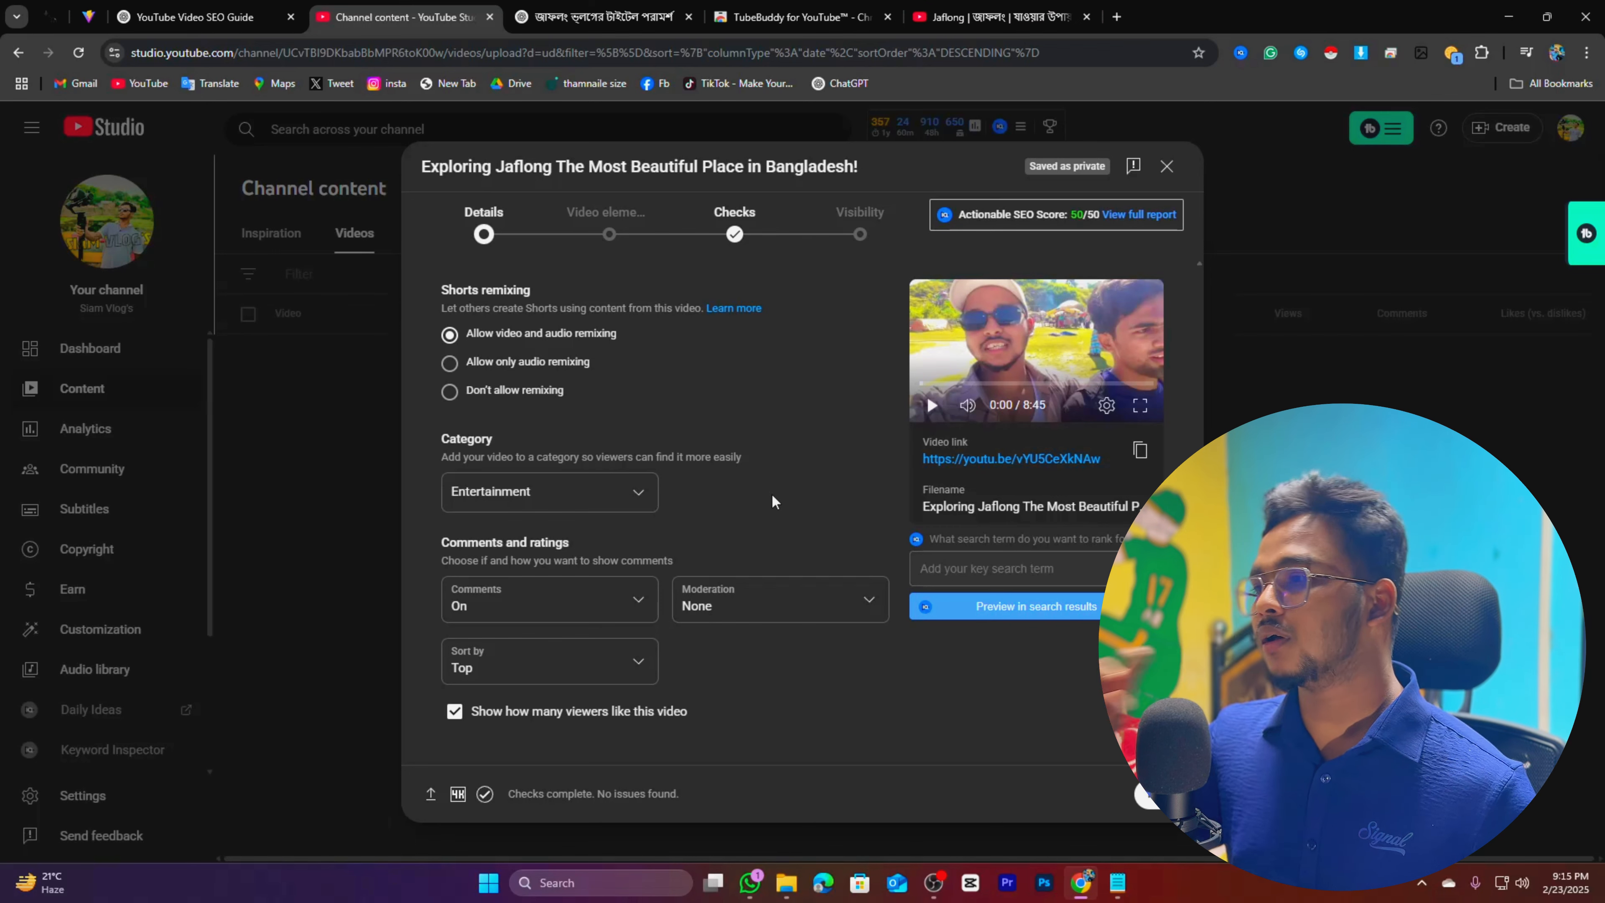
left_click(589, 506)
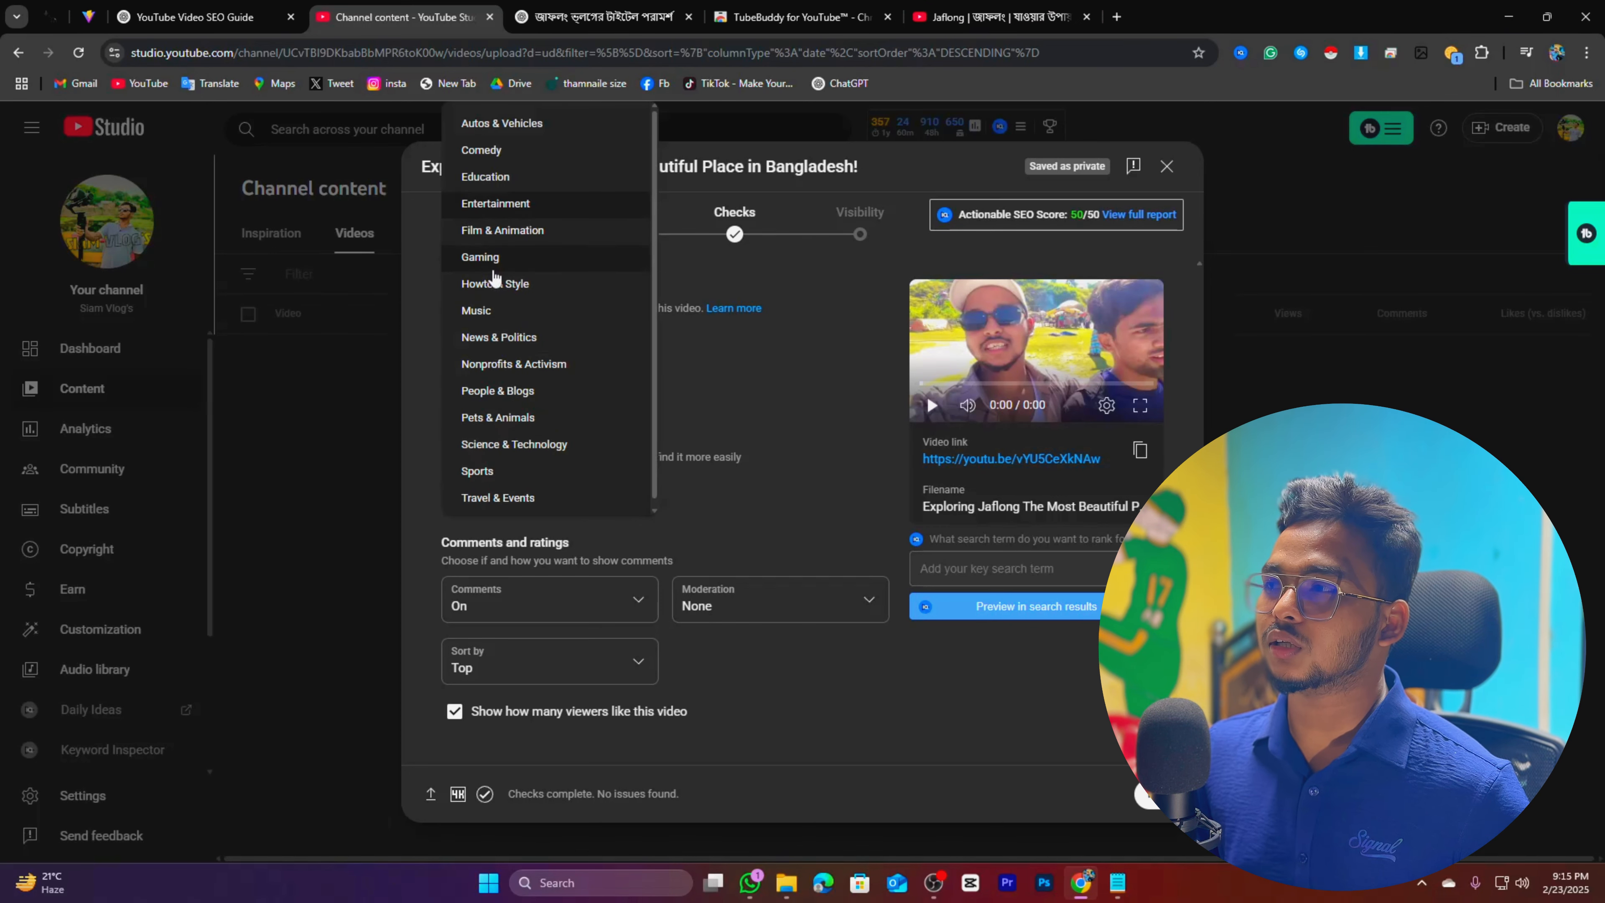
left_click(682, 464)
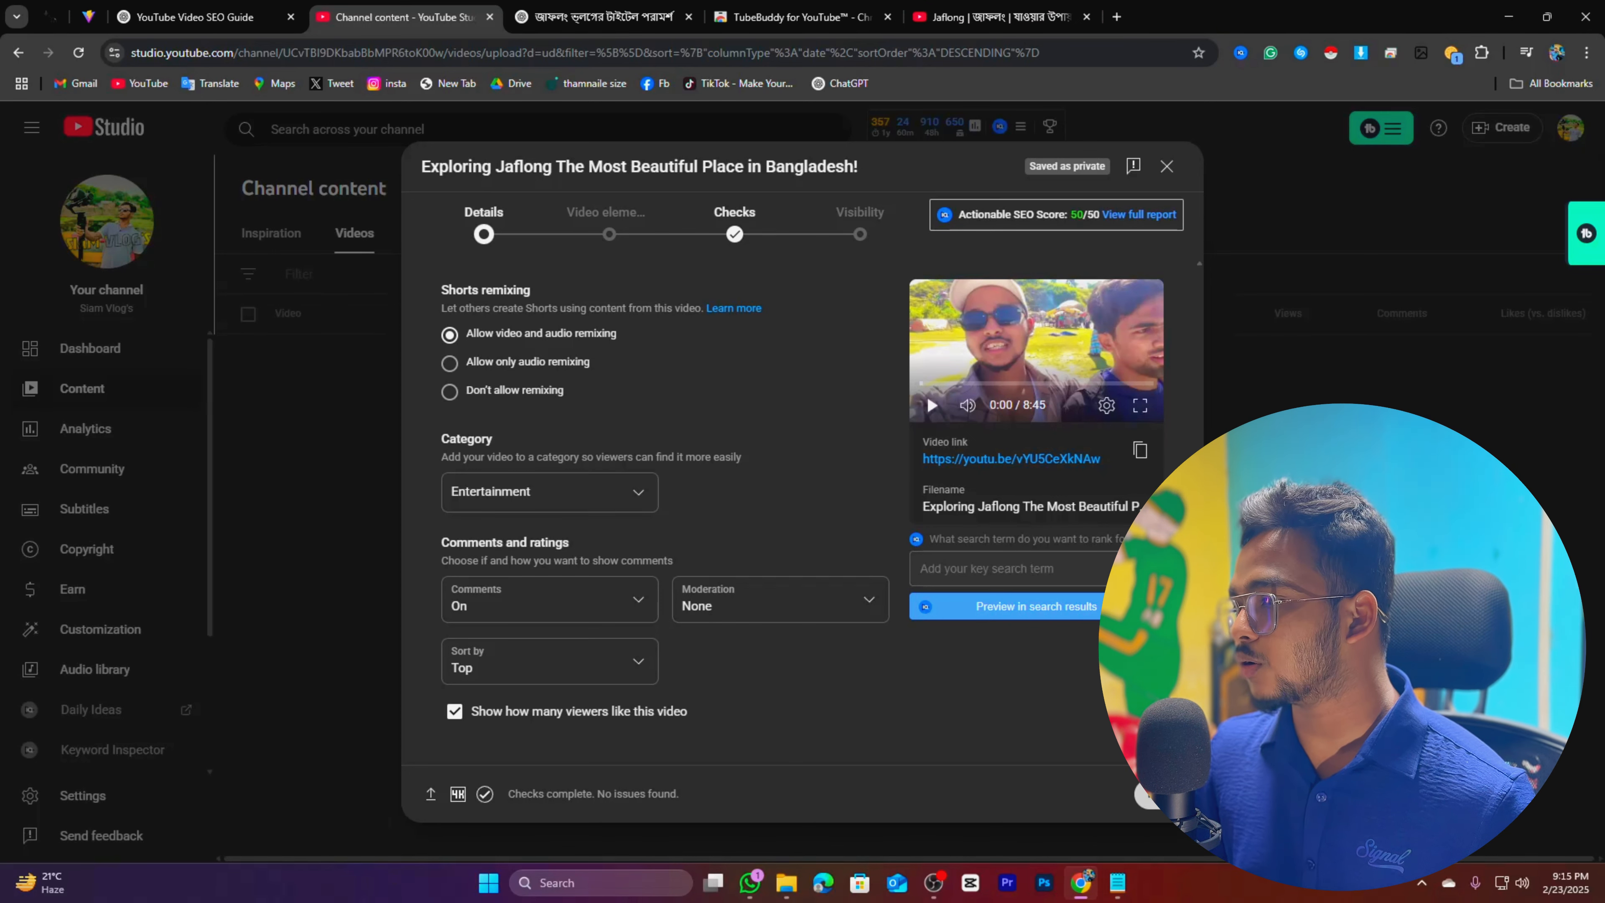
Add a "1 video, 1 subscribe" end screen, placing the subscribe element in the frame's upper-left corner and the video element in its lower-right
left_click(1161, 794)
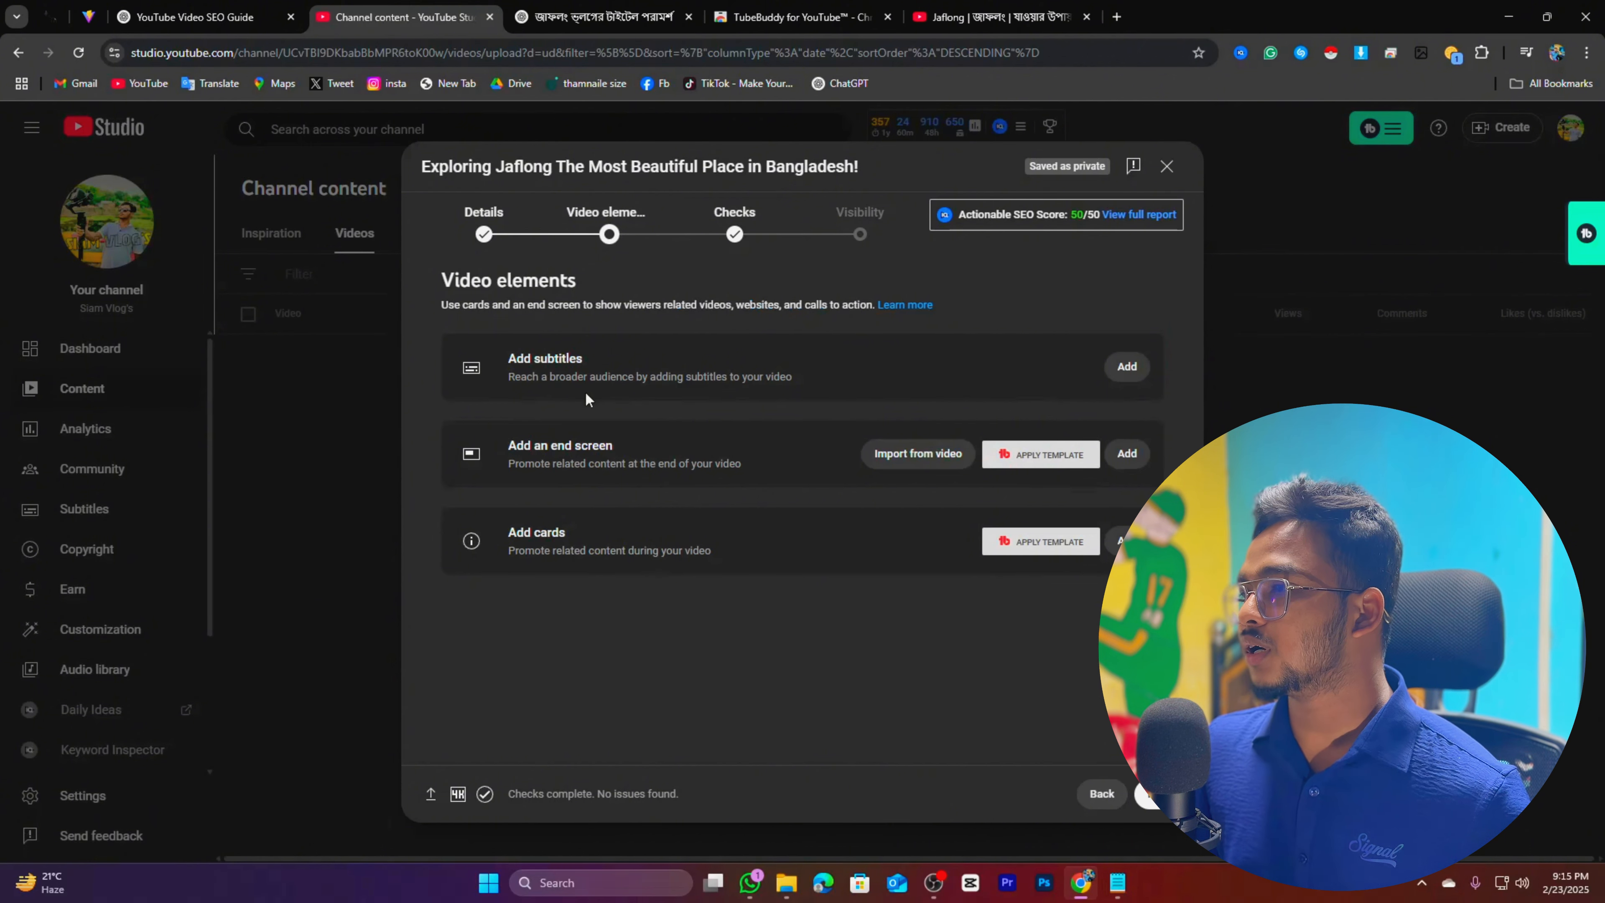
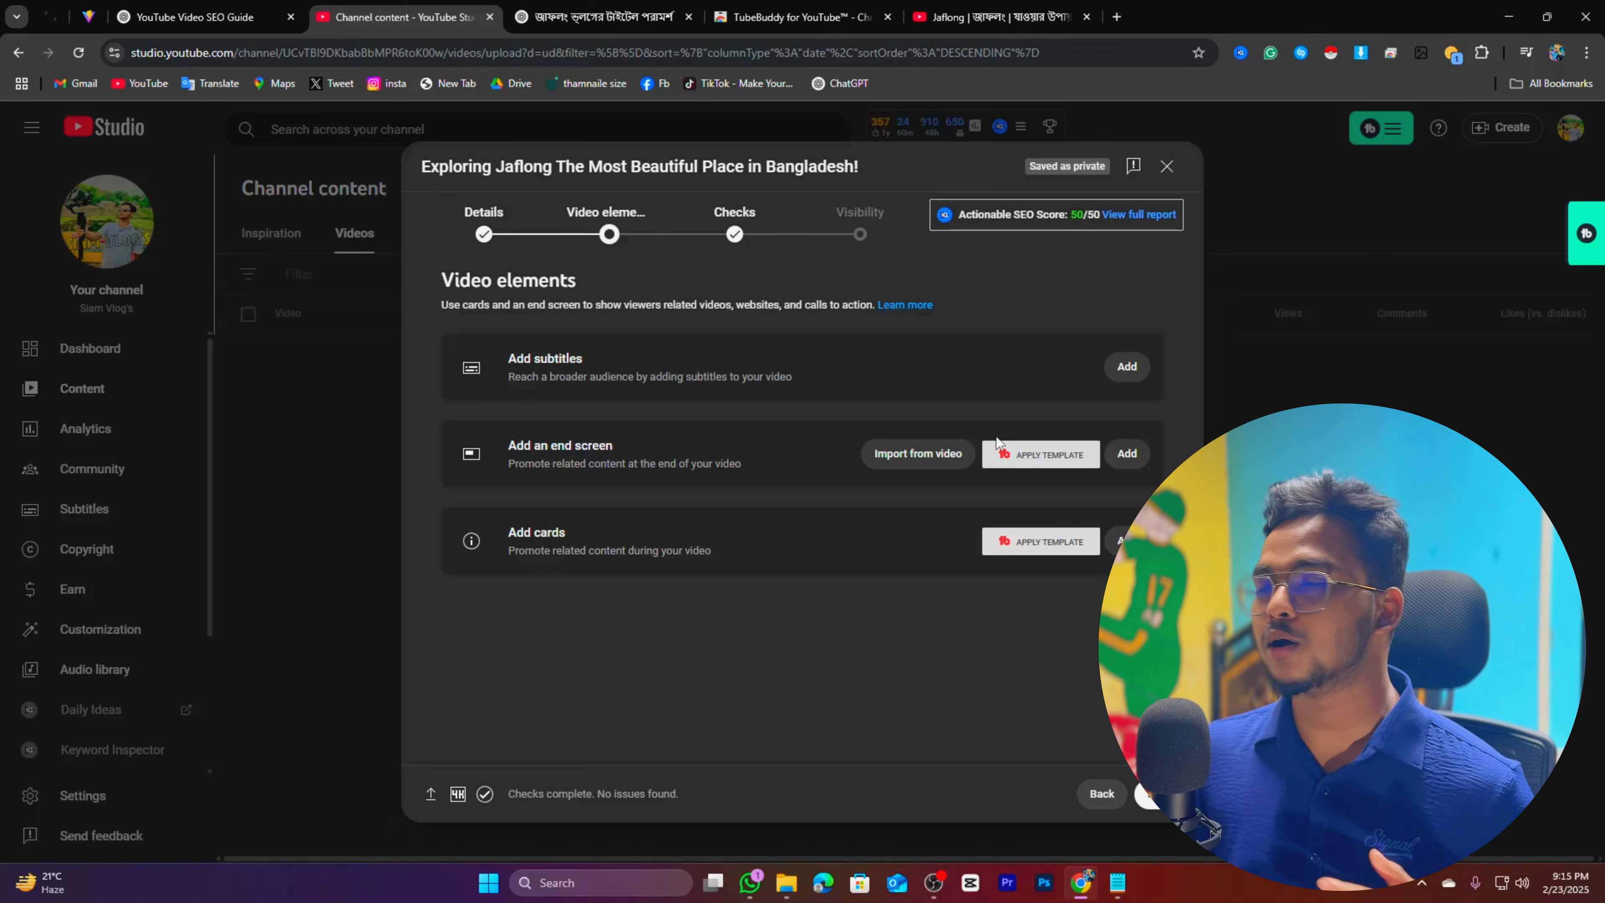
left_click(1129, 454)
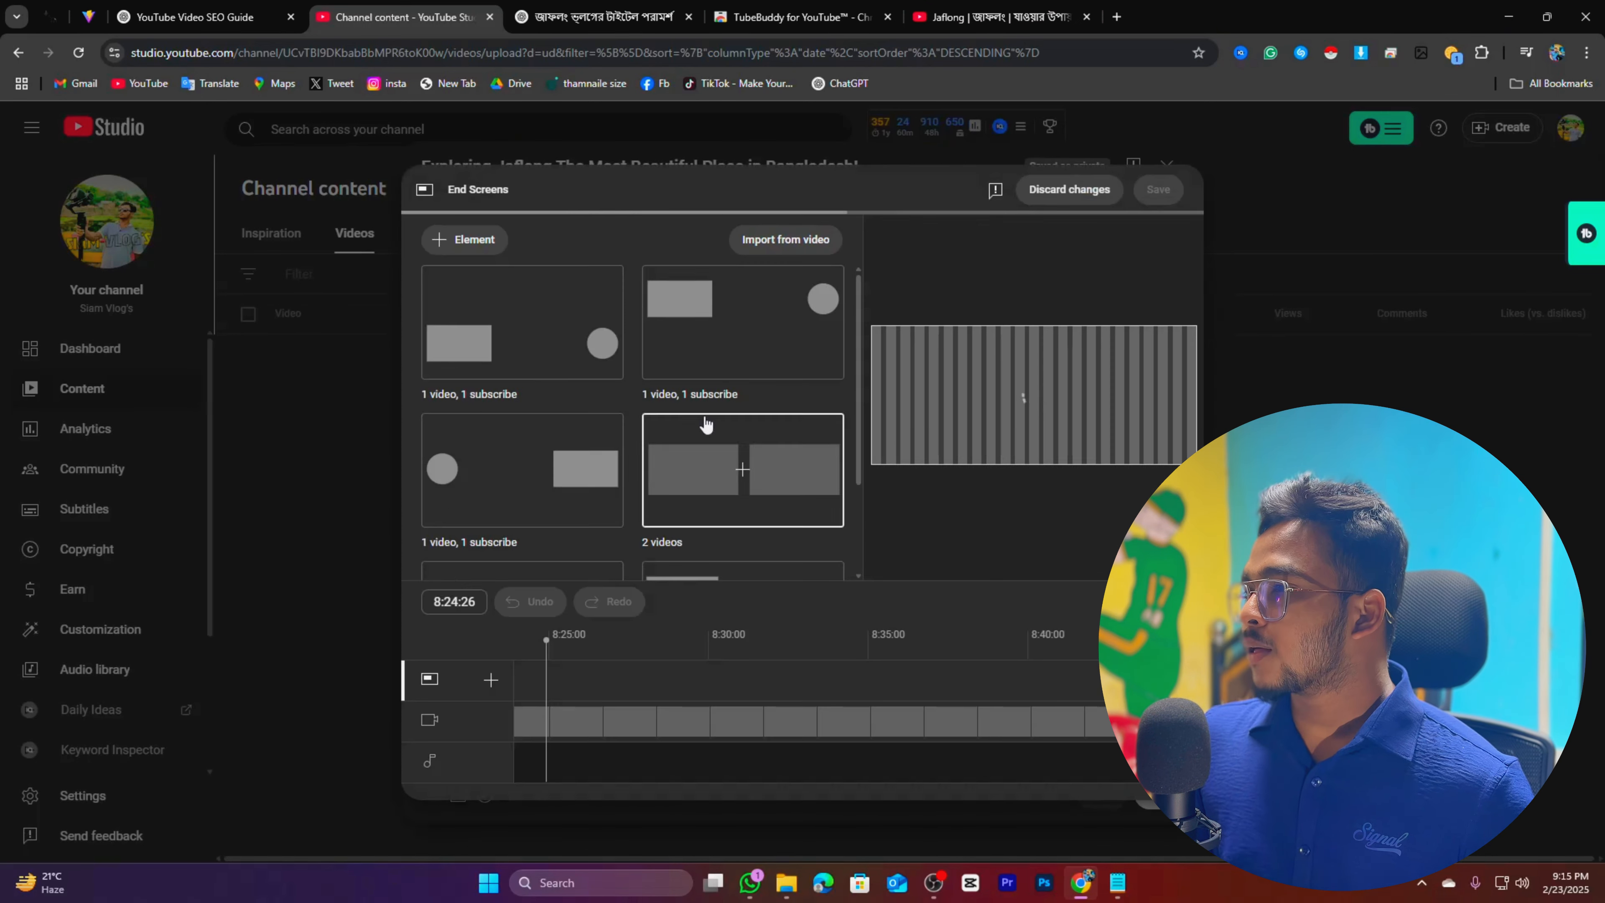
left_click(733, 340)
left_click_drag(1028, 321, 836, 311)
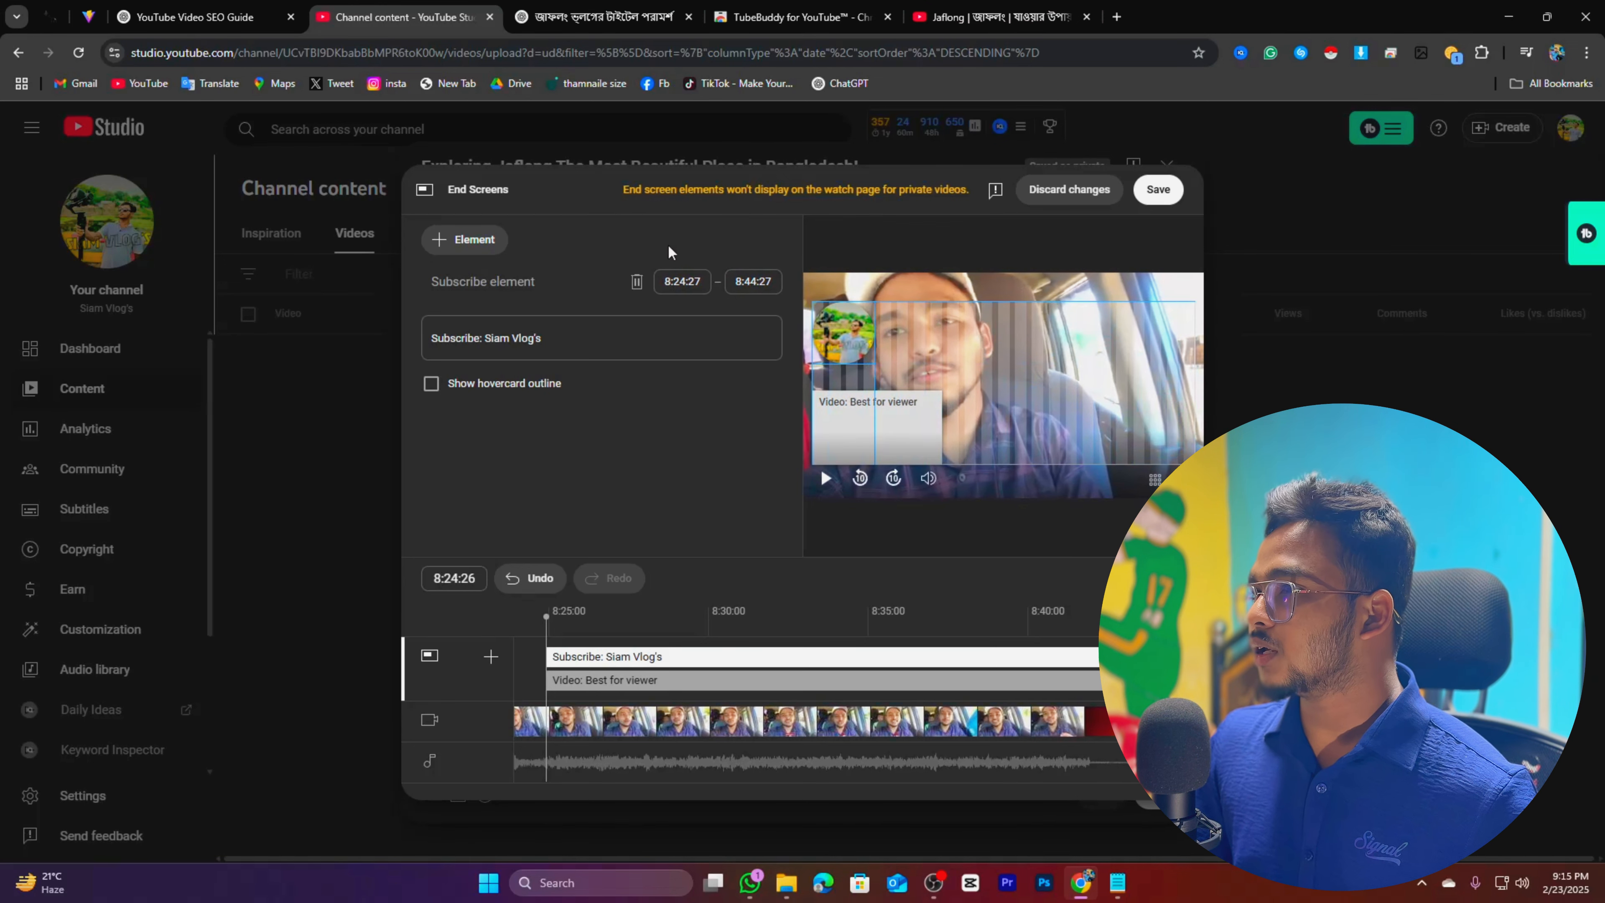
left_click_drag(903, 430, 1156, 430)
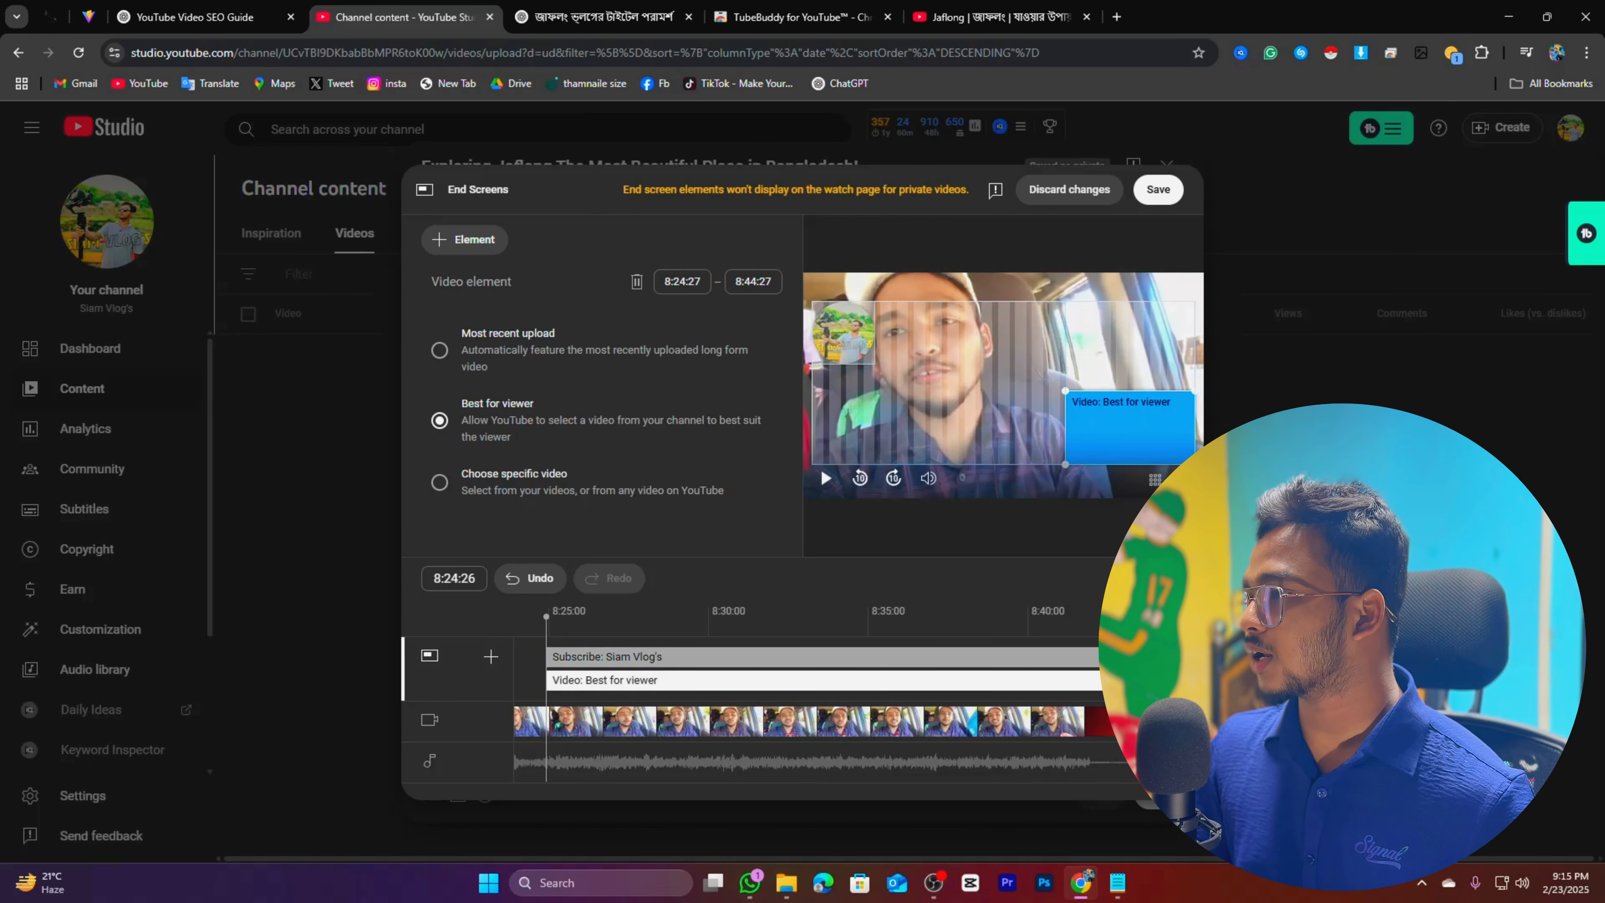
Make the end screen's video element feature the specific channel video "ফেসবুকের টাকায় কিনলাম স্বপ্নের পিসি"
left_click(437, 481)
left_click(635, 465)
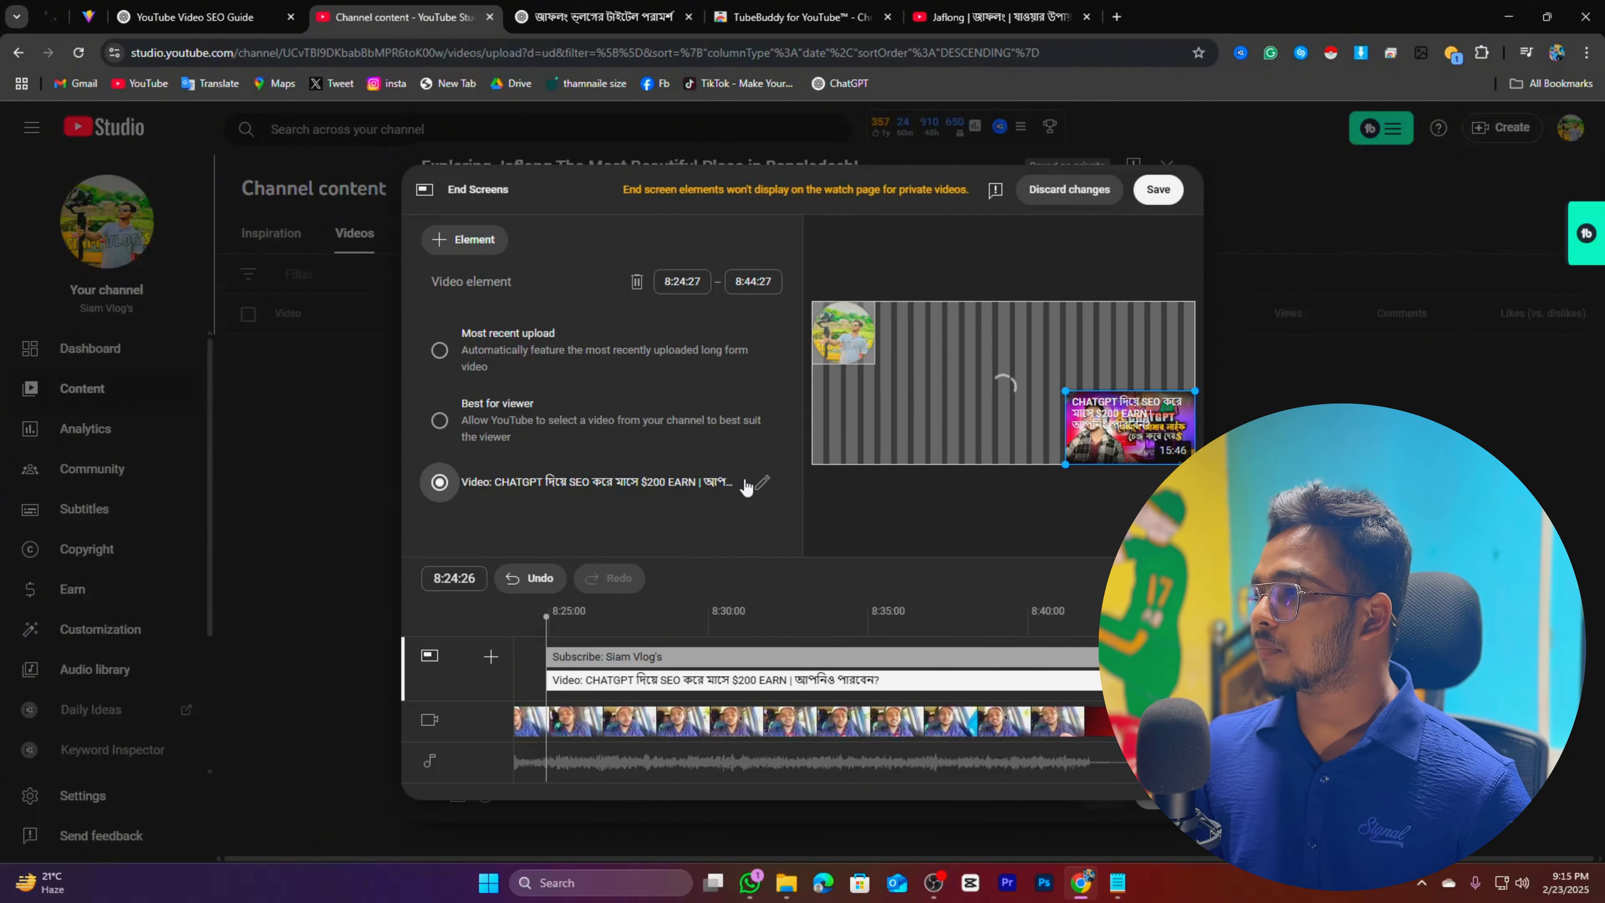
left_click(762, 485)
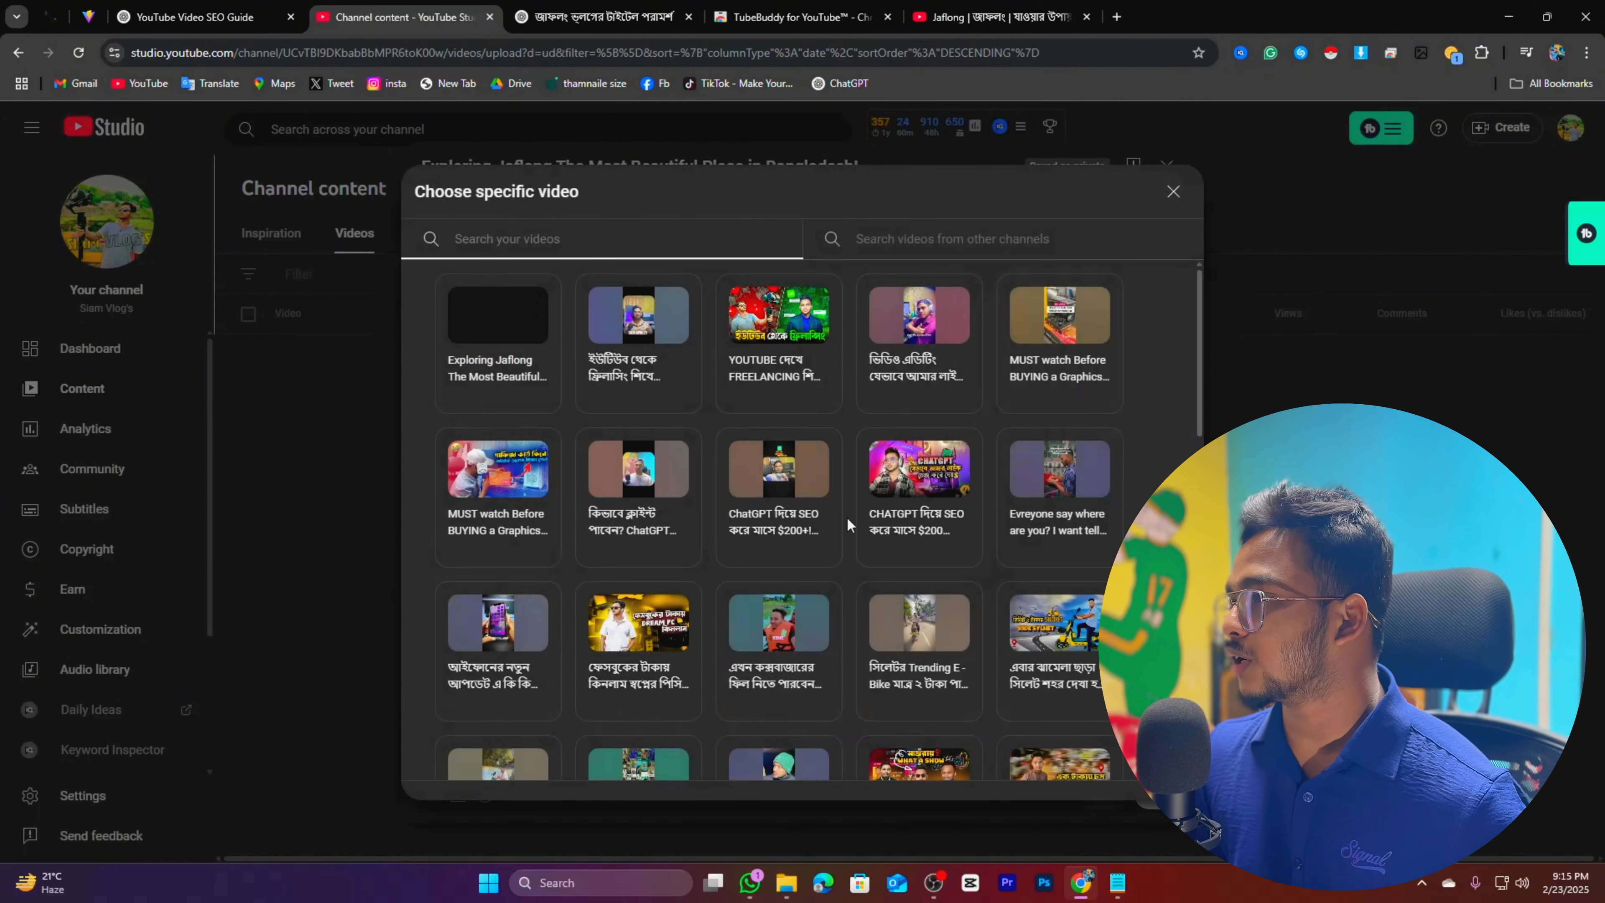
scroll(694, 407, "down", 4)
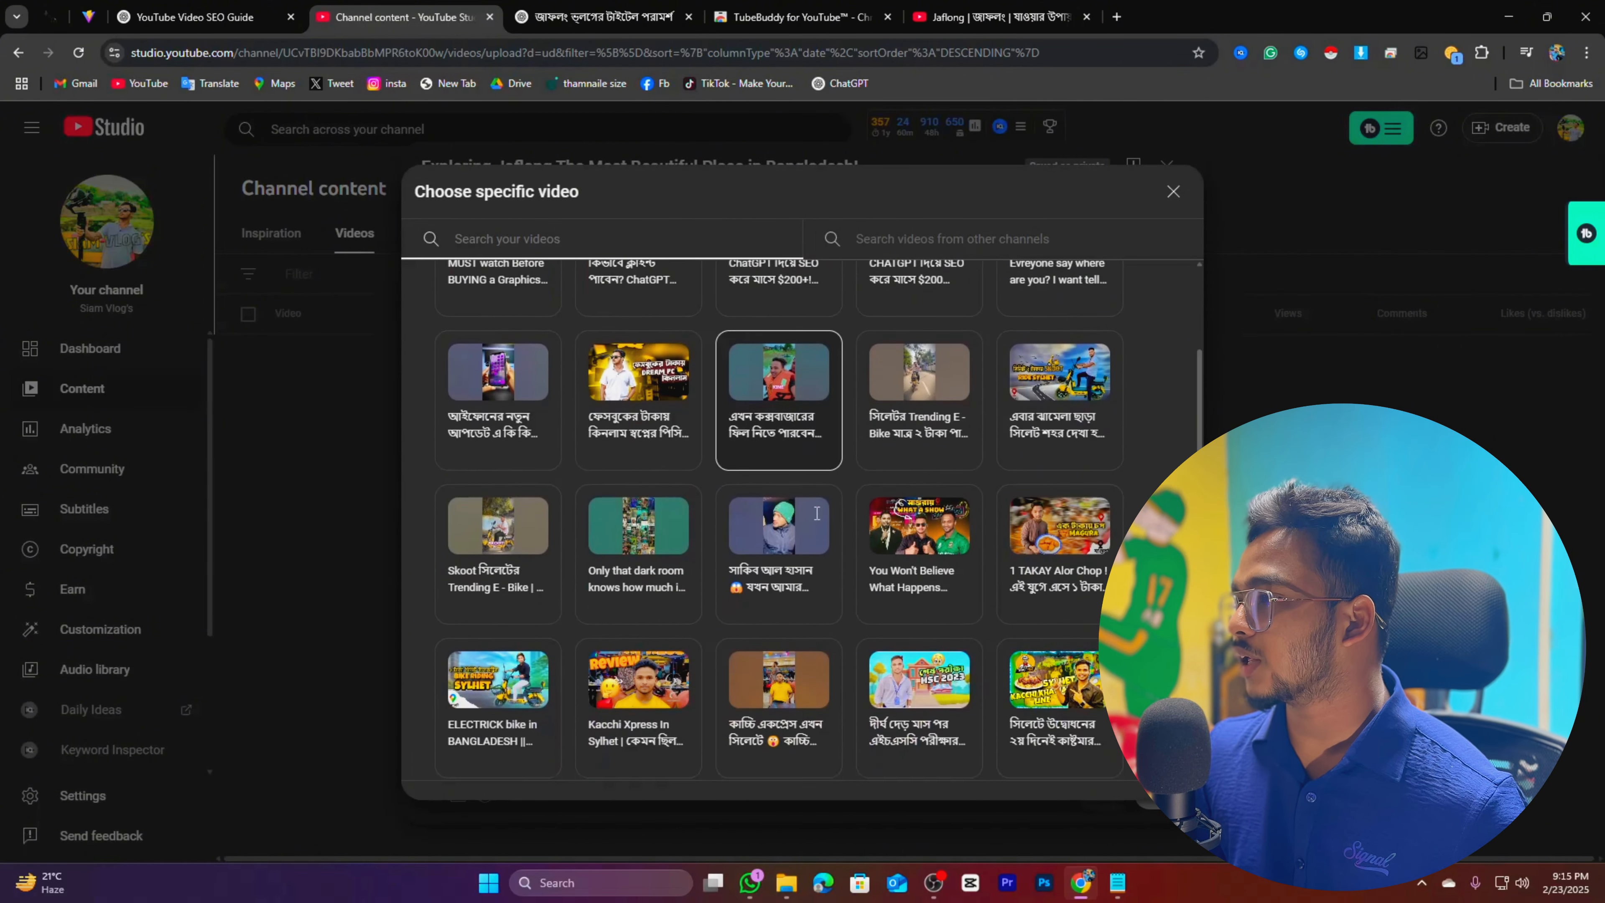
left_click(676, 379)
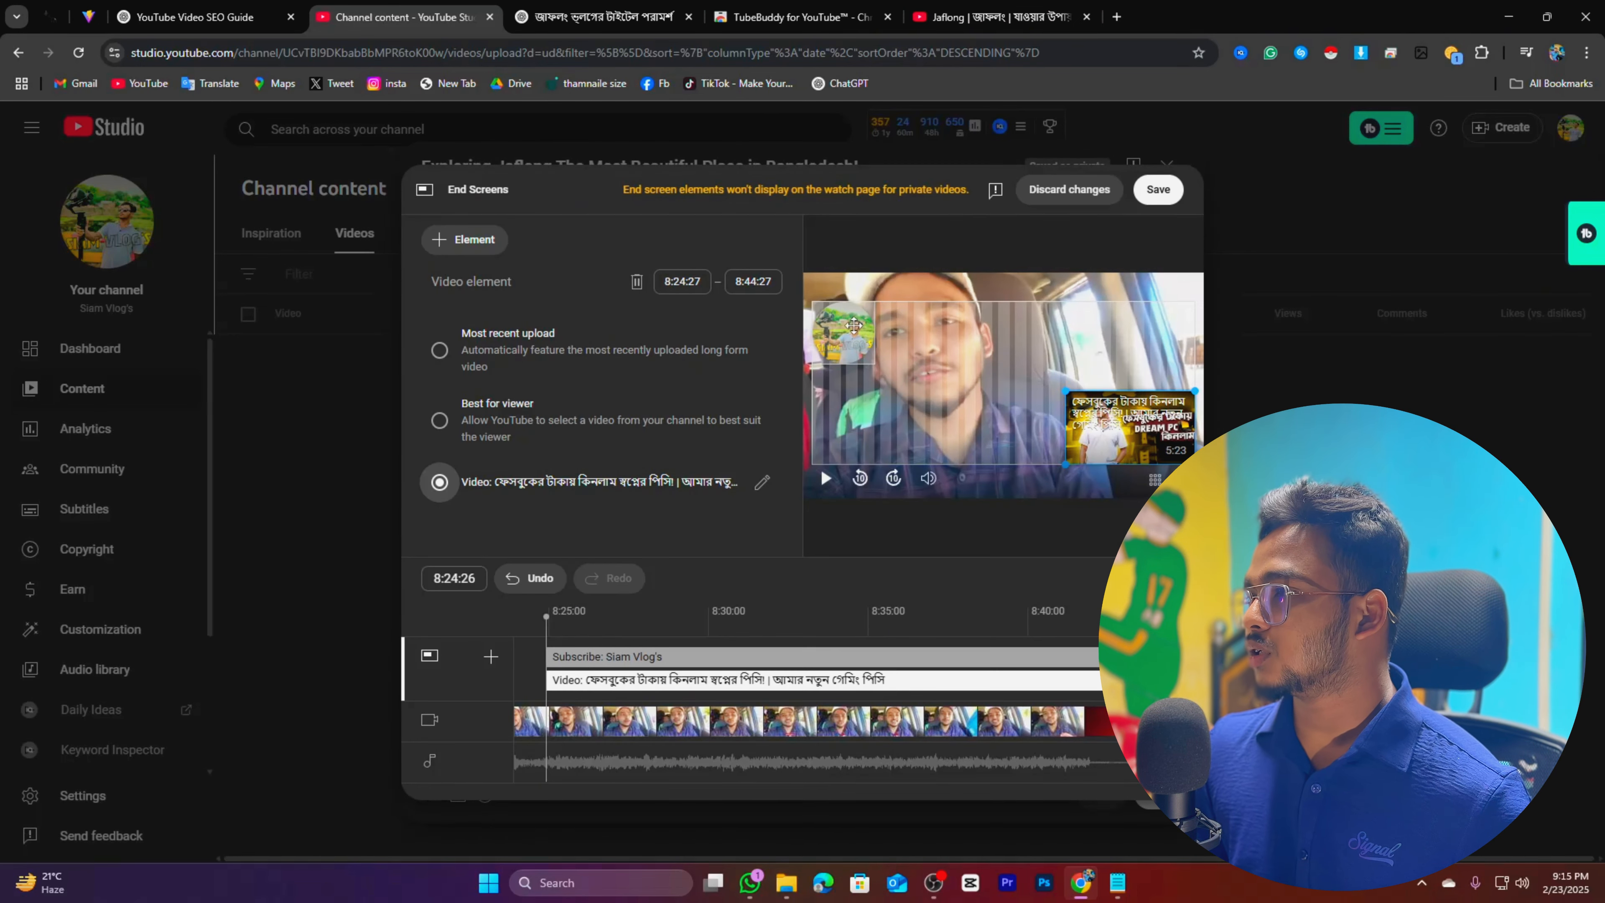
Set the subscribe and video elements to start at 8:39:27, preview the ending, and save the end screen
left_click(847, 353)
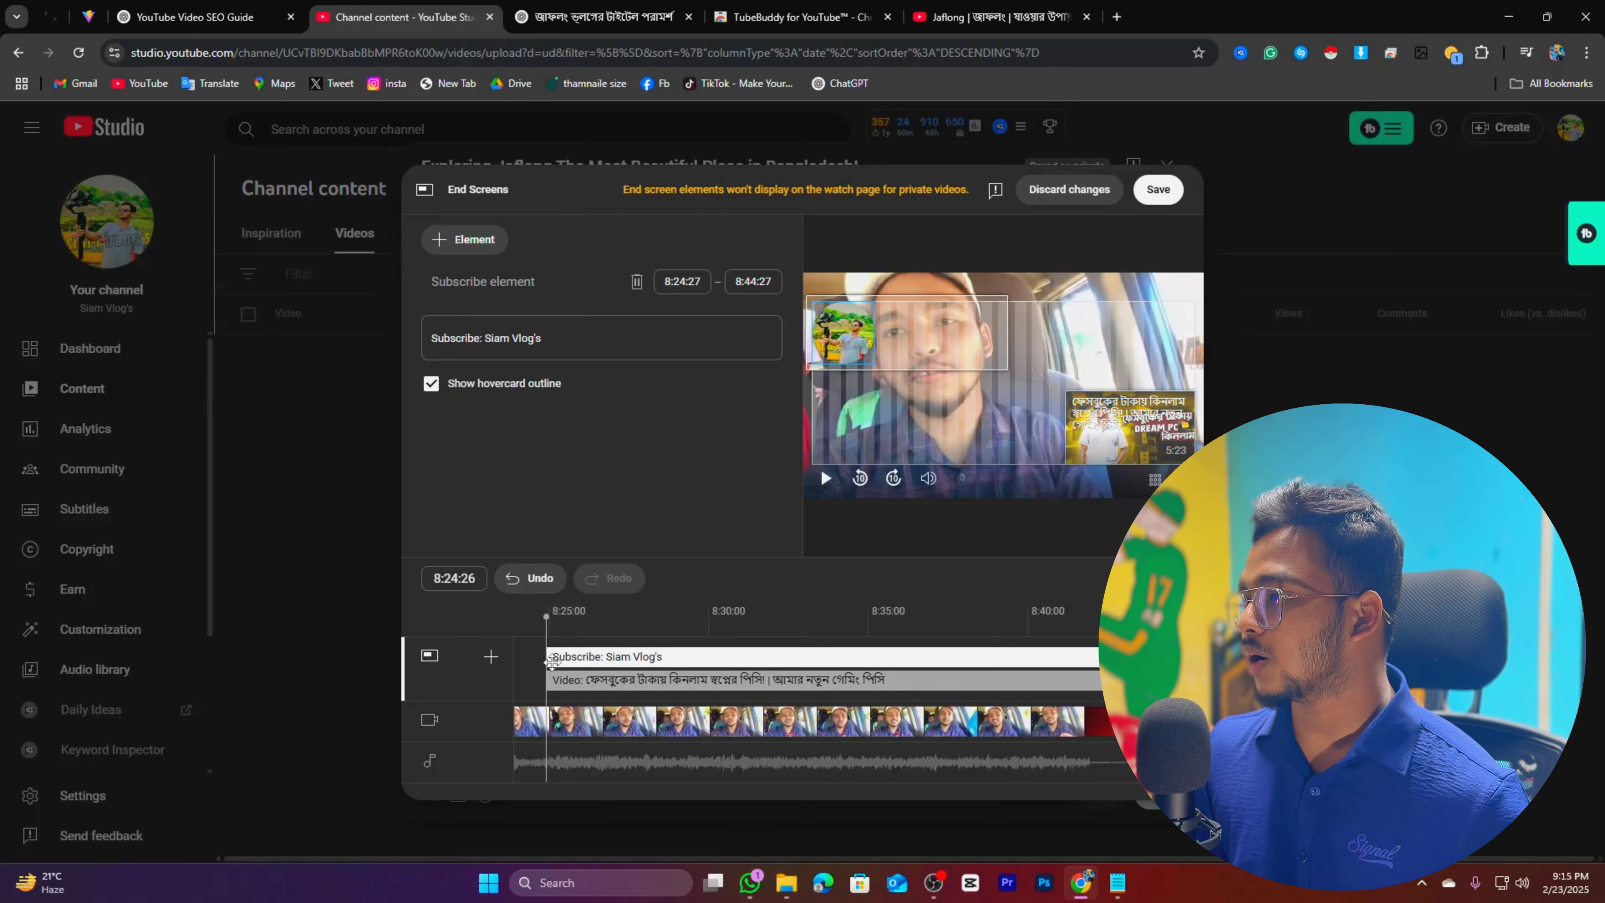
left_click(517, 577)
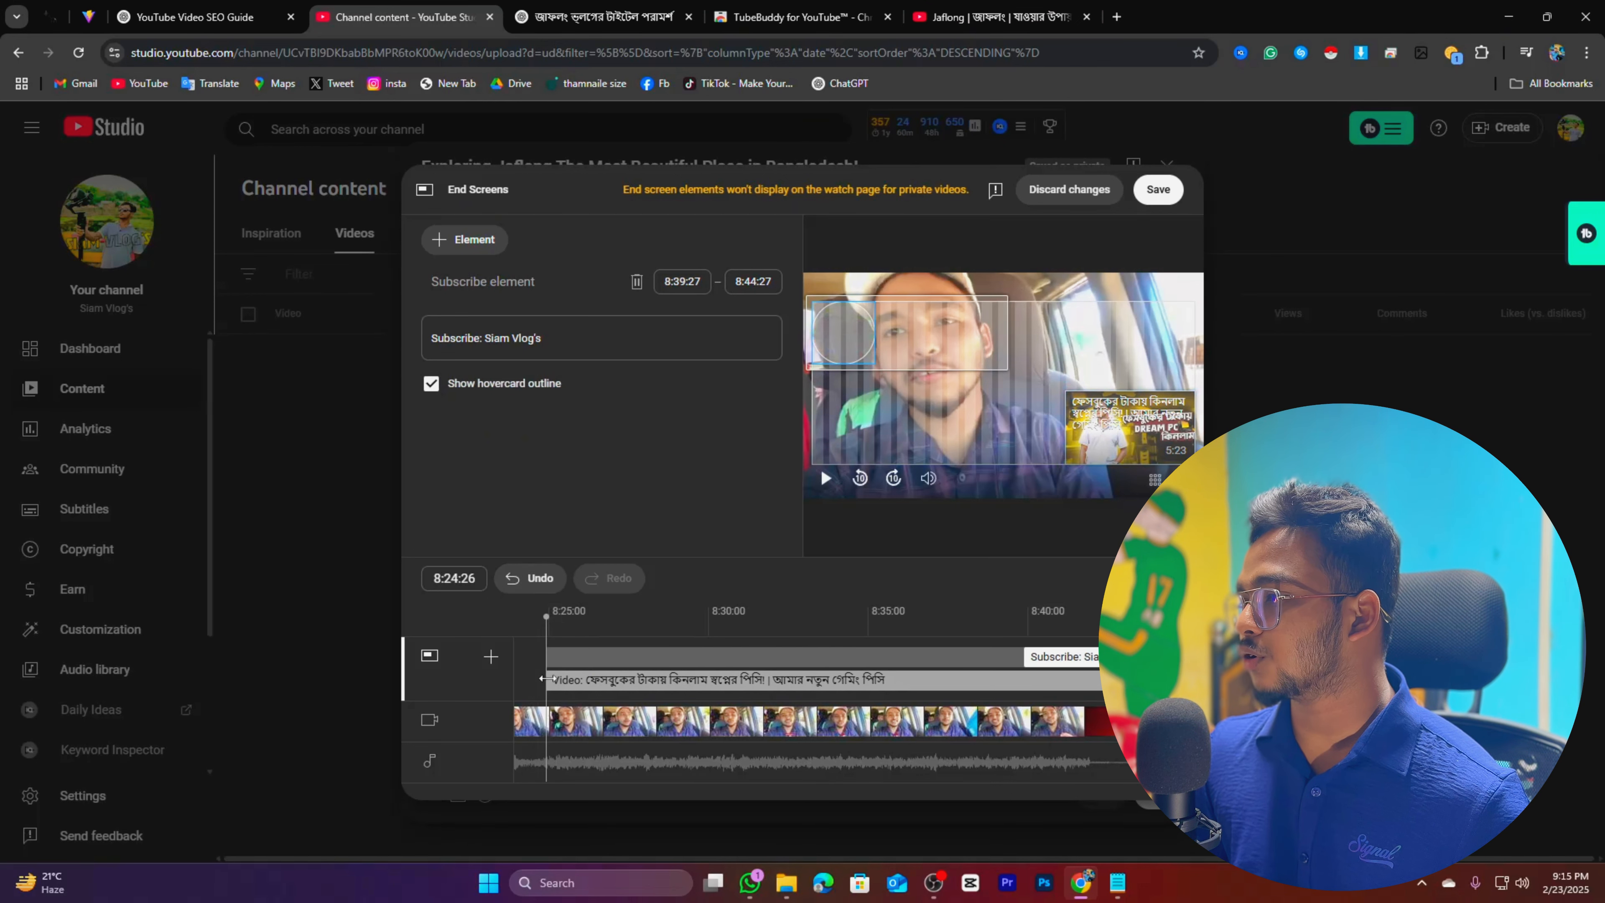
left_click_drag(547, 681, 1025, 681)
left_click(1021, 612)
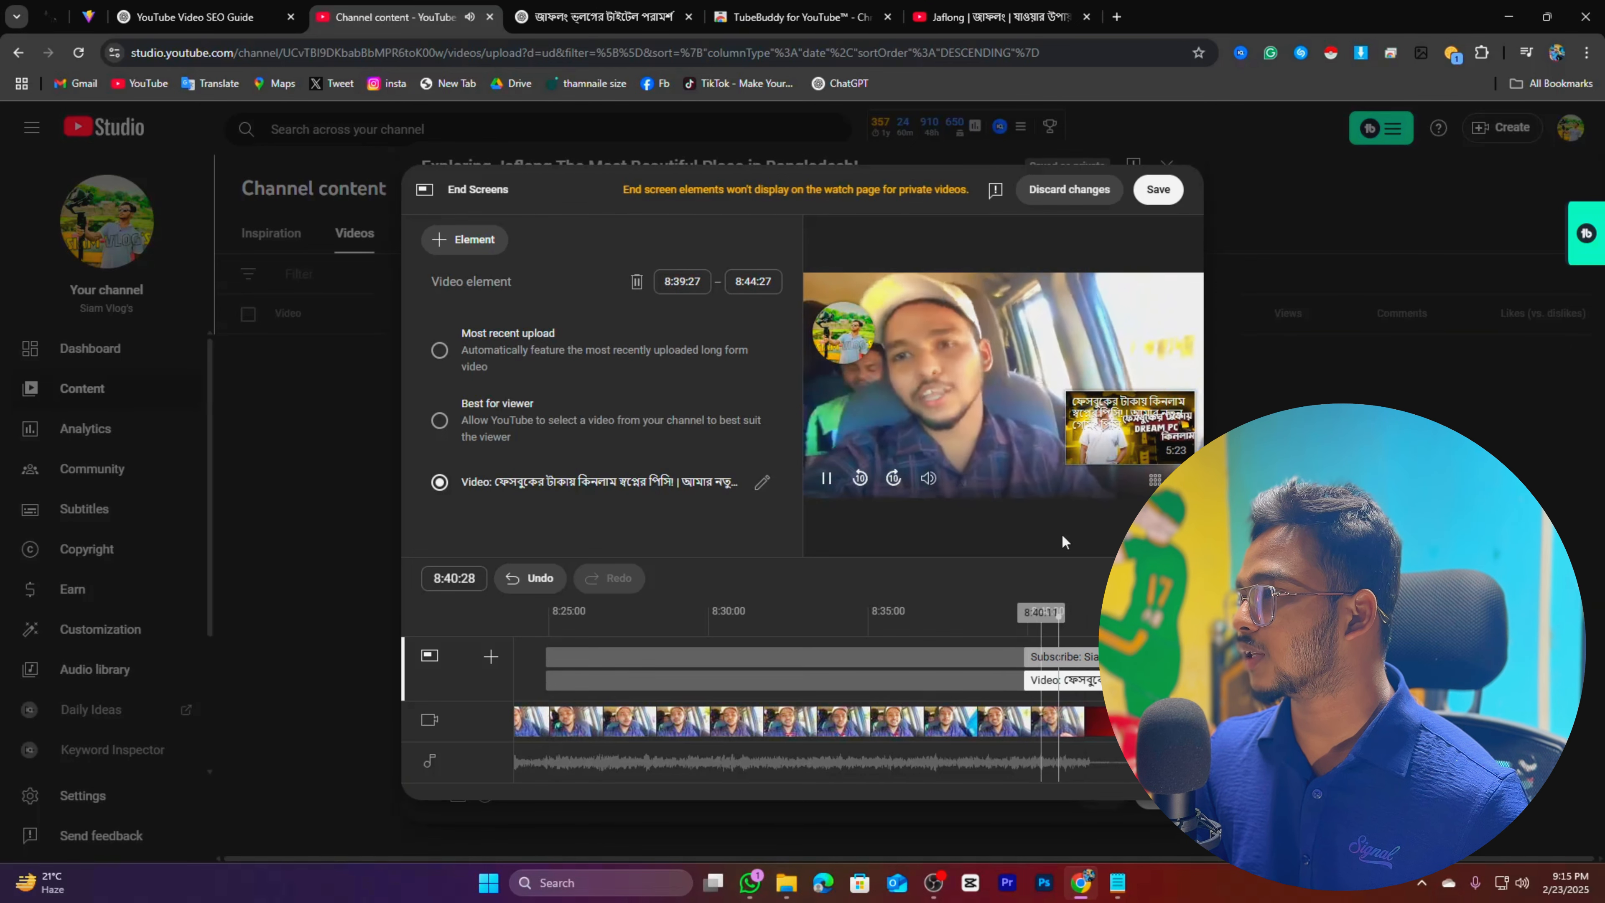
key("space")
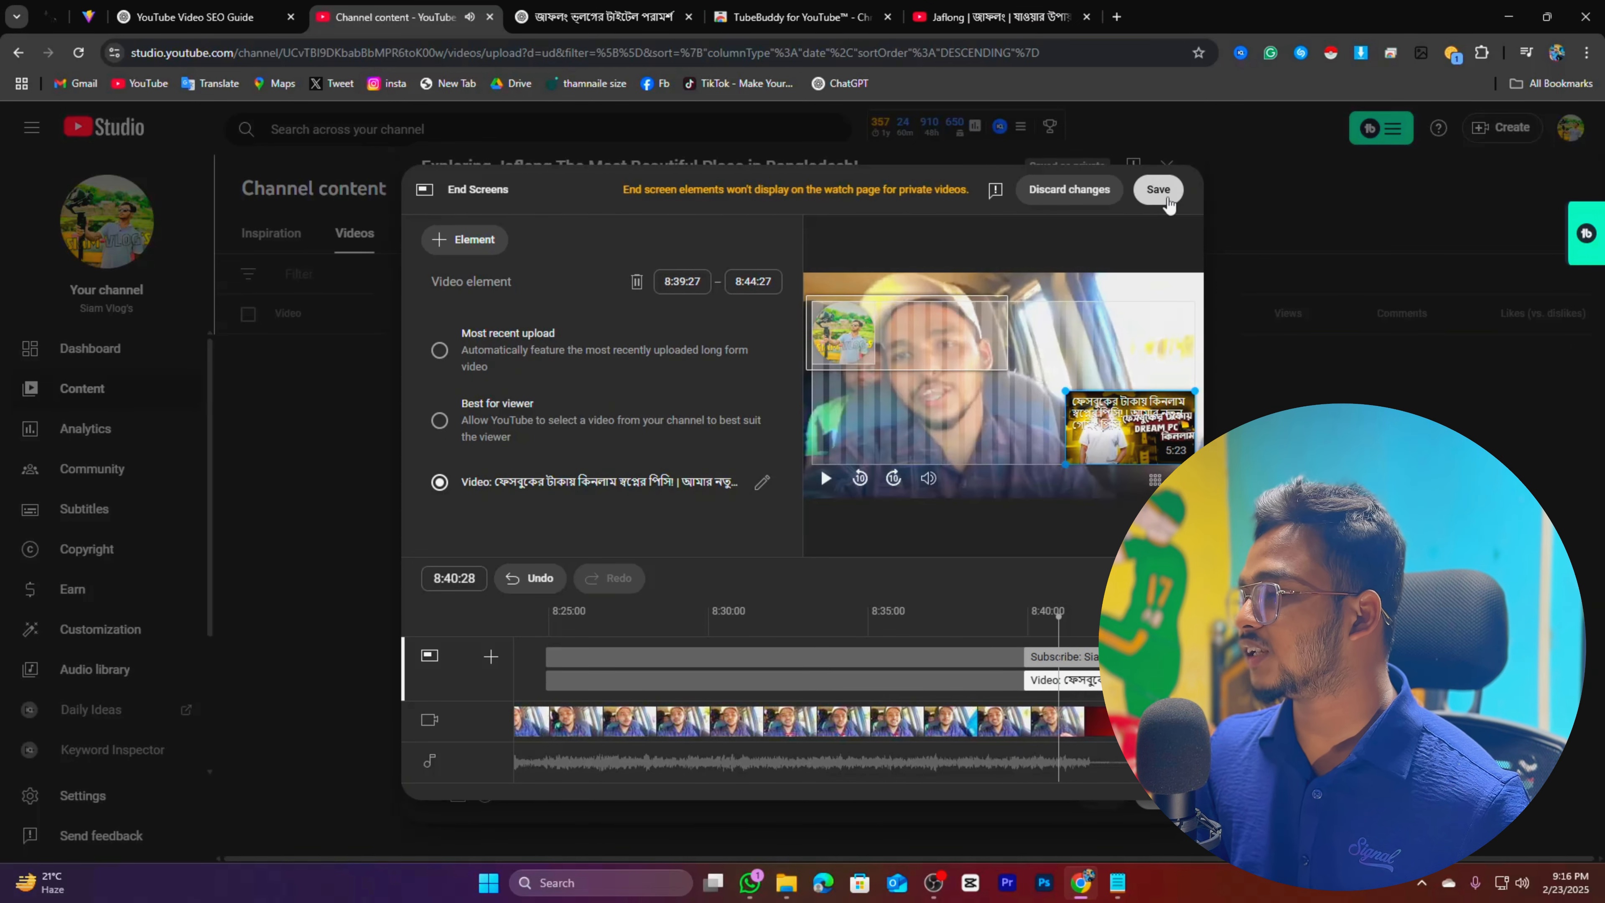
left_click(1158, 192)
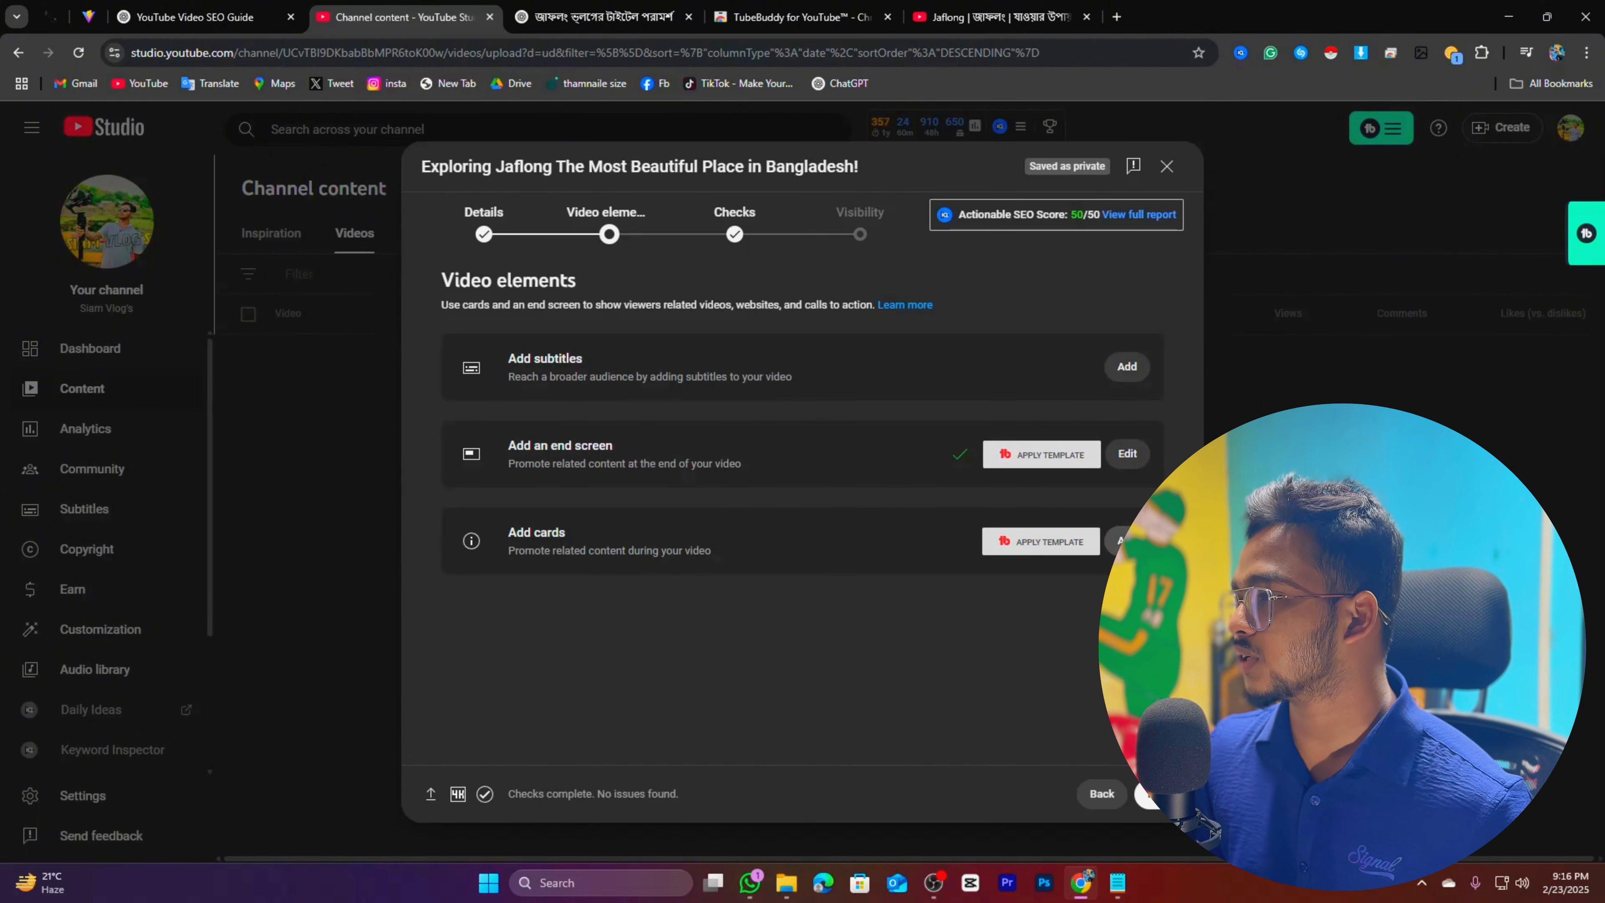
Add a video card at 1:52:03 linking to "ফেসবুকের টাকায় কিনলাম স্বপ্নের পিসি"
left_click(1128, 541)
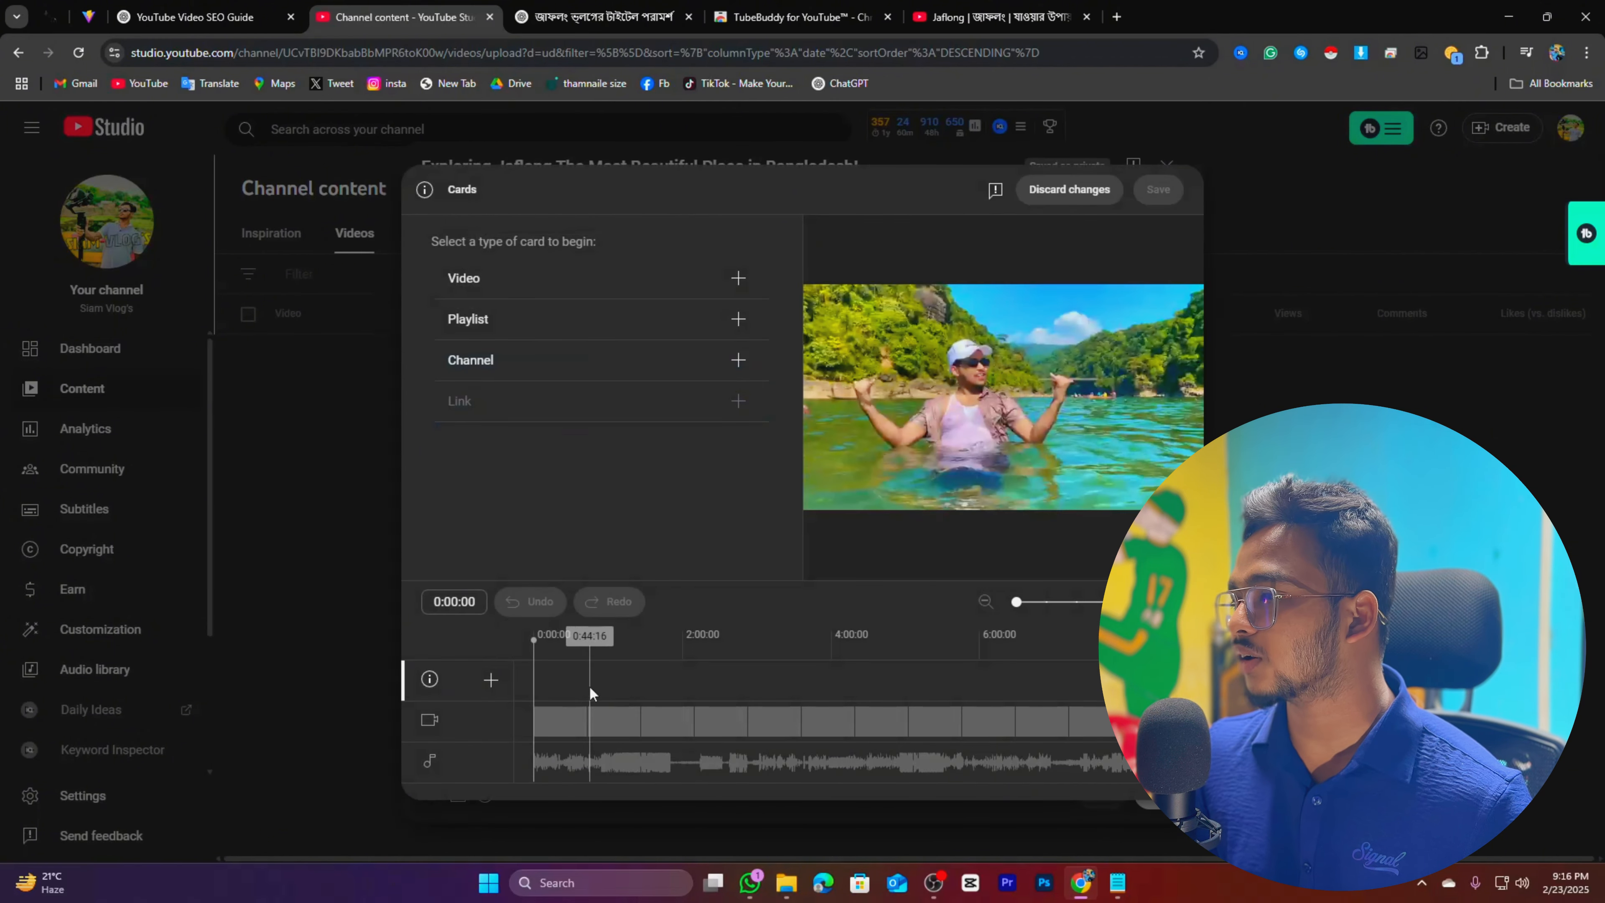
left_click_drag(691, 688, 673, 686)
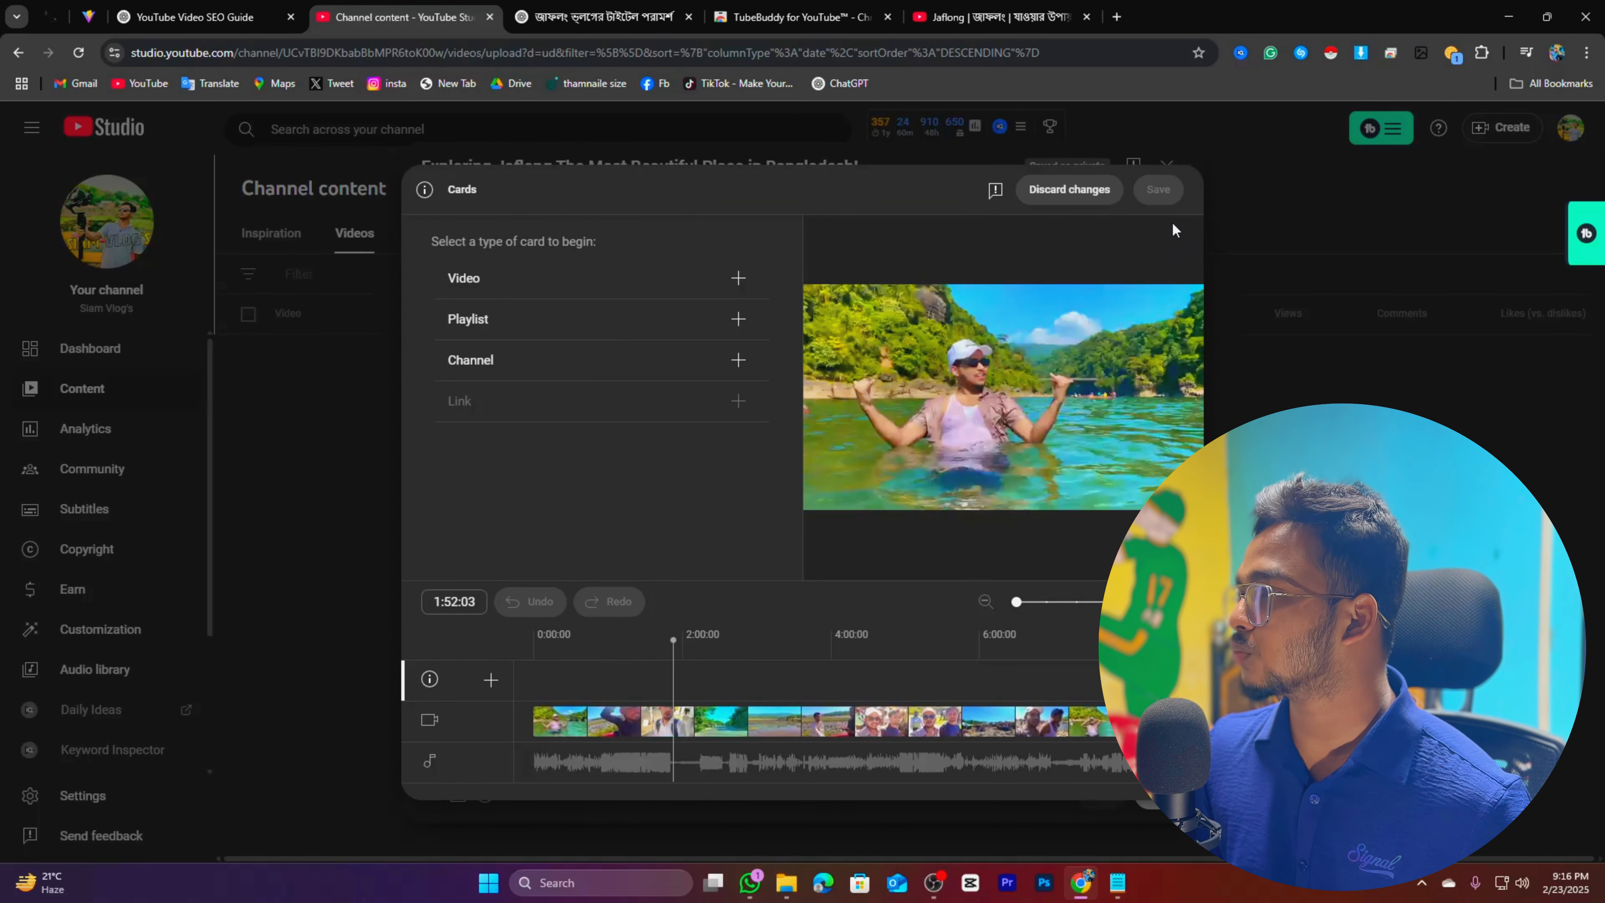
left_click(738, 278)
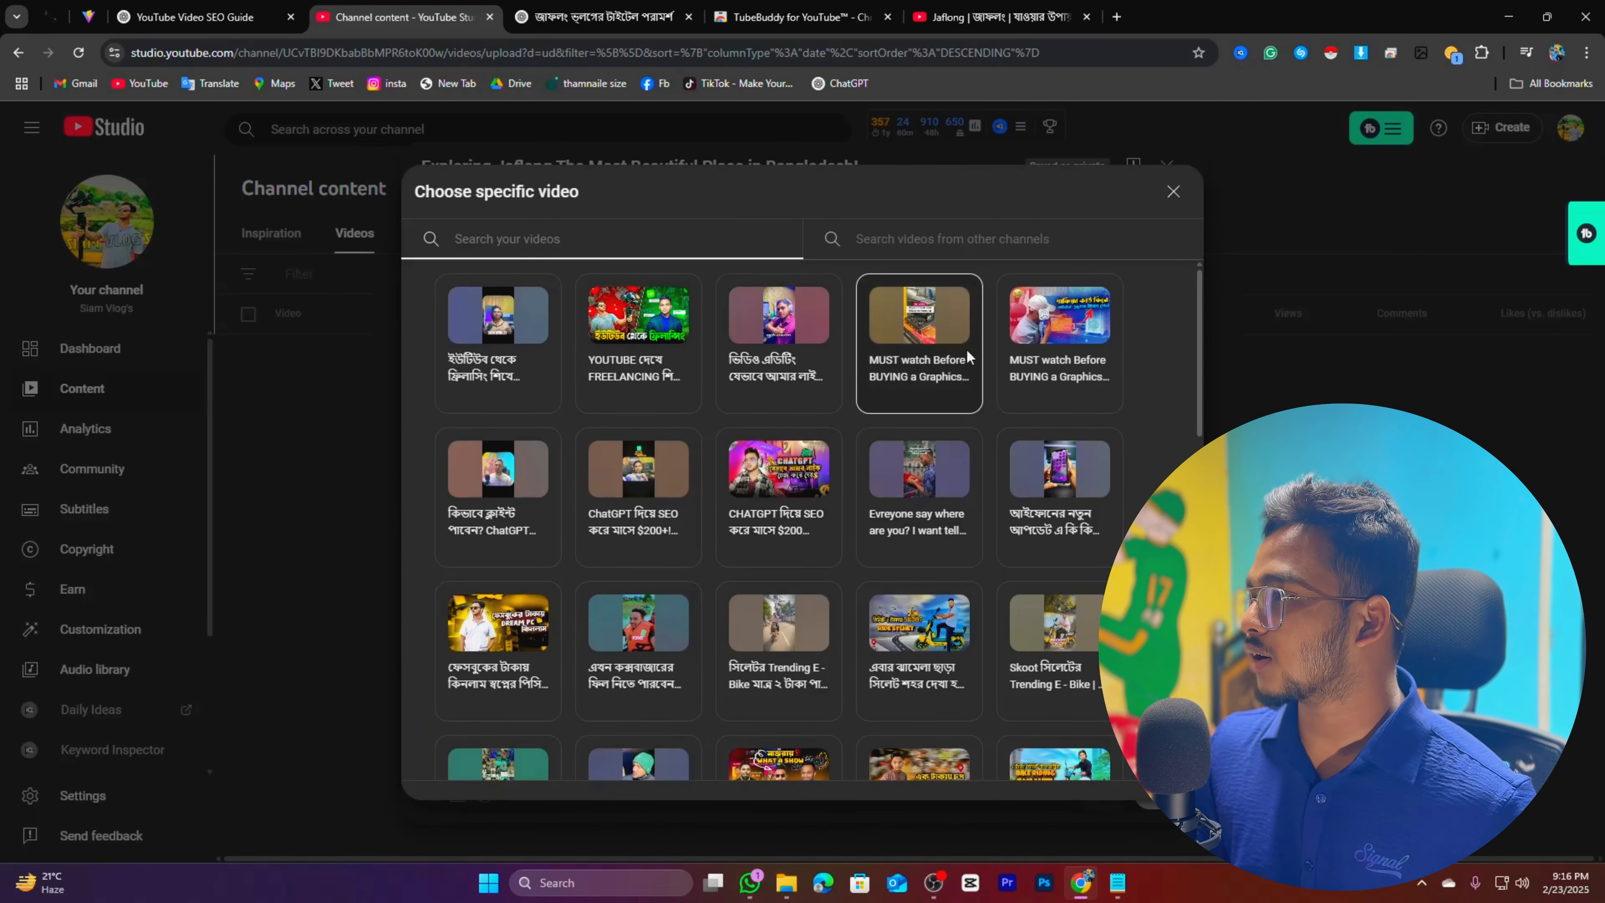
scroll(556, 504, "down", 2)
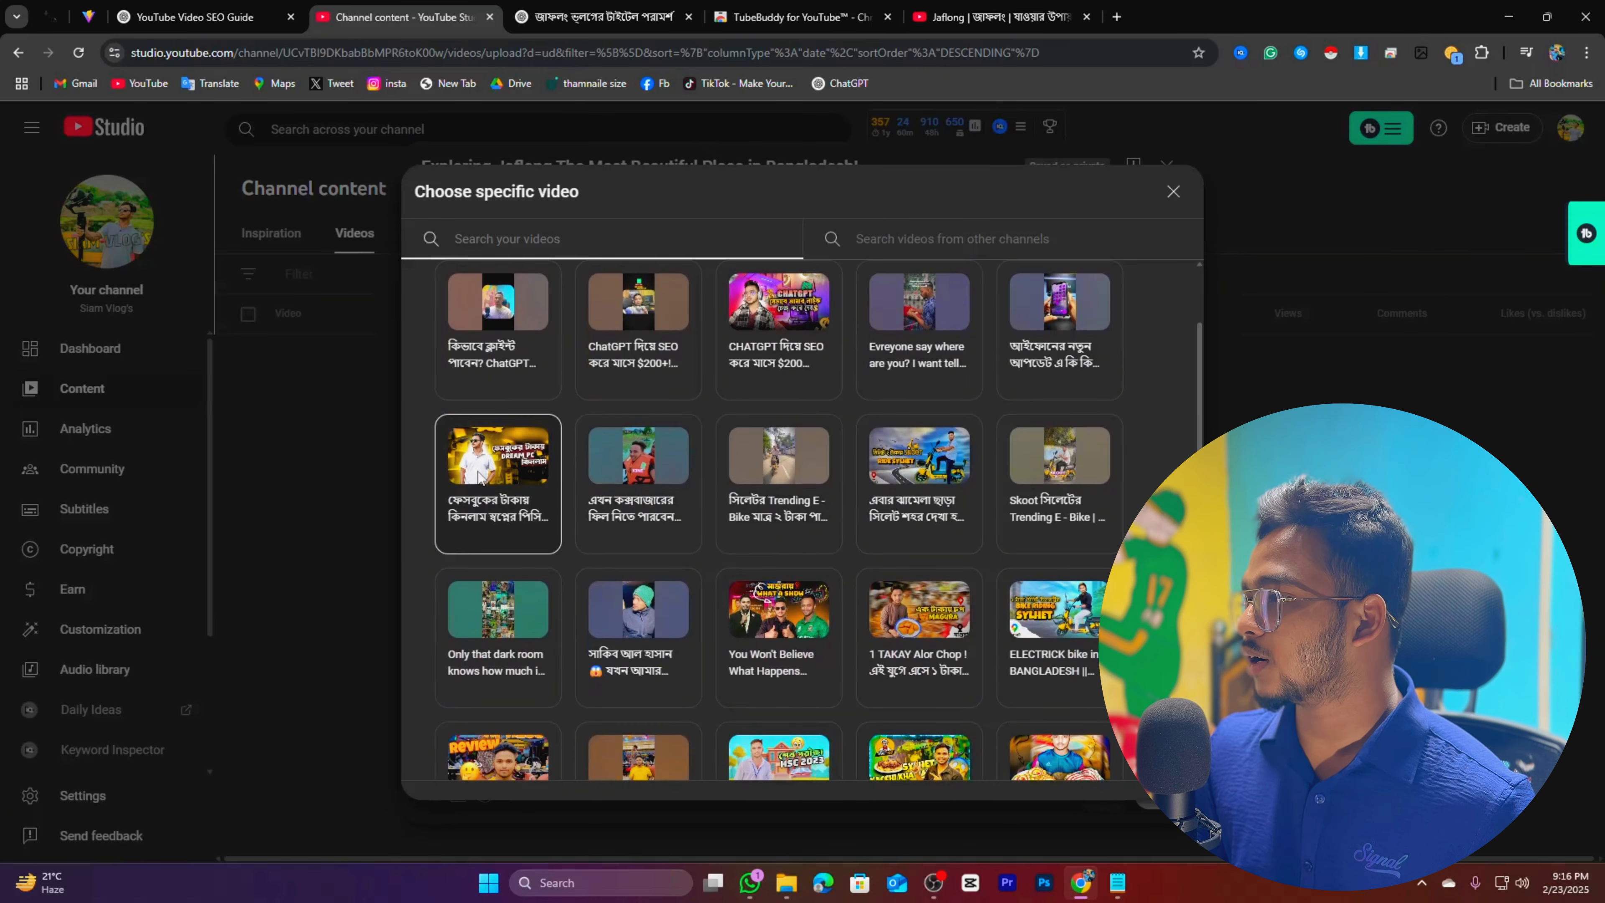
left_click(549, 503)
Add a second video card at 4:03:05 linking to "এবার ঝামেলা ছাড়া সিলেট শহর দেখা হবে নিখুঁতভাবে"
left_click(833, 688)
left_click_drag(834, 689, 836, 688)
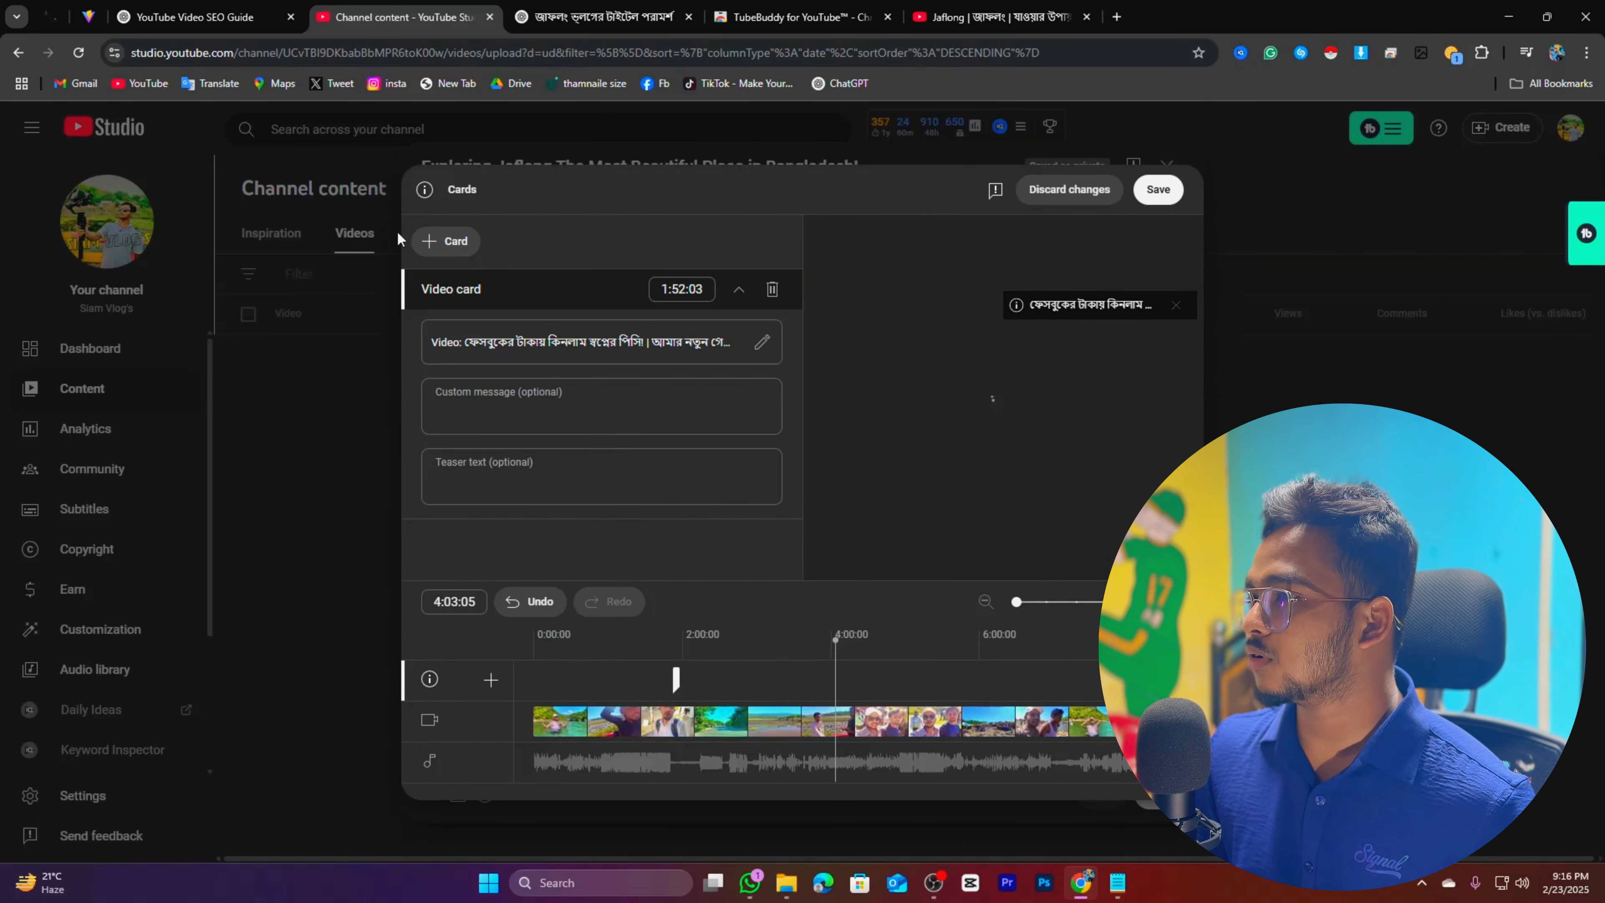
left_click(449, 241)
left_click(470, 255)
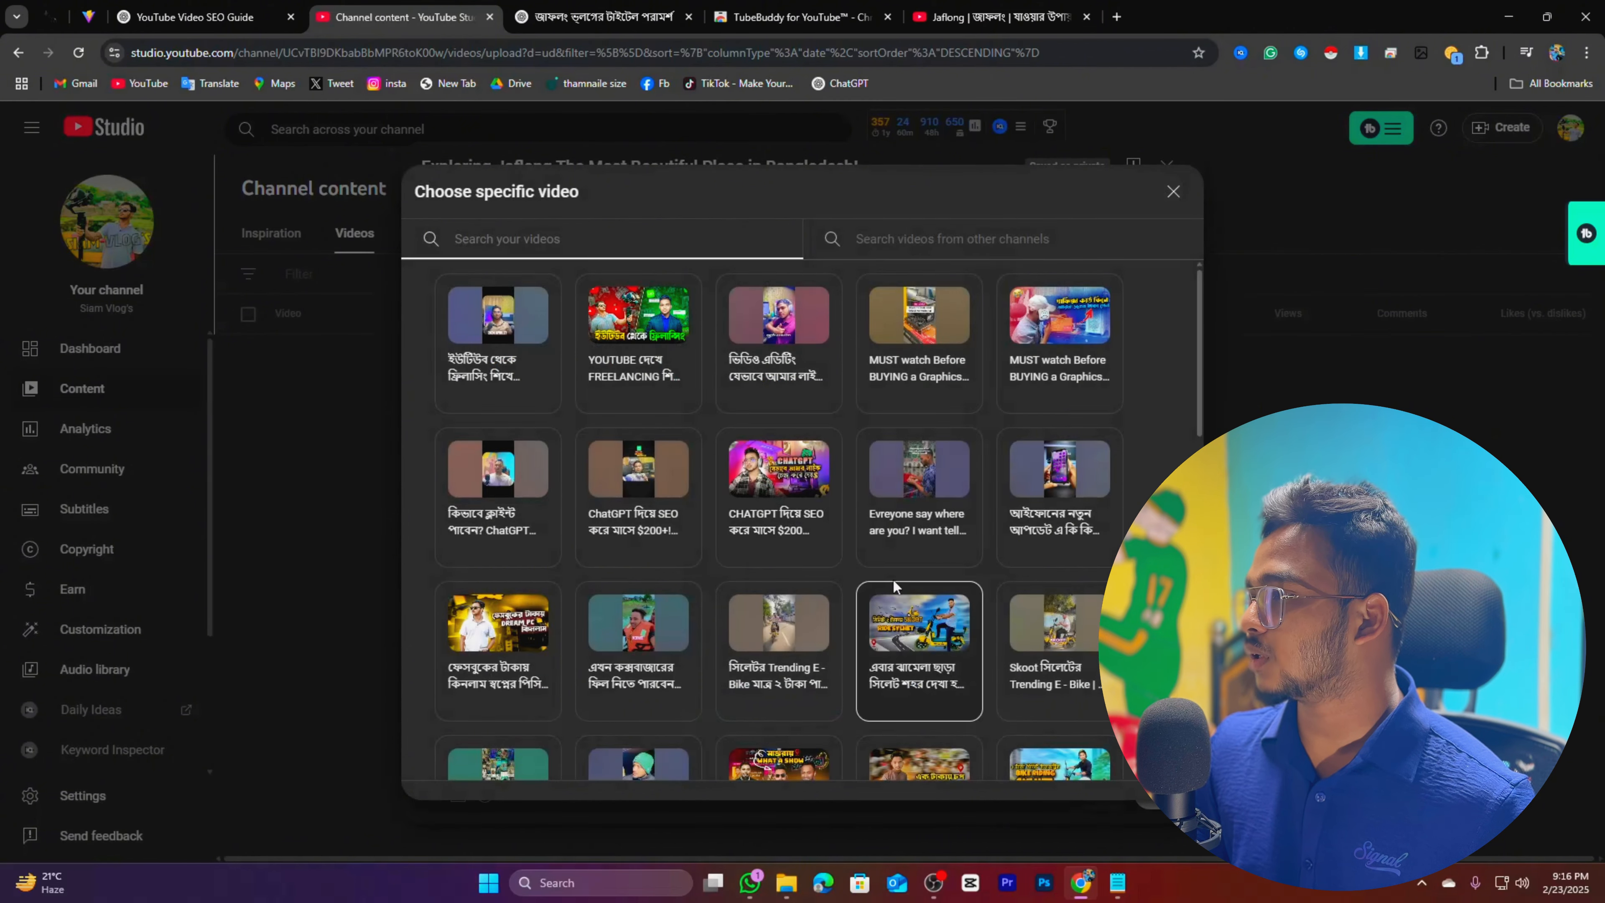
scroll(917, 554, "down", 3)
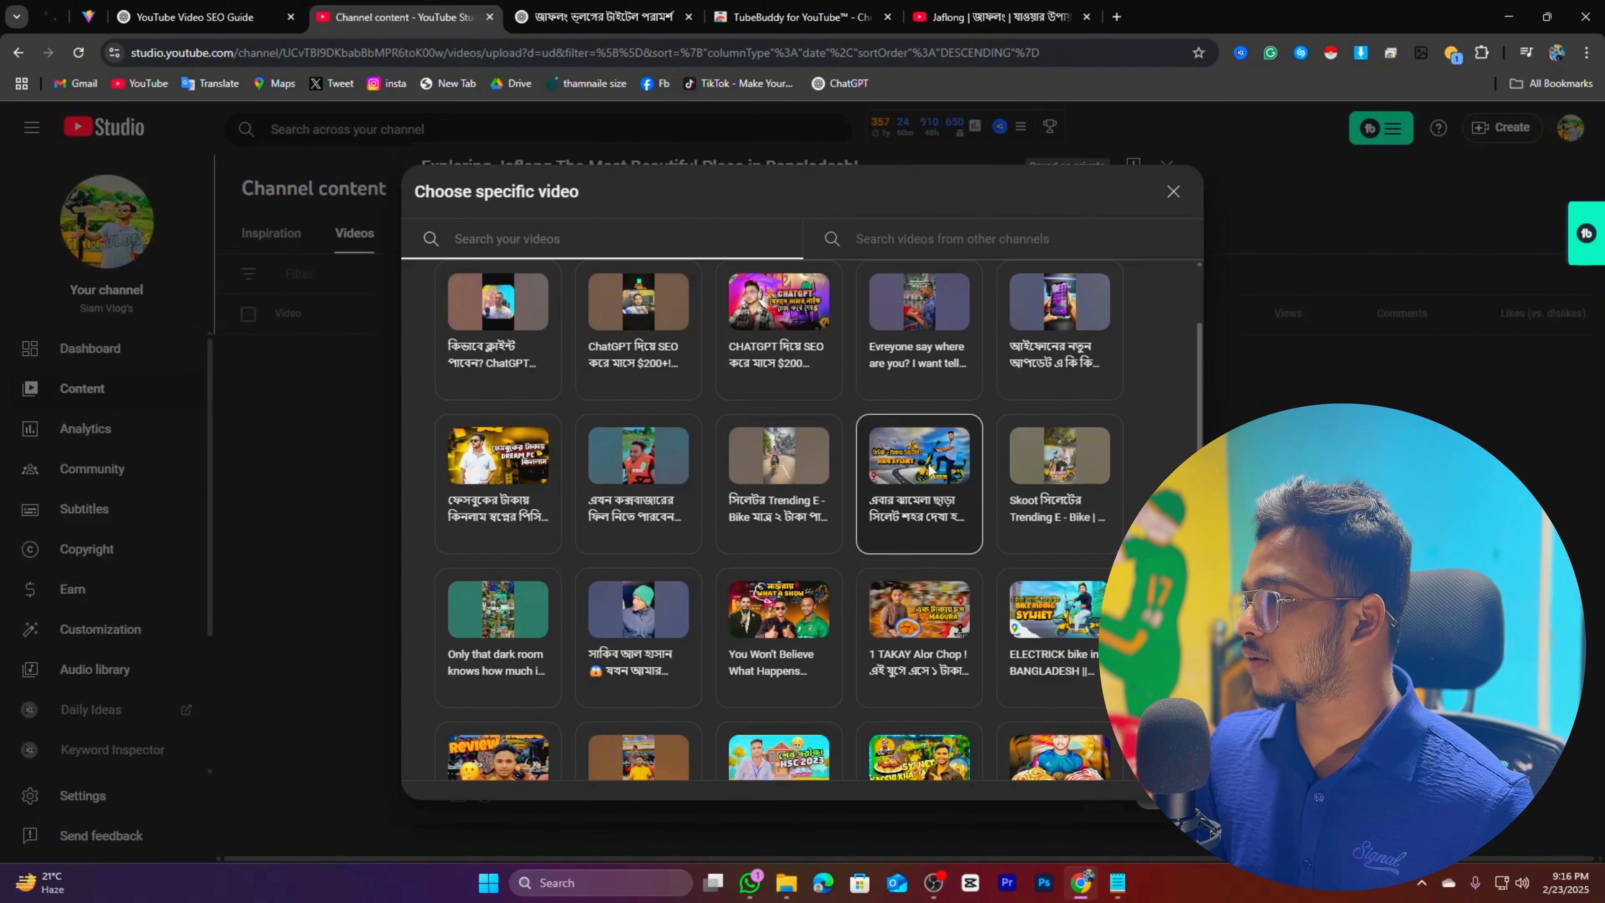
left_click(908, 460)
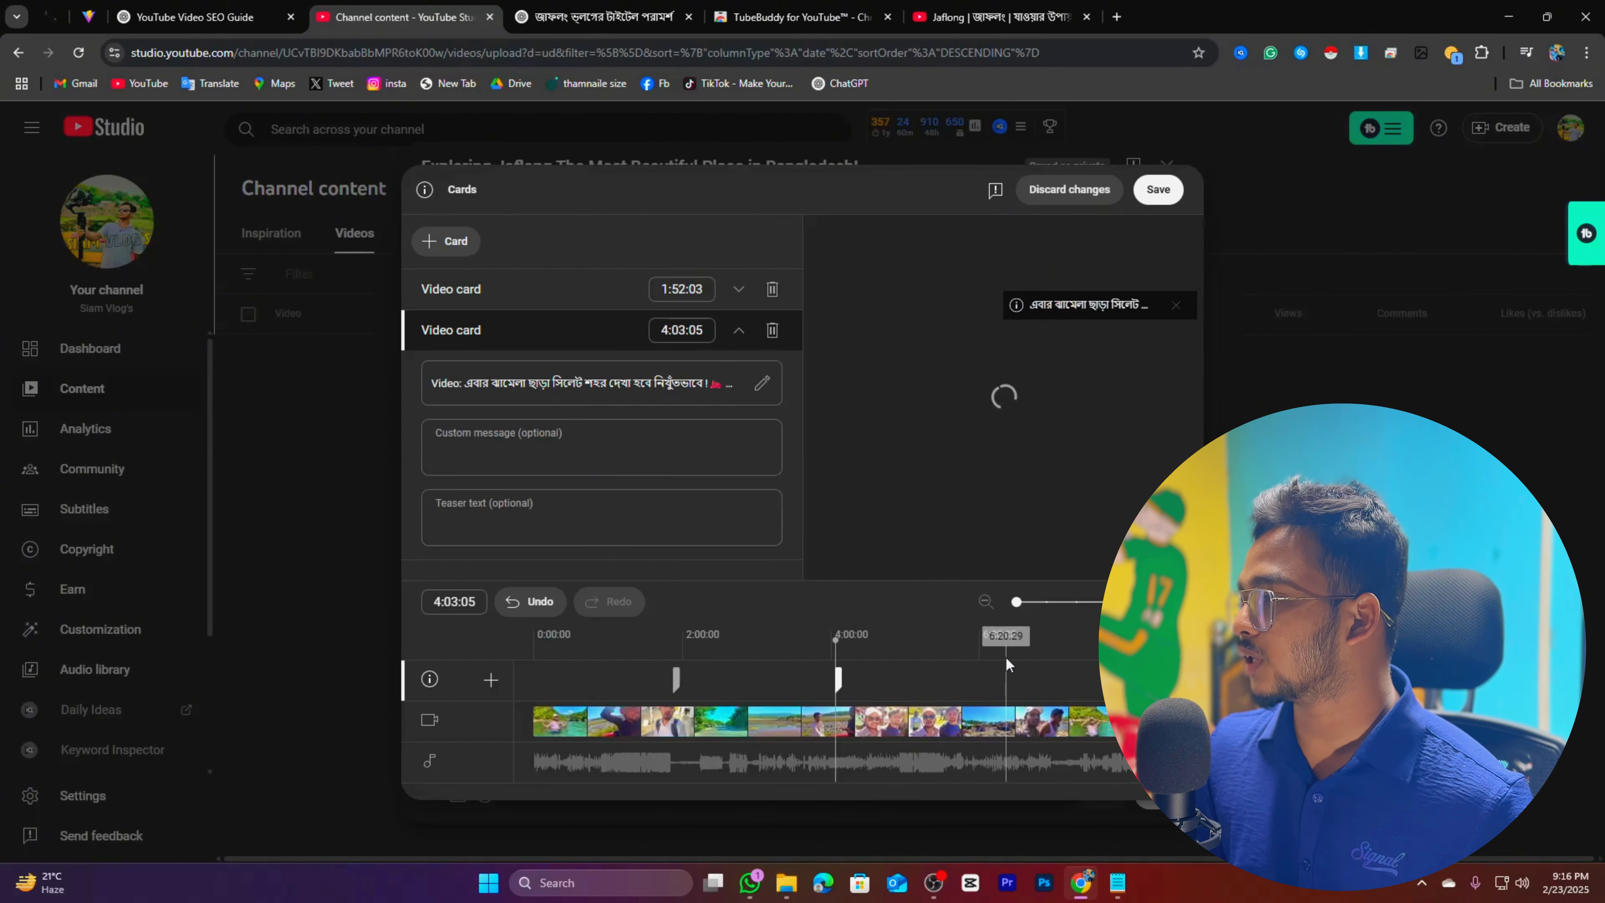
Add a third video card at 6:02:22 linking to "ELECTRICK bike in BANGLADESH"
left_click(985, 655)
left_click_drag(985, 655, 976, 655)
left_click(453, 243)
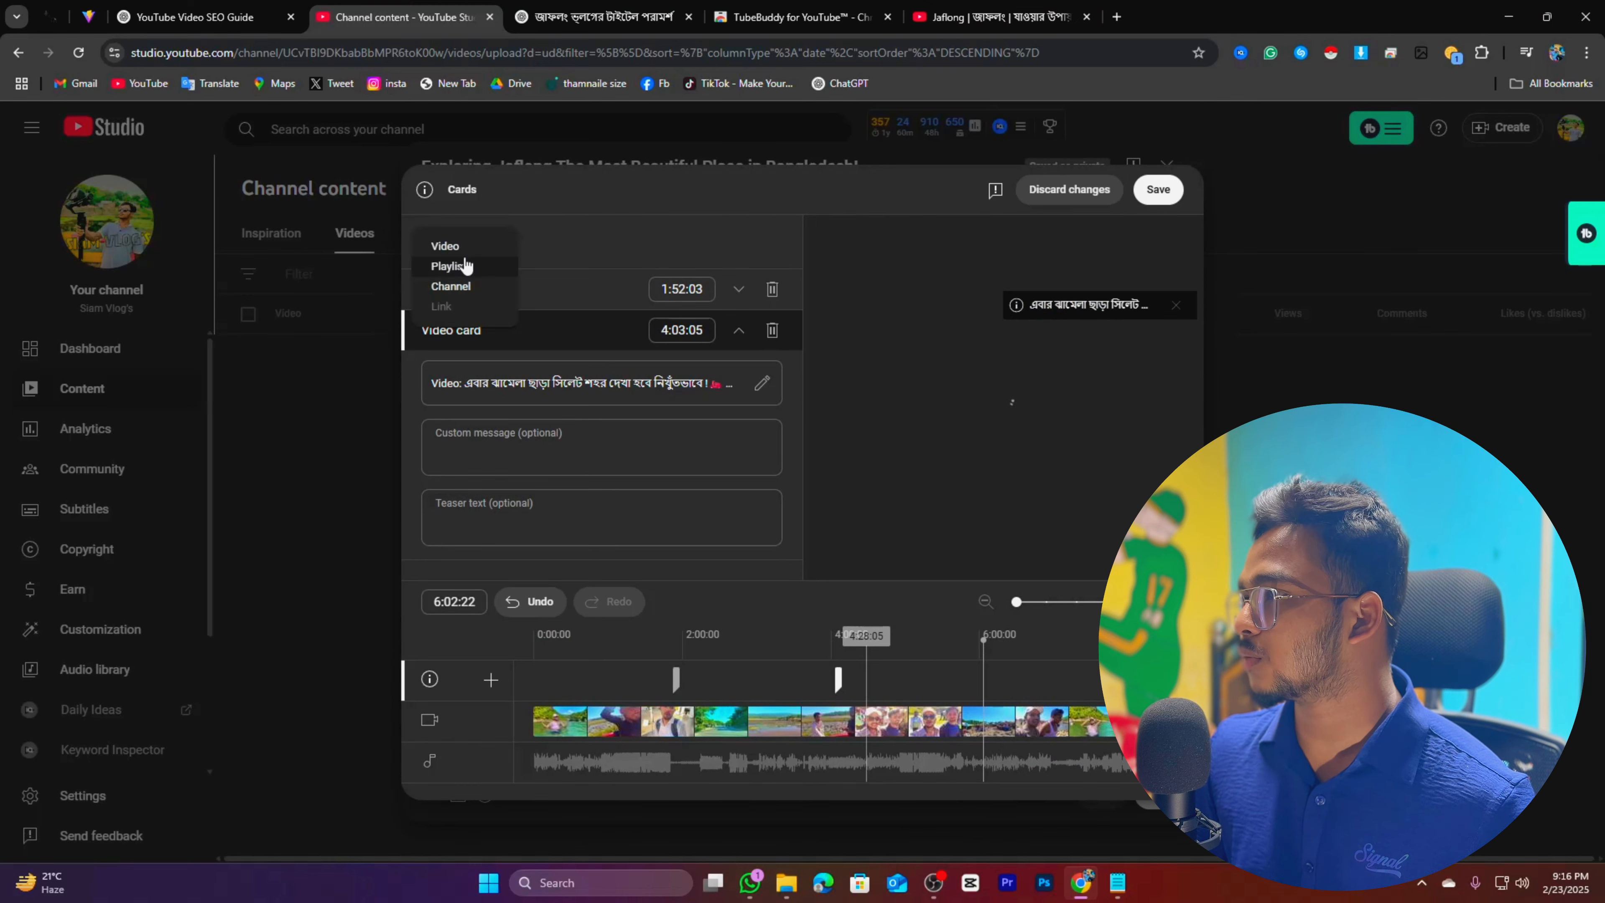
left_click(466, 250)
scroll(802, 488, "down", 5)
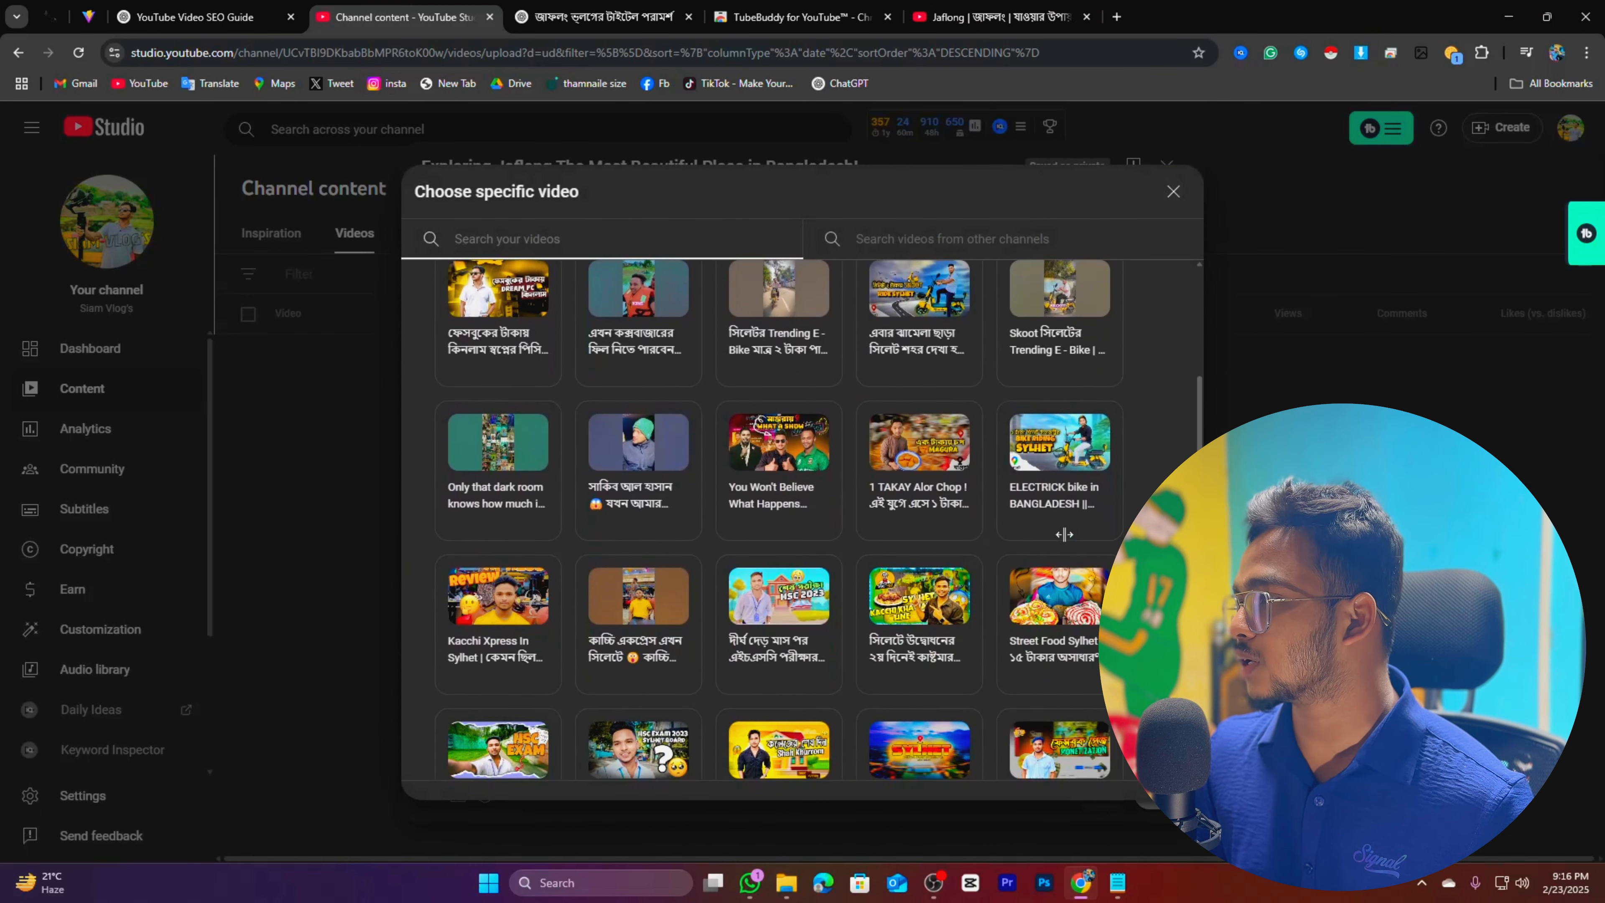
left_click(1108, 512)
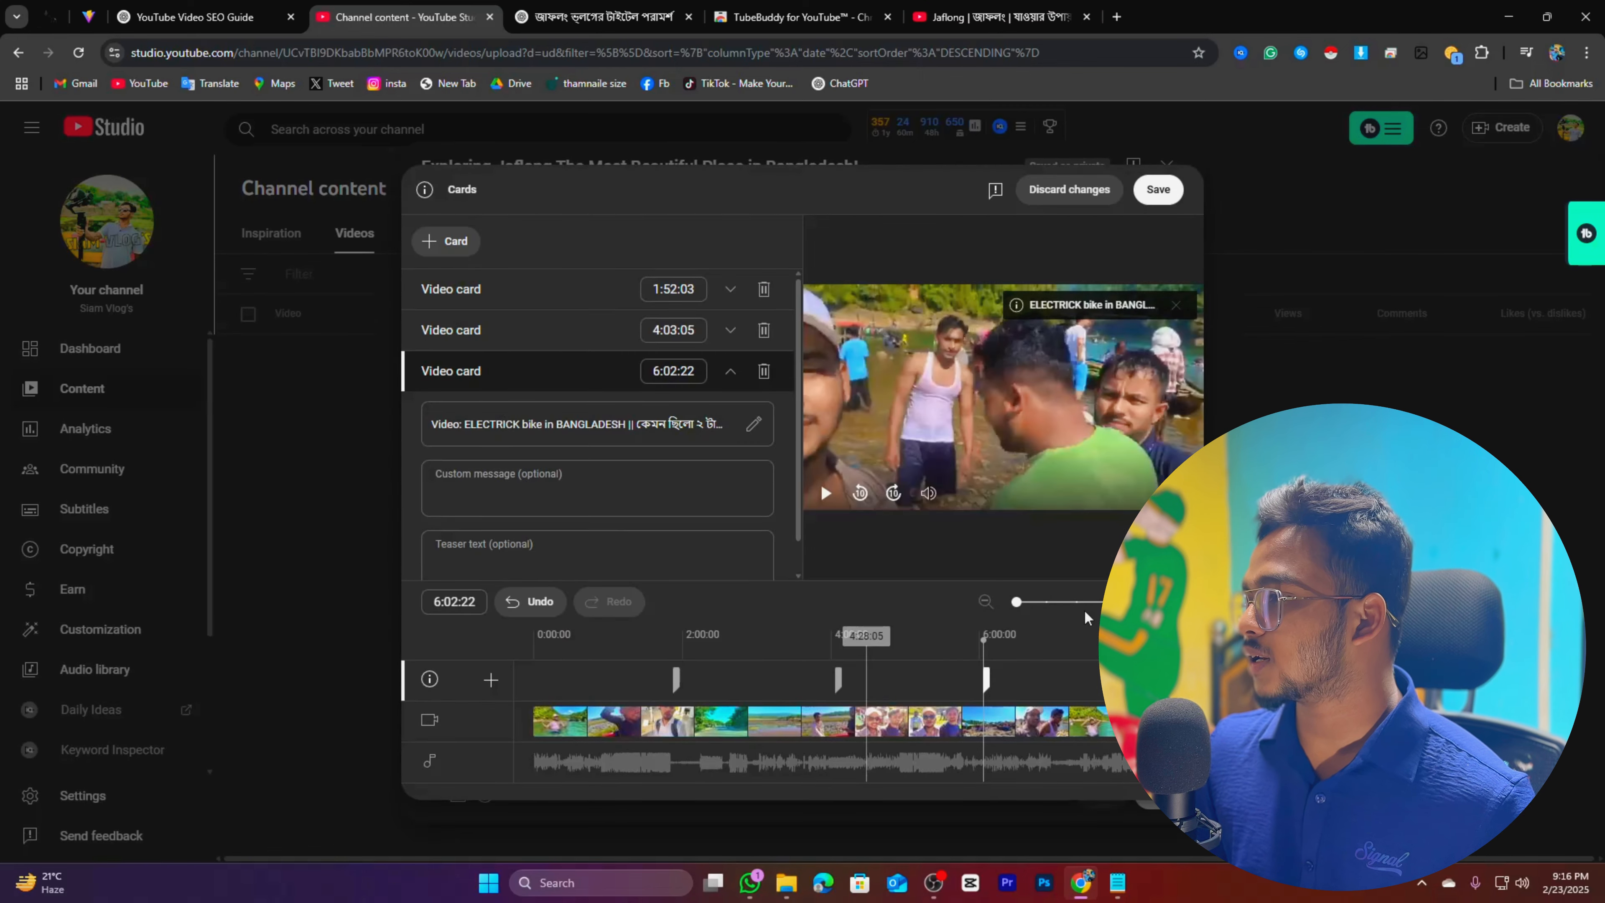
Add a fourth video card at 8:26:19 linking to "You Won't Believe What Happens When Shakib Al Has..." and save the cards
left_click(464, 241)
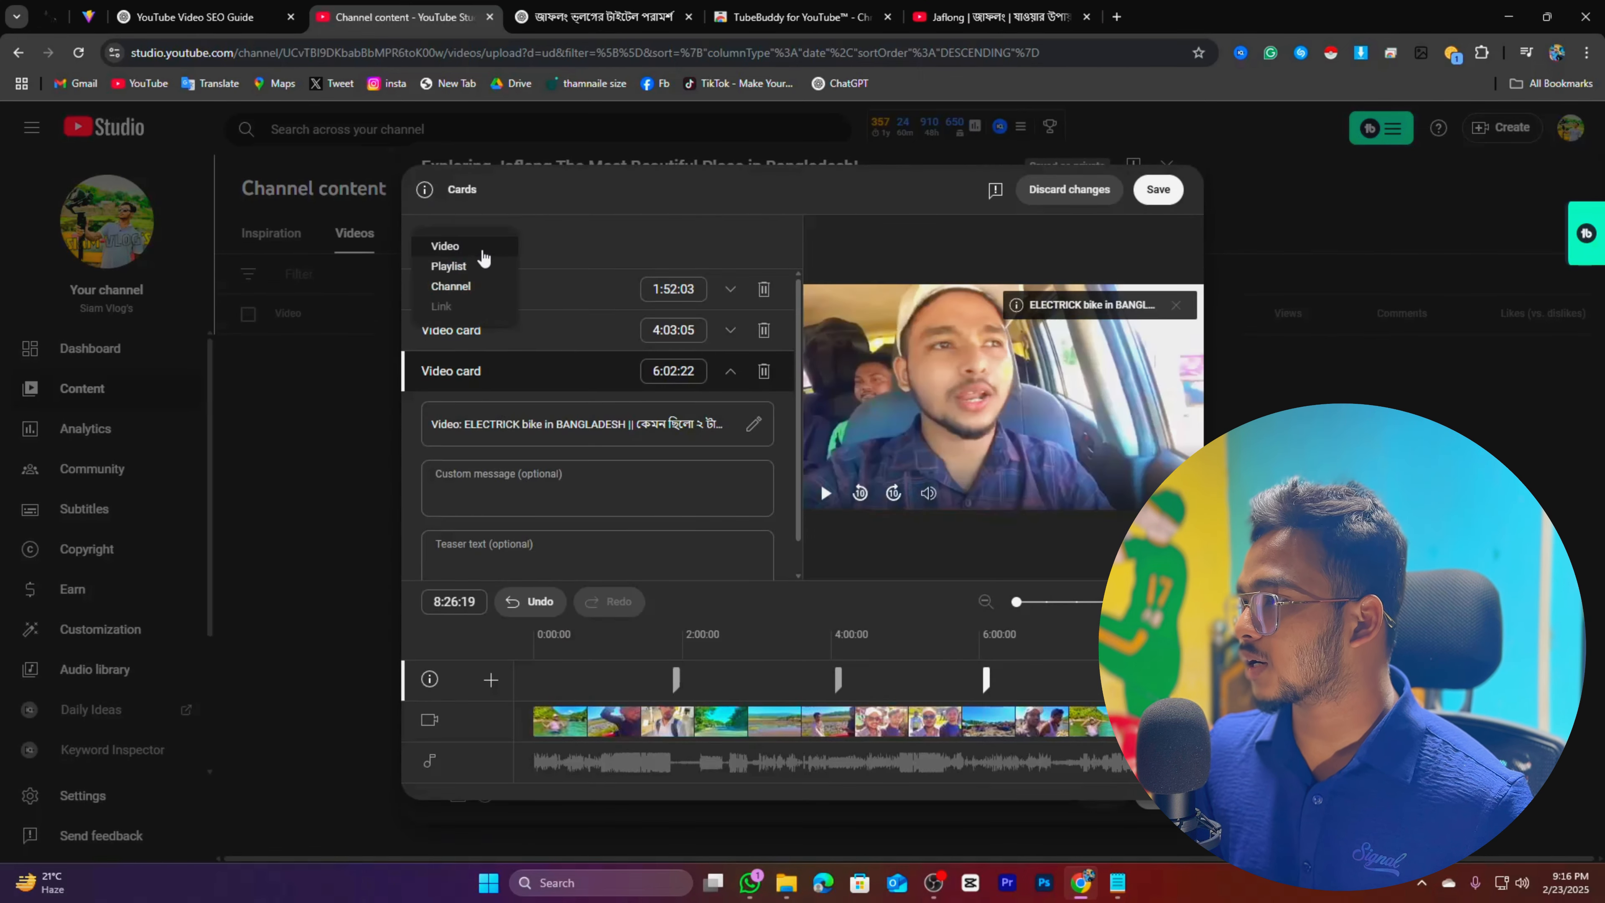
left_click(463, 249)
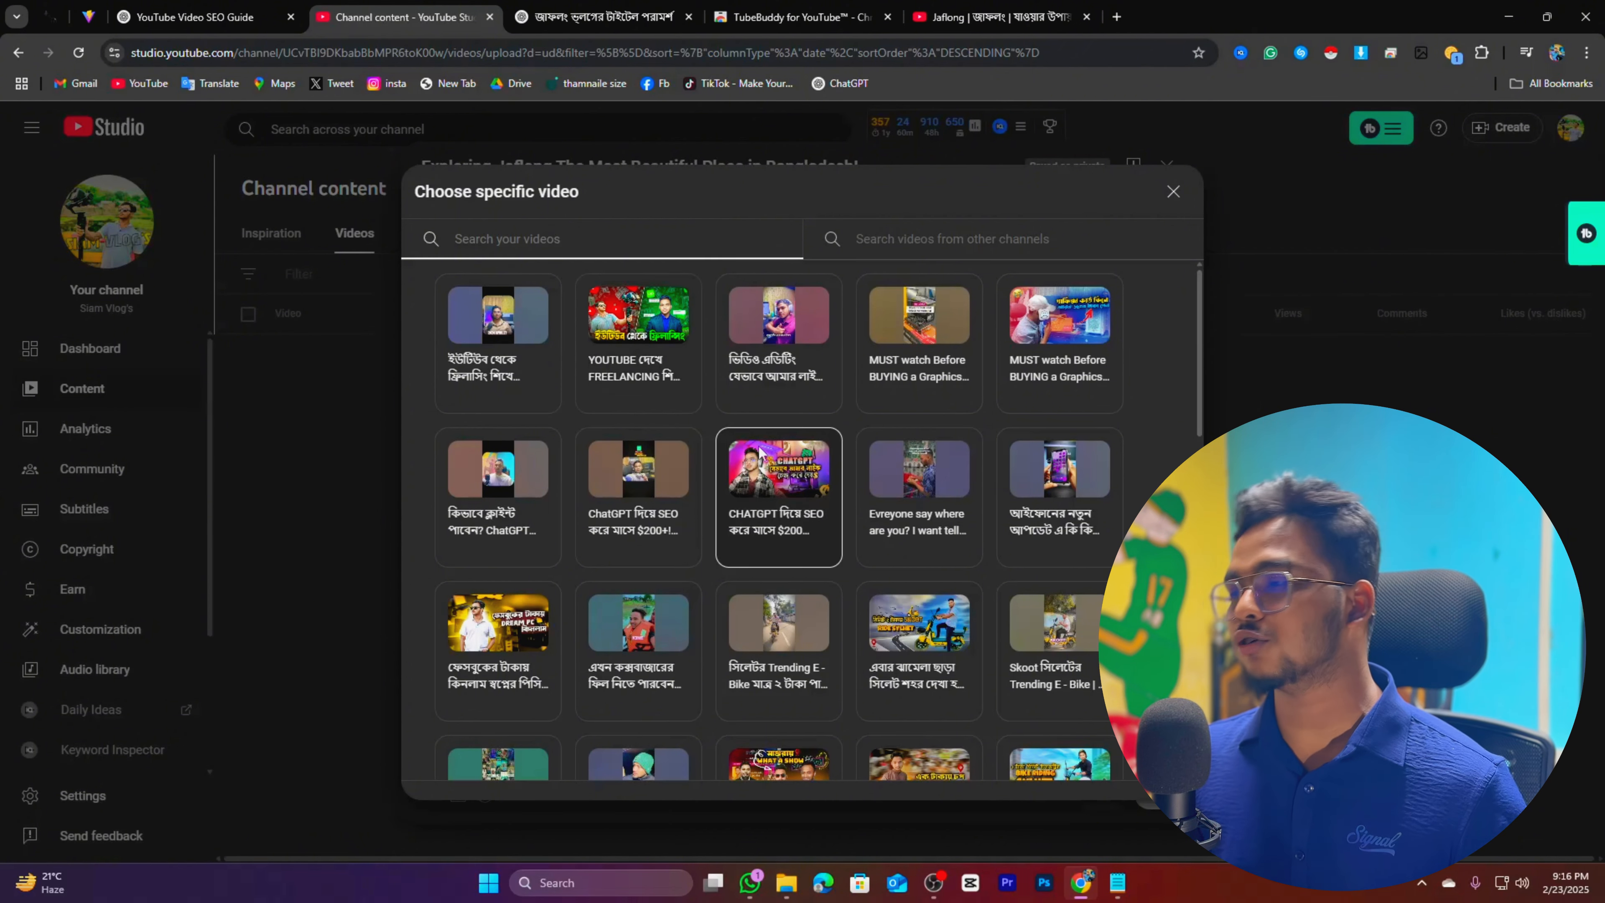
scroll(784, 481, "down", 4)
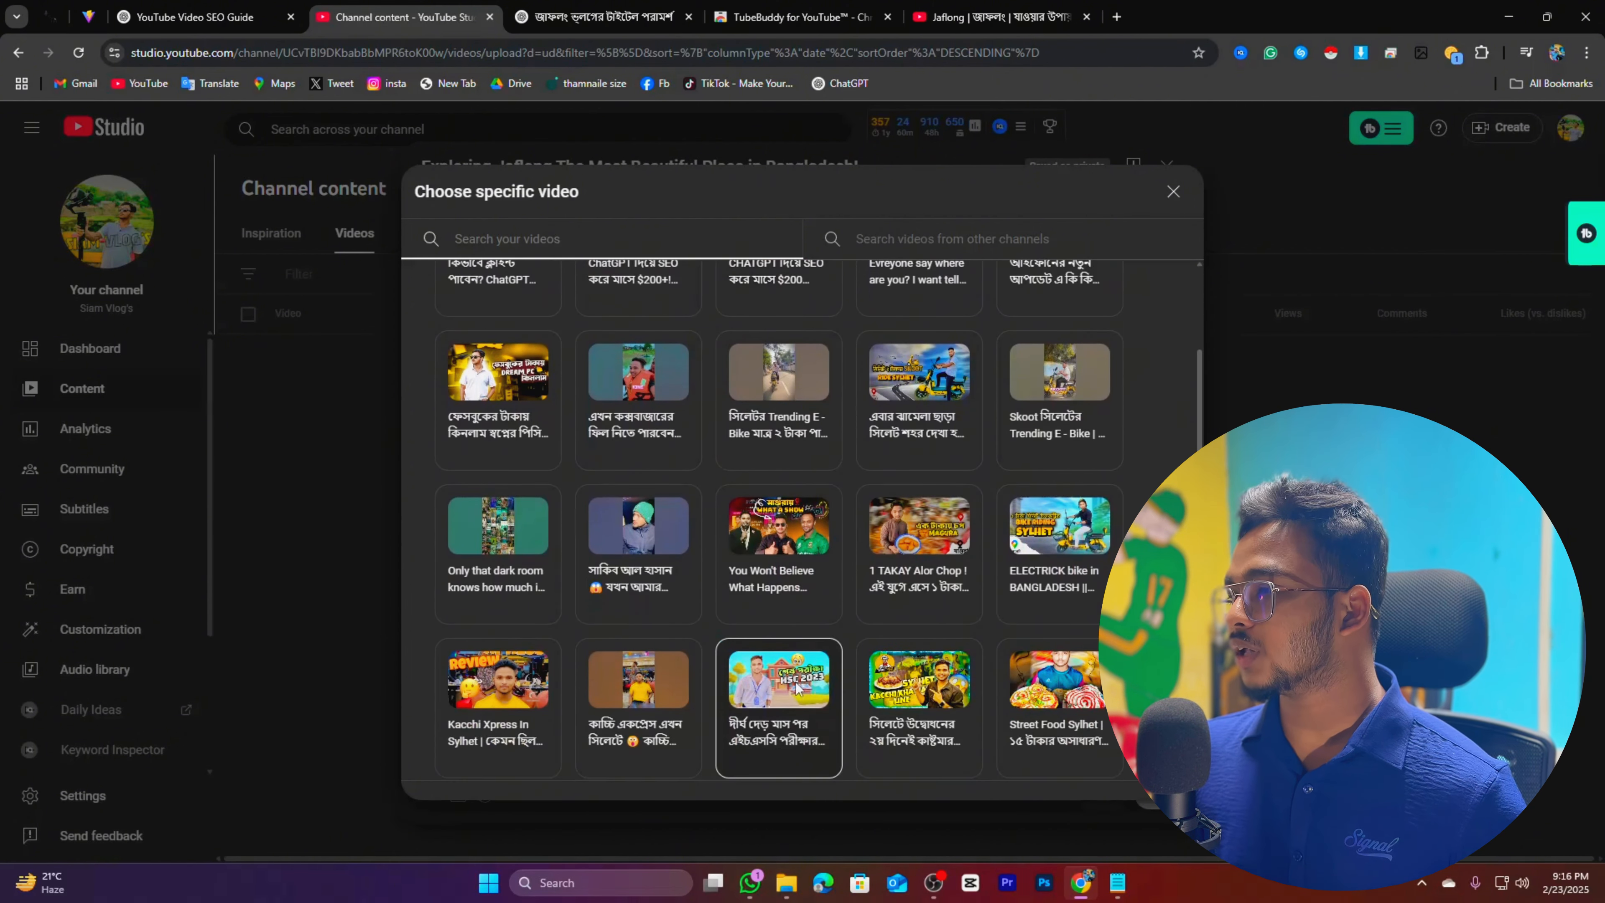
left_click(769, 561)
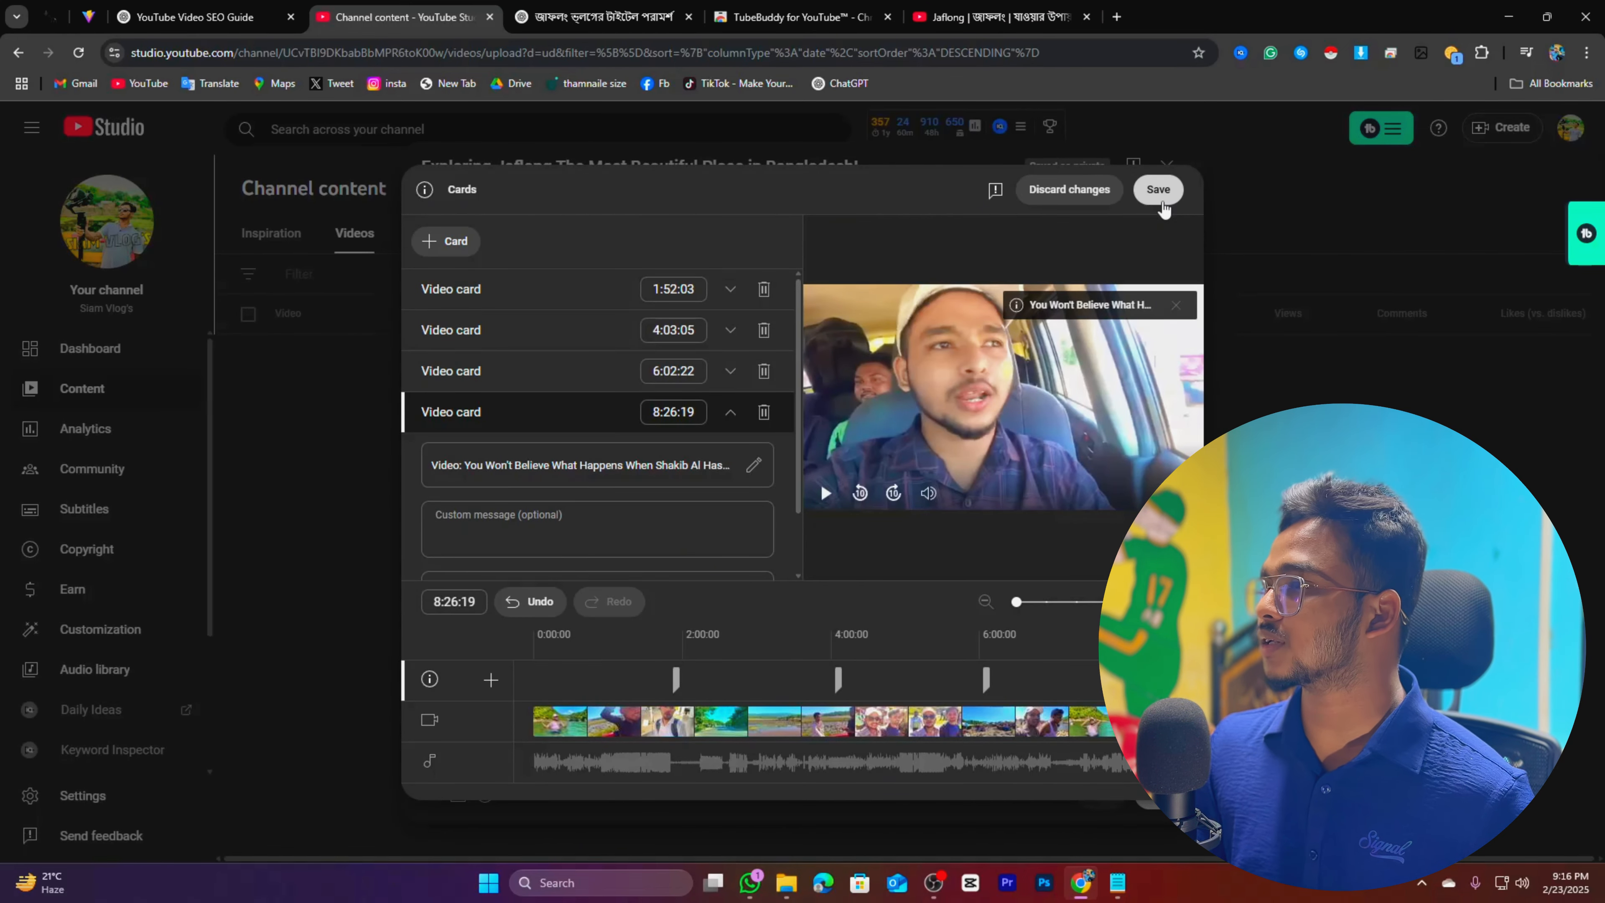
left_click(1160, 190)
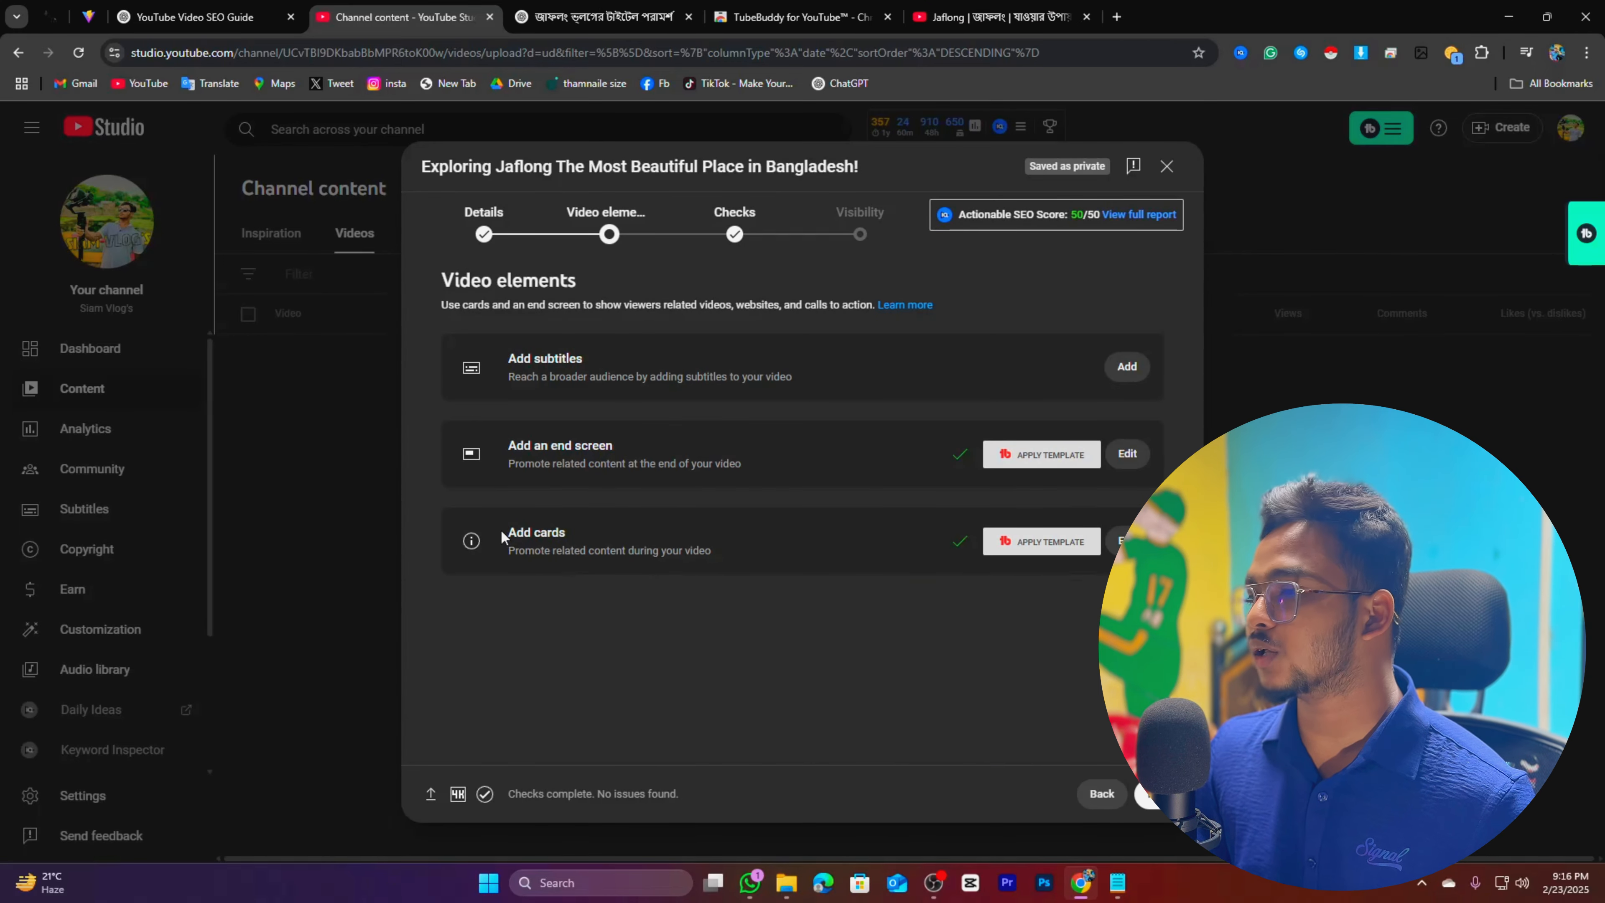
Advance to the upload's Checks stage and review the copyright result
left_click(1147, 795)
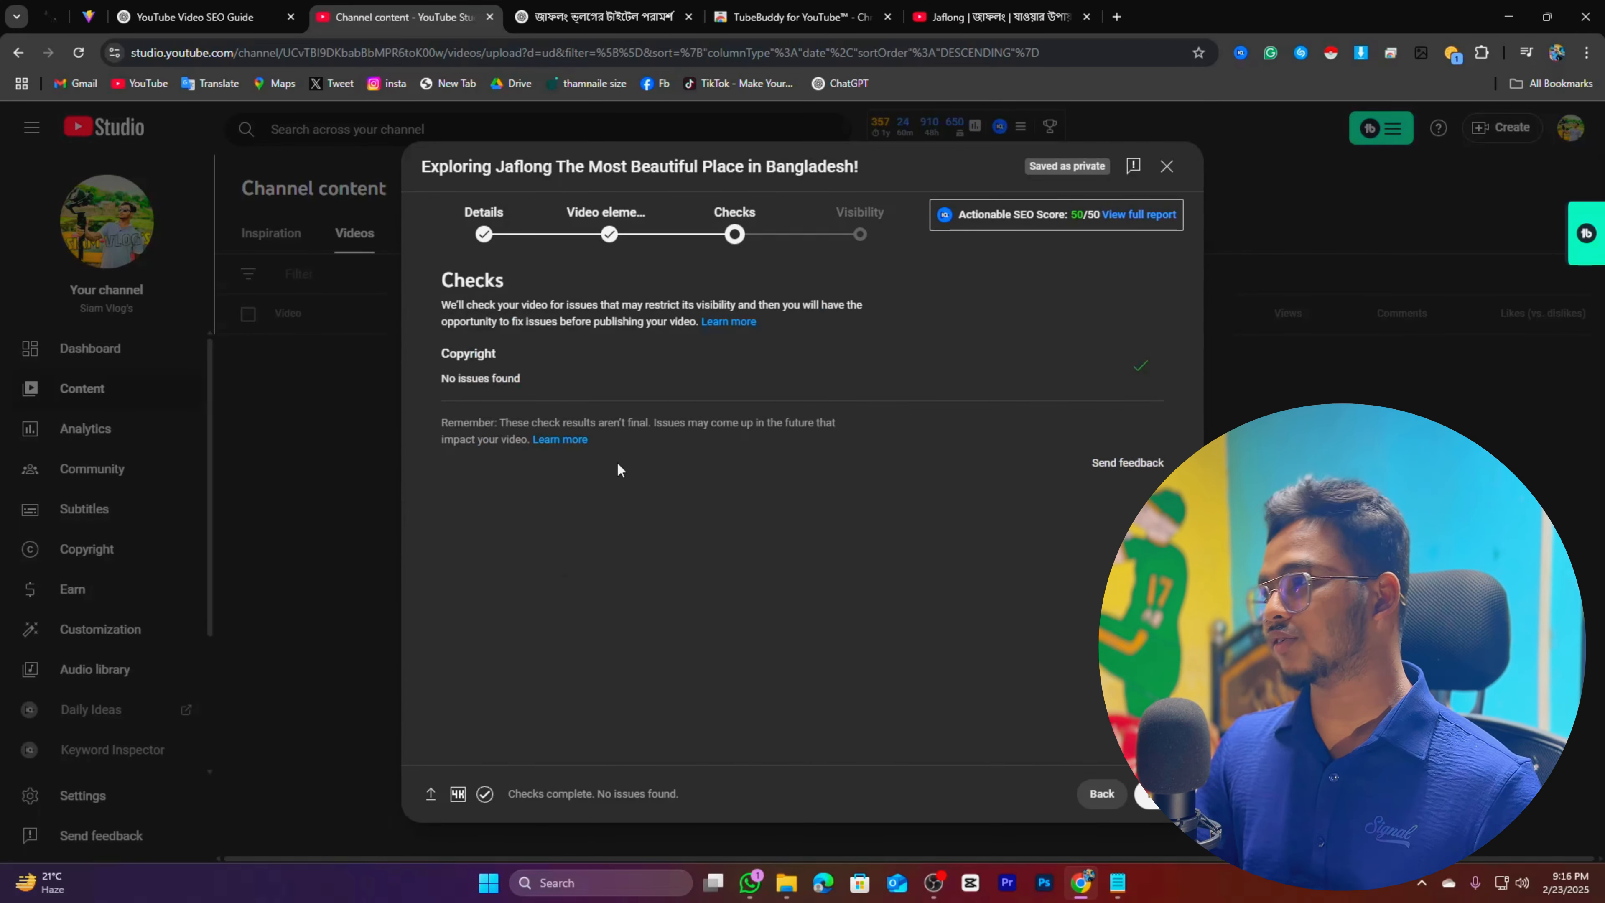
left_click_drag(441, 357, 518, 377)
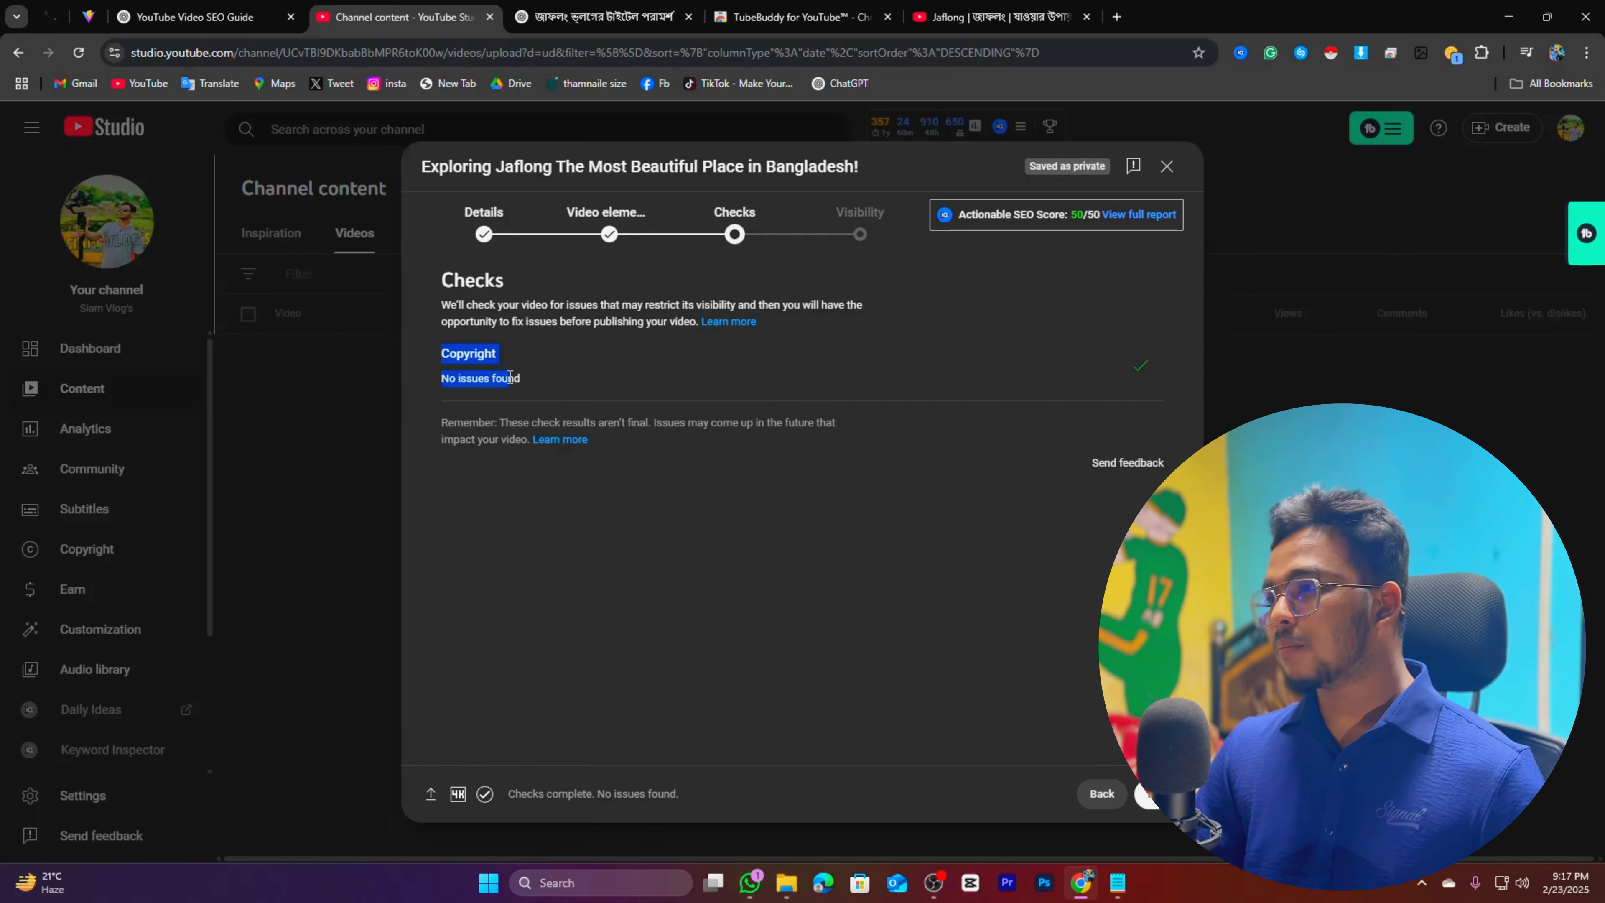
left_click(518, 375)
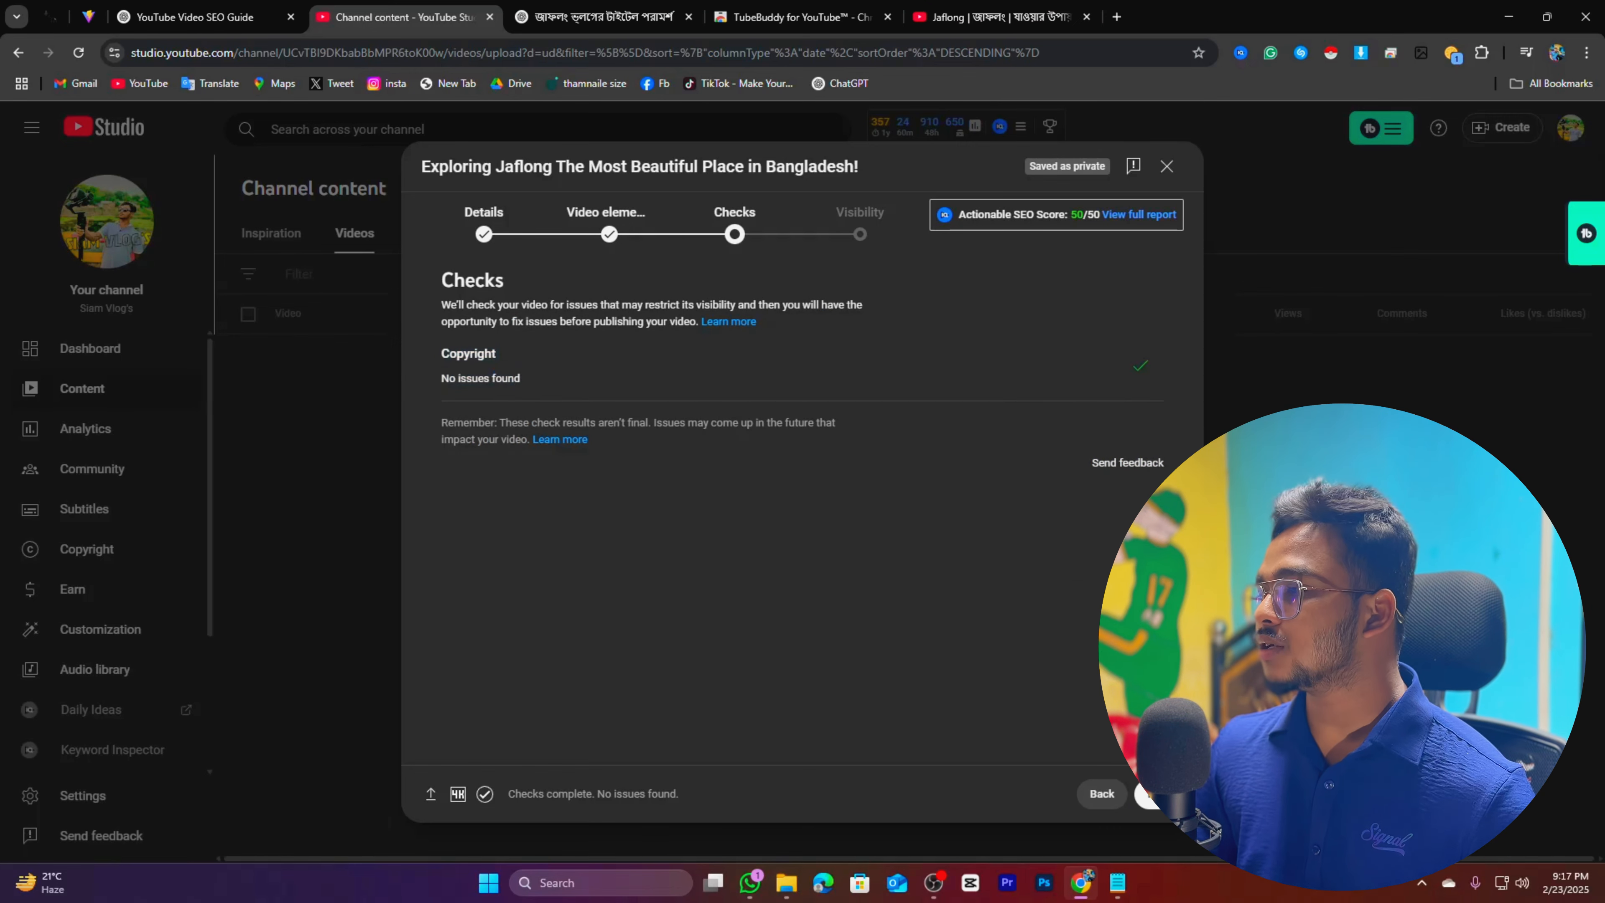
Review the visibility settings, publish the Jaflong video with Unlisted visibility, and dismiss the share dialog
left_click(1147, 794)
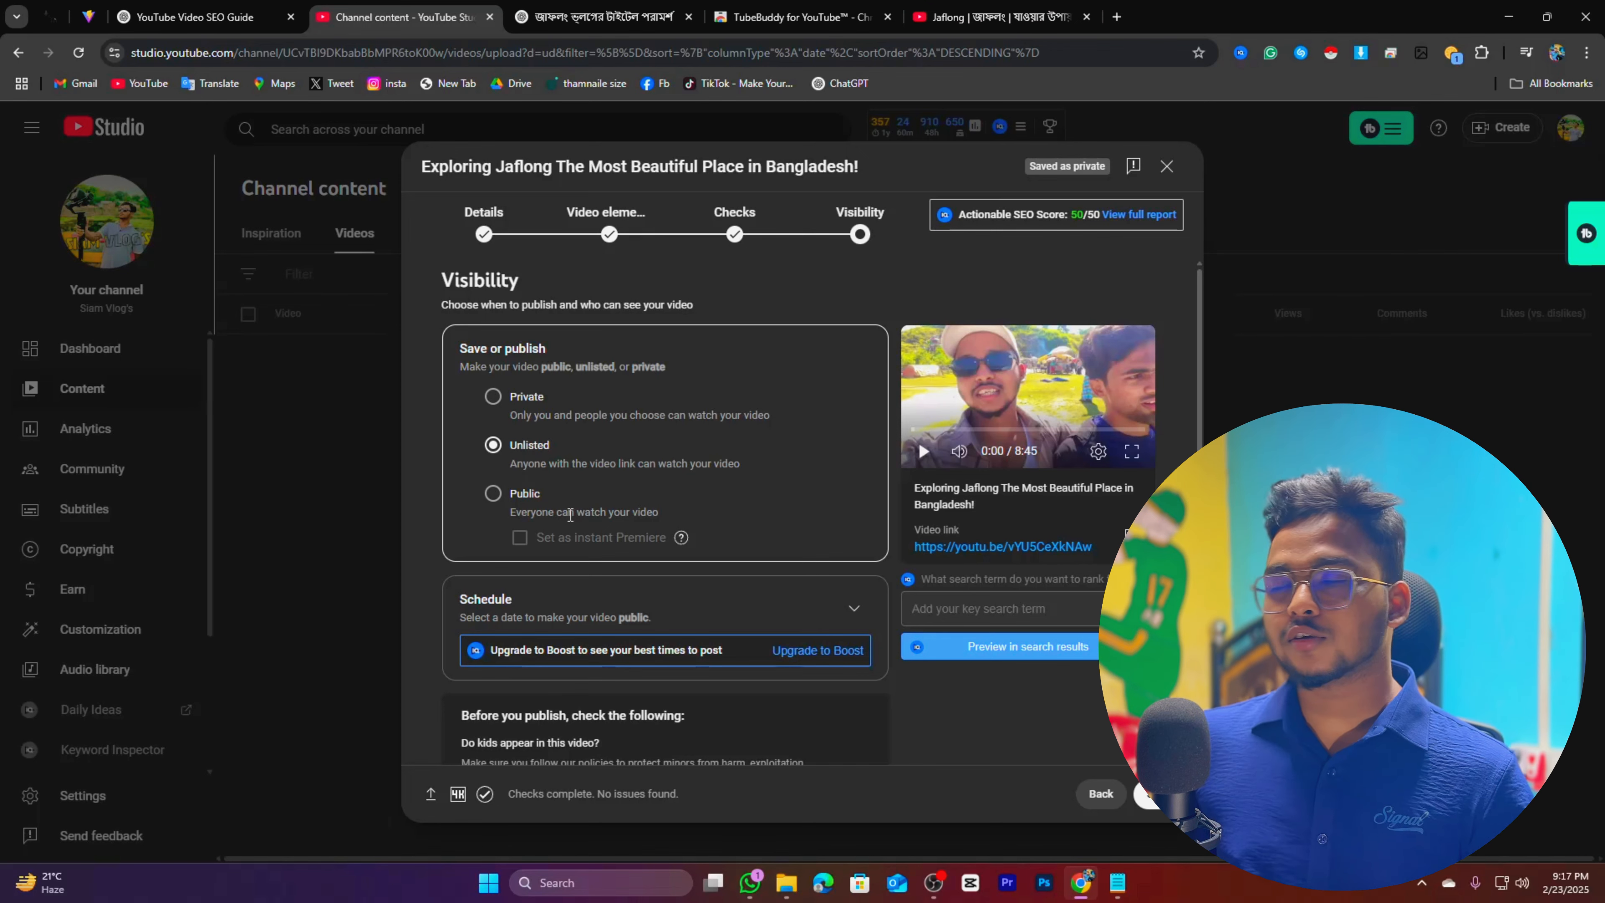
scroll(563, 522, "down", 1)
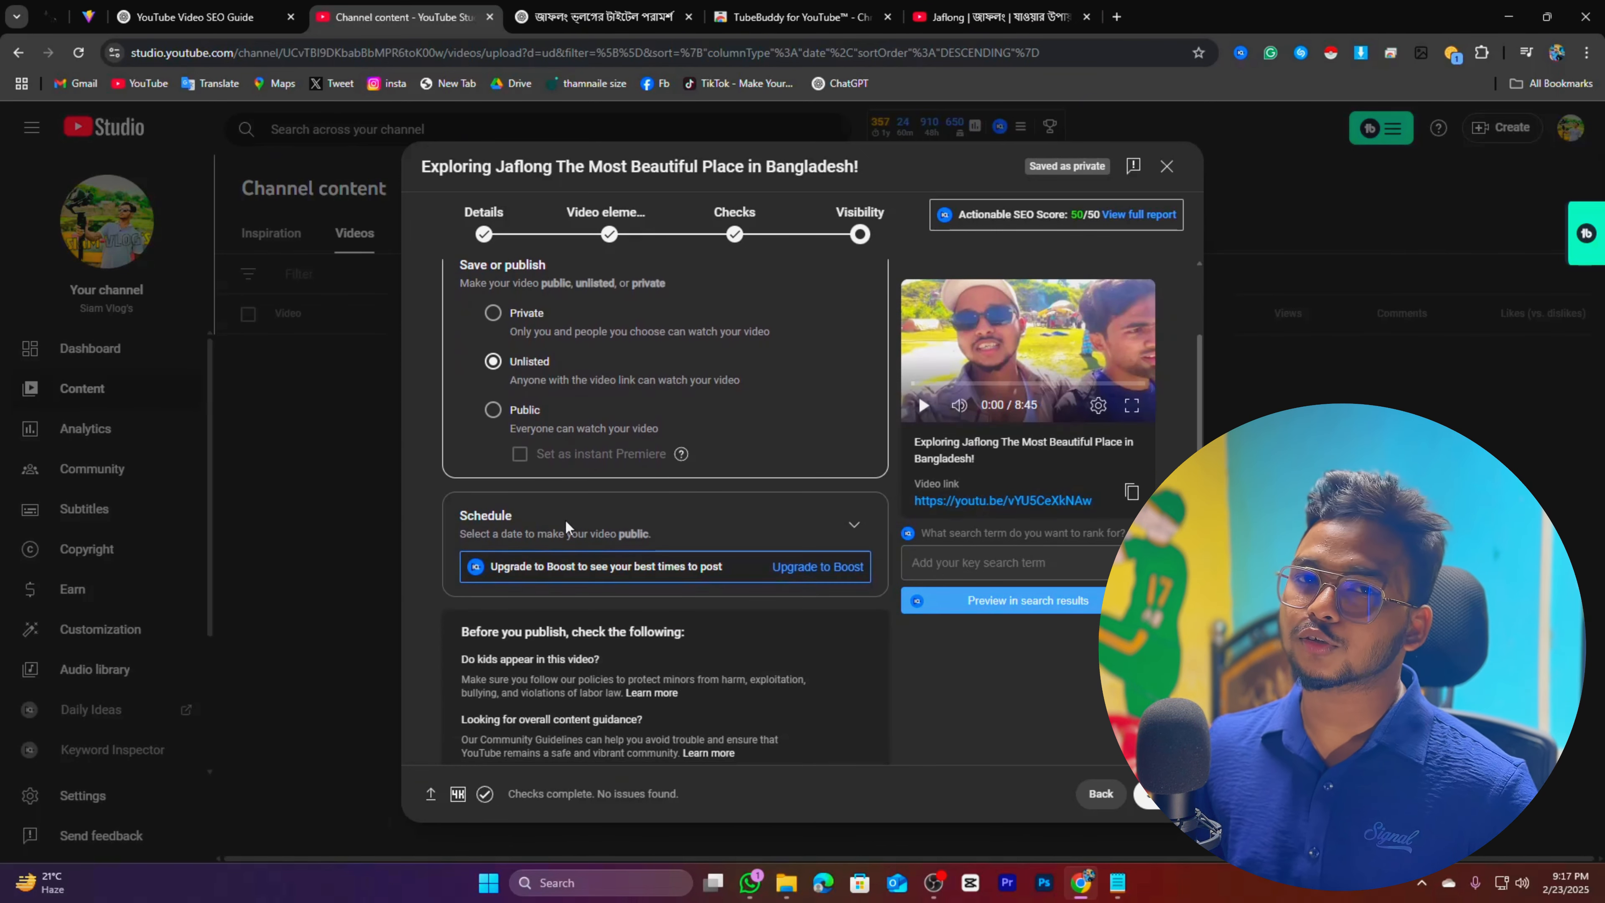
scroll(626, 530, "down", 1)
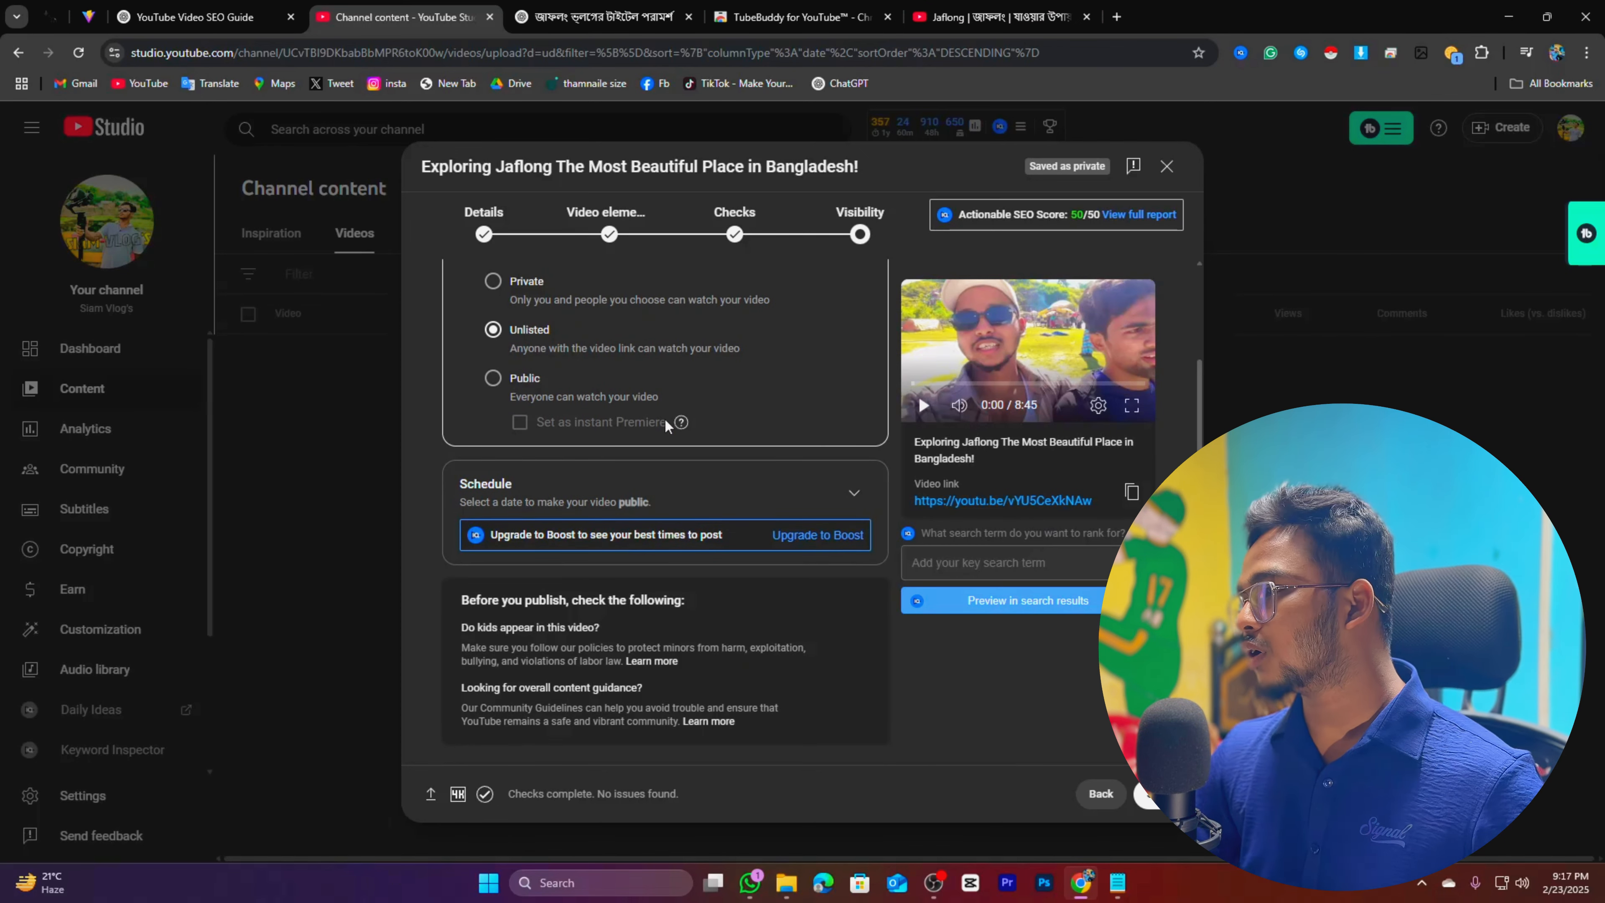
left_click(1151, 806)
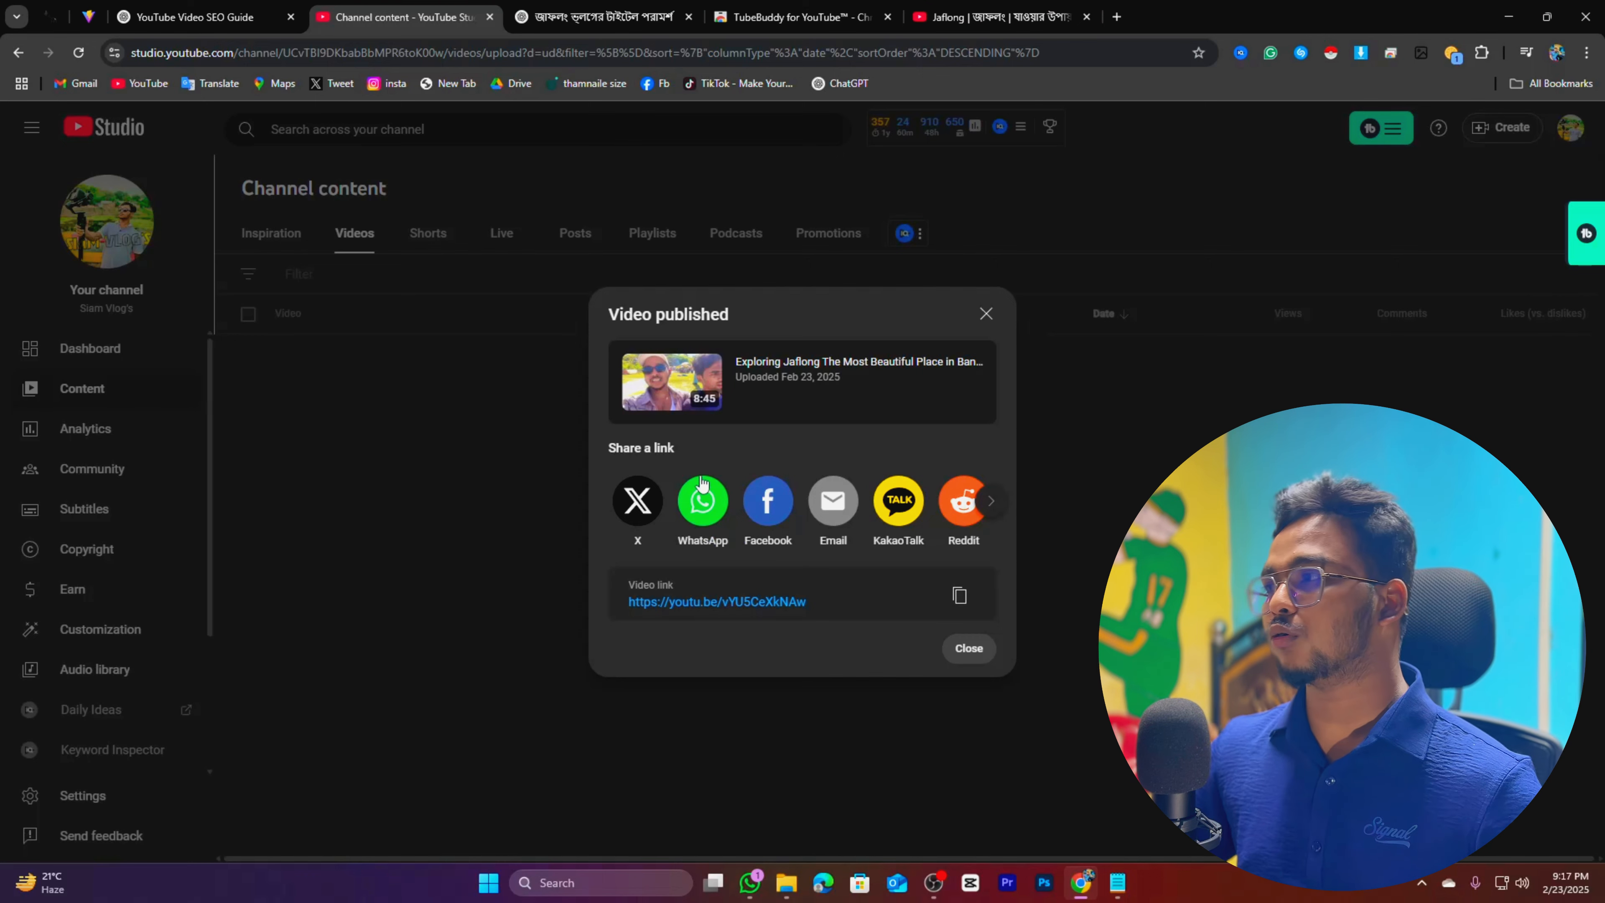
left_click(986, 314)
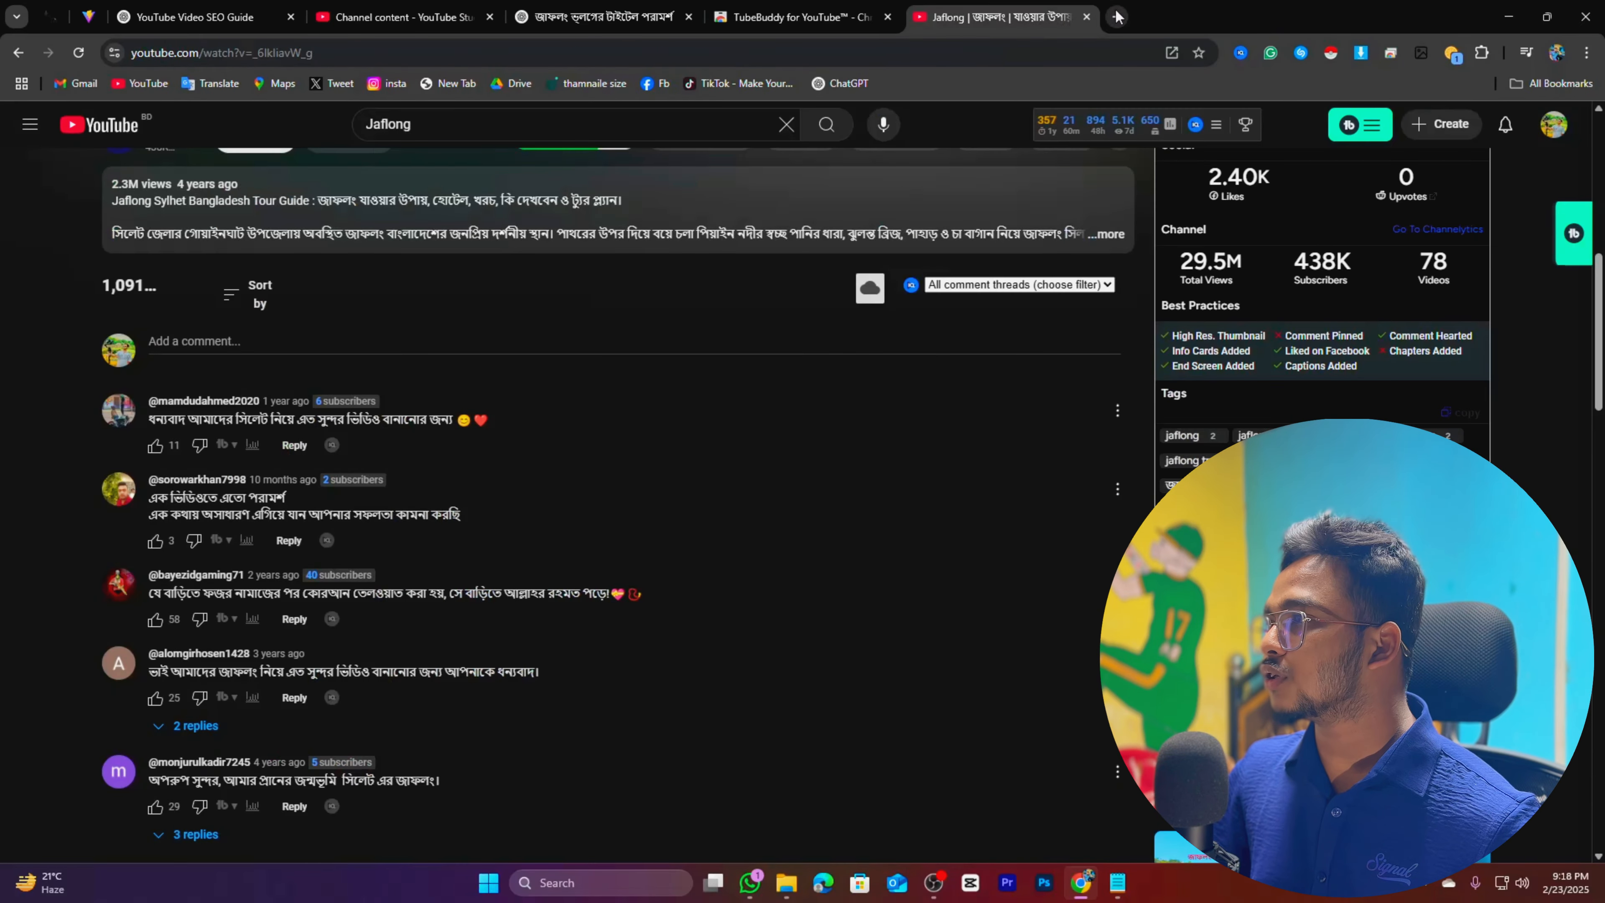
Search the web for Fiverr in a new browser tab and open the Fiverr homepage
left_click(1117, 17)
left_click(176, 54)
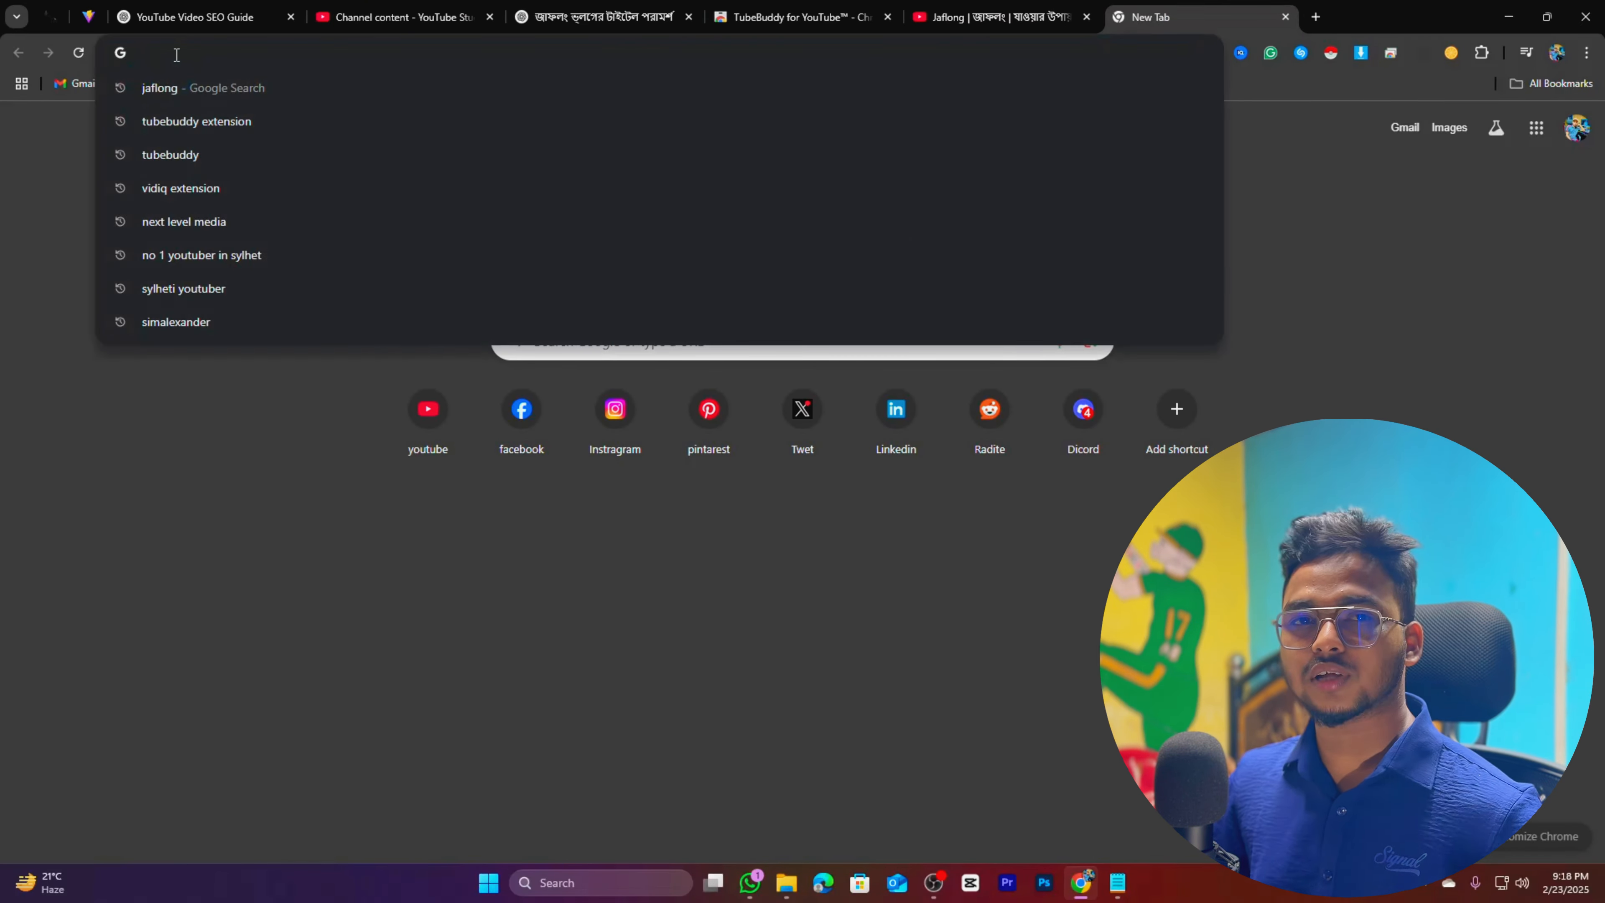
type("fiverr'")
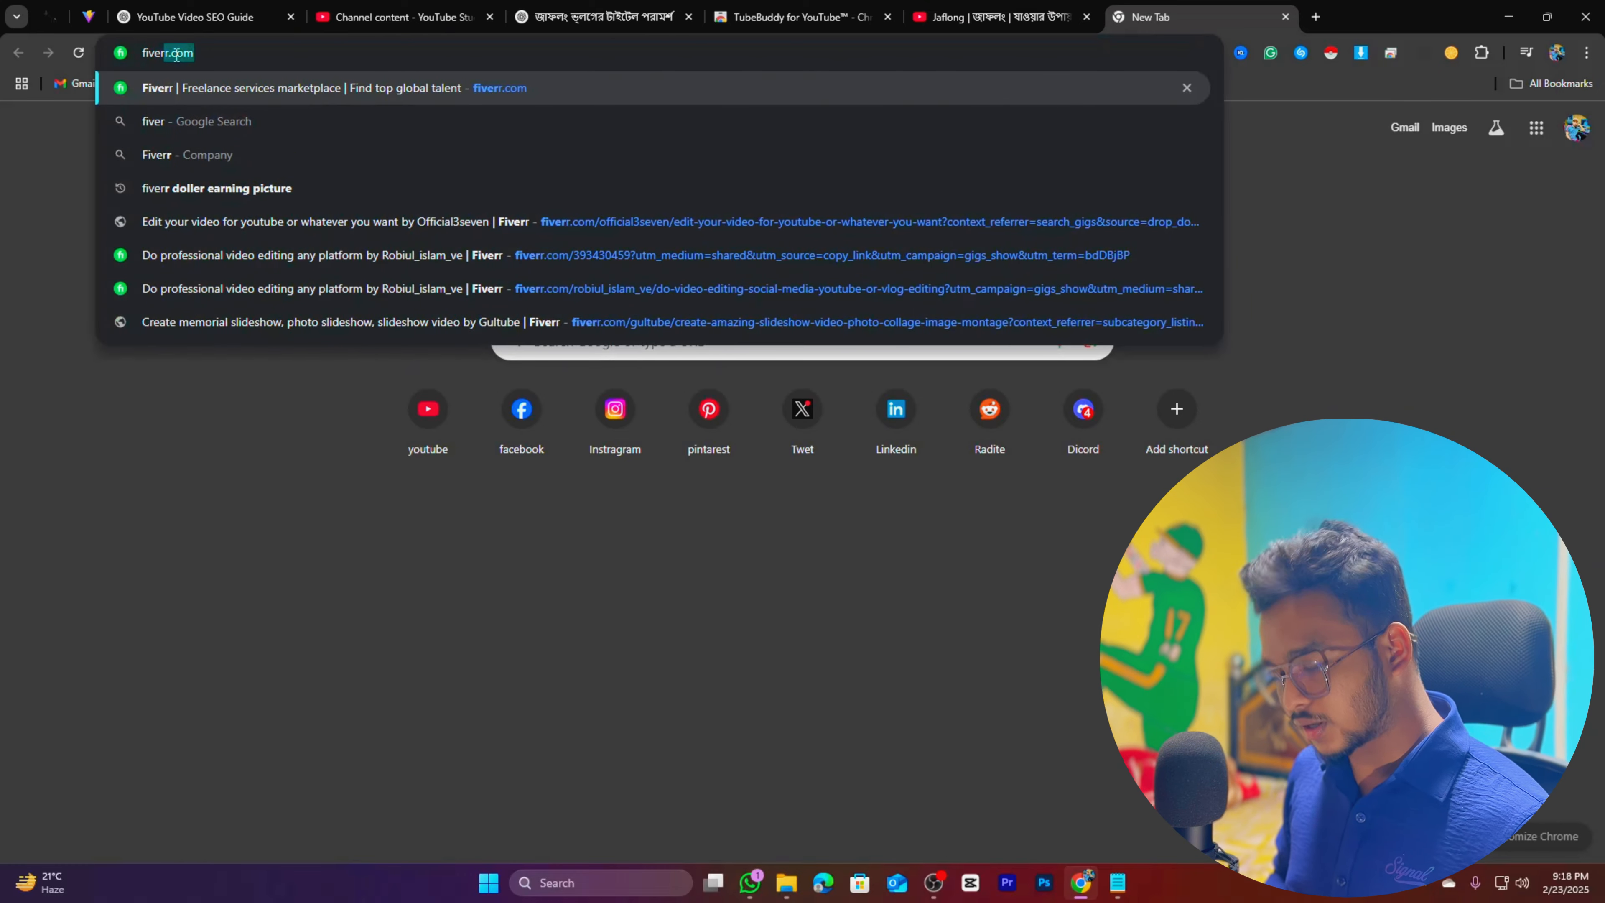
key("Return")
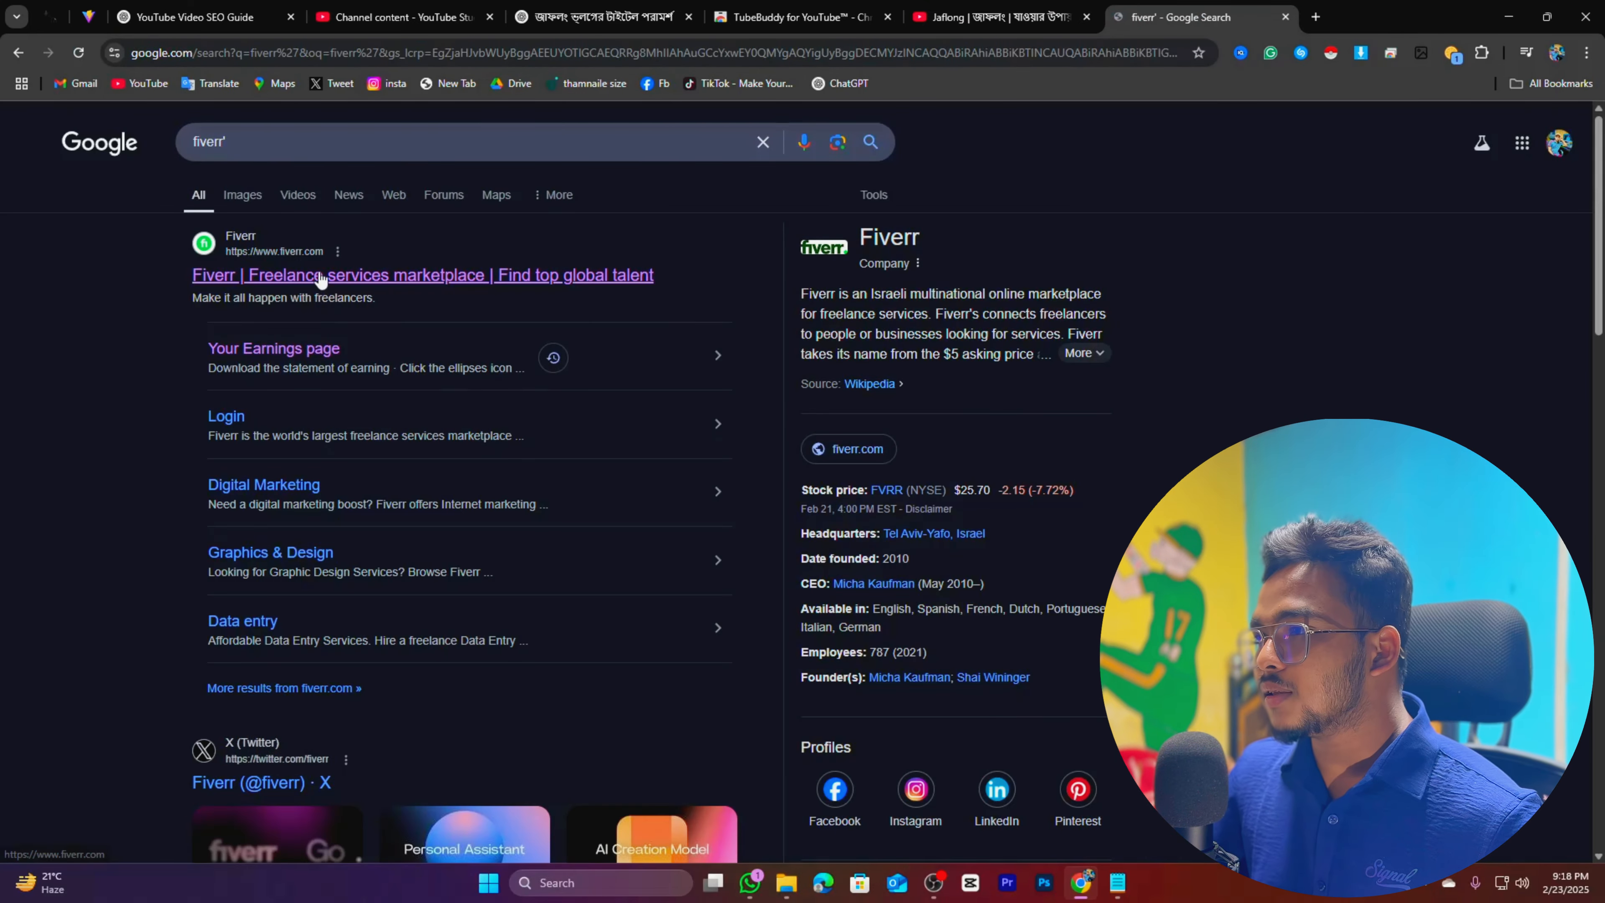
left_click(312, 278)
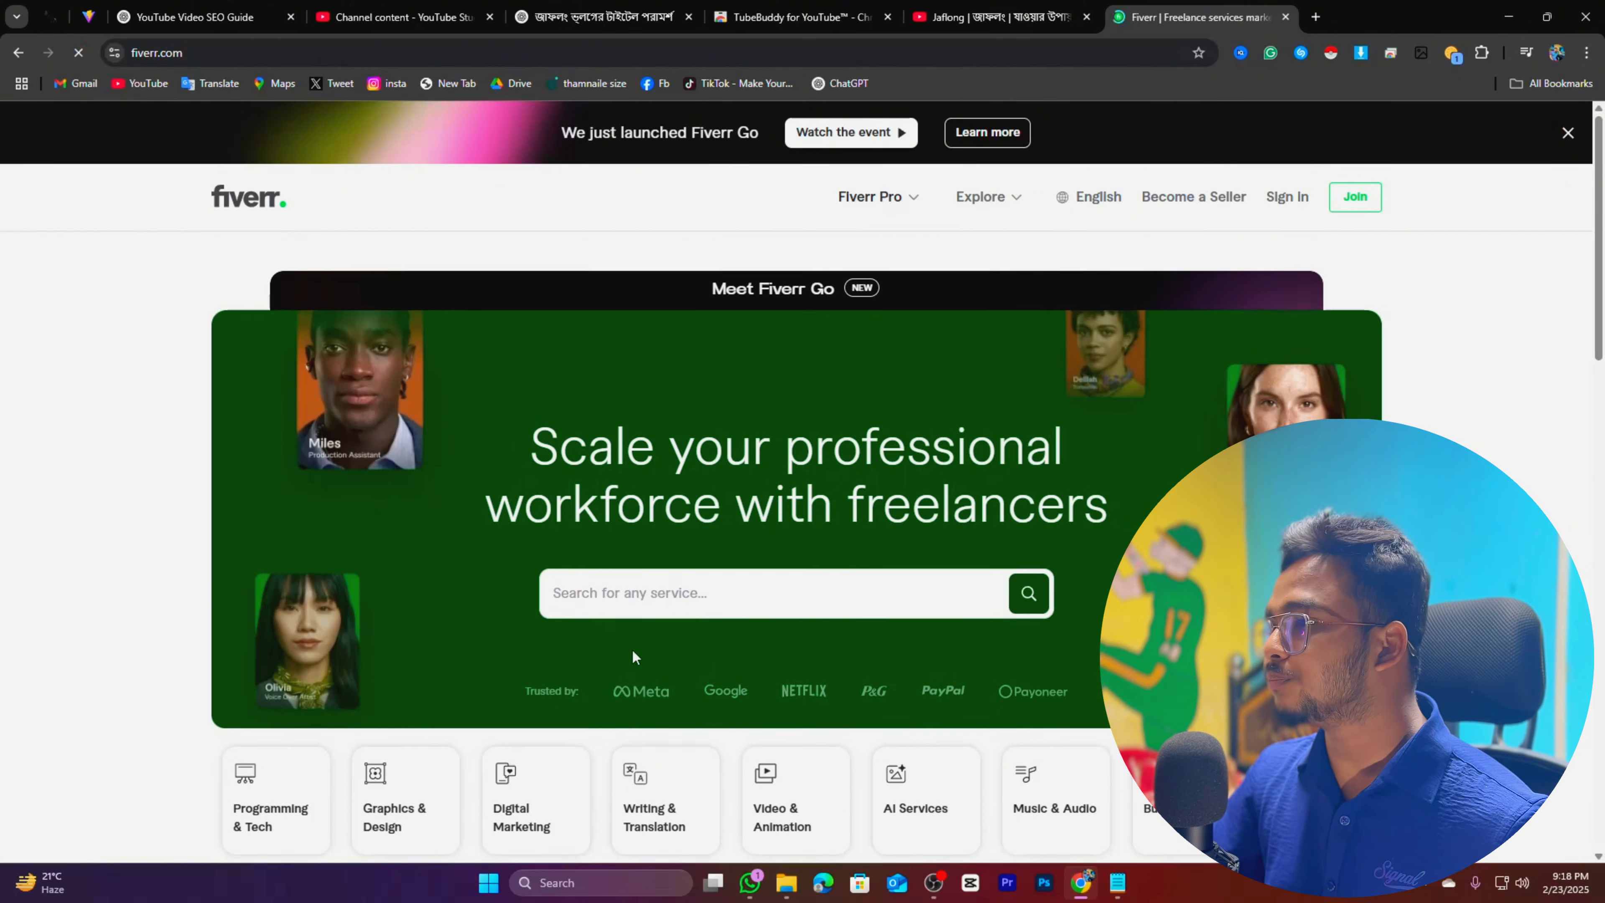
Search Fiverr's services for "youtube video seo"
left_click(585, 596)
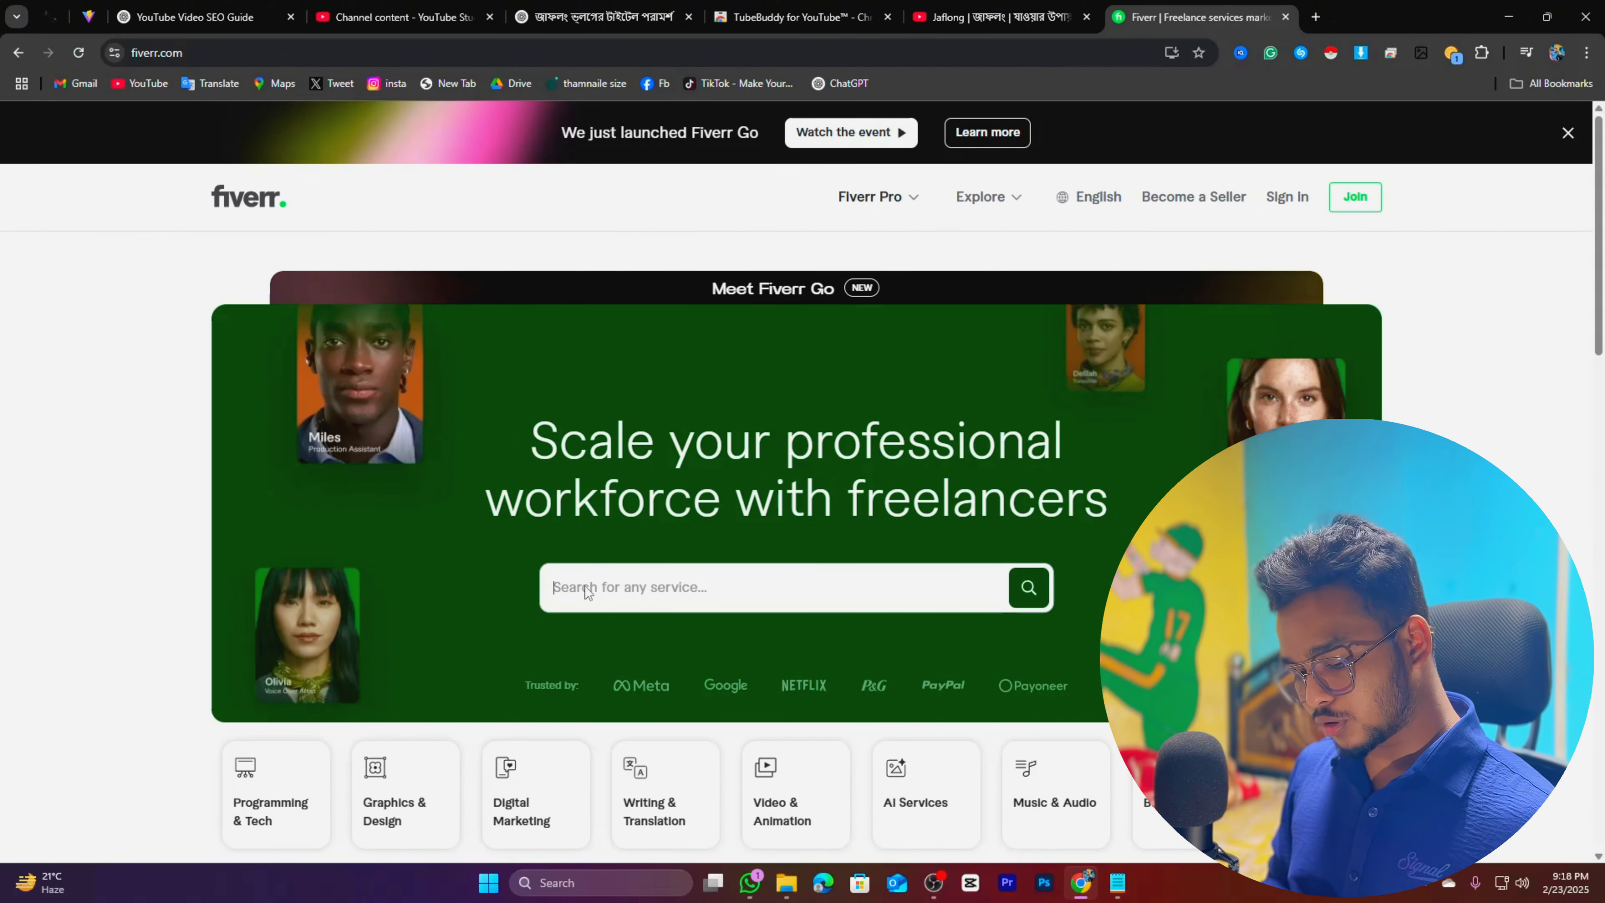
type("youtube")
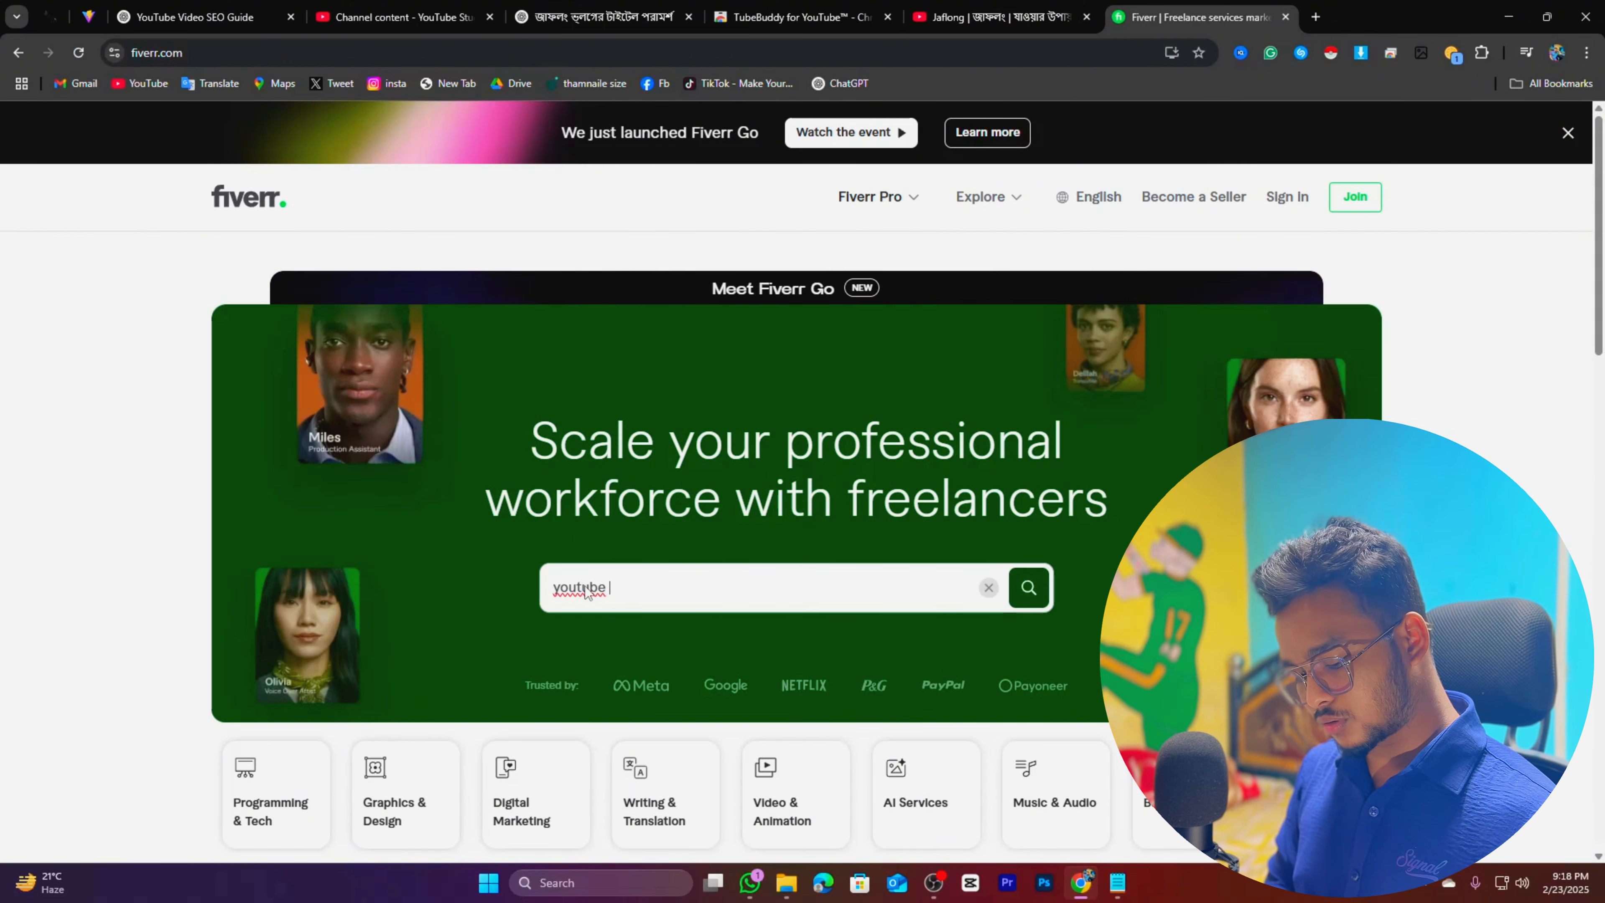
type(" video seo")
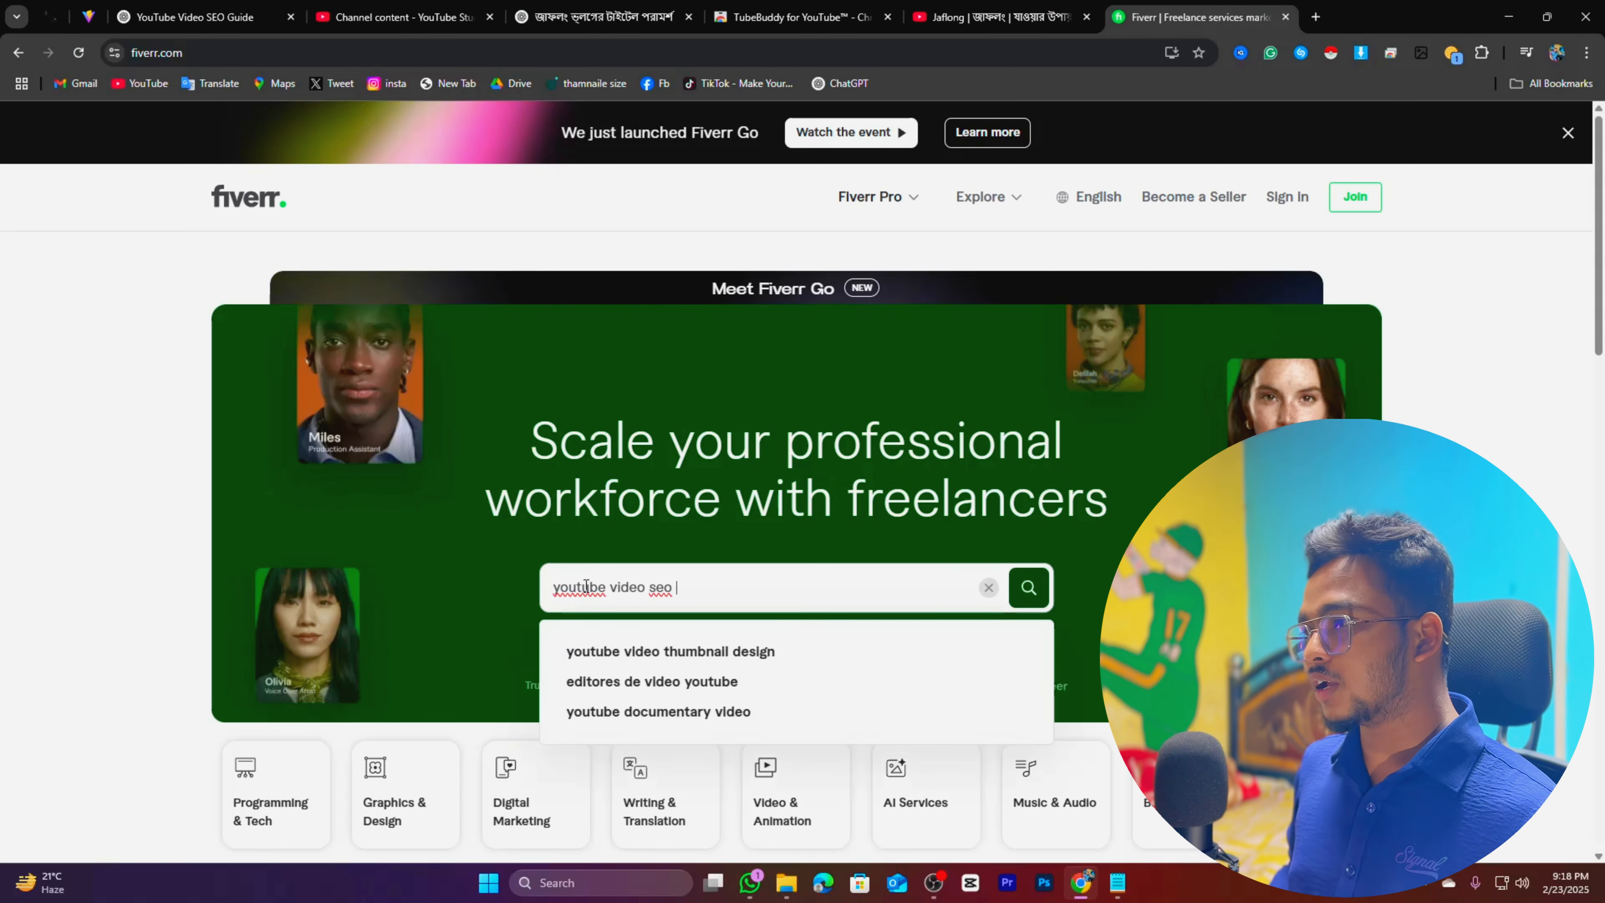
key("Return")
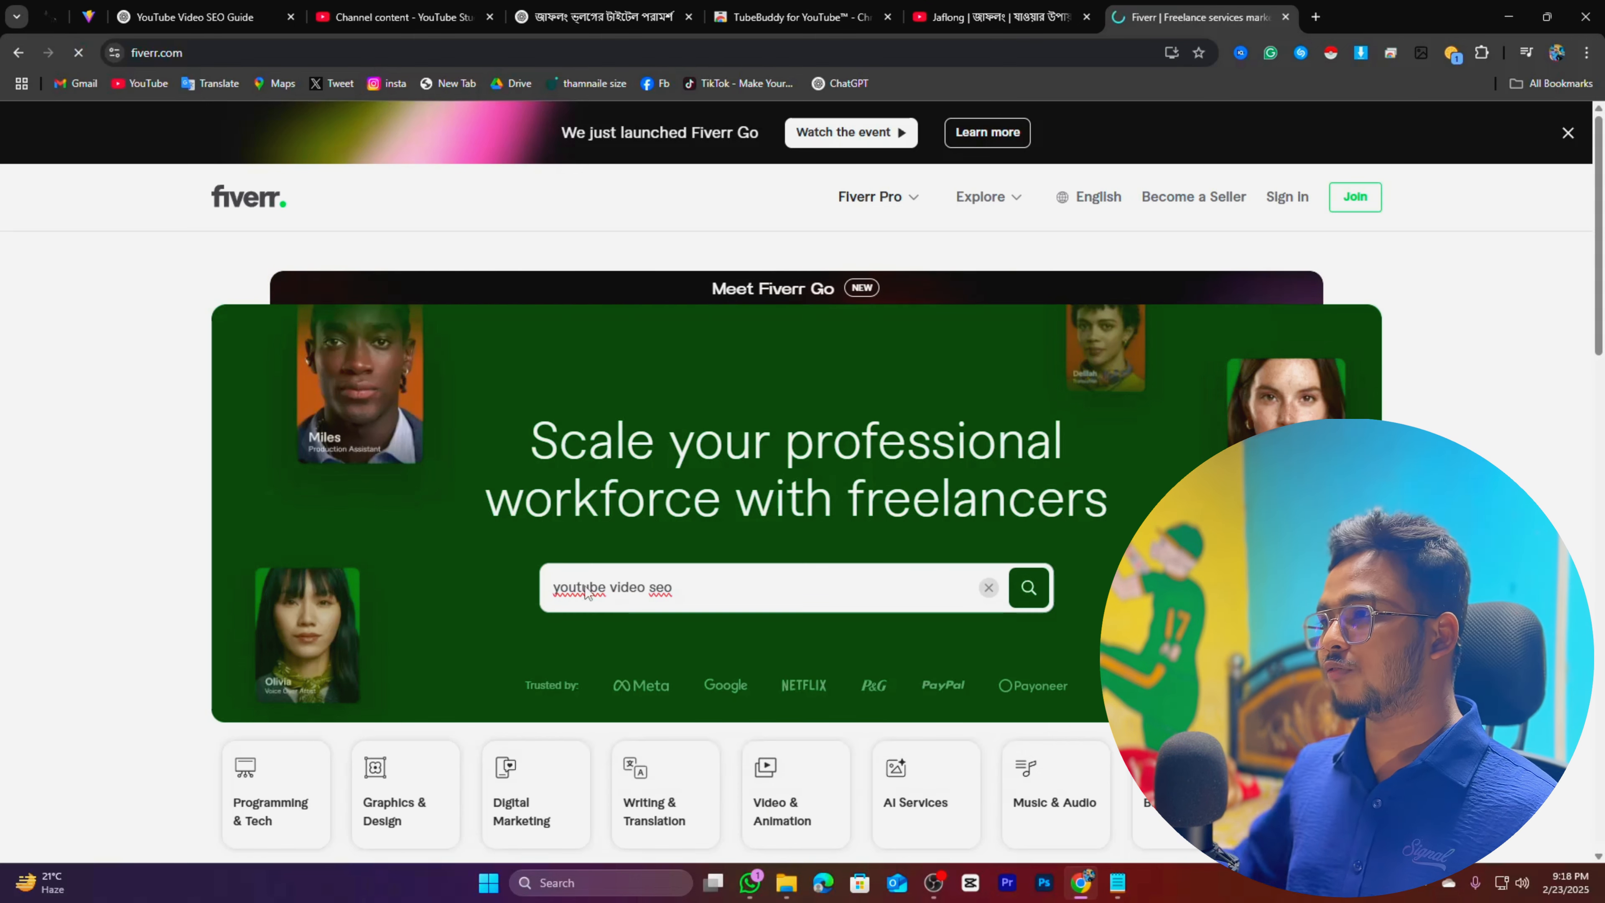
Examine the YouTube video SEO gigs in the results, including their ratings, seller levels and starting prices
scroll(222, 388, "down", 3)
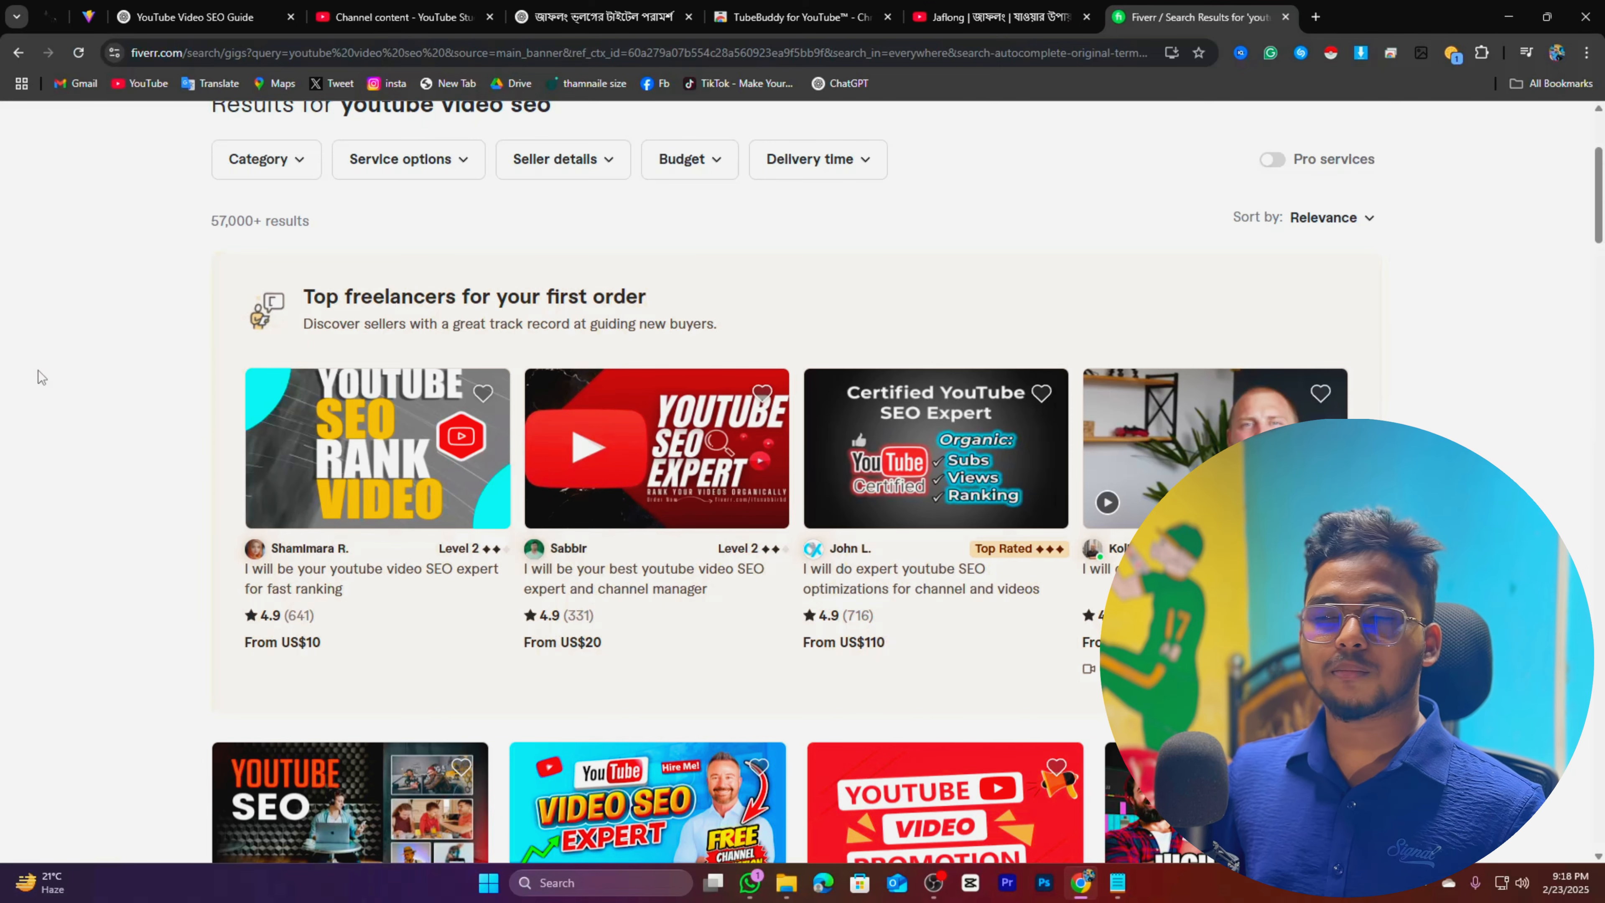
scroll(37, 379, "up", 4)
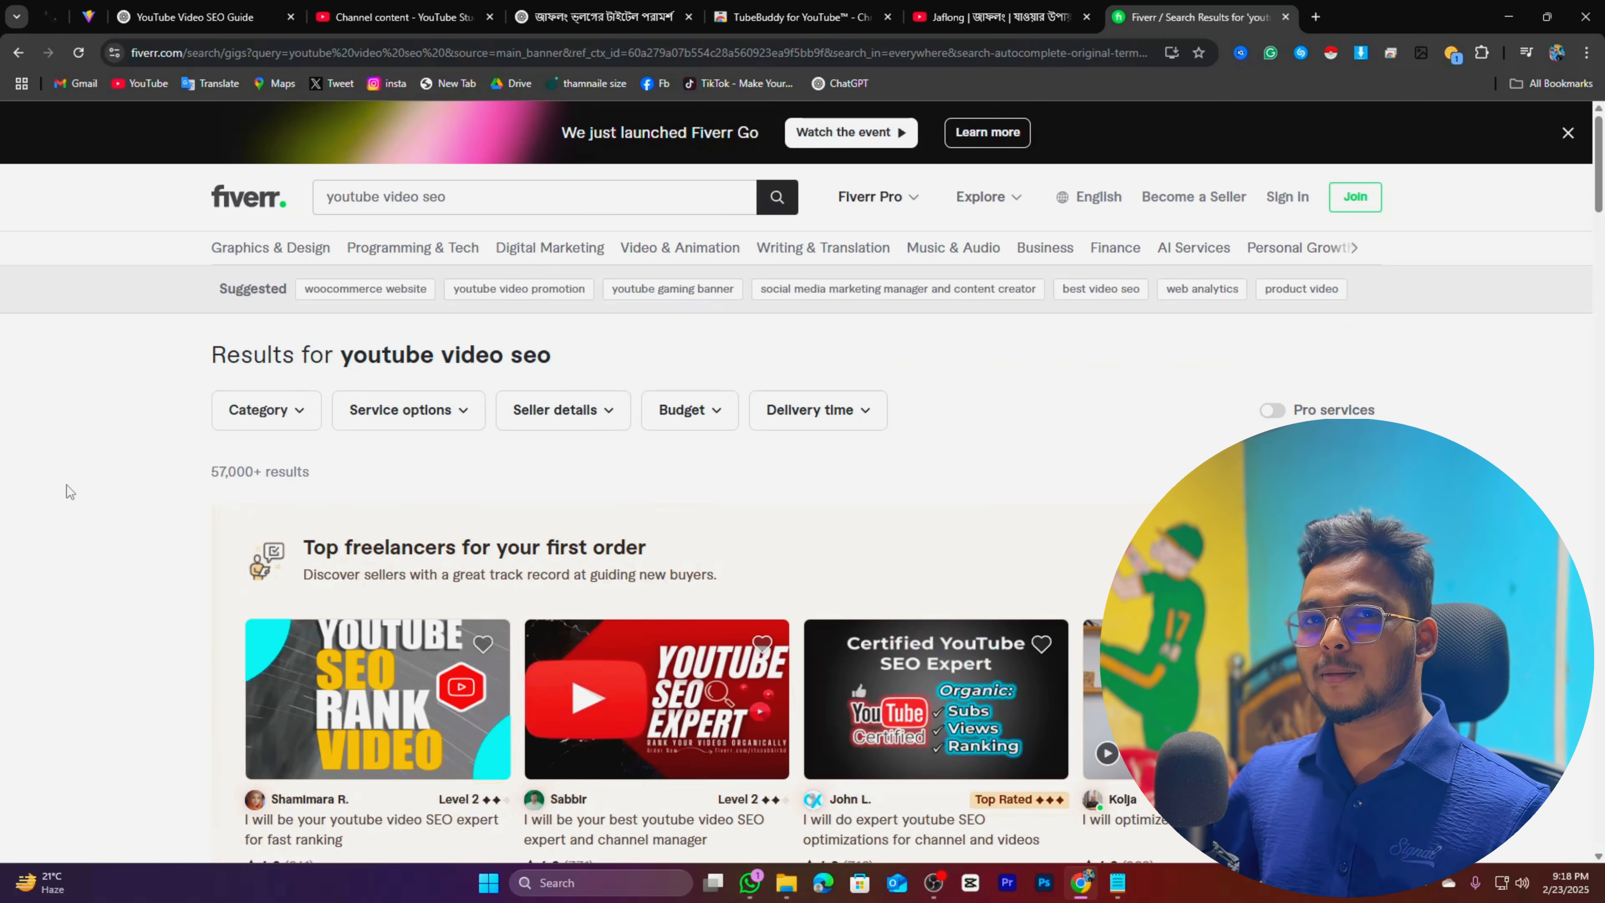
scroll(108, 474, "down", 4)
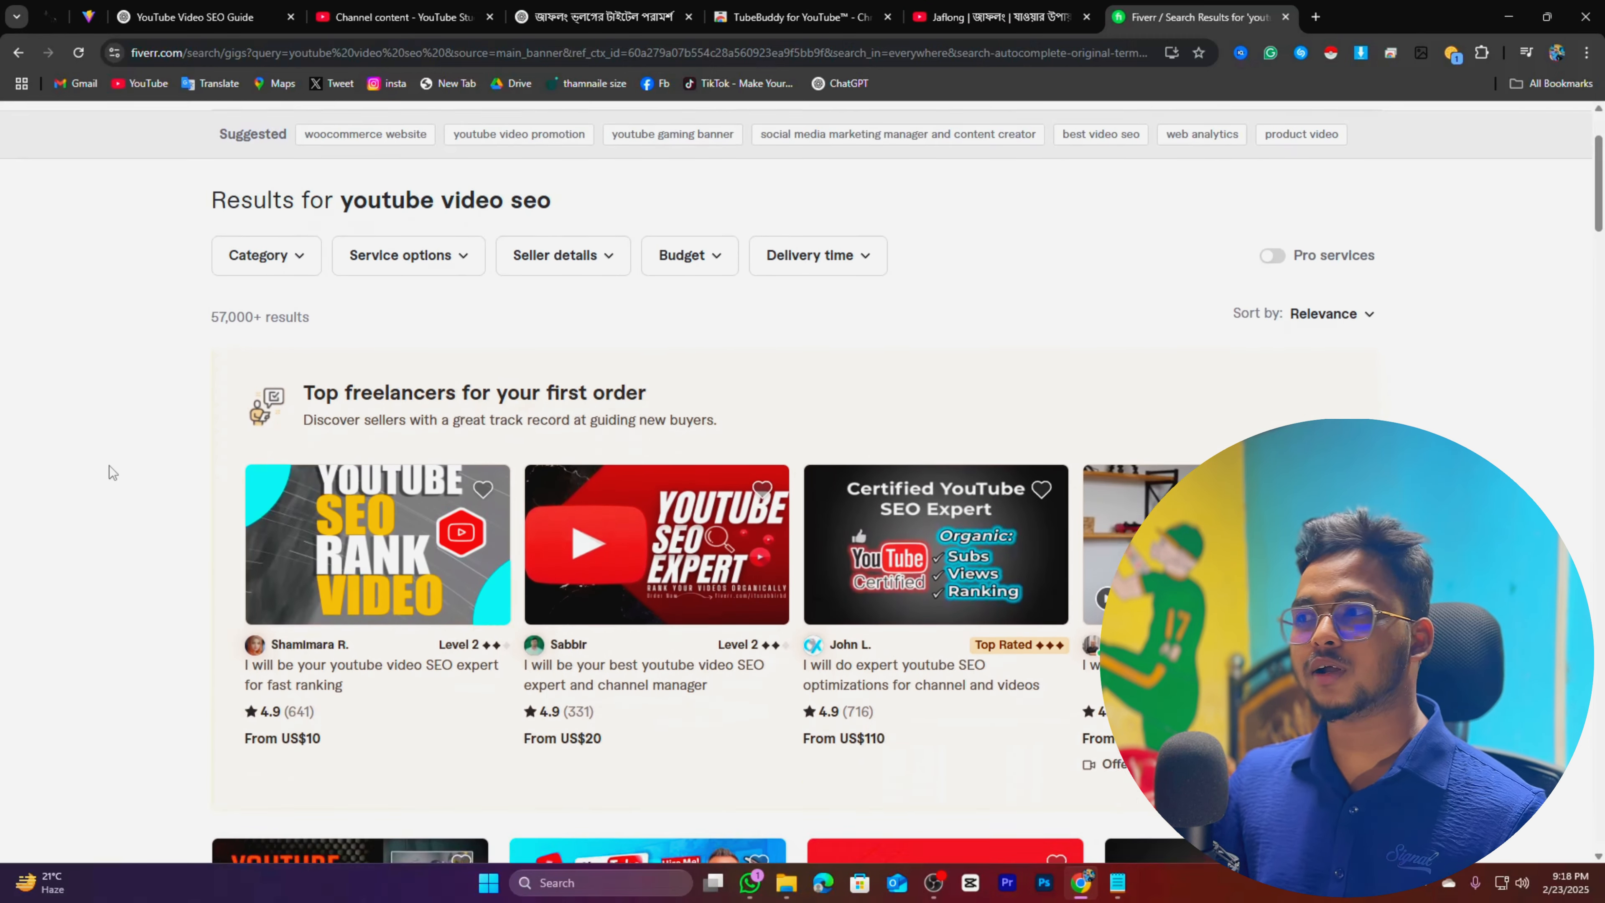
scroll(98, 481, "down", 2)
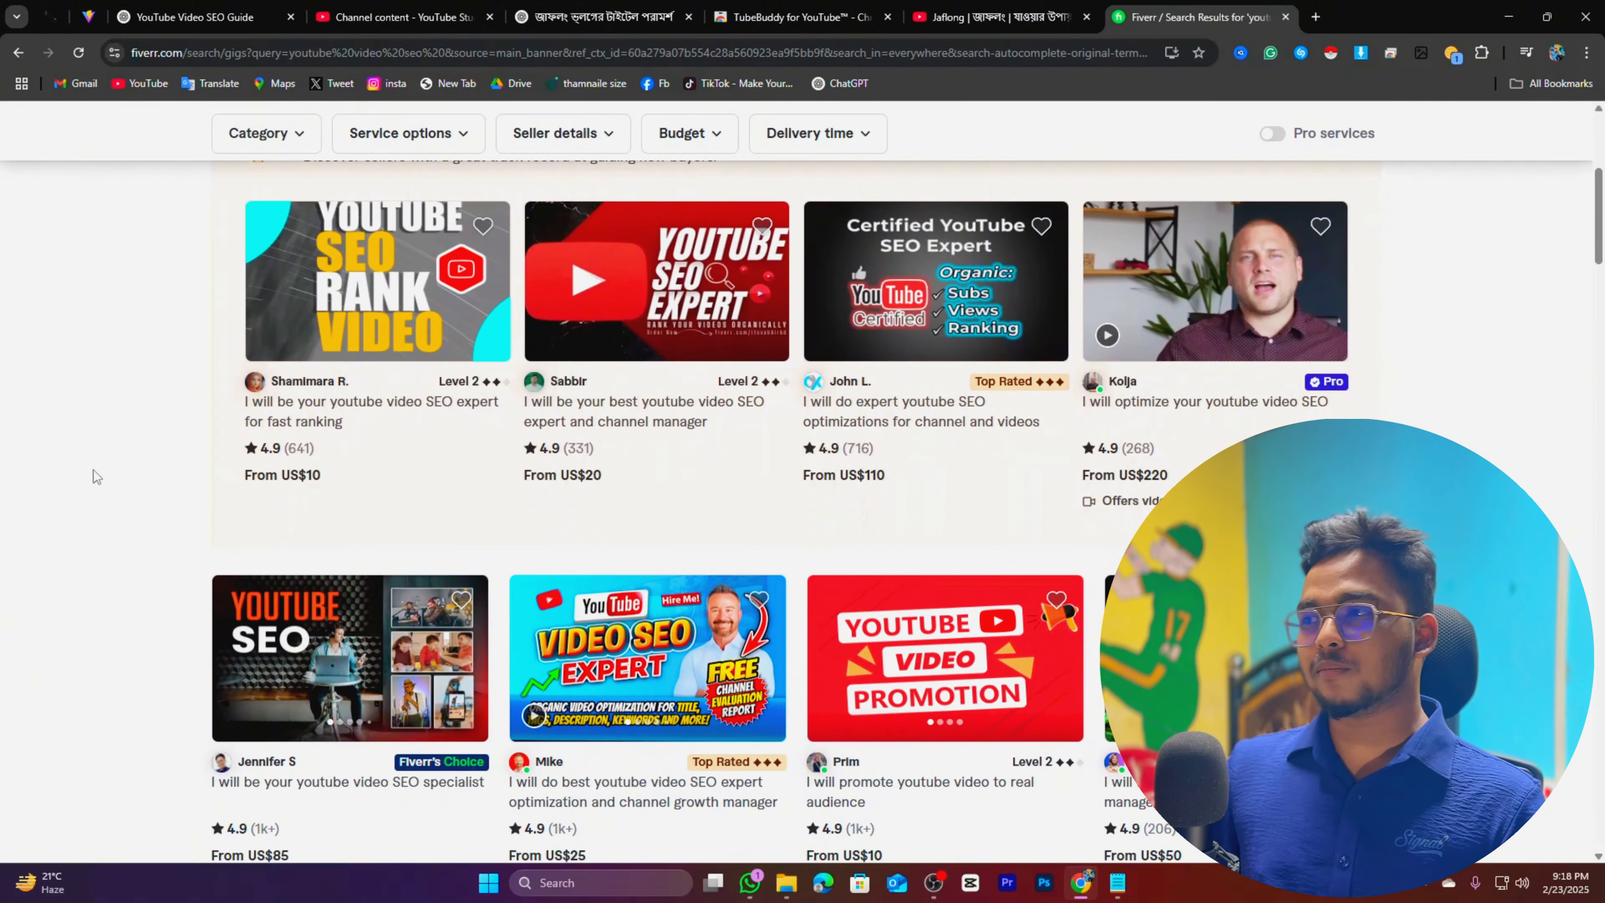
scroll(93, 470, "up", 1)
scroll(95, 476, "up", 1)
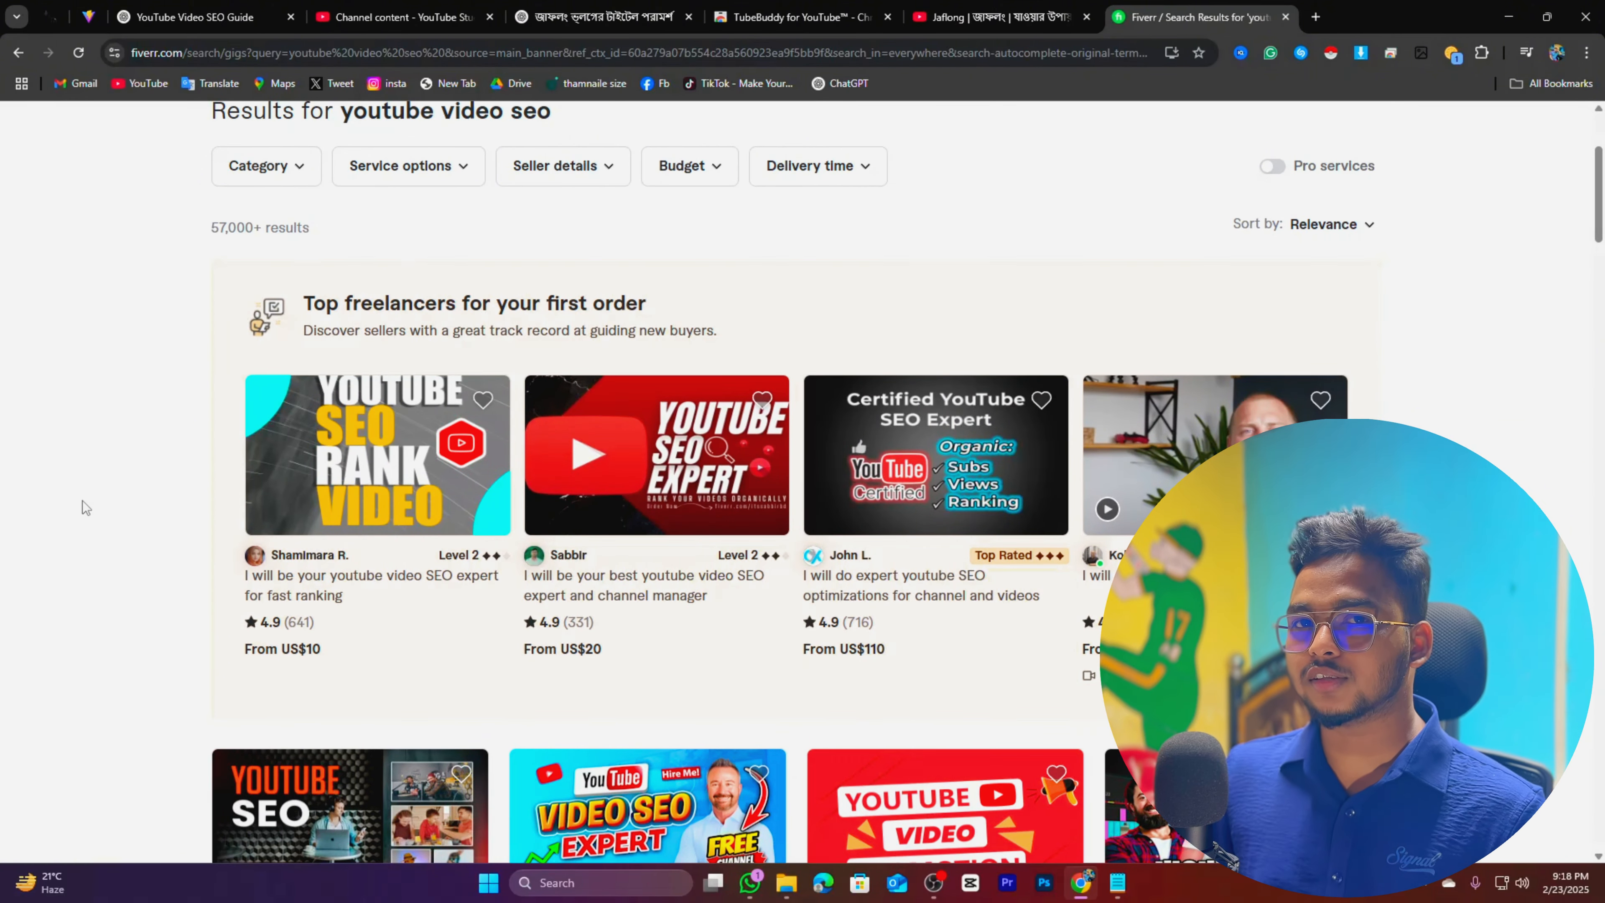
scroll(95, 504, "down", 1)
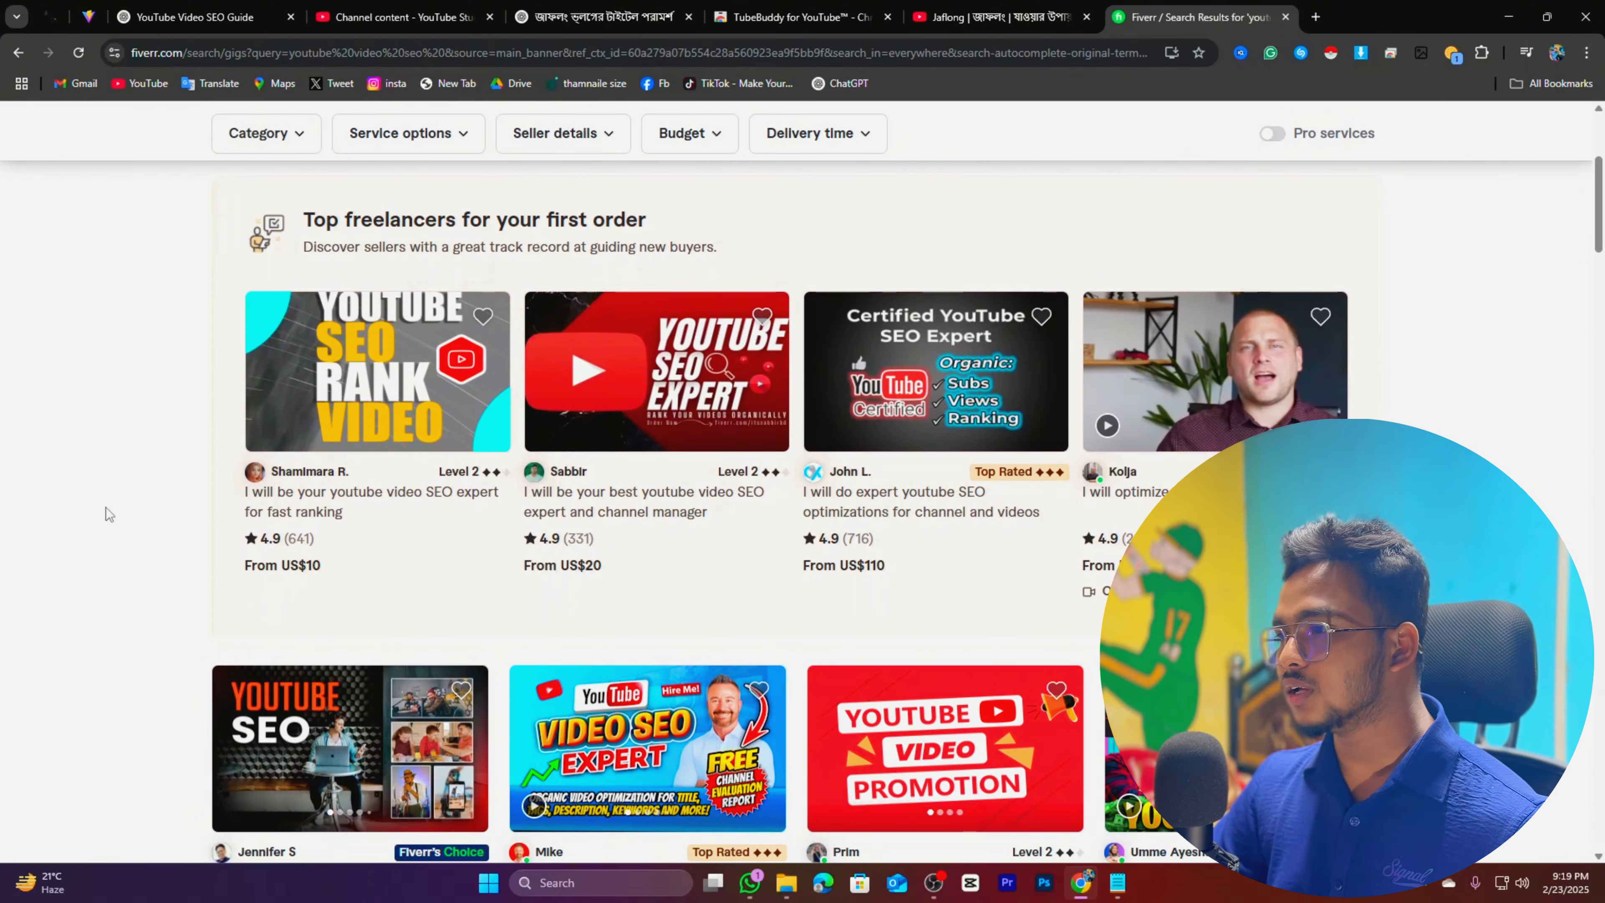
scroll(208, 475, "up", 4)
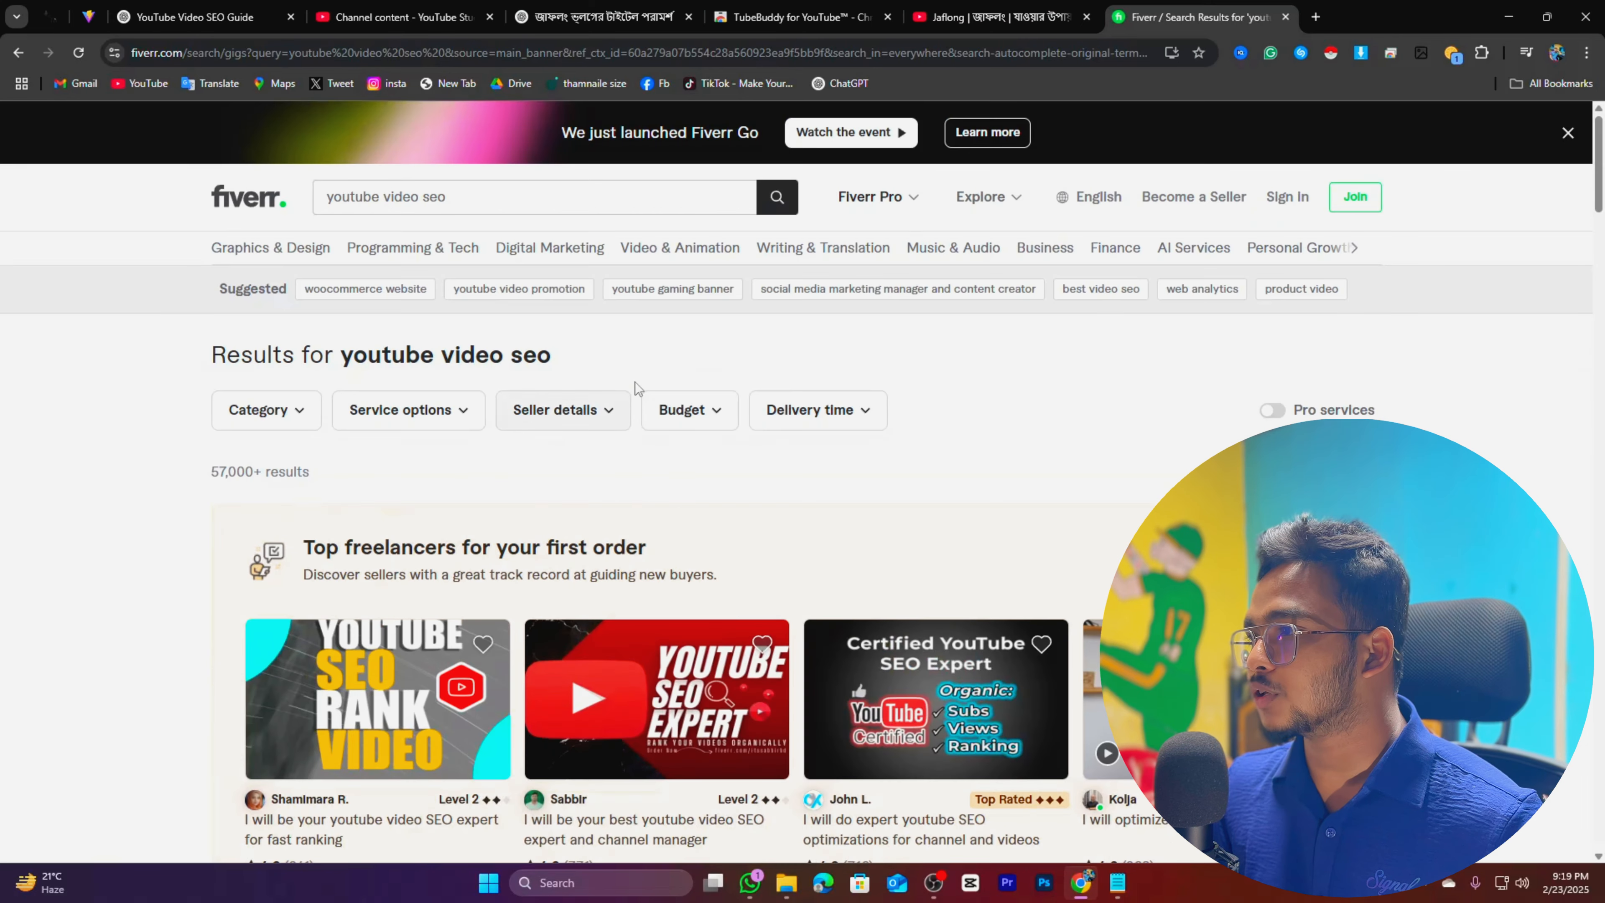
Filter the gig results by seller details to show only sellers living in Bangladesh
left_click(541, 411)
left_click(661, 411)
left_click(573, 411)
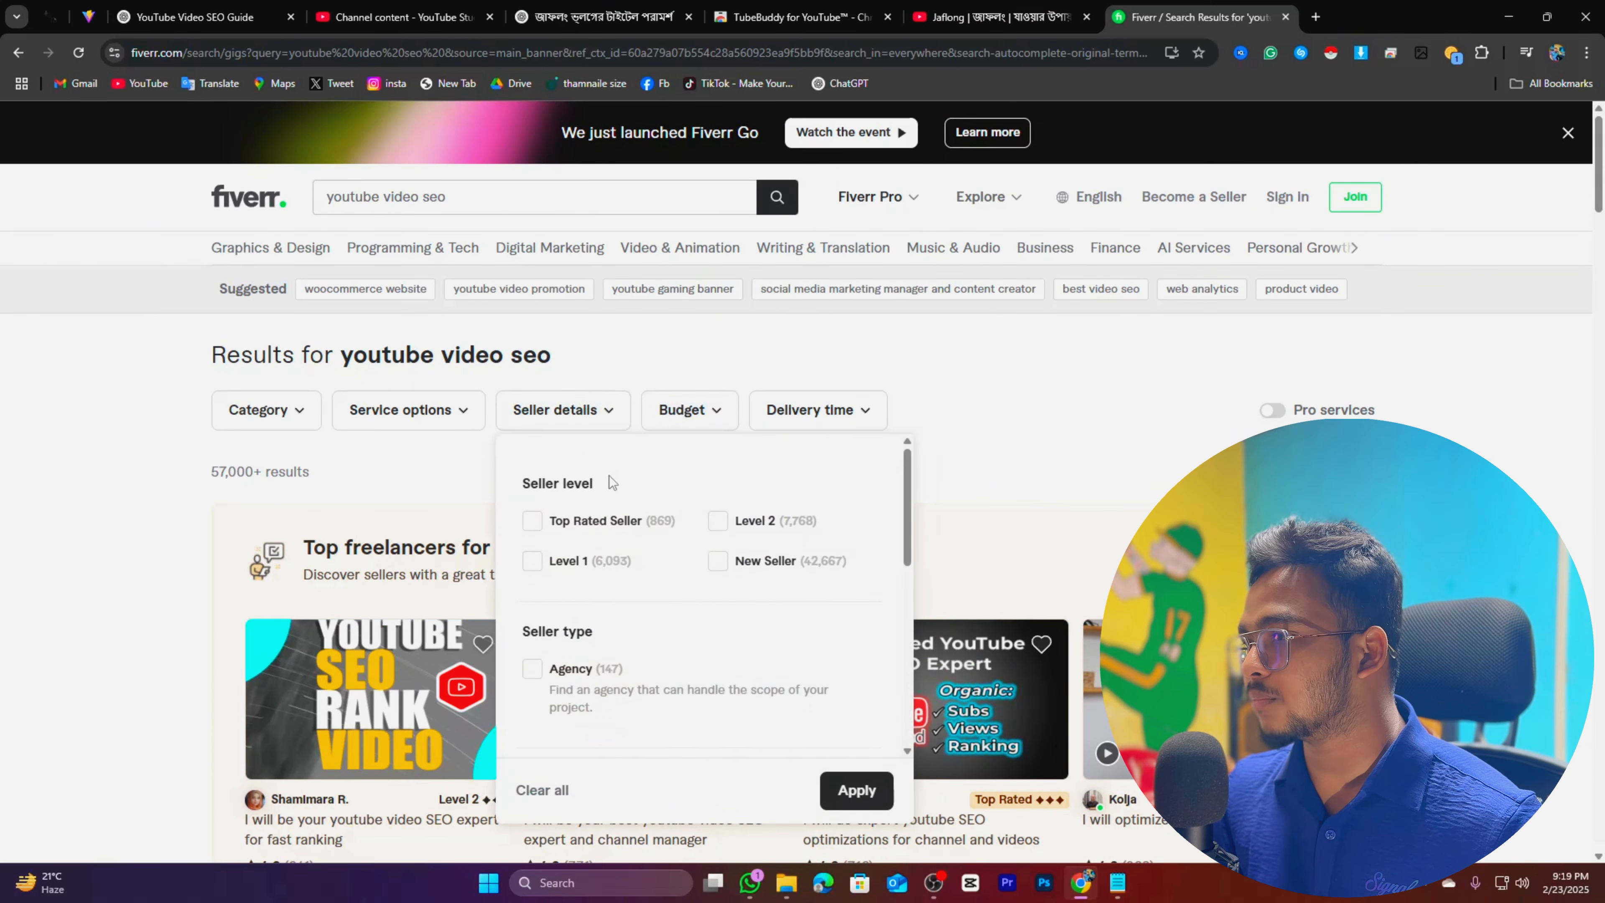
scroll(611, 482, "down", 8)
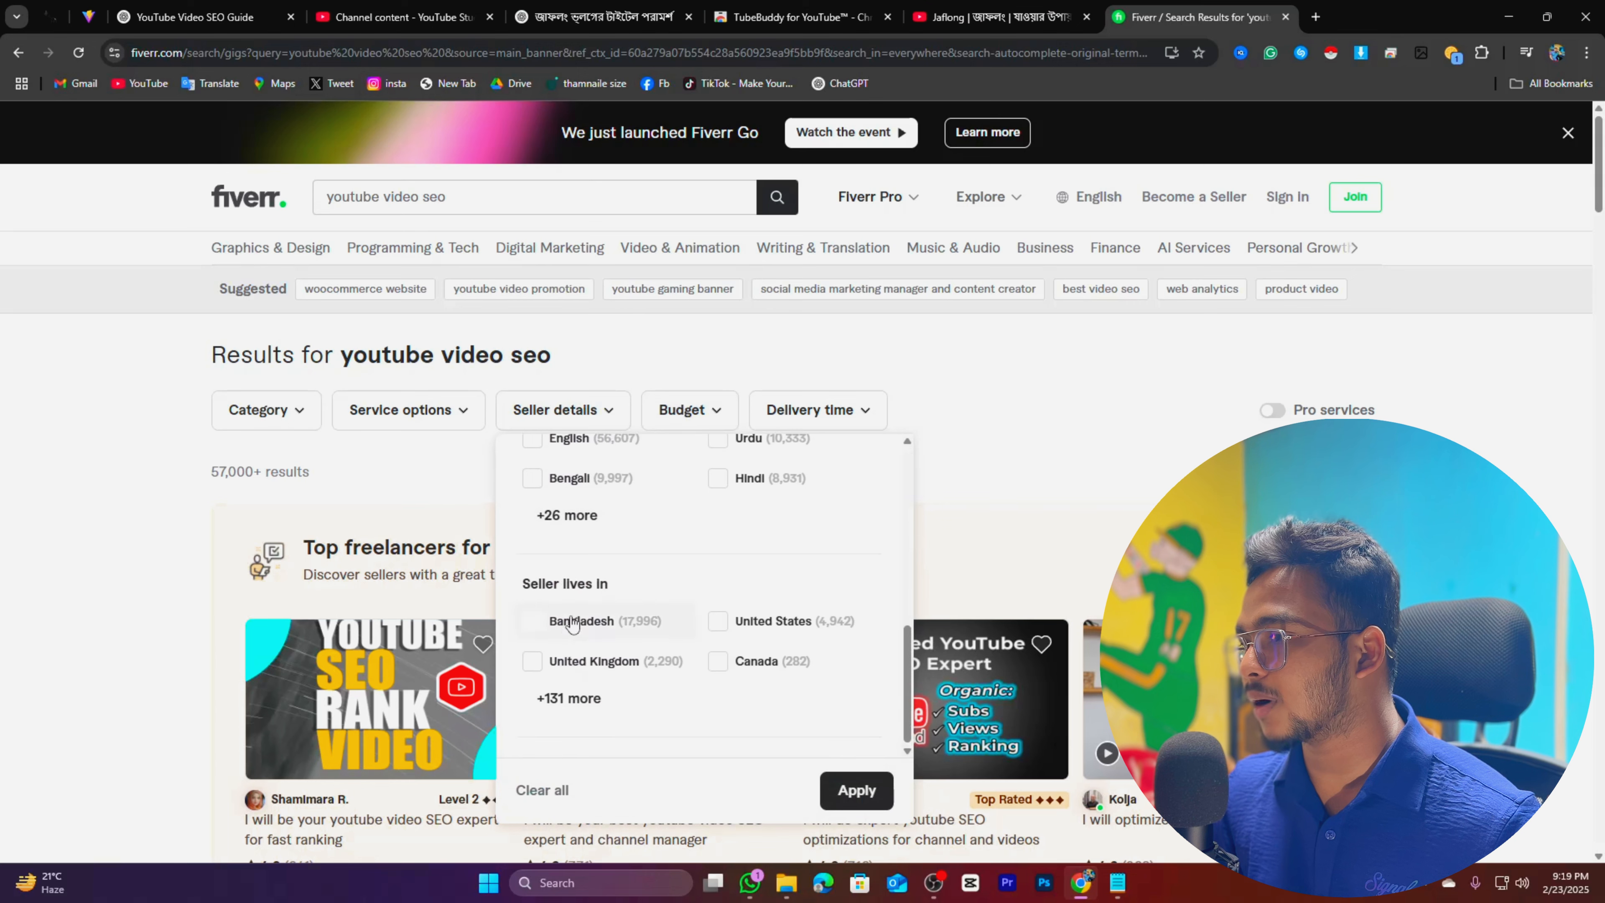
left_click(571, 621)
left_click(857, 791)
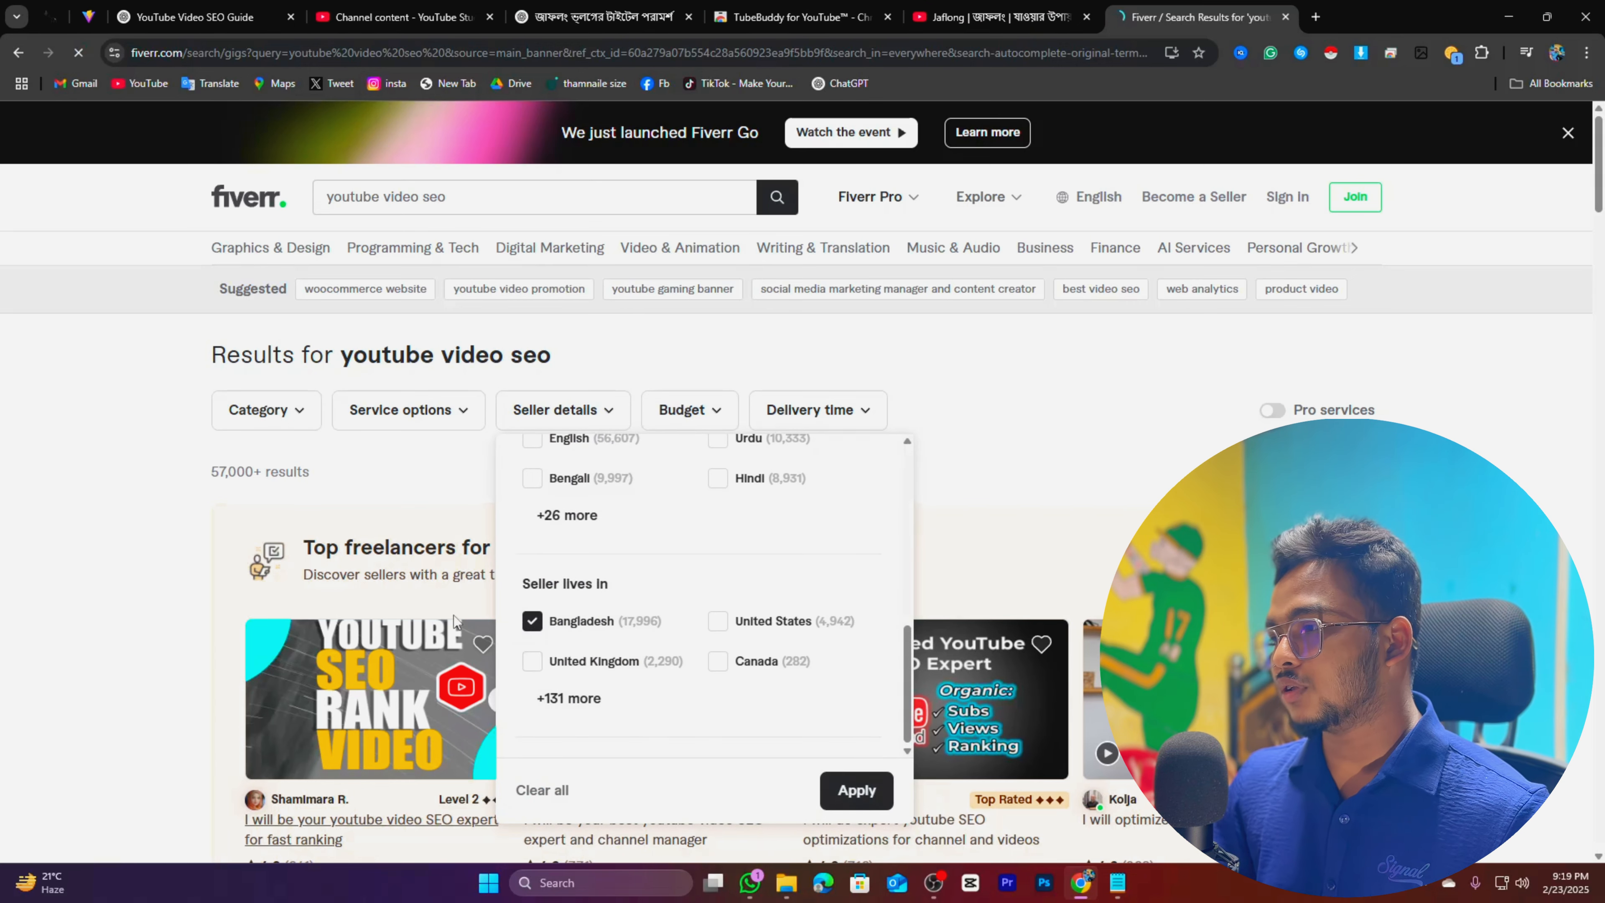
Browse the filtered gigs, open the Fiverr's Choice YouTube SEO and video marketing gig, and examine its seller's profile
scroll(240, 524, "down", 6)
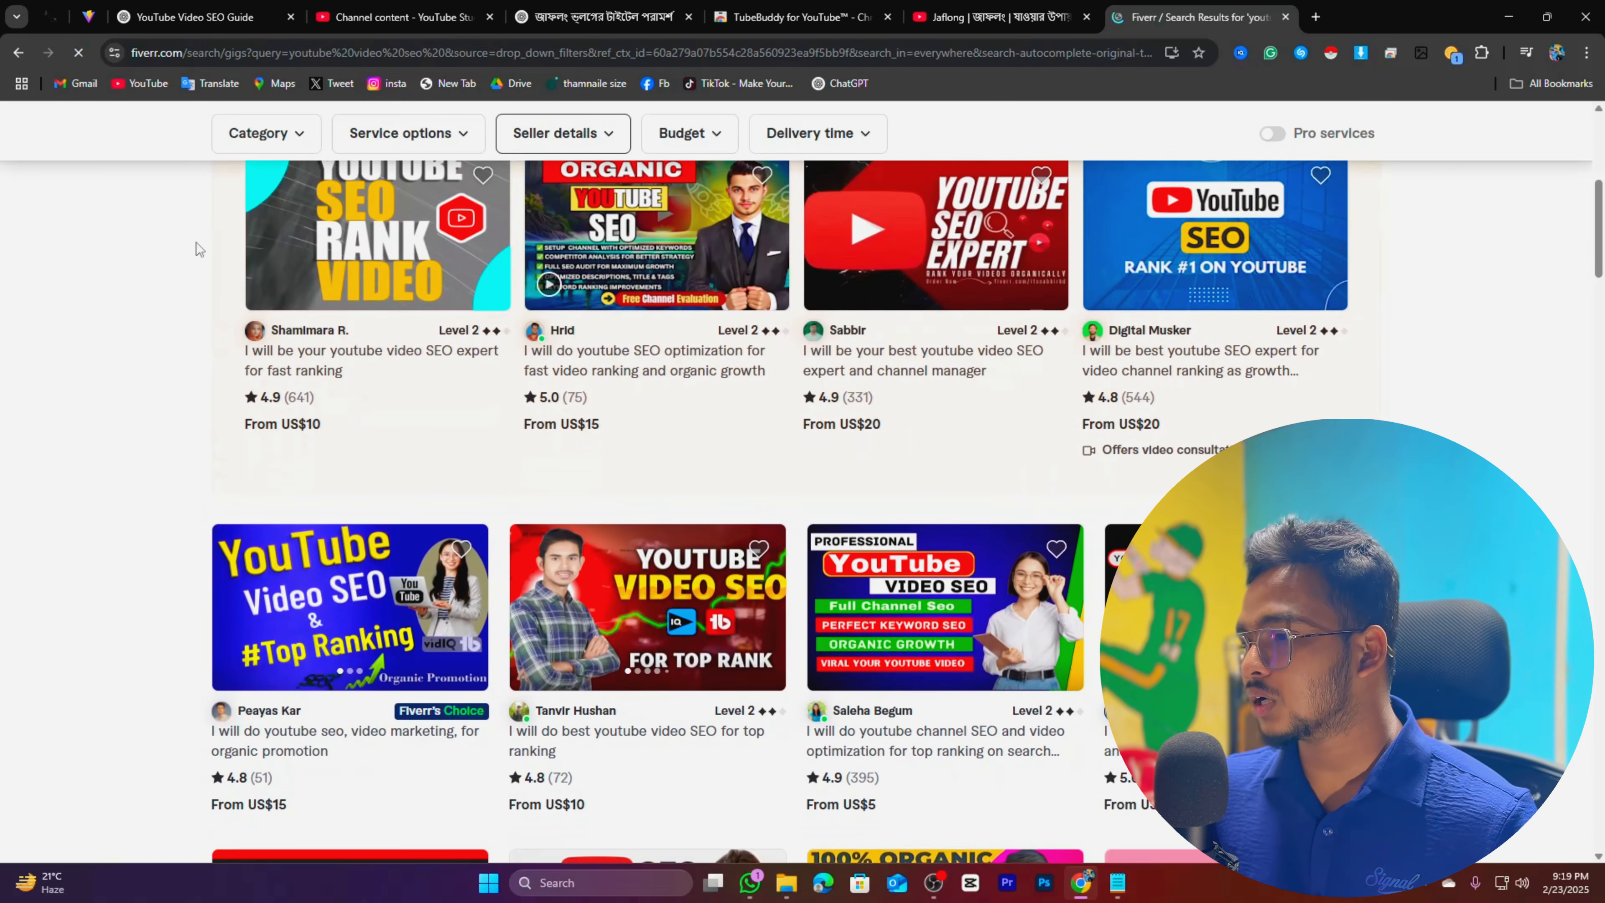
scroll(147, 449, "down", 4)
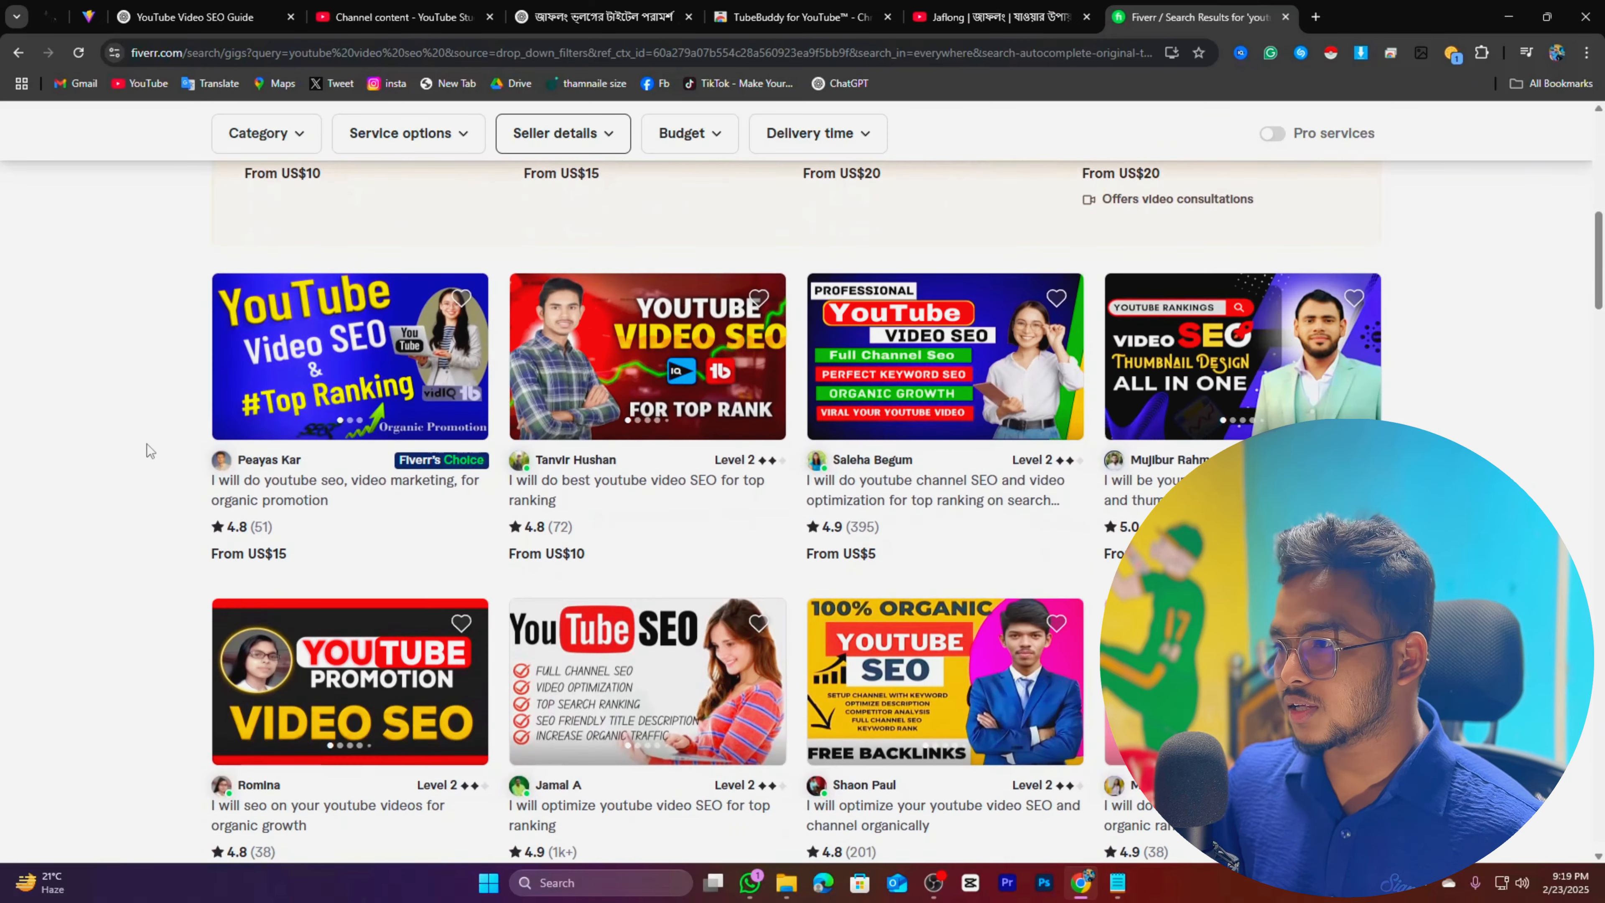
left_click(276, 403)
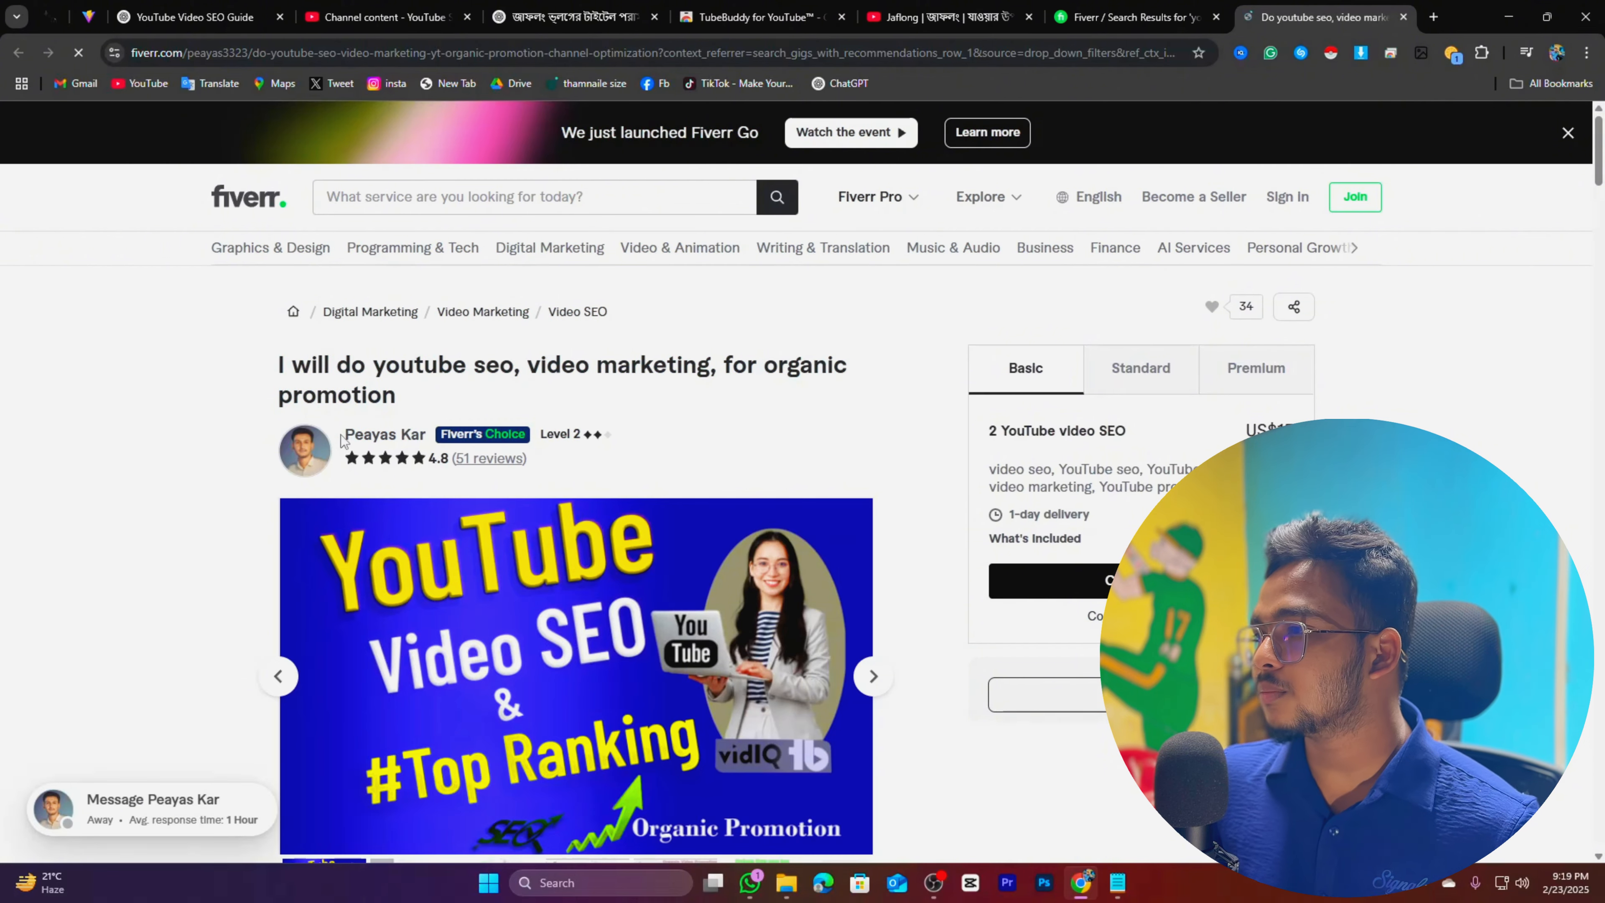
left_click_drag(343, 435, 391, 439)
left_click(392, 440)
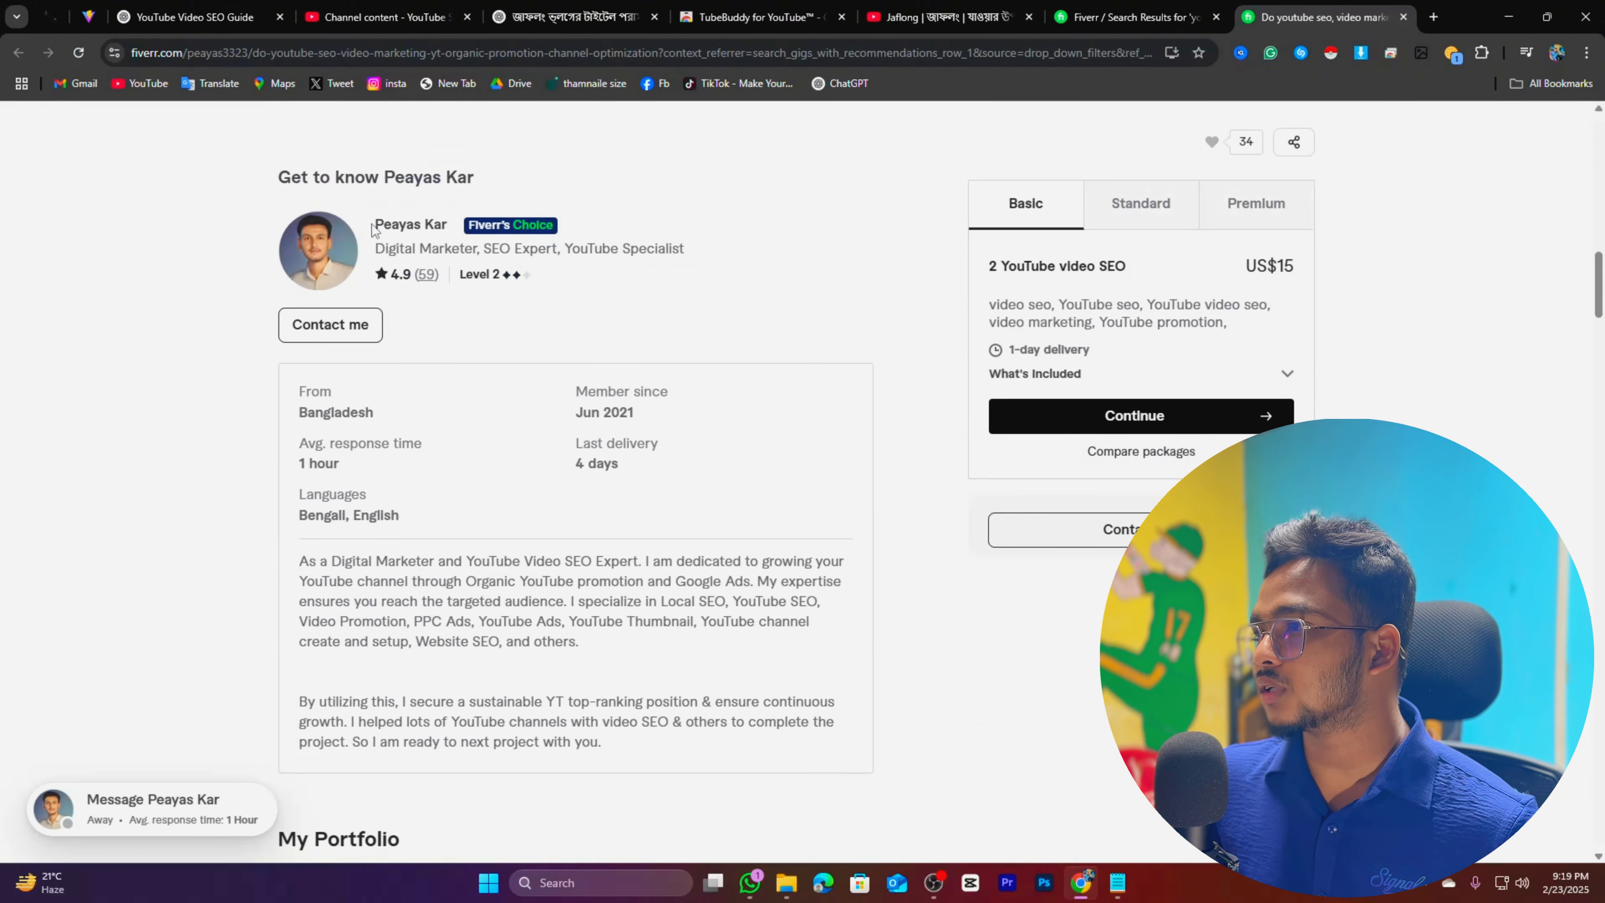
Examine the gig seller's listed specialties, rating and seller level
mouse_move(365, 244)
left_mouse_down()
mouse_move(566, 250)
mouse_move(650, 273)
mouse_move(384, 250)
left_mouse_up()
left_click(676, 261)
left_click(595, 274)
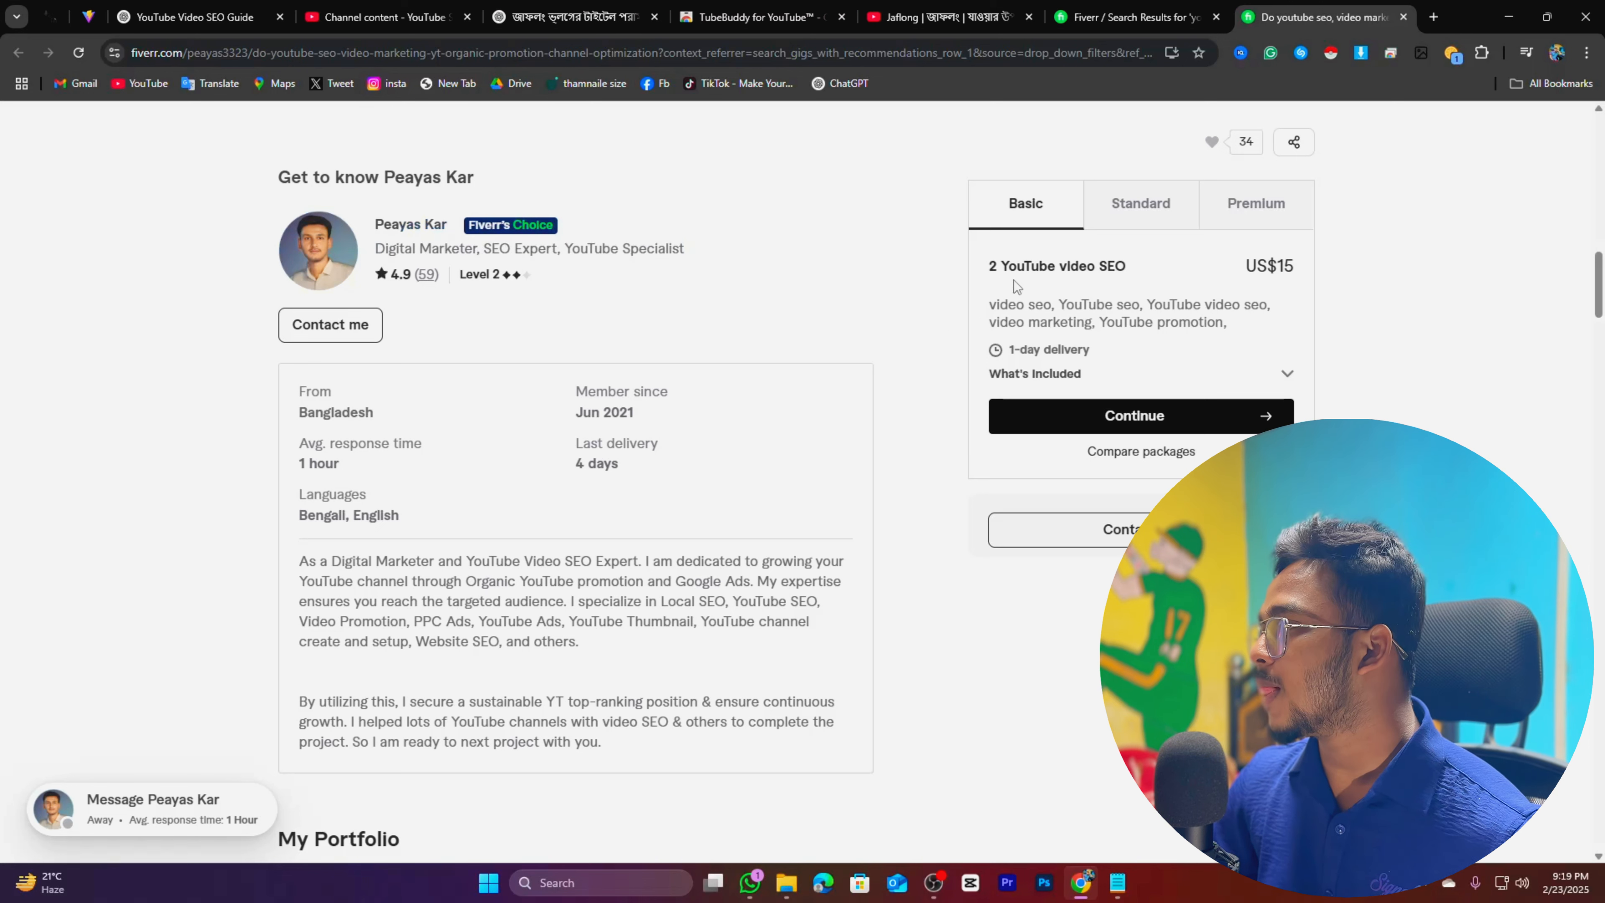
Examine the gig's Basic package, including its title, price and the YouTube SEO and promotion services in its description
left_click_drag(993, 261, 1097, 269)
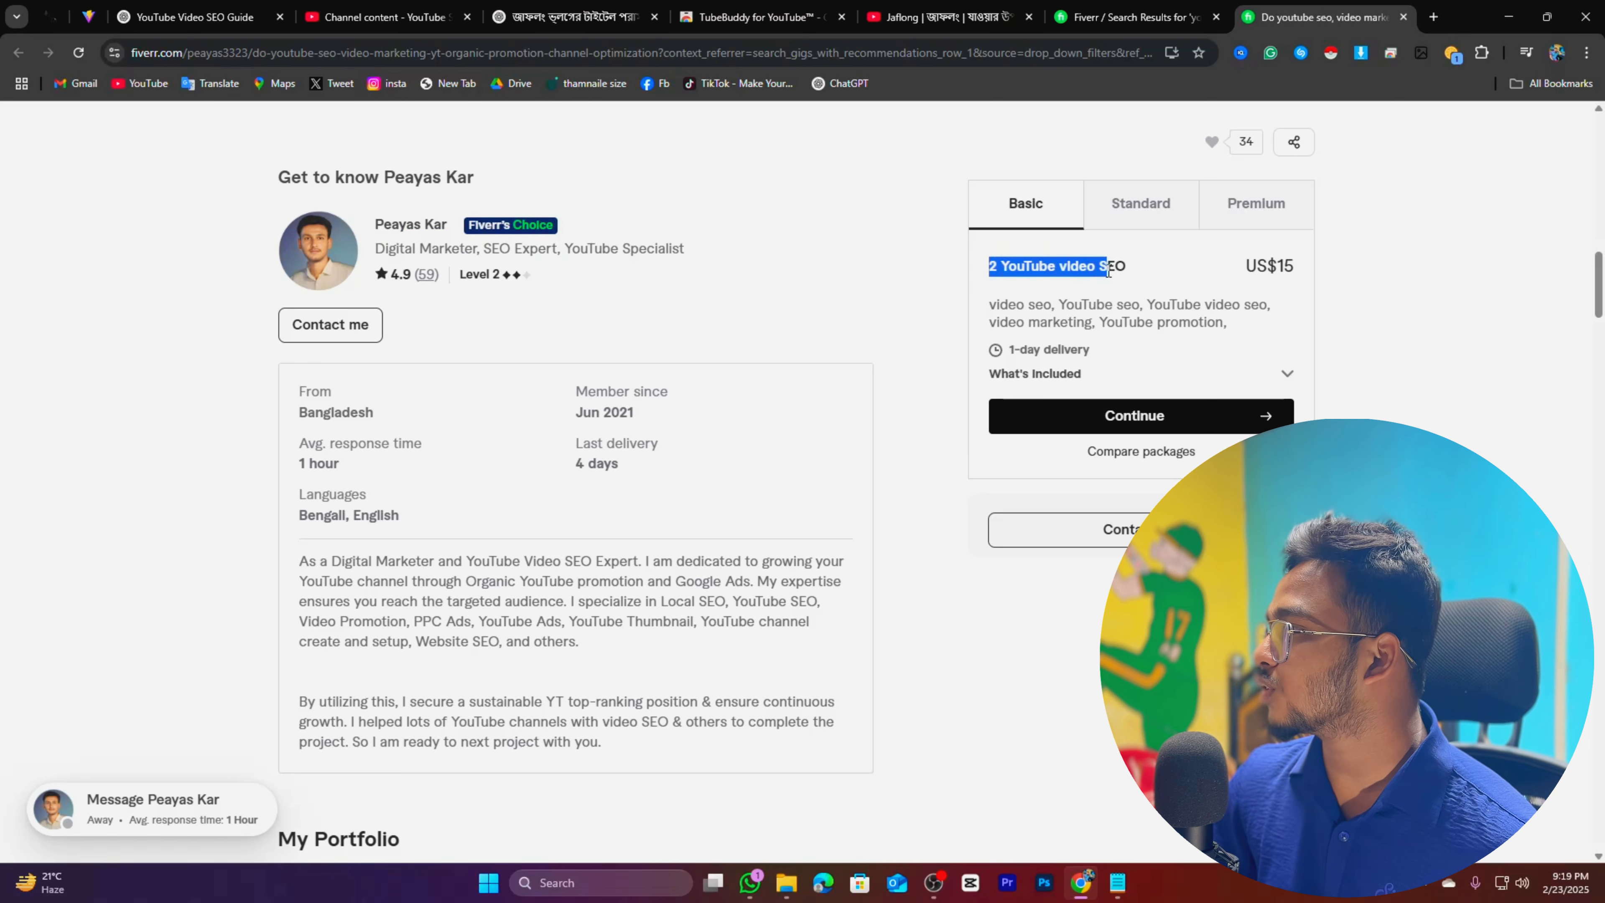
left_click(1182, 275)
left_click(1302, 271)
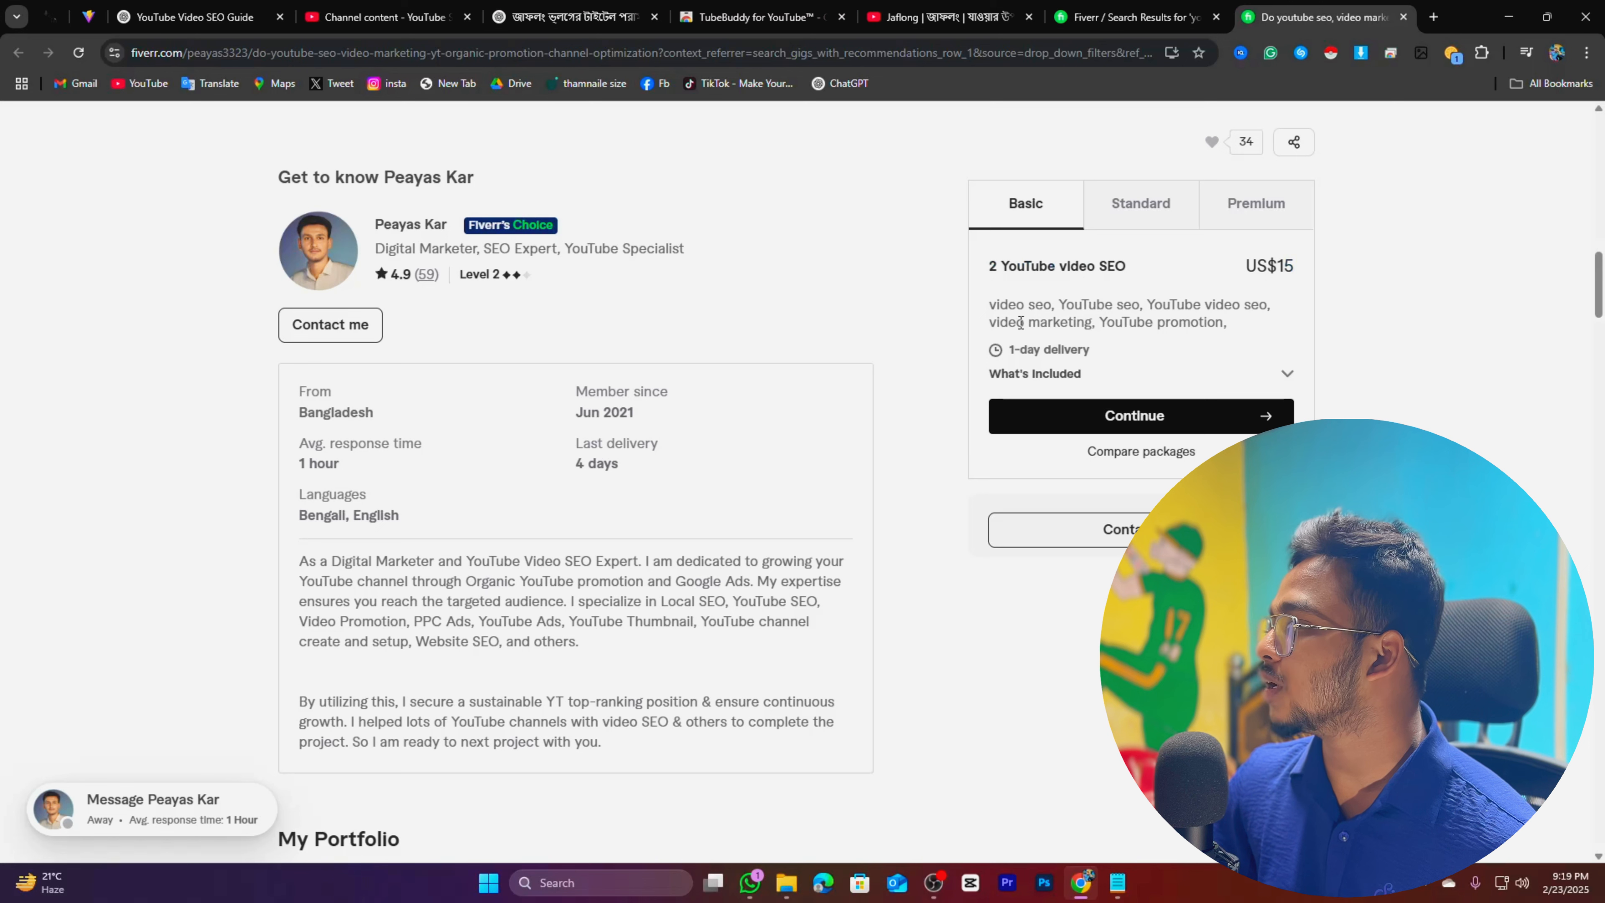
left_click_drag(987, 308, 1136, 312)
left_click(1137, 313)
left_click_drag(1030, 310, 1250, 309)
left_click(1164, 309)
left_click(1014, 323)
left_click_drag(1100, 322, 1184, 329)
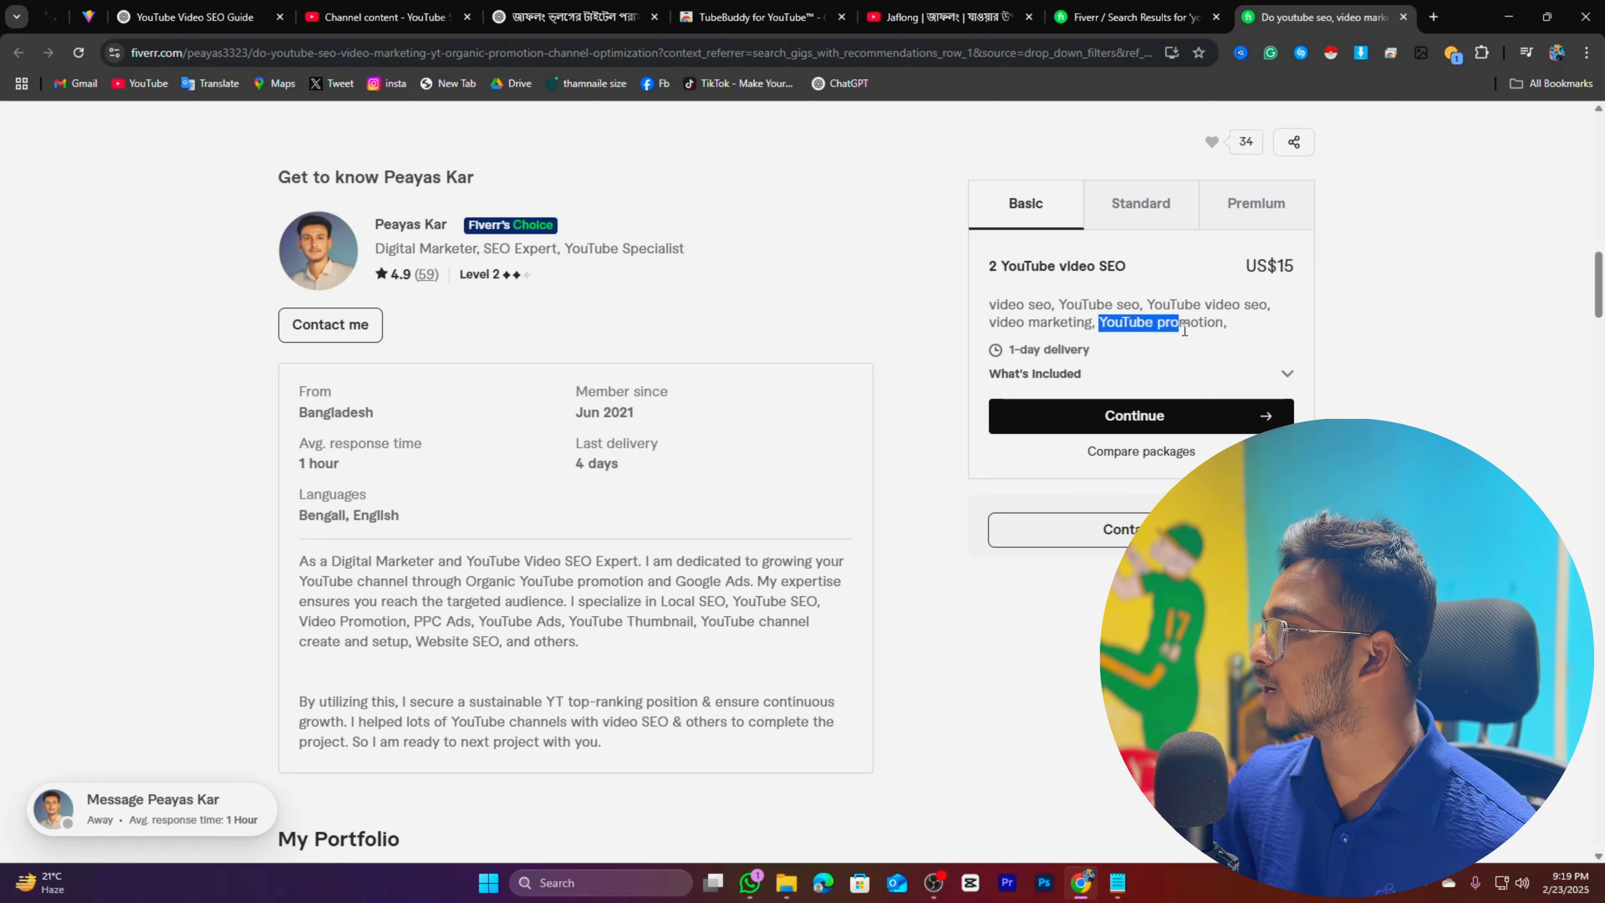
Compare the gig's Standard package with the Basic one by number of videos, included services and price
left_click(1115, 227)
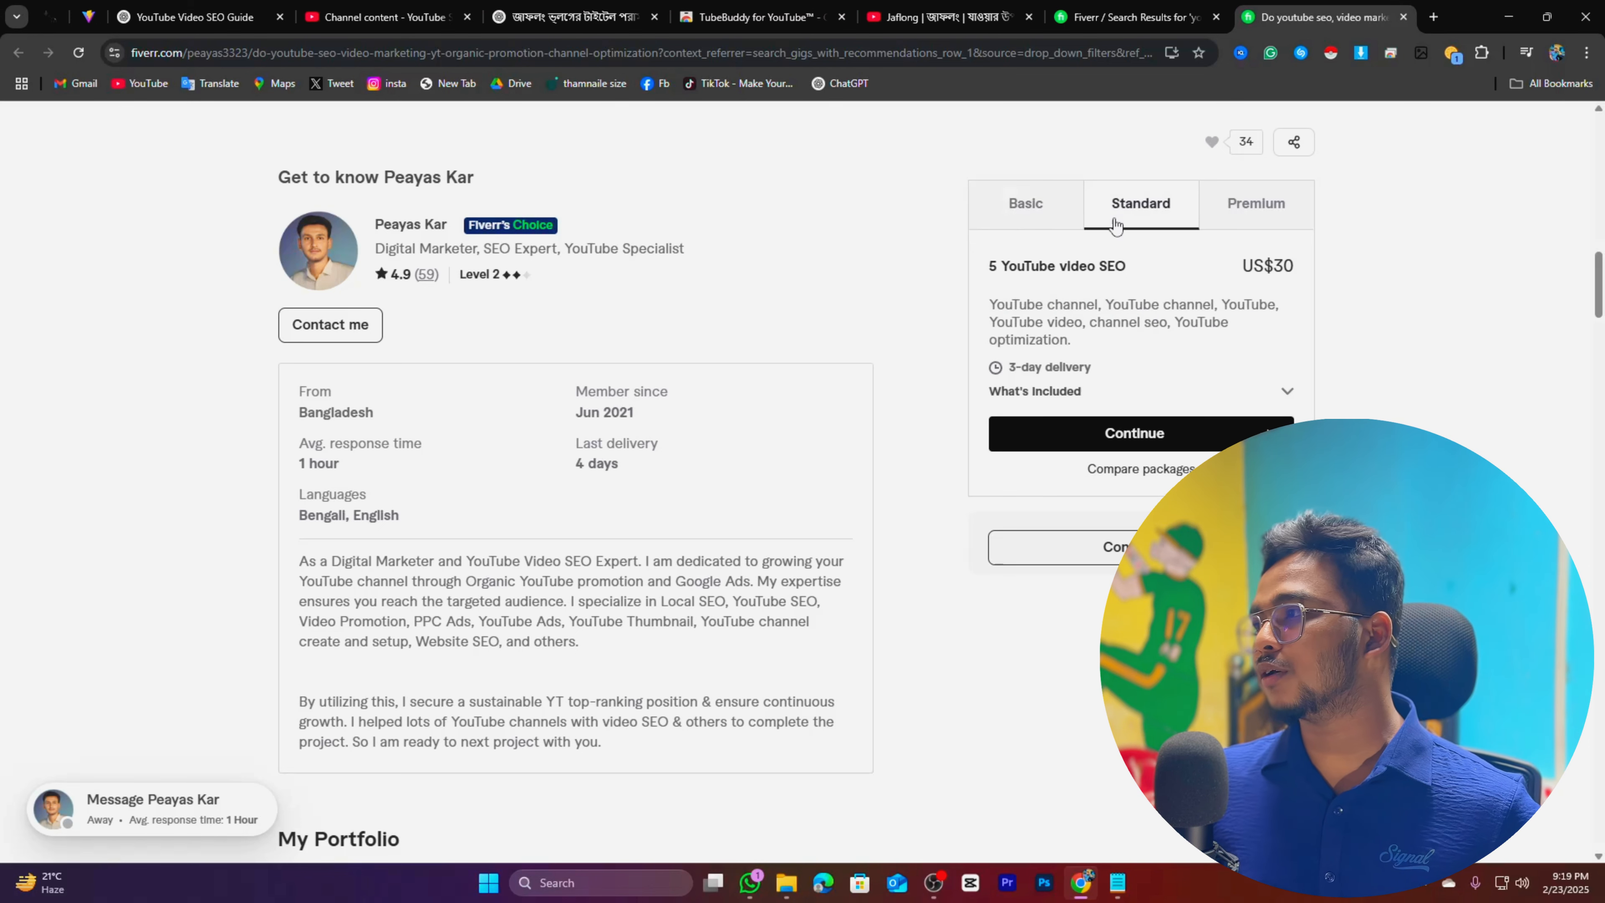
left_click(1043, 218)
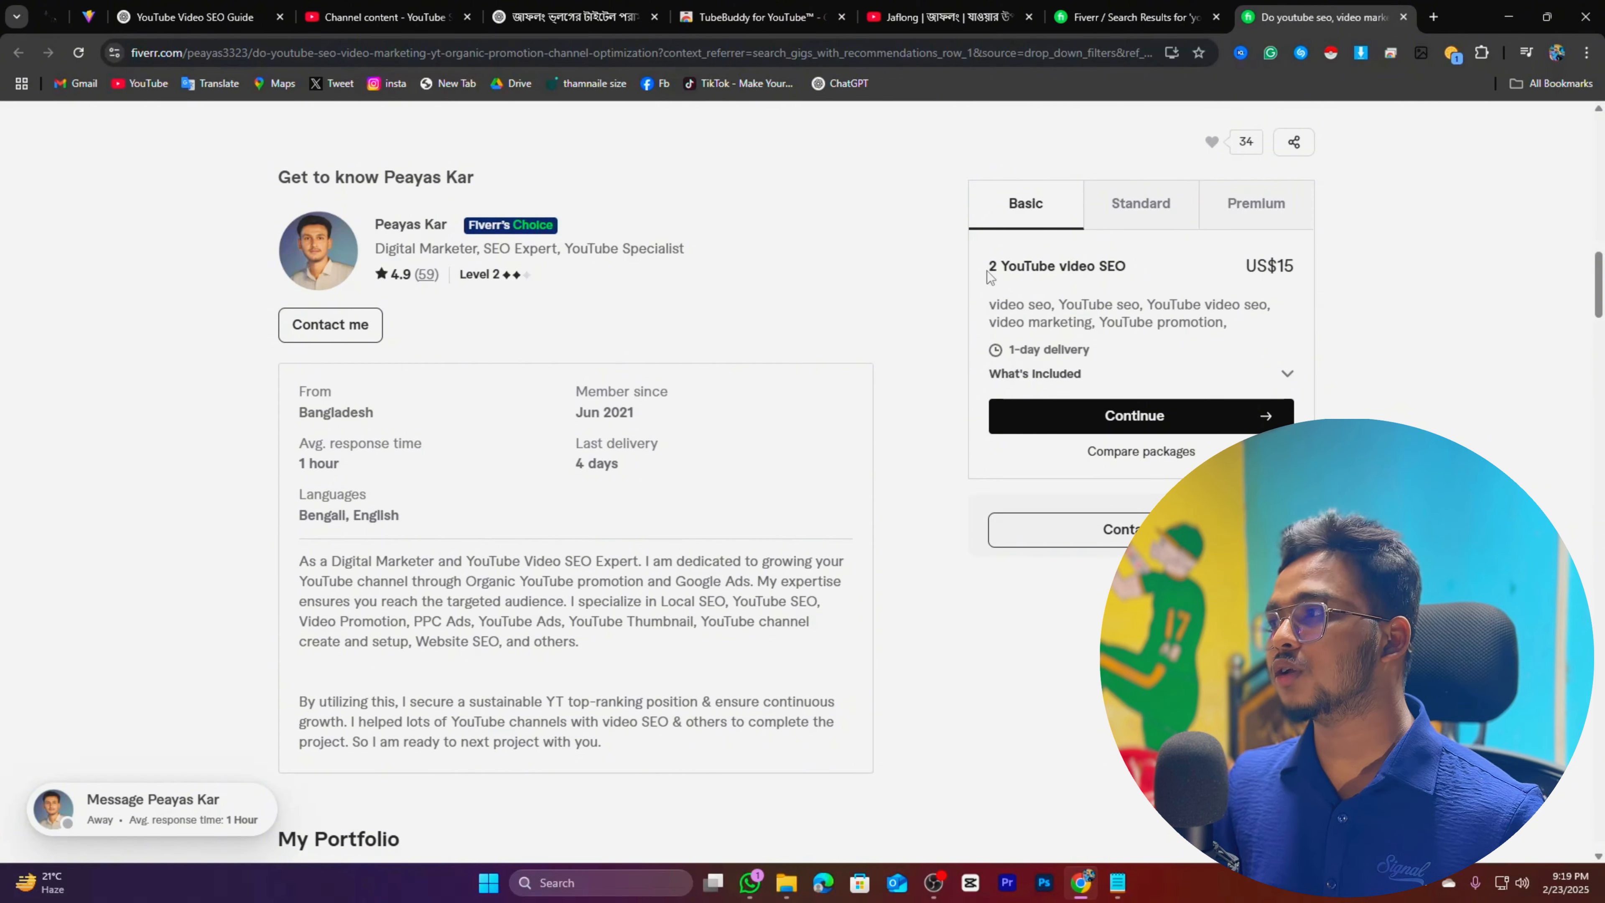
left_click_drag(989, 277, 1092, 271)
left_click(1097, 272)
left_click(1155, 218)
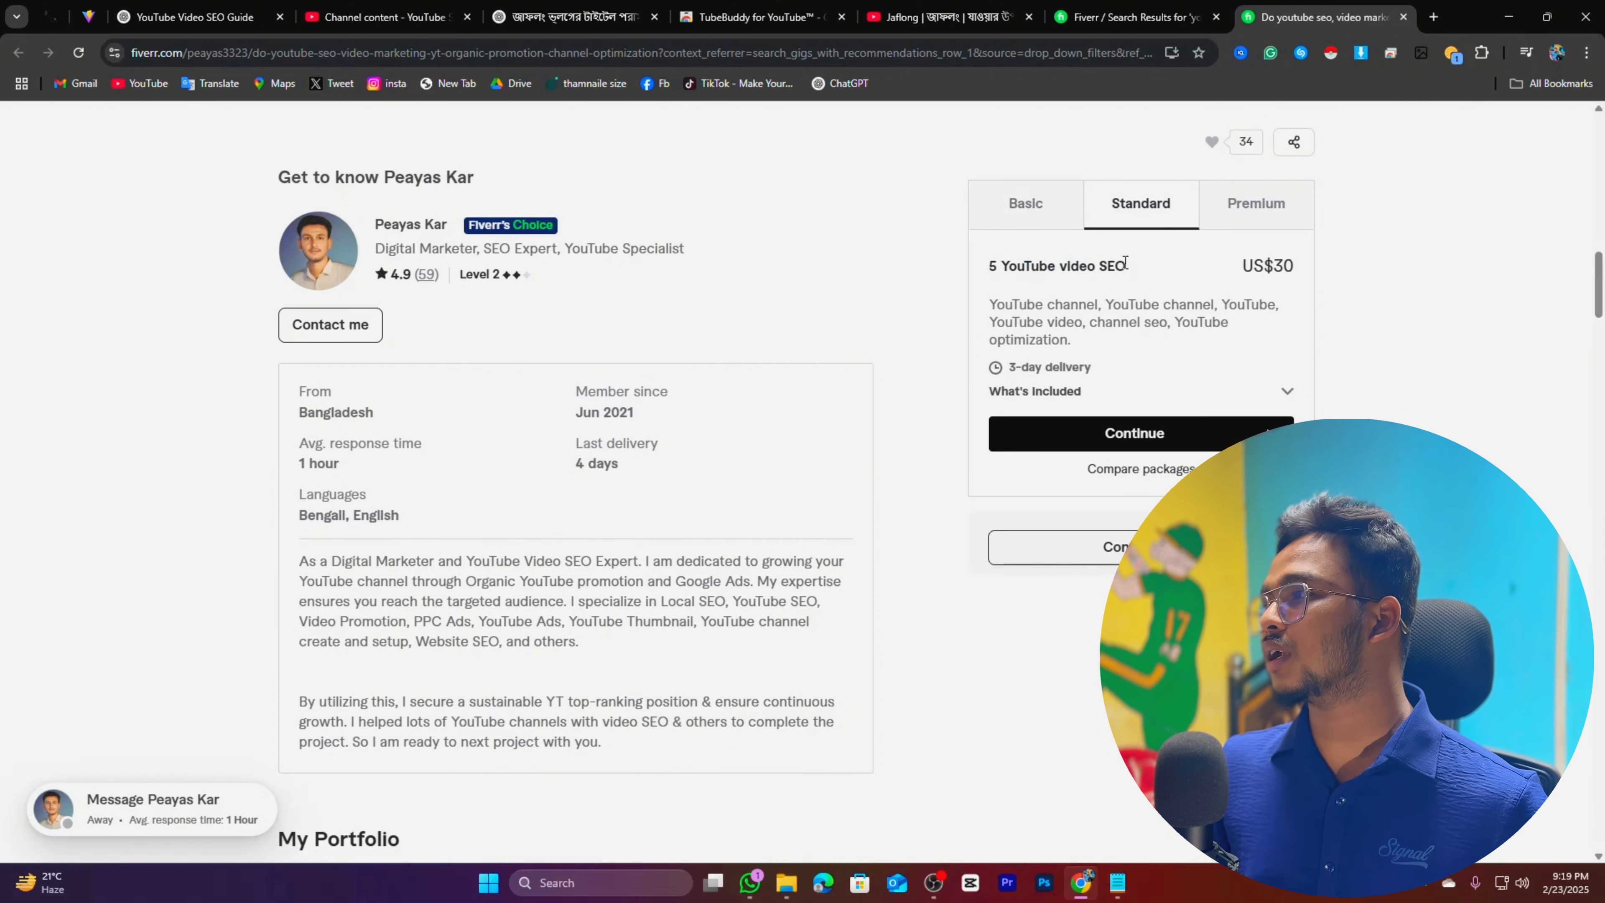
left_click_drag(986, 266, 1143, 272)
left_click(1144, 271)
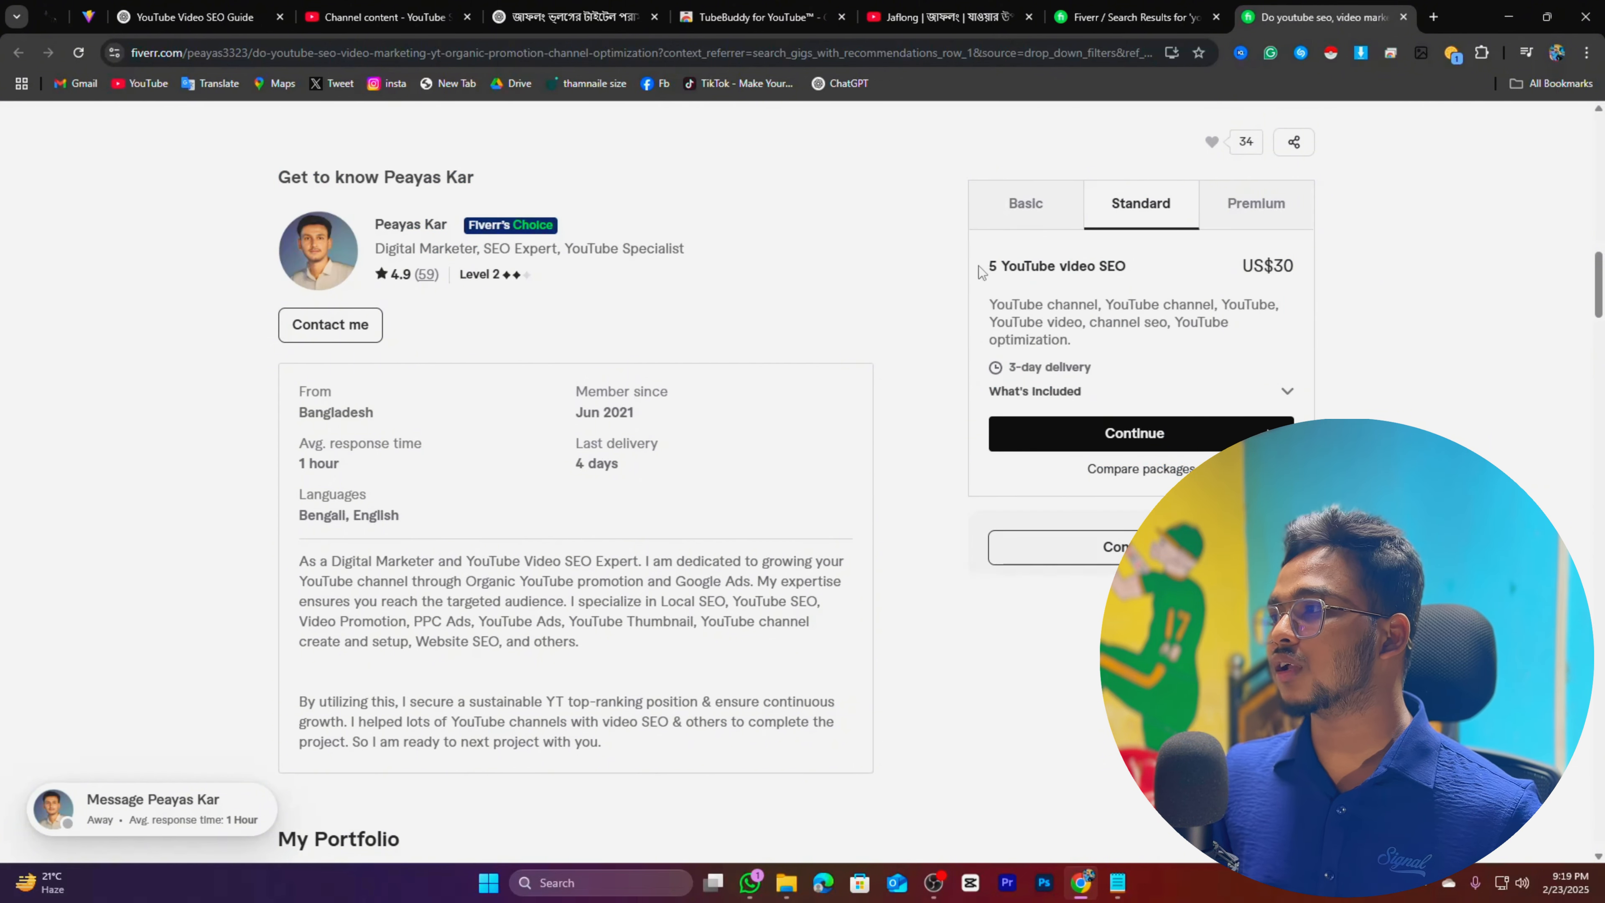
left_click_drag(978, 266, 1152, 336)
left_click(1269, 278)
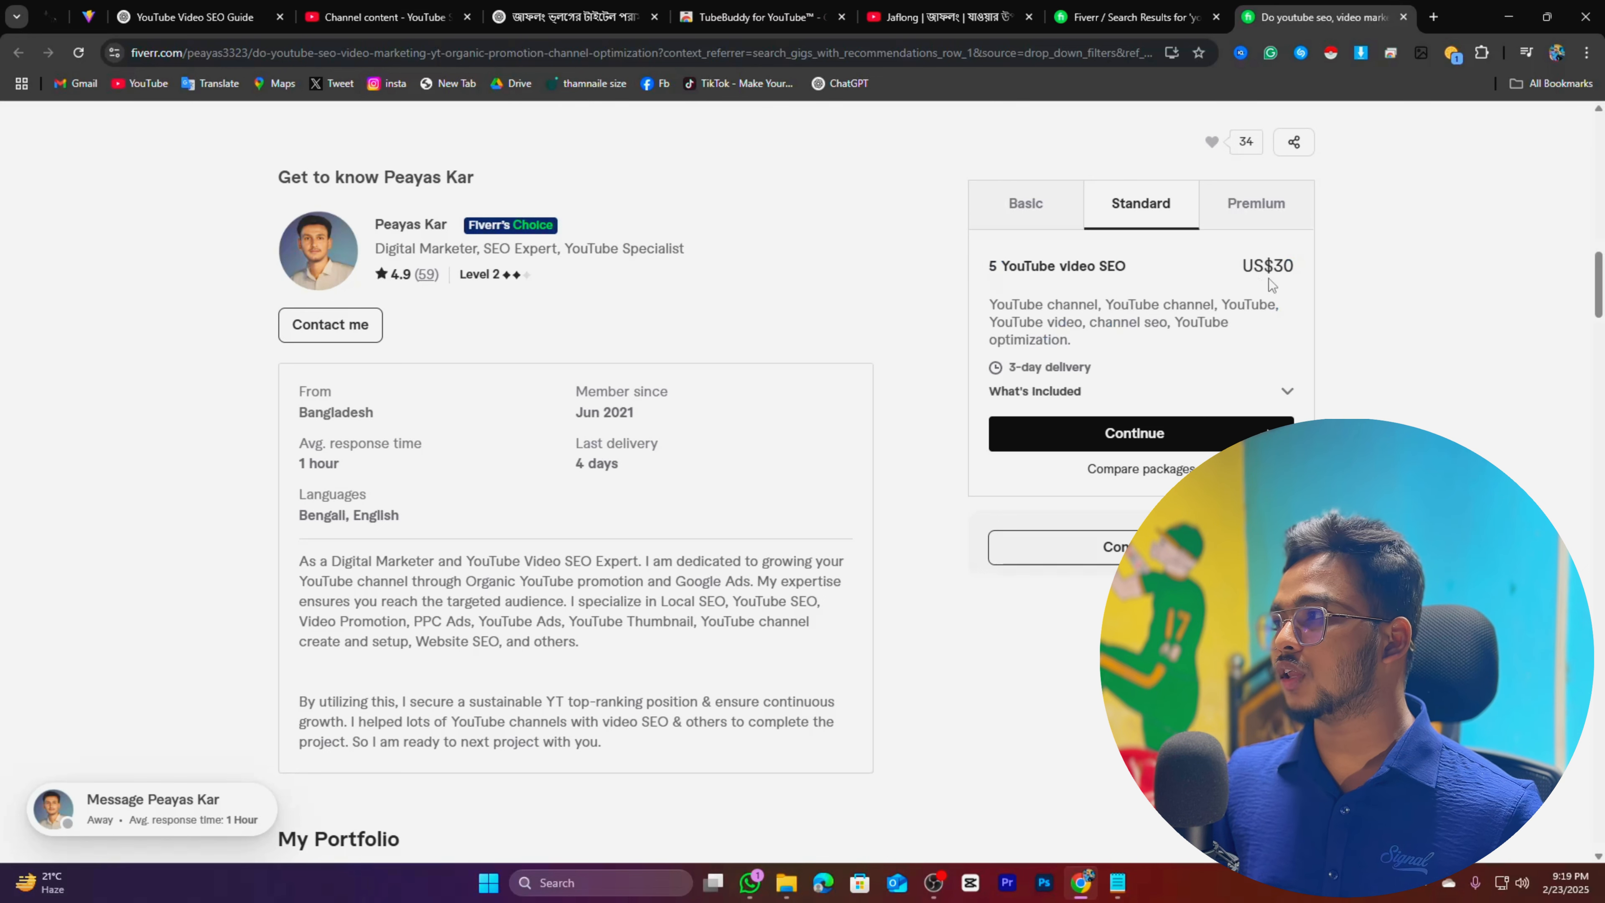
Show the gig's Premium package and examine its video count, price and description
left_click(1269, 225)
left_click_drag(992, 269, 1101, 331)
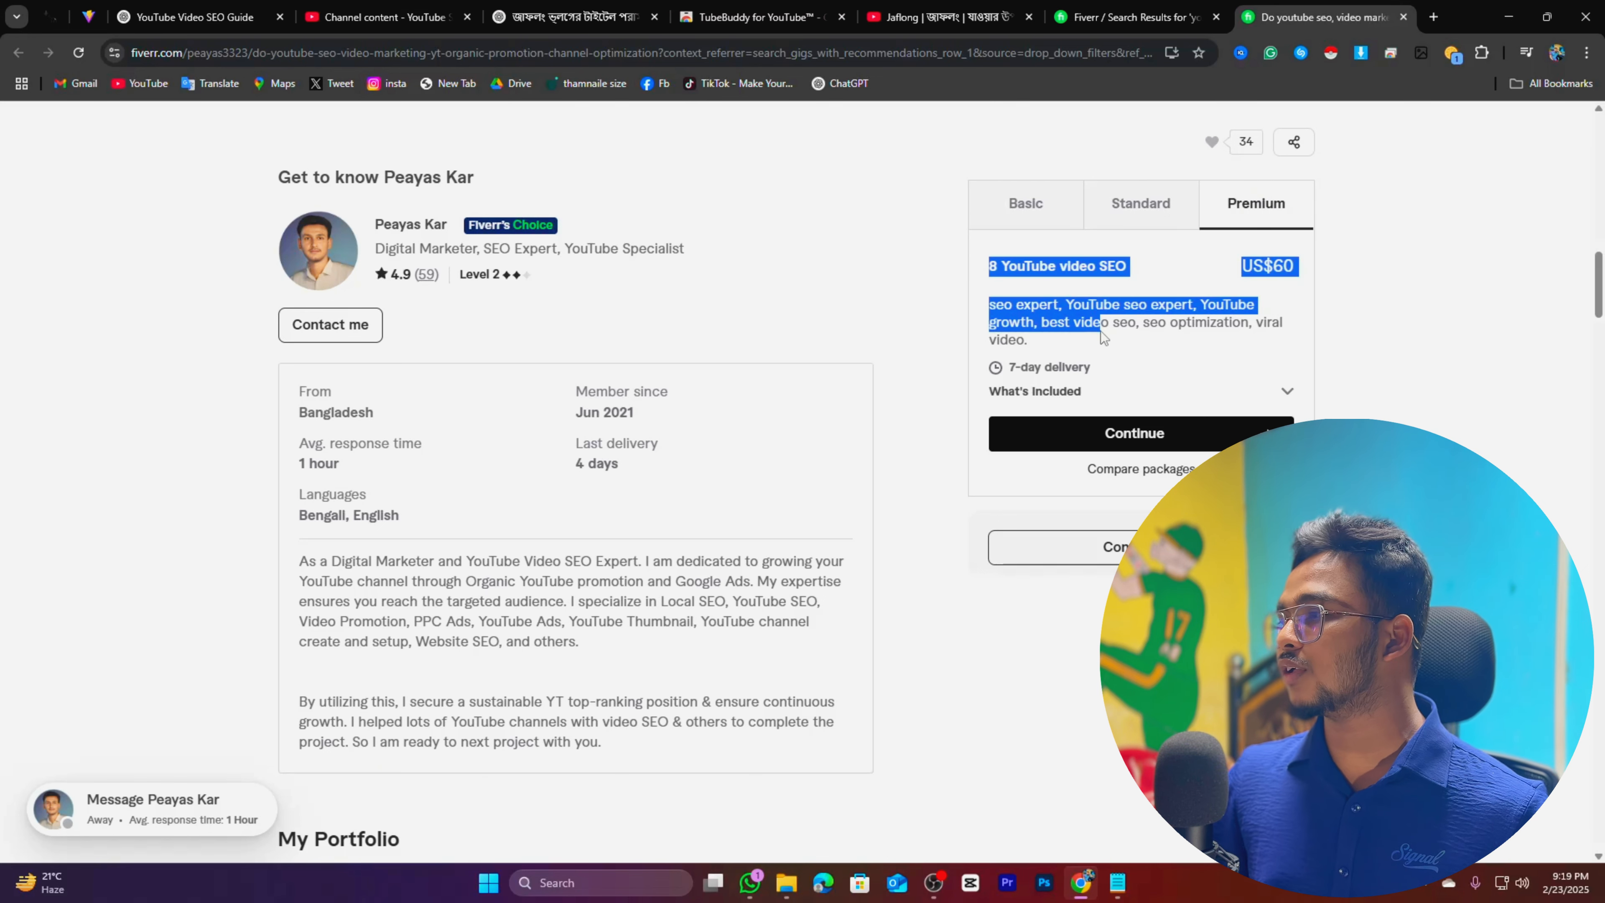
left_click(1120, 368)
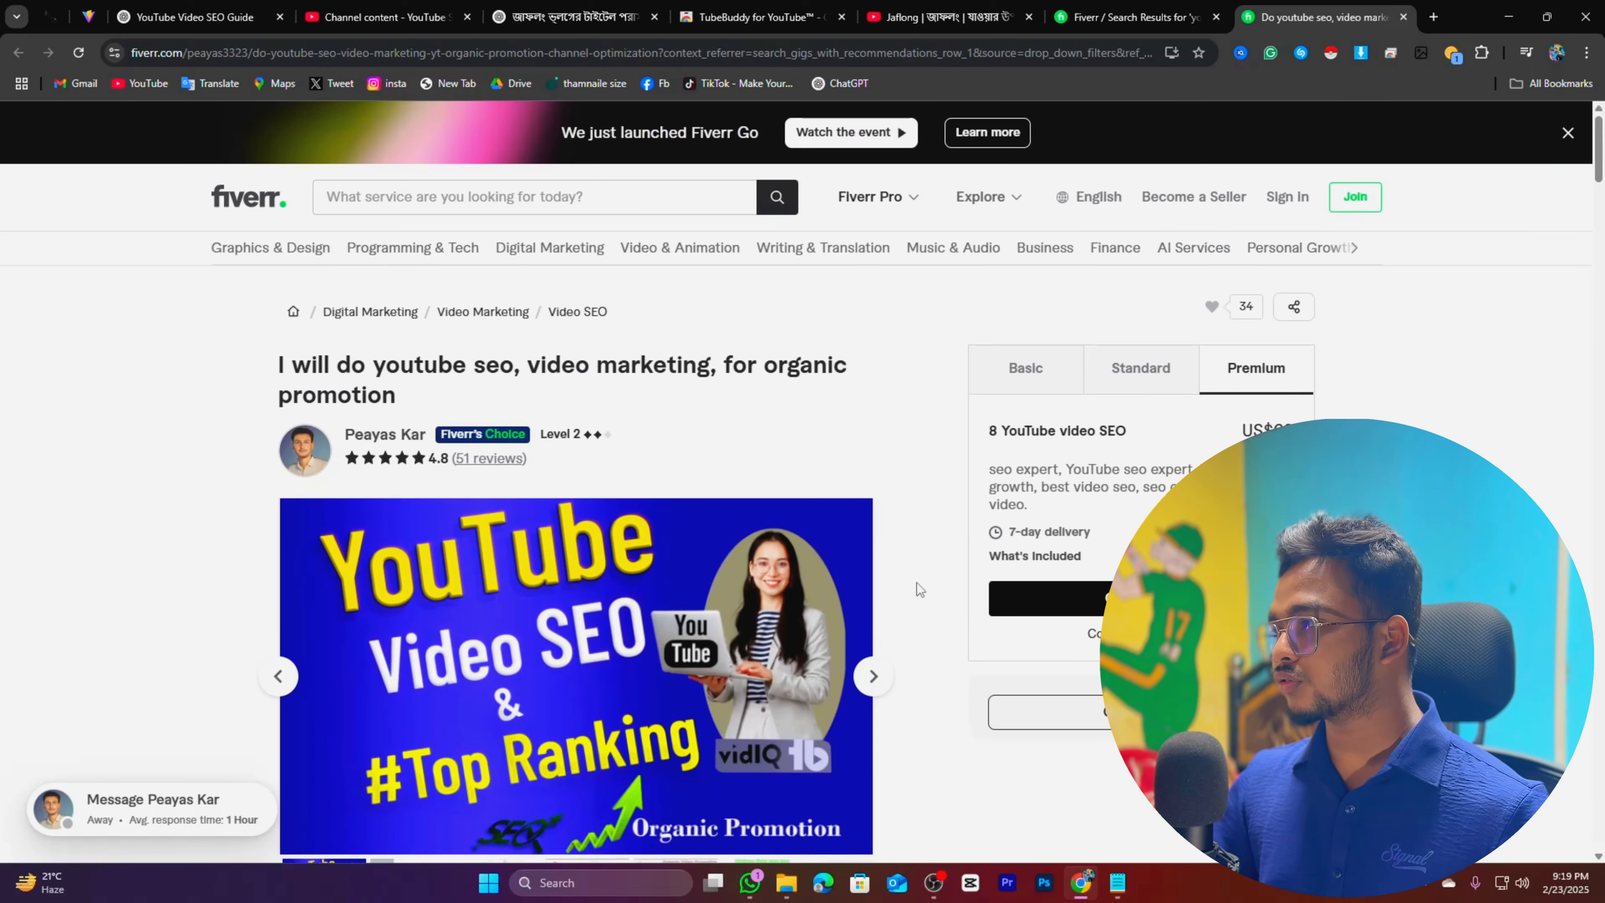
Review the gig page, open the seller's full profile, and look through the other gigs offered there
scroll(405, 200, "down", 3)
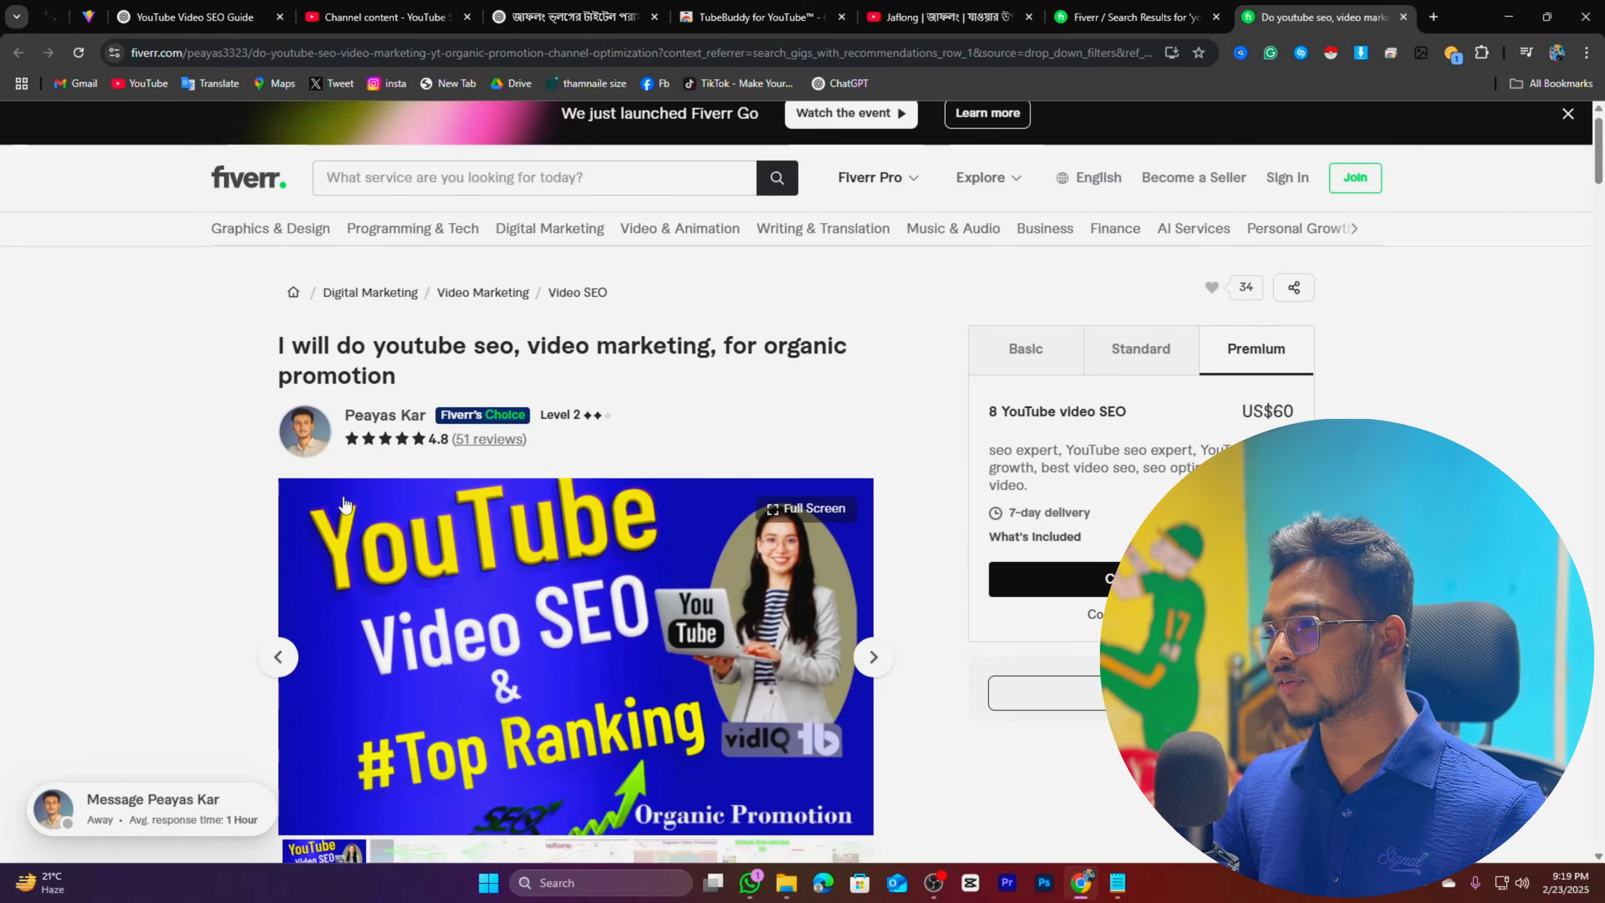
scroll(411, 200, "down", 15)
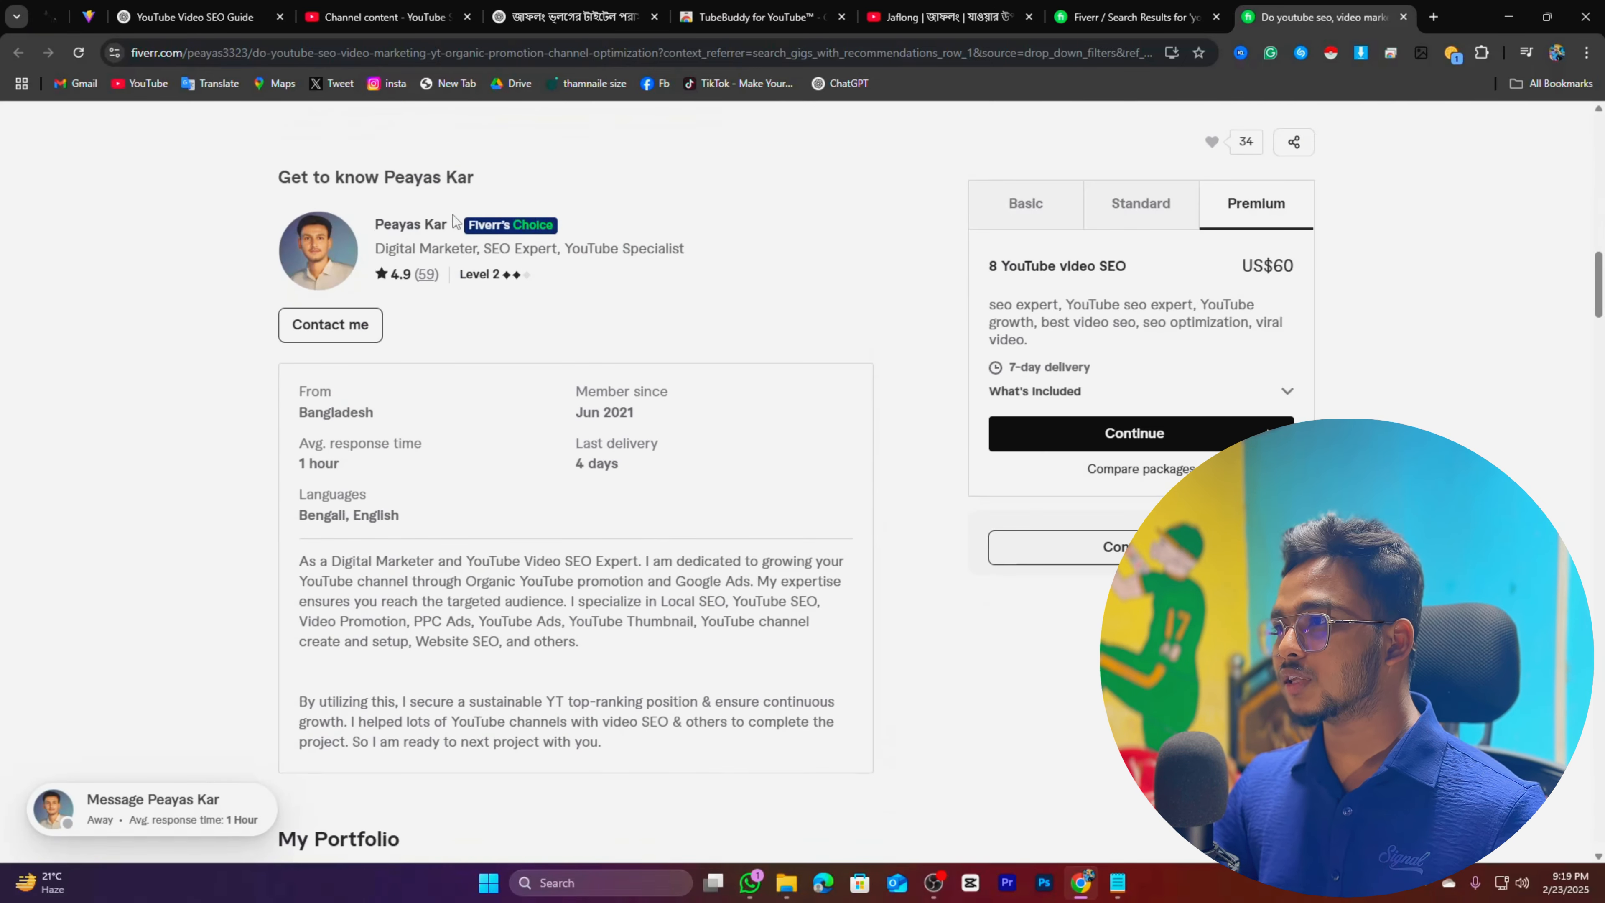
left_click(412, 225)
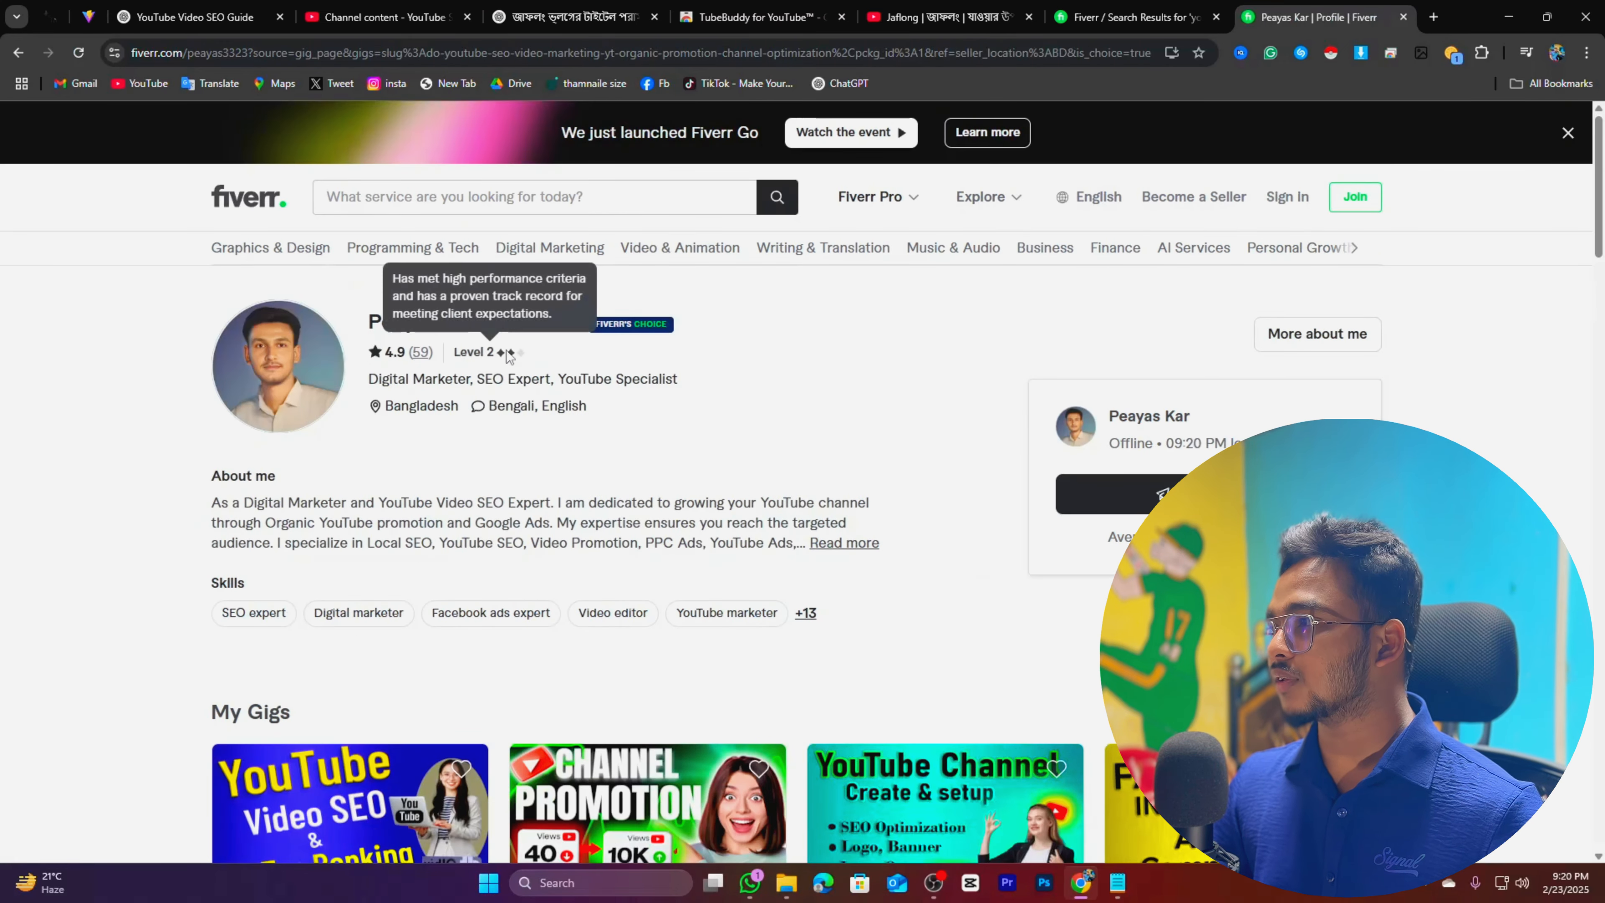
scroll(608, 464, "down", 5)
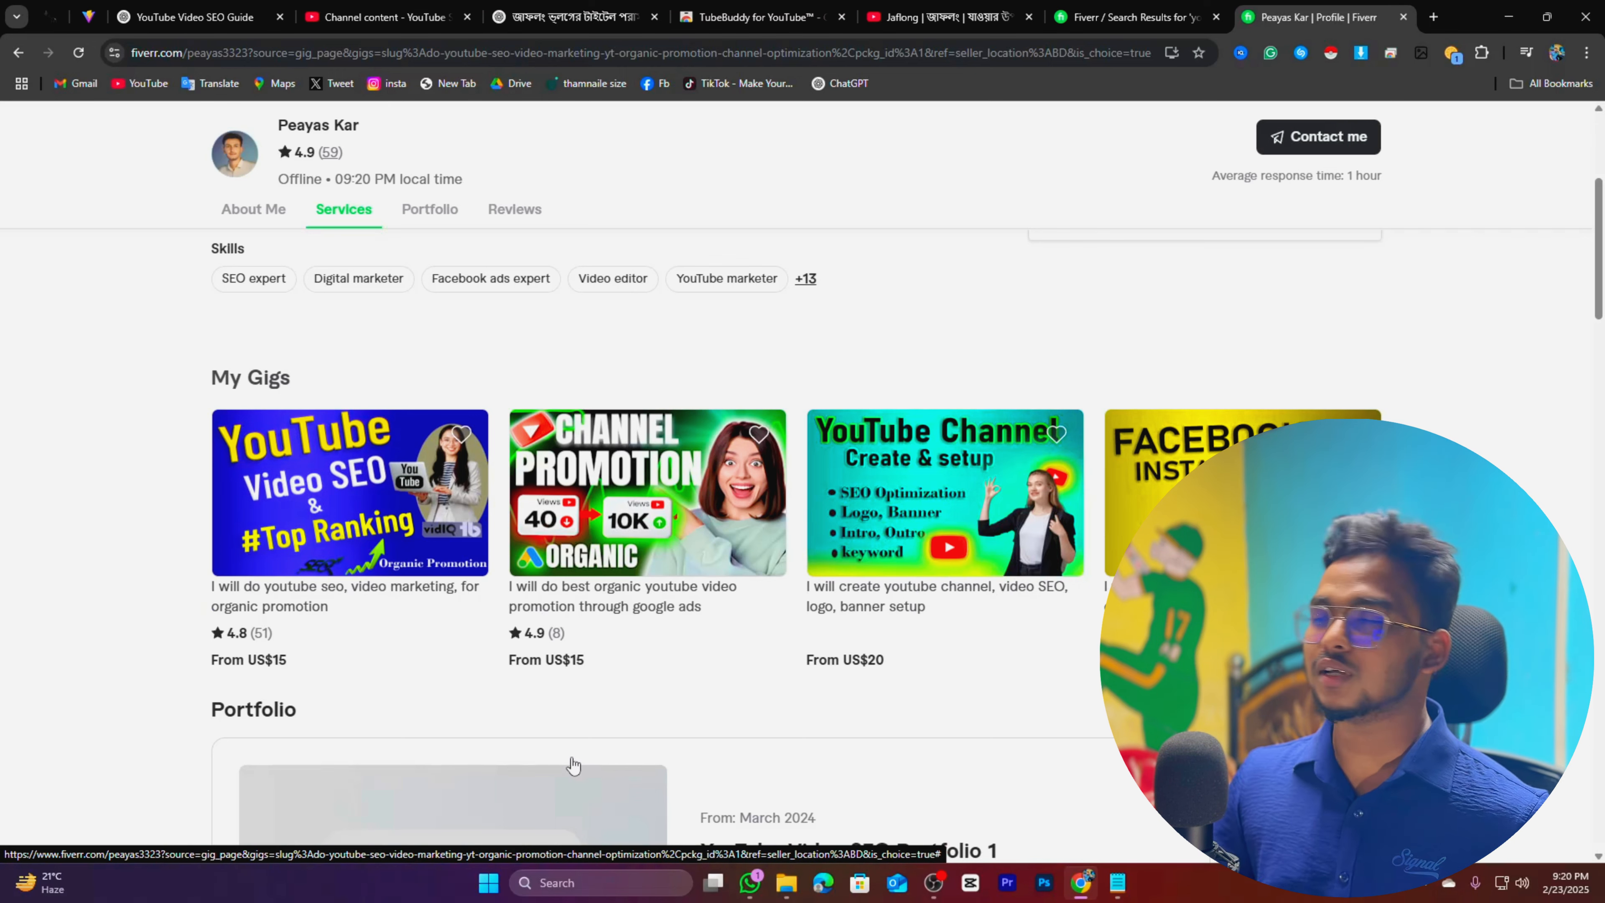
Return to the "youtube video seo" search results and browse the Bangladeshi sellers' gigs, ratings and starting prices
left_click(1131, 17)
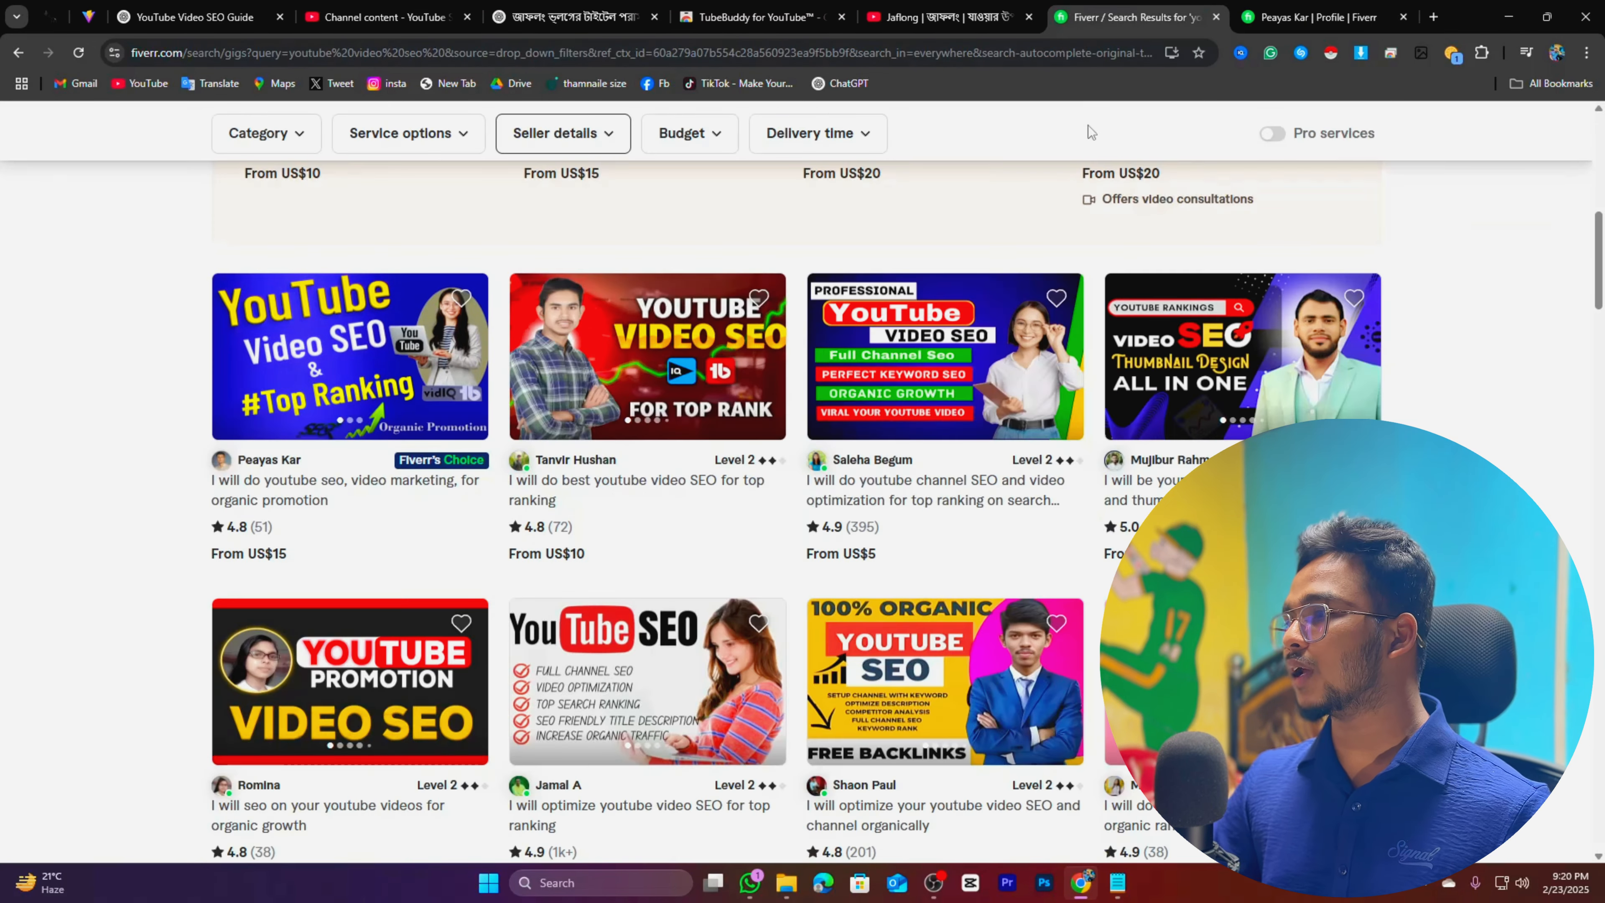
scroll(319, 345, "down", 4)
scroll(319, 345, "down", 10)
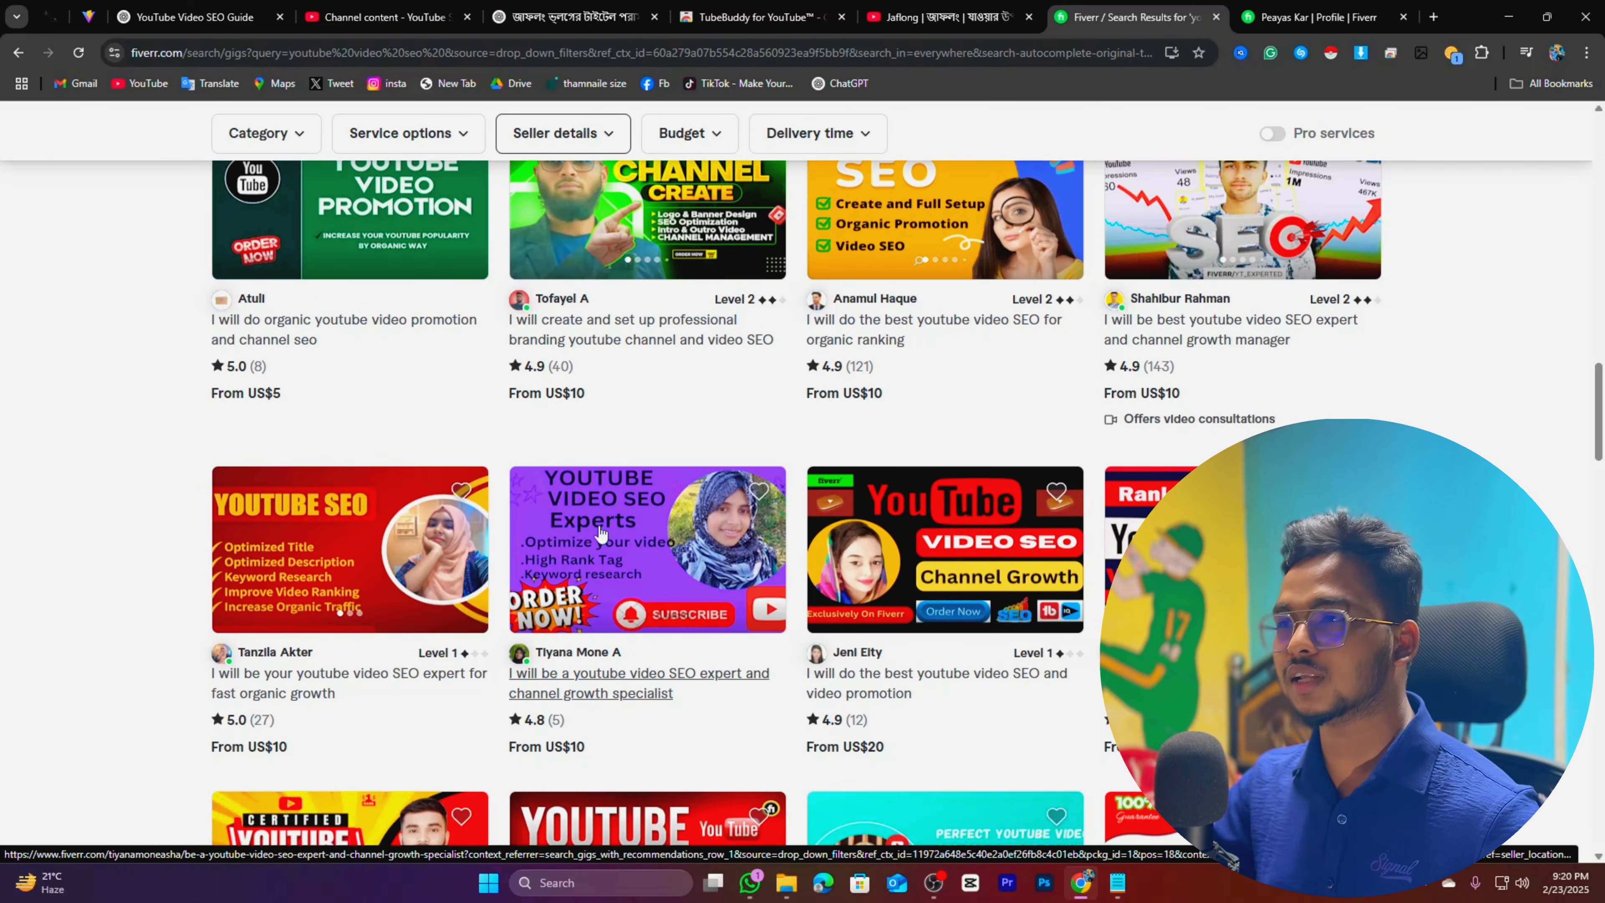
scroll(600, 533, "up", 15)
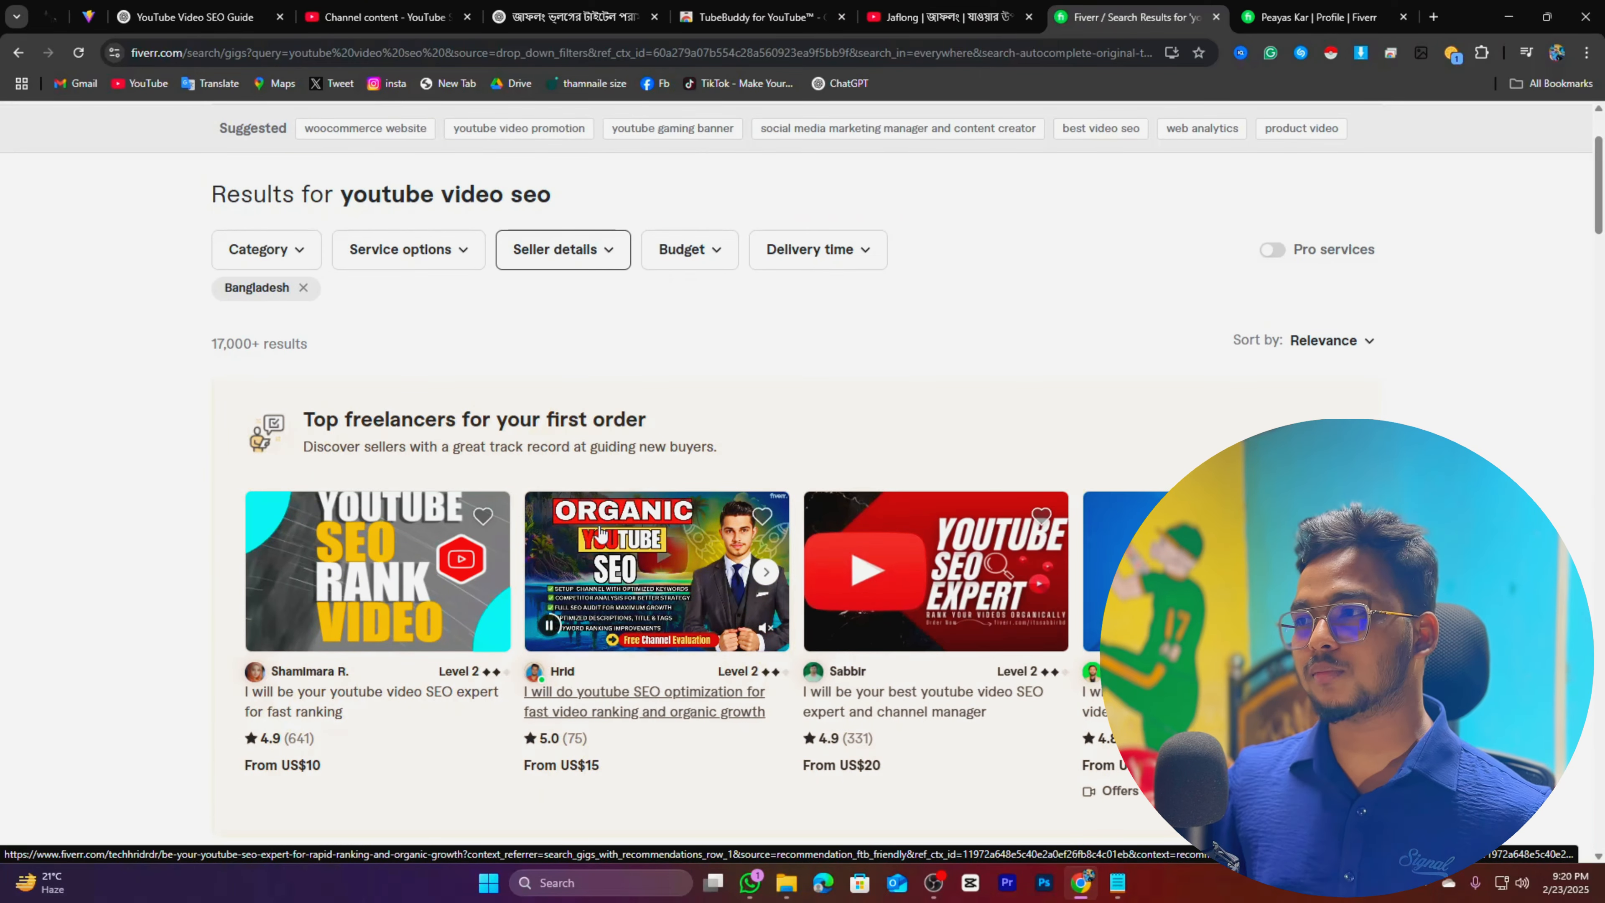
scroll(643, 530, "down", 7)
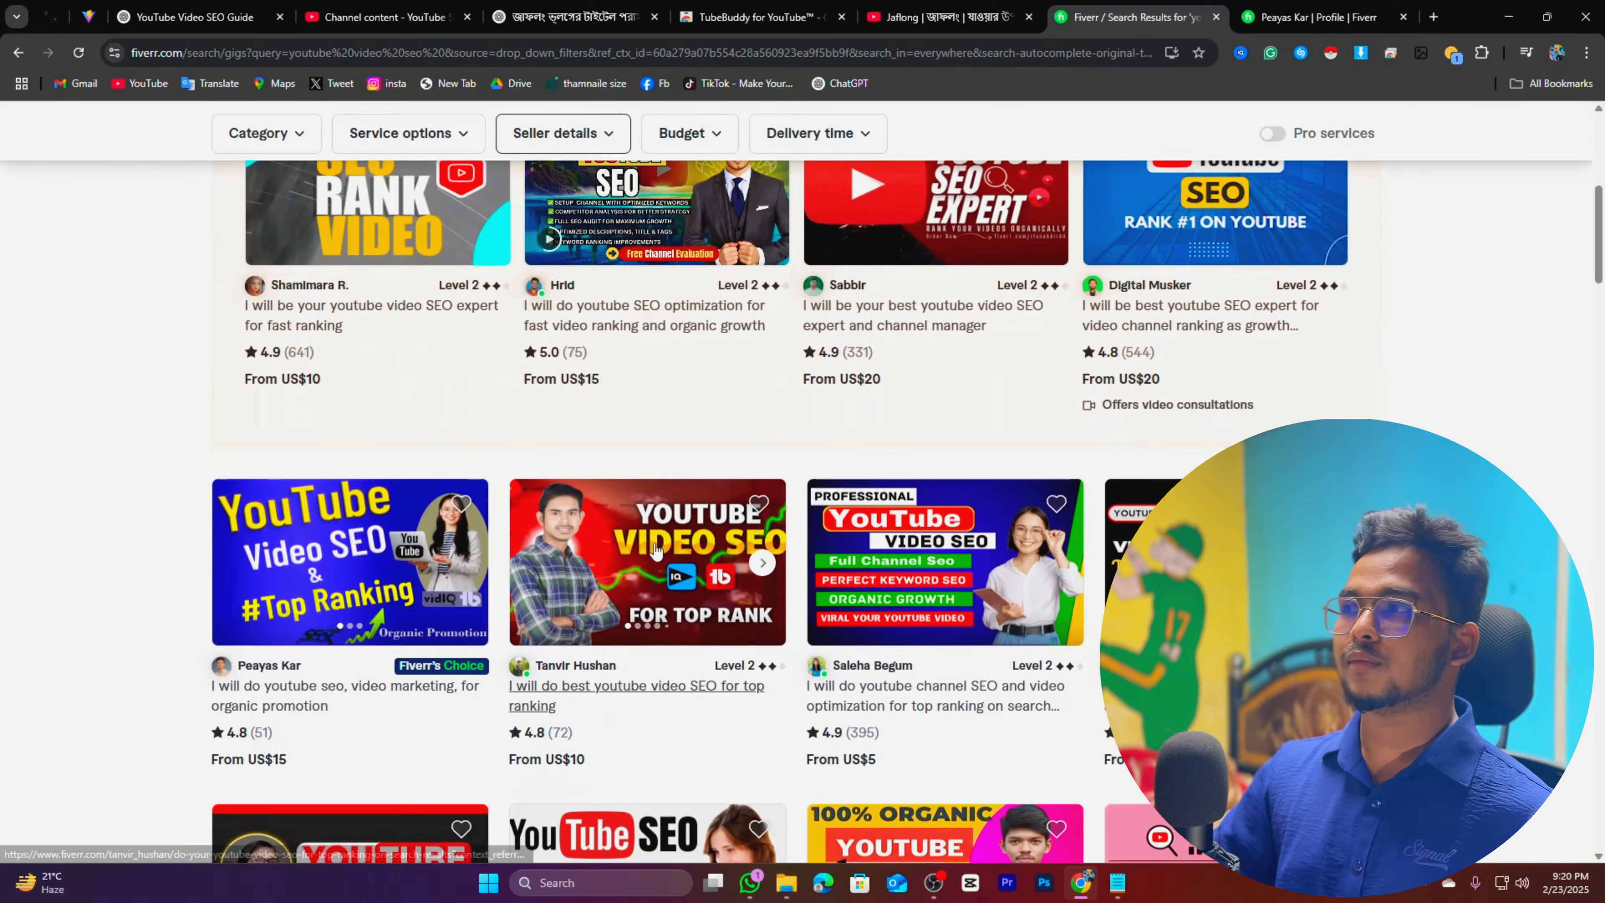
scroll(543, 658, "down", 6)
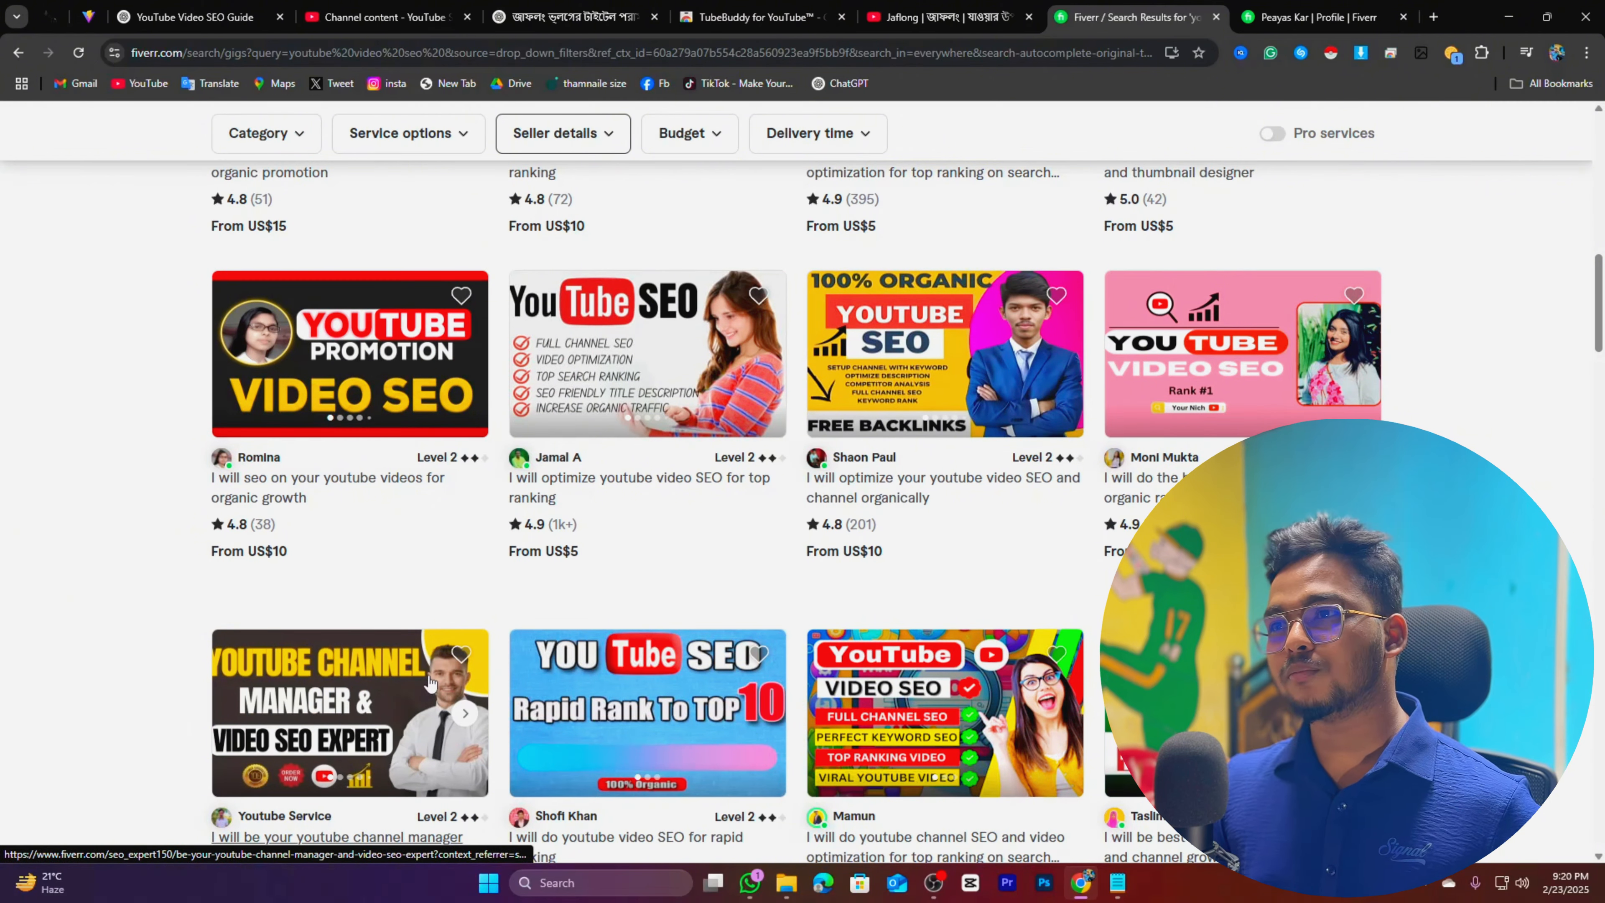